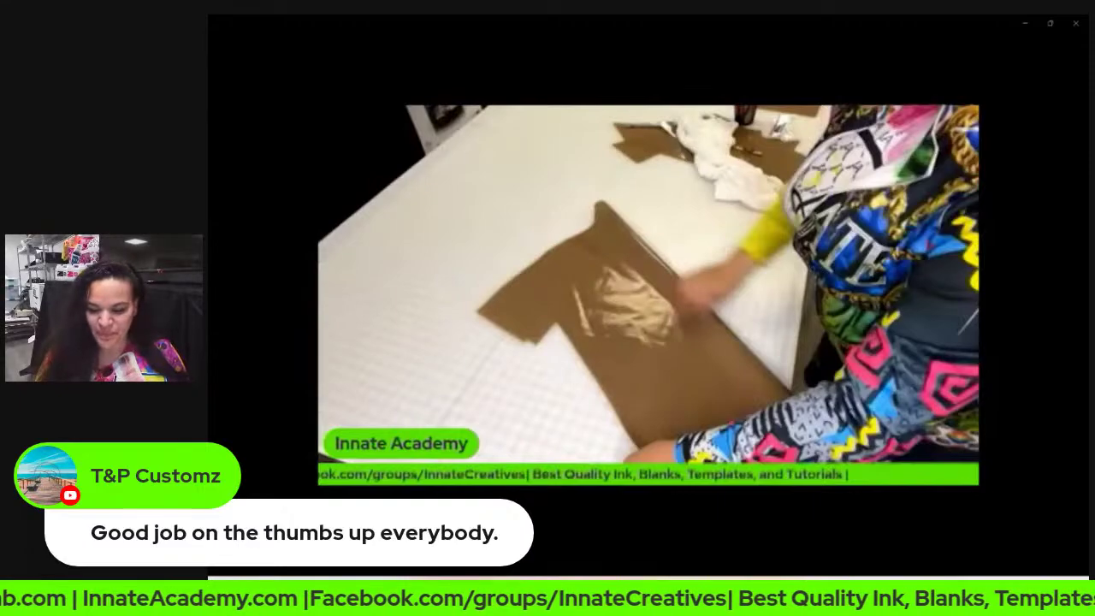
Step: Pause the playing video and minimize Media Player to switch to the party mockup document in Photoshop
mouse_move(744, 281)
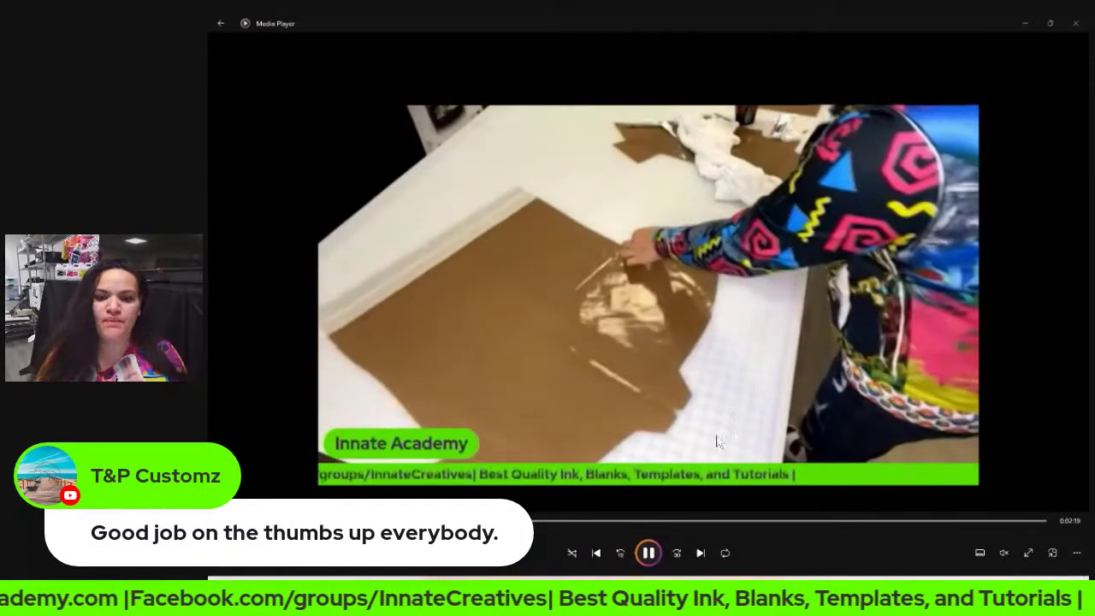
left_click(727, 603)
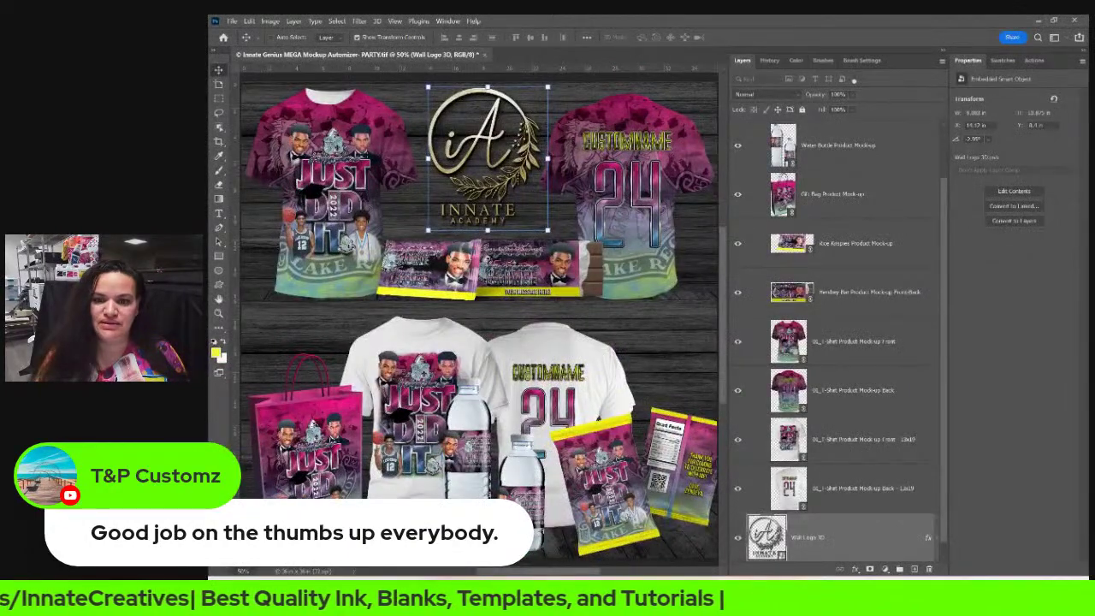
left_click(686, 601)
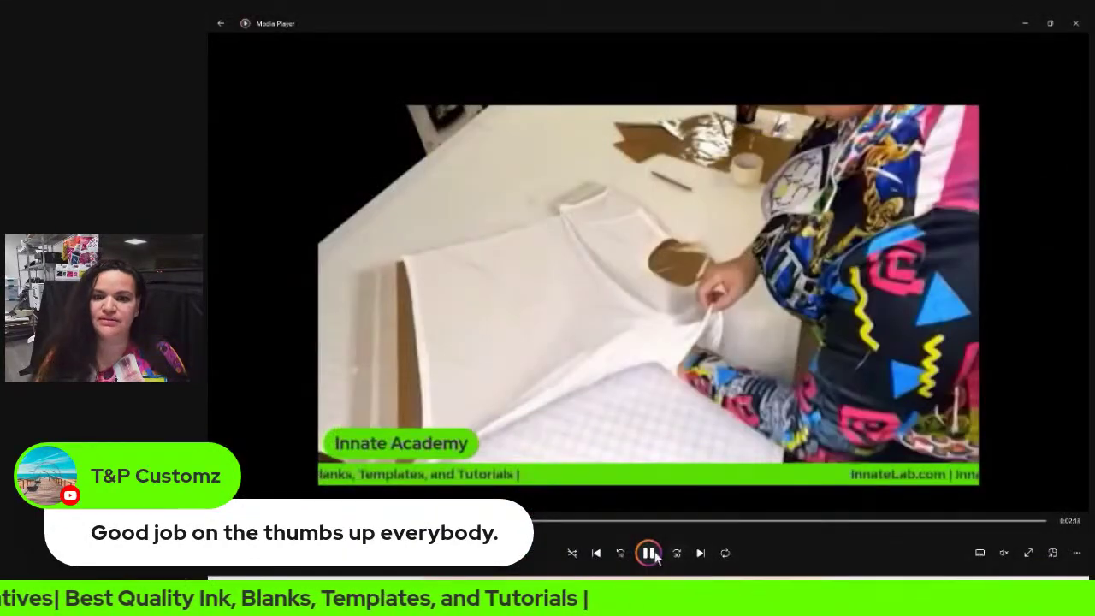
left_click(973, 131)
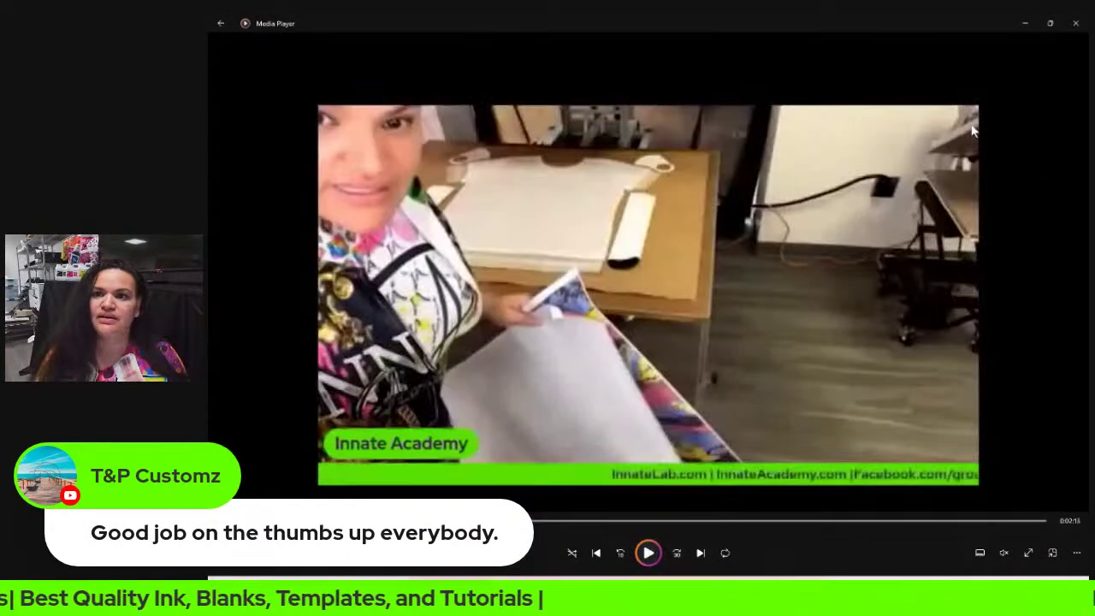
left_click(1025, 24)
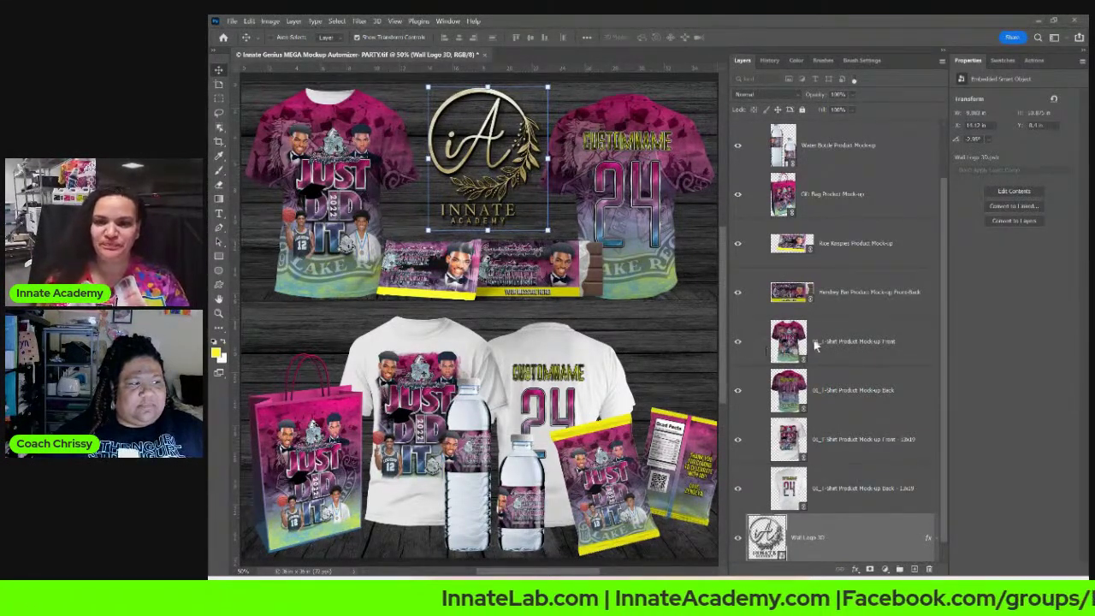
Step: Look through the Party group's product mock-up layers, including the Hershey bar and chip bag layers
left_click(875, 306)
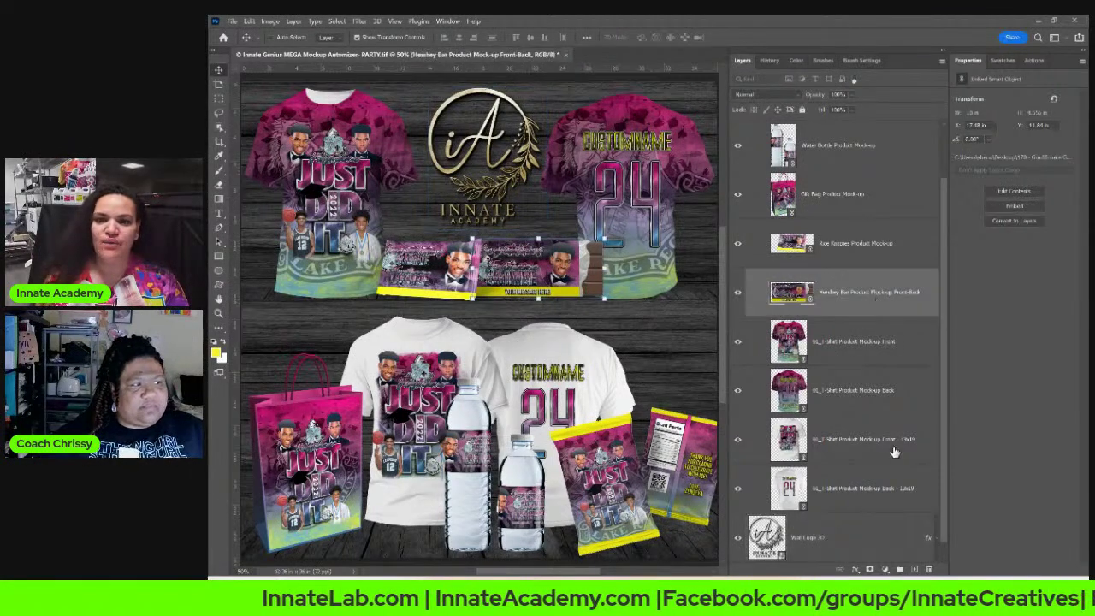
scroll(894, 453, "up", 1)
scroll(895, 453, "up", 1)
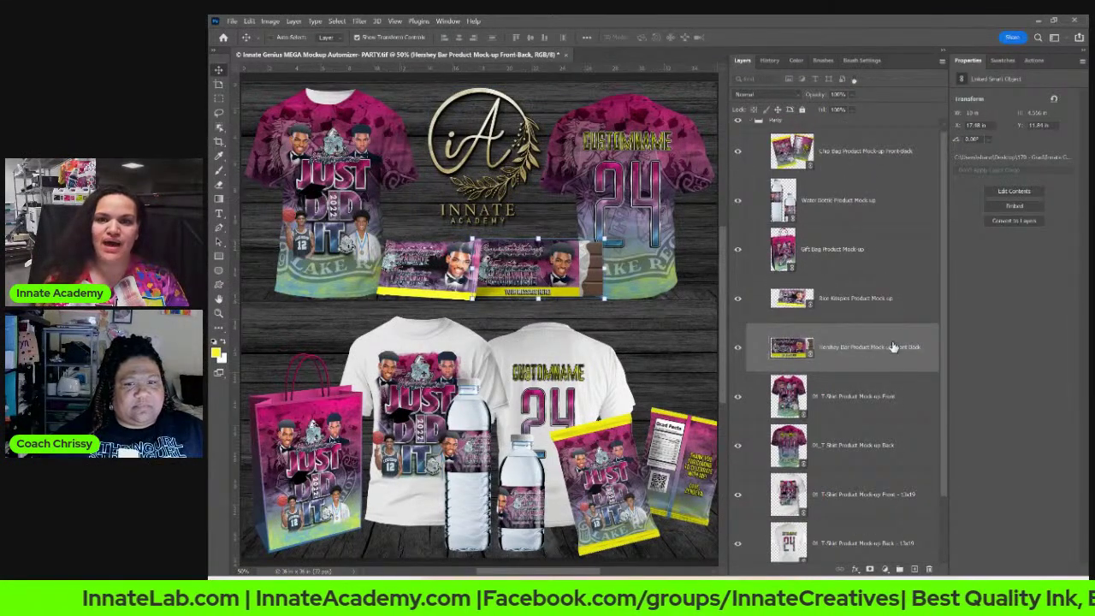
left_click(857, 159)
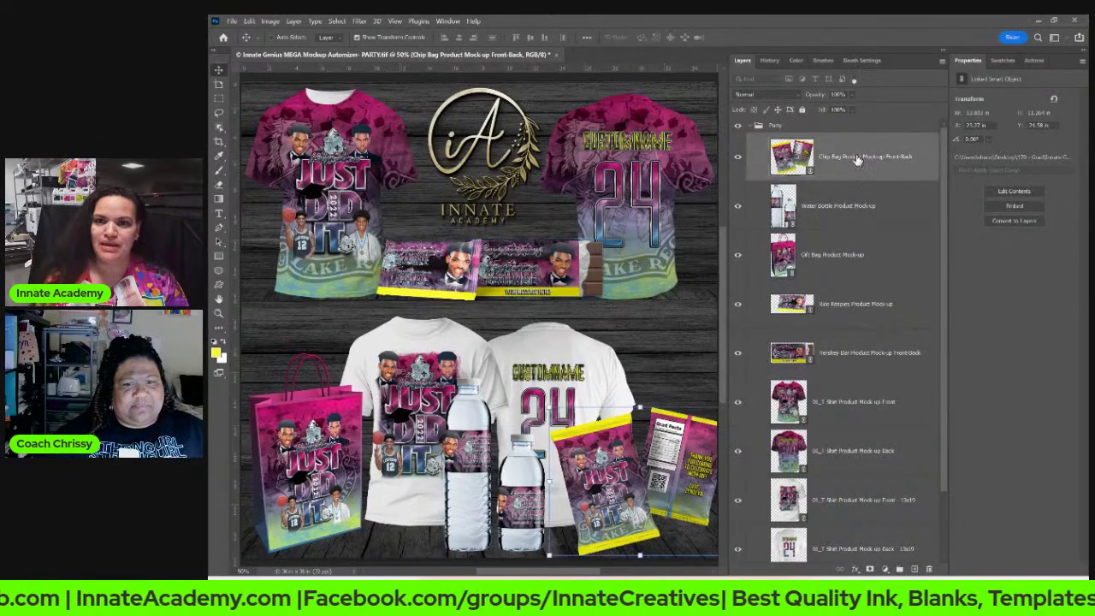
left_click(781, 128)
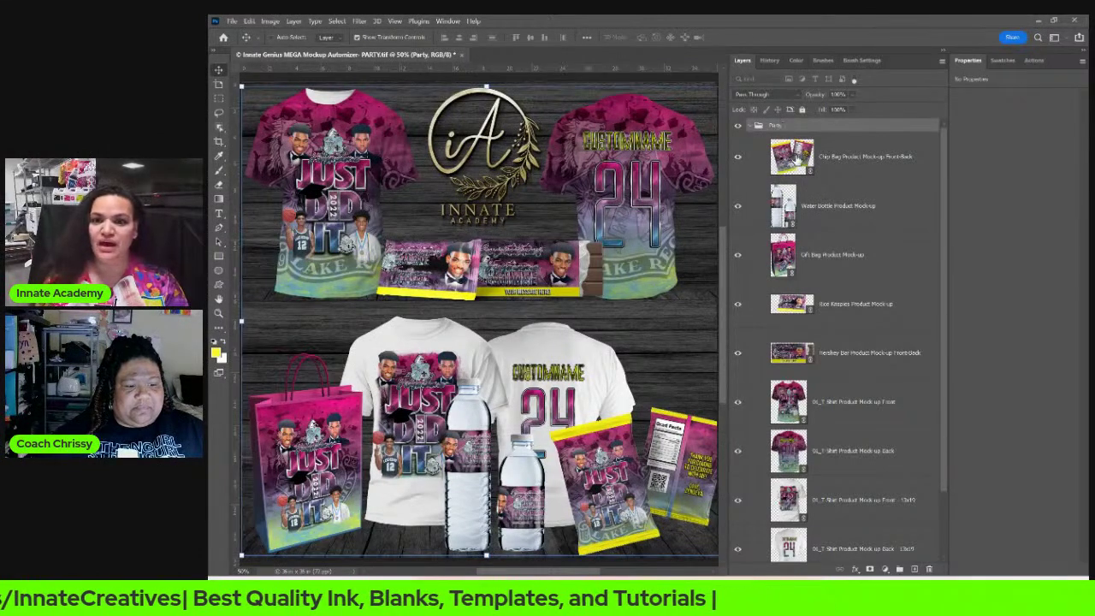
scroll(795, 163, "down", 2)
scroll(798, 165, "down", 1)
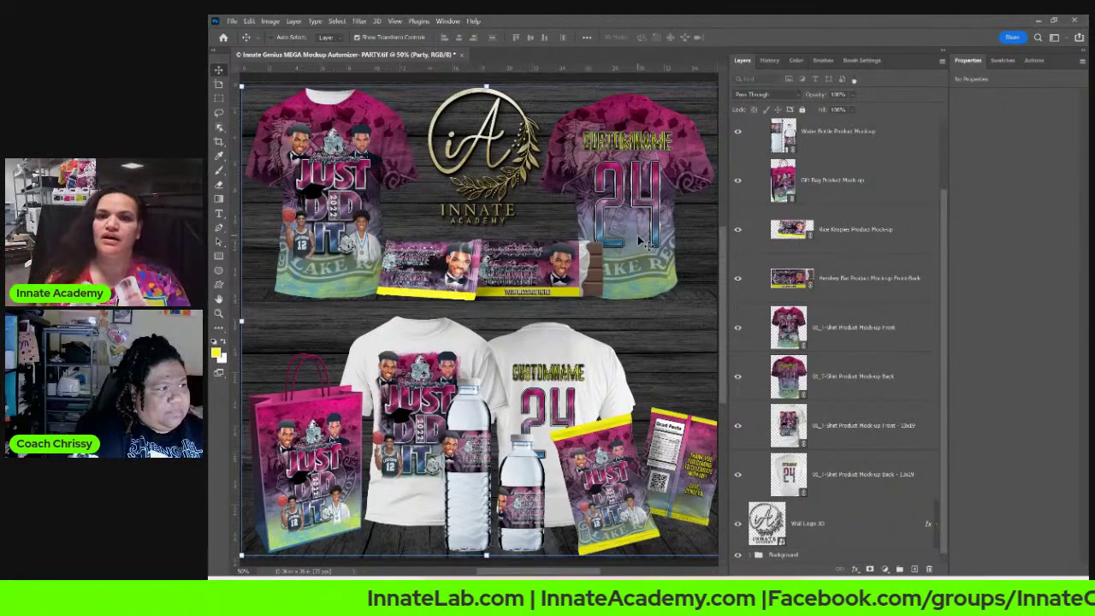
left_click_drag(945, 219, 945, 160)
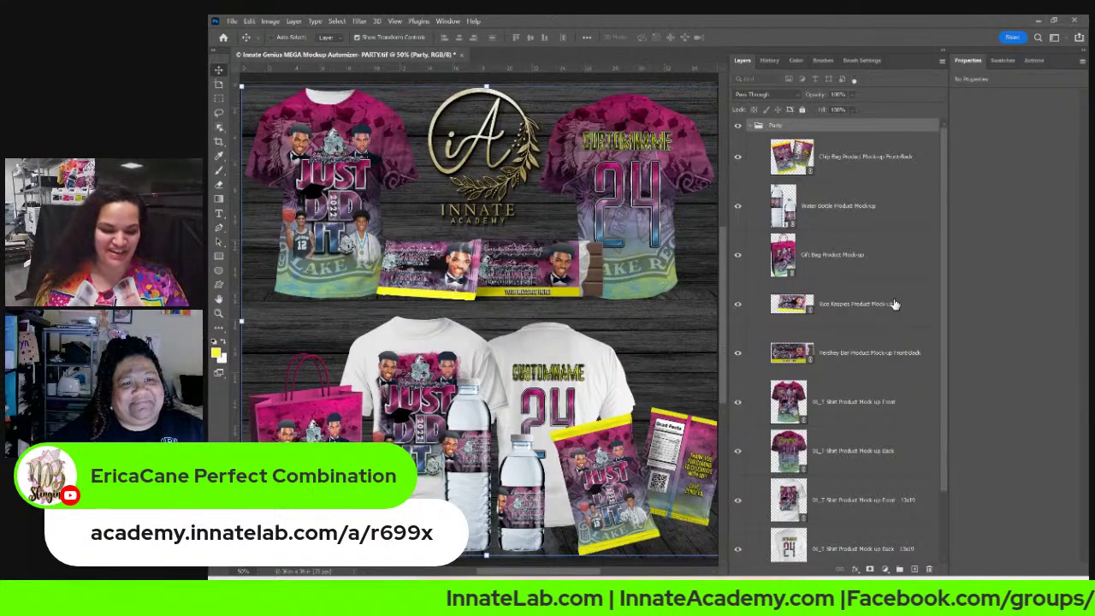
Step: Select the front shirt mock-up layer from the canvas and open its linked smart object contents
left_click(840, 157)
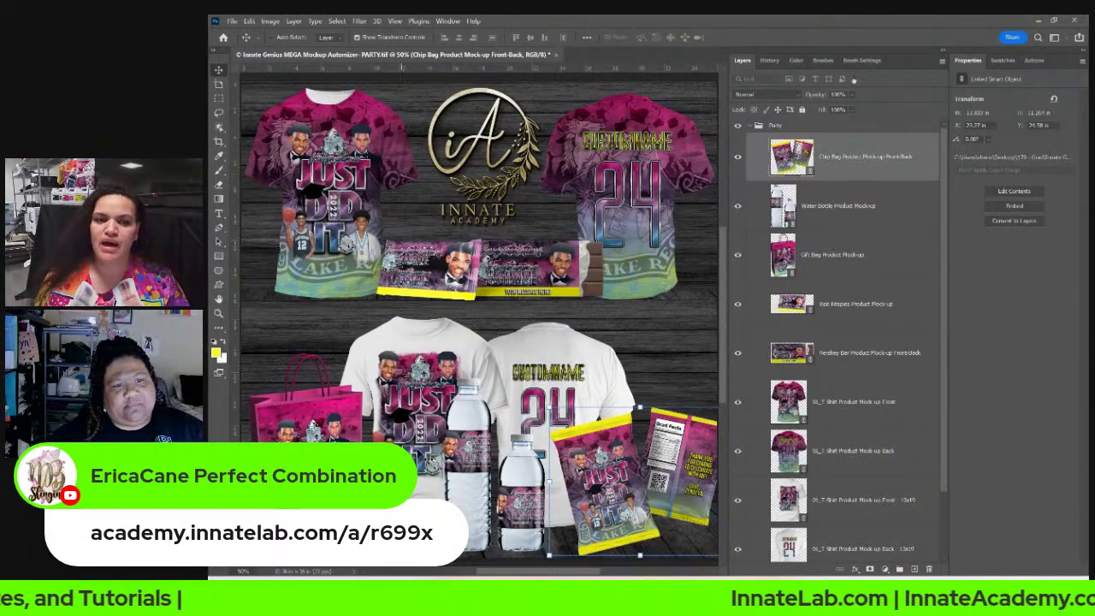
right_click(344, 178)
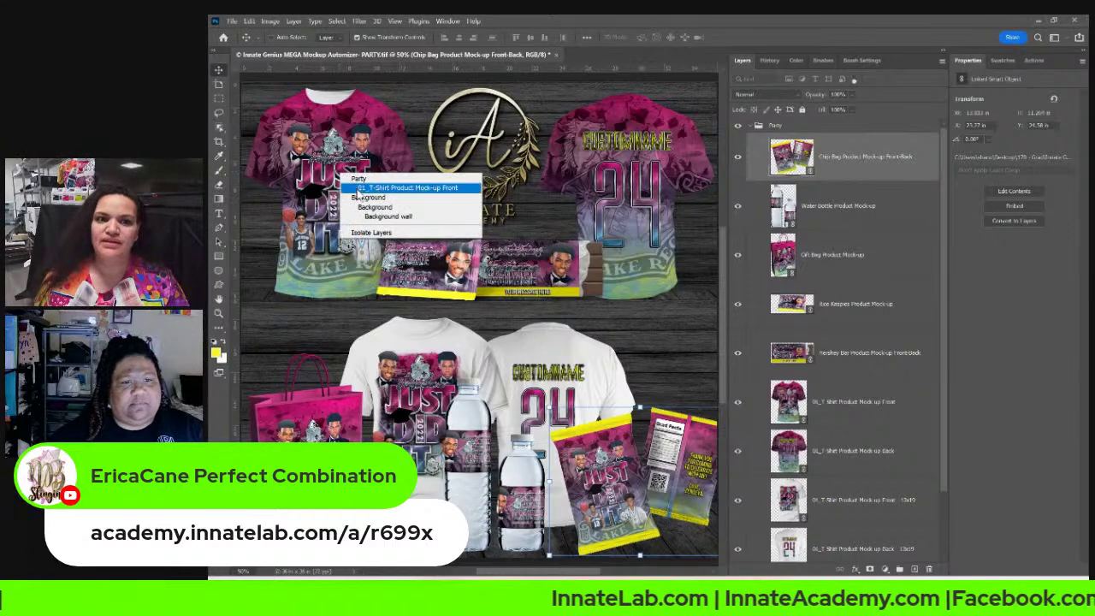
left_click(359, 188)
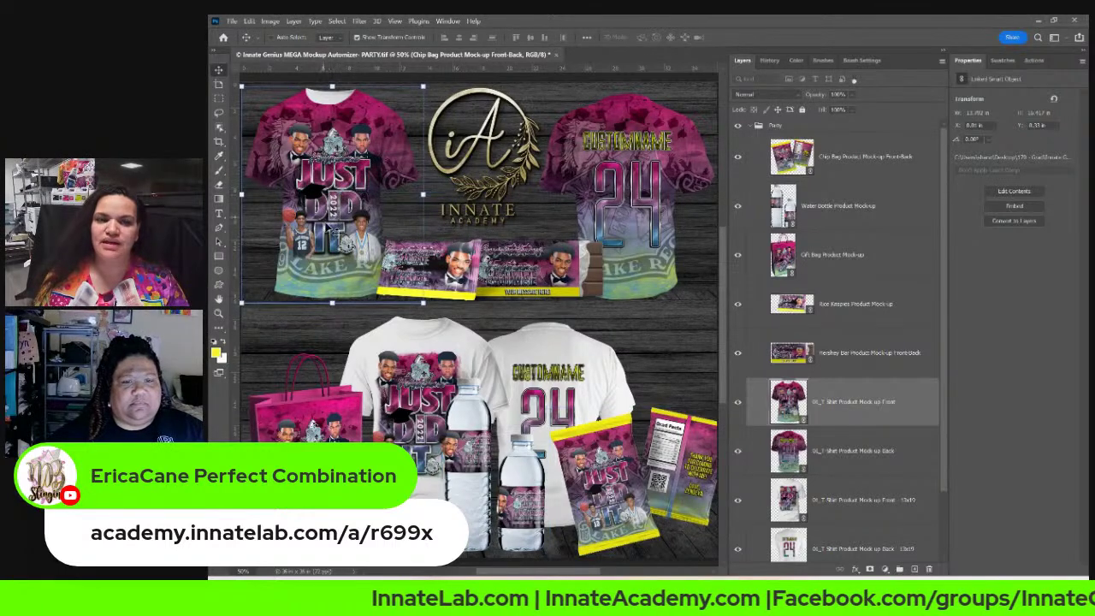
double_click(790, 402)
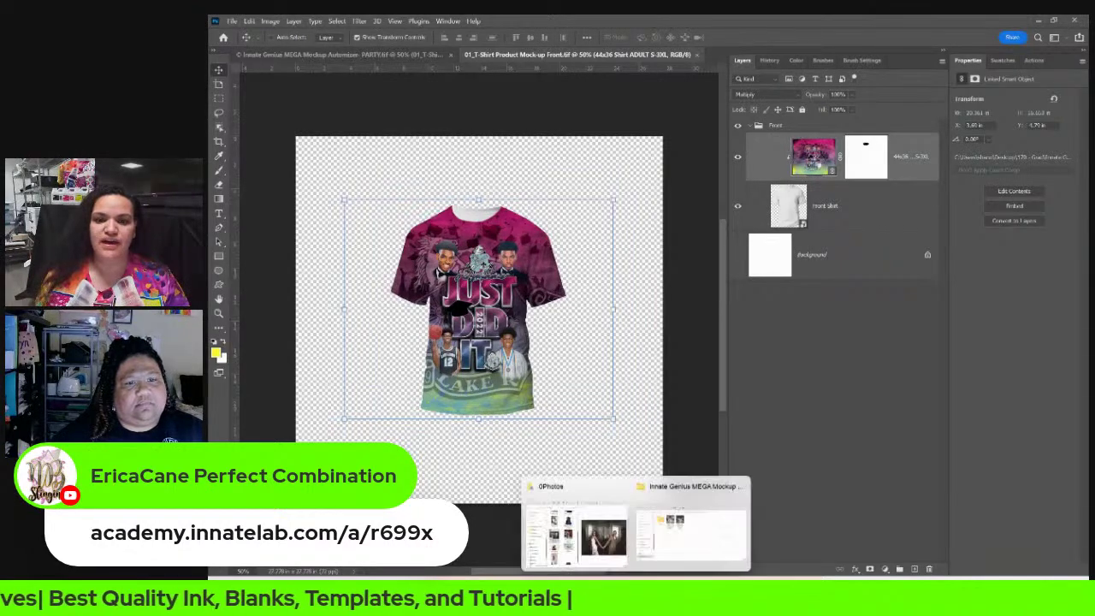
Step: Switch to the Innate Genius MEGA Mockup Automizer MASTER folder in File Explorer, open its Links folder and enlarge the window
left_click(676, 544)
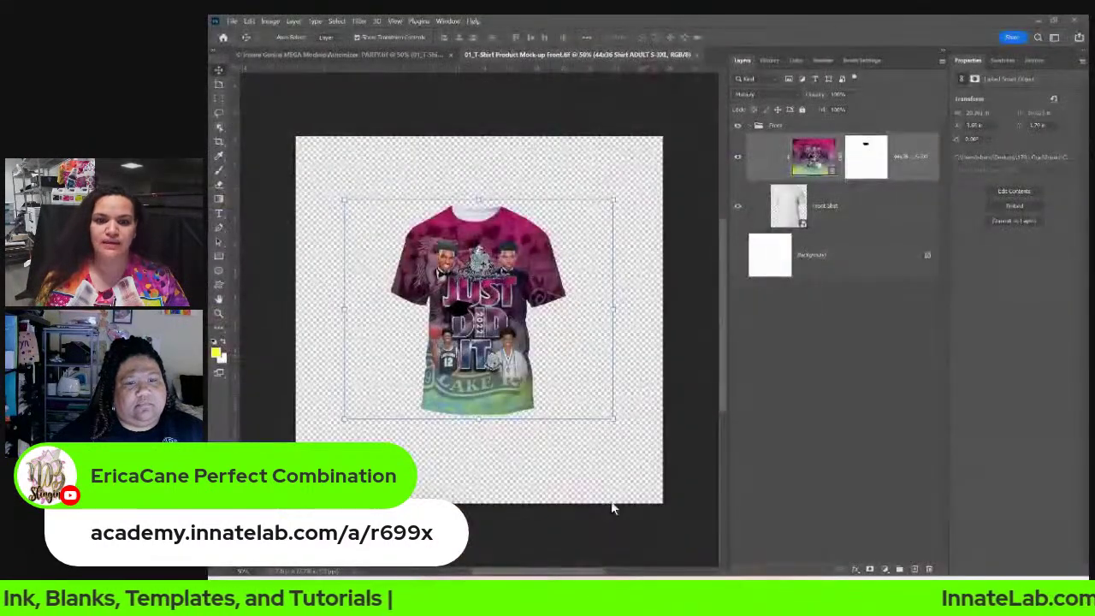
key("alt+Tab")
left_click_drag(603, 235, 567, 110)
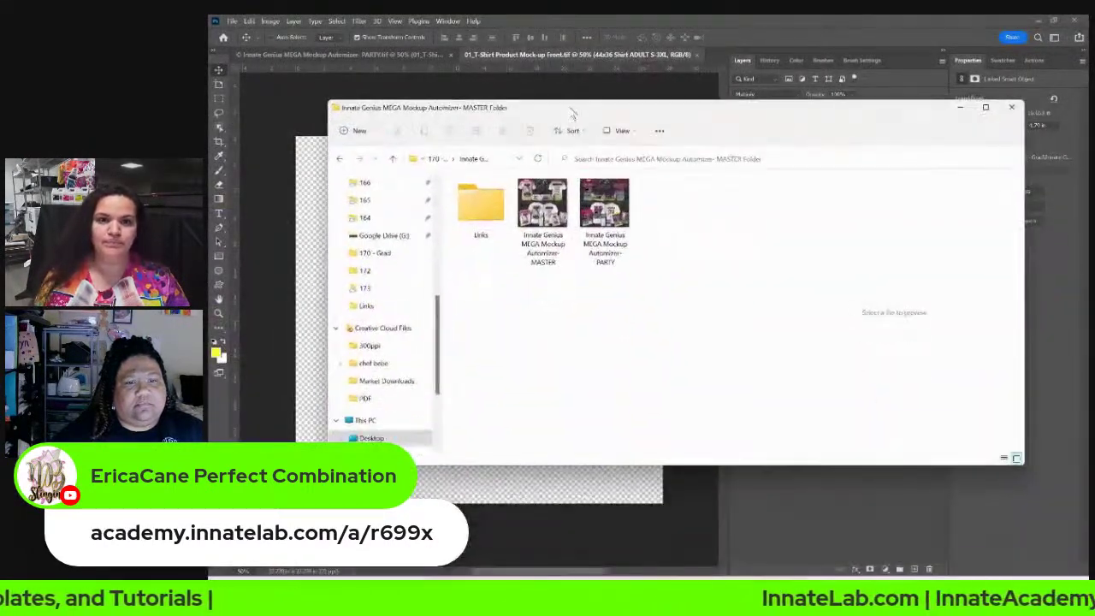
double_click(486, 214)
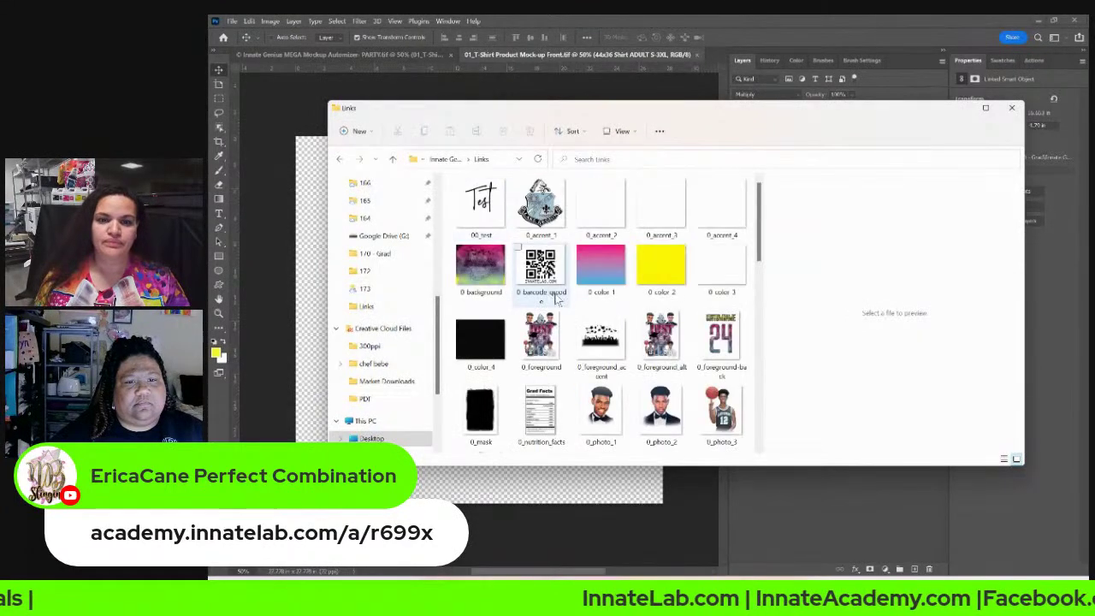
left_click_drag(743, 464, 741, 501)
Step: Preview the Rice Krispies Treat, gift bag cover, water bottle label and chip bag artwork files
scroll(599, 398, "down", 10)
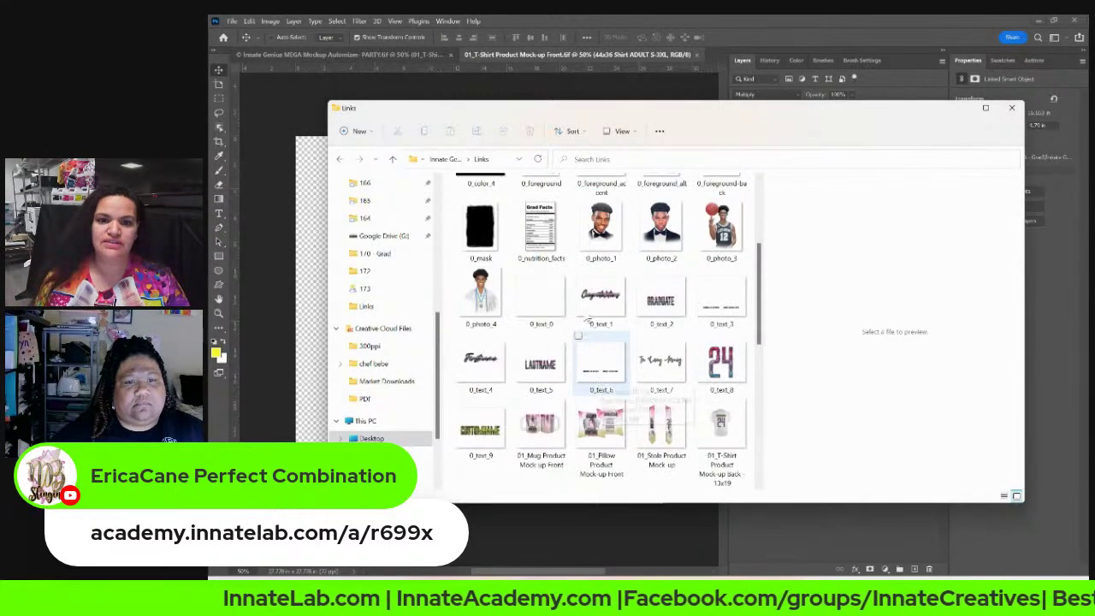
left_click(481, 291)
left_click(539, 291)
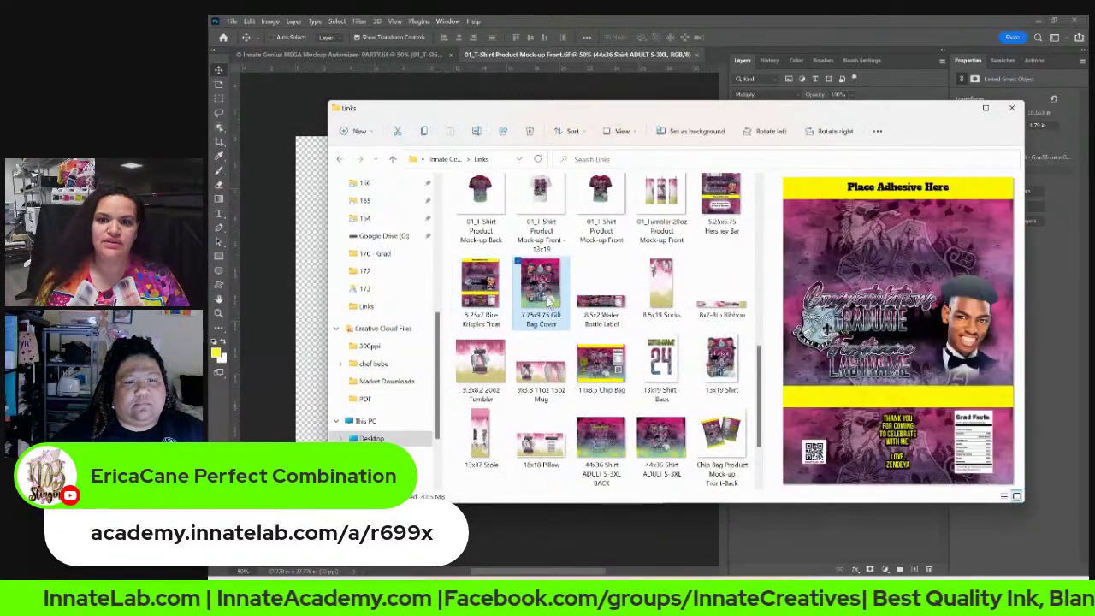
left_click(600, 300)
left_click(607, 369)
left_click(601, 299)
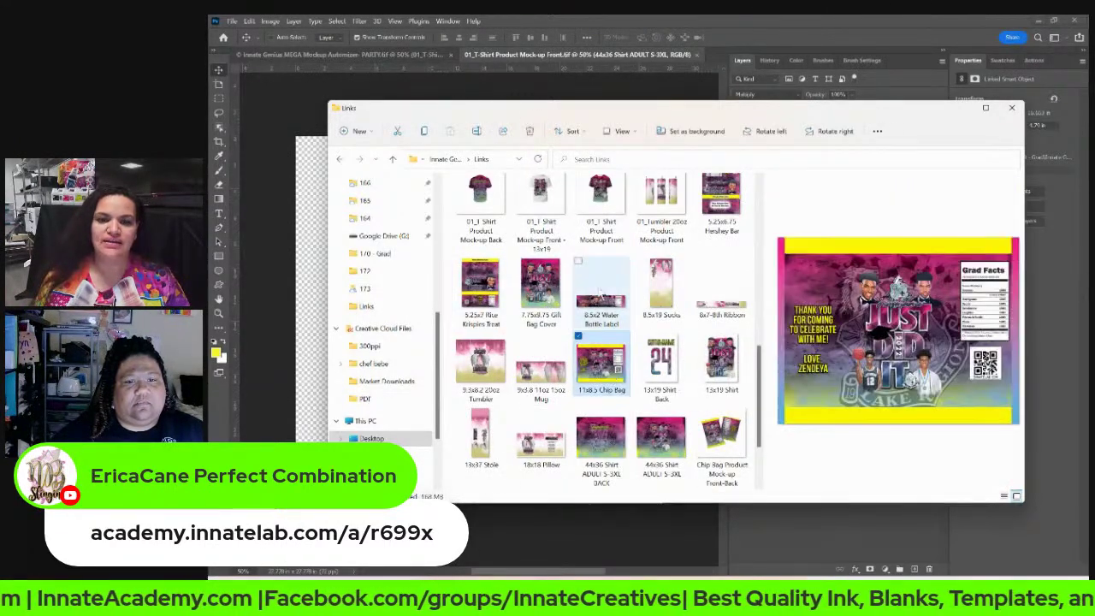
left_click(541, 291)
left_click(481, 290)
left_click(552, 308)
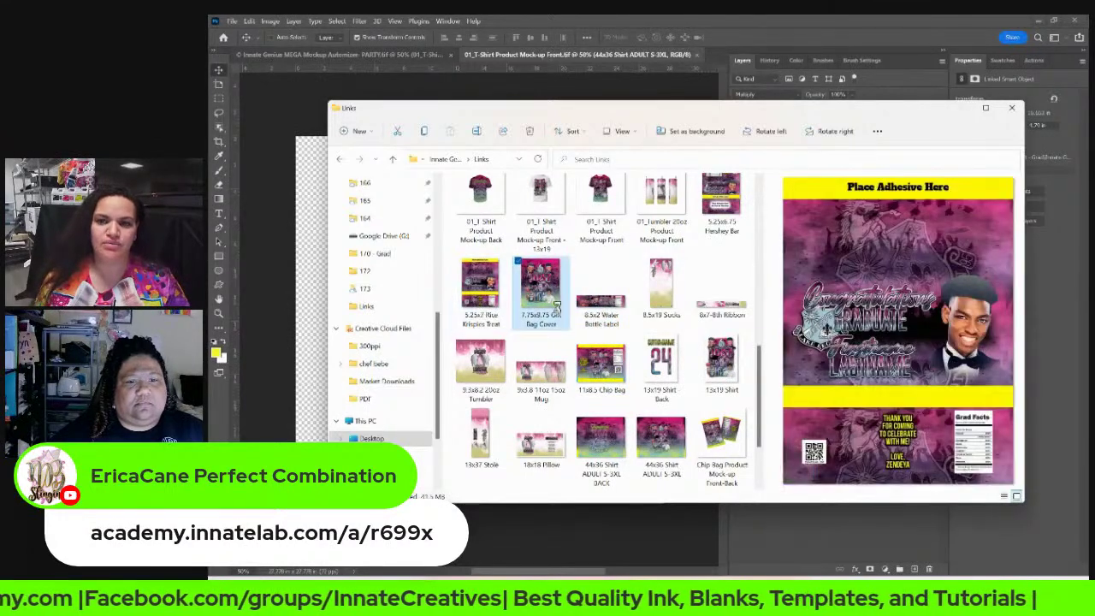
left_click(601, 298)
left_click(601, 367)
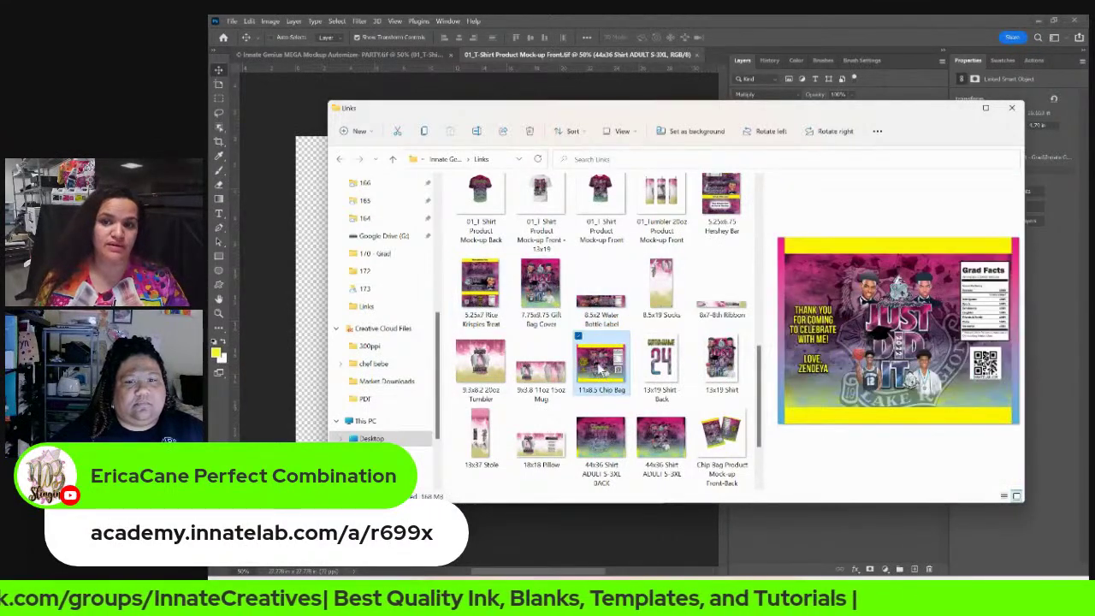
Step: Preview the 44x36 and 13x19 shirt artwork, and recheck the chip bag, water bottle, Rice Krispies and gift bag files
scroll(601, 368, "down", 2)
left_click(601, 266)
left_click(661, 271)
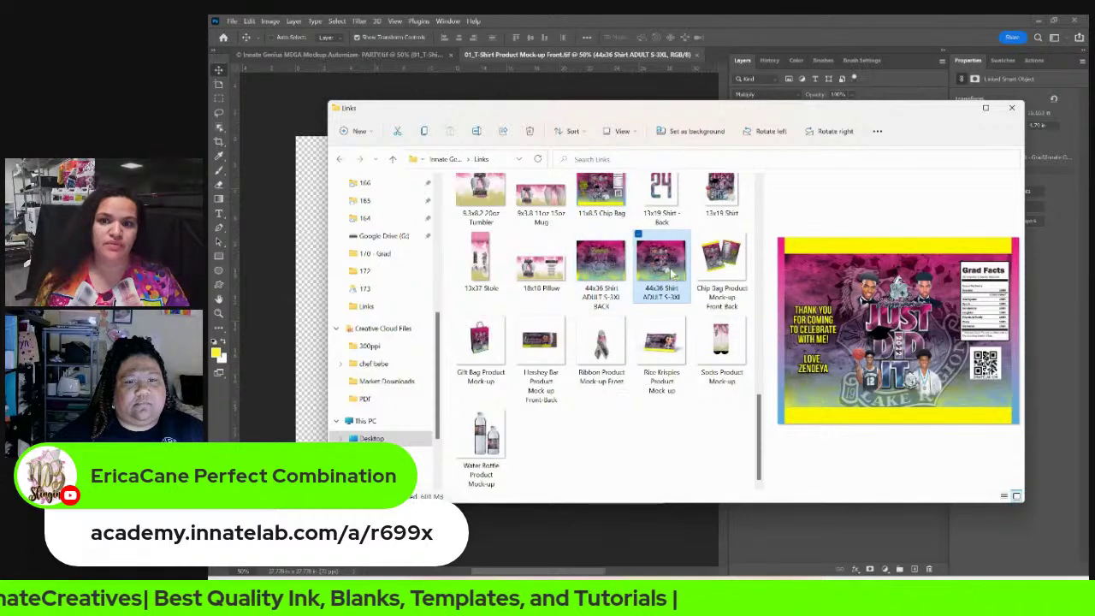
scroll(660, 282, "up", 2)
left_click(602, 280)
left_click(605, 227)
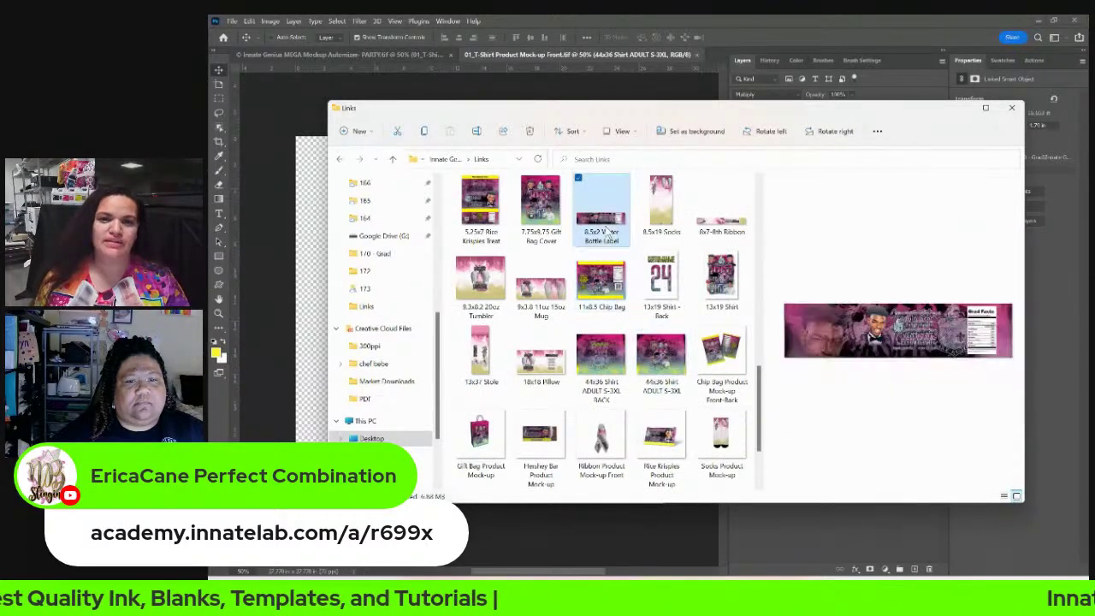
left_click(561, 220)
left_click(494, 219)
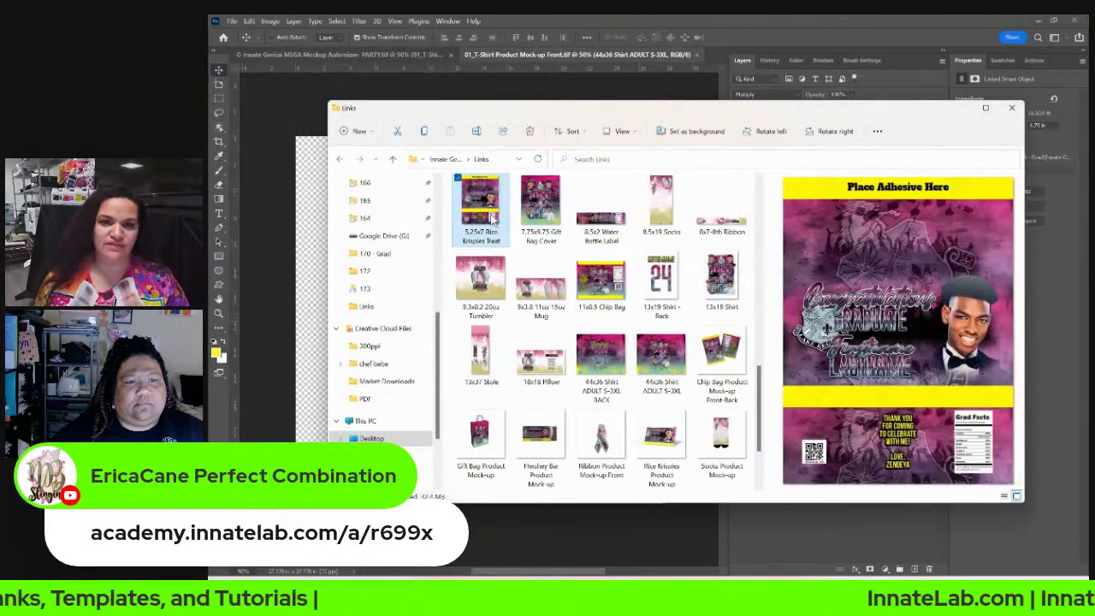
left_click(541, 209)
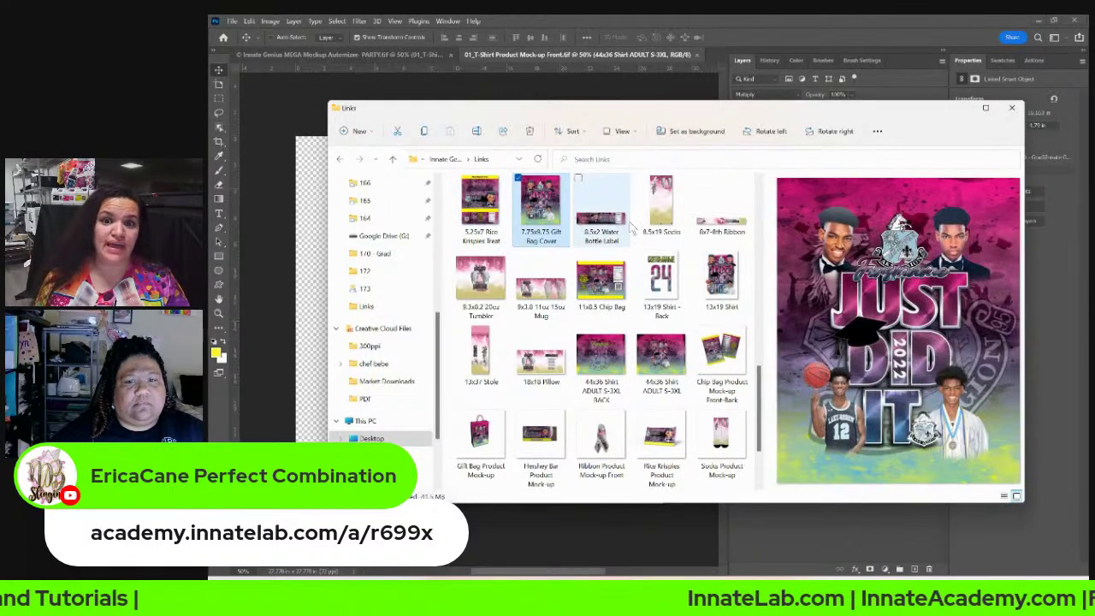
left_click(661, 282)
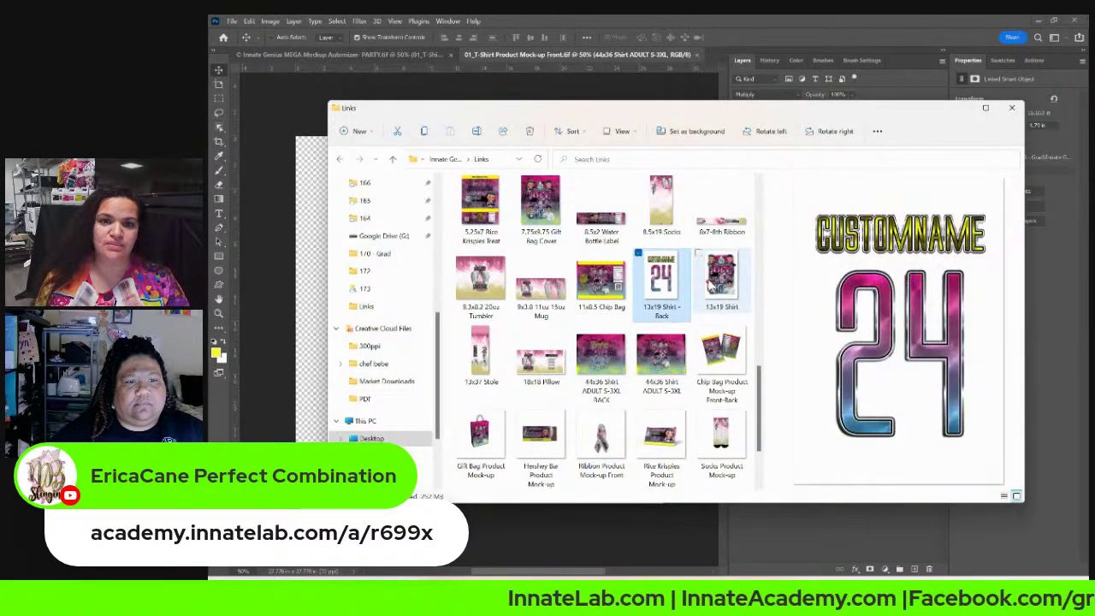
left_click(721, 273)
Step: Preview the chip bag, gift bag, Hershey bar, ribbon, Rice Krispies and water bottle product mock-up files
scroll(668, 342, "down", 2)
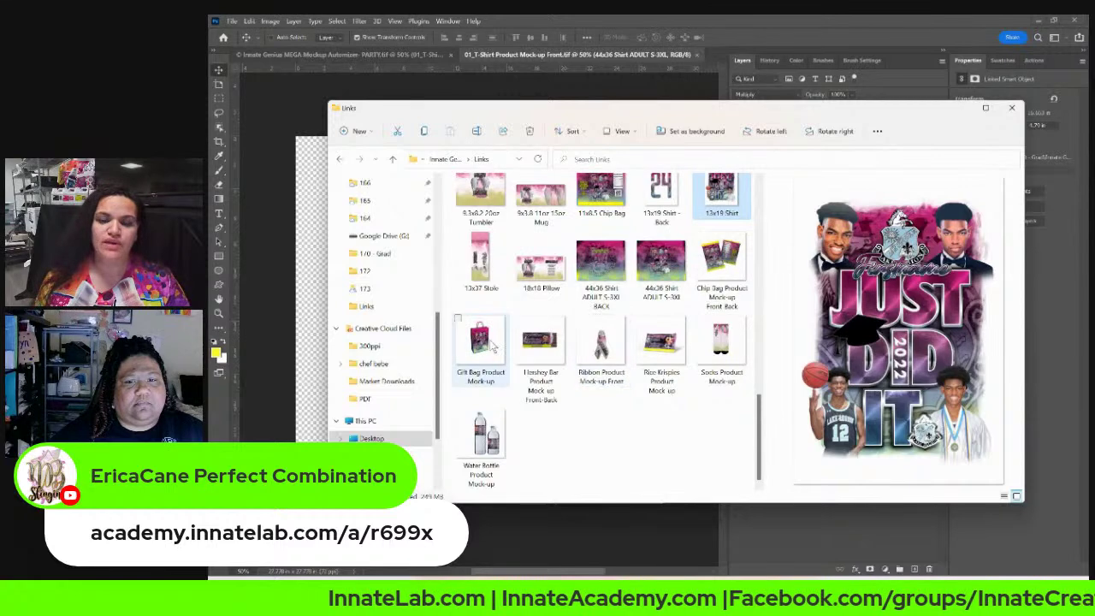
left_click(723, 278)
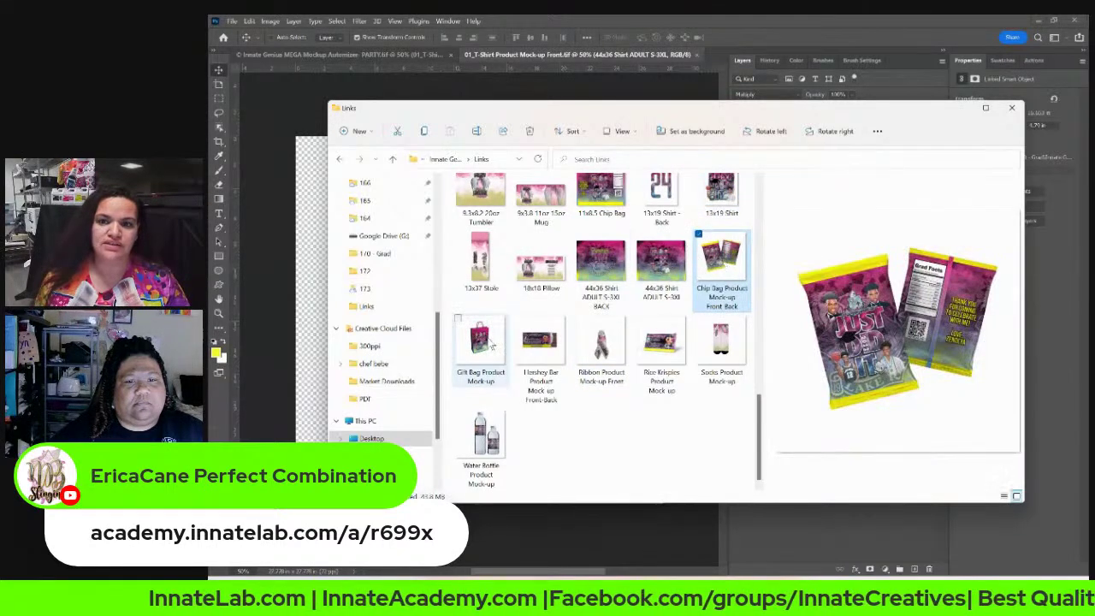
left_click(482, 342)
left_click(540, 342)
left_click(602, 344)
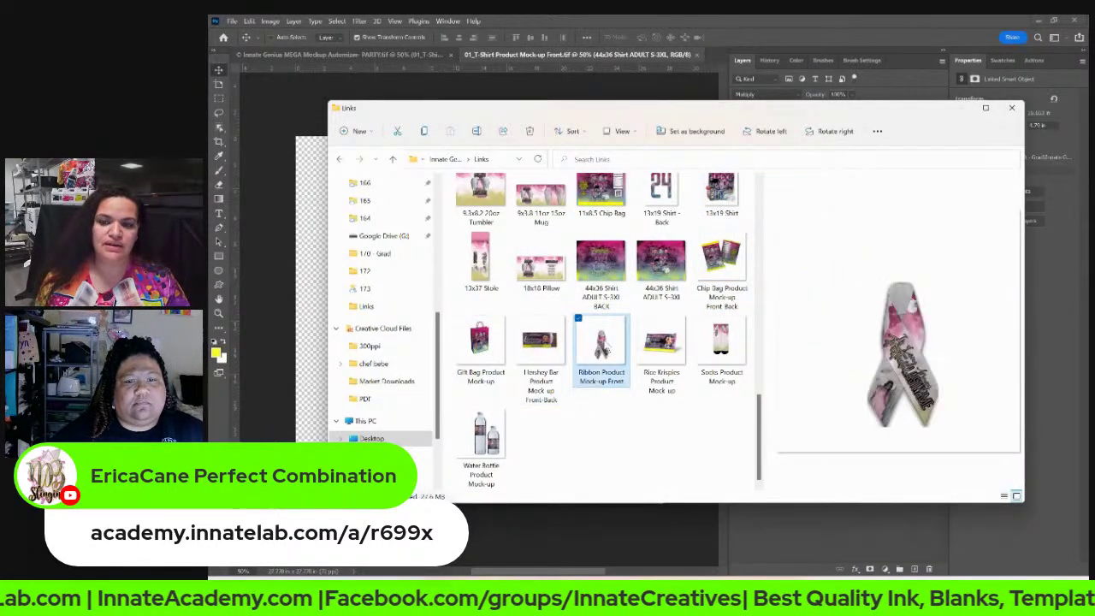
left_click(663, 346)
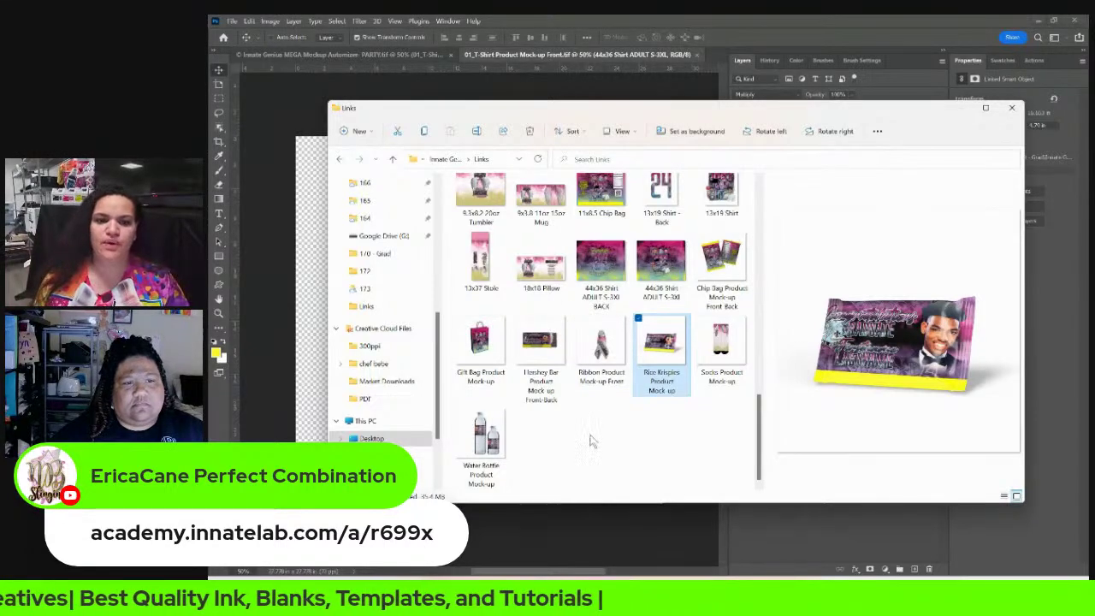
left_click(479, 432)
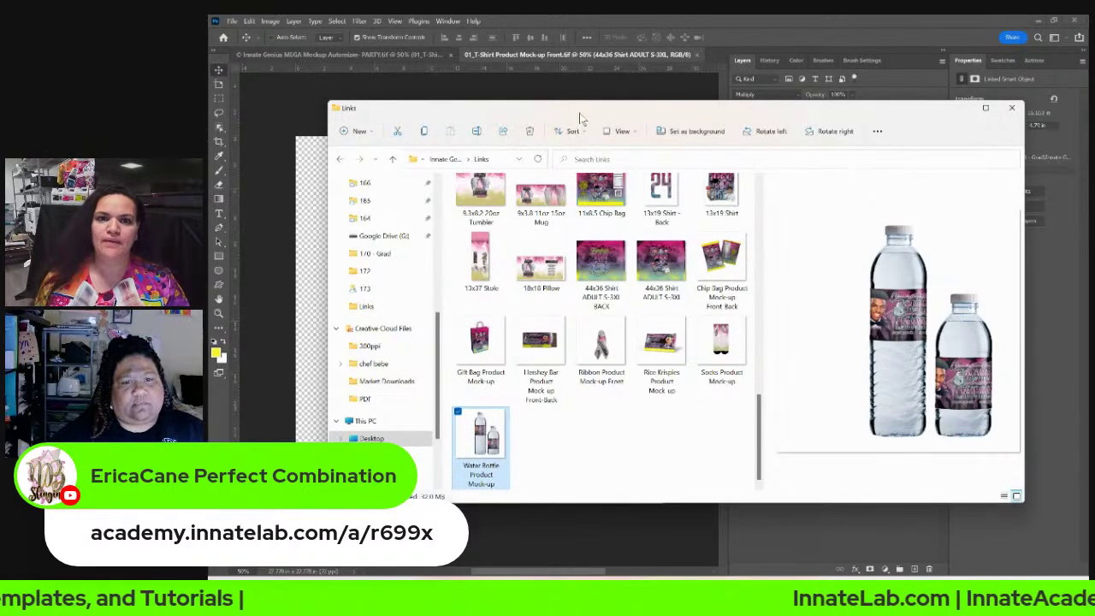
Step: Put the Links folder window away and return to the PARTY mockup document in Photoshop
left_click_drag(581, 118, 585, 599)
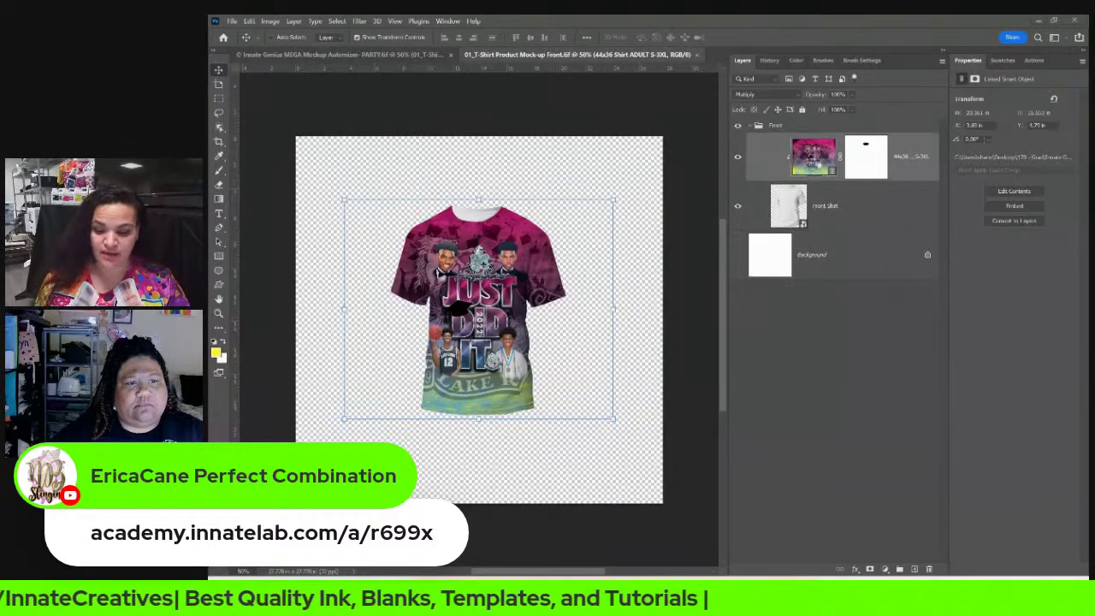
left_click(379, 54)
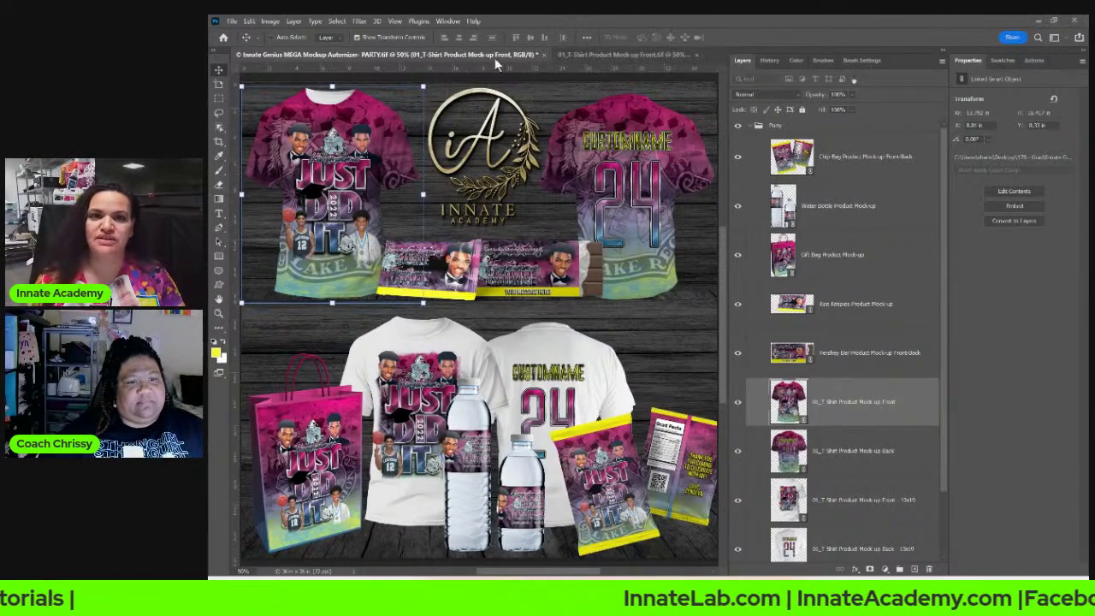
Step: Open the linked 44x36 shirt artwork from the T-shirt front mock-up and update all of its modified linked content
left_click(576, 56)
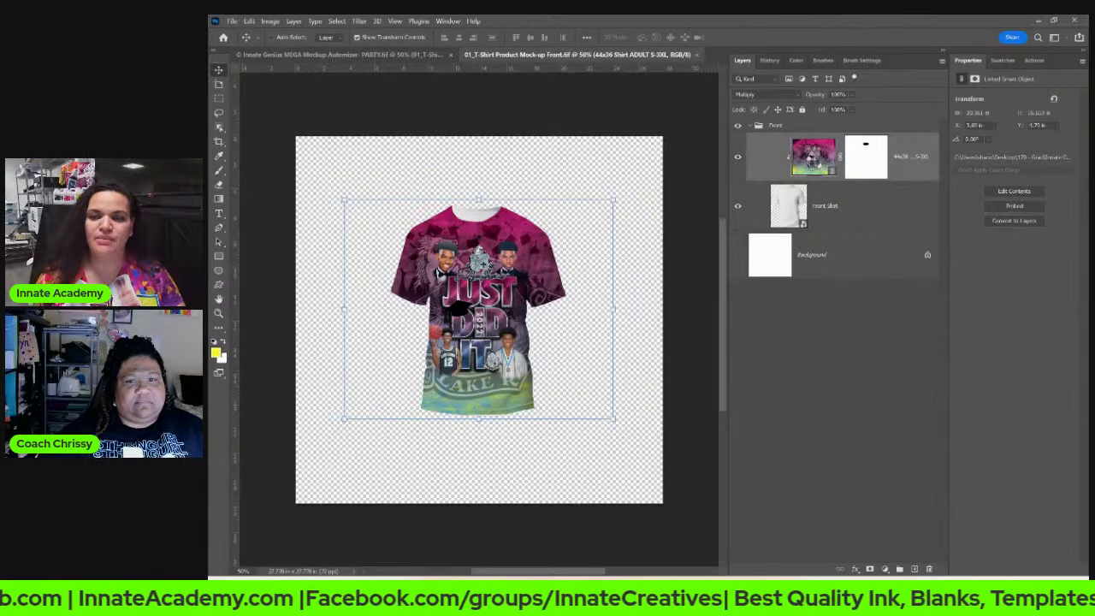
double_click(815, 158)
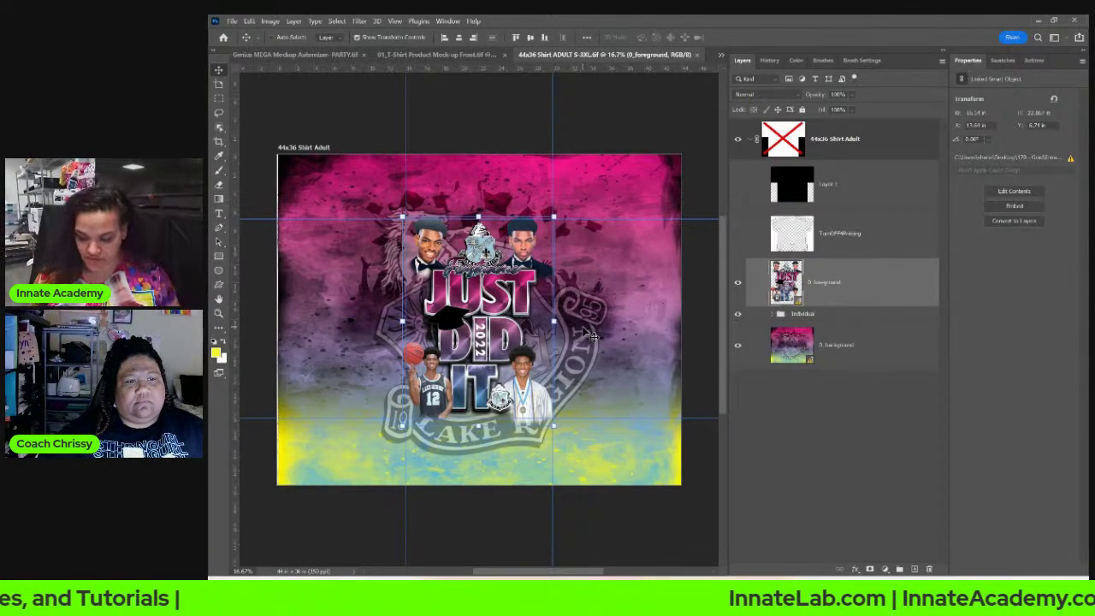
key("ctrl")
key("ctrl+z")
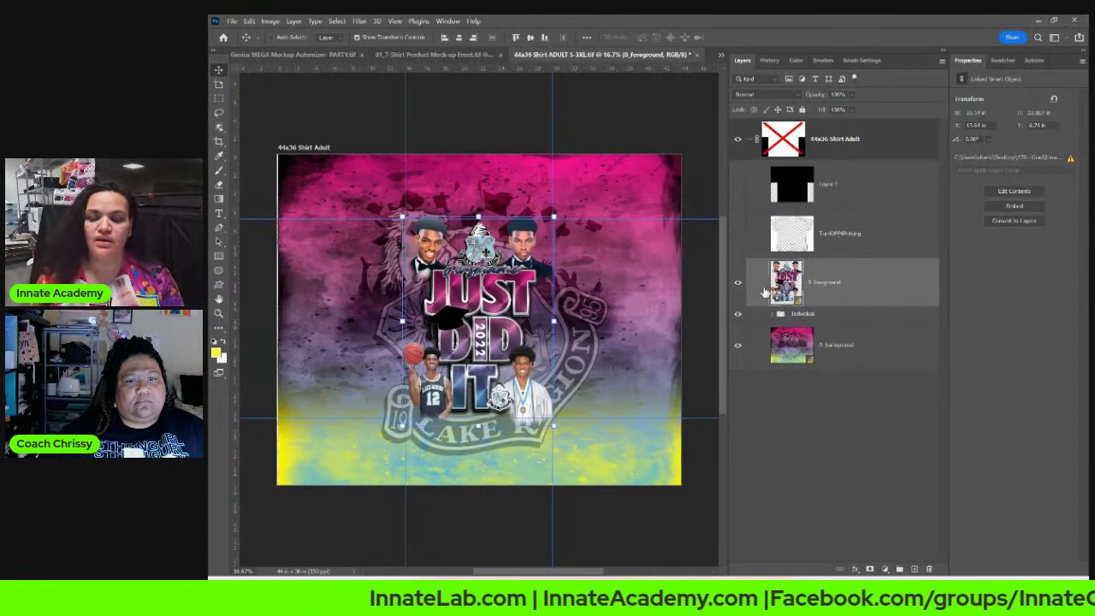
right_click(868, 277)
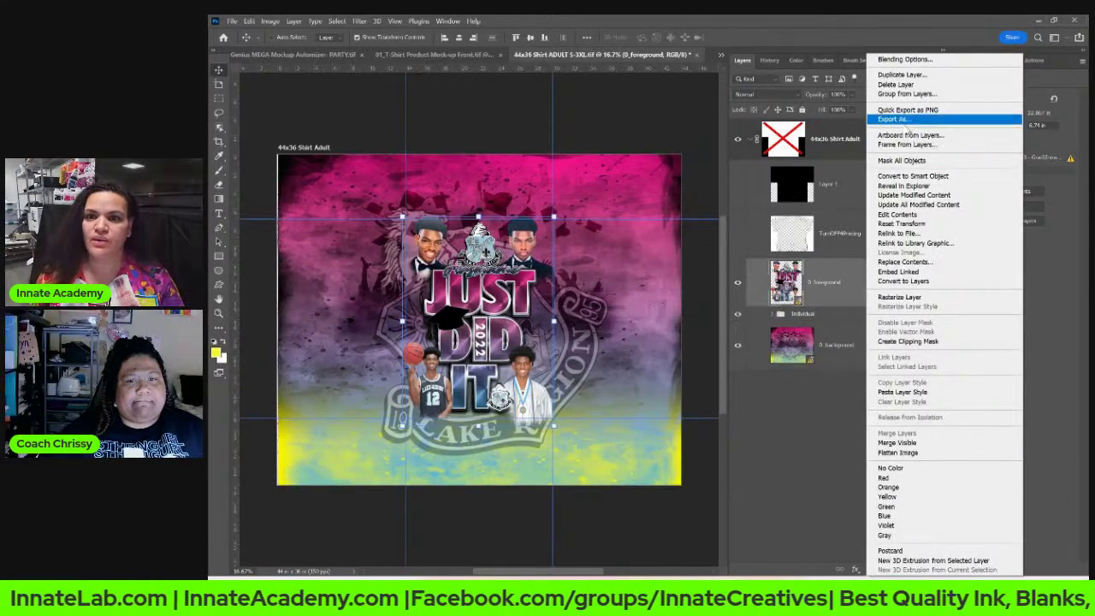
left_click(914, 206)
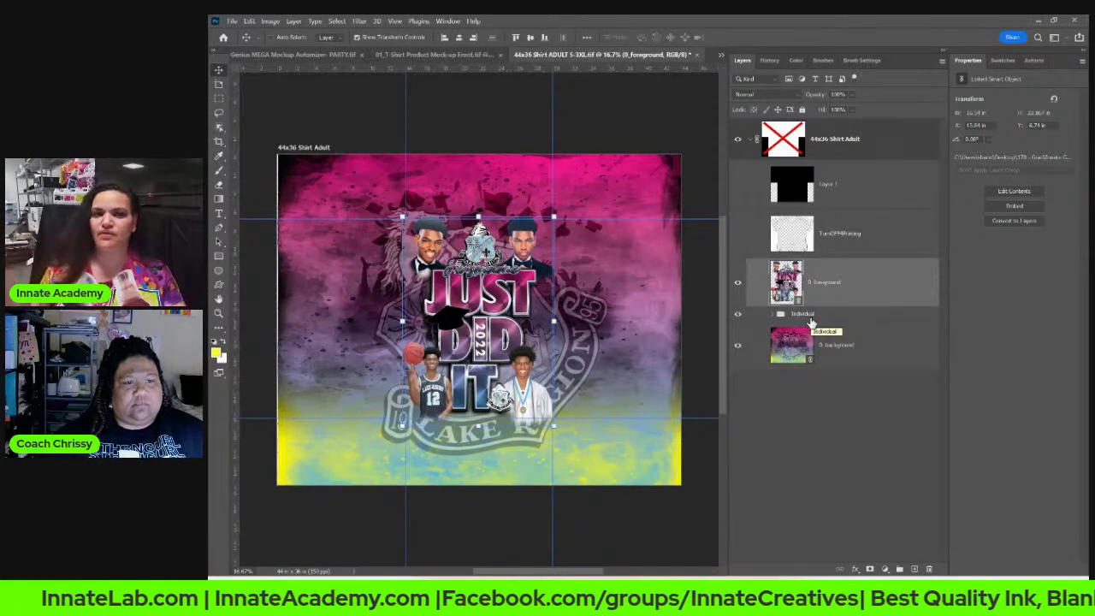
Step: Hide the Individual group and toggle the 0_foreground and 0_background layers off and on to inspect what each one contributes
left_click(811, 315)
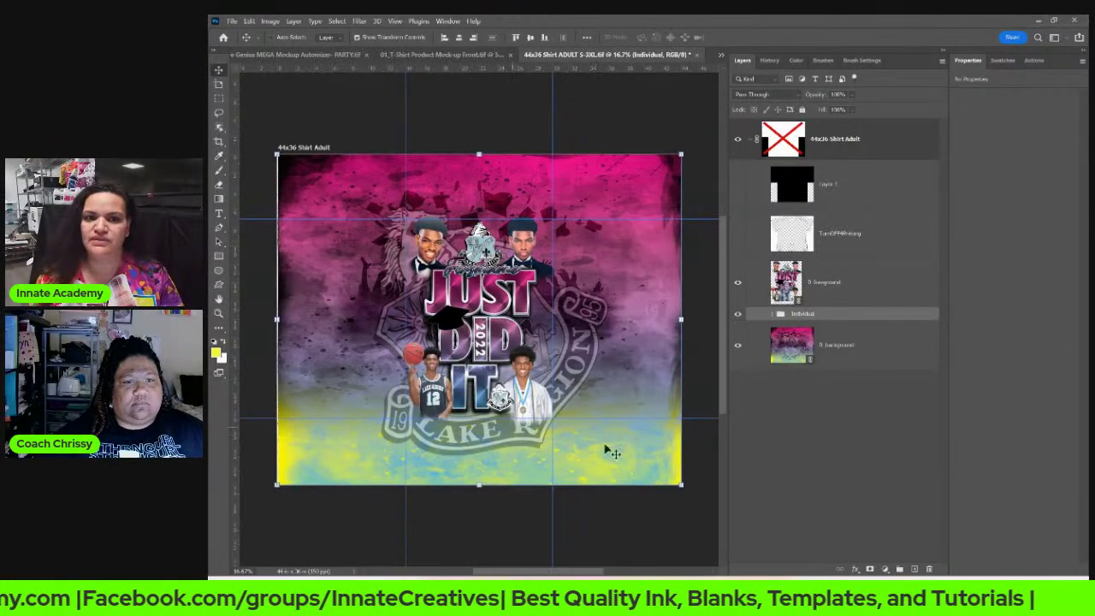
left_click(839, 291)
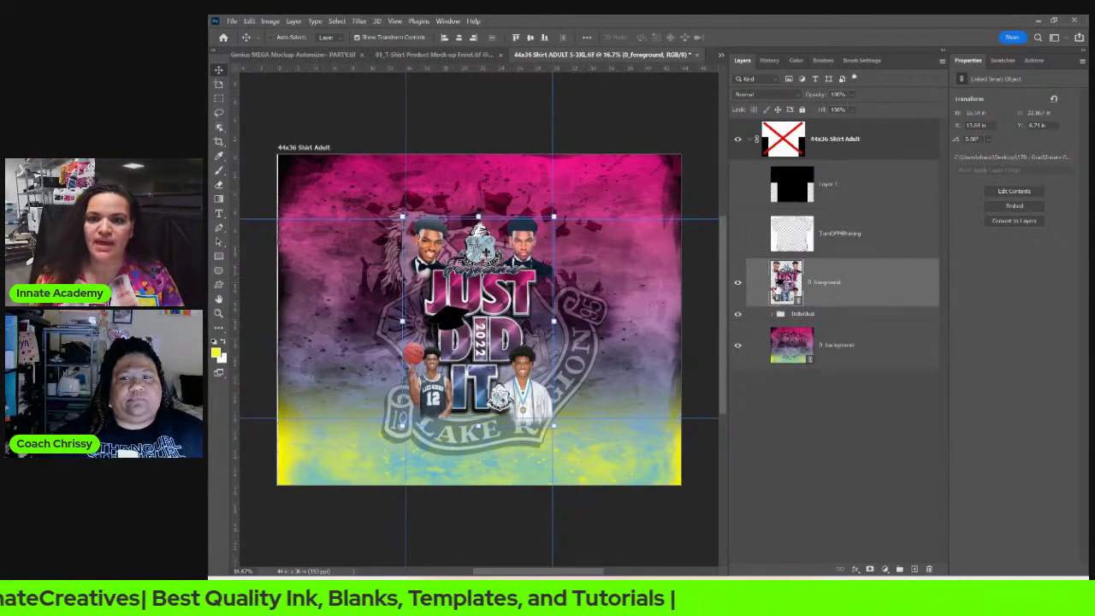
left_click(738, 283)
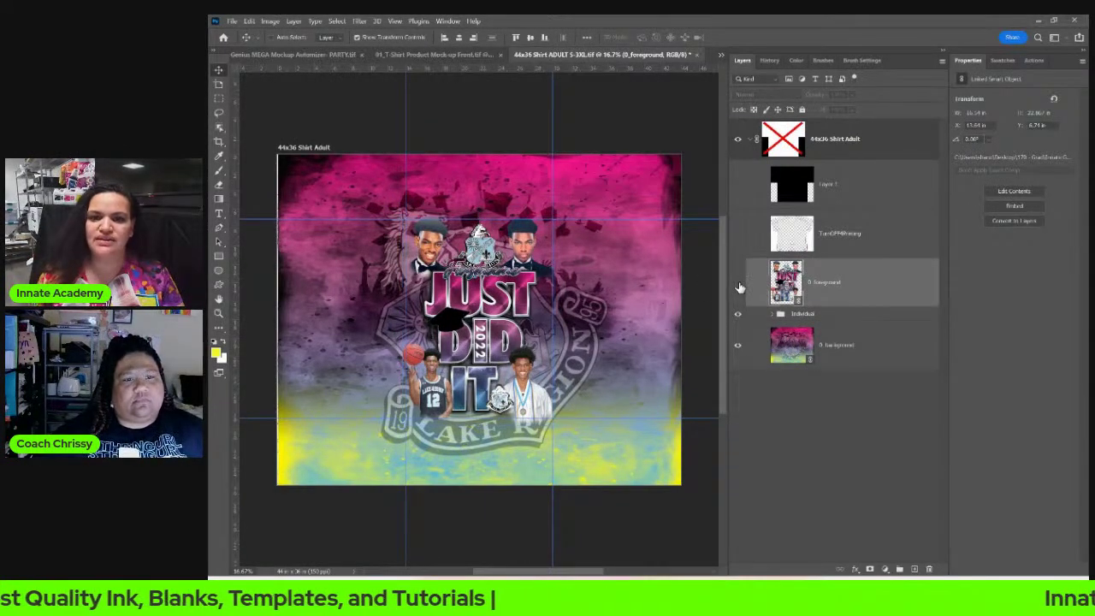
left_click(738, 283)
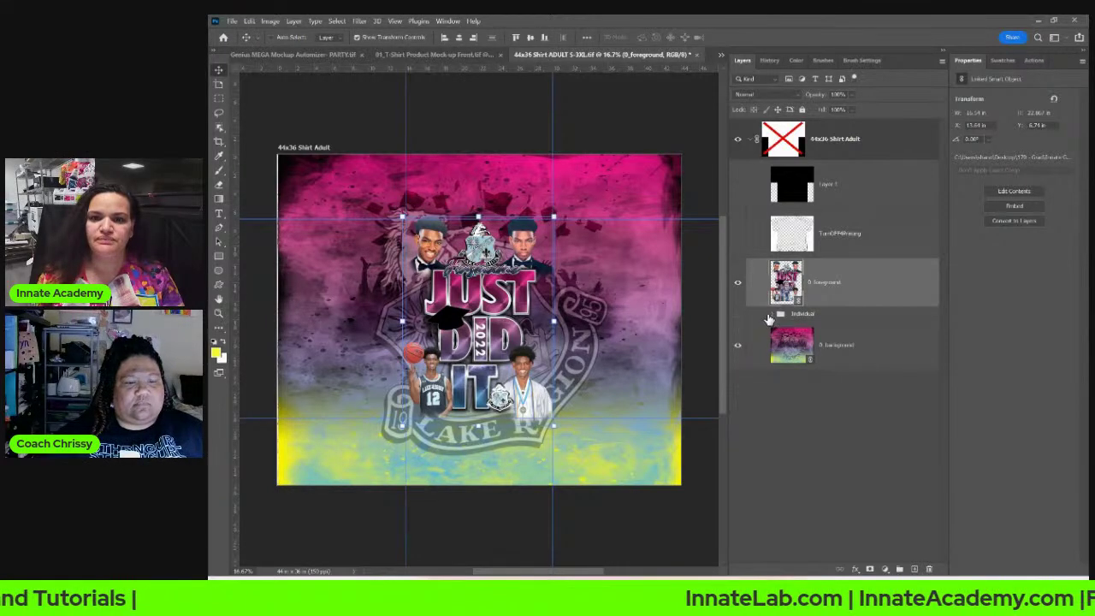
left_click(737, 346)
left_click(737, 345)
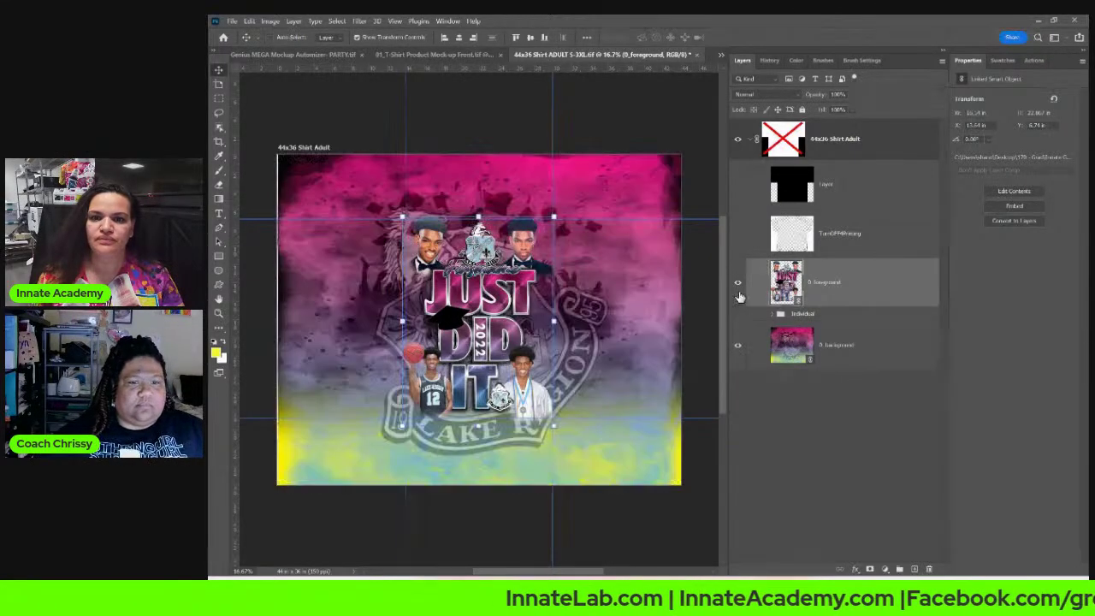
left_click(738, 283)
left_click(737, 283)
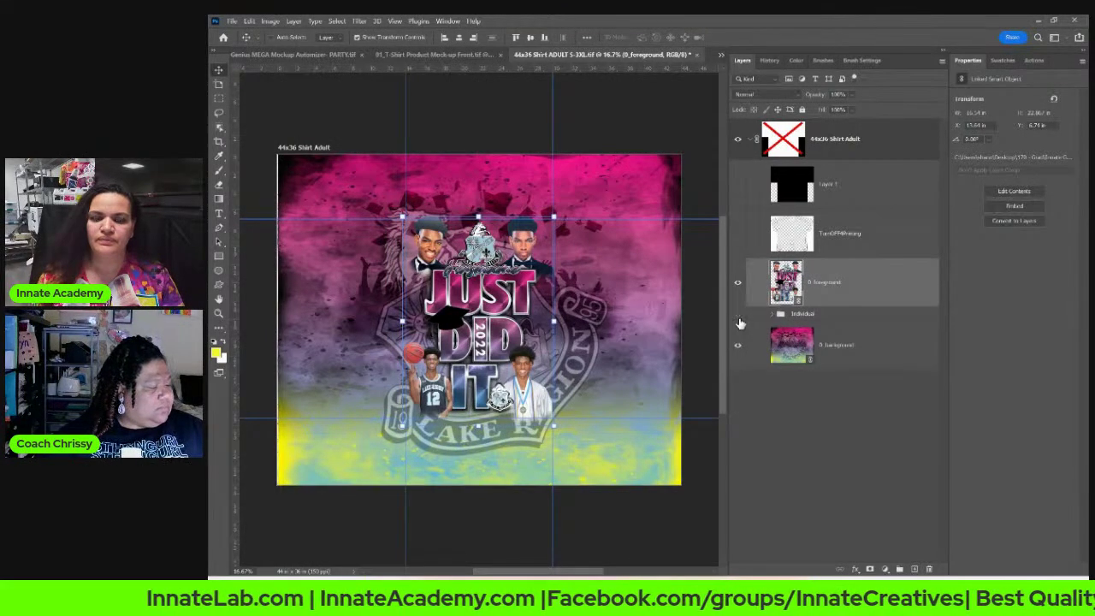
Step: Look inside the linked 0_background artwork, skip relinking its missing assets, and close it again
left_click(788, 348)
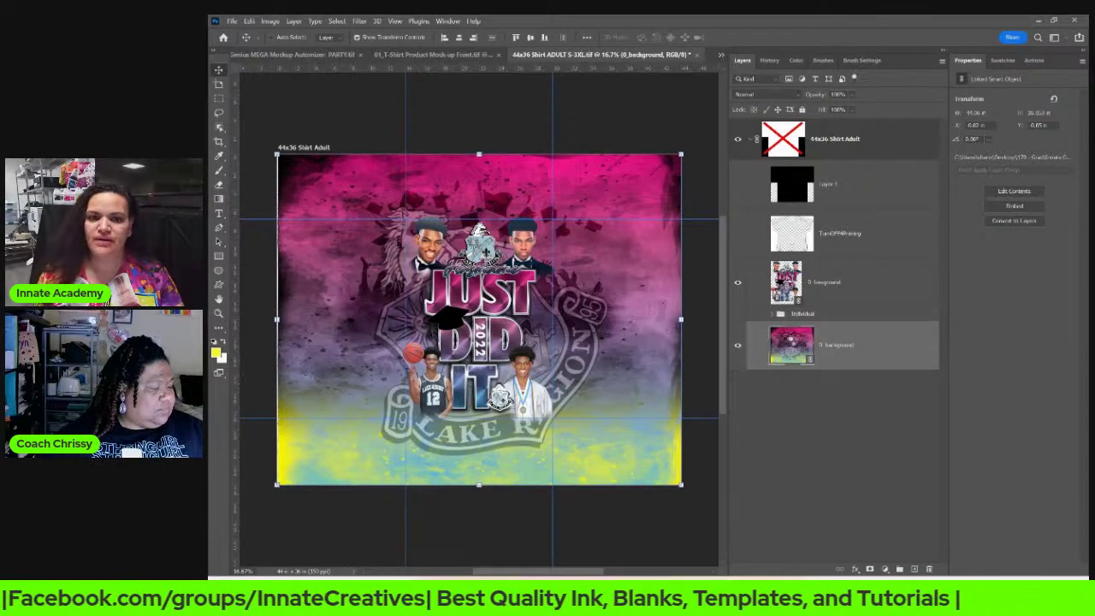
double_click(788, 346)
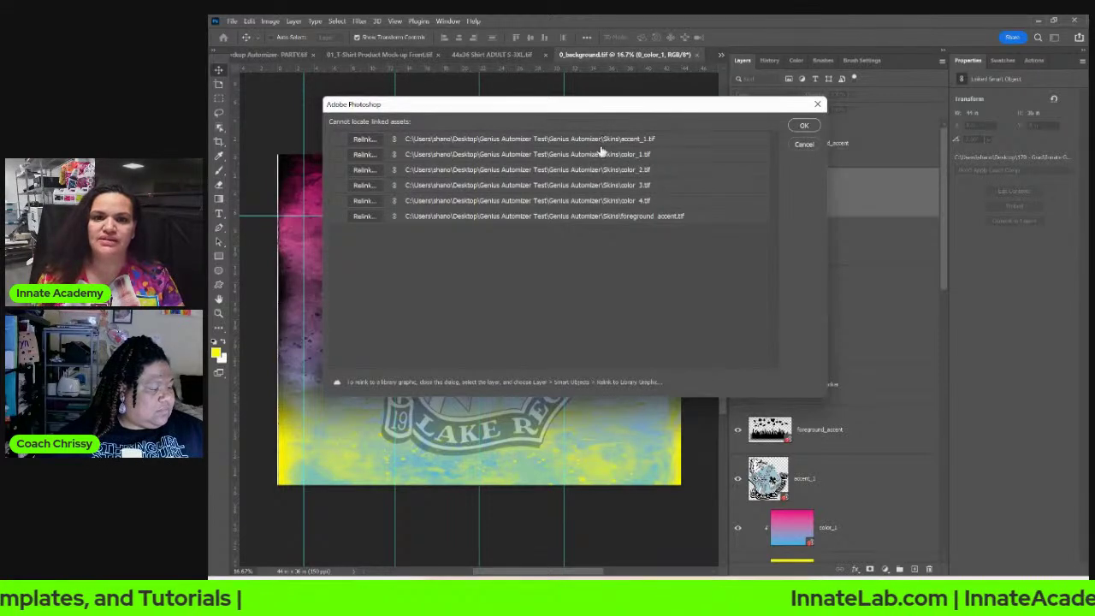
left_click(808, 147)
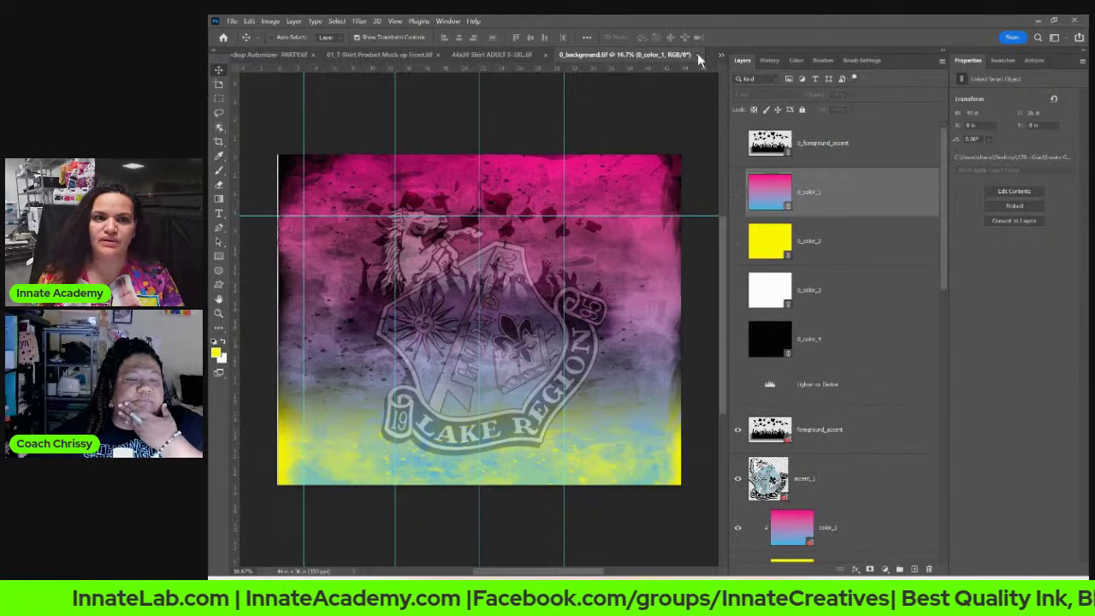
left_click(698, 55)
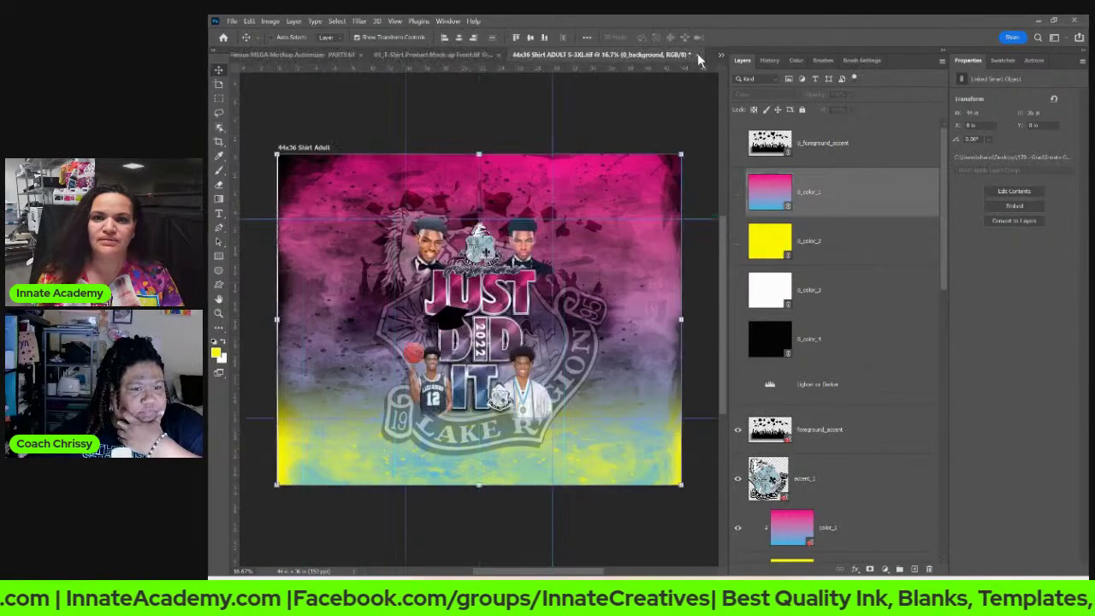
Step: Relink the shirt artwork's background layer to the 0_background file in the Links folder
left_click(410, 55)
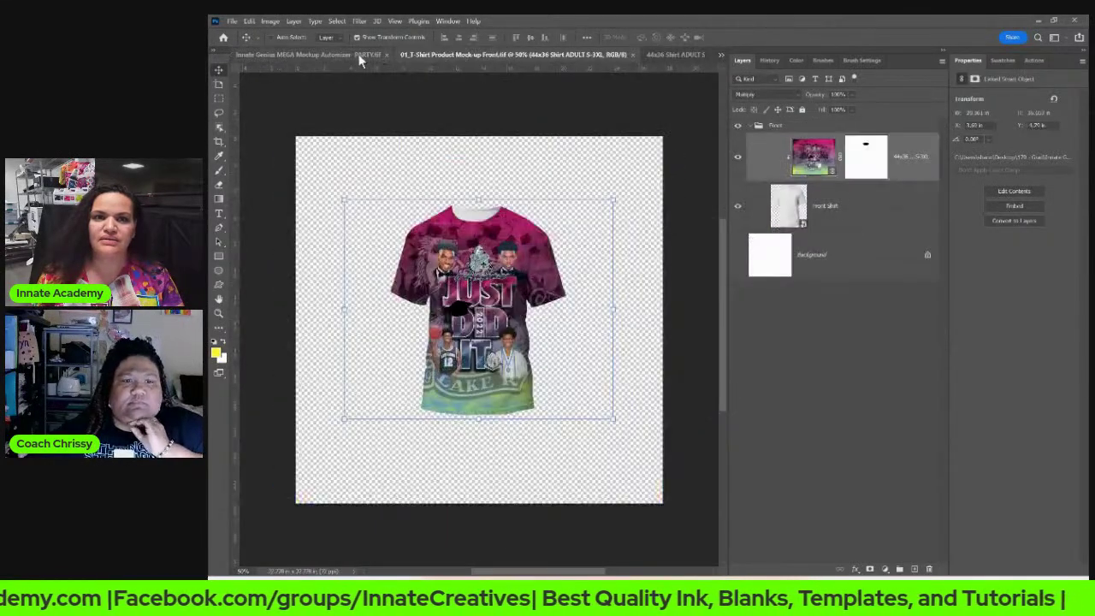
left_click(657, 55)
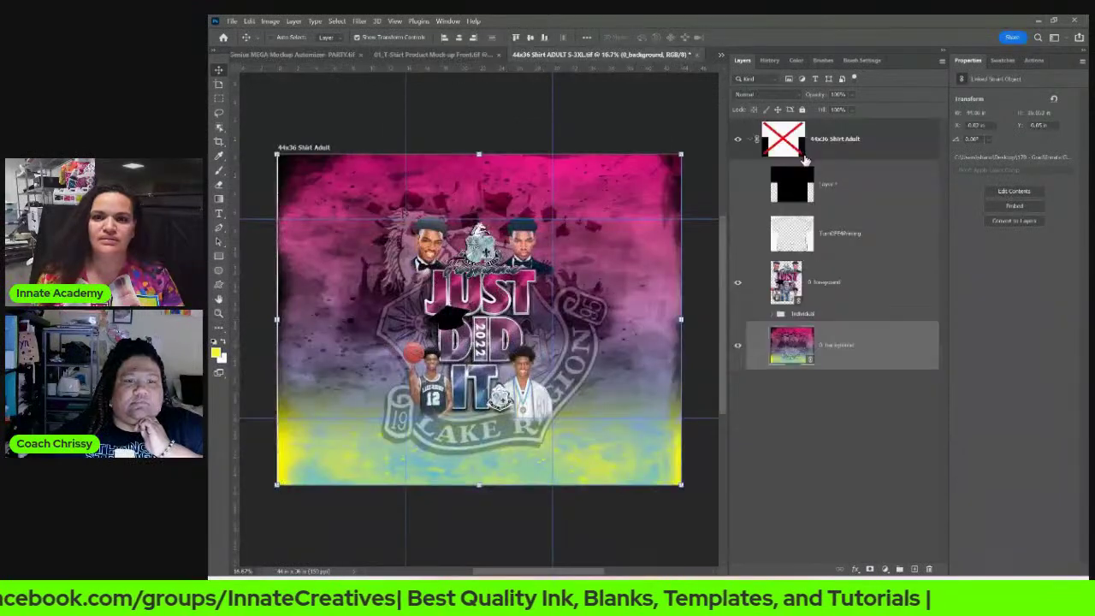
right_click(790, 351)
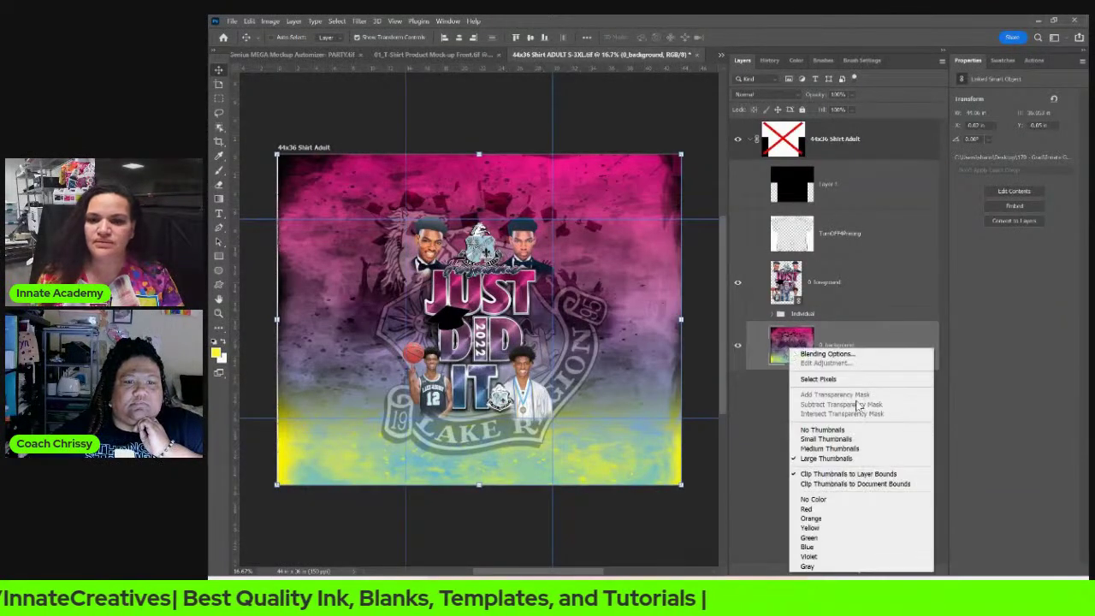
left_click(806, 348)
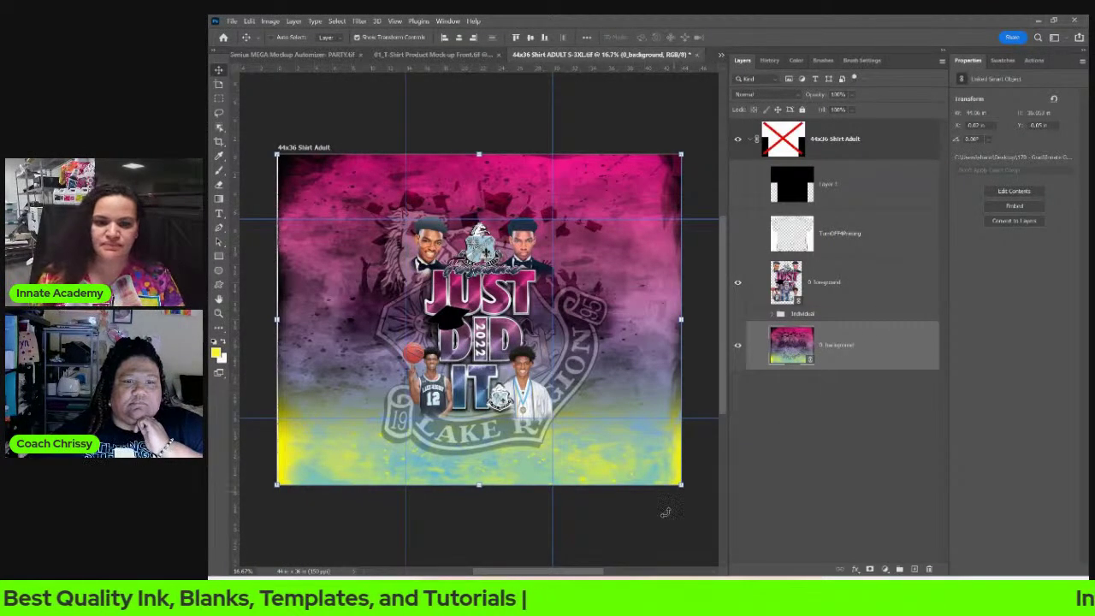
mouse_move(635, 598)
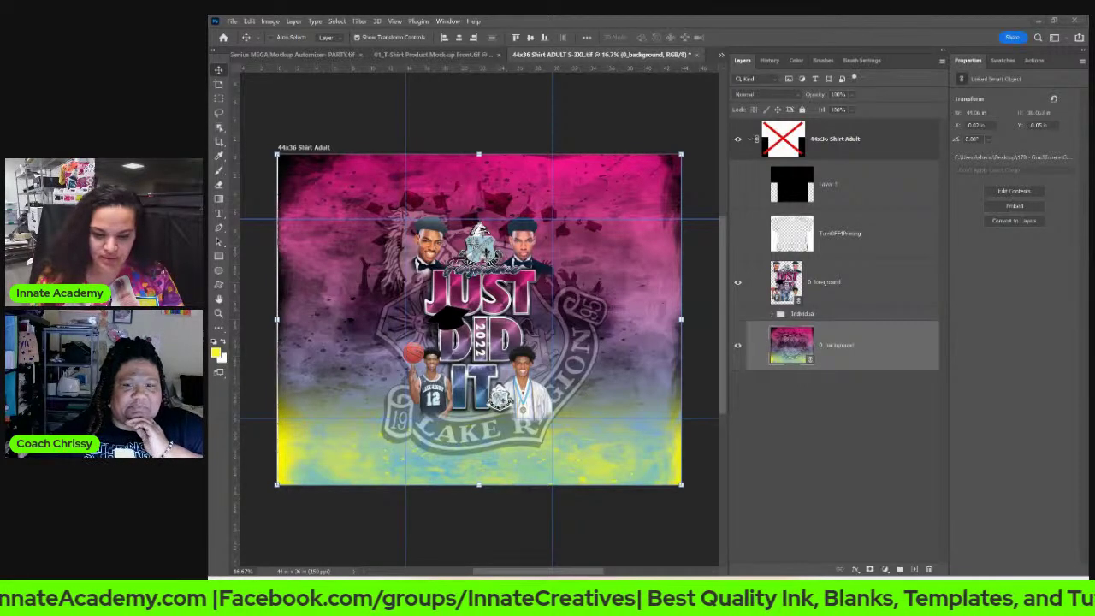
right_click(834, 356)
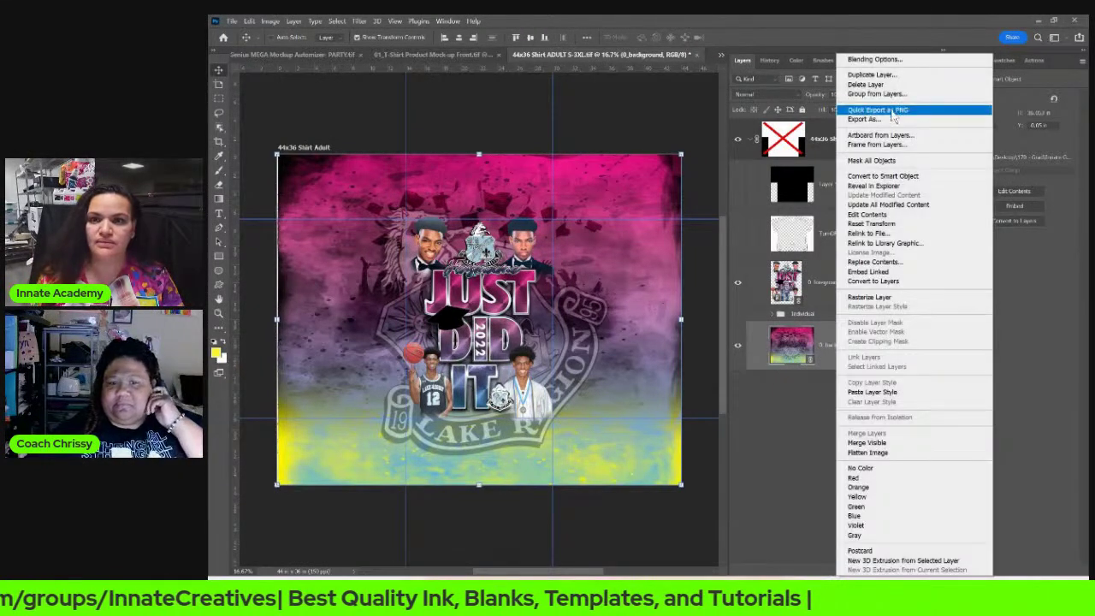
left_click(866, 233)
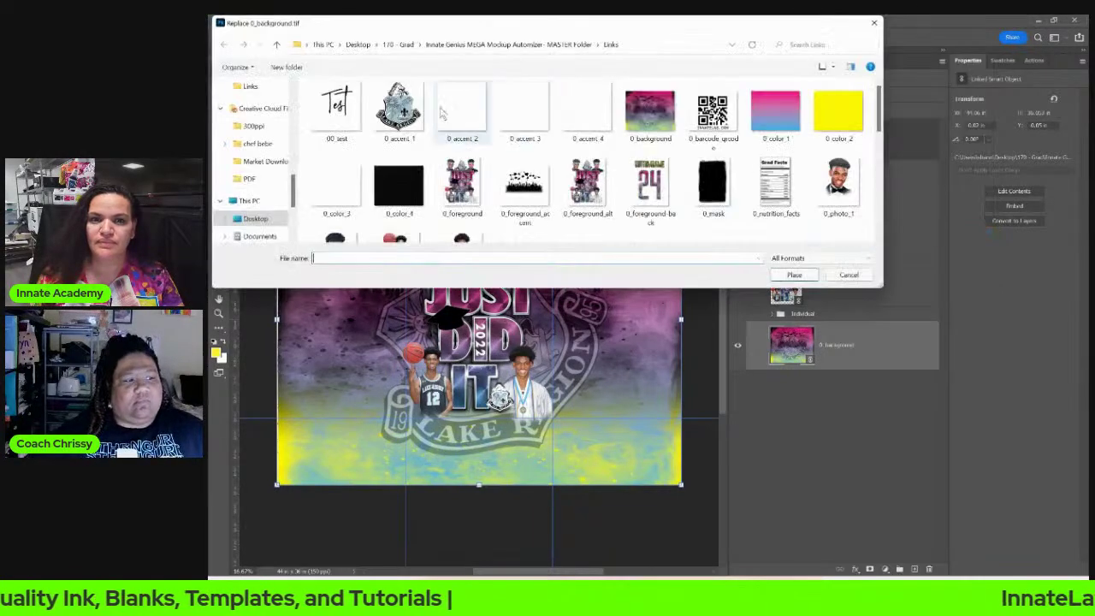
left_click(650, 110)
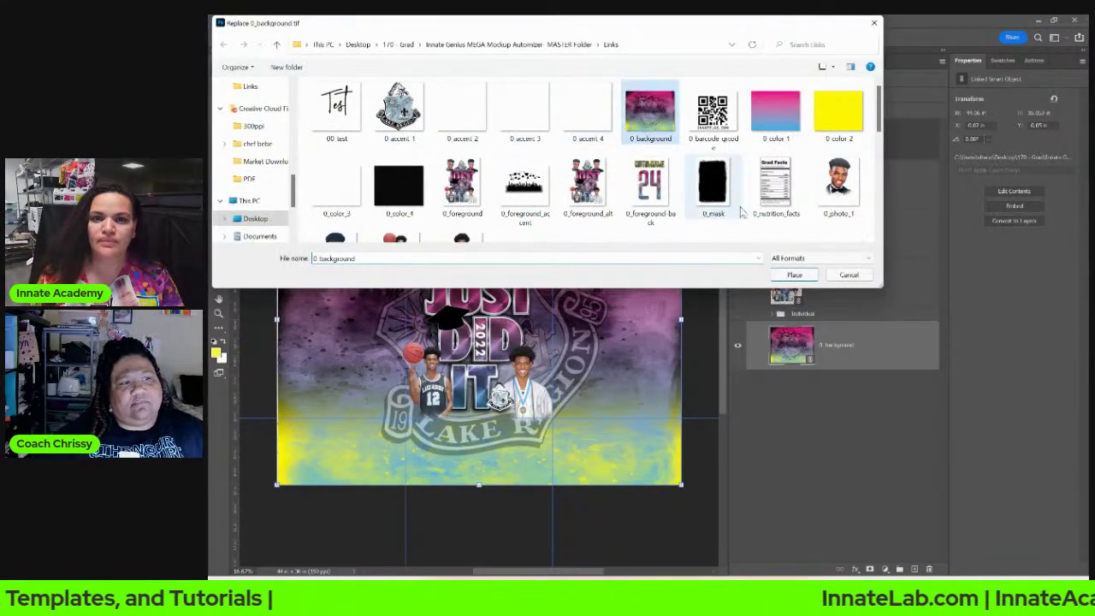
left_click(783, 276)
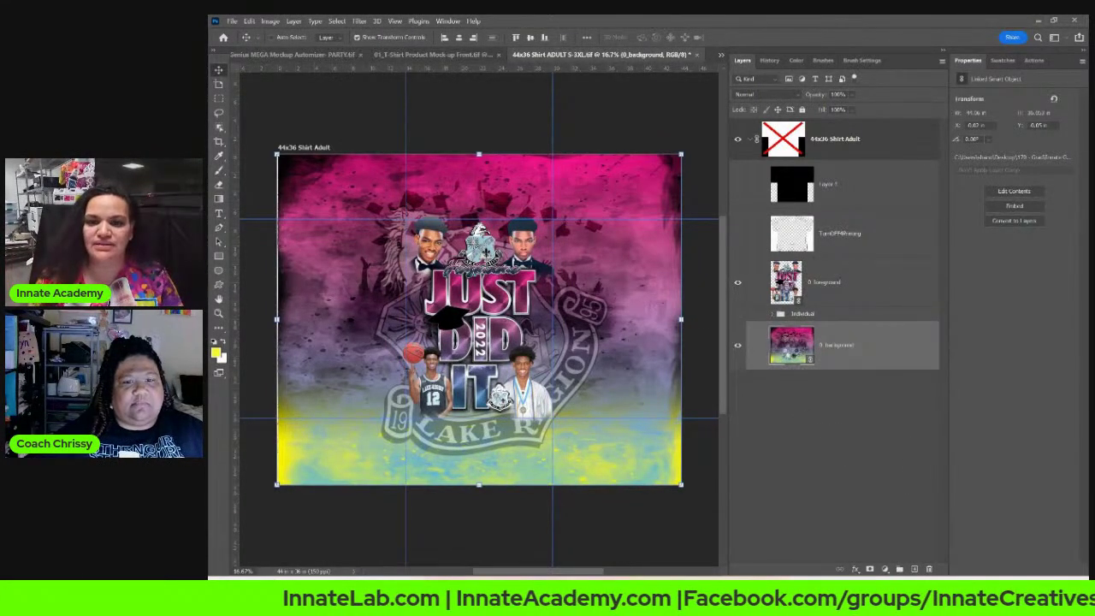
Step: Reopen the linked 0_background artwork, skip relinking its missing assets, and examine its full stack of color, accent and grunge layers
left_click(484, 54)
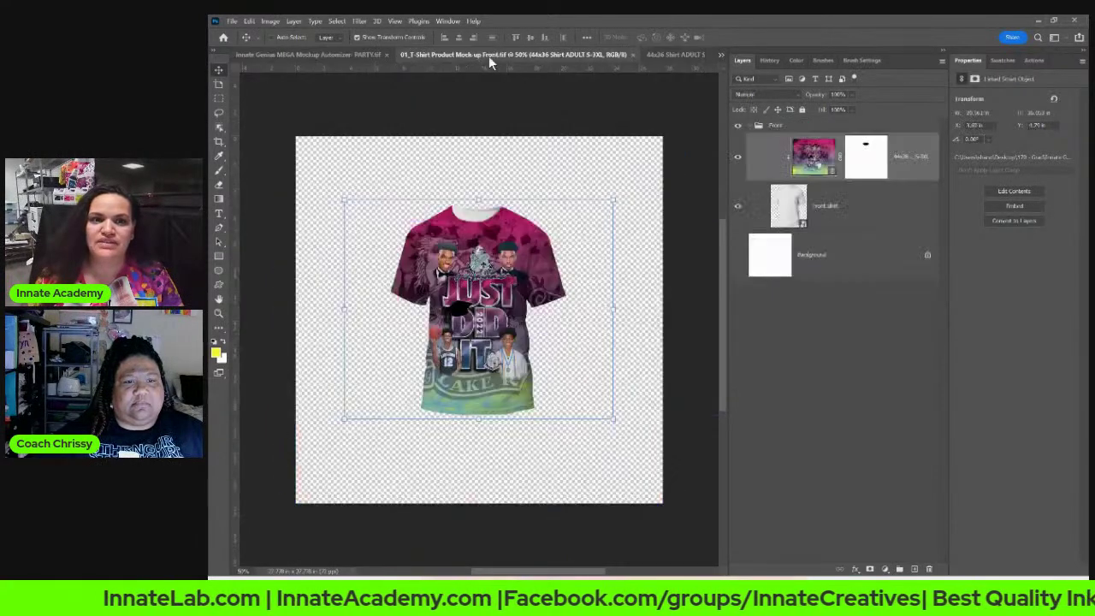
left_click(663, 55)
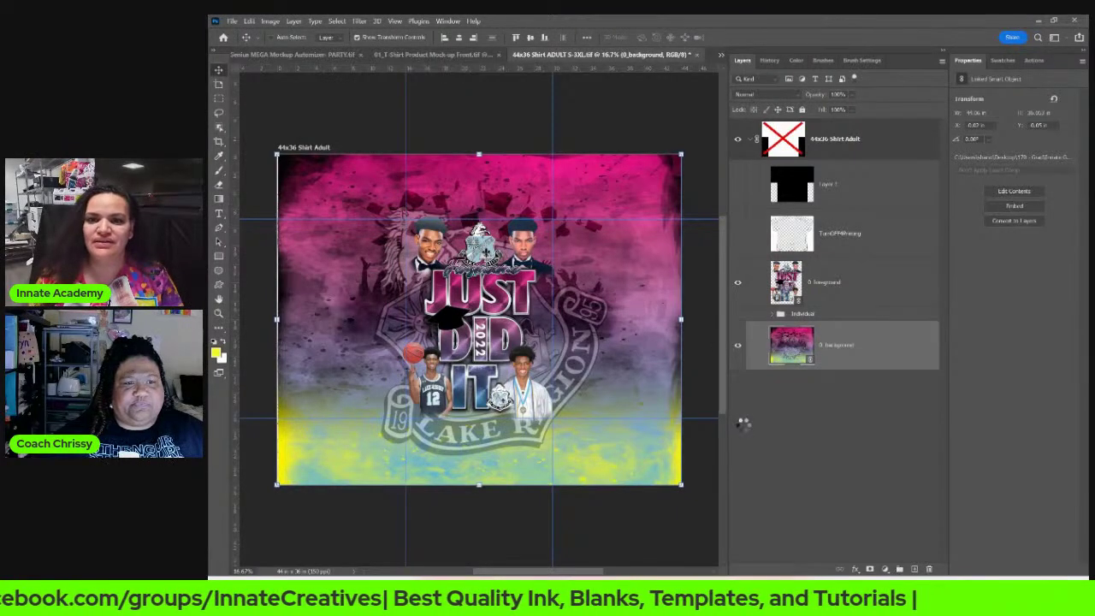
double_click(784, 342)
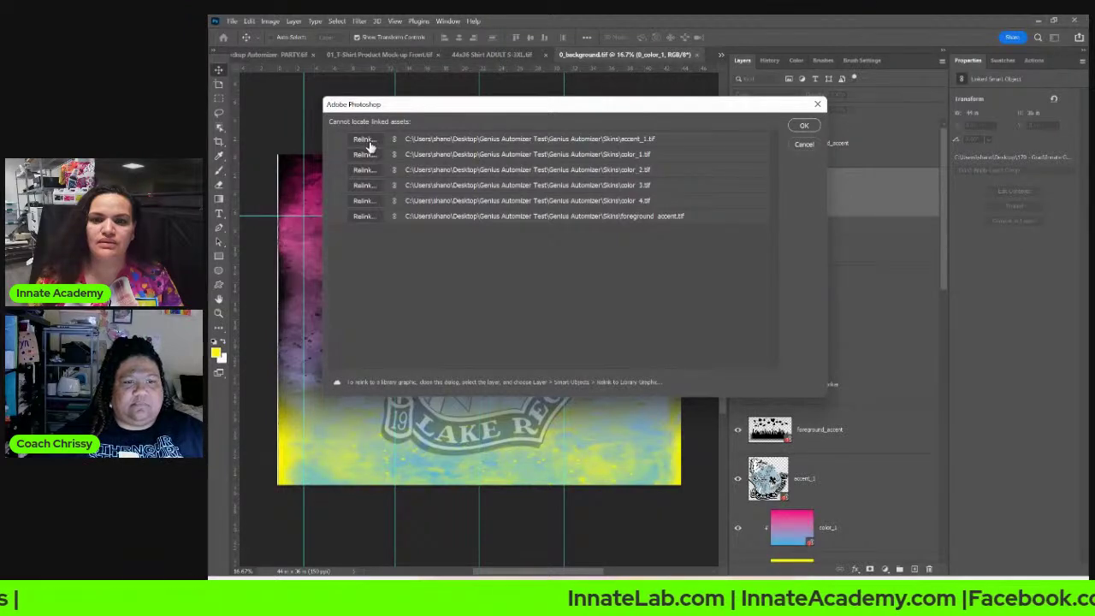
left_click(809, 147)
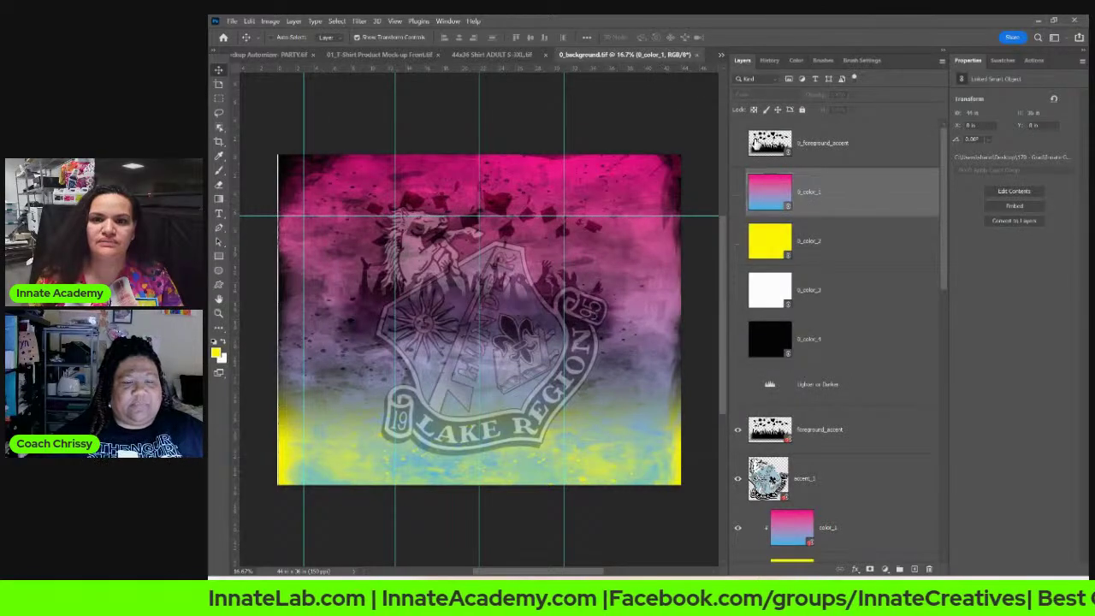
scroll(831, 215, "down", 5)
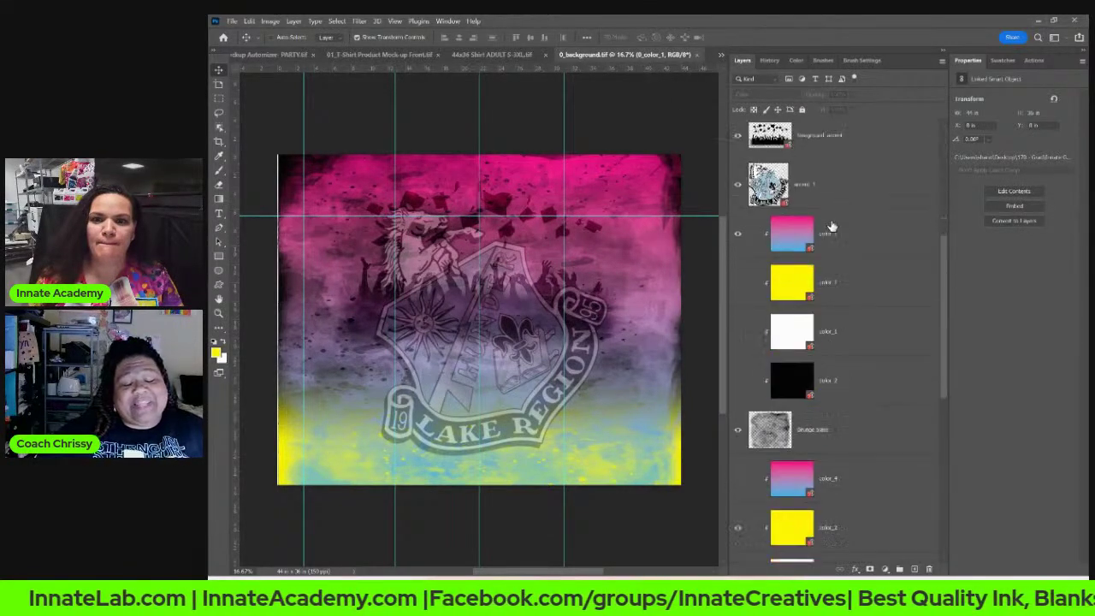
scroll(831, 227, "down", 6)
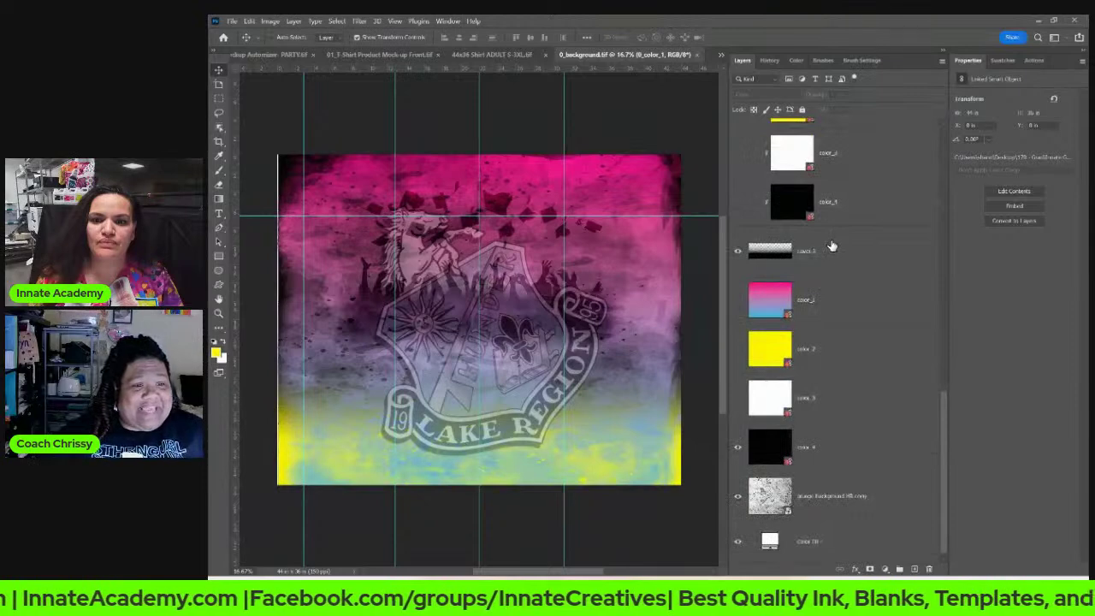
scroll(838, 397, "up", 6)
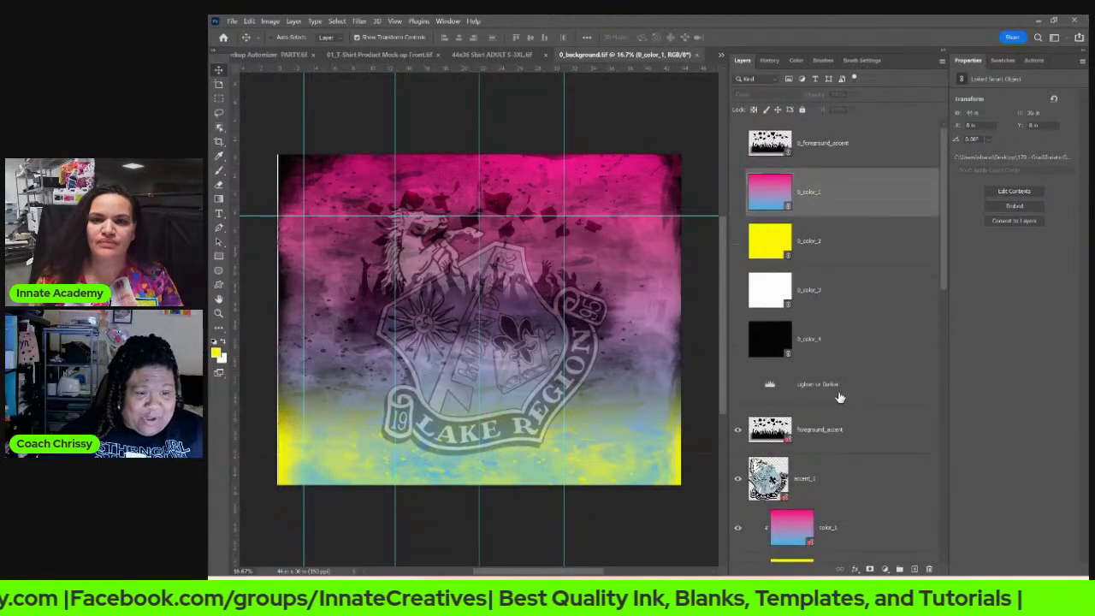
Step: Close the background, 44x36 shirt and T-shirt mock-up files, discarding the shirt changes, and reopen the T-shirt front smart object from the PARTY document
left_click(513, 54)
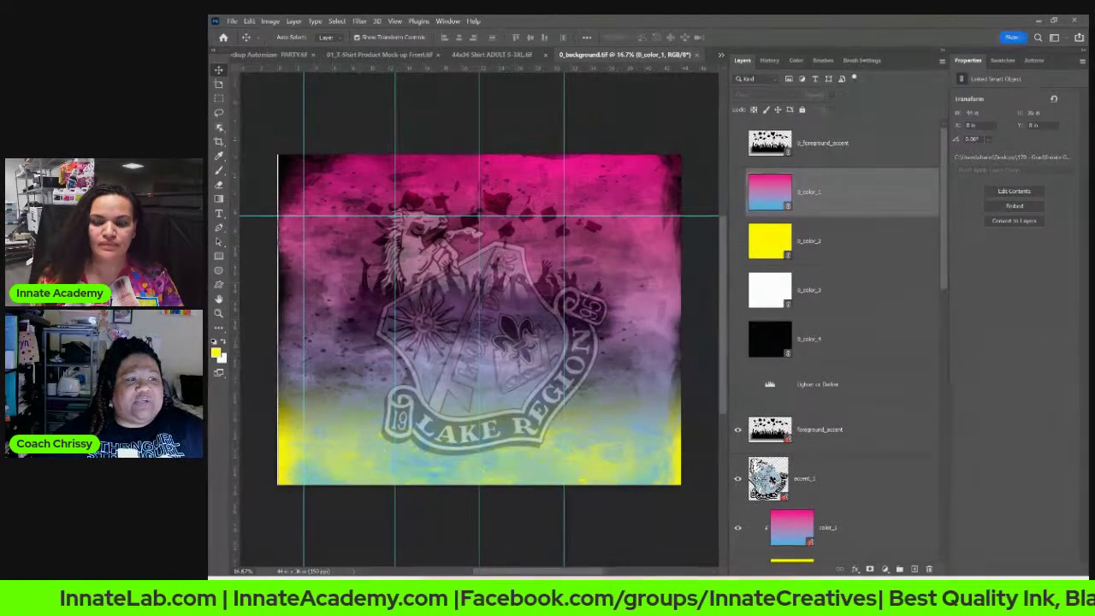
left_click(697, 55)
left_click(698, 55)
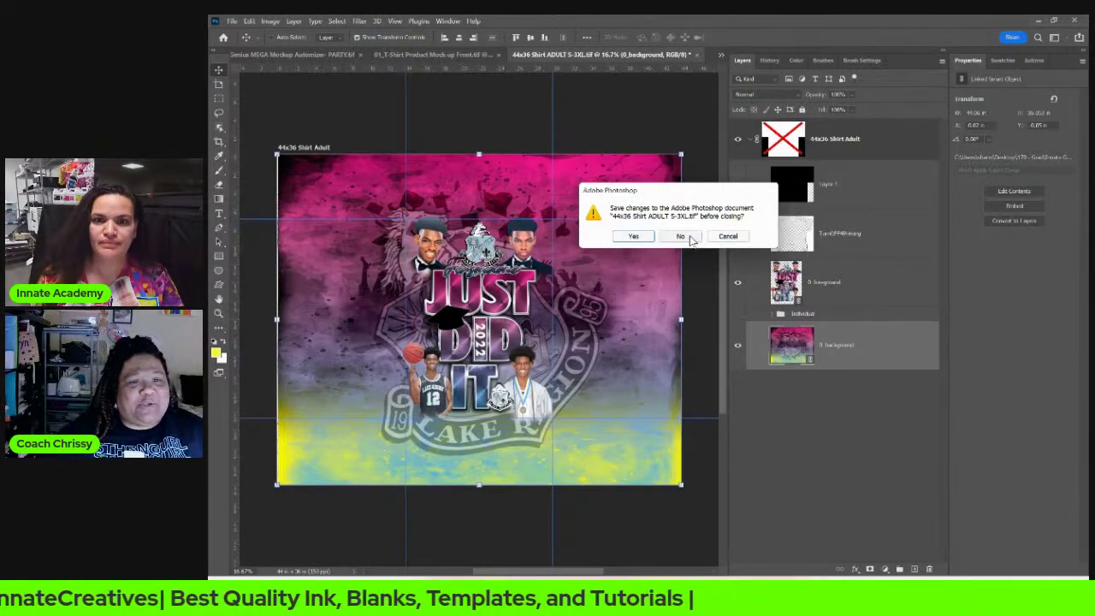
left_click(692, 239)
left_click(696, 51)
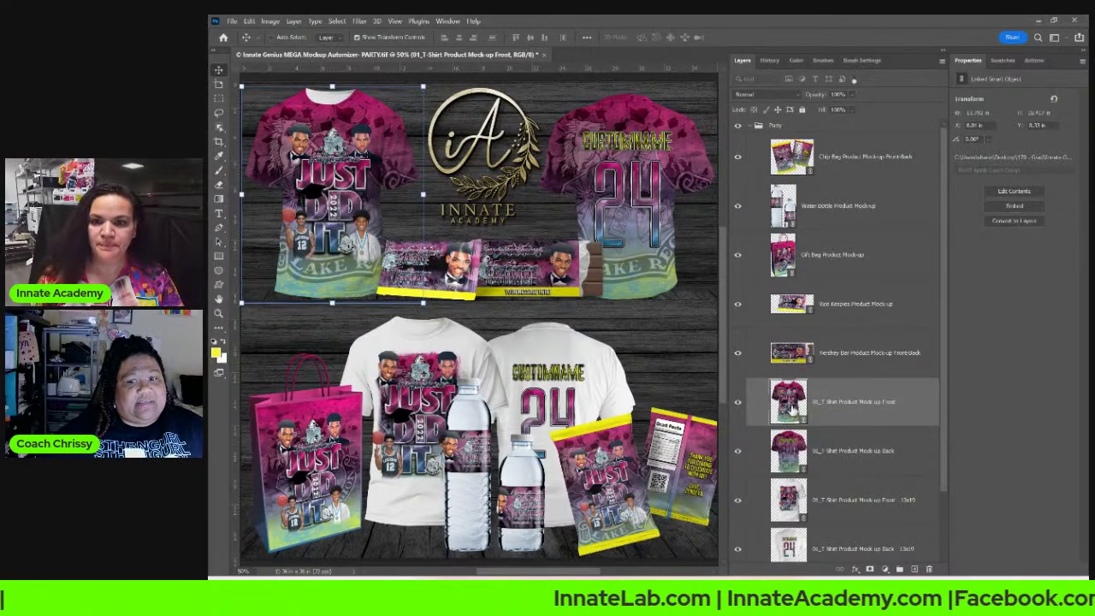
double_click(792, 411)
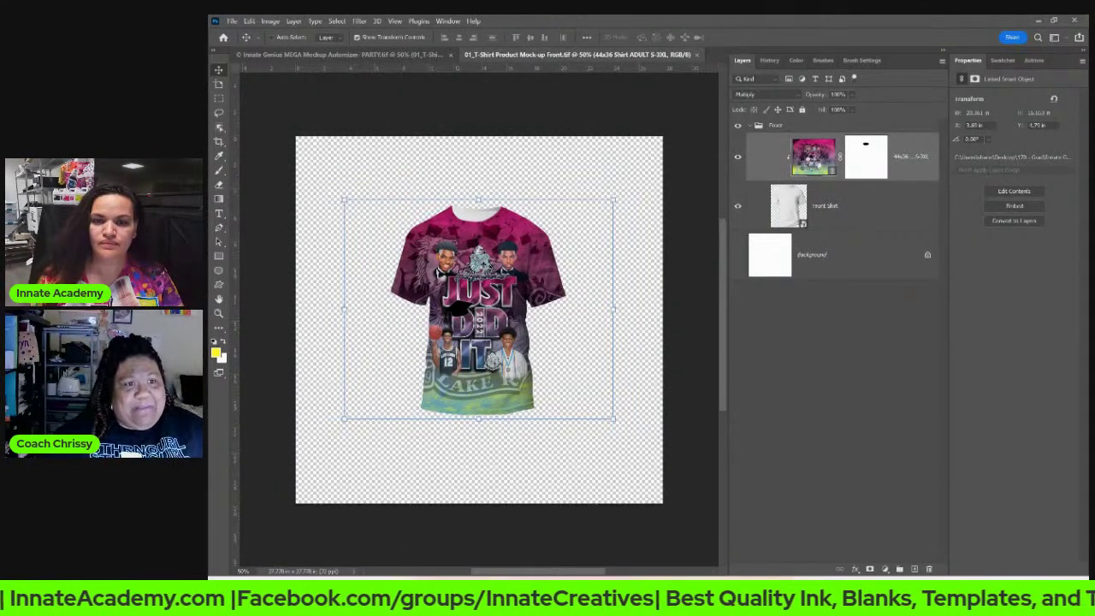
Step: Open the linked 44x36 shirt artwork, check the 0_foreground_alt layer's visibility in its 0_foreground file, and save that file
double_click(813, 156)
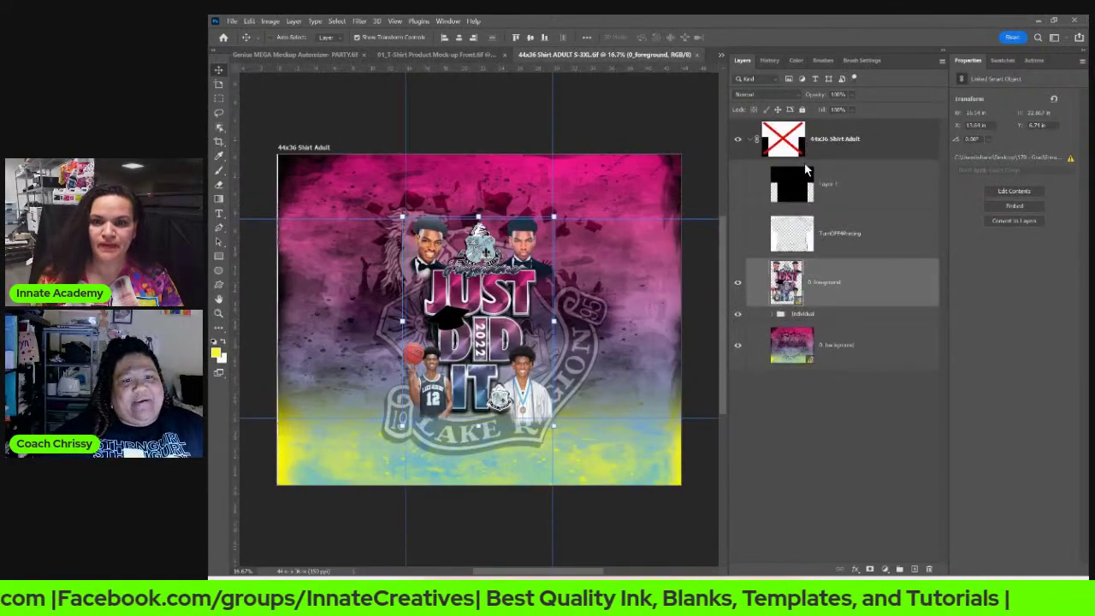
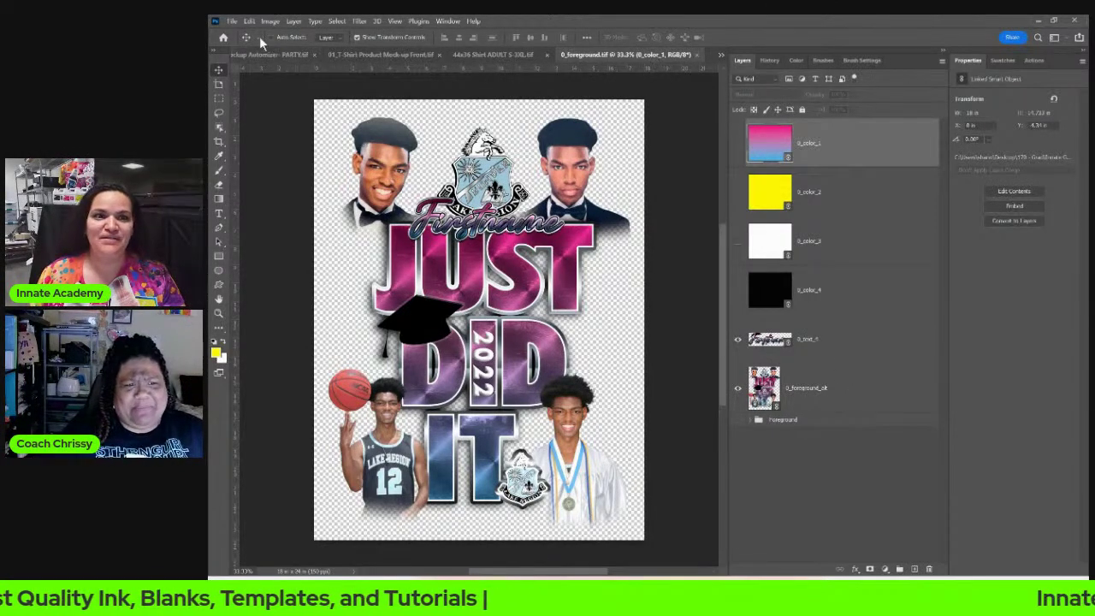
left_click(232, 22)
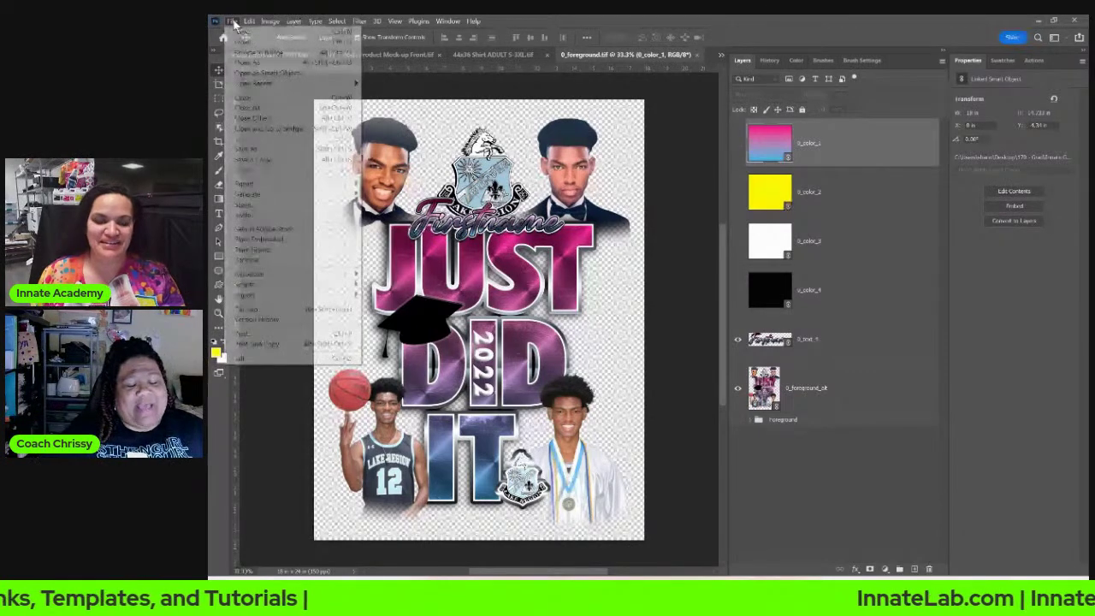
left_click(234, 22)
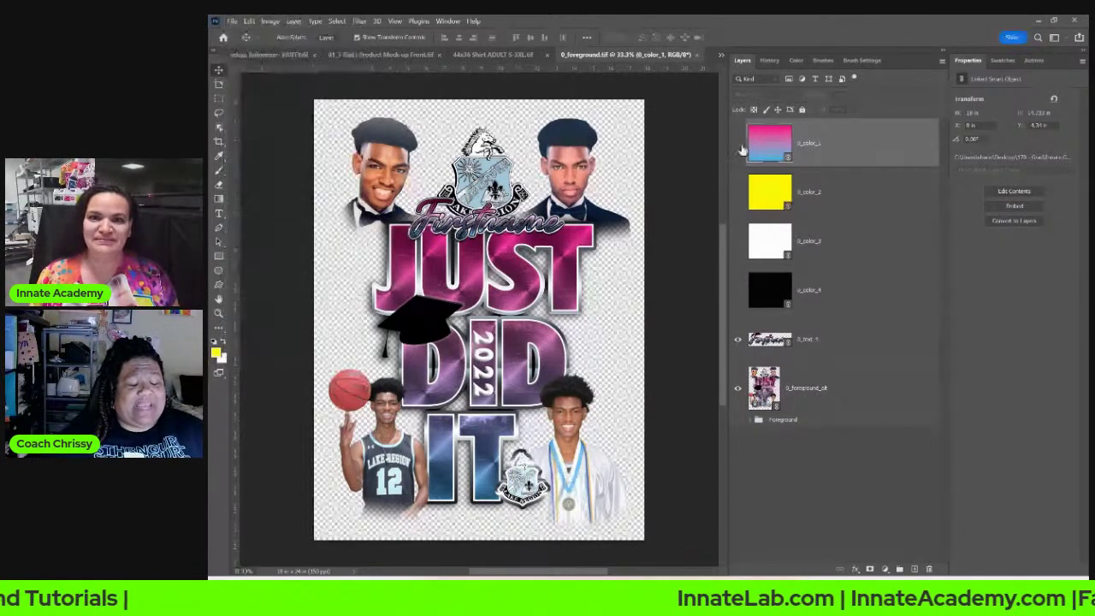
left_click(739, 391)
left_click(738, 391)
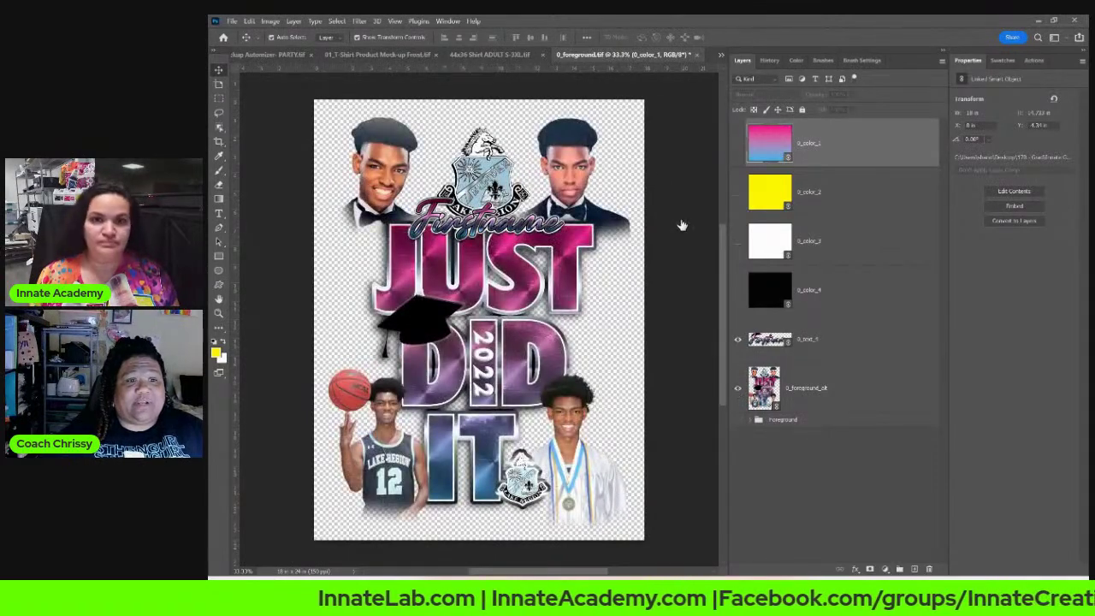
key("ctrl+s")
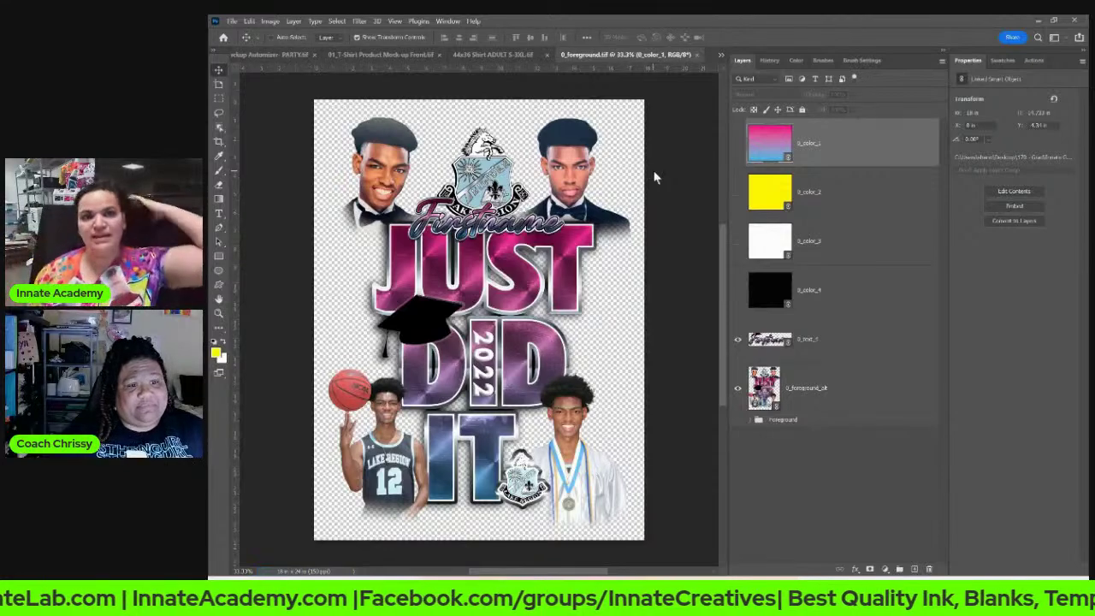
Step: Return to the 44x36 shirt file and look over the smart object options available for its 0_foreground layer
left_click(488, 54)
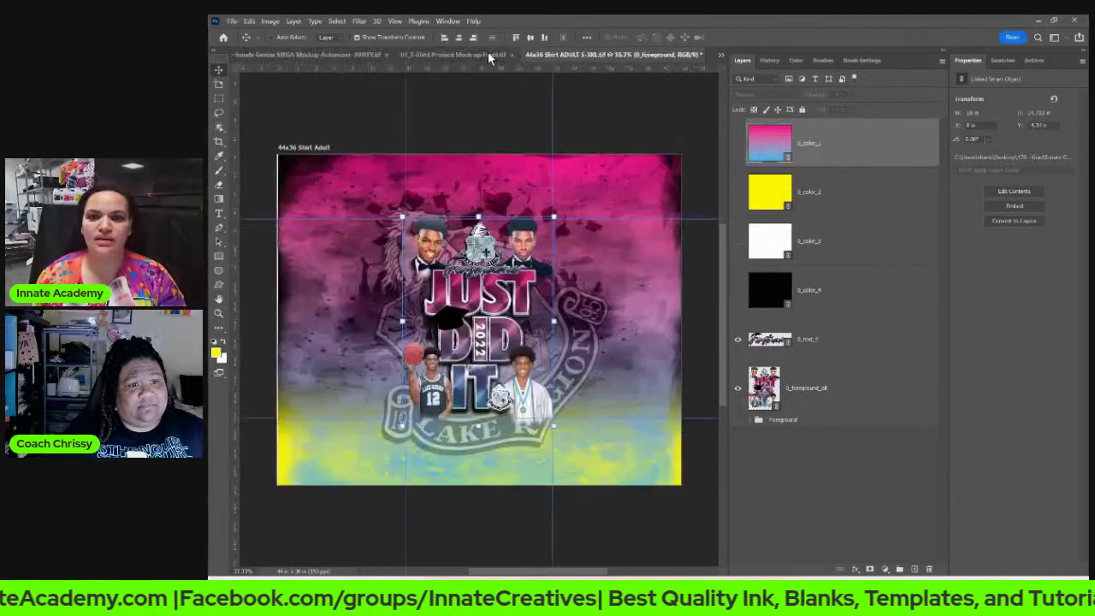
right_click(837, 294)
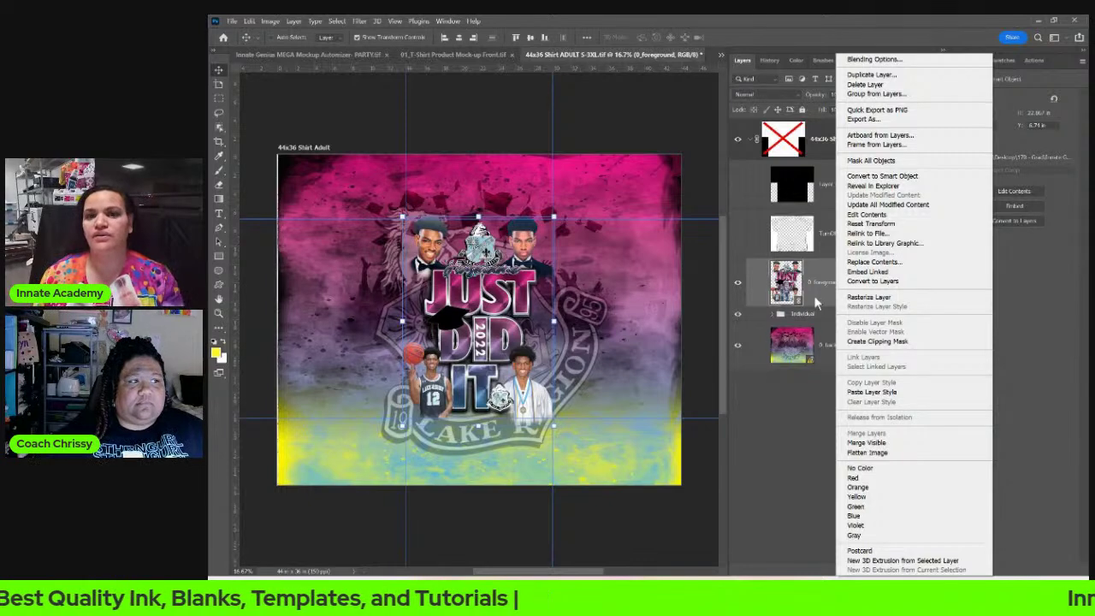
left_click(818, 352)
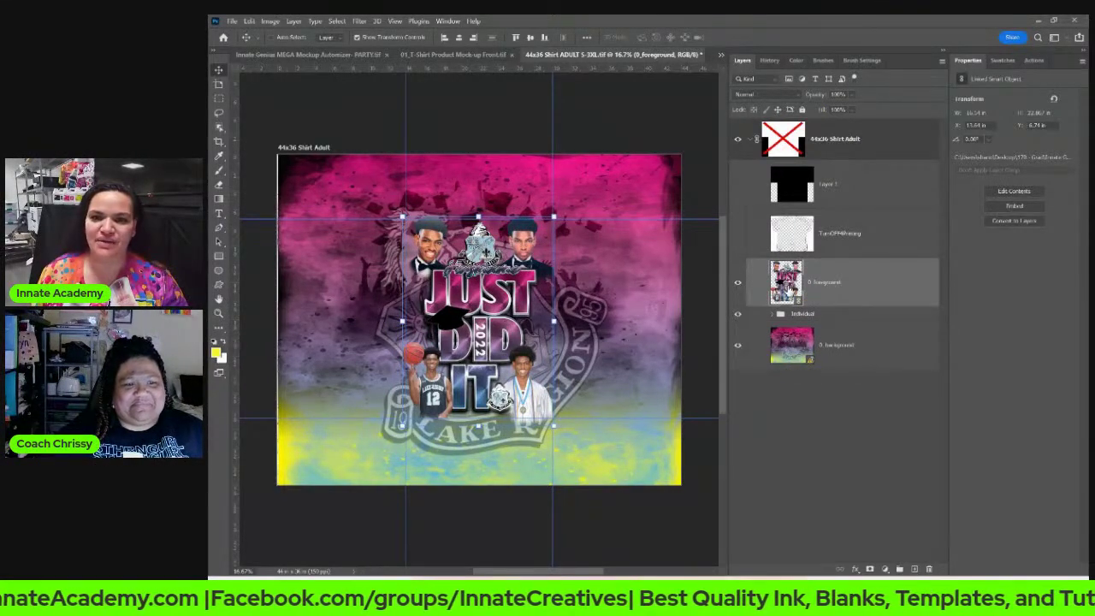
Step: Reopen the linked 0_foreground artwork, expand its Foreground group and review the accent, text and photo layers inside
double_click(787, 282)
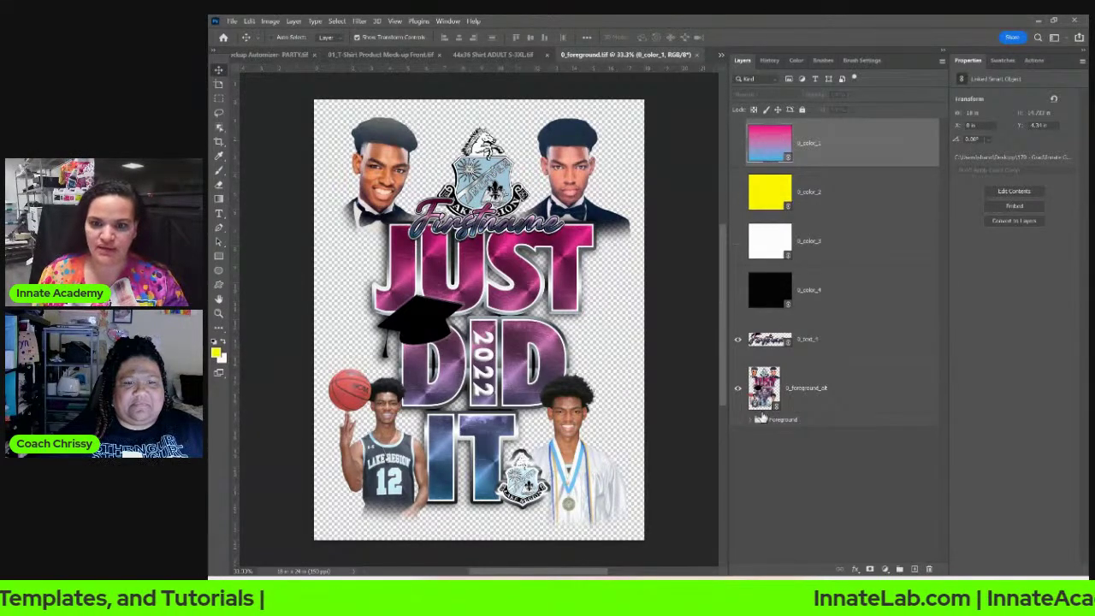
left_click(752, 421)
scroll(750, 425, "down", 6)
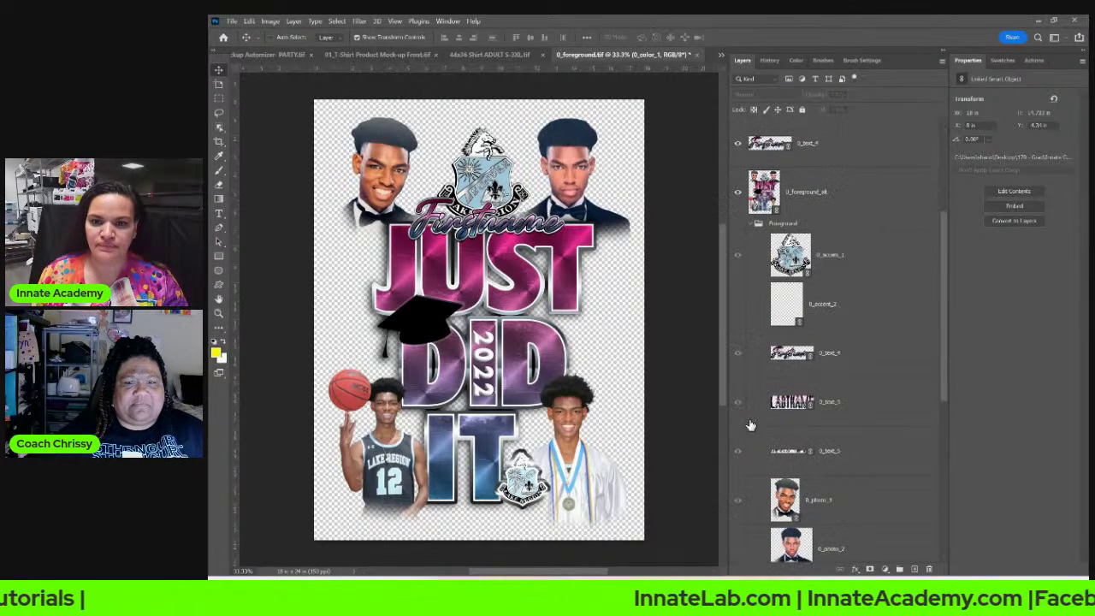
scroll(751, 425, "down", 1)
left_click(788, 360)
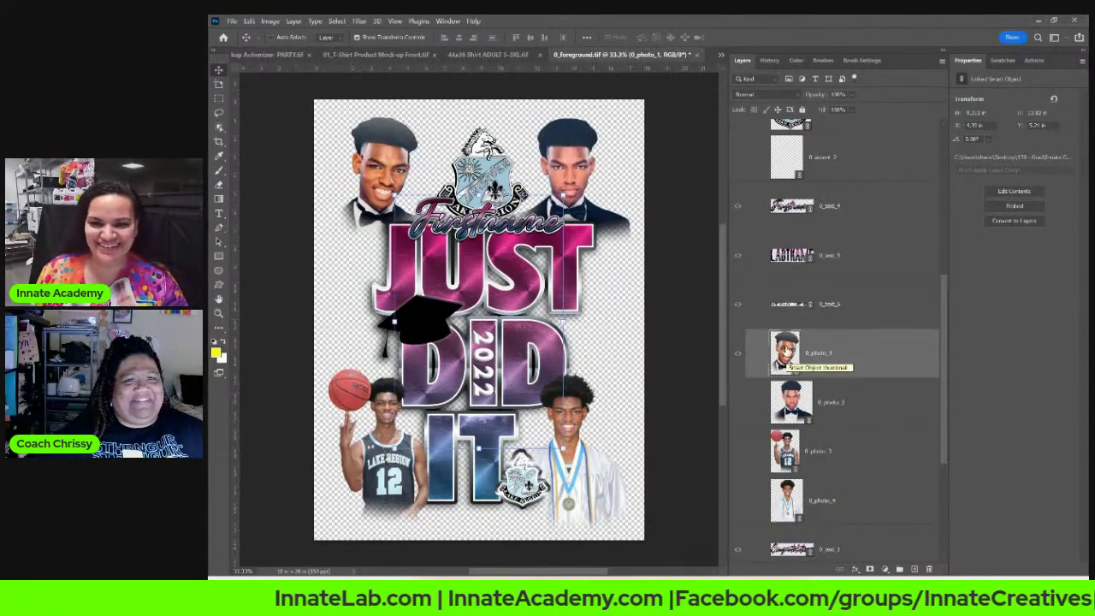
scroll(788, 364, "down", 3)
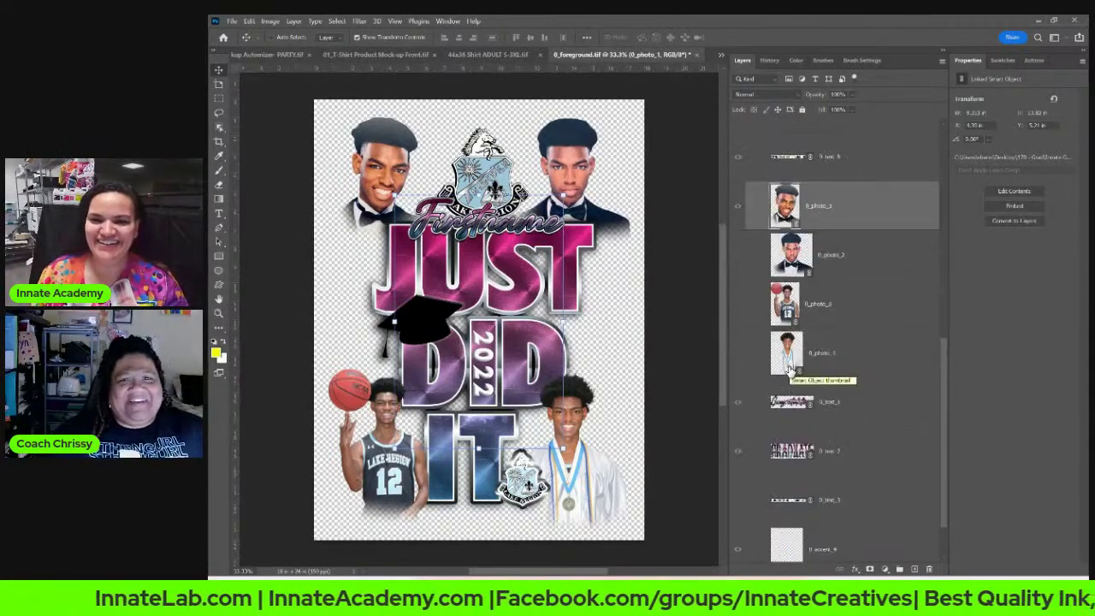
scroll(790, 371, "up", 4)
scroll(791, 371, "up", 3)
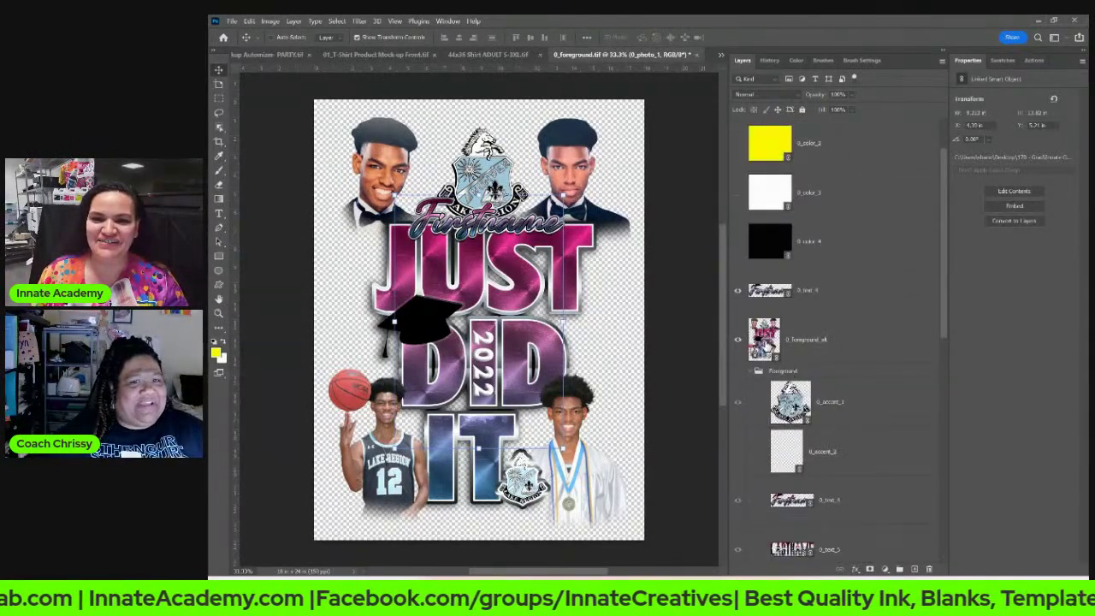
Step: Hide the 0_foreground_alt layer and the separate 0_text_4 layer above it, and show the Foreground group instead
left_click(766, 347)
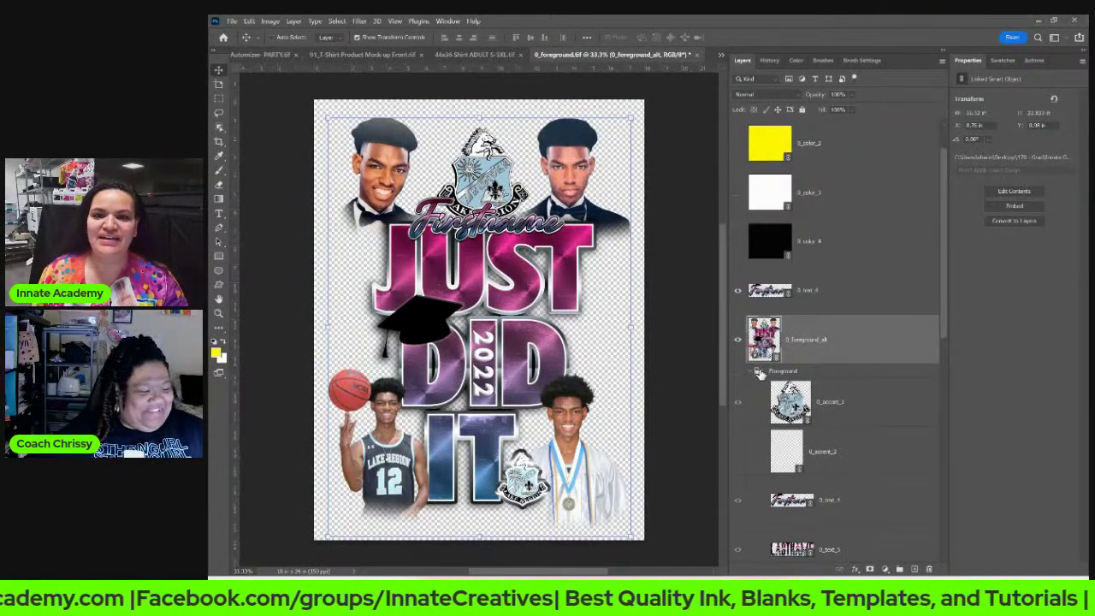
left_click(737, 340)
left_click(738, 370)
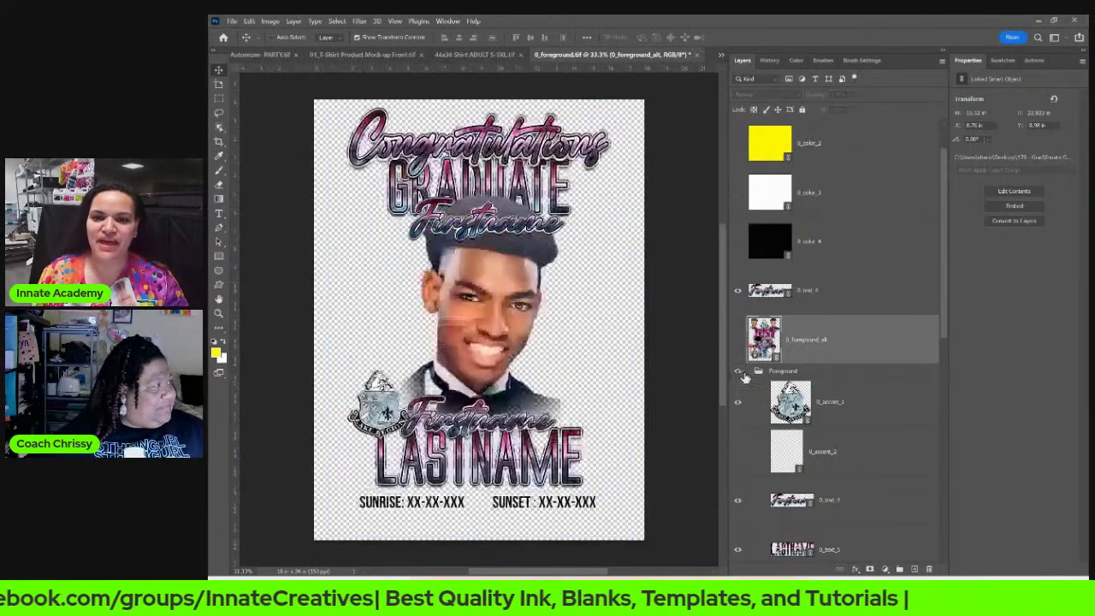
left_click(756, 373)
left_click(737, 291)
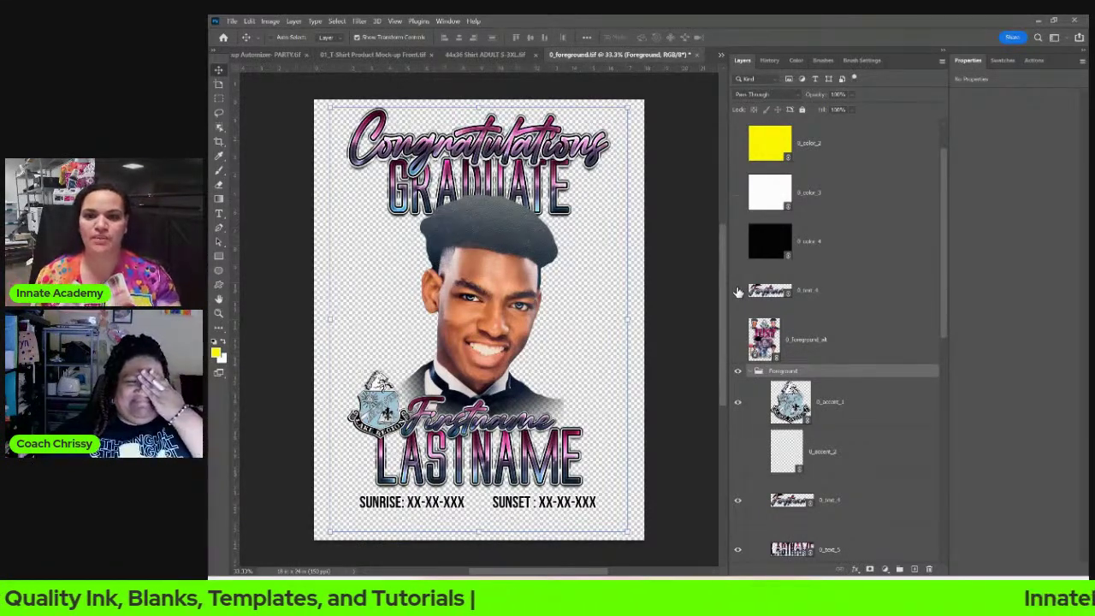
Step: Compare the alternate artwork with the Foreground group by briefly showing 0_foreground_alt and hiding it again
left_click(853, 348)
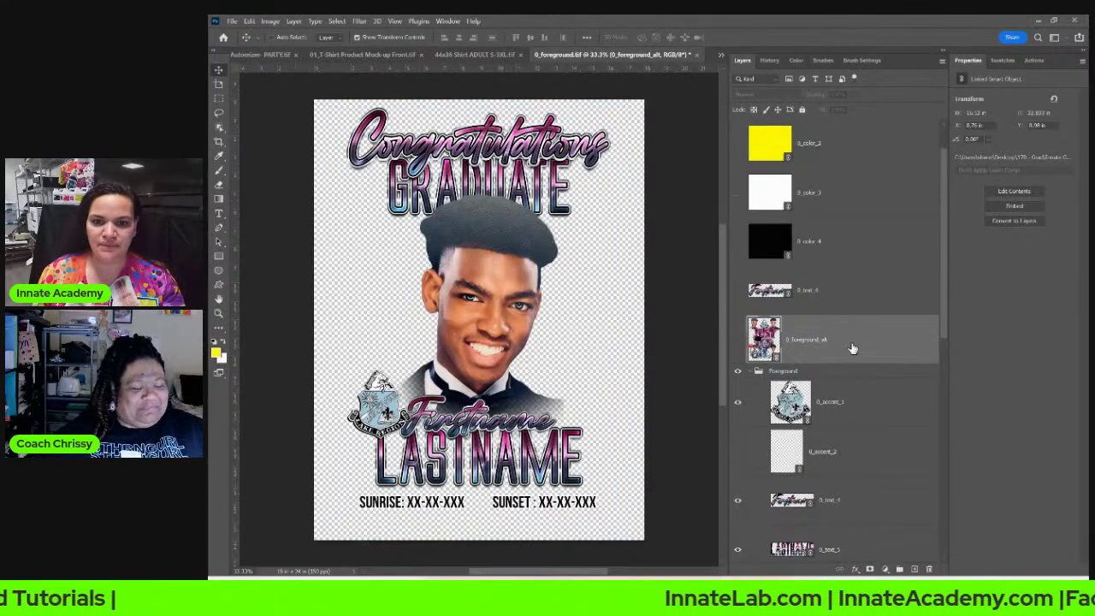
left_click(764, 294)
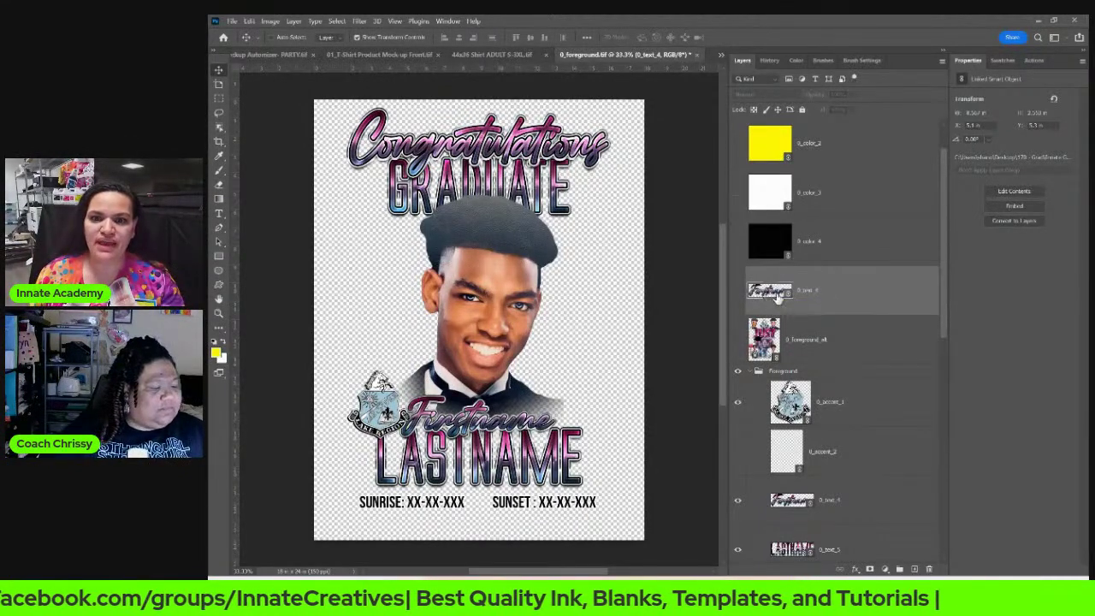
left_click(760, 346)
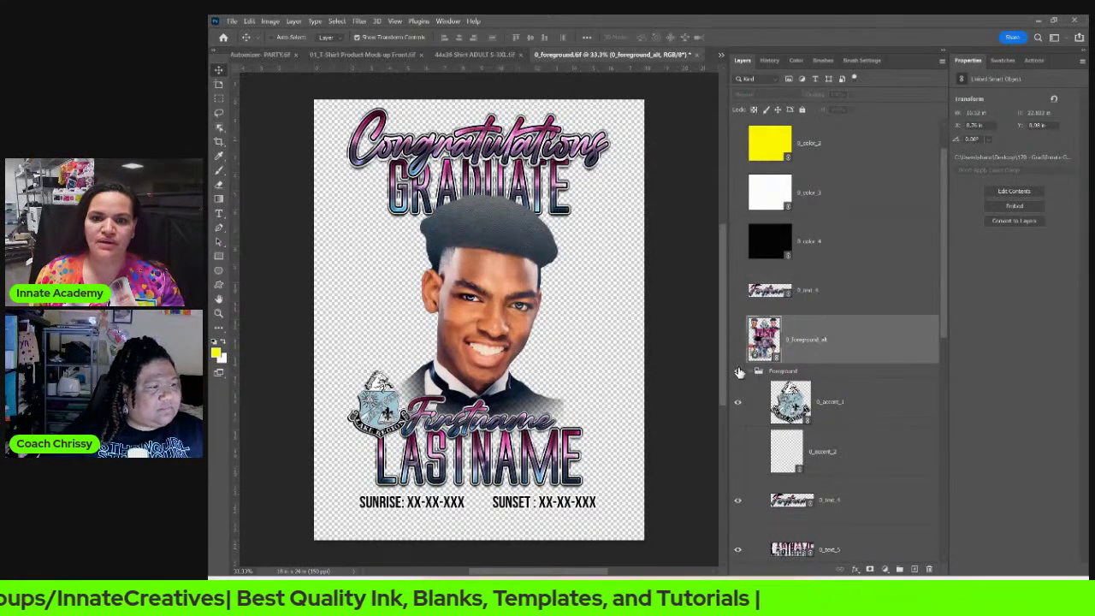
left_click(738, 341)
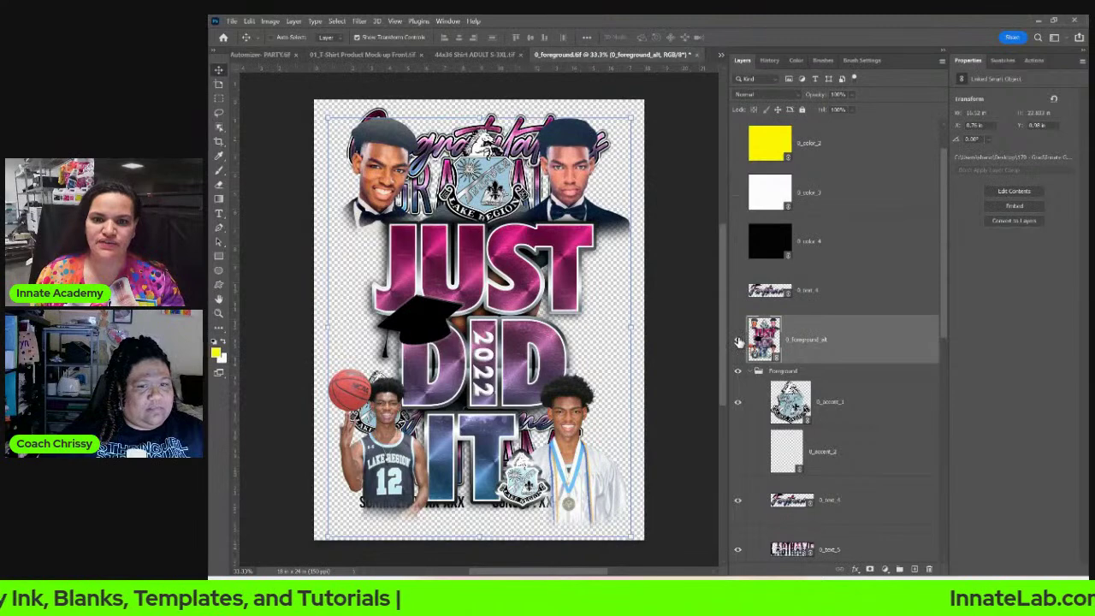
left_click(737, 340)
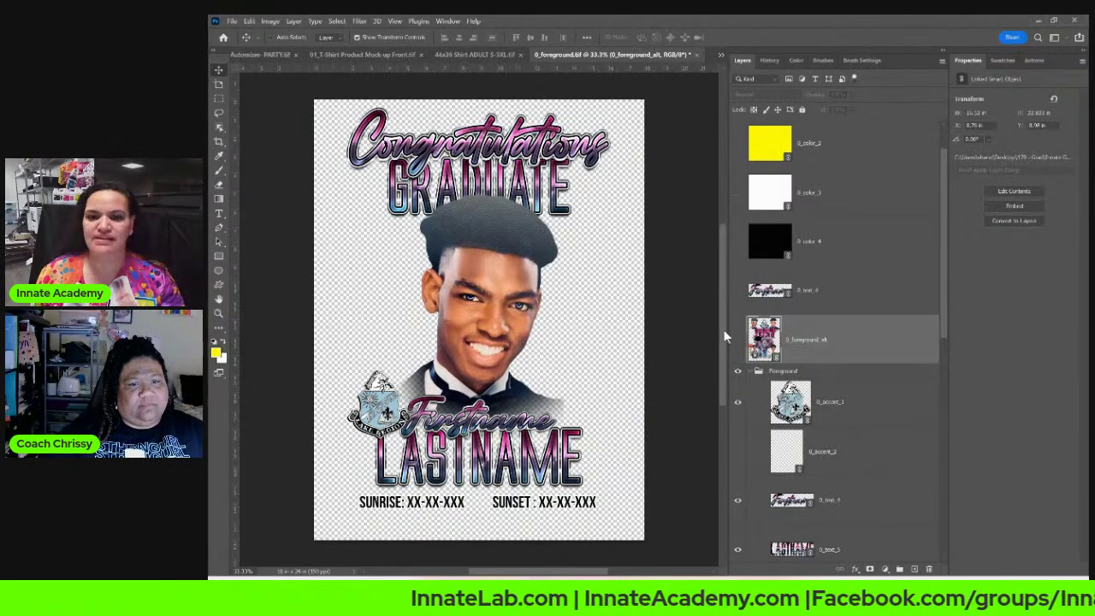
Step: Find the 0_text_1 layer holding the Congratulations lettering in the Foreground group and open its linked smart object
scroll(528, 423, "down", 1)
scroll(764, 294, "down", 2)
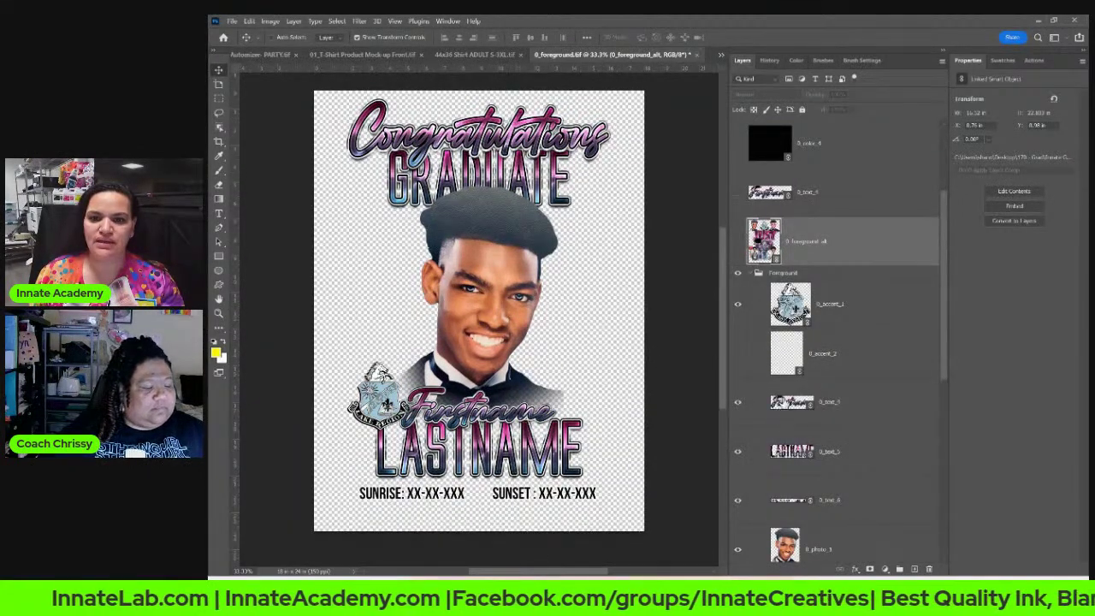
left_click(785, 406)
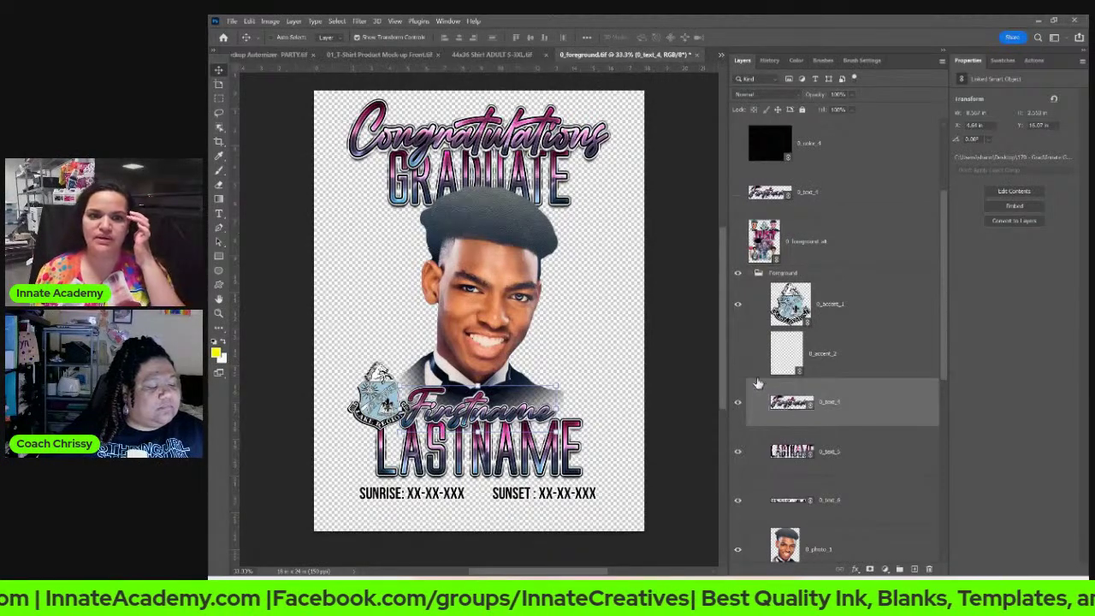
right_click(534, 143)
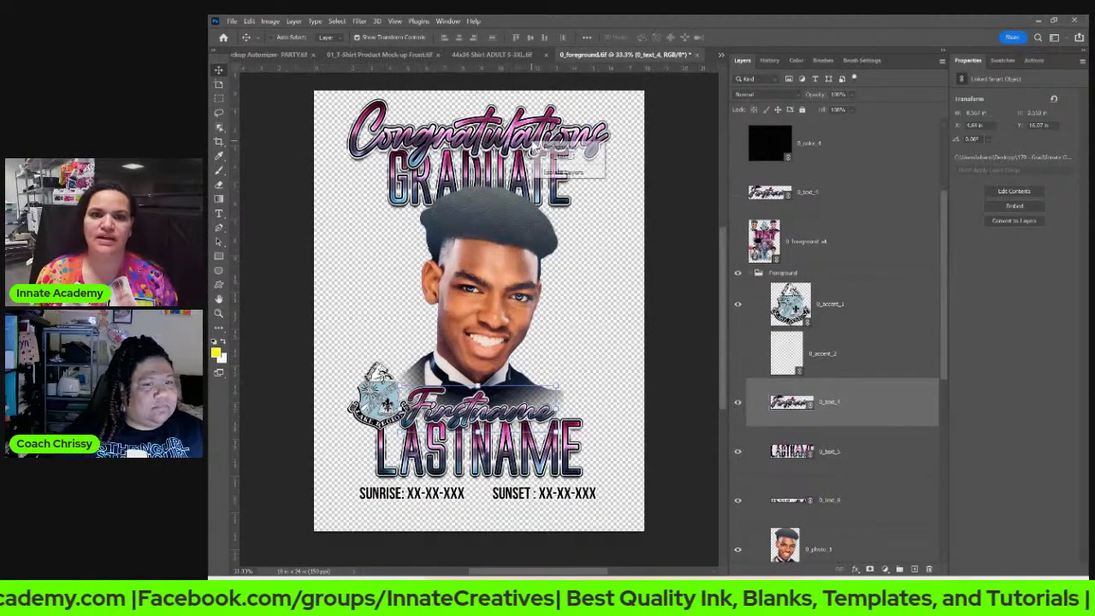
left_click(564, 157)
scroll(821, 384, "down", 2)
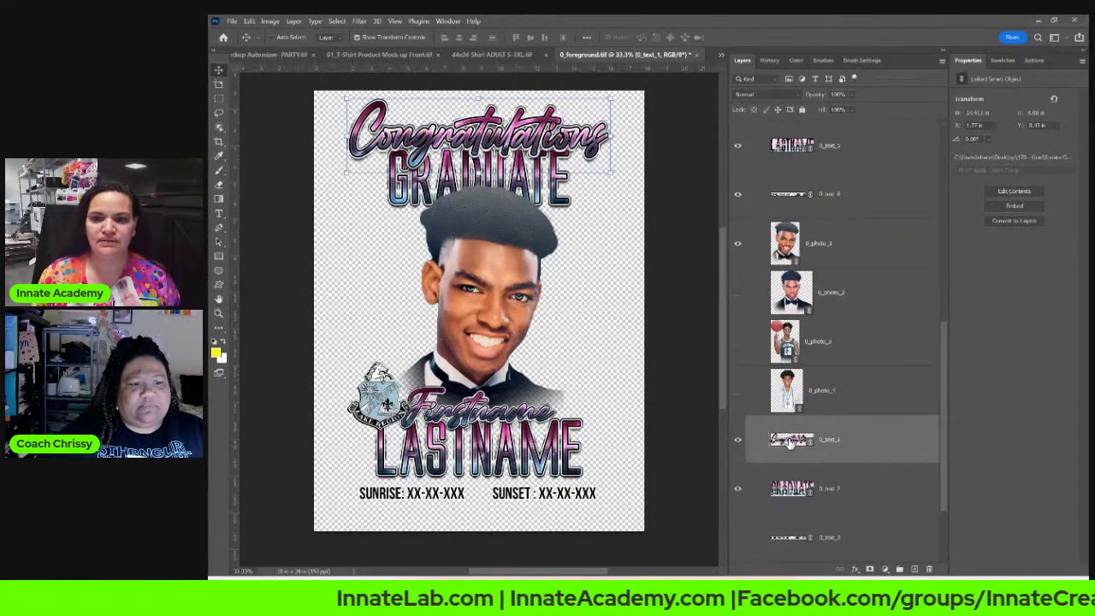
double_click(789, 442)
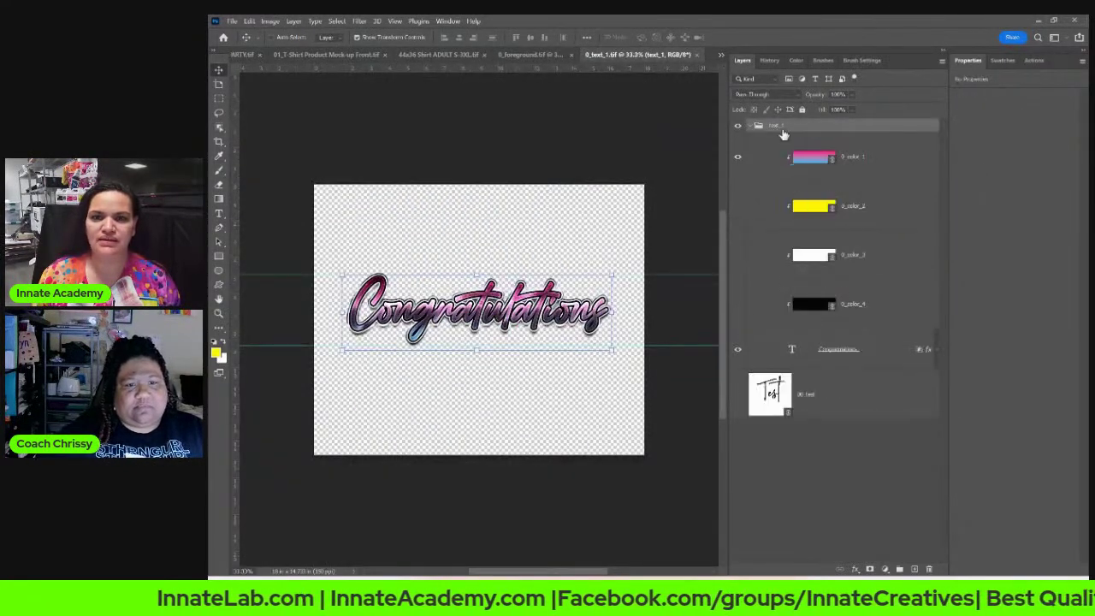
Step: Replace the Congratulations text in 0_text_1 with "Always & Forever" and commit the edit
left_click(793, 351)
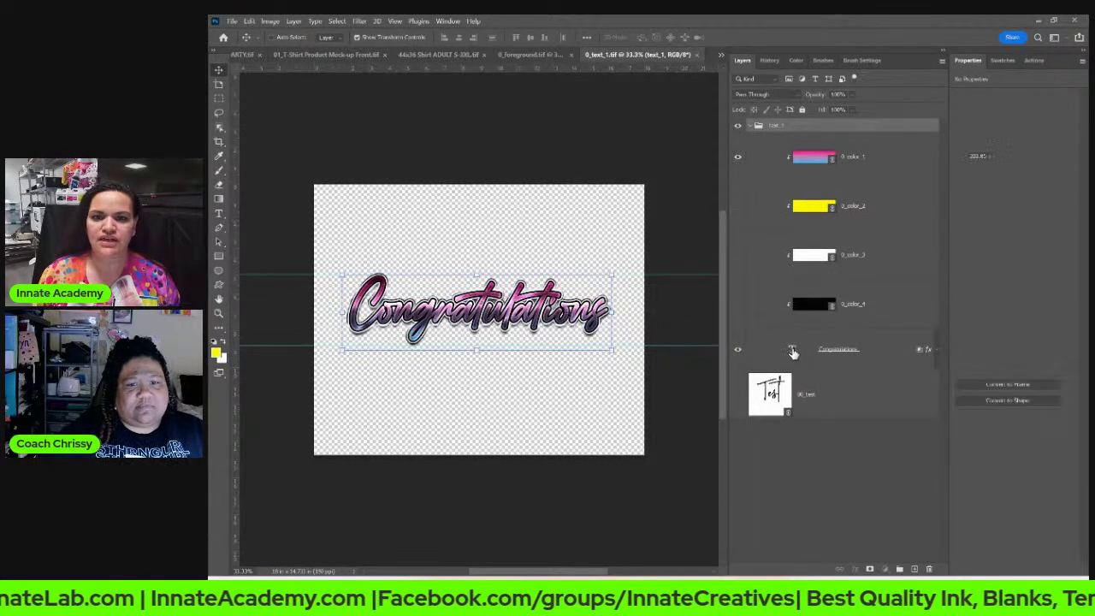
double_click(792, 351)
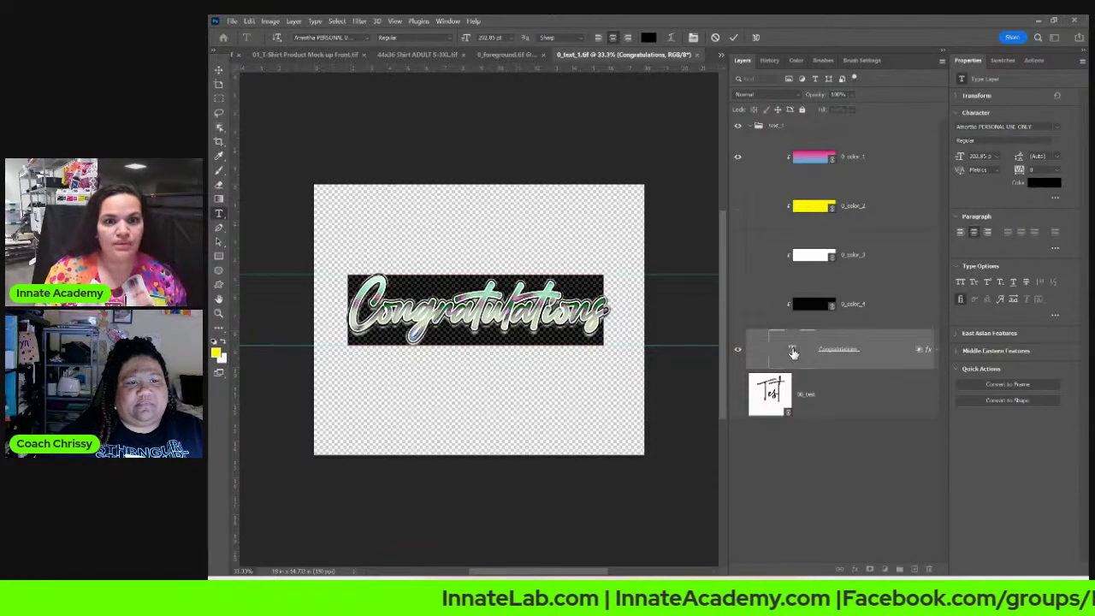
type("Al")
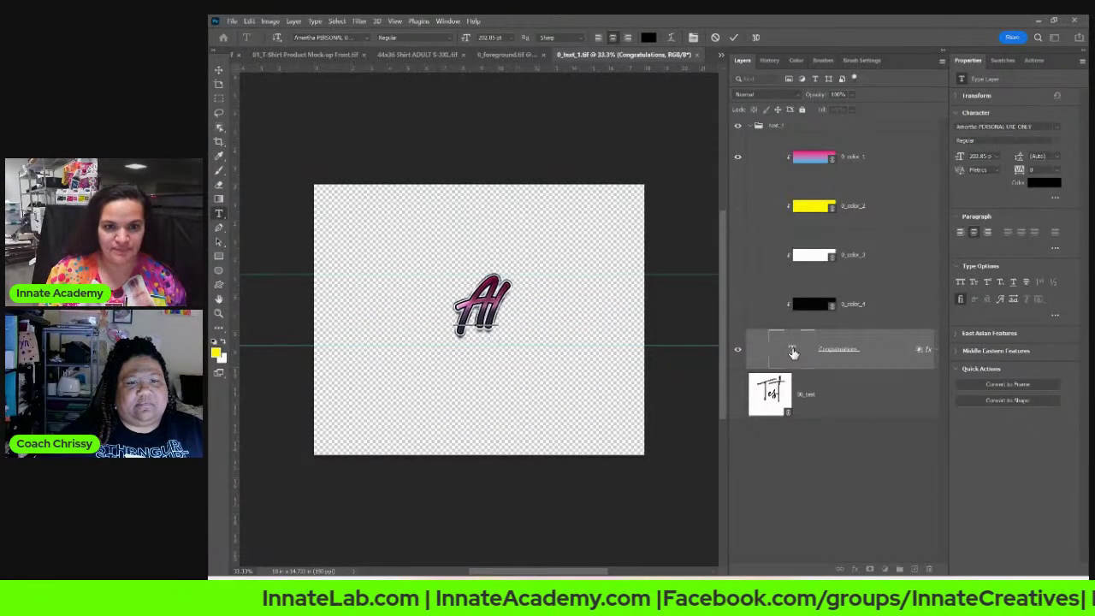
type("ways")
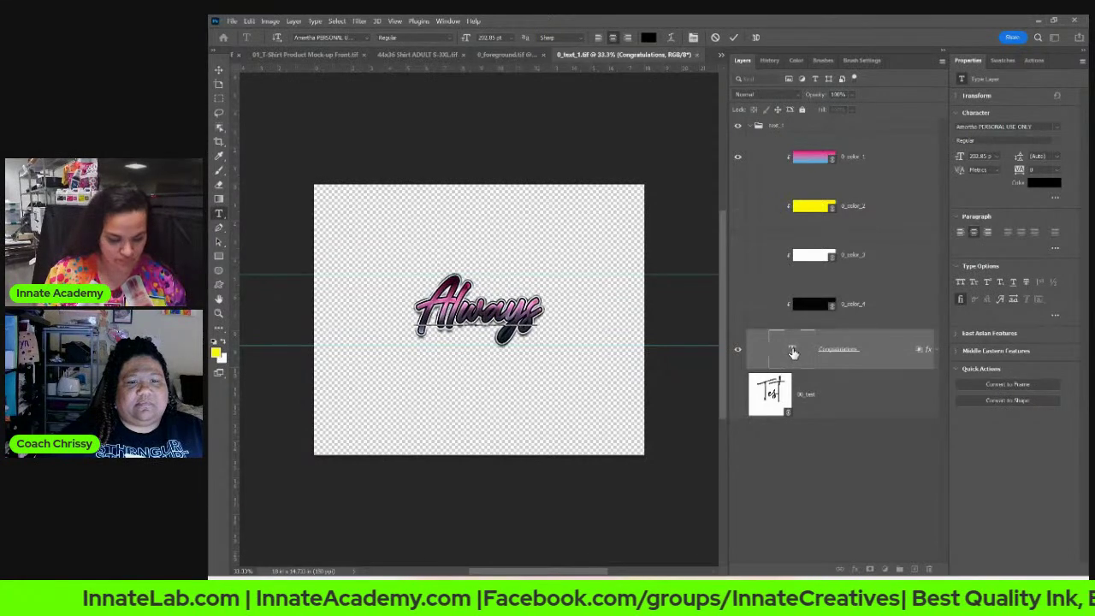
type(" &")
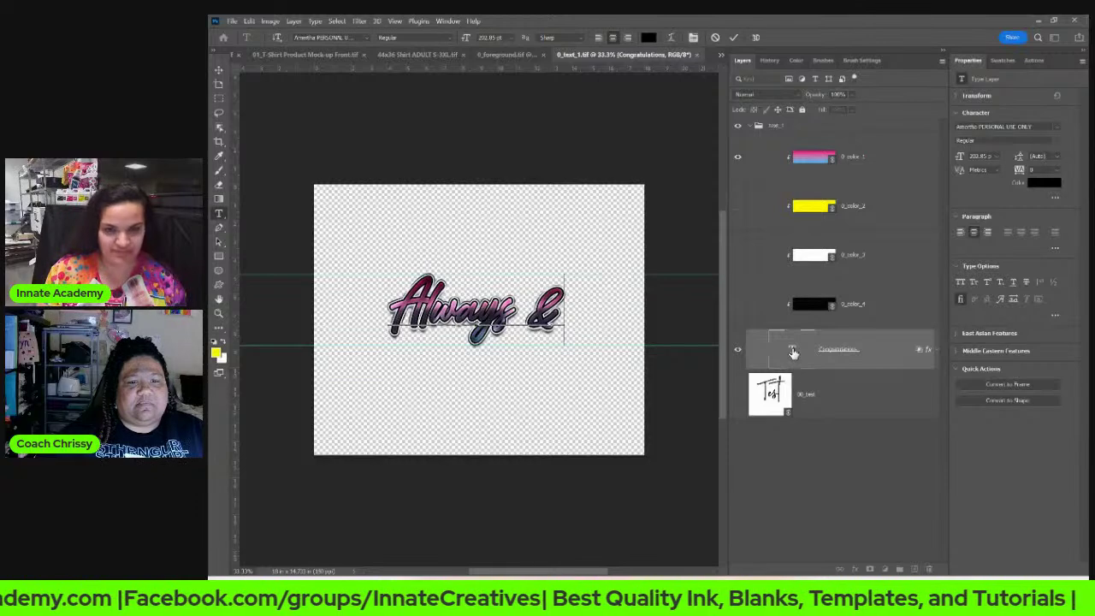
type(" Forever")
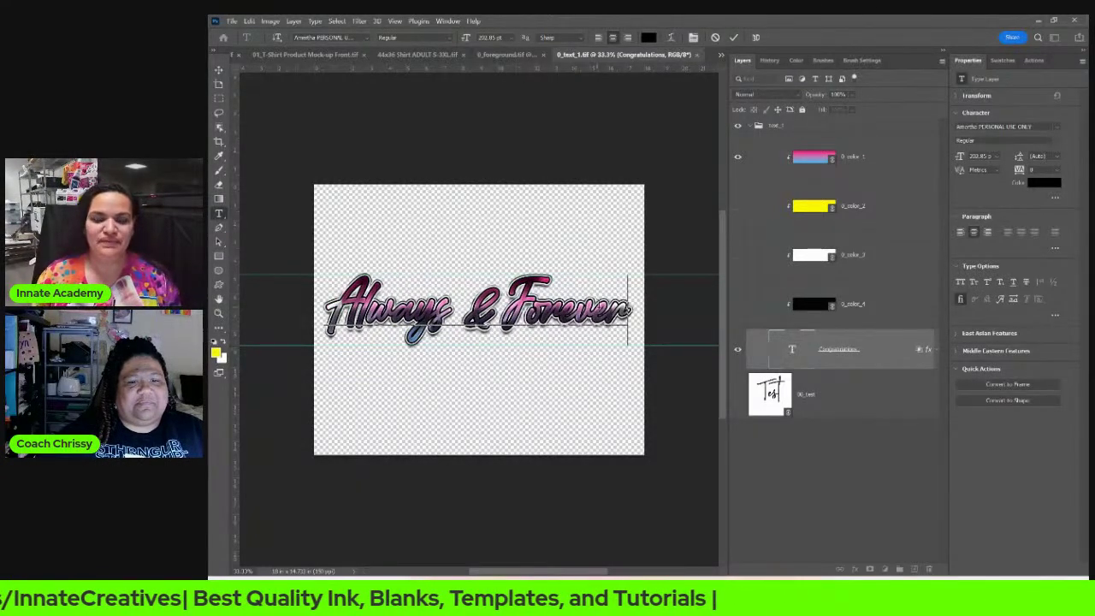
left_click(220, 72)
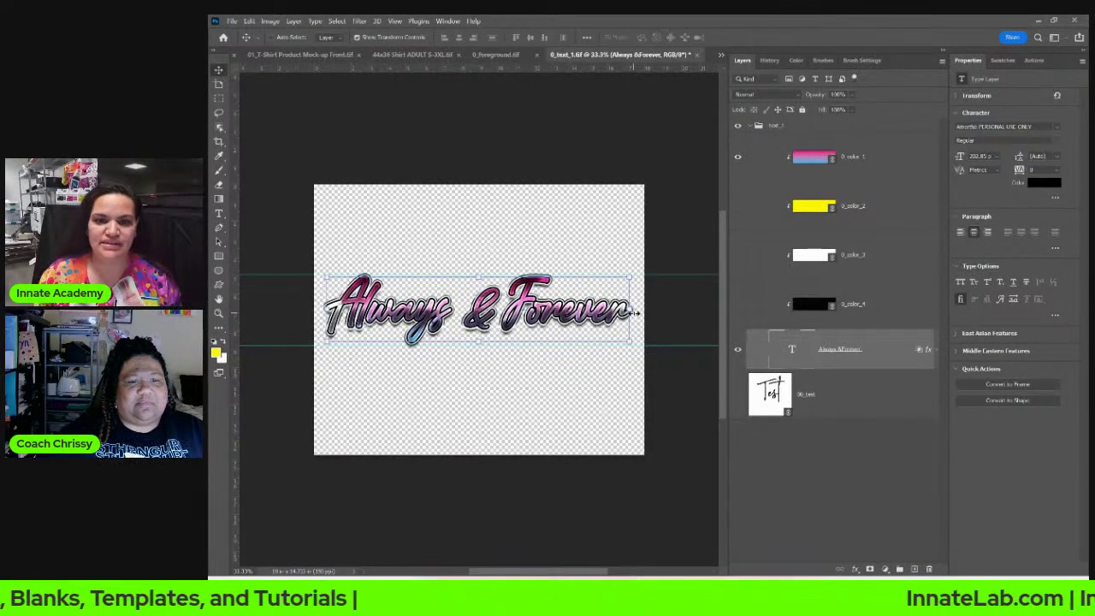
Step: Narrow the Always & Forever lettering from both sides to about 86% width, commit the transform and select the 0_color_1 layer
left_click_drag(633, 312, 620, 310)
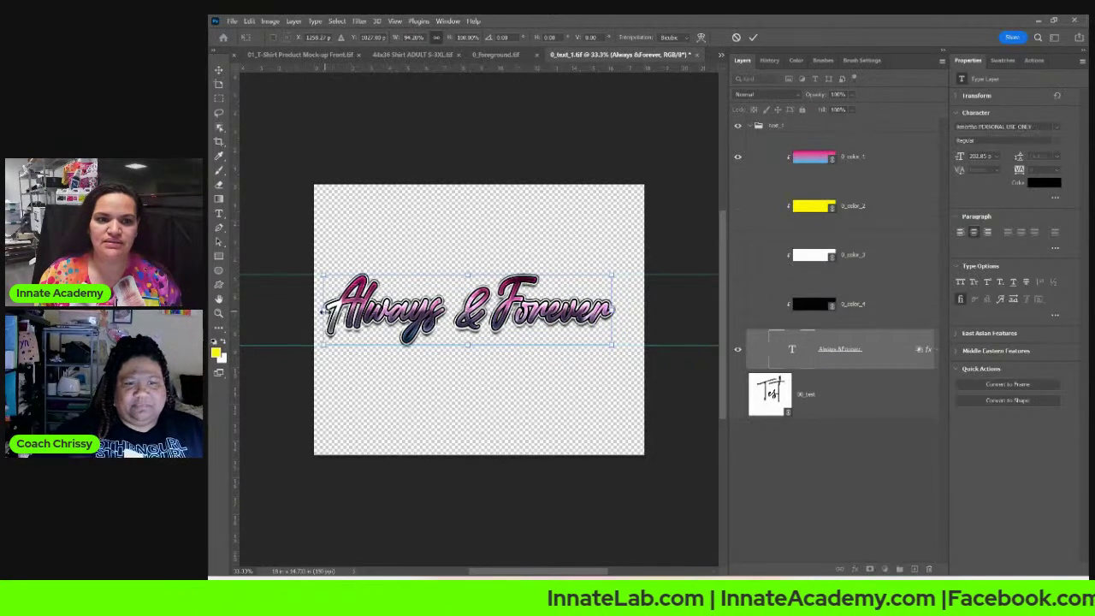
left_click_drag(323, 311, 342, 314)
left_click_drag(343, 313, 349, 315)
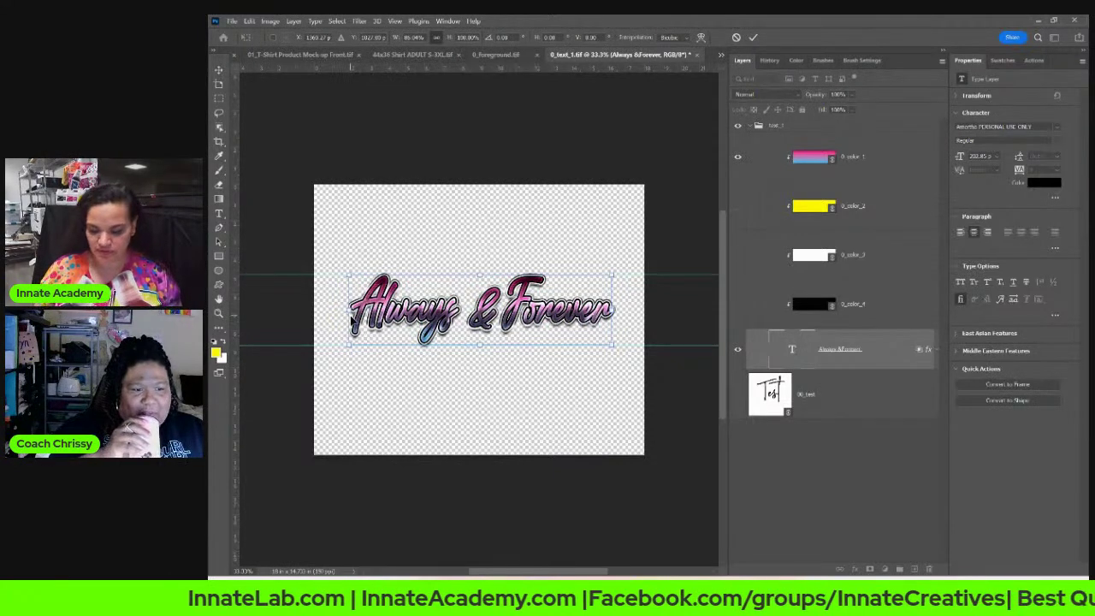
key("Return")
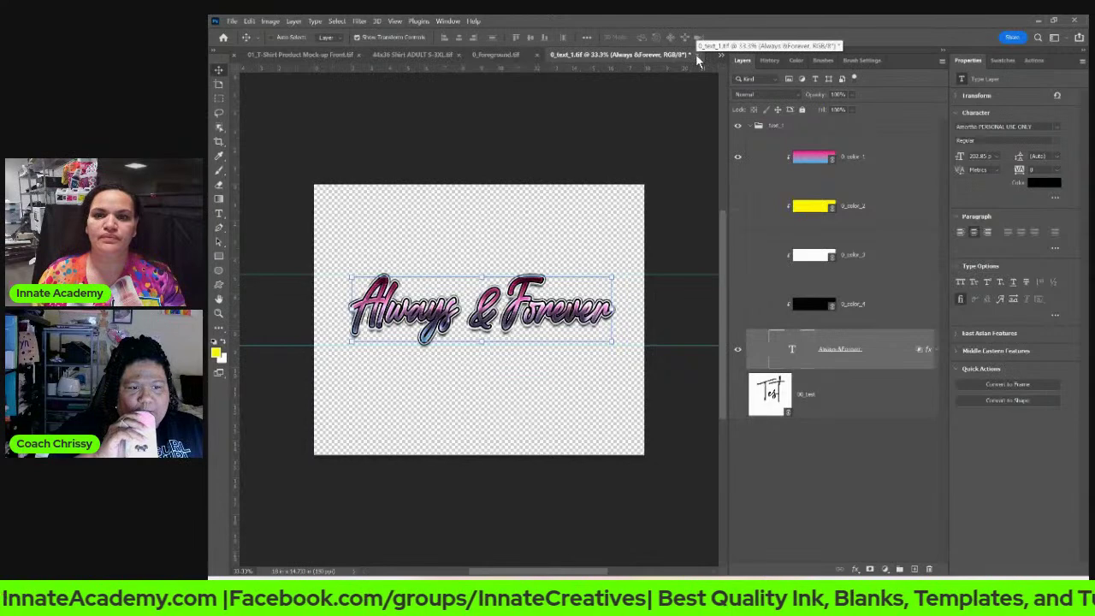
left_click(804, 161)
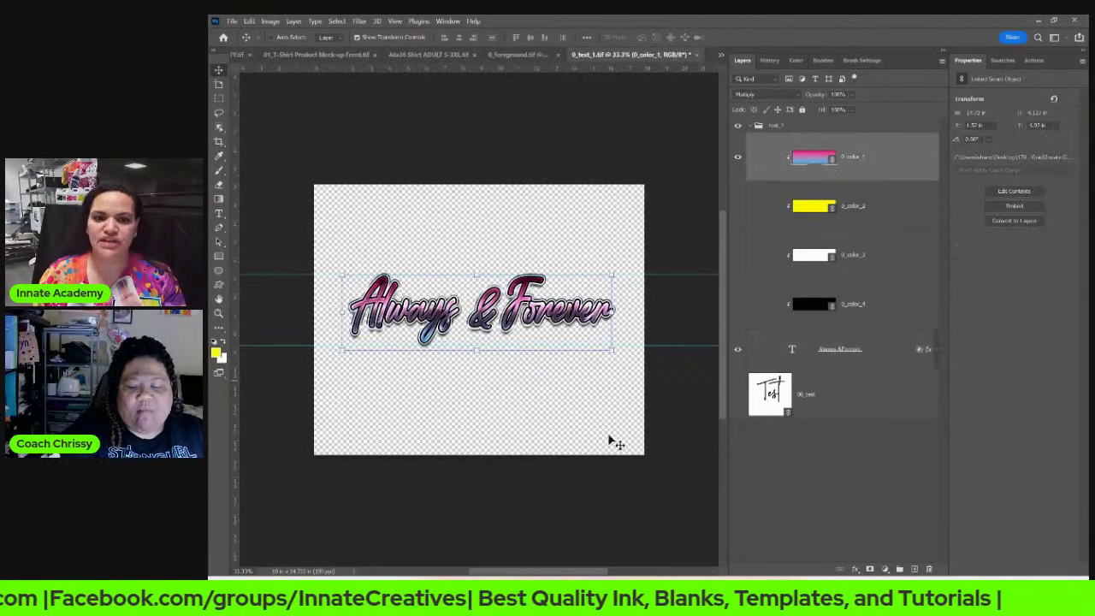
mouse_move(636, 615)
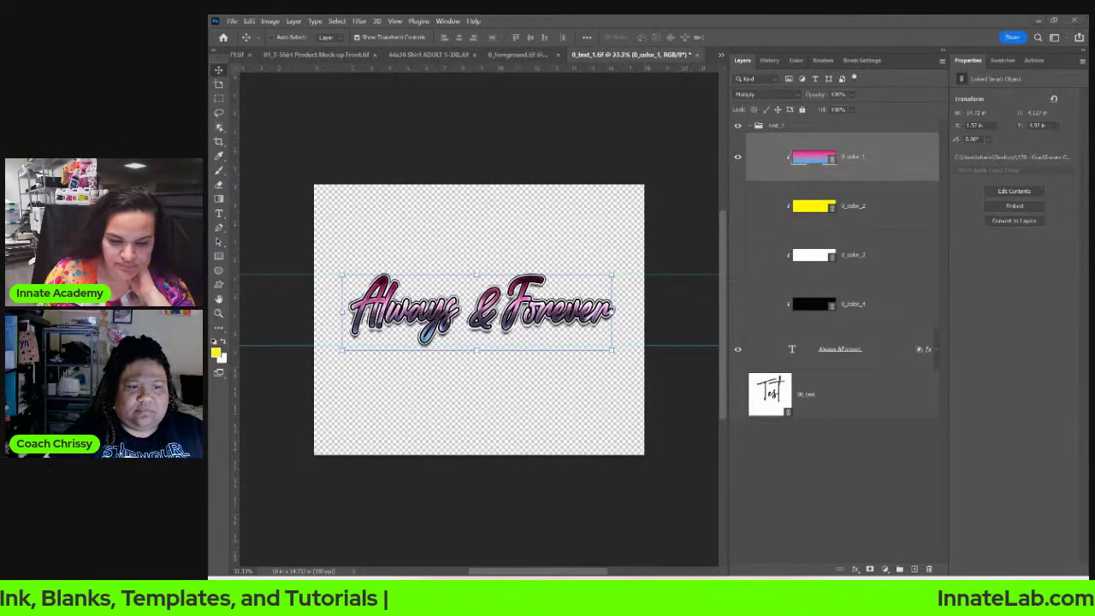
Step: Switch to remove.bg in the browser and download the full 843 × 960 cutout of the embracing couple to Downloads
key("alt+Tab")
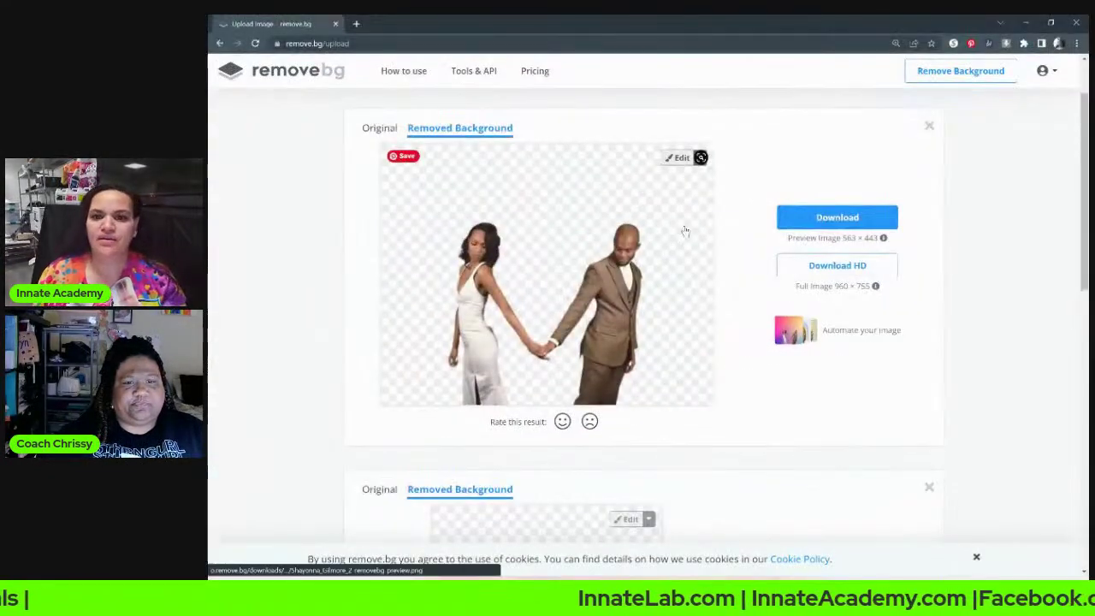
scroll(723, 313, "down", 3)
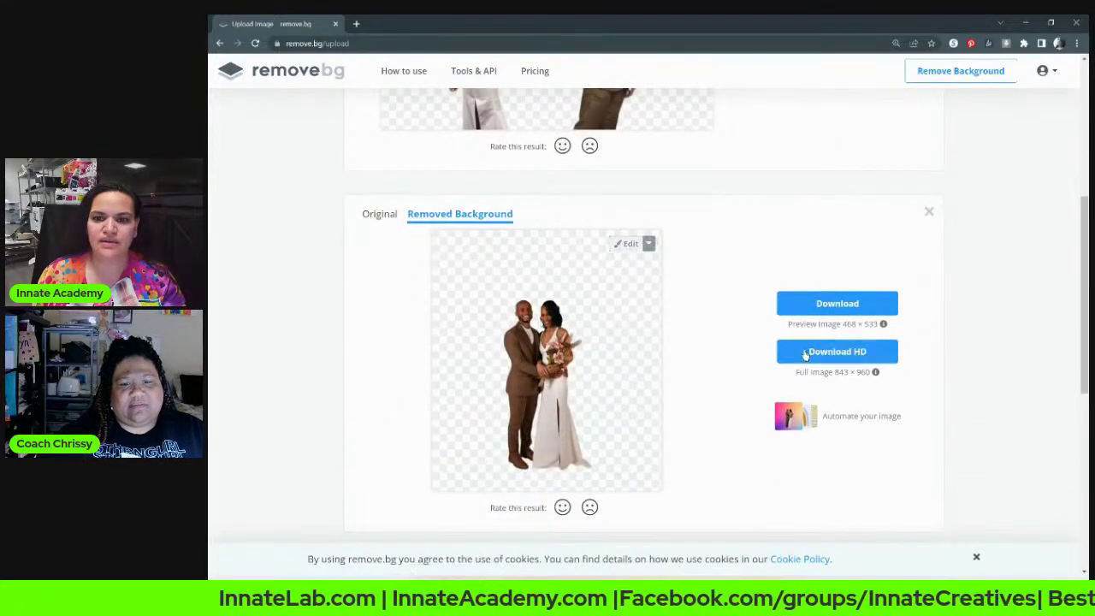
left_click(804, 354)
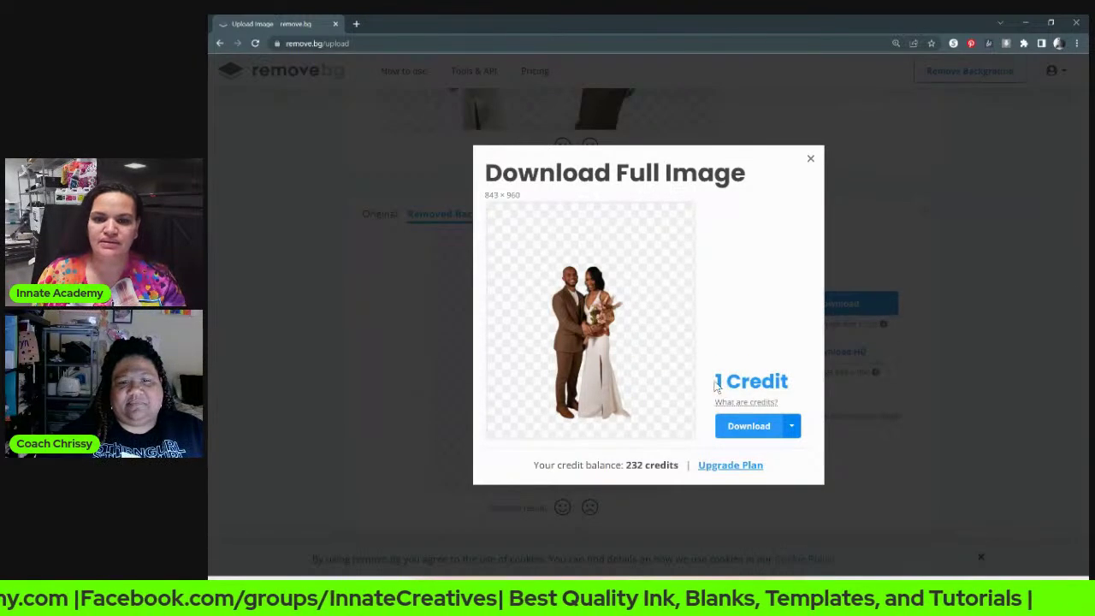
left_click(745, 427)
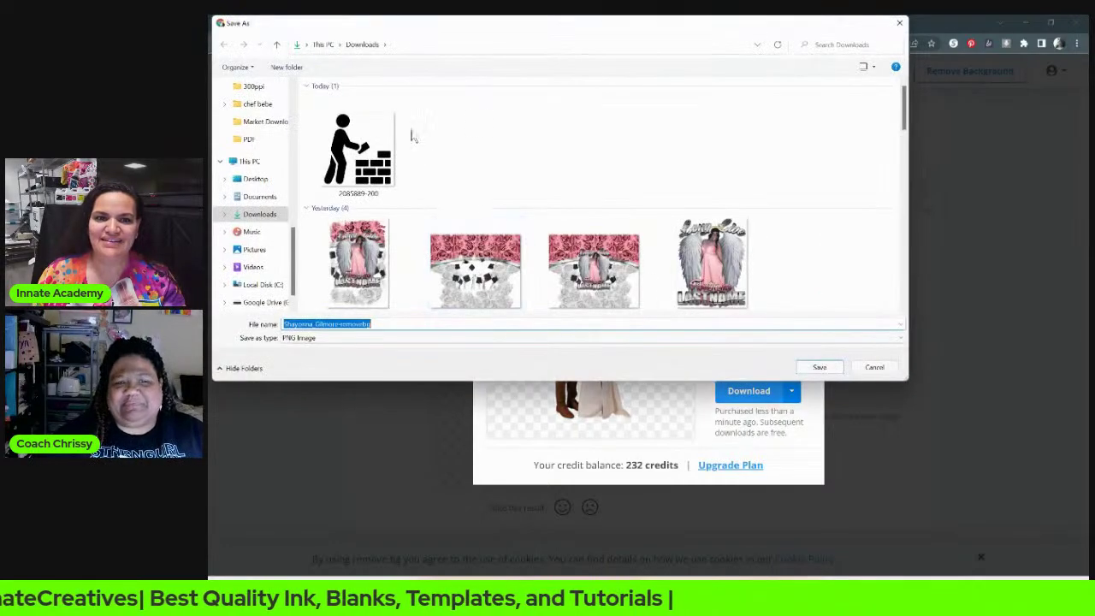
left_click(820, 367)
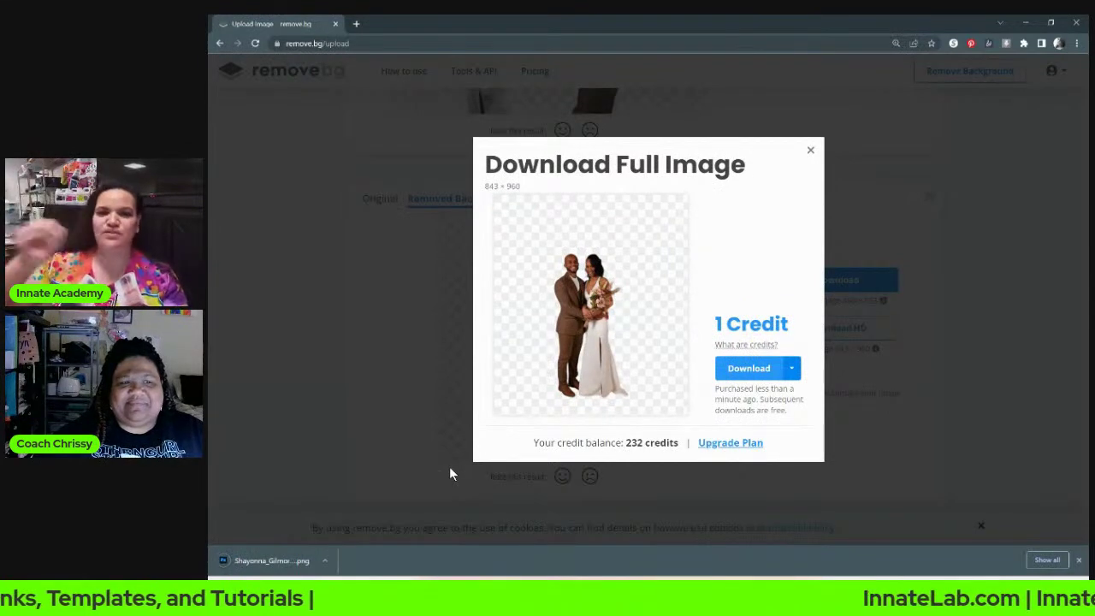
left_click(979, 264)
Step: Download the full 960 × 755 cutout of the couple holding hands and save it as a PNG in Downloads
scroll(975, 267, "up", 5)
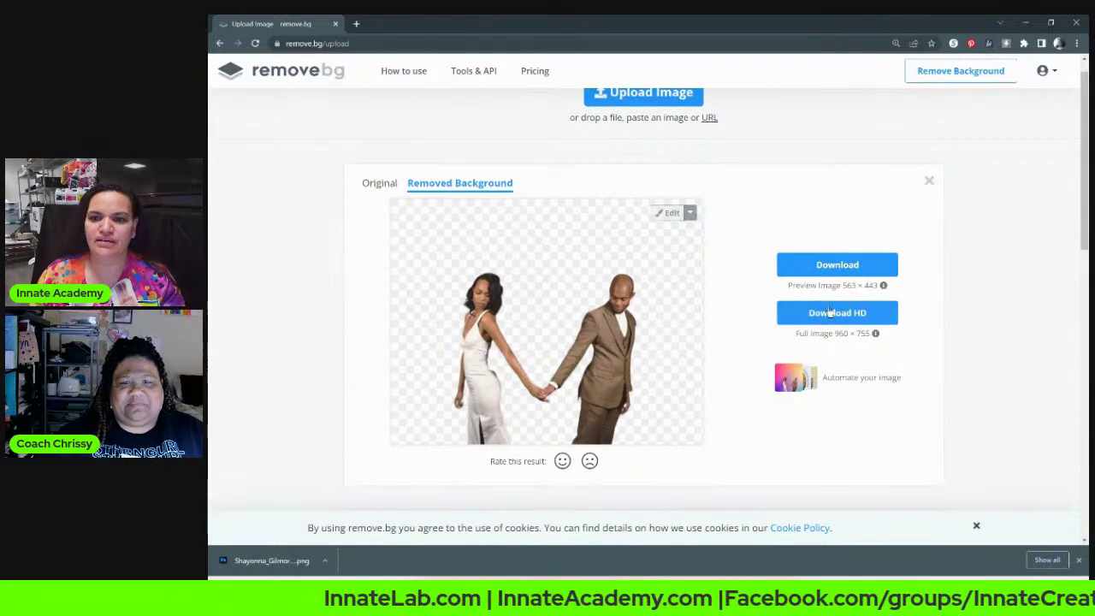
scroll(830, 313, "down", 1)
left_click(832, 259)
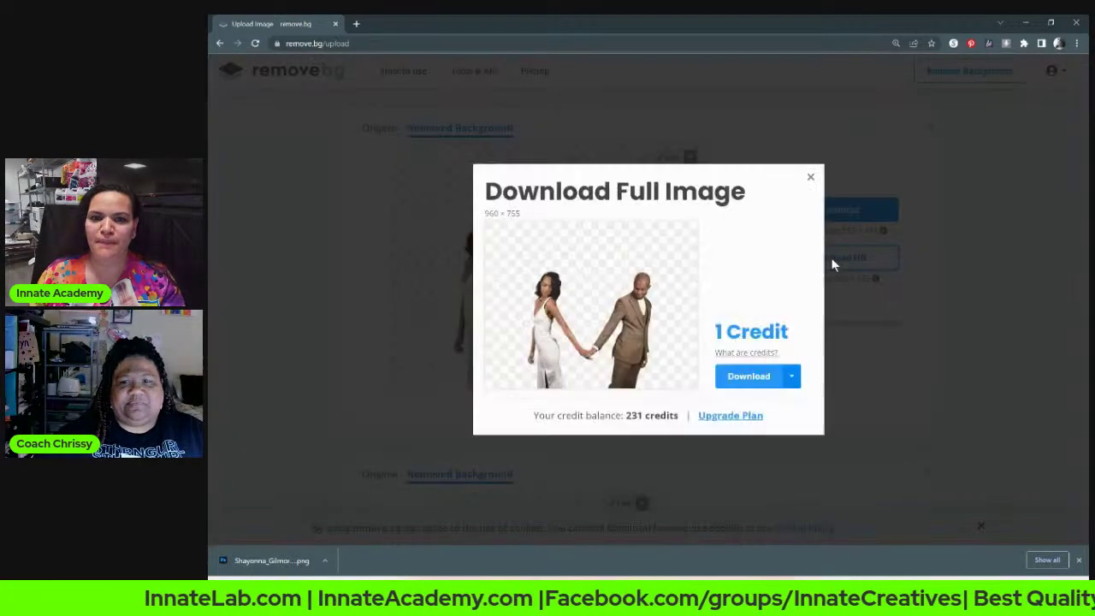
left_click(744, 377)
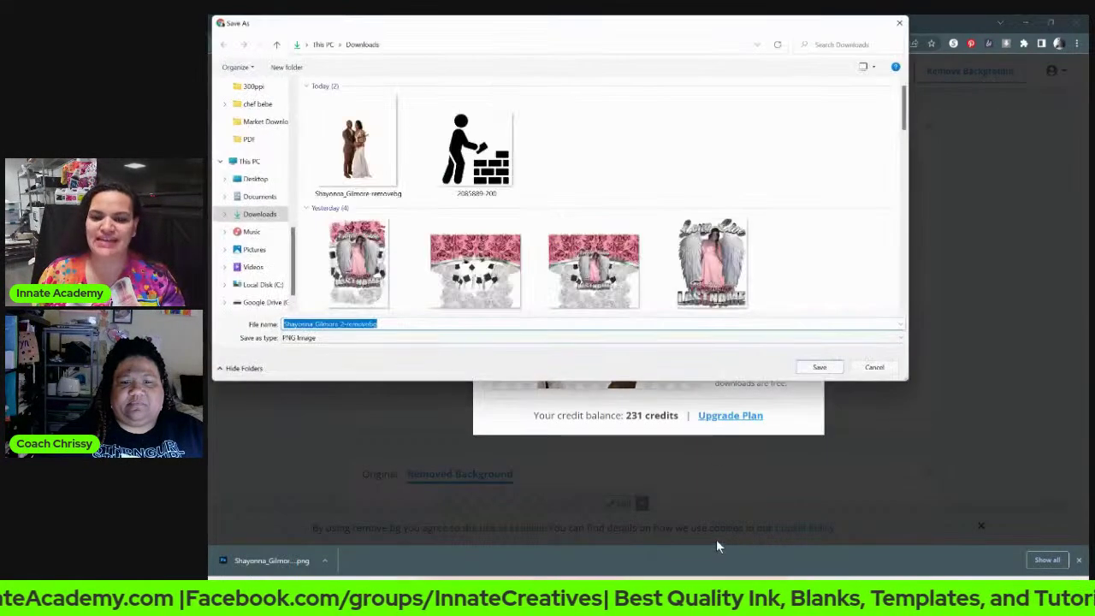
key("Return")
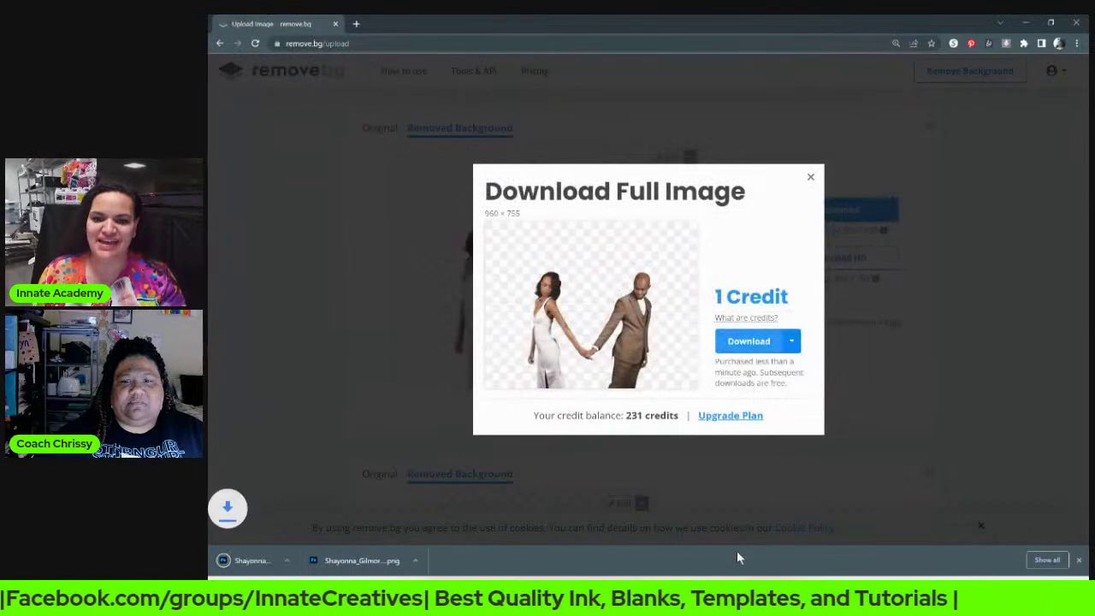
Step: Move the browser window aside to expose Photoshop and place the downloaded embracing-couple cutout into the 0_text_1 document
key("alt+Tab")
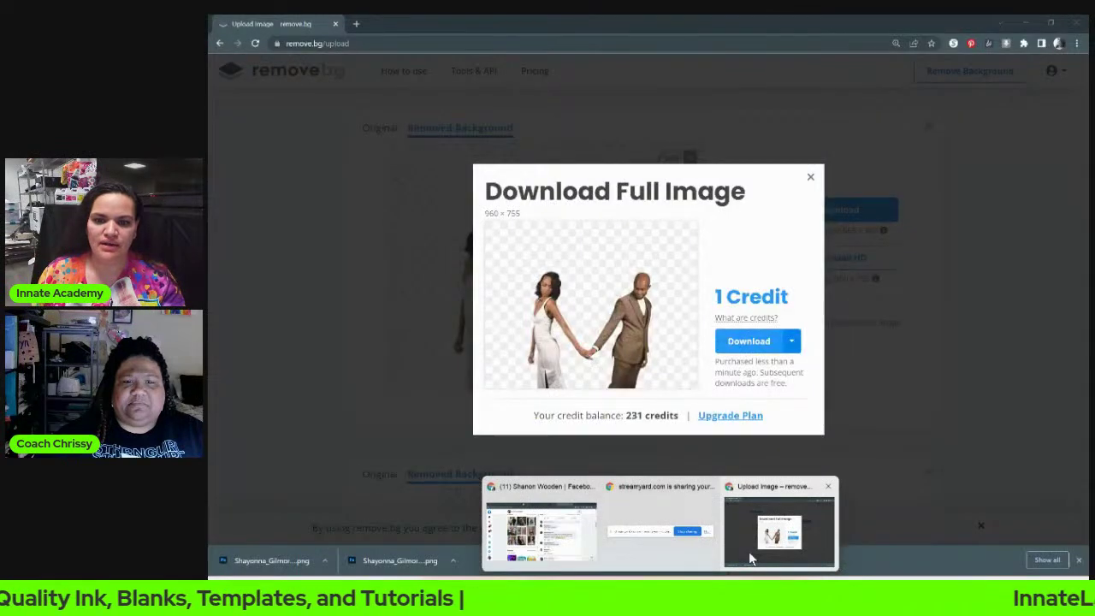
left_click(748, 551)
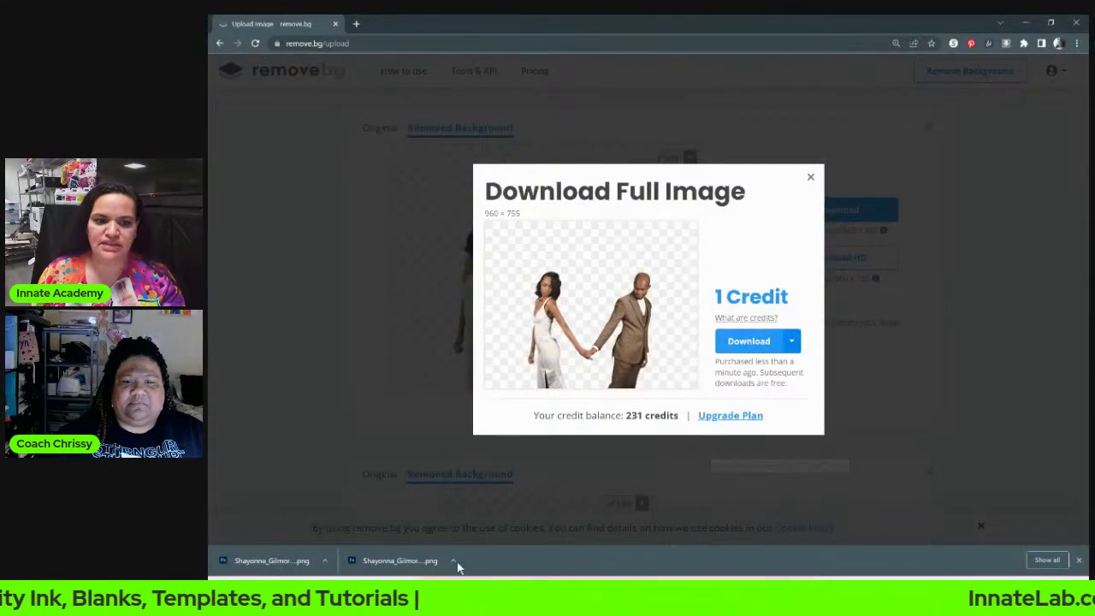
left_click_drag(520, 570, 738, 568)
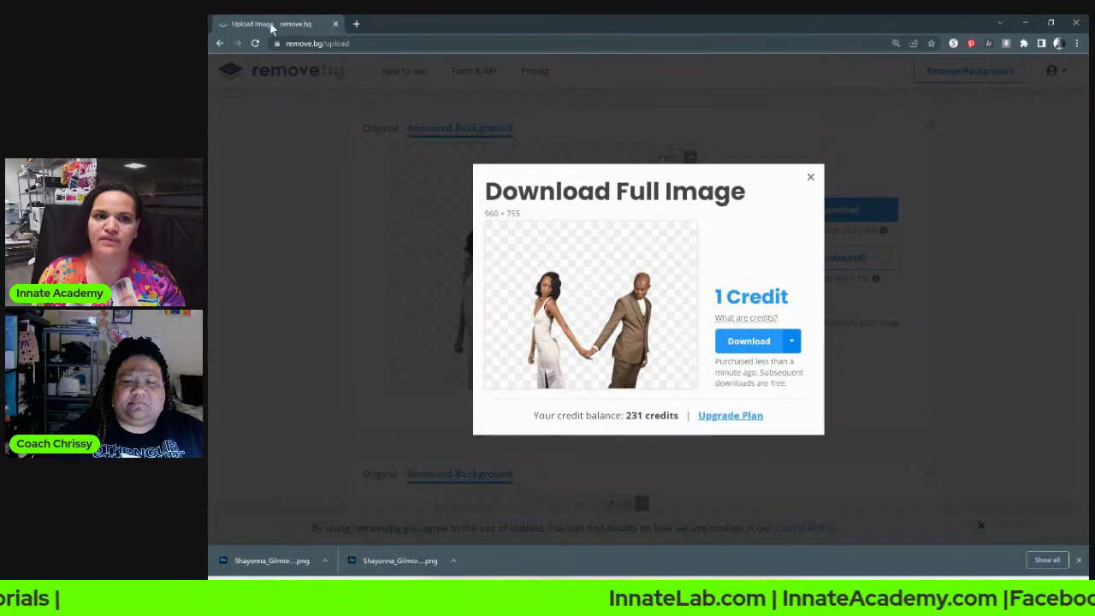
left_click_drag(289, 27, 650, 17)
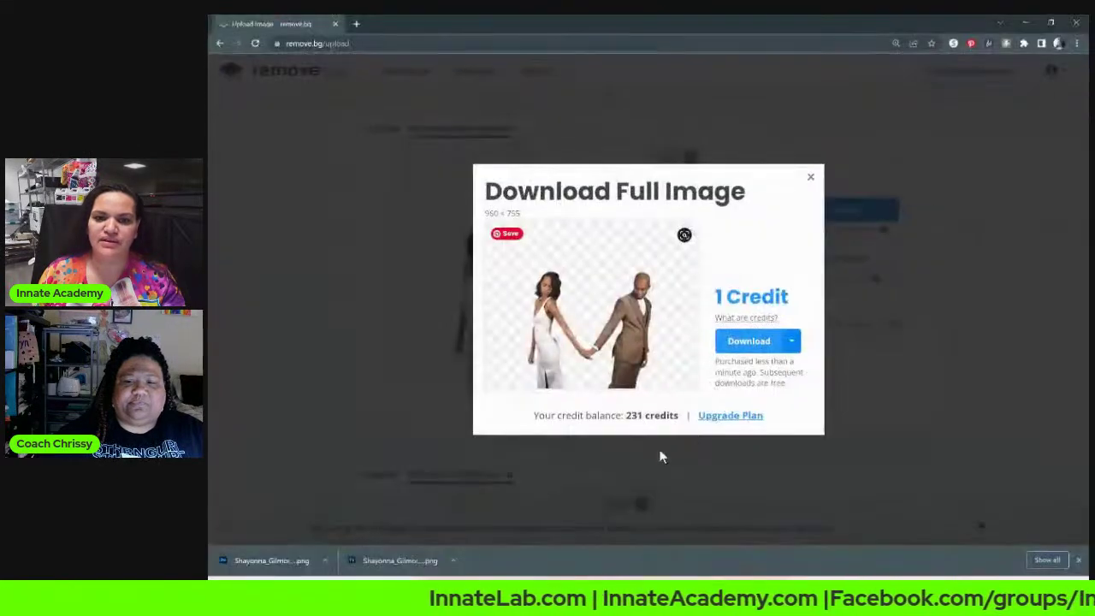
left_click_drag(314, 27, 874, 66)
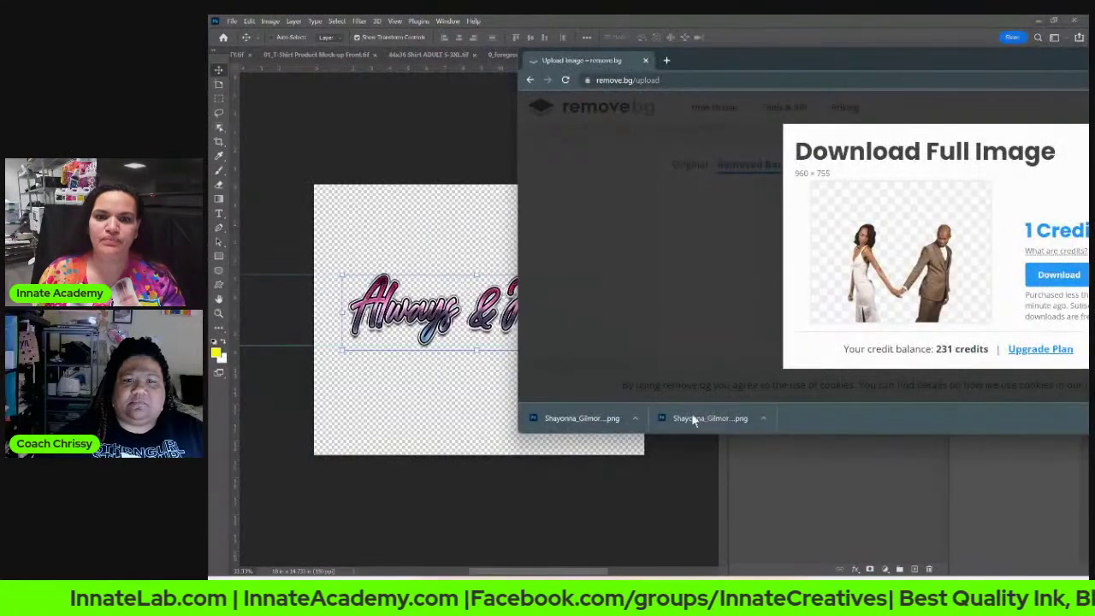
left_click_drag(697, 420, 388, 387)
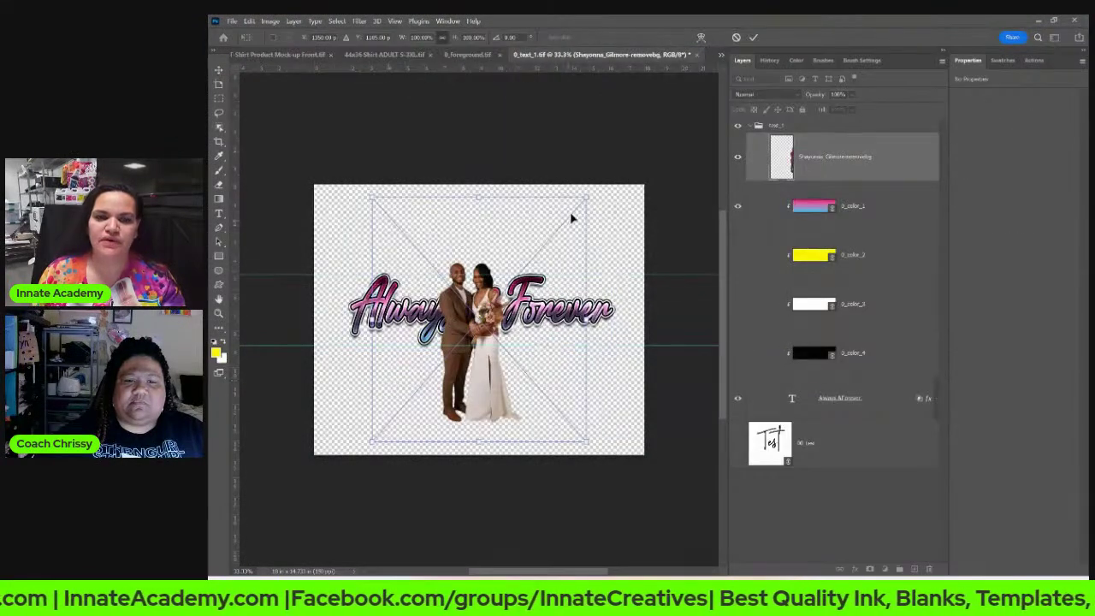
Step: Enlarge the placed couple cutout proportionally to about 147%, reposition it over the middle of the lettering and commit the placement
left_click_drag(587, 196, 687, 82)
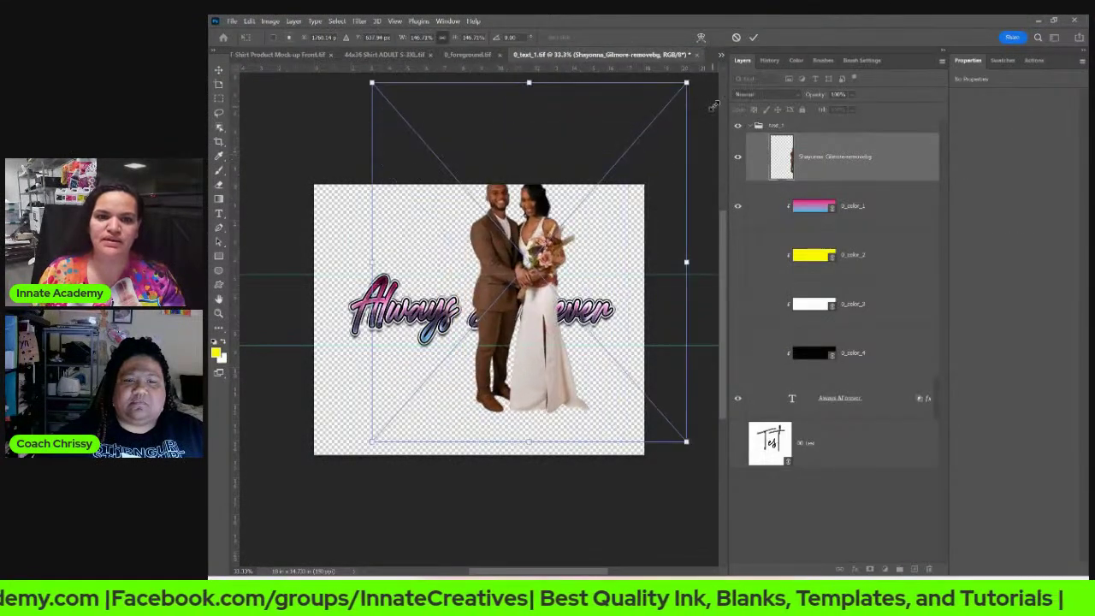
left_click_drag(535, 264, 495, 274)
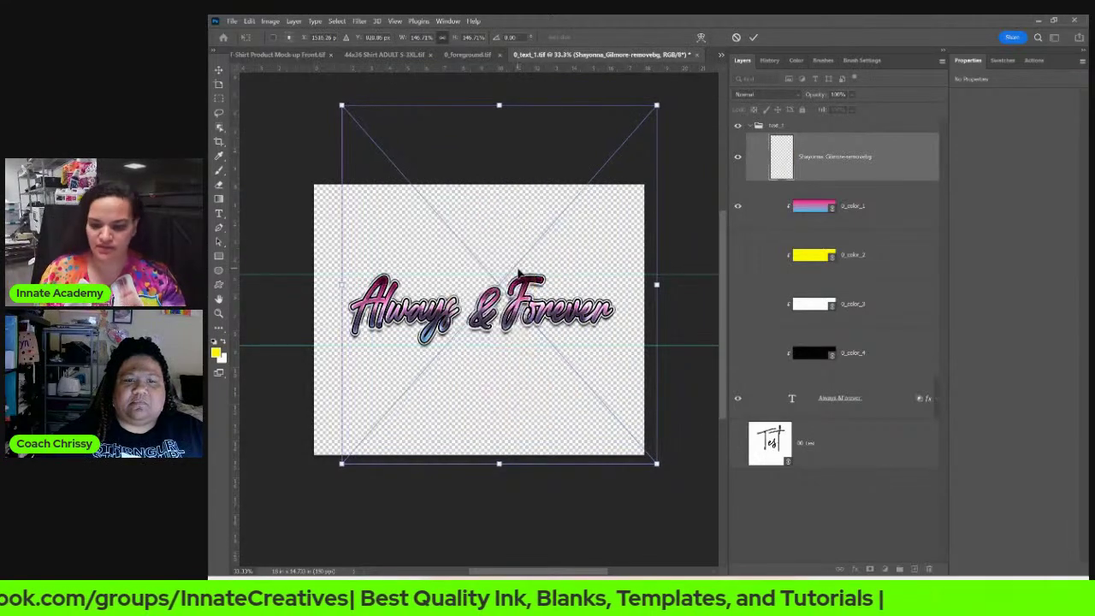
key("Return")
Step: Sample a salmon pink (dc9e8e) from the bouquet with the Eyedropper and save it as a color swatch named 1
key("ctrl+equal")
key("ctrl+equal")
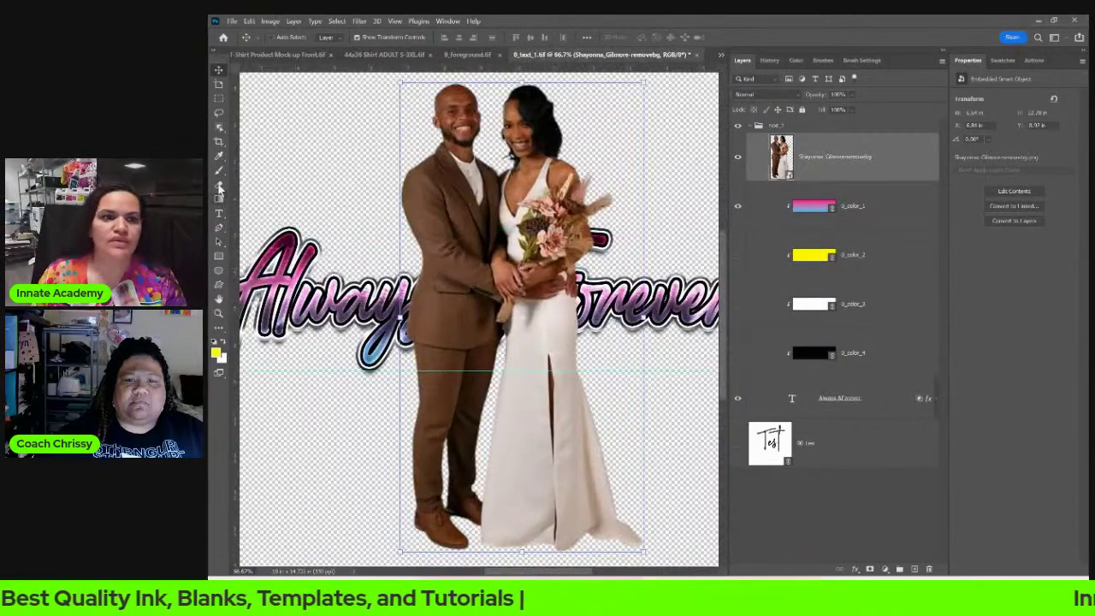
left_click(219, 156)
left_click_drag(539, 211, 562, 204)
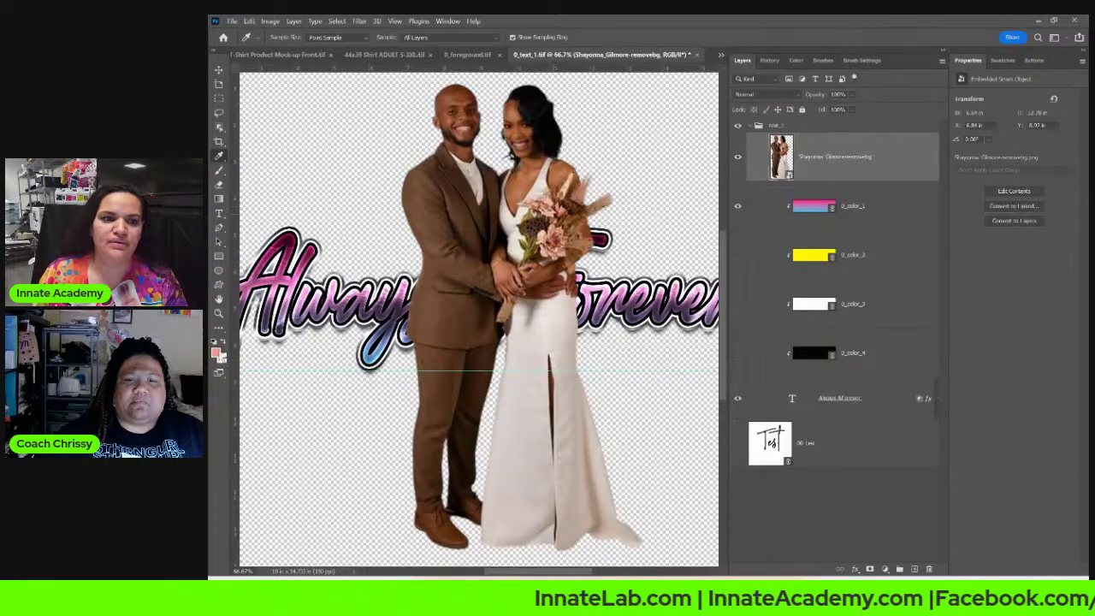
left_click(217, 351)
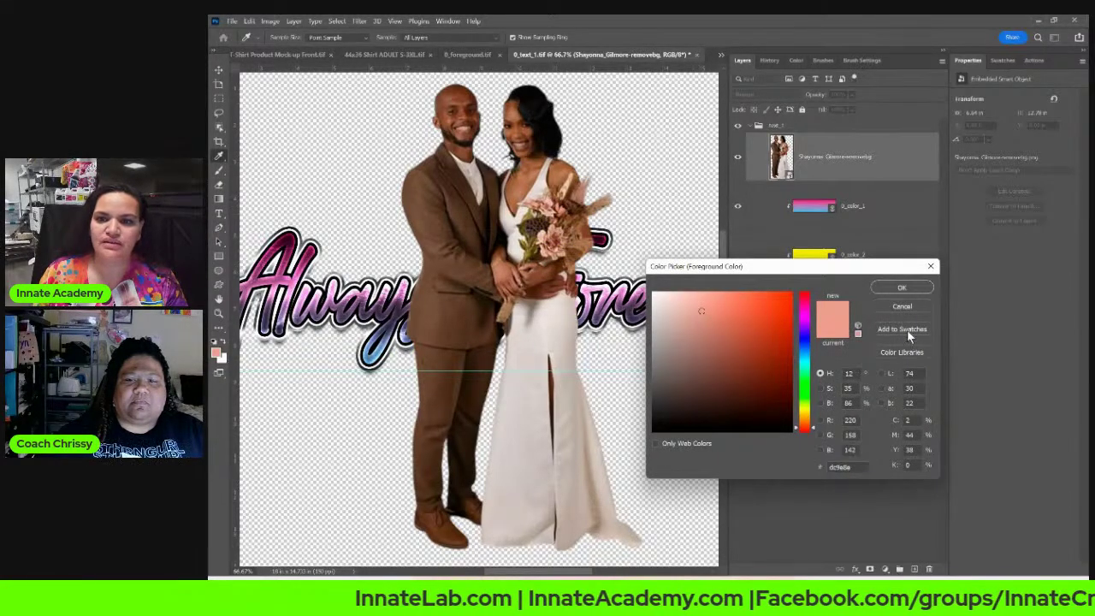
left_click(907, 329)
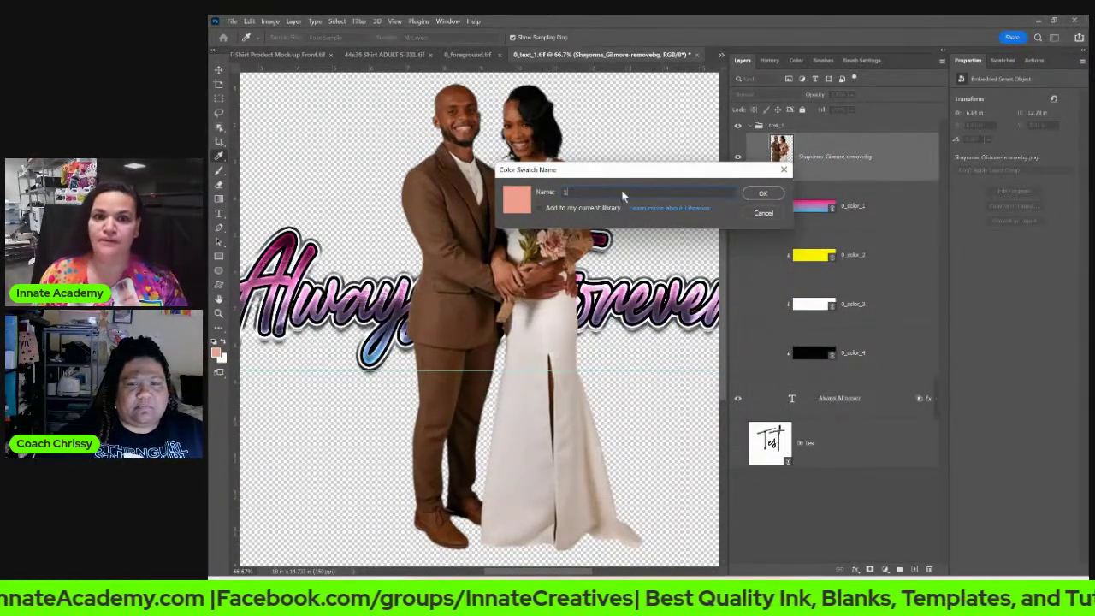
left_click(763, 193)
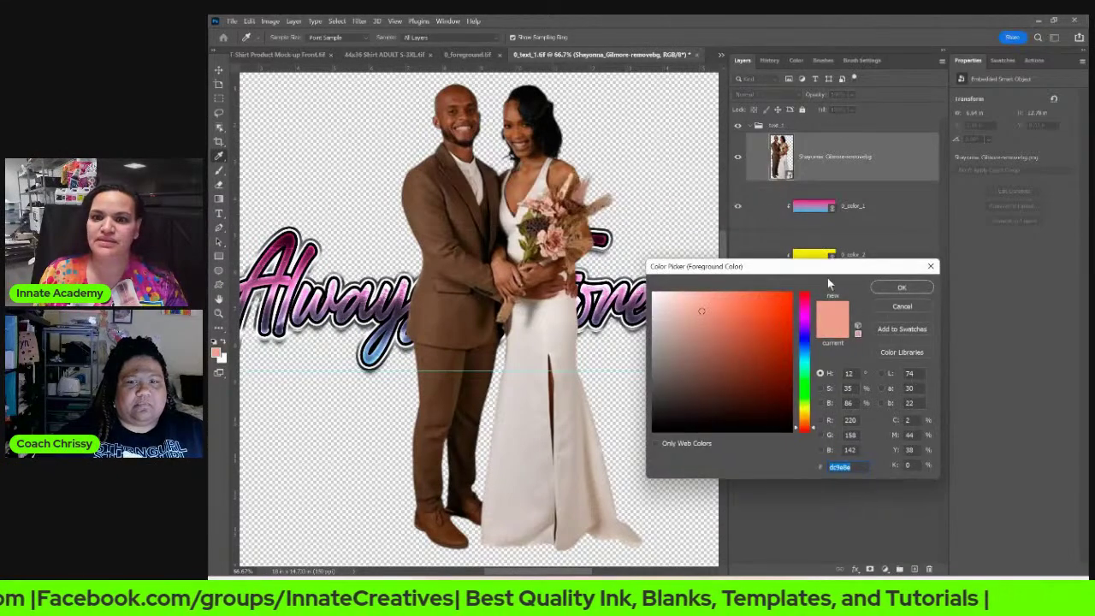
Step: Sample a muted brown (8e735f) from the couple photo in the Color Picker and save it as a color swatch named 2
left_click_drag(814, 275, 843, 253)
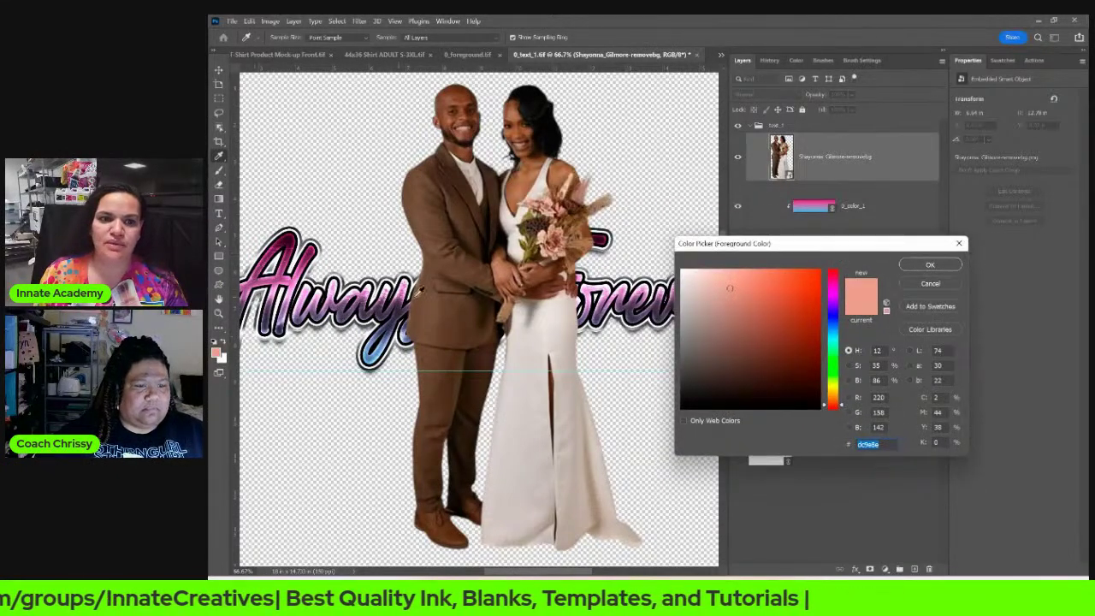
left_click(456, 169)
left_click_drag(460, 169, 464, 173)
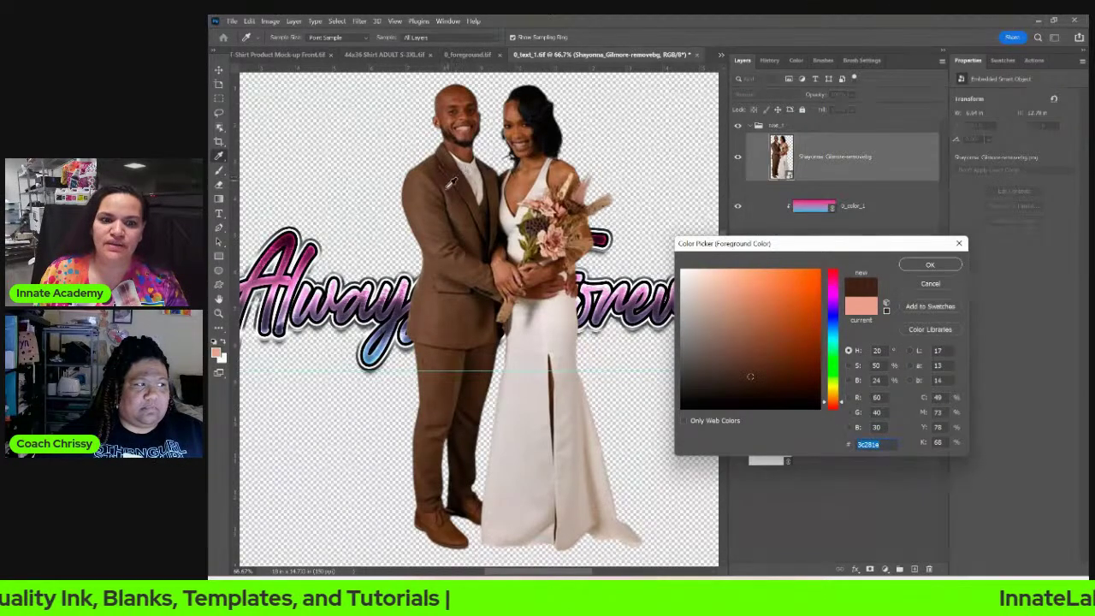
left_click(453, 160)
left_click_drag(447, 163, 599, 202)
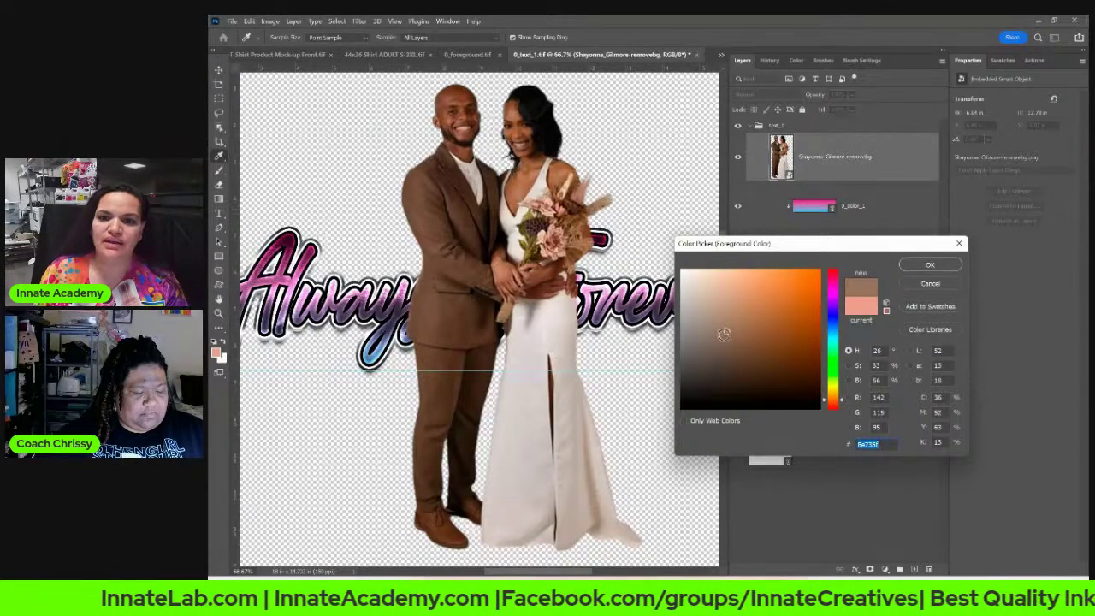
left_click_drag(860, 246, 875, 236)
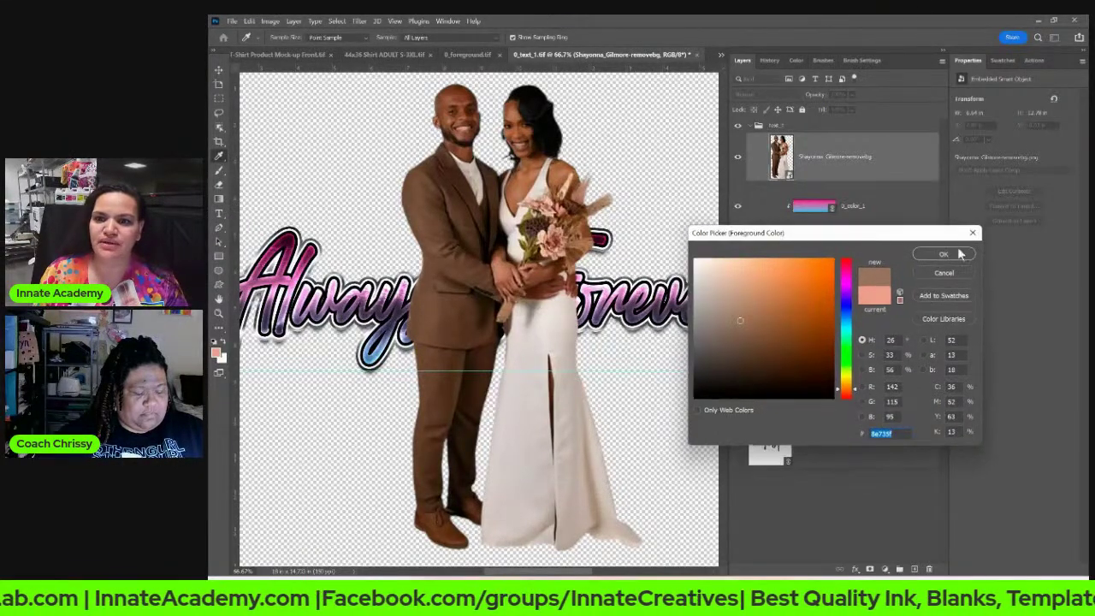
left_click(935, 297)
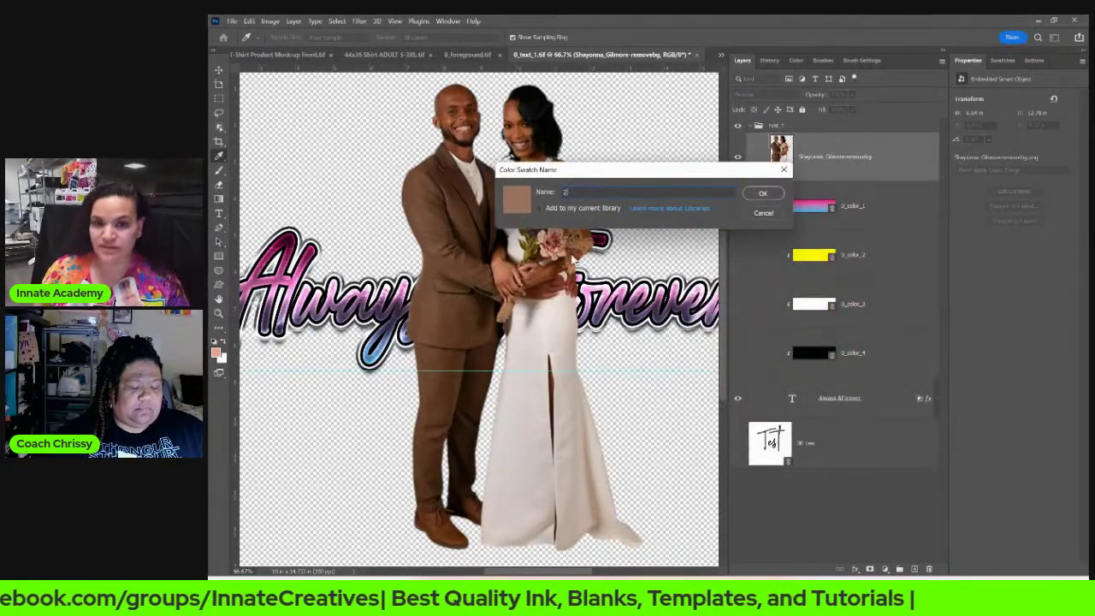
key("Return")
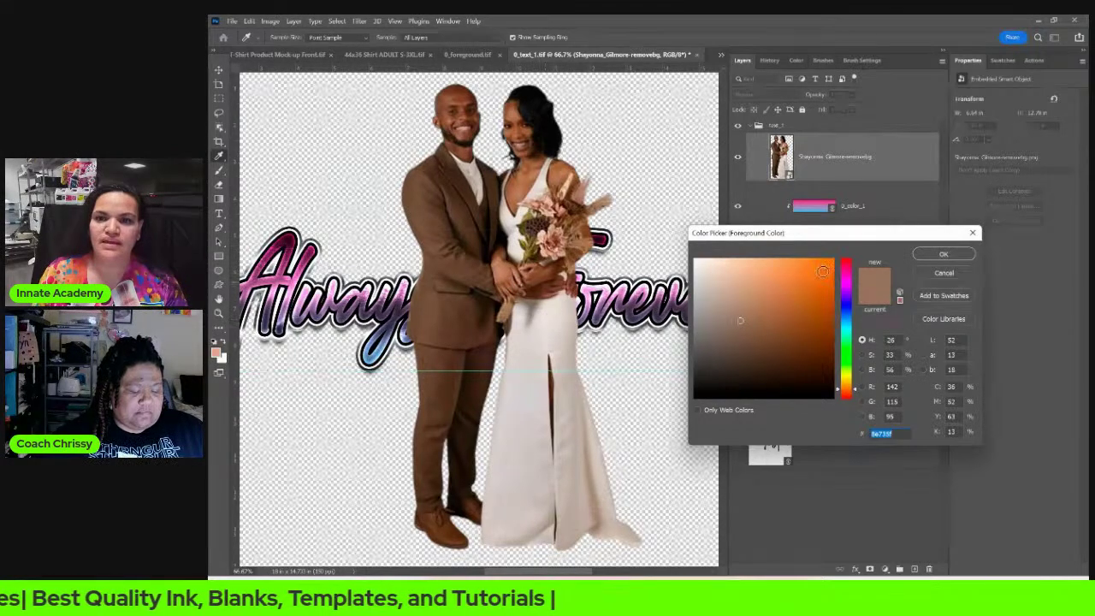
Step: Close the Color Picker without applying the brown as foreground color and select the 0_color_1 linked smart object
left_click_drag(856, 243, 751, 267)
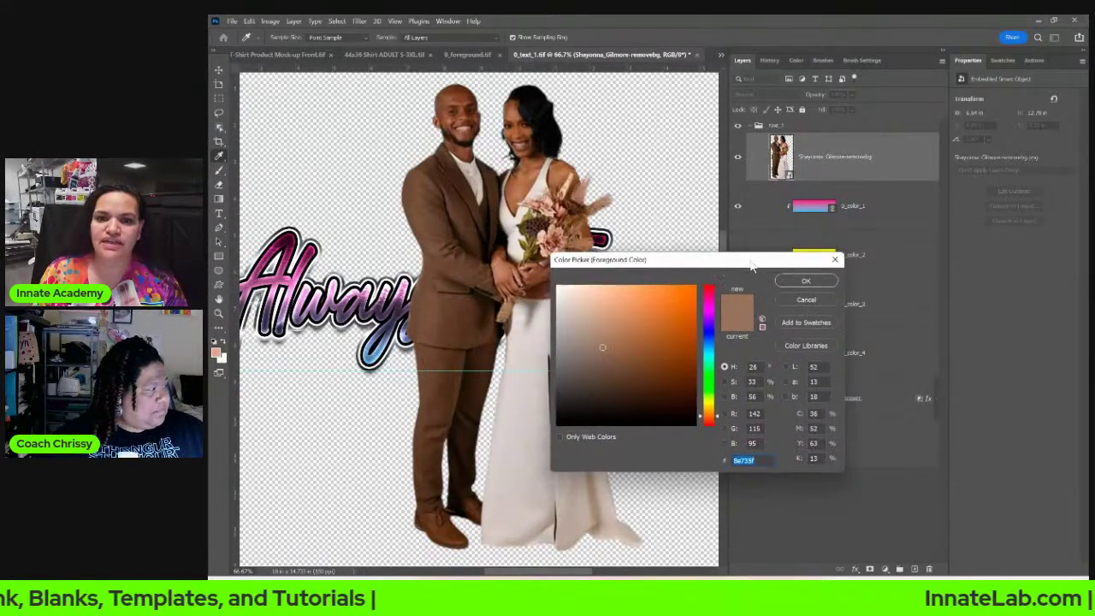
left_click(812, 300)
left_click(817, 203)
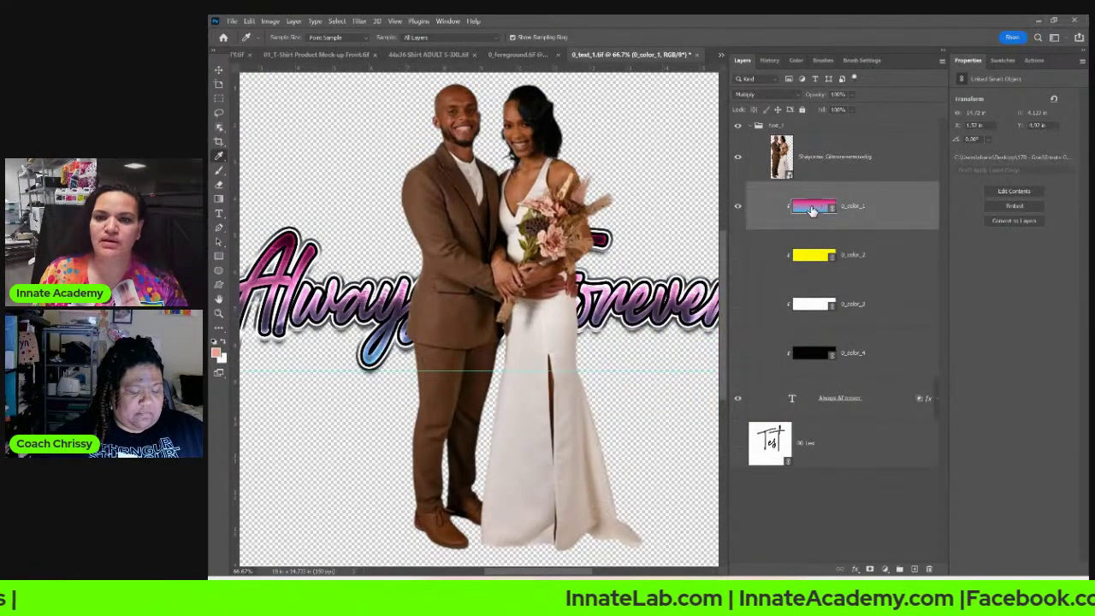
Step: Open the 0_color_1 smart object, hide its gradient fill layer and show the Smart Color 1 layer
double_click(812, 207)
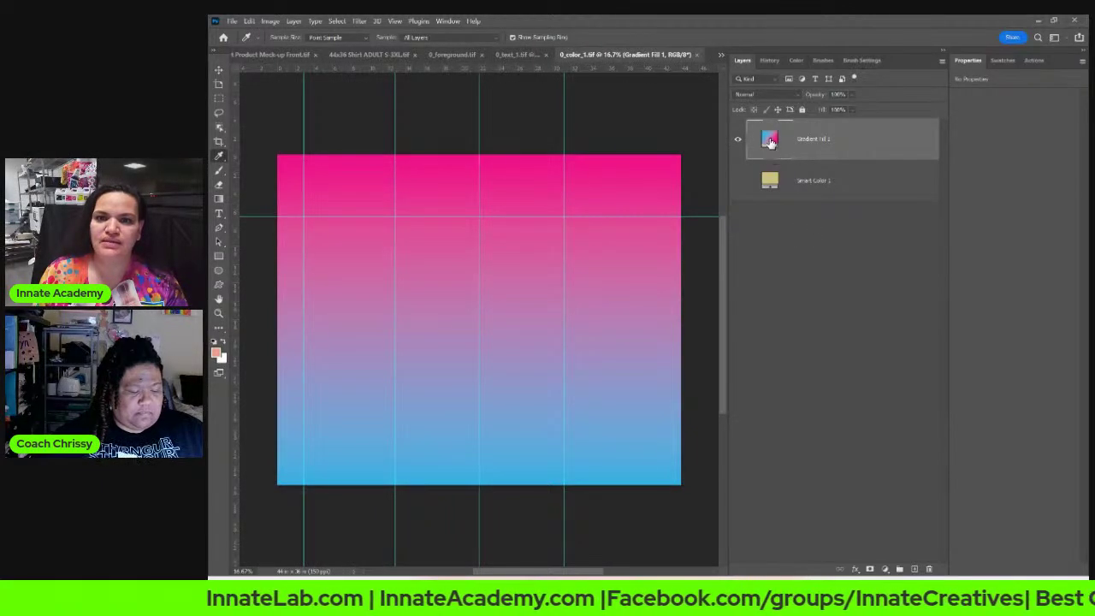
left_click(737, 140)
left_click(737, 140)
left_click(737, 141)
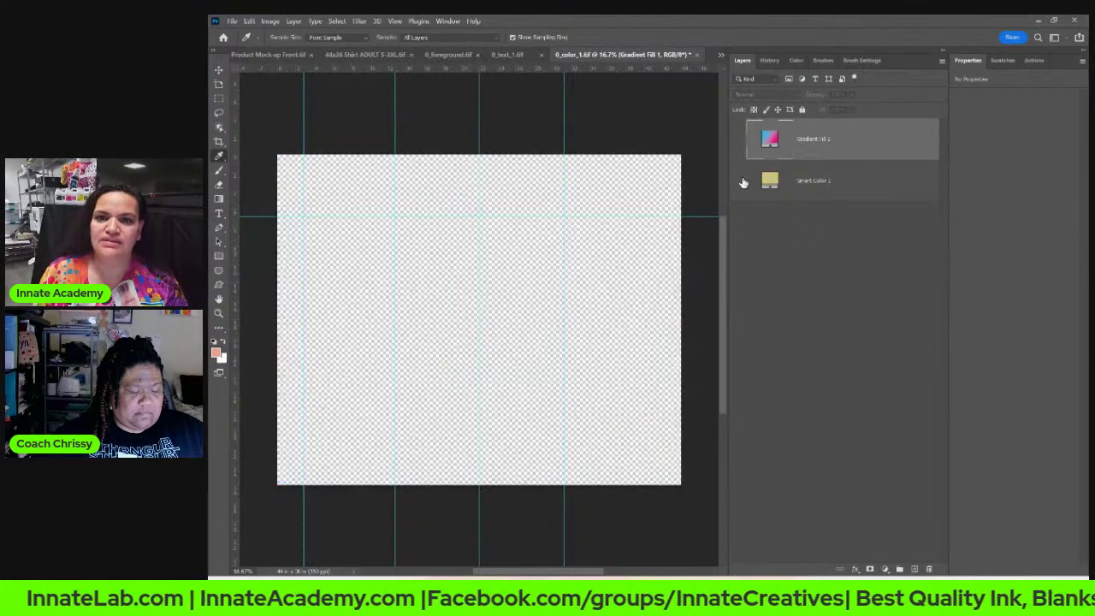
left_click(737, 181)
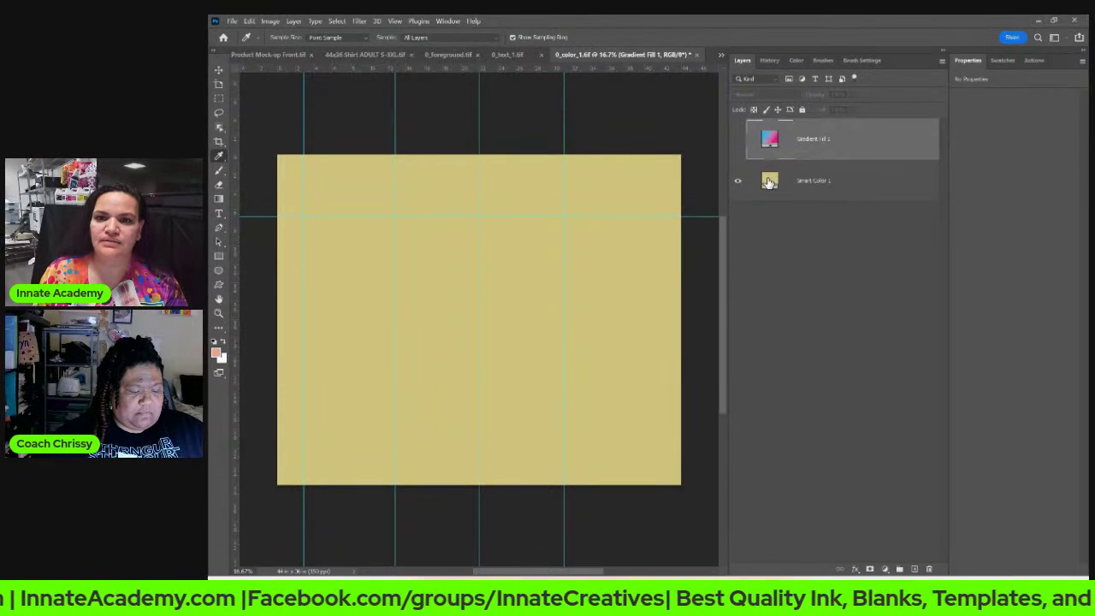
Step: Fill the Smart Color 1 layer with the saved salmon pink swatch, then save and close 0_color_1.tif
left_click(1006, 61)
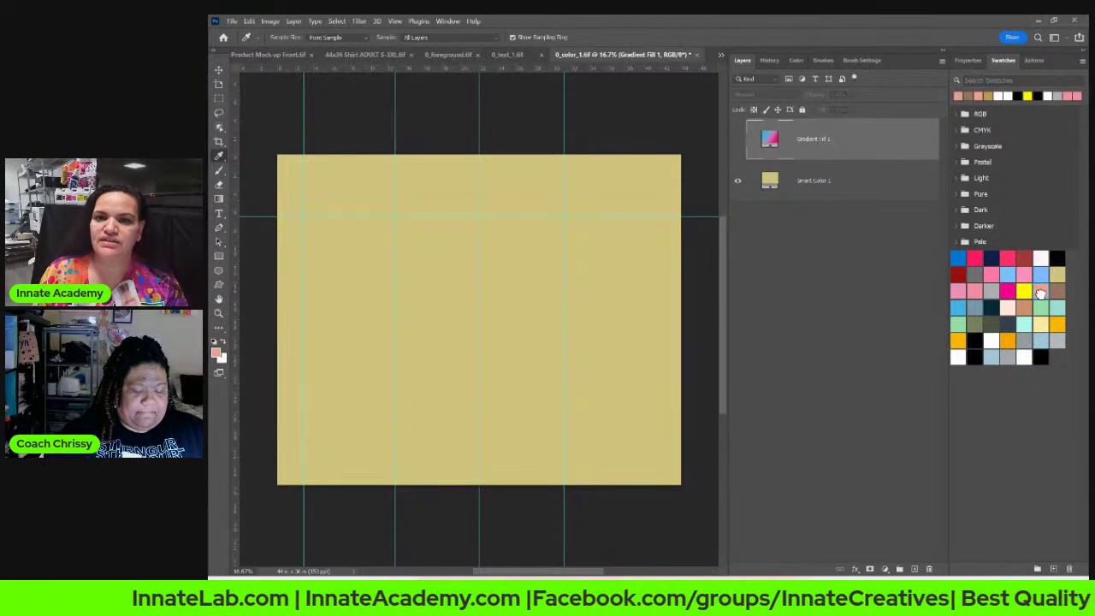
left_click(770, 178)
left_click(1039, 289)
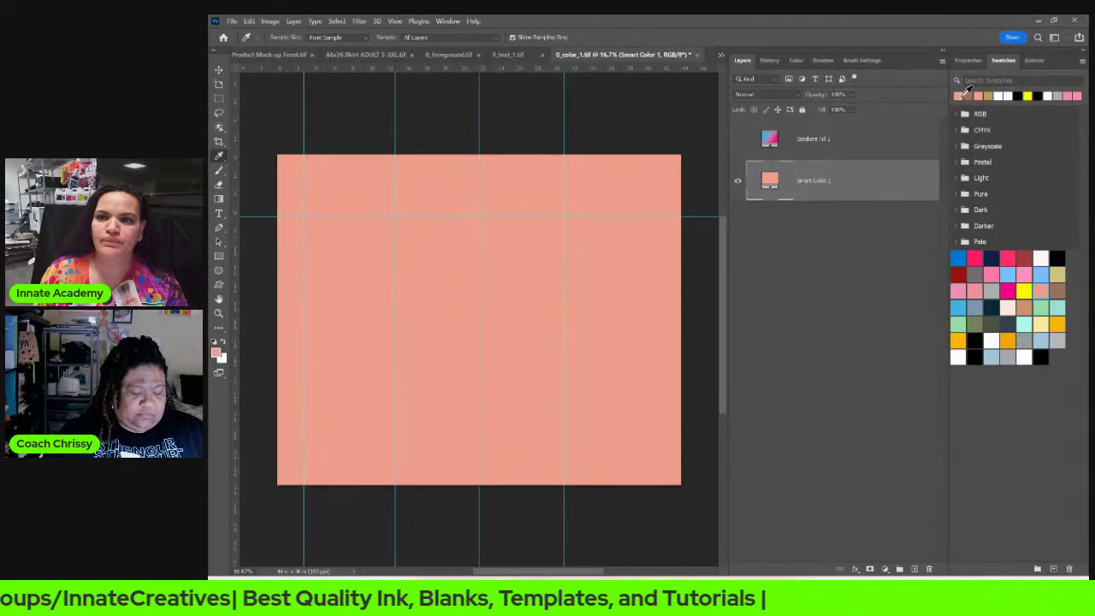
left_click(698, 54)
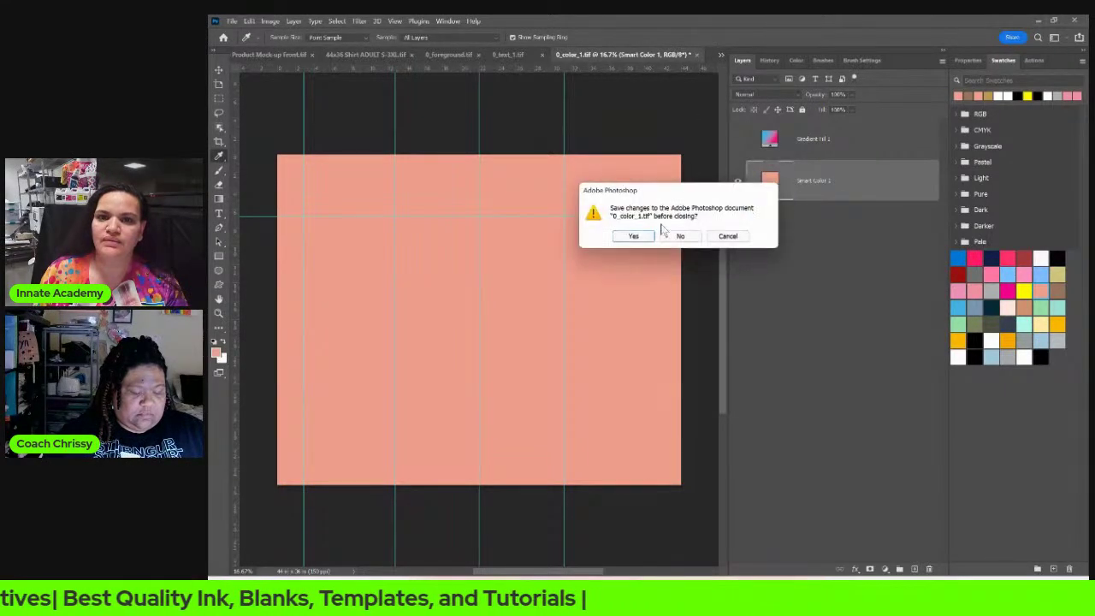
left_click(635, 236)
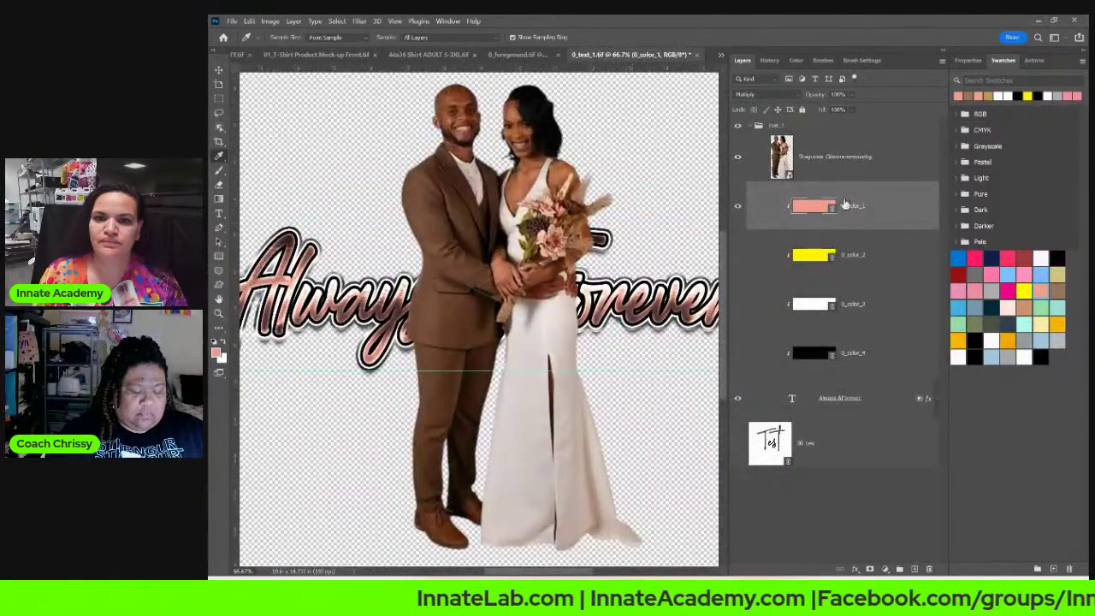
Step: Open the 0_color_2 smart object, recolor Smart Color 2 with the saved brown swatch, then save and close the file
left_click(874, 265)
double_click(808, 255)
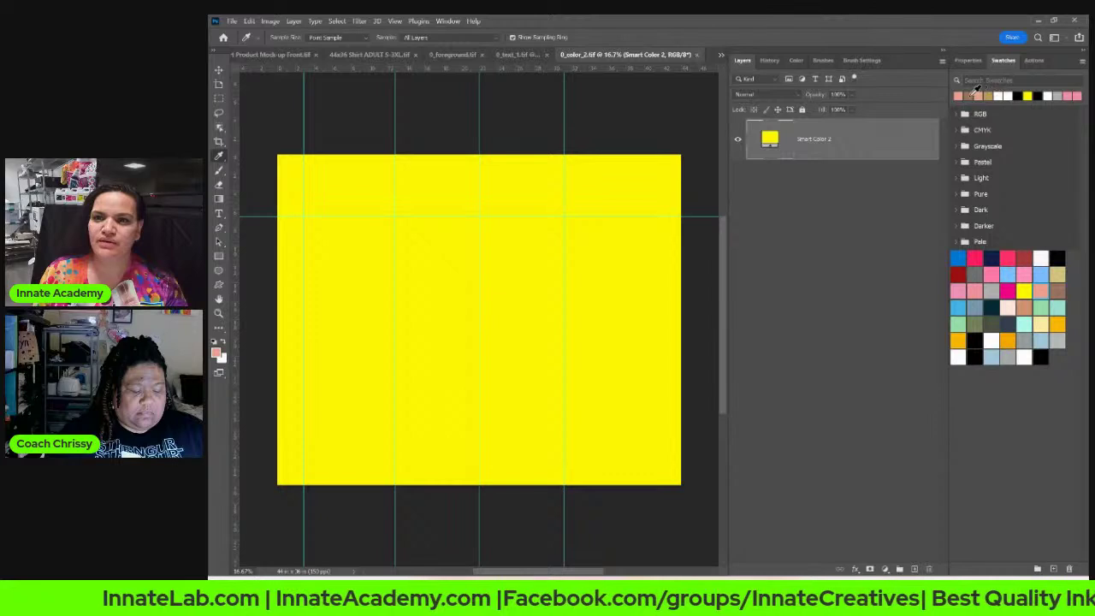
left_click(977, 94)
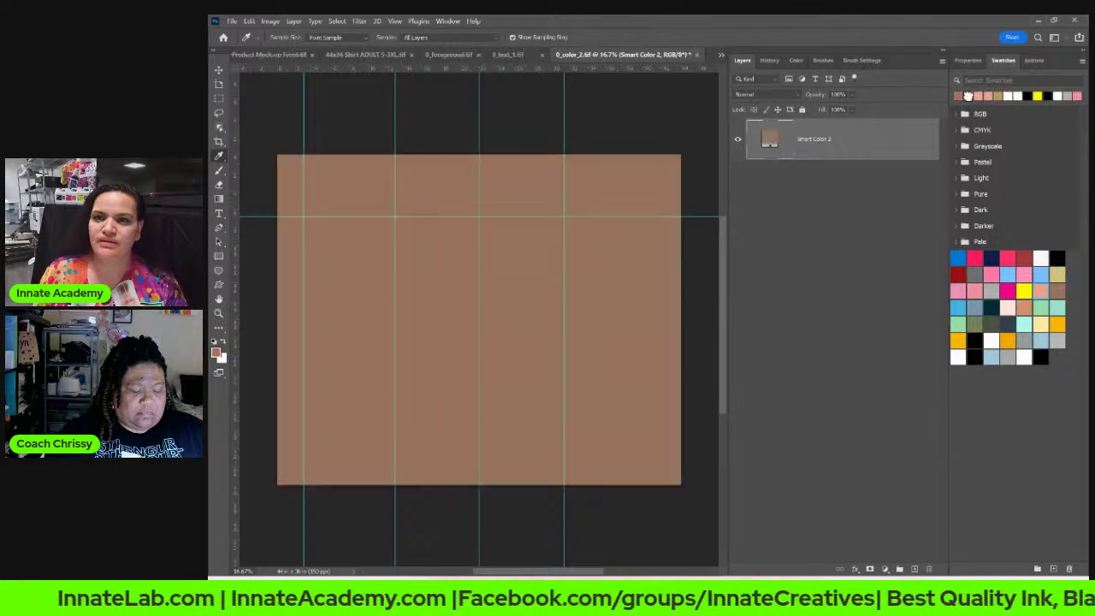
left_click(697, 55)
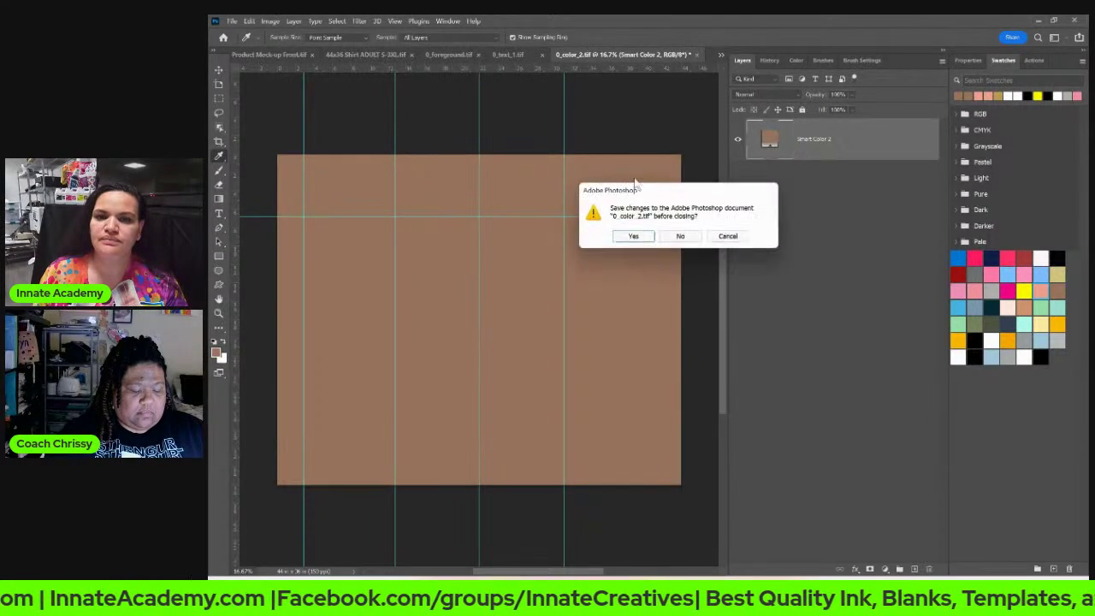
left_click(634, 236)
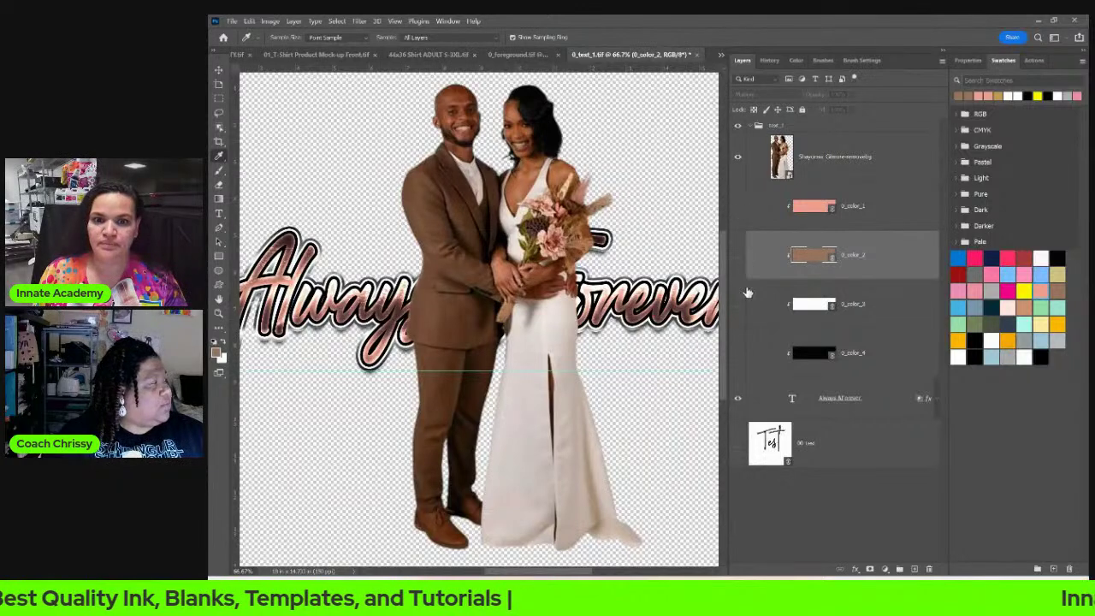
Step: Preview the Always & Forever lettering with the brown 0_color_2 layer, then switch back to 0_color_1
left_click(738, 257)
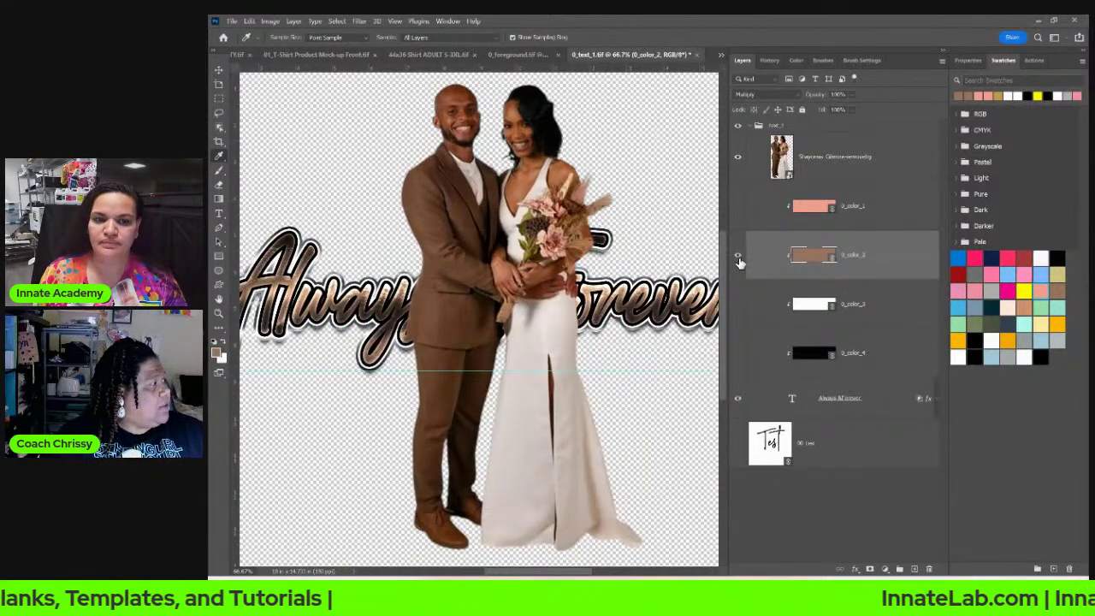
left_click(739, 256)
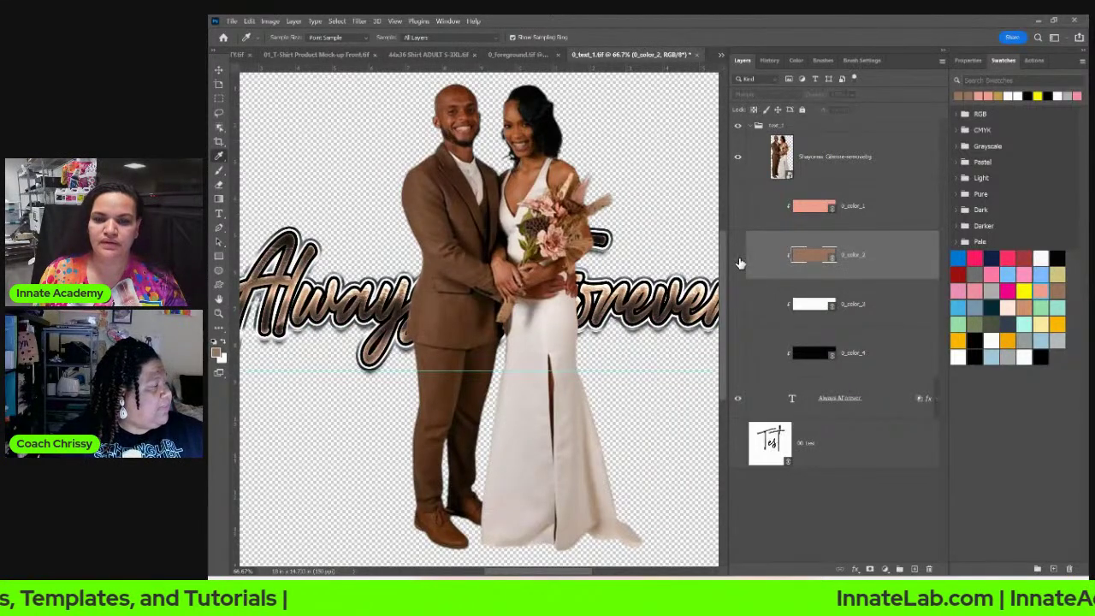
left_click(735, 207)
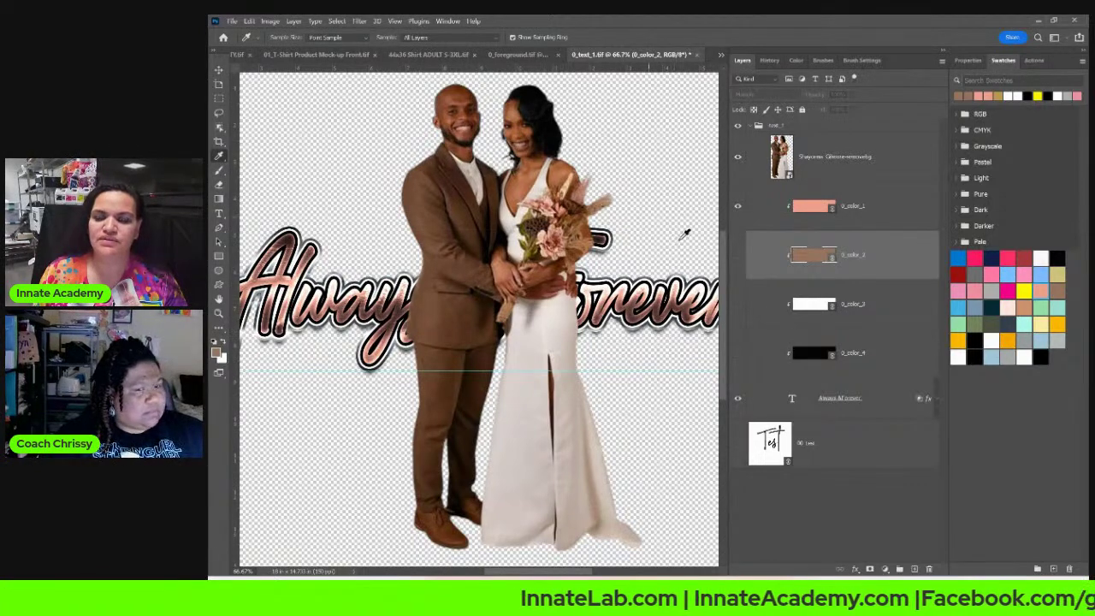
Step: Delete the couple photo layer from the Always & Forever text file, then save and close 0_text_1.tif
left_click(829, 174)
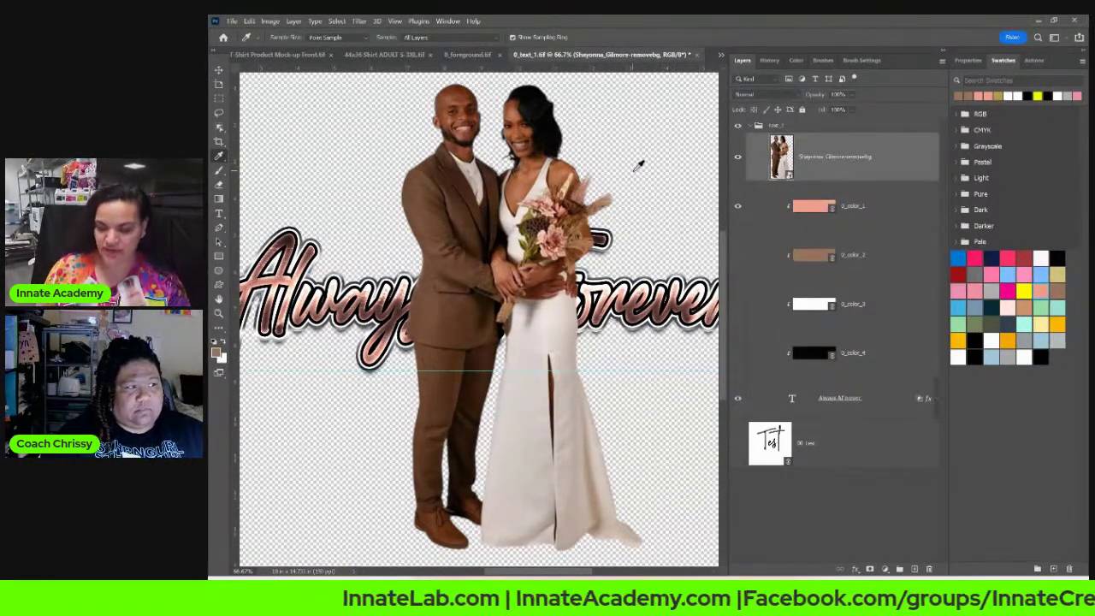
key("Delete")
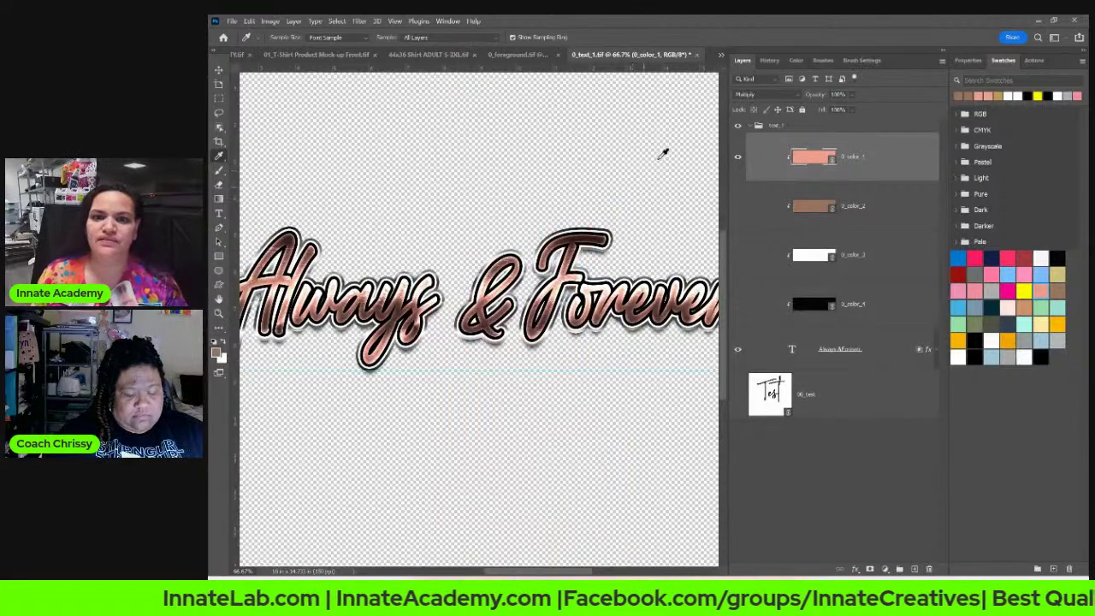
left_click(697, 54)
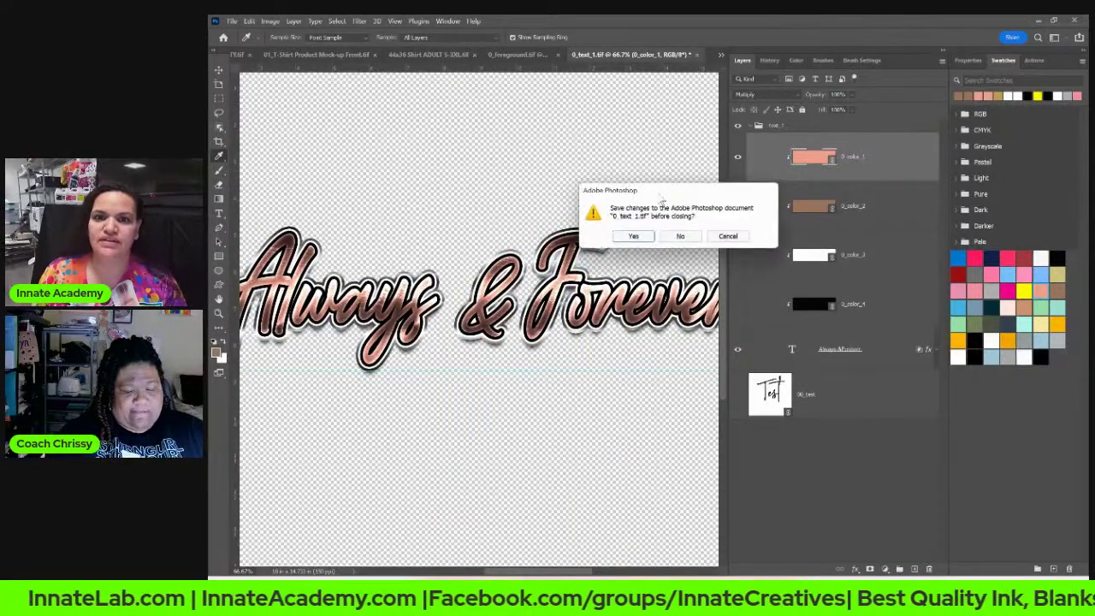
left_click(637, 242)
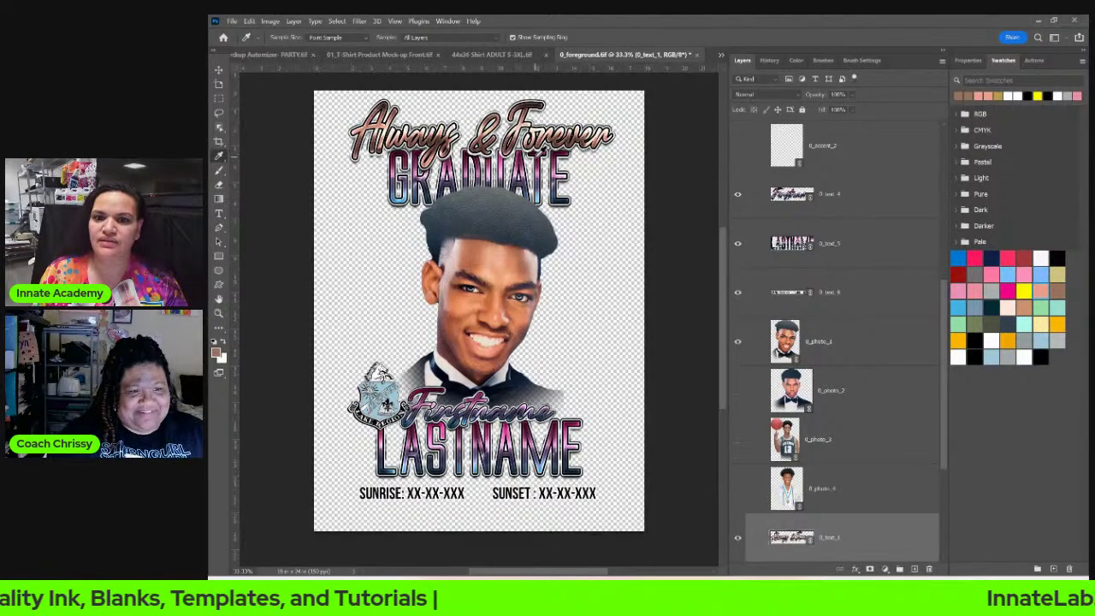
Step: Open the 0_text_4 Firstname smart object, update all its modified linked content, then save and close it
left_click(794, 198)
scroll(794, 198, "up", 2)
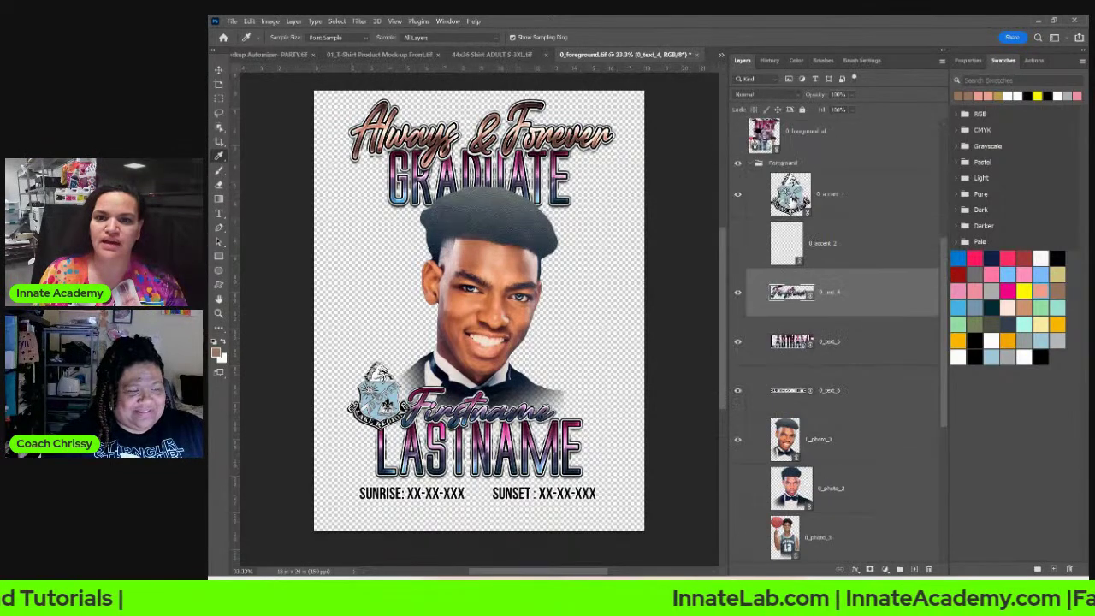
double_click(794, 293)
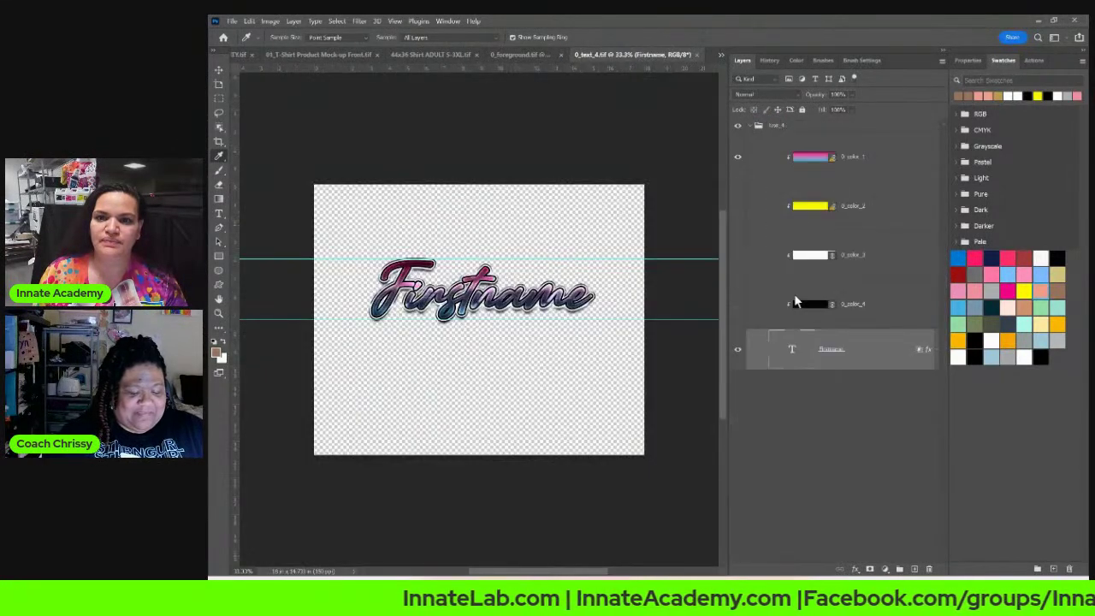
right_click(866, 166)
left_click(903, 205)
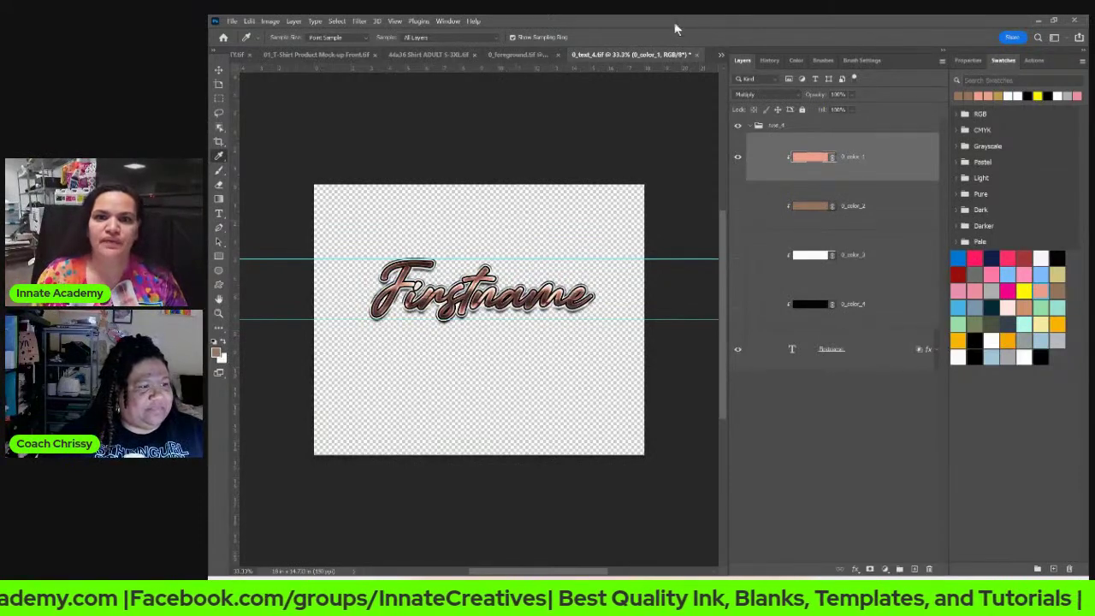
left_click(696, 54)
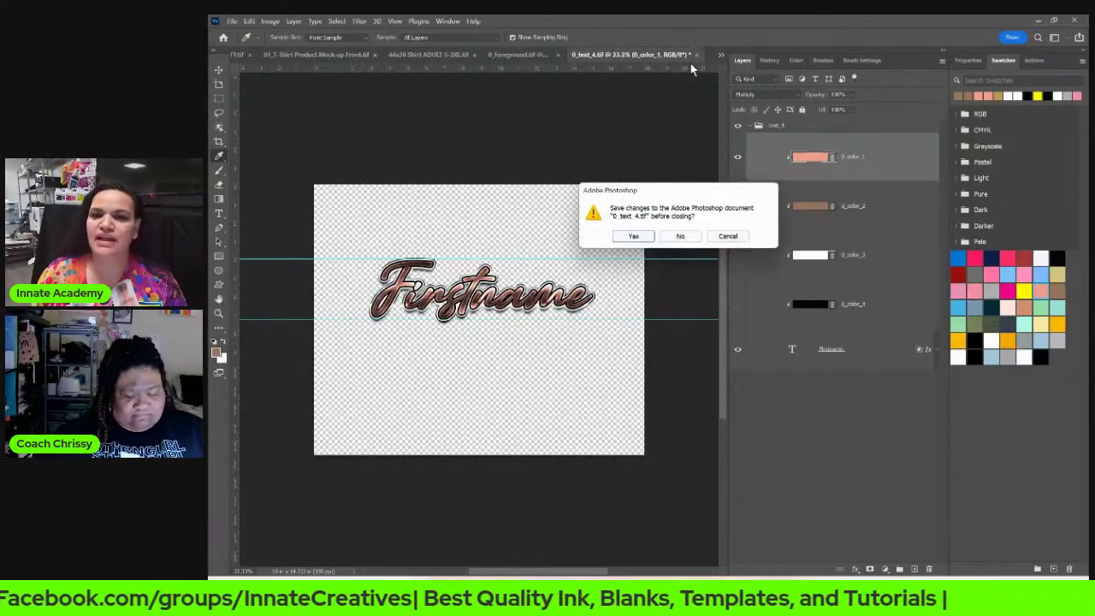
left_click(635, 239)
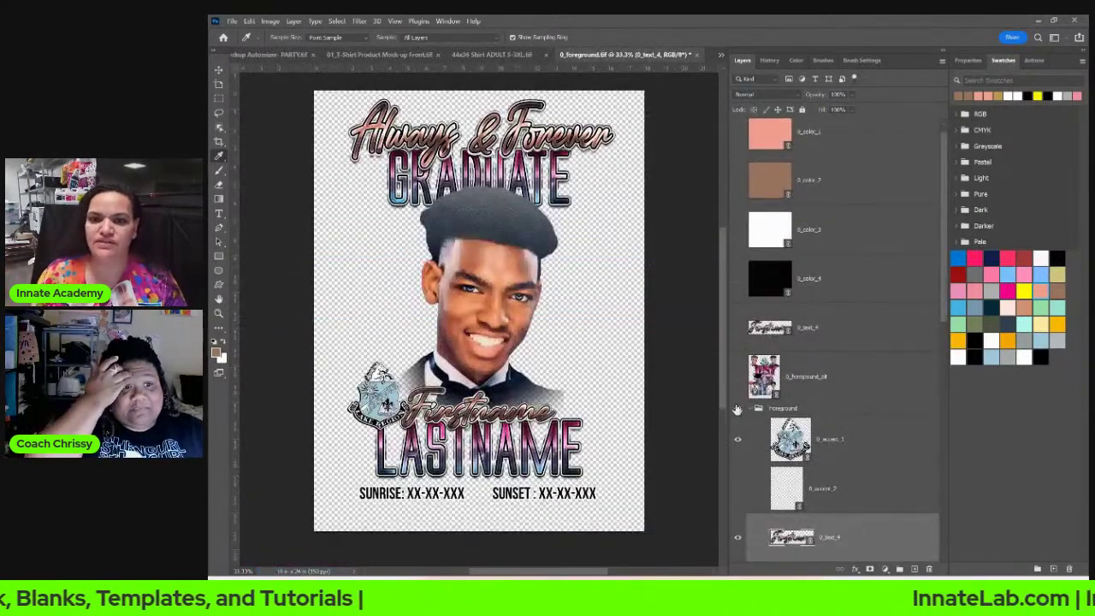
Step: Open the 0_text_5 LASTNAME smart object, update all its modified linked content, then save and close it
left_click(830, 379)
scroll(817, 428, "down", 2)
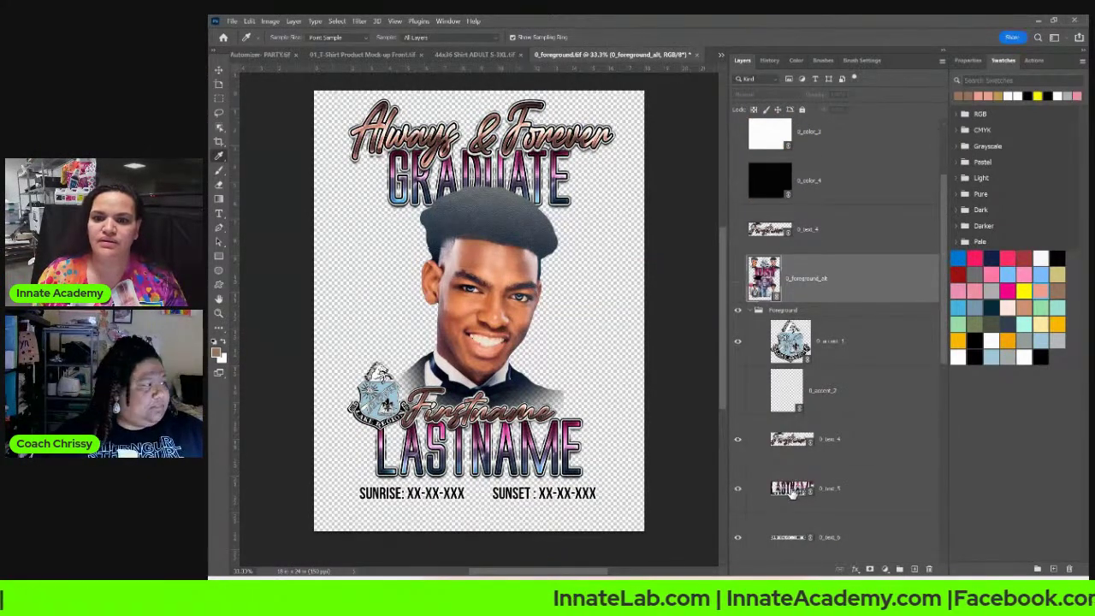
left_click(787, 491)
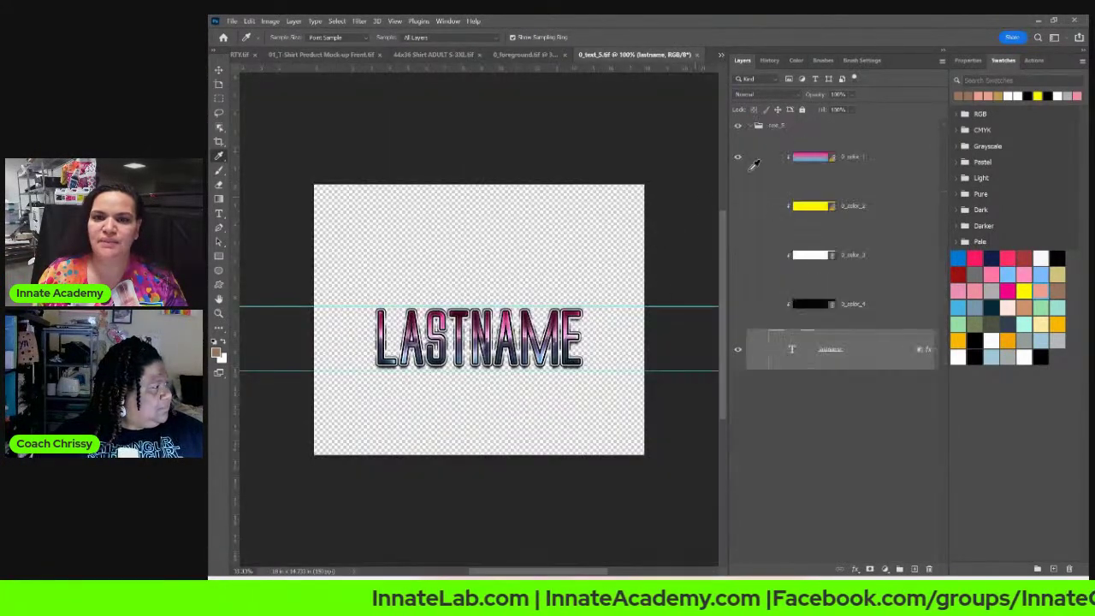
right_click(888, 354)
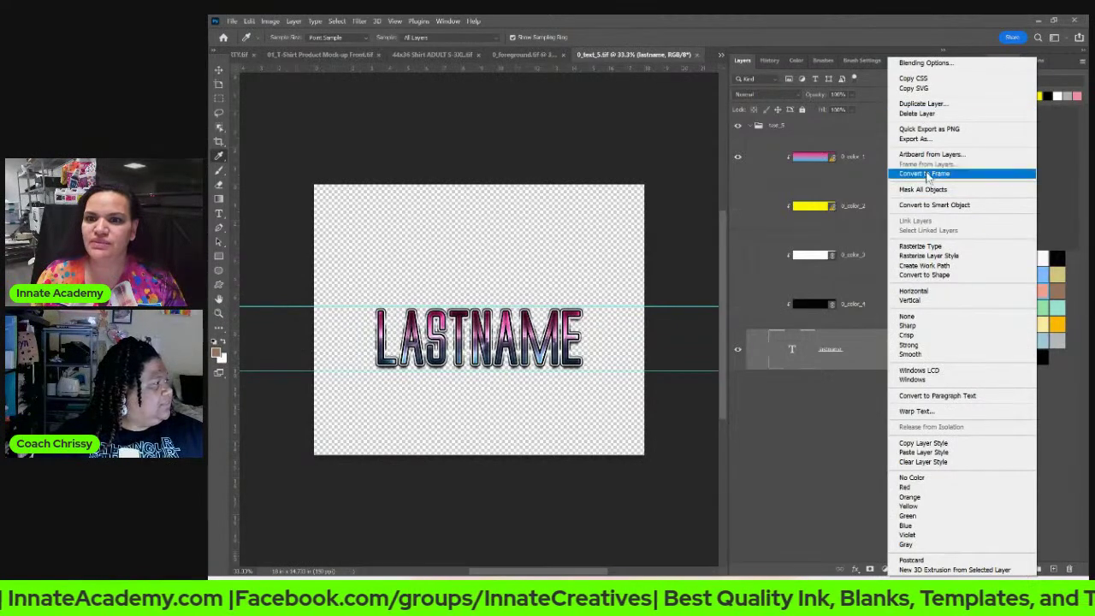
right_click(856, 176)
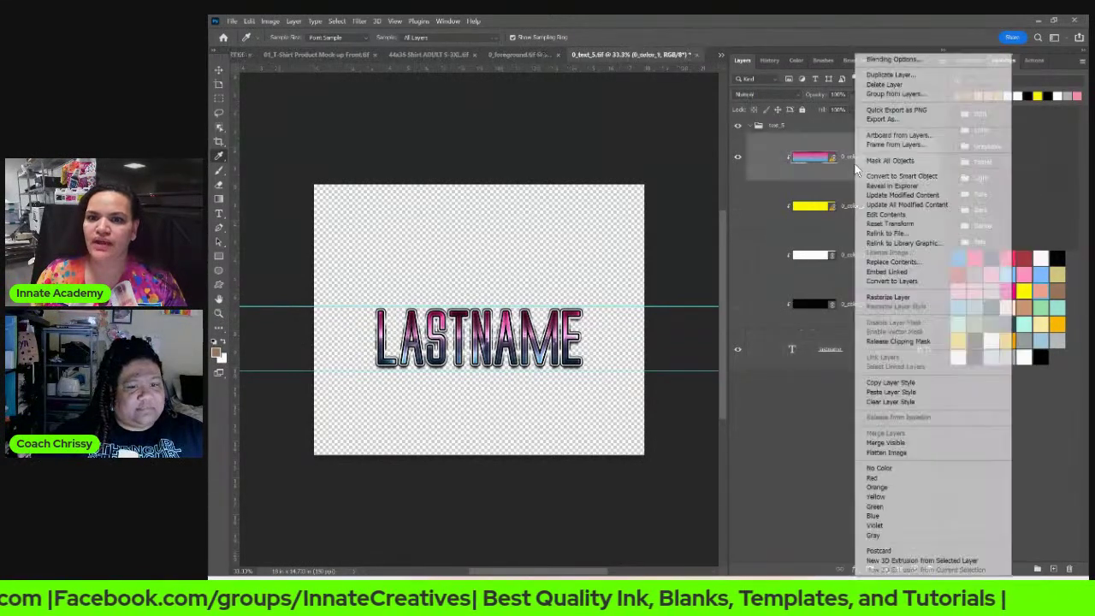
left_click(893, 206)
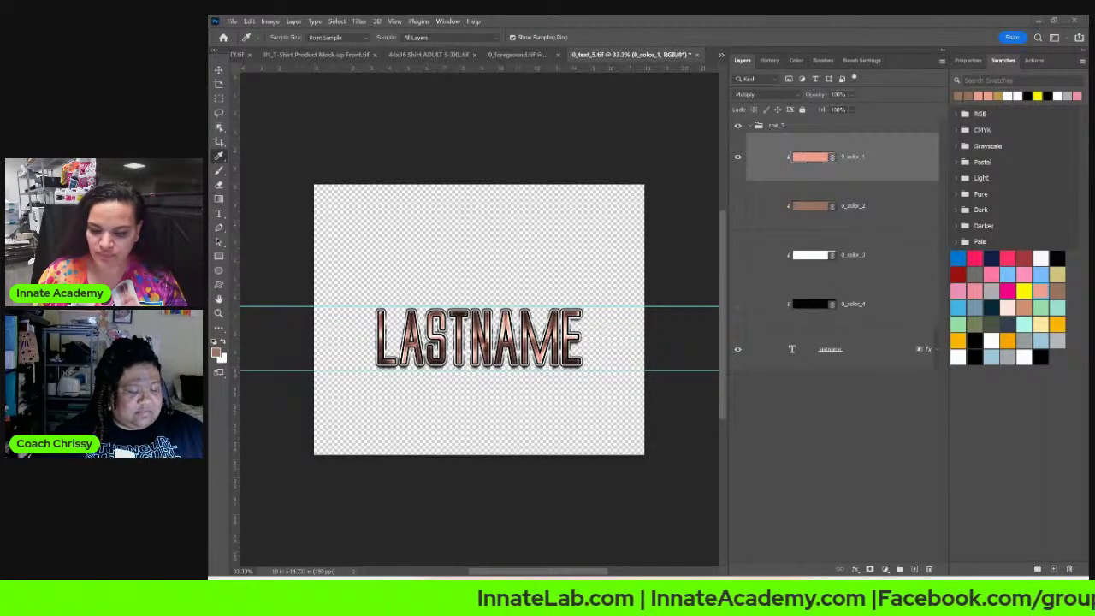
left_click(698, 55)
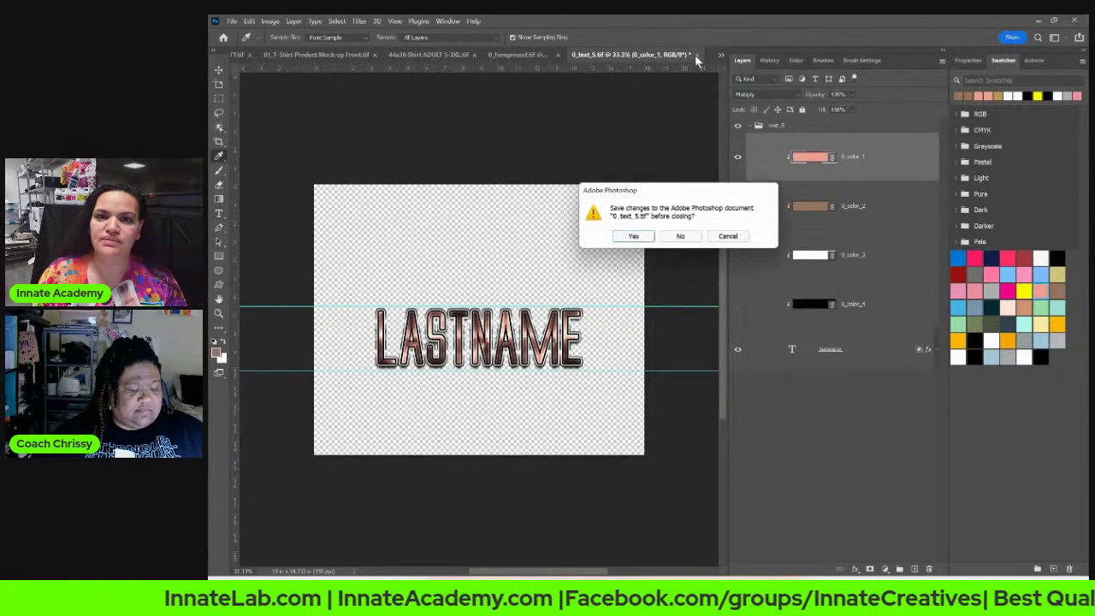
left_click(652, 237)
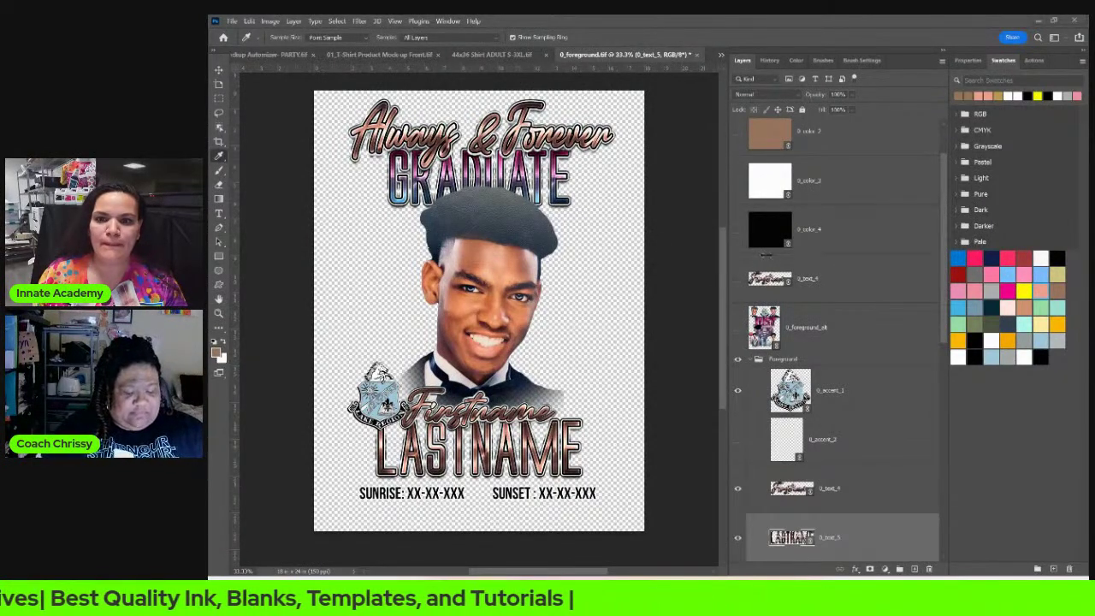
Step: Open the 0_text_5 LASTNAME smart object from the Foreground group
scroll(492, 344, "down", 5)
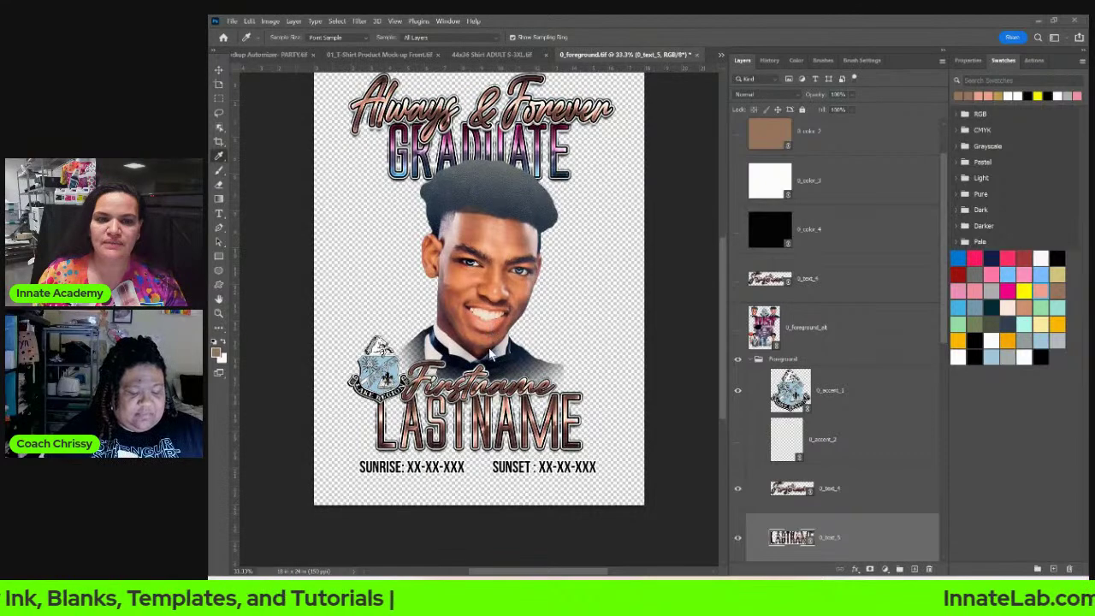
scroll(488, 348, "down", 1)
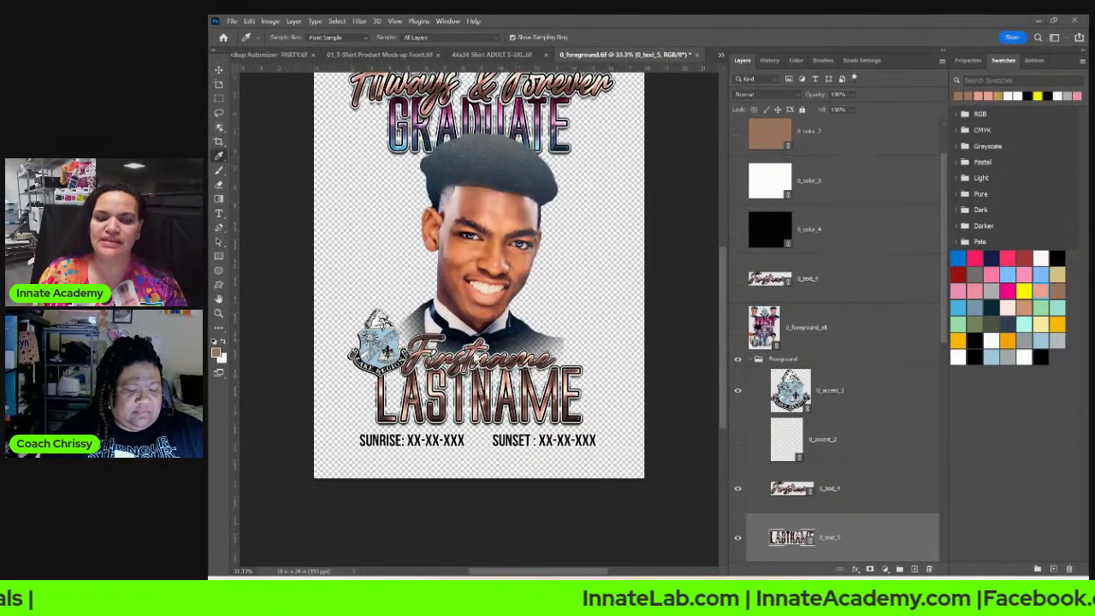
double_click(789, 539)
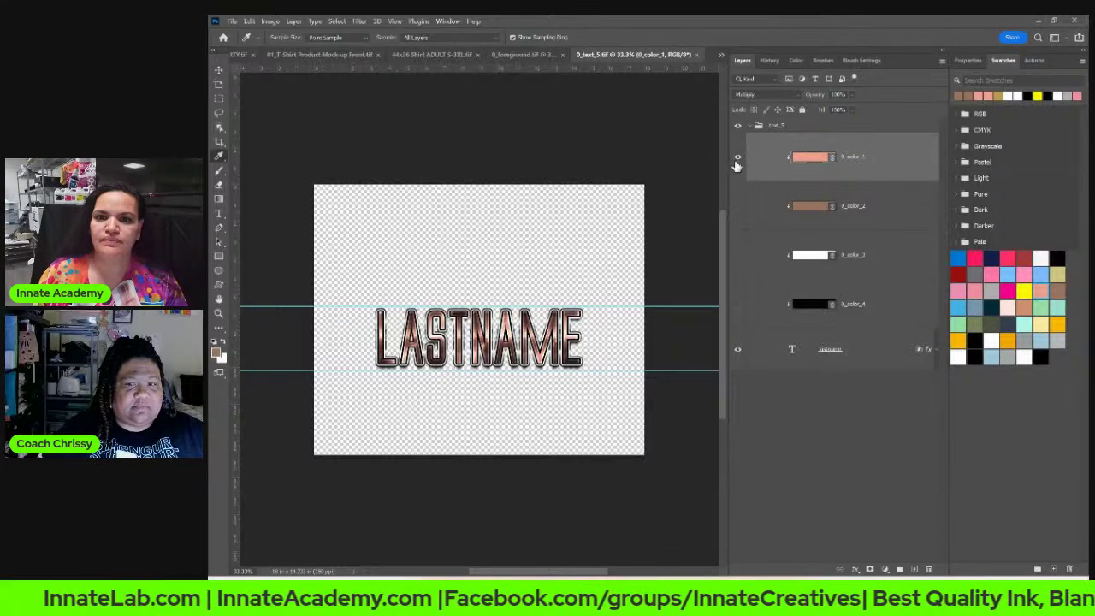
Step: Compare the LASTNAME lettering with the 0_color_1 and 0_color_2 layers by toggling their visibility, leaving only 0_color_1 shown
left_click(737, 157)
left_click(739, 208)
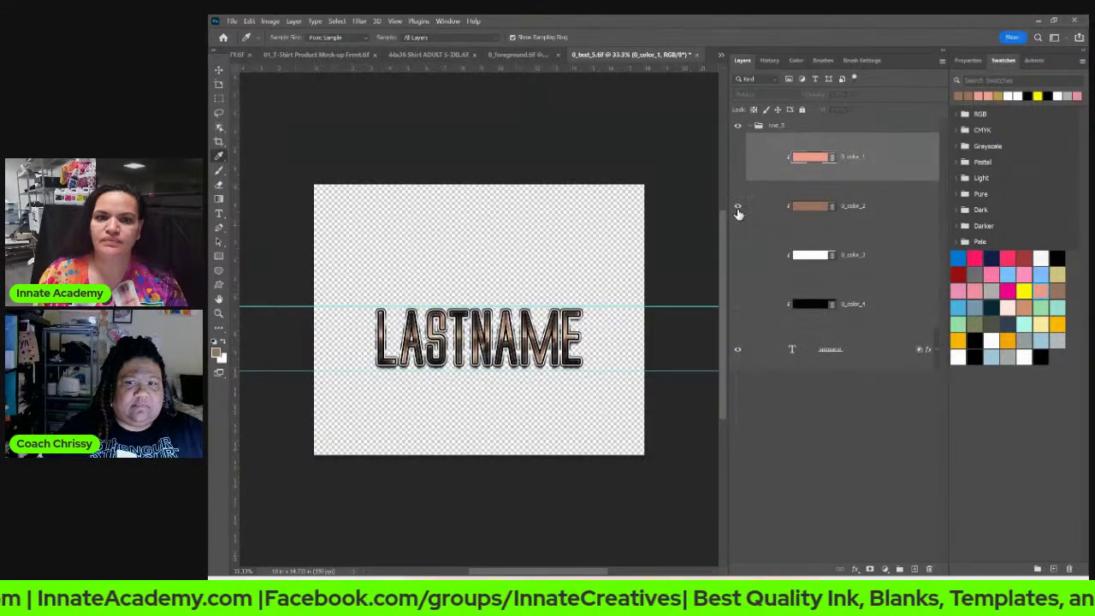
left_click(738, 157)
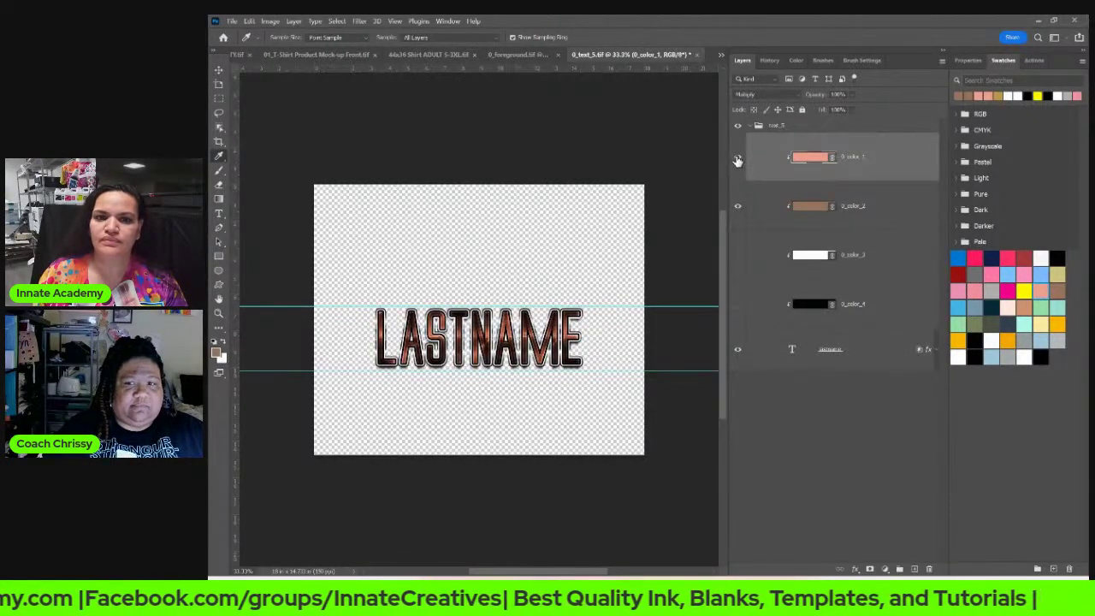
left_click(737, 208)
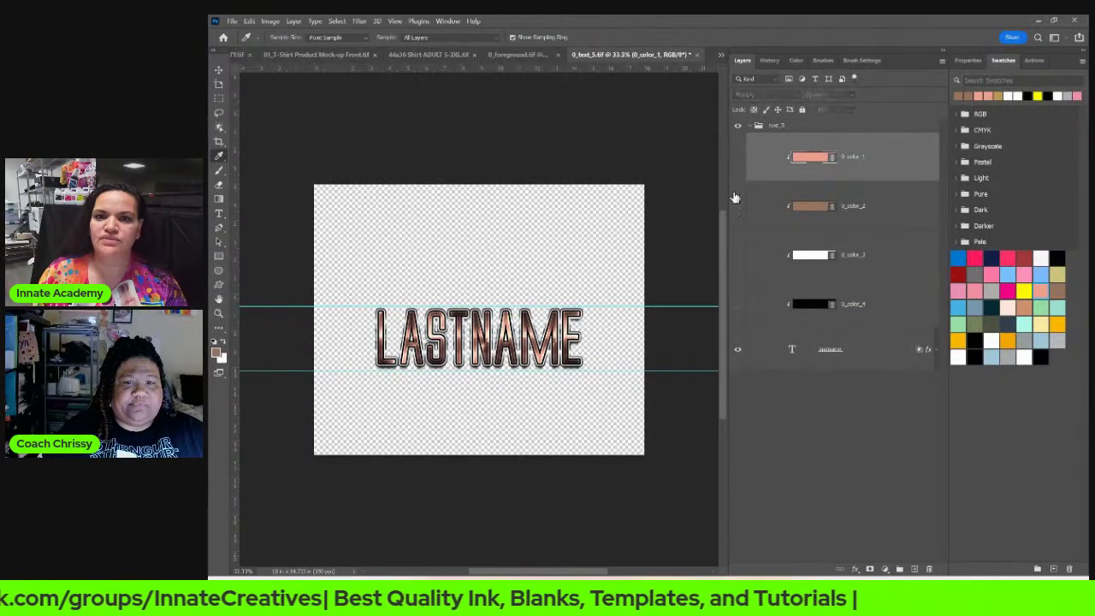
left_click(738, 157)
left_click(738, 208)
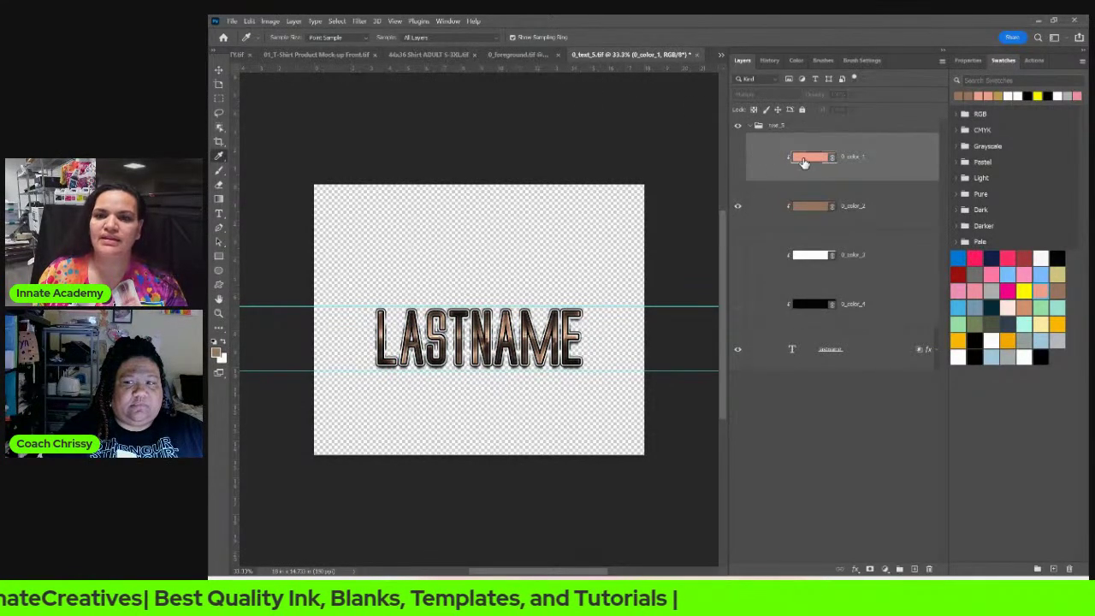
left_click(737, 157)
left_click(738, 208)
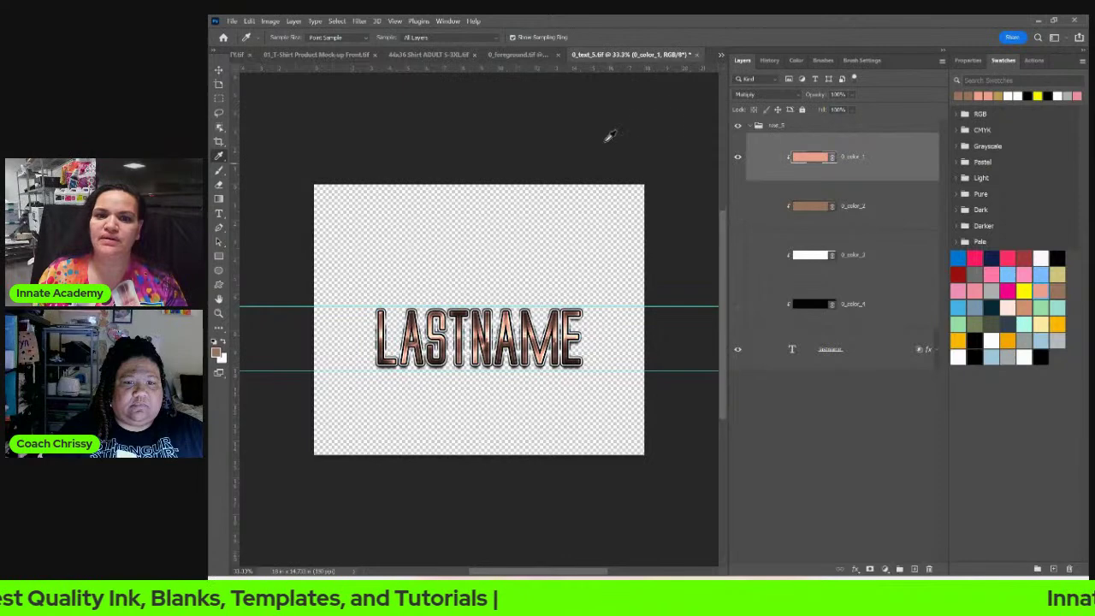
Step: Try the Dissolve and Normal blend modes on the 0_color_1 layer
left_click(788, 96)
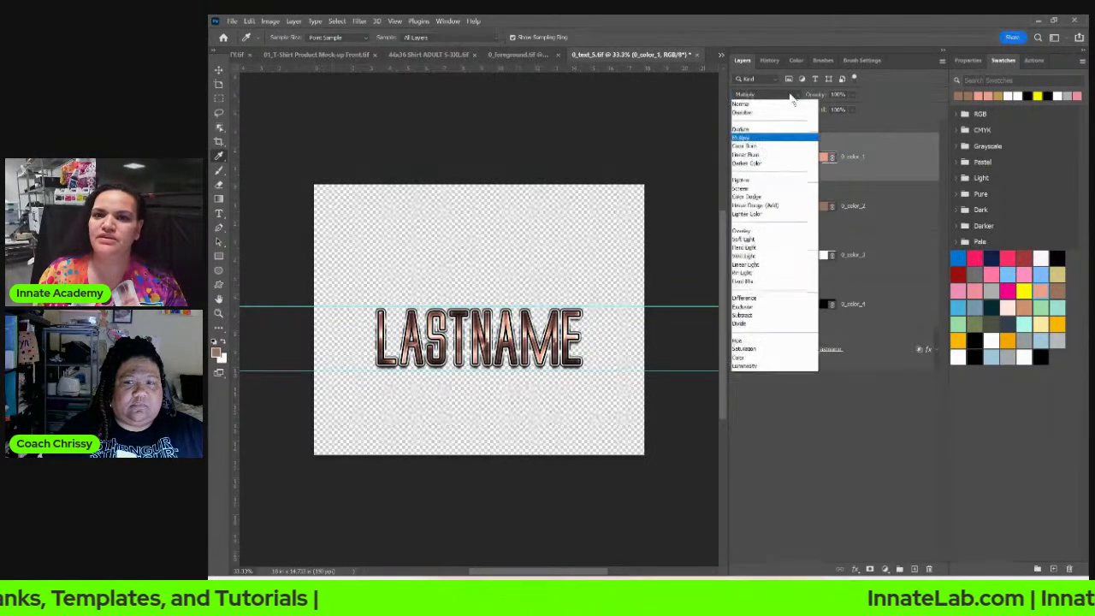
left_click(788, 111)
left_click(784, 95)
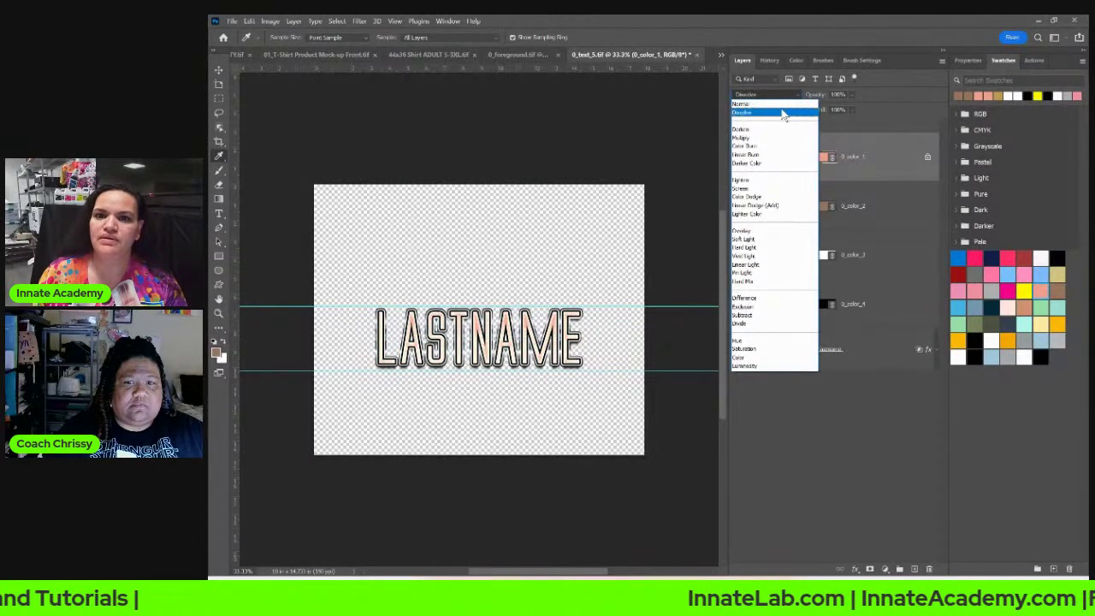
left_click(782, 105)
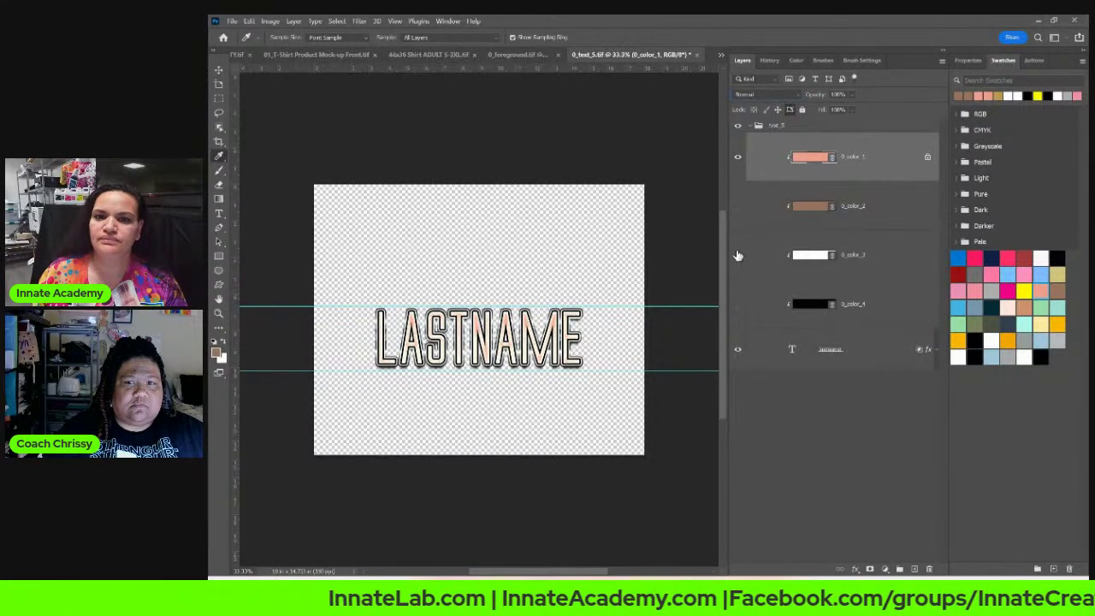
Step: Try the Color Overlay effect in the lastname text layer's style, then turn it off again and accept the settings
double_click(927, 355)
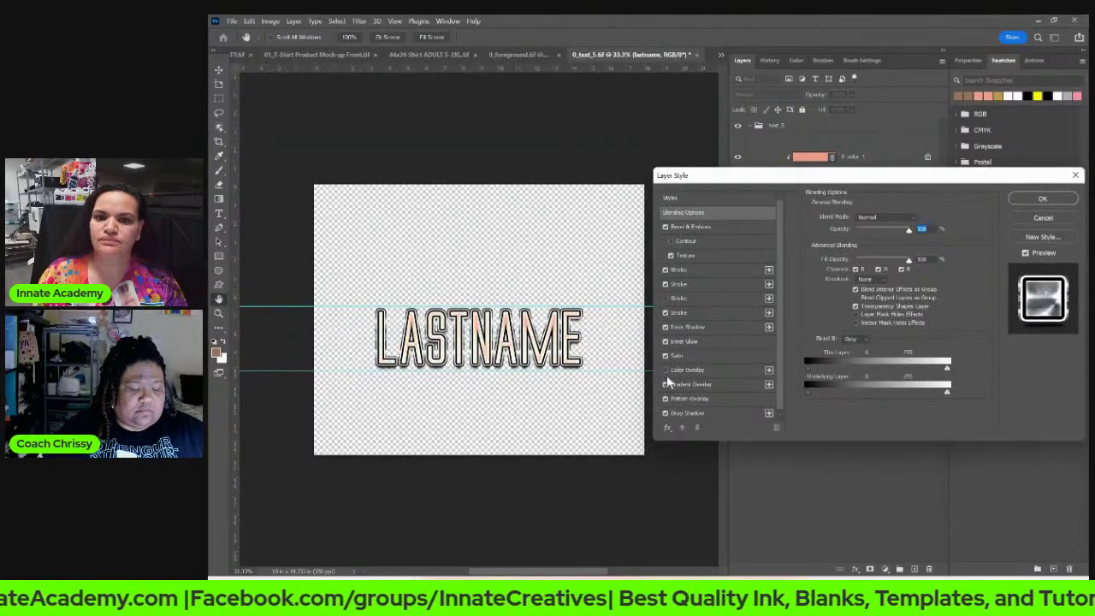
left_click(665, 373)
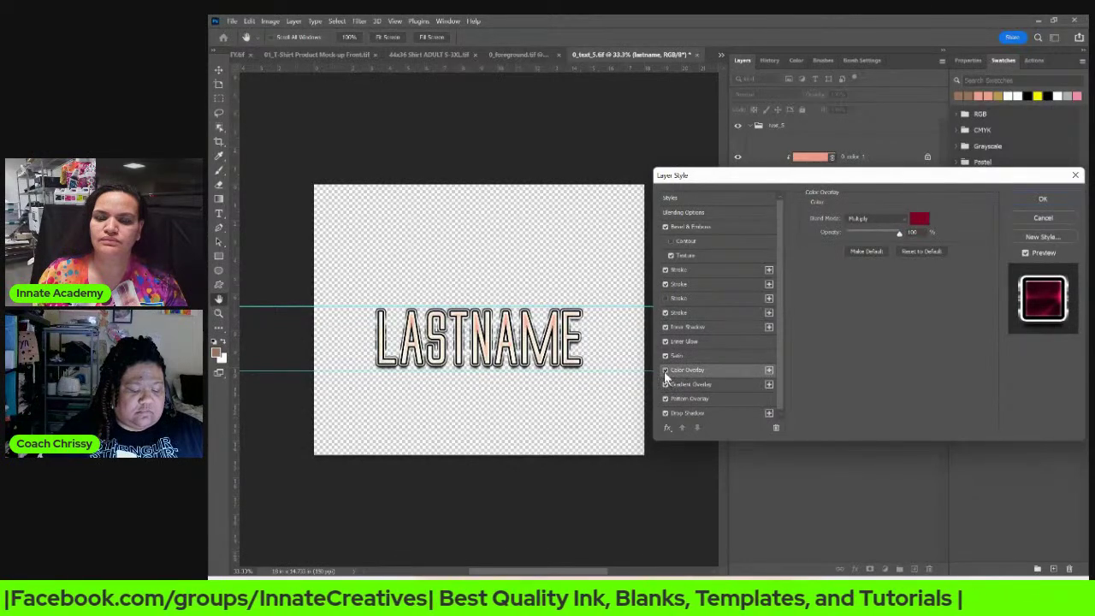
left_click(666, 371)
left_click(1041, 199)
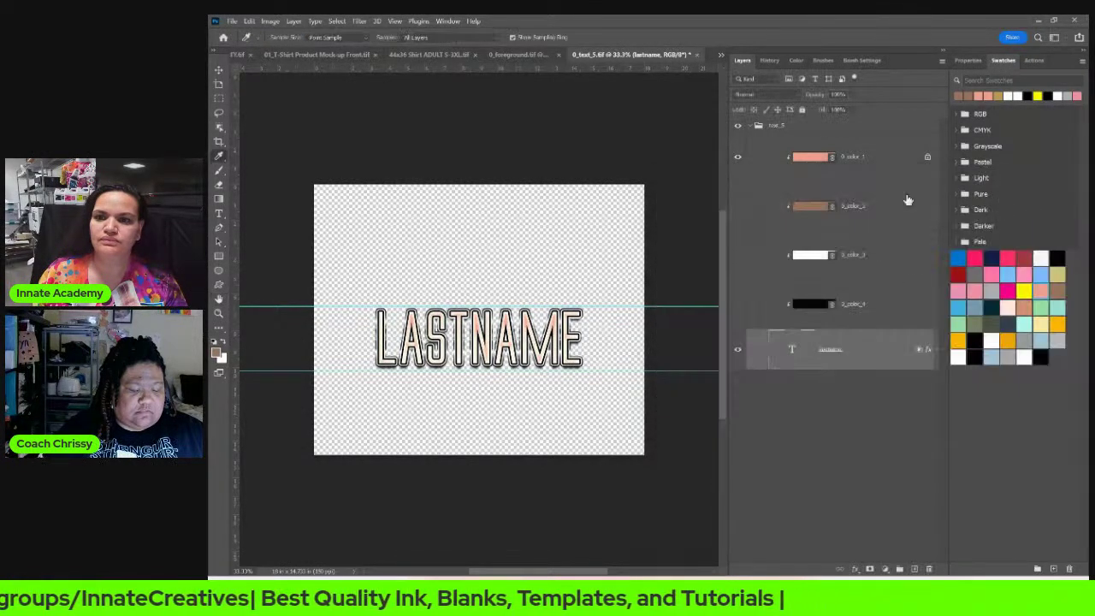
Step: Enable Layer Mask Hides Effects and Vector Mask Hides Effects in the lastname text layer's blending options
double_click(924, 354)
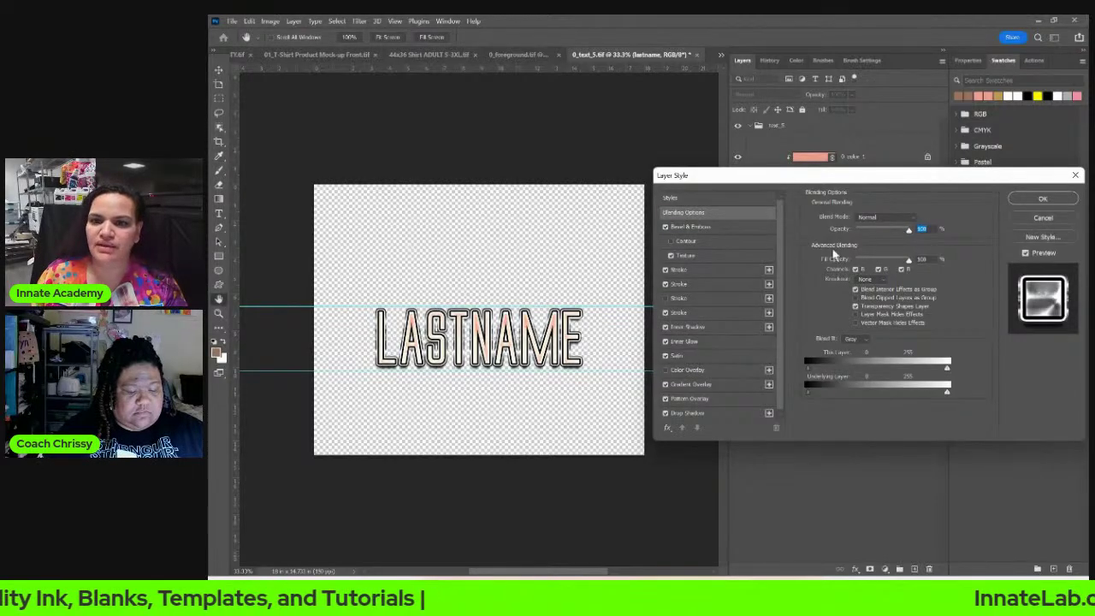
left_click(855, 312)
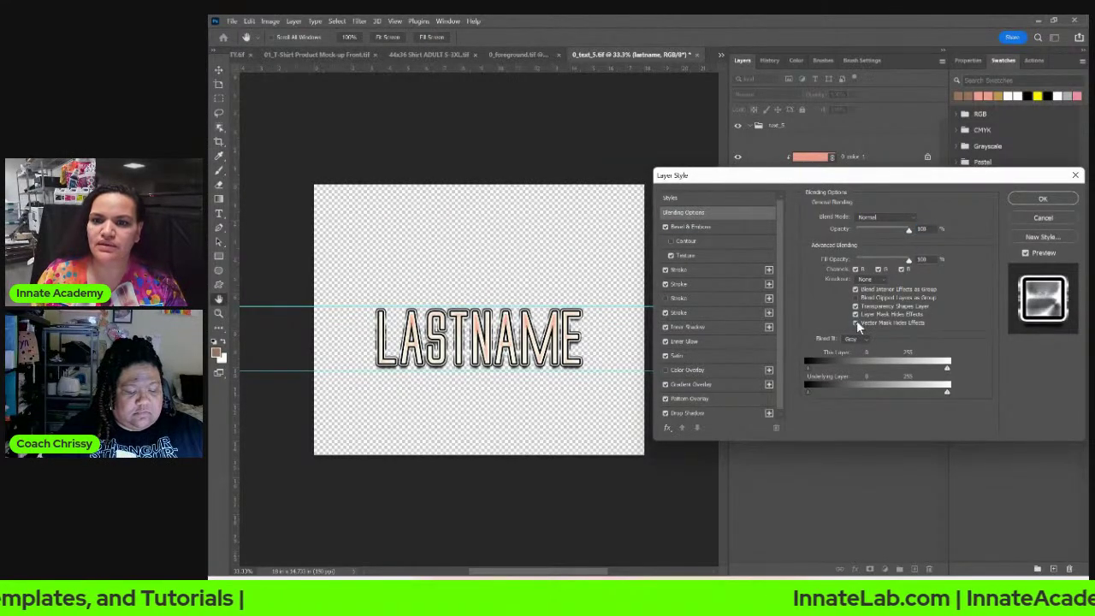
left_click(856, 323)
left_click(1043, 201)
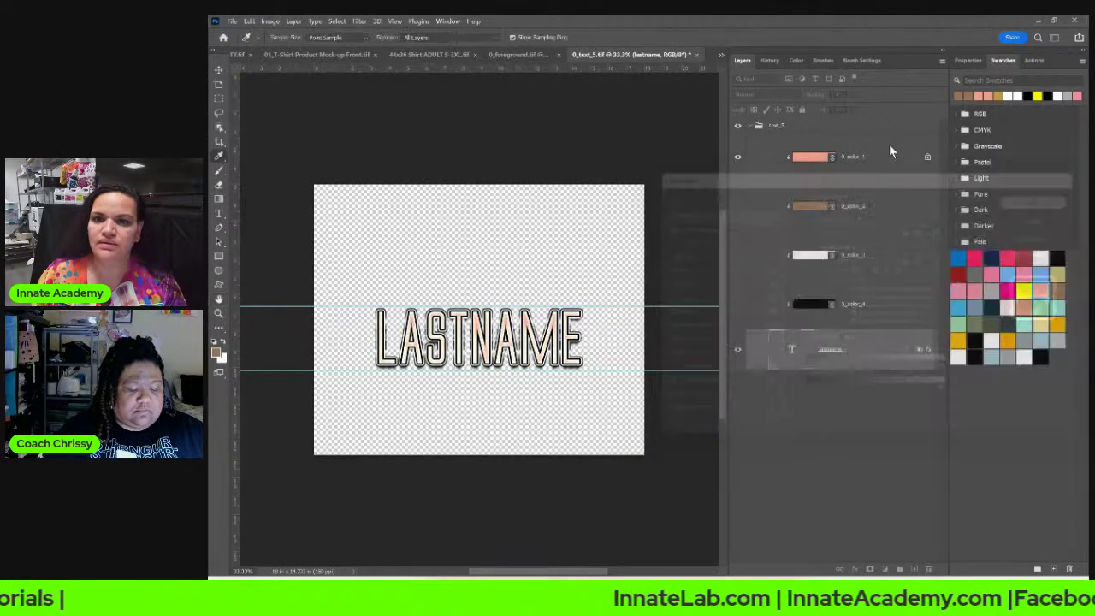
Step: Set the 0_color_1 layer's blend mode to Overlay, then save and close 0_text_5.tif
left_click(880, 157)
left_click(753, 92)
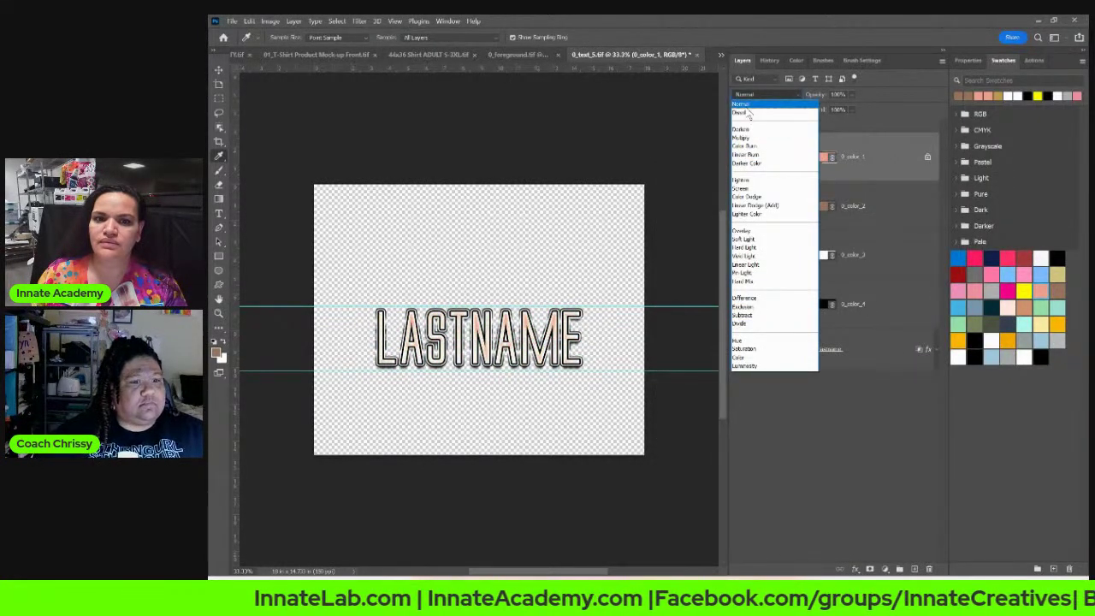
left_click(753, 231)
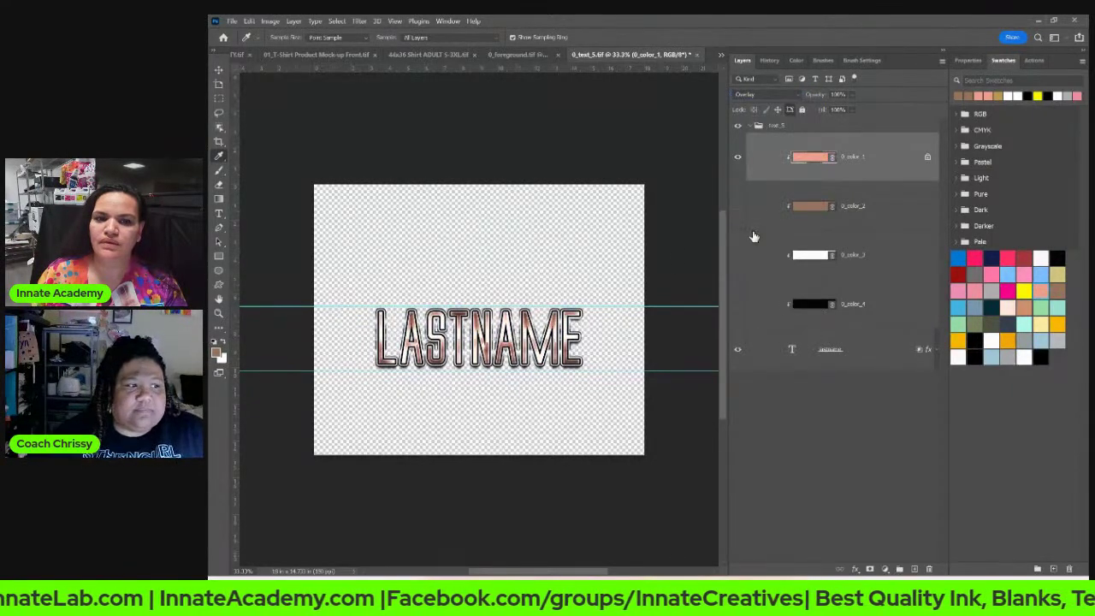
left_click(771, 404)
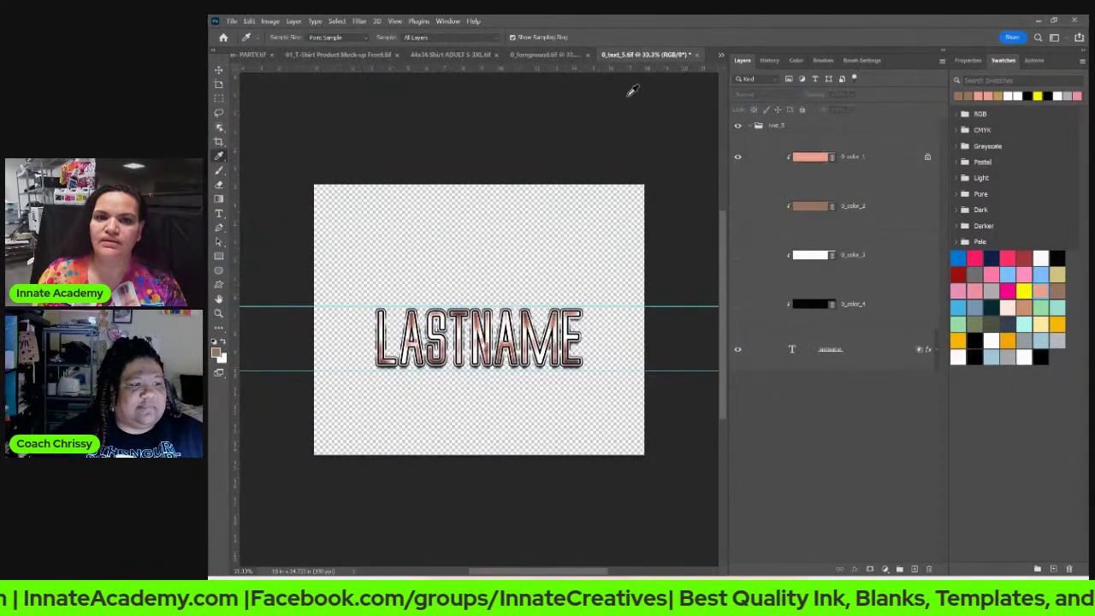
left_click(697, 54)
left_click(637, 240)
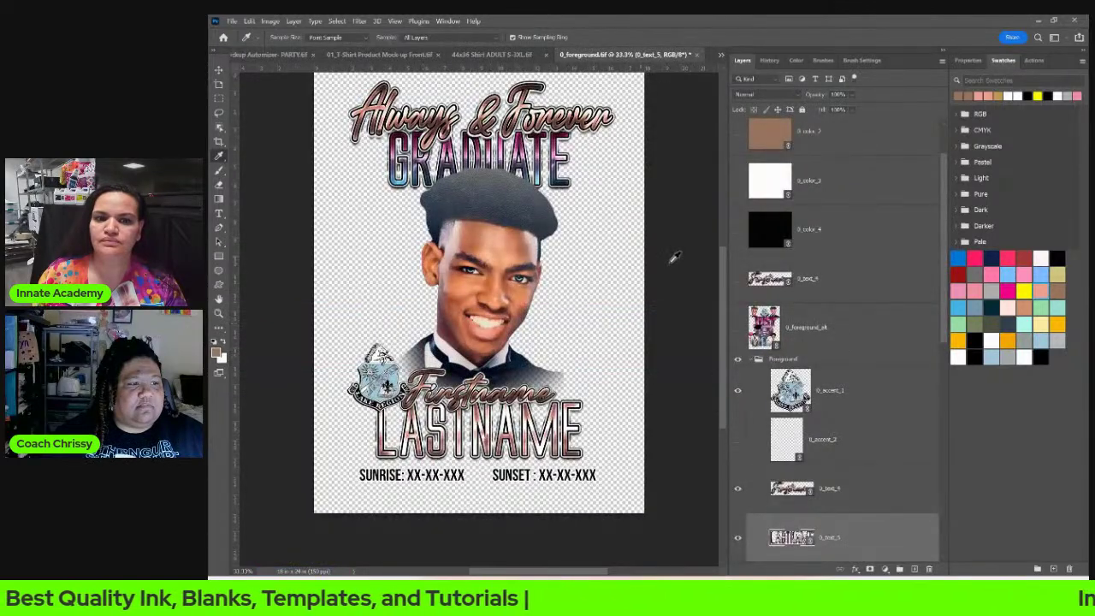
Step: Select the GRADUATE lettering's 0_text_2 layer with the Move tool and open its smart object
scroll(851, 419, "down", 3)
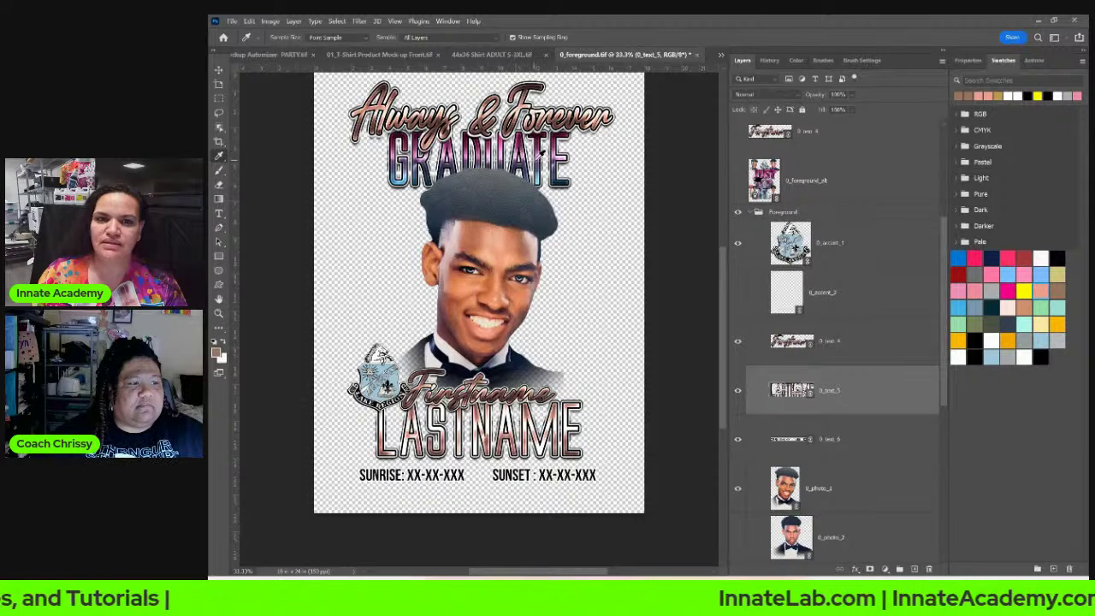
left_click(218, 71)
right_click(558, 174)
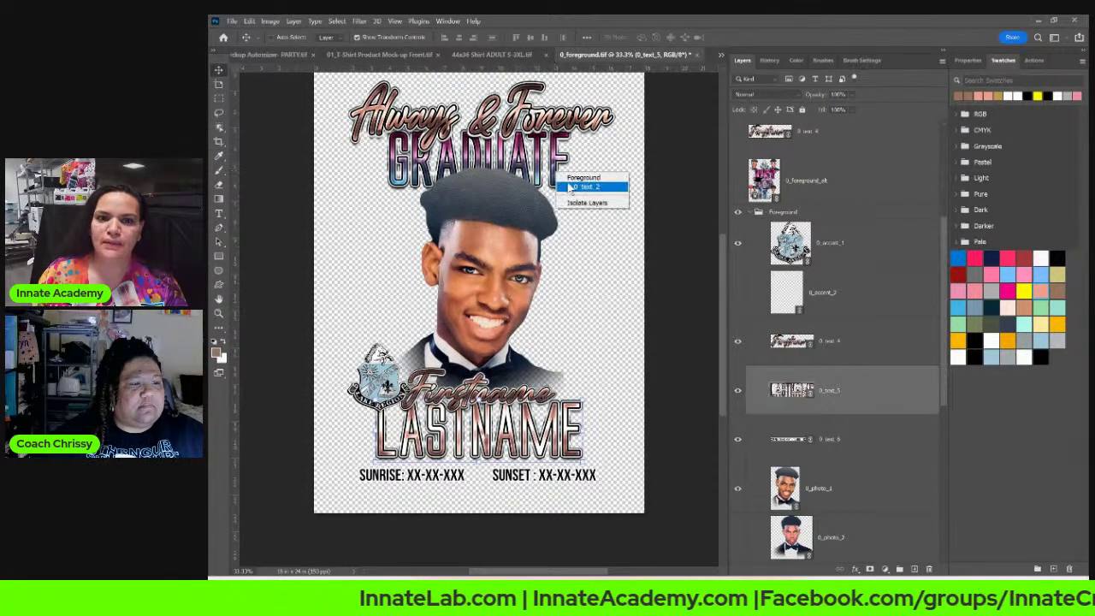
left_click(571, 187)
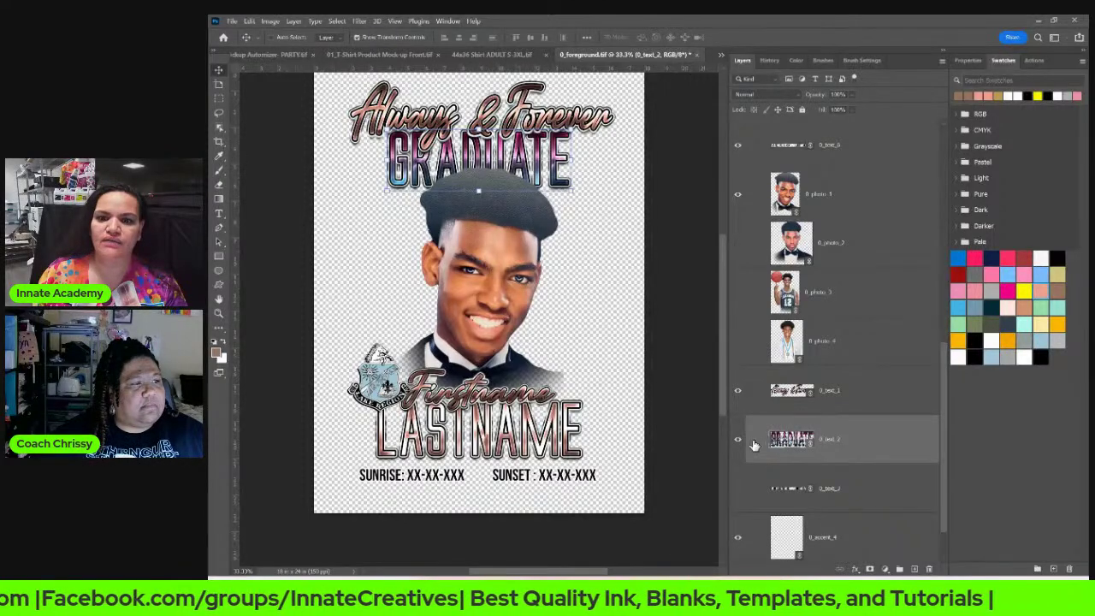
double_click(790, 440)
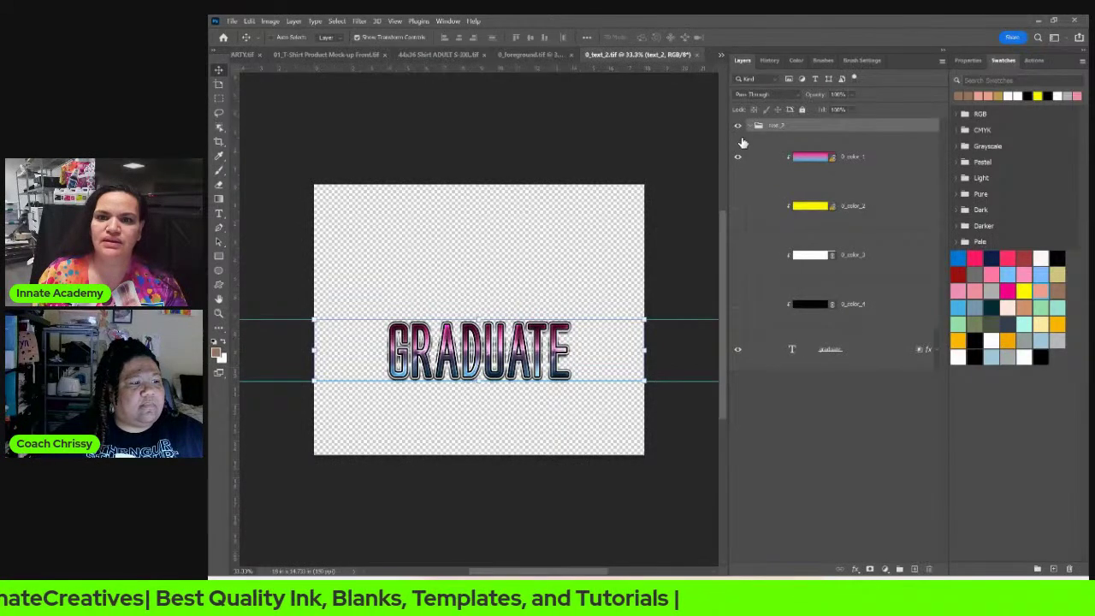
Step: Hide the graduate text layer, update all modified linked content, then save and close 0_text_2.tif
left_click(737, 349)
right_click(888, 161)
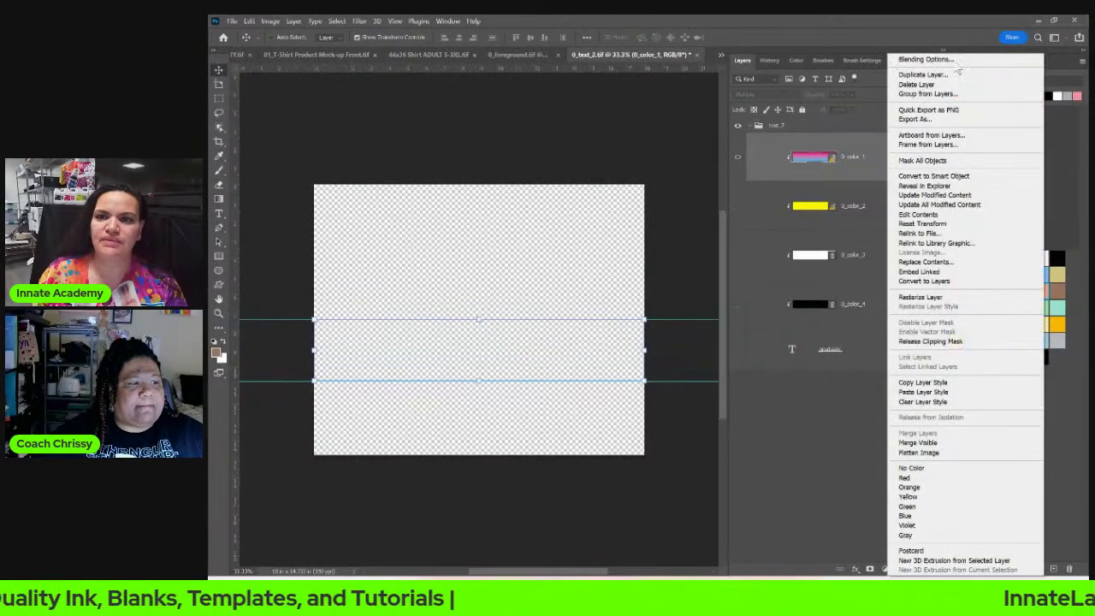
left_click(960, 206)
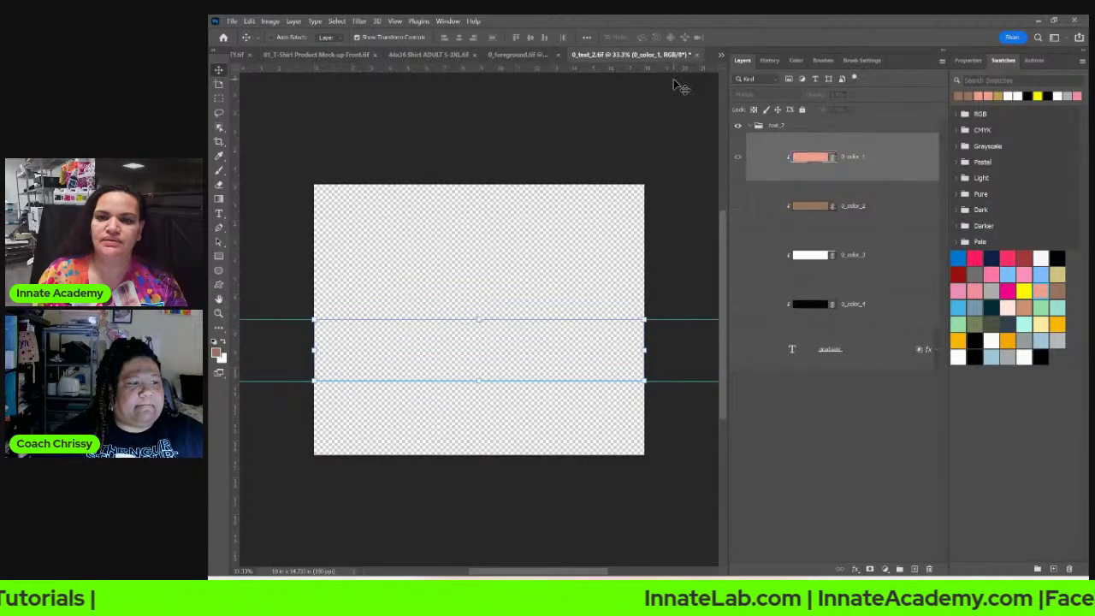
left_click(697, 56)
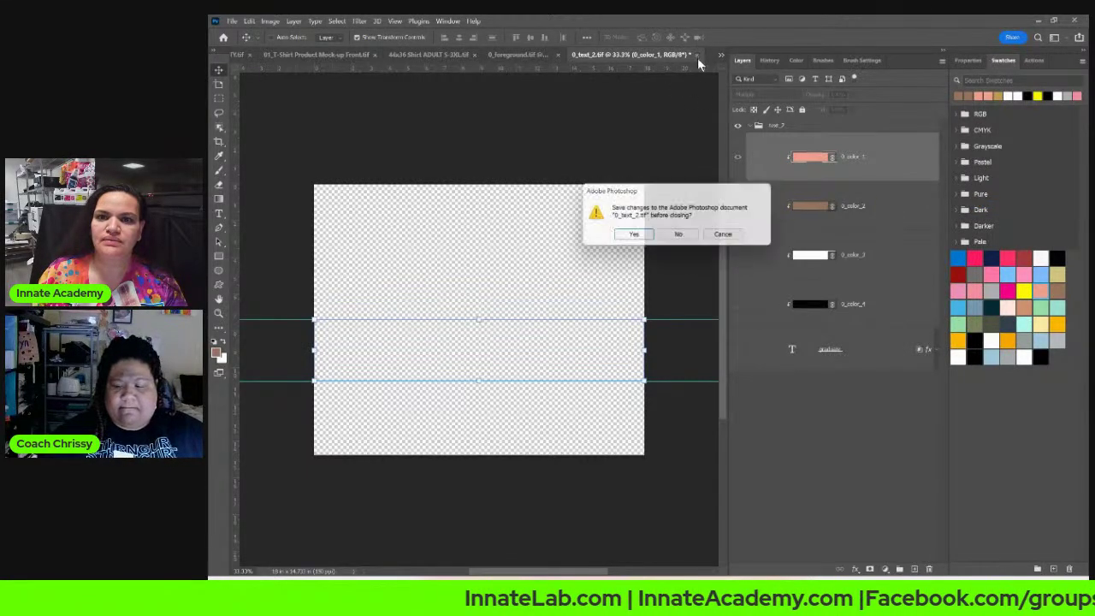
left_click(633, 237)
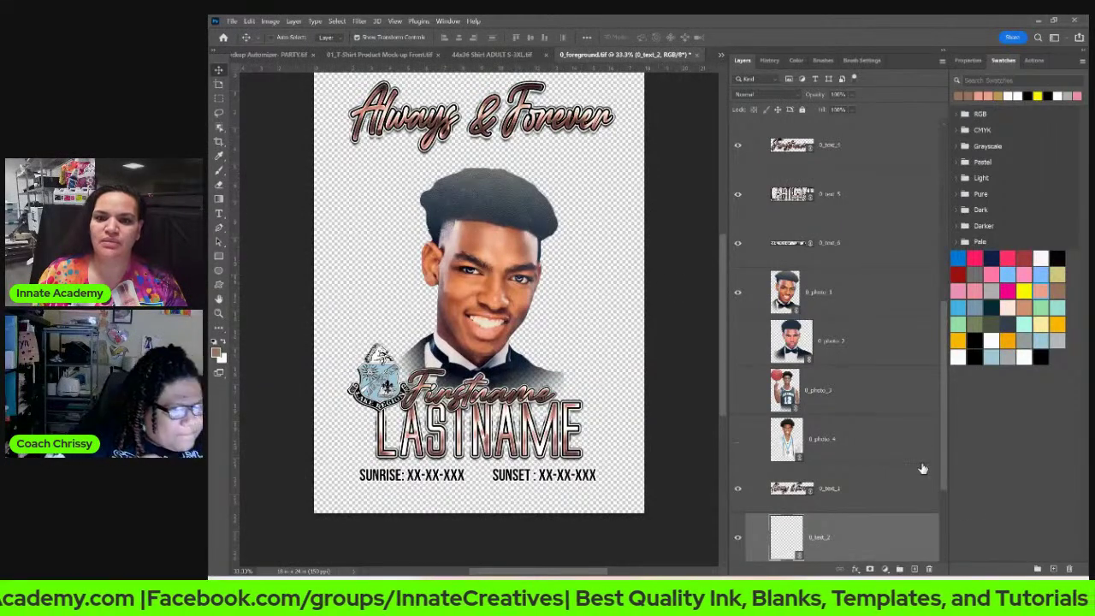
Step: Select the 0_text_6 layer holding the sunrise and sunset date line and open its smart object
scroll(839, 372, "down", 3)
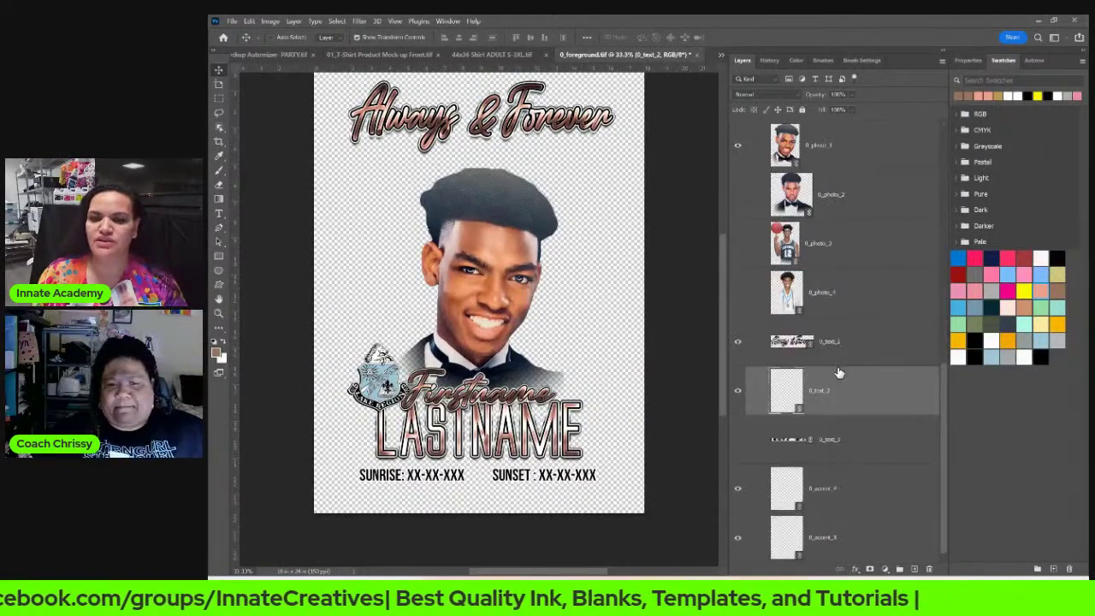
left_click(854, 295)
scroll(513, 281, "up", 1)
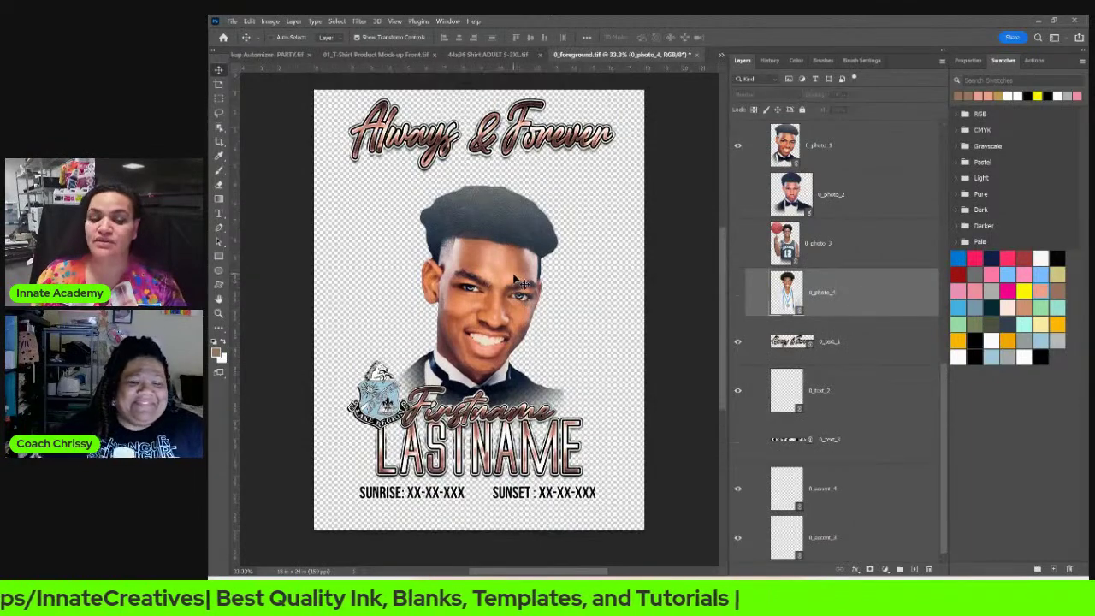
scroll(675, 291, "up", 1)
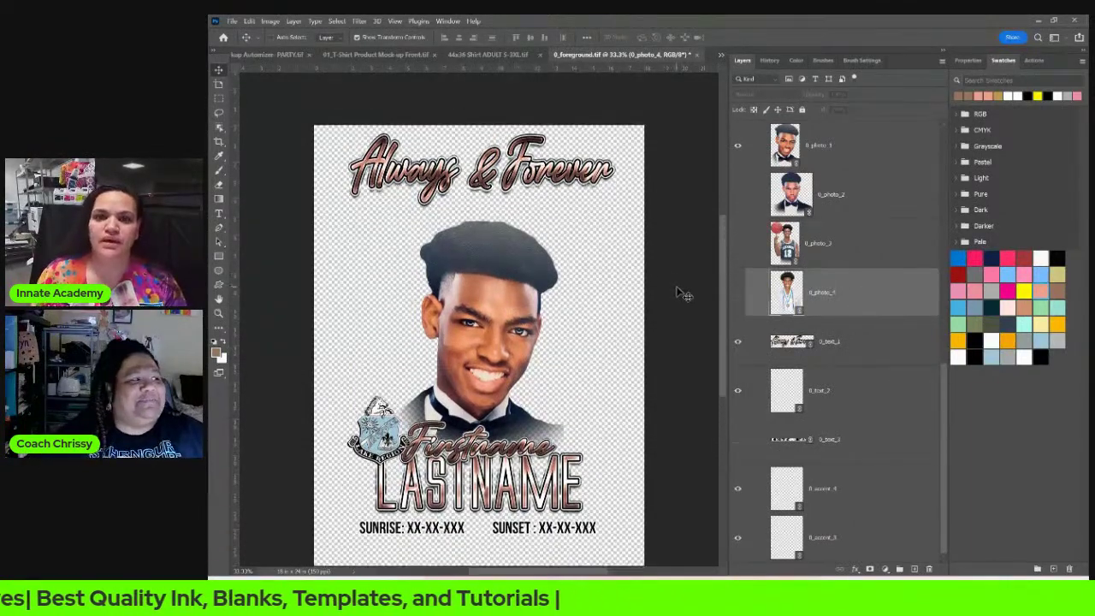
scroll(689, 291, "down", 3)
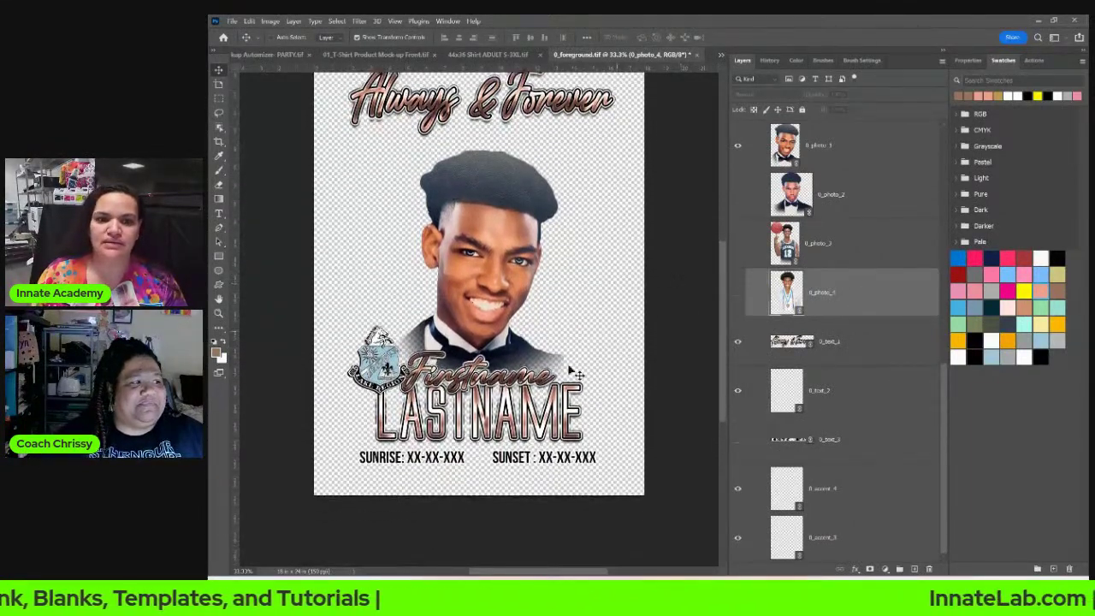
right_click(528, 463)
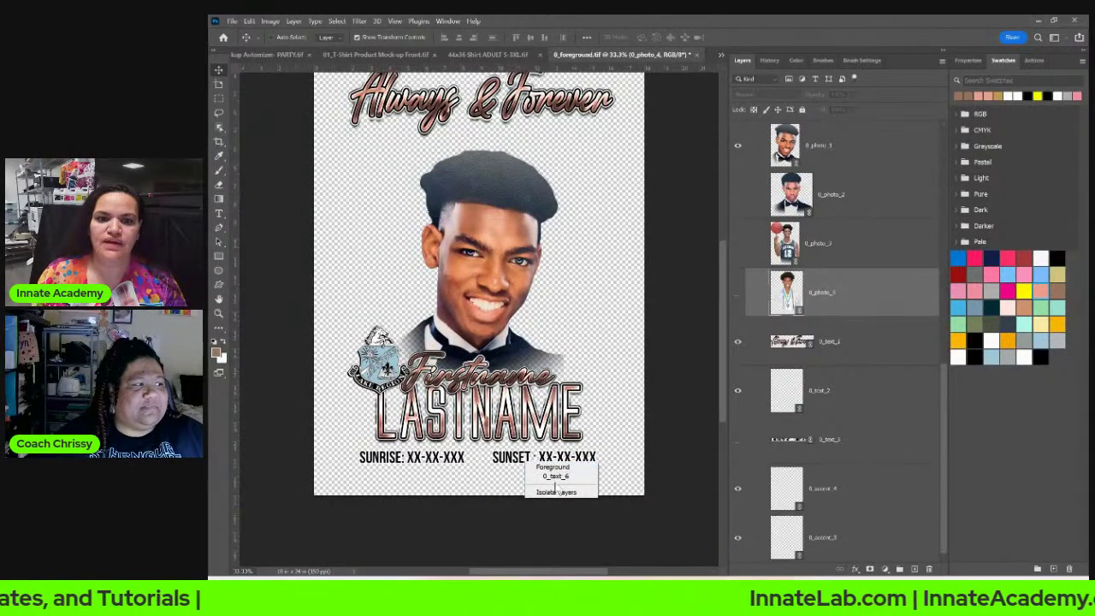
left_click(552, 476)
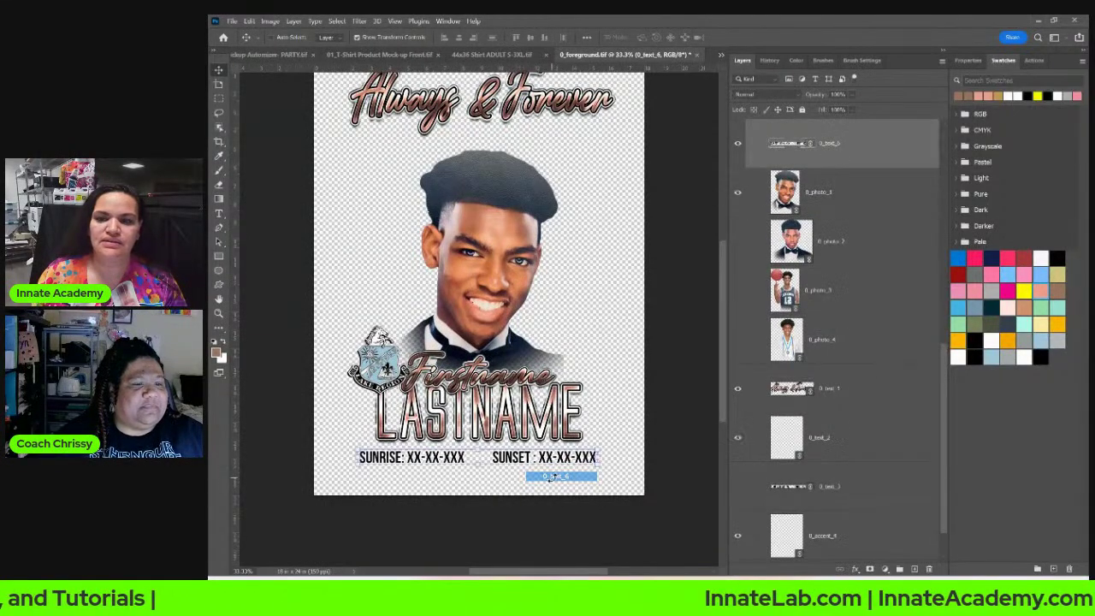
double_click(787, 144)
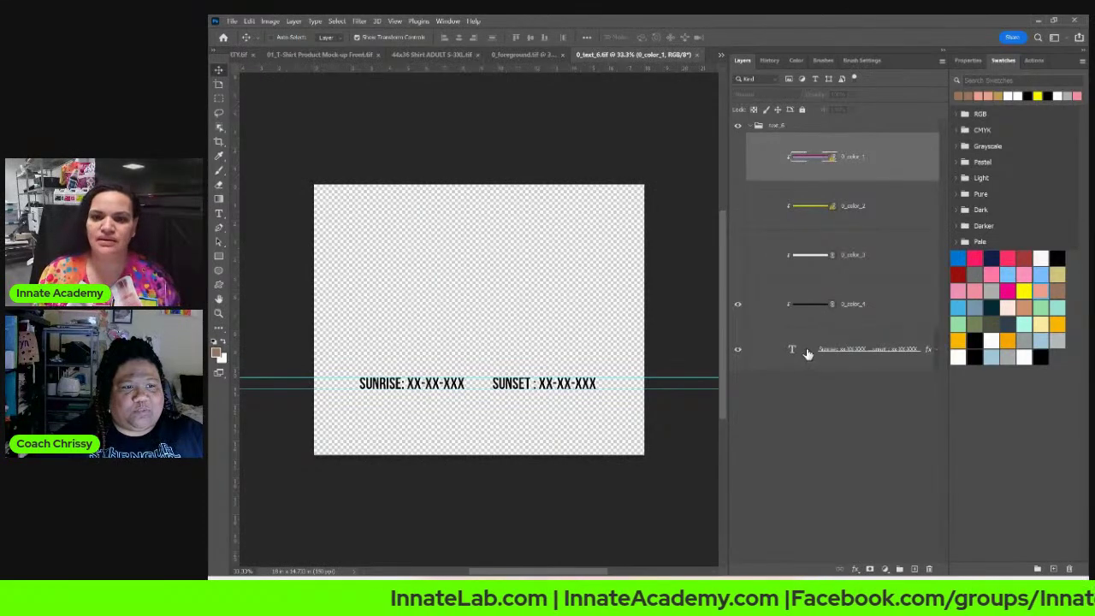
Step: Update all modified linked content in 0_text_6.tif so its color layers use the new colors
double_click(792, 351)
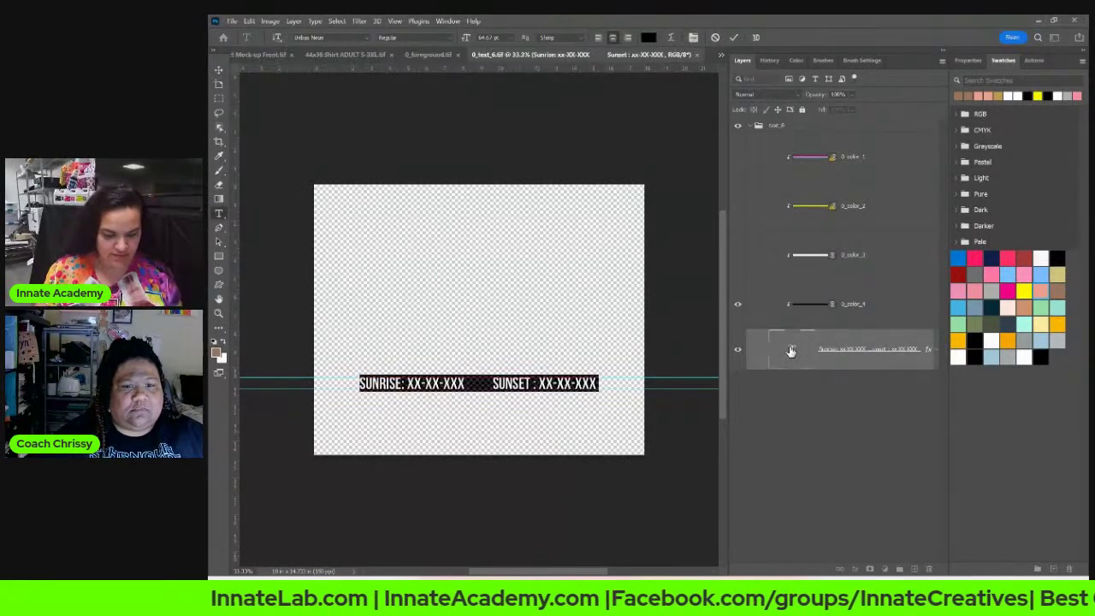
left_click(881, 161)
right_click(881, 161)
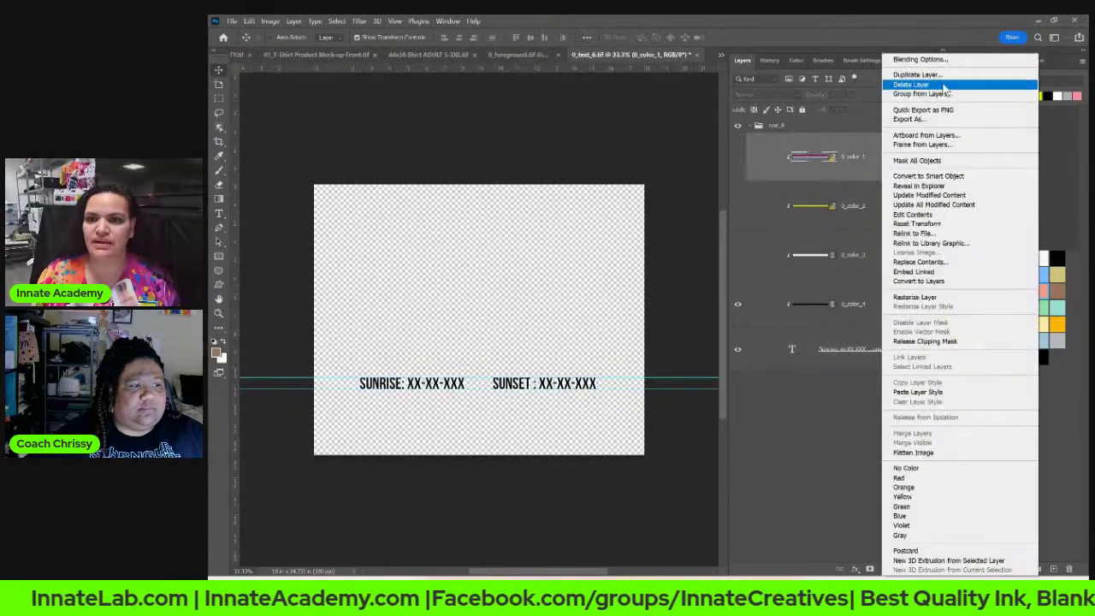
left_click(962, 216)
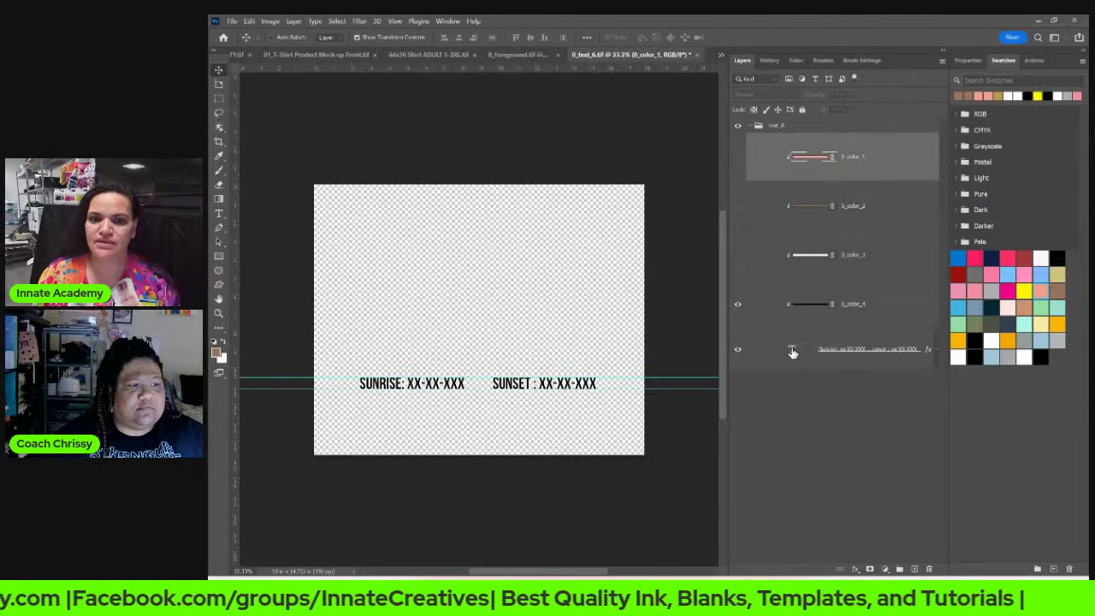
Step: Try the salmon pink 0_color_1 and brown 0_color_2 layers on the sunrise and sunset text
left_click(792, 348)
left_click(740, 161)
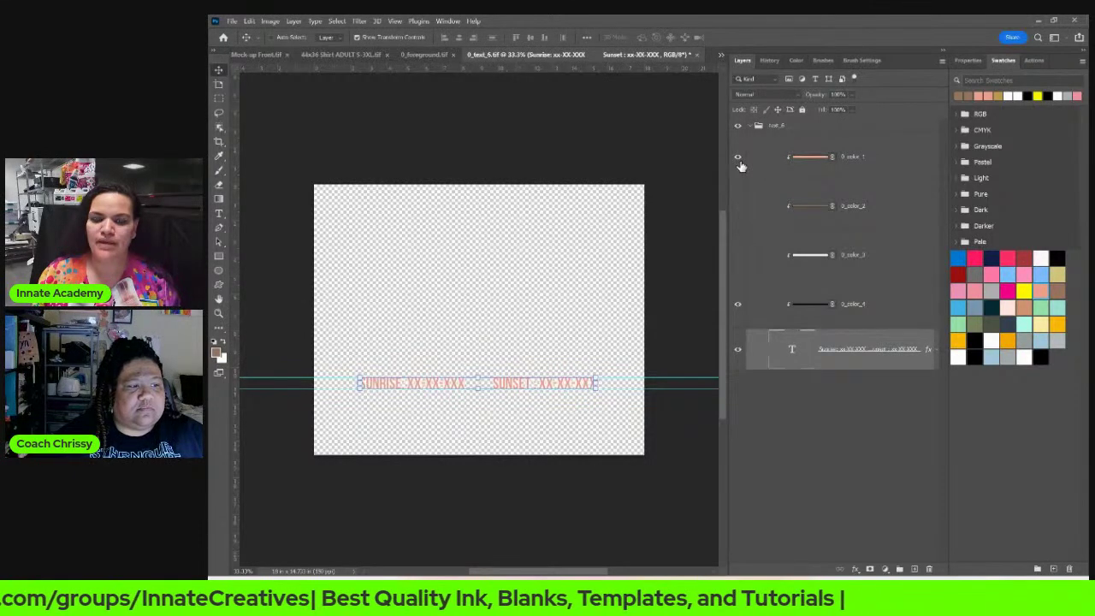
left_click(741, 163)
left_click(737, 207)
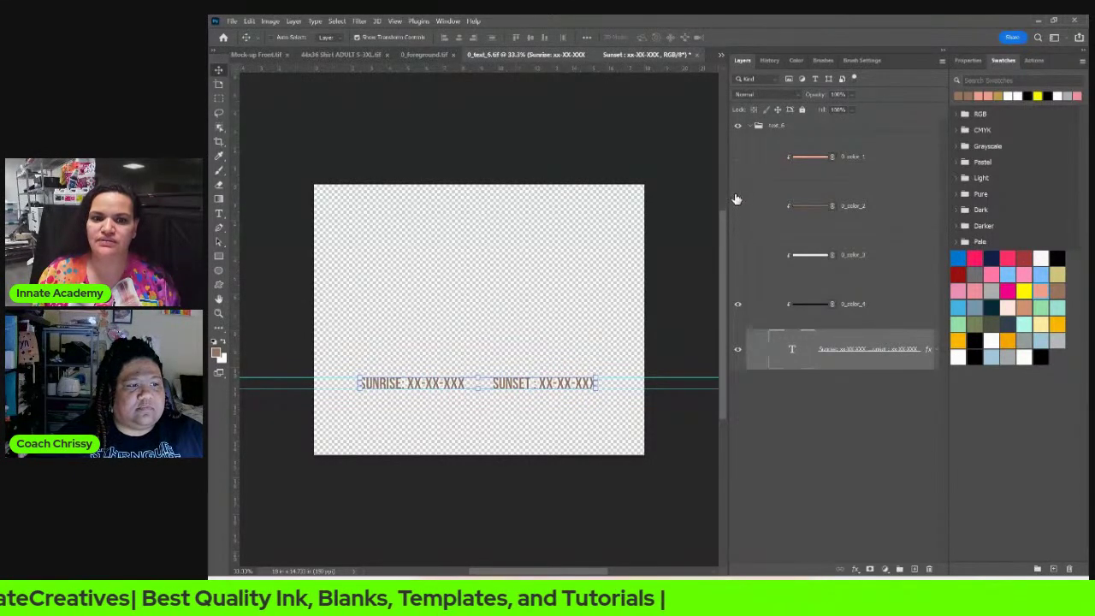
left_click(737, 205)
left_click(736, 207)
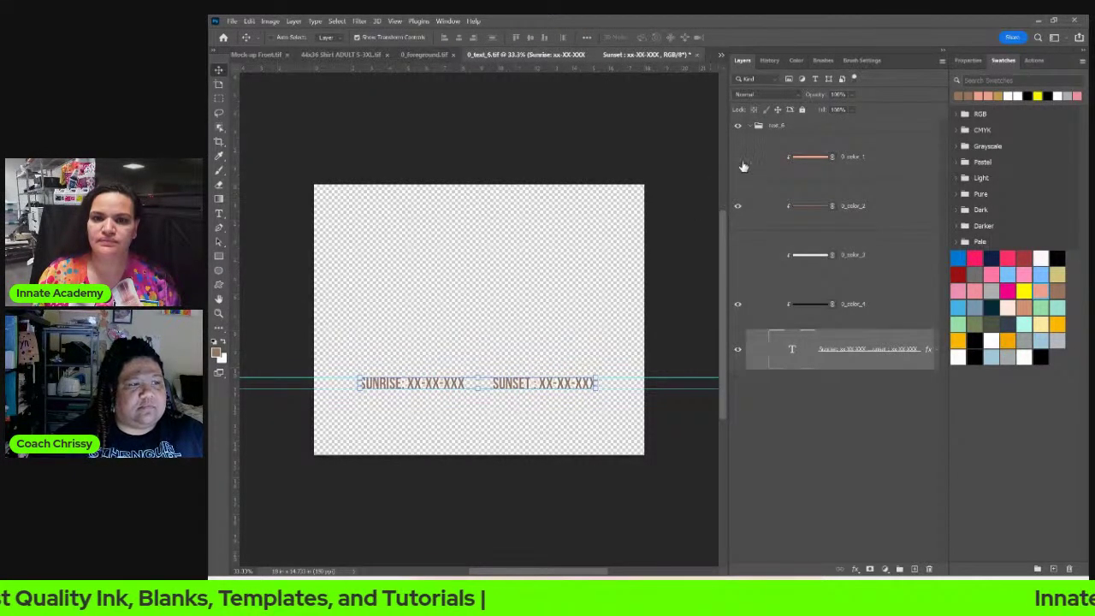
left_click(740, 159)
left_click(742, 207)
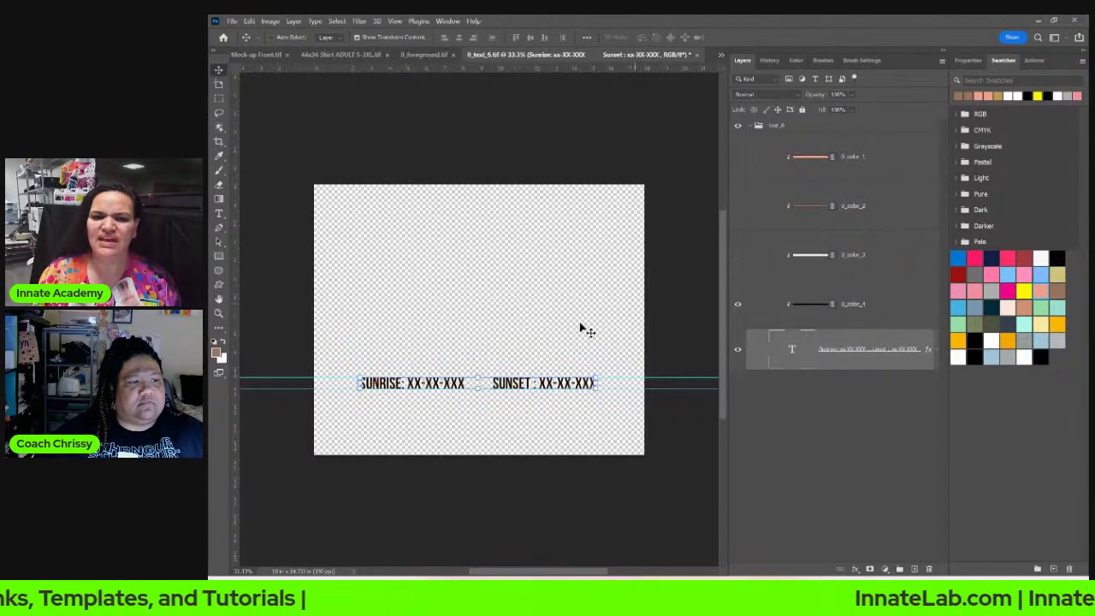
Step: Replace the sunrise and sunset text with "EST. 2022", then save and close 0_text_6.tif
double_click(795, 353)
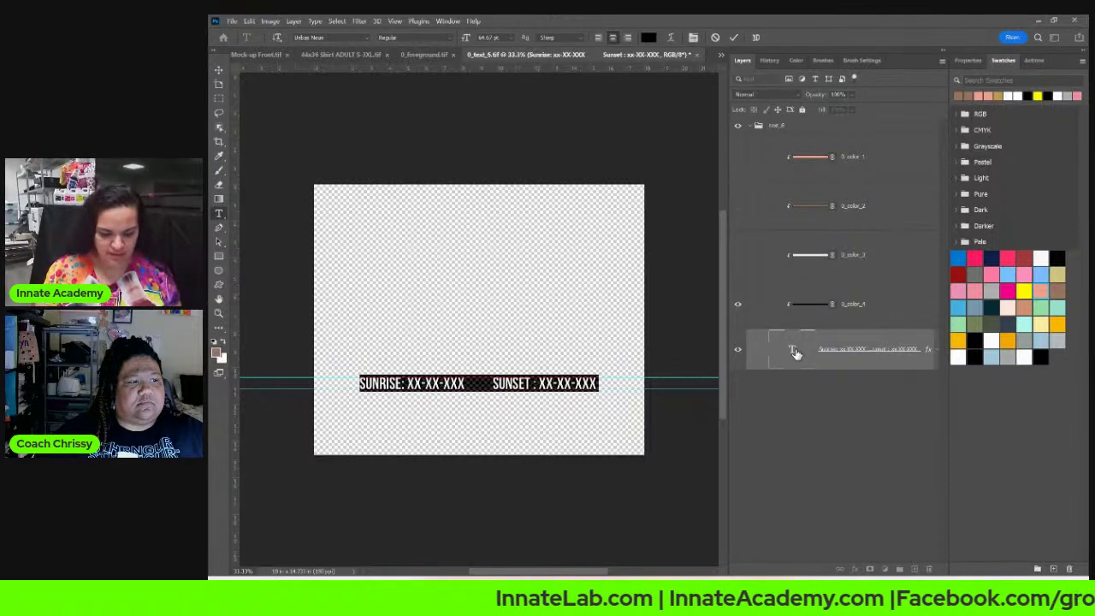
key("BackSpace")
type("EST")
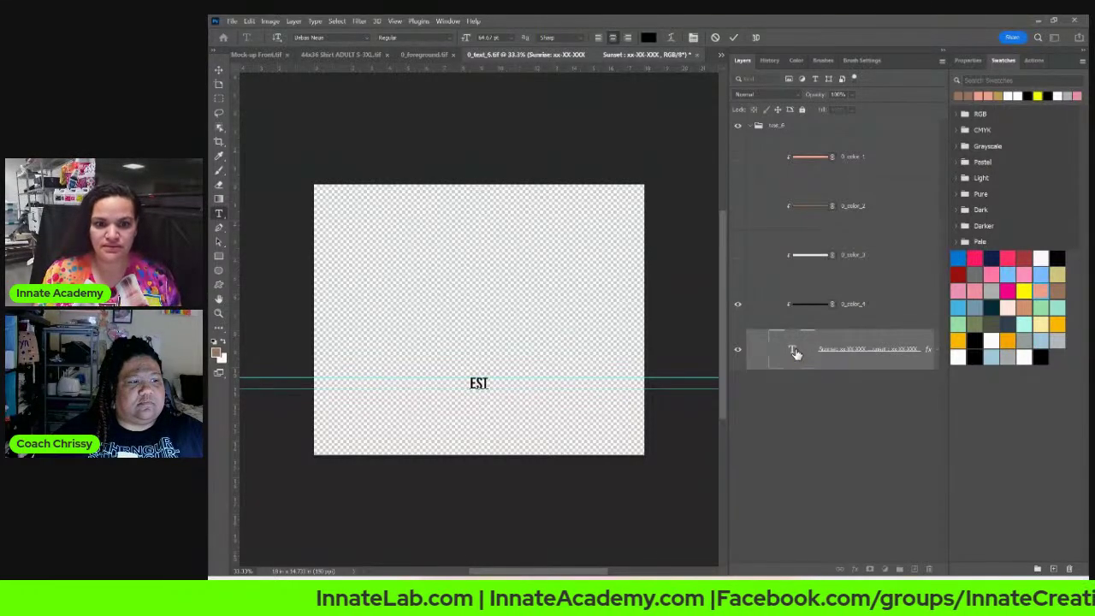
type(". 2022")
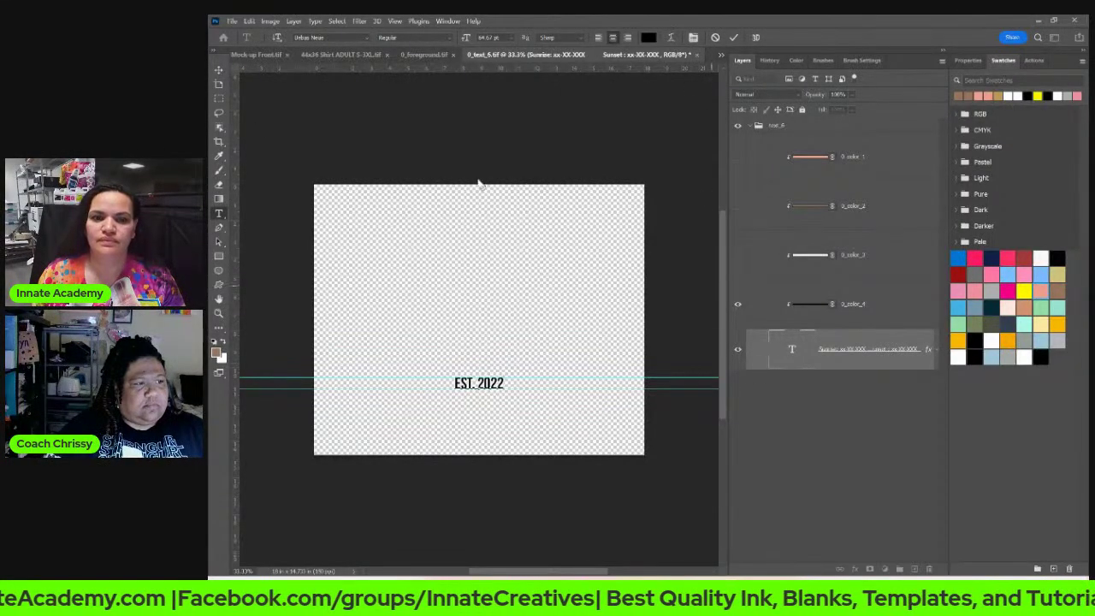
left_click(218, 71)
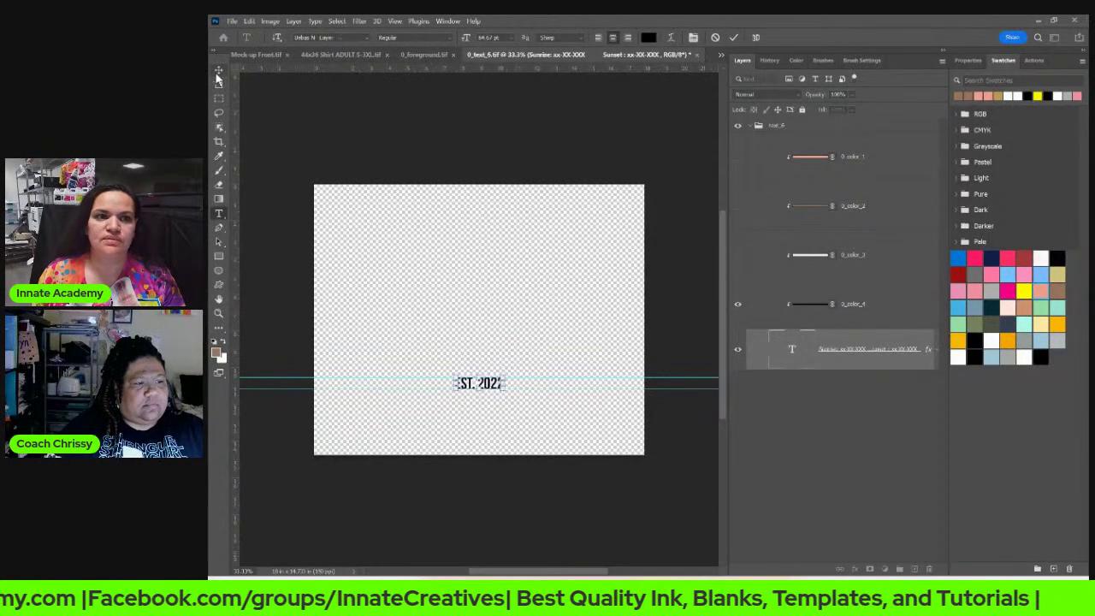
left_click(699, 55)
left_click(640, 235)
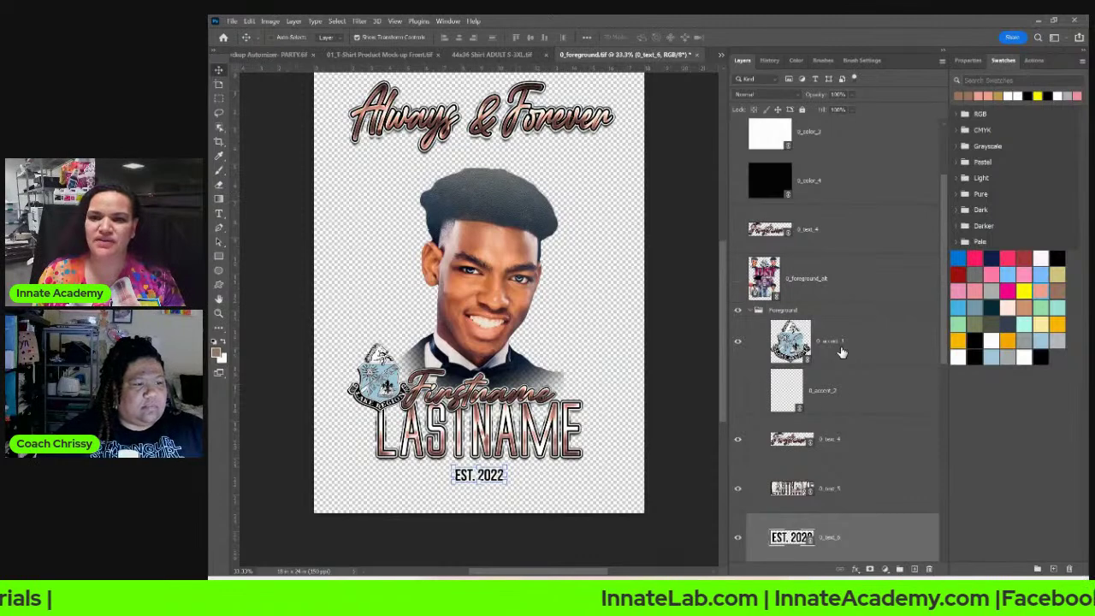
Step: Select the LASTNAME lettering's 0_text_5 layer and open its smart object
scroll(840, 376, "down", 2)
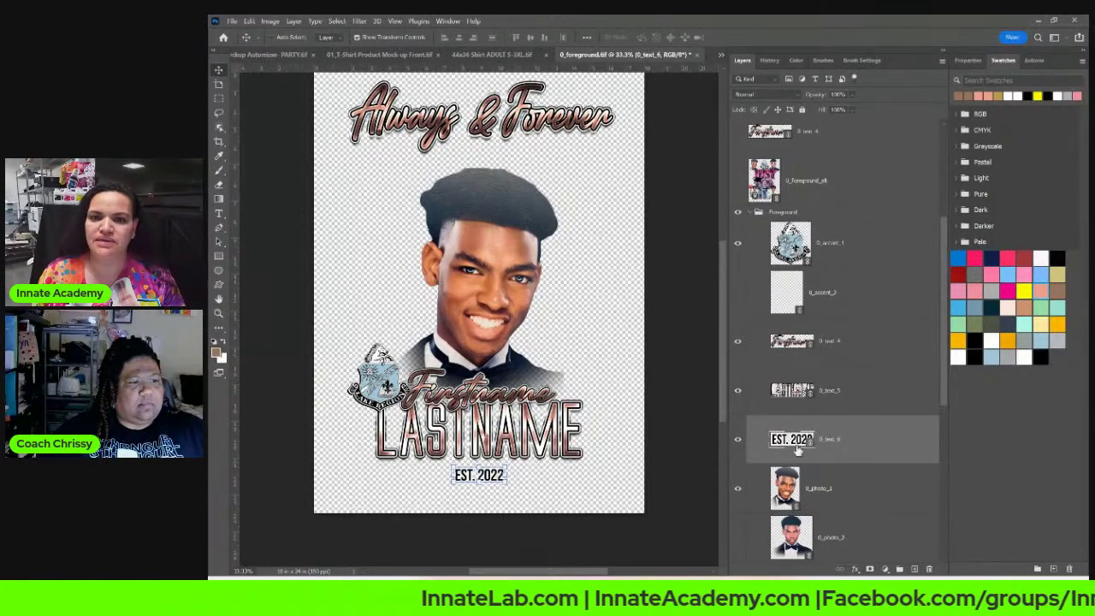
left_click(796, 392)
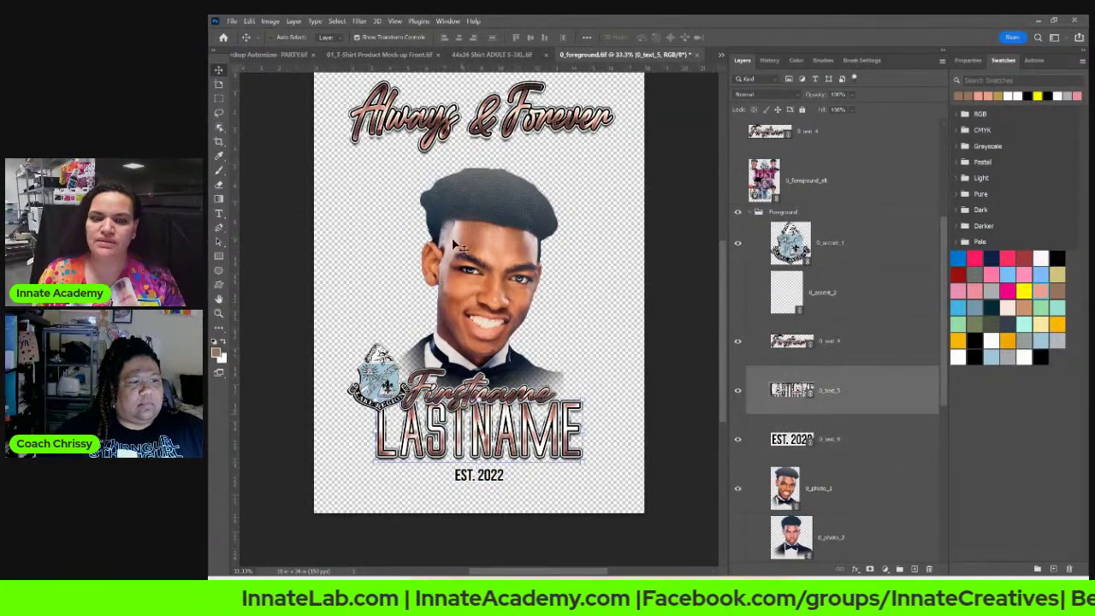
double_click(792, 391)
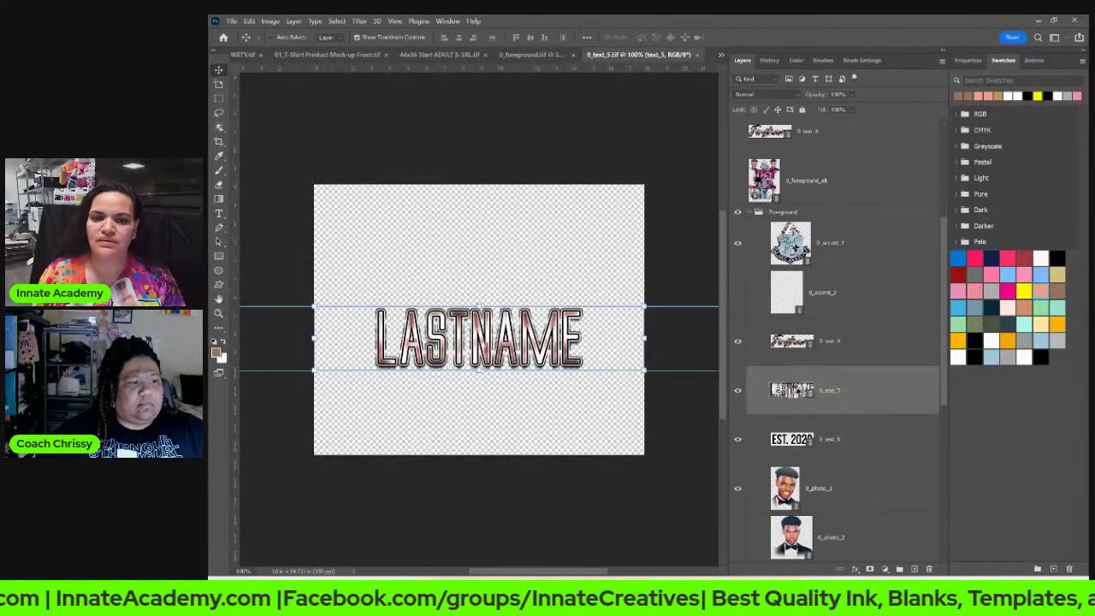
Step: Leave only the white 0_color_3 fill visible on the LASTNAME lettering, then save and close 0_text_5.tif
left_click(737, 304)
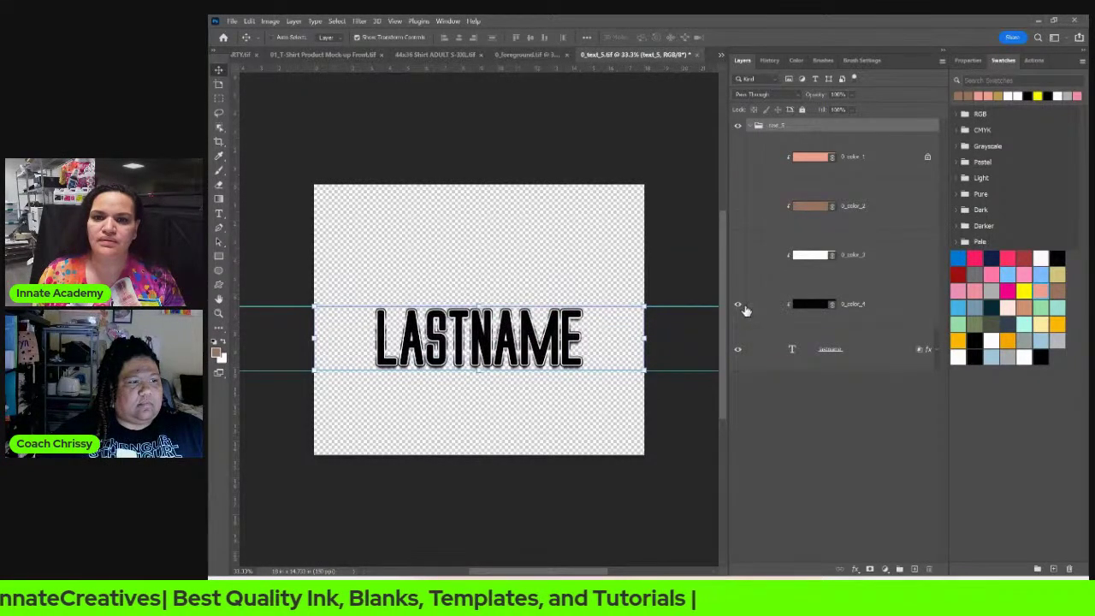
left_click(740, 257)
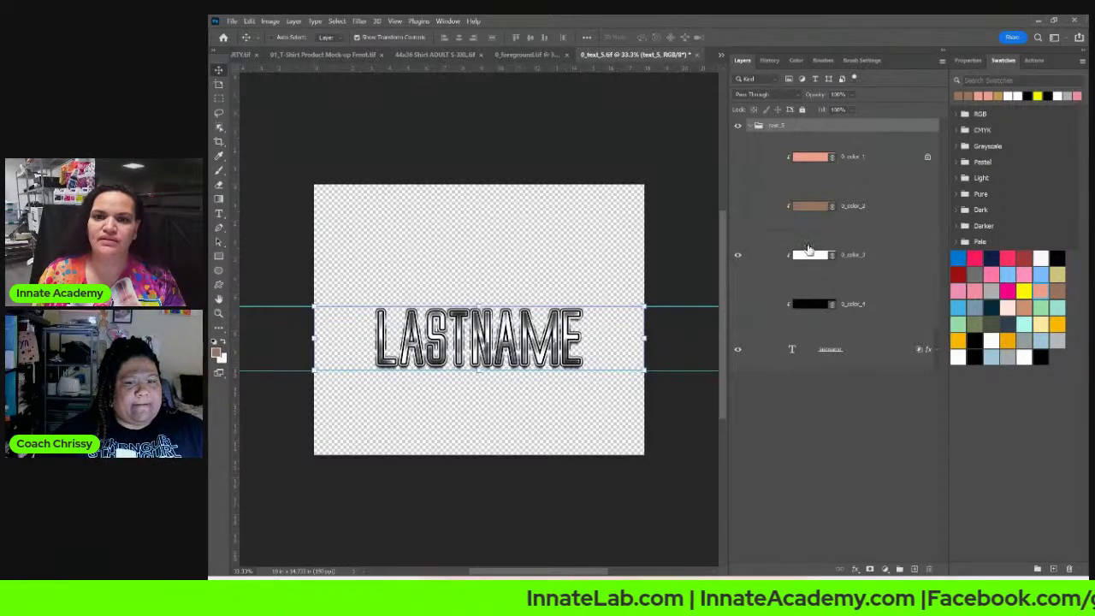
left_click(693, 58)
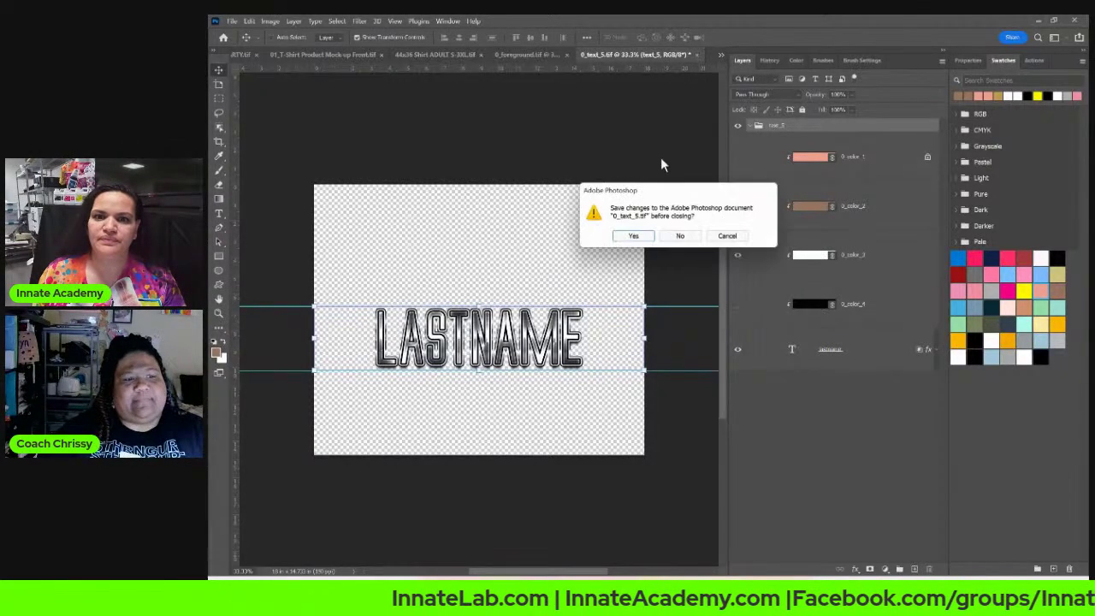
left_click(632, 237)
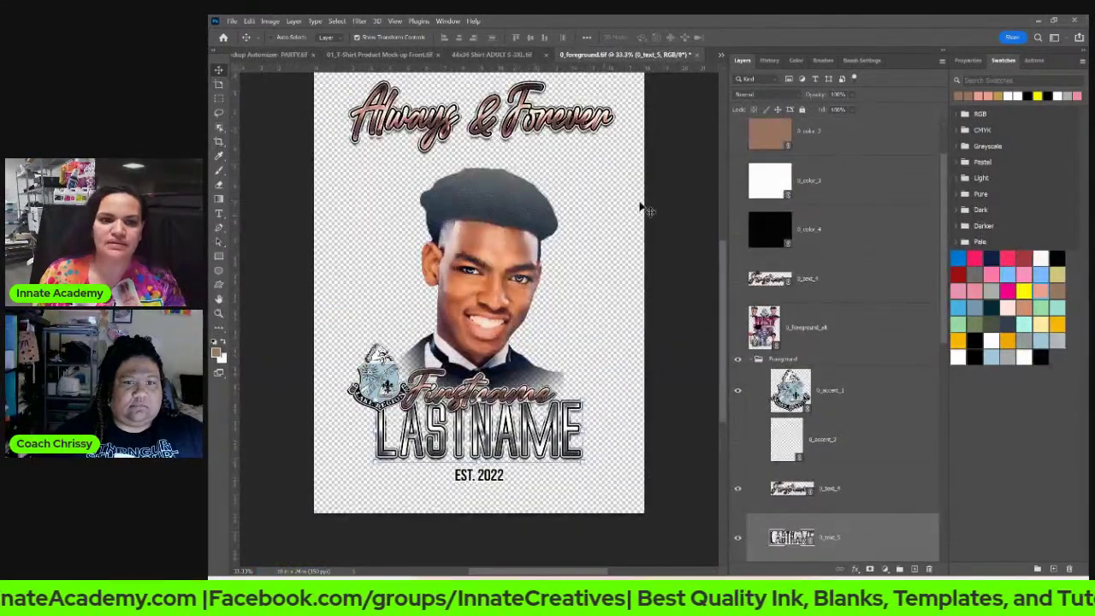
Step: Select the portrait's 0_photo_1 layer and open its smart object
right_click(520, 293)
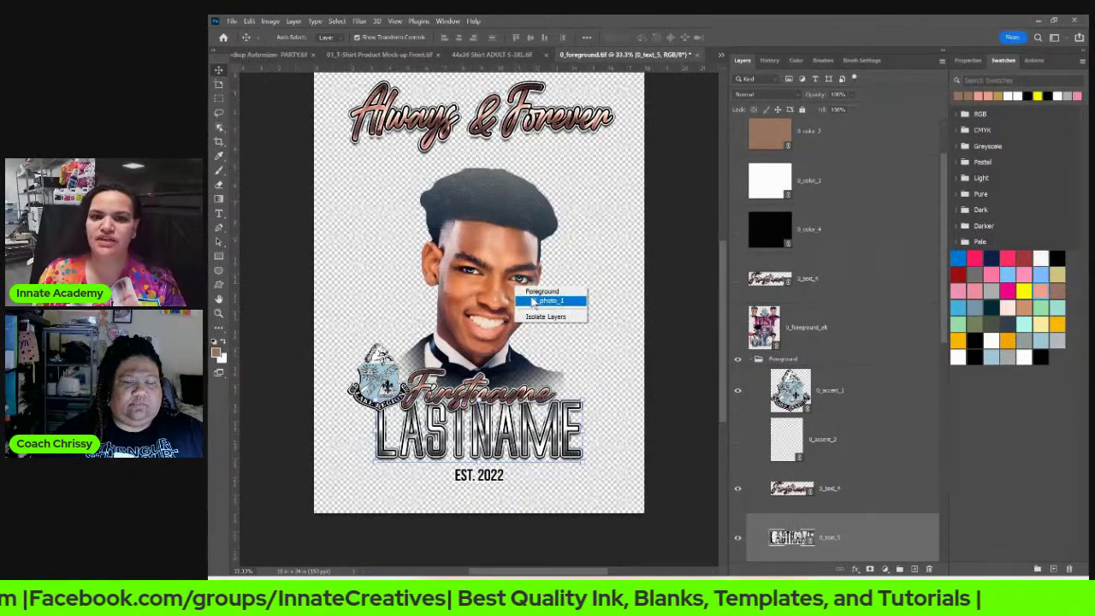
left_click(539, 300)
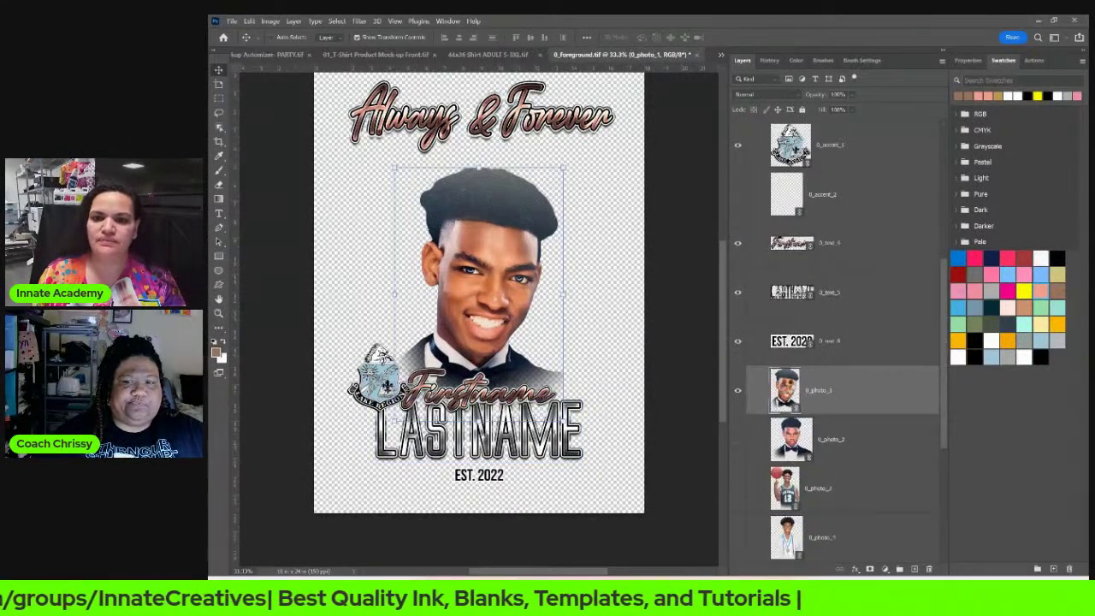
double_click(785, 390)
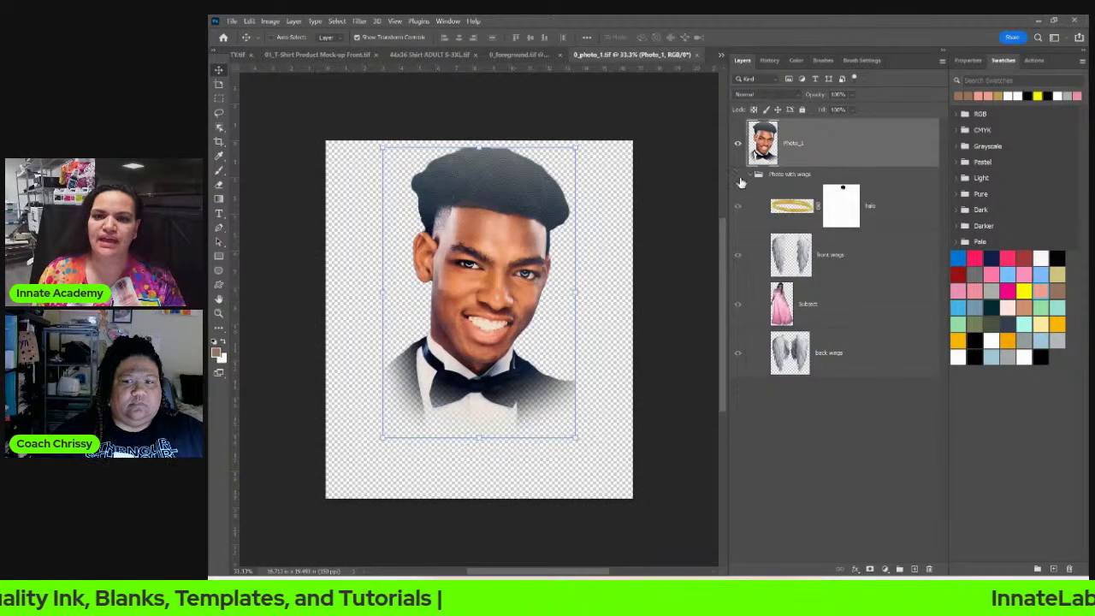
Step: Toggle the Photo with wings group on and off, and hide the Photo_1 portrait layer
left_click(741, 181)
left_click(741, 181)
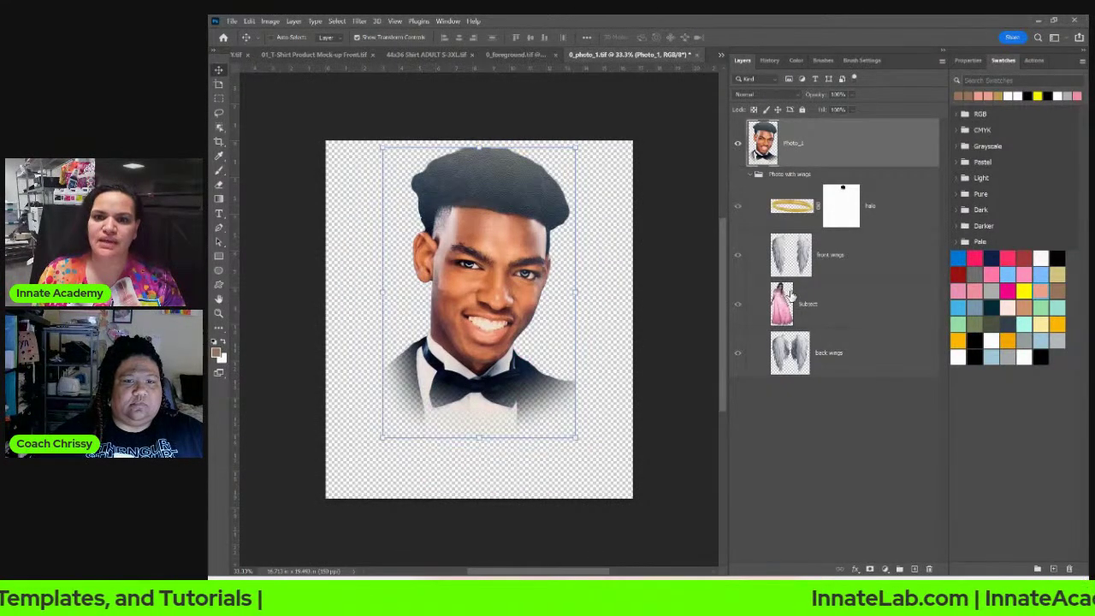
left_click(739, 147)
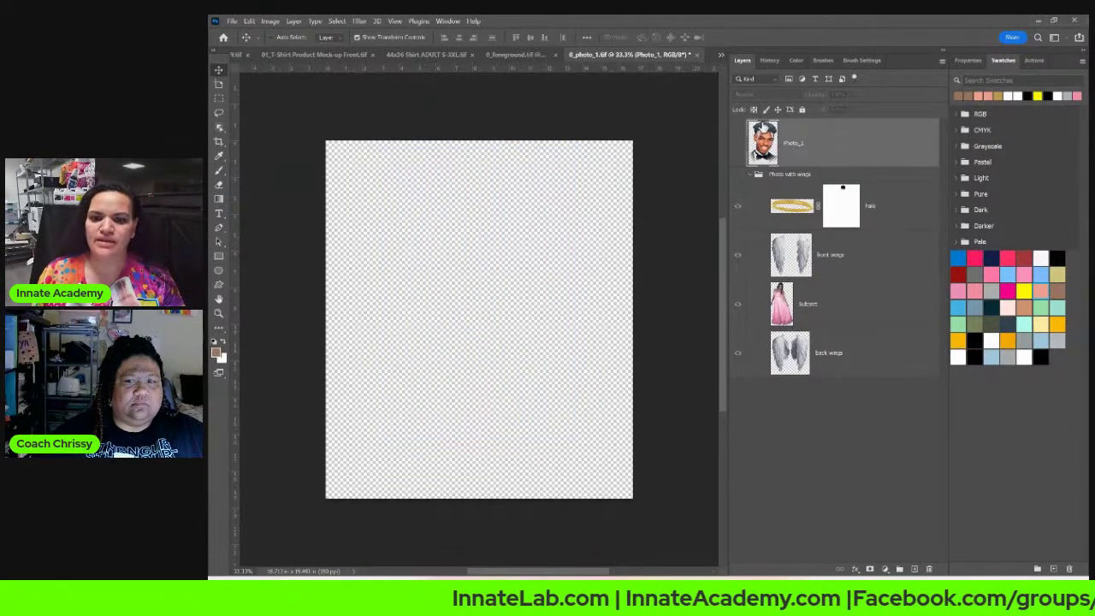
Step: Switch to the remove.bg browser window and place the last downloaded background-free couple PNG into 0_photo_1.tif
mouse_move(636, 599)
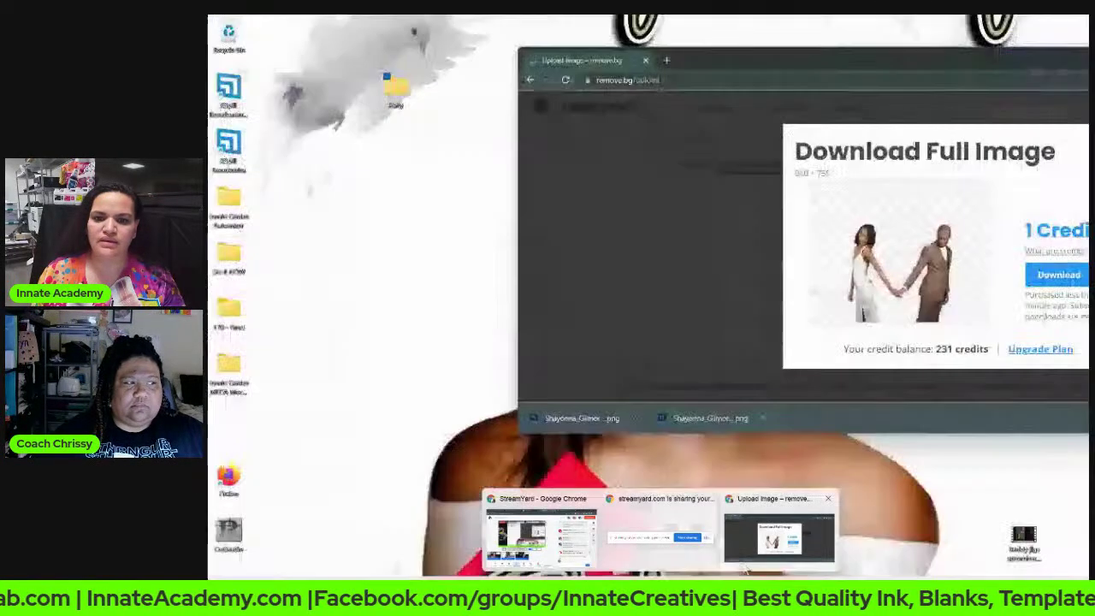
left_click(746, 567)
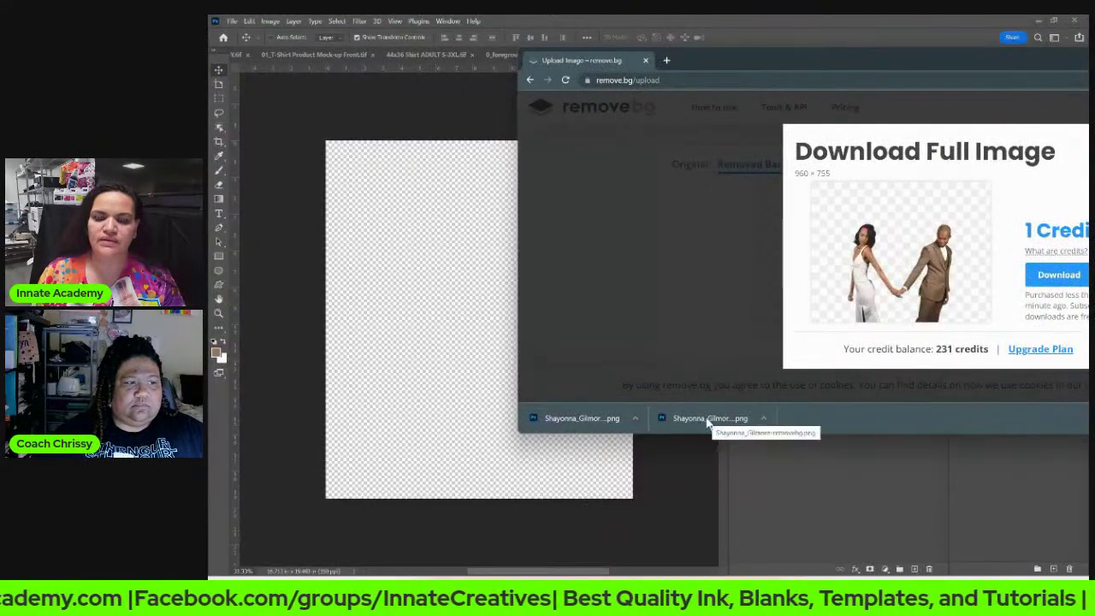
left_click_drag(706, 422, 493, 273)
Step: Enlarge the placed couple photo to about 210%, position it so the full figures fit the 0_photo_1.tif canvas, and commit the transform
left_click_drag(481, 325, 482, 525)
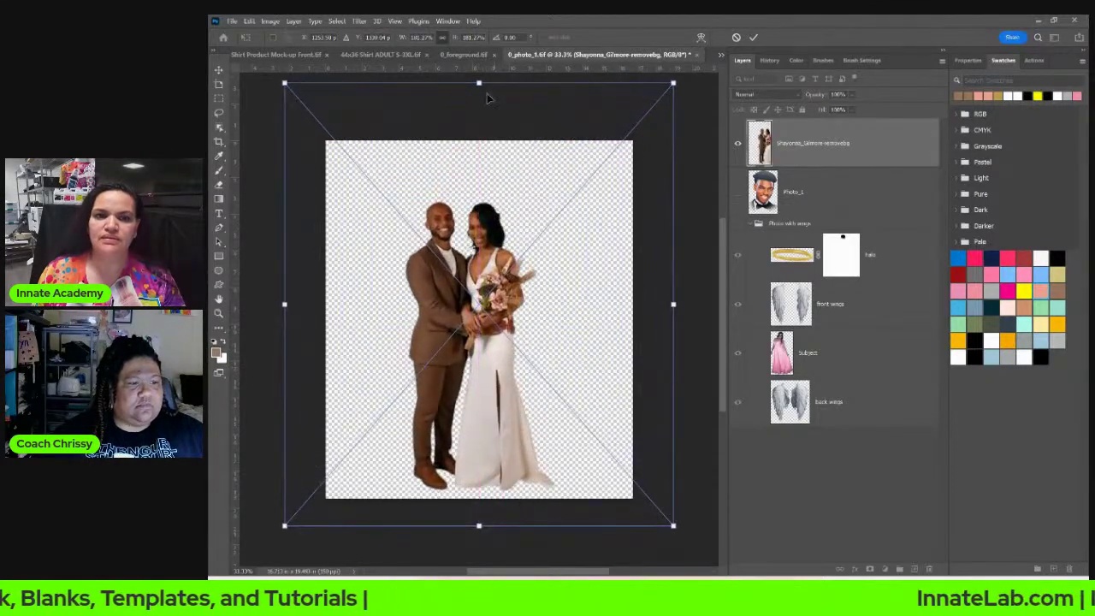
left_click_drag(479, 83, 480, 144)
scroll(514, 257, "down", 5)
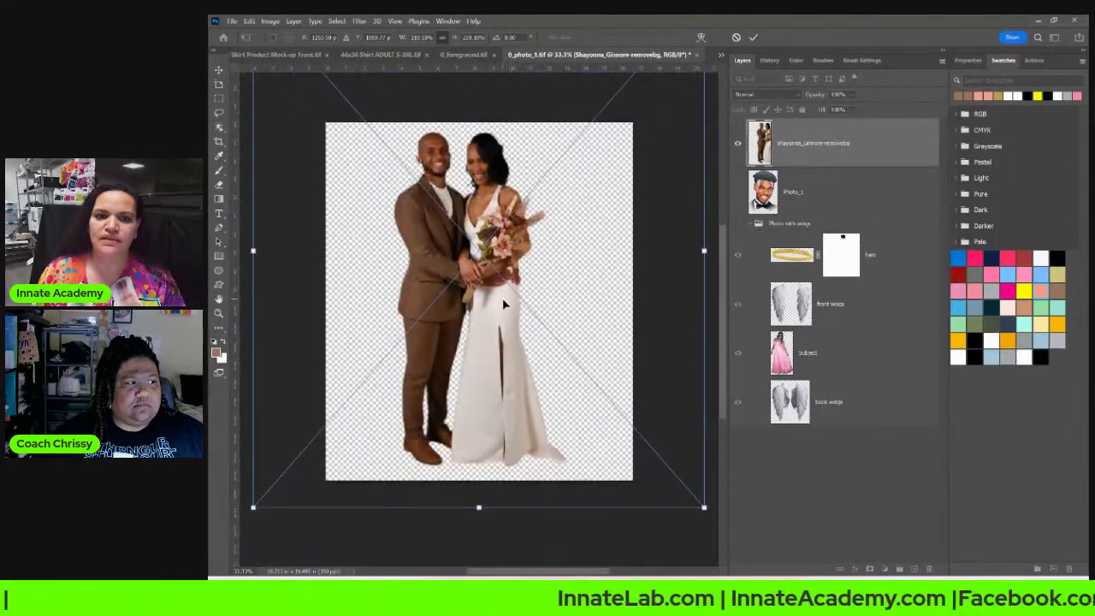
left_click_drag(502, 297, 510, 300)
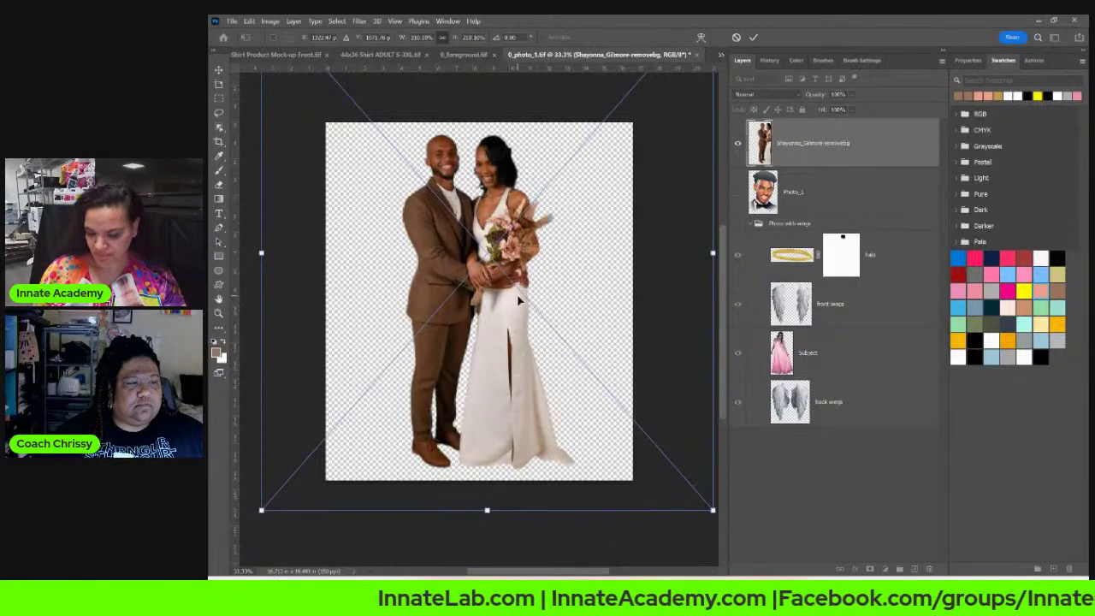
key("Return")
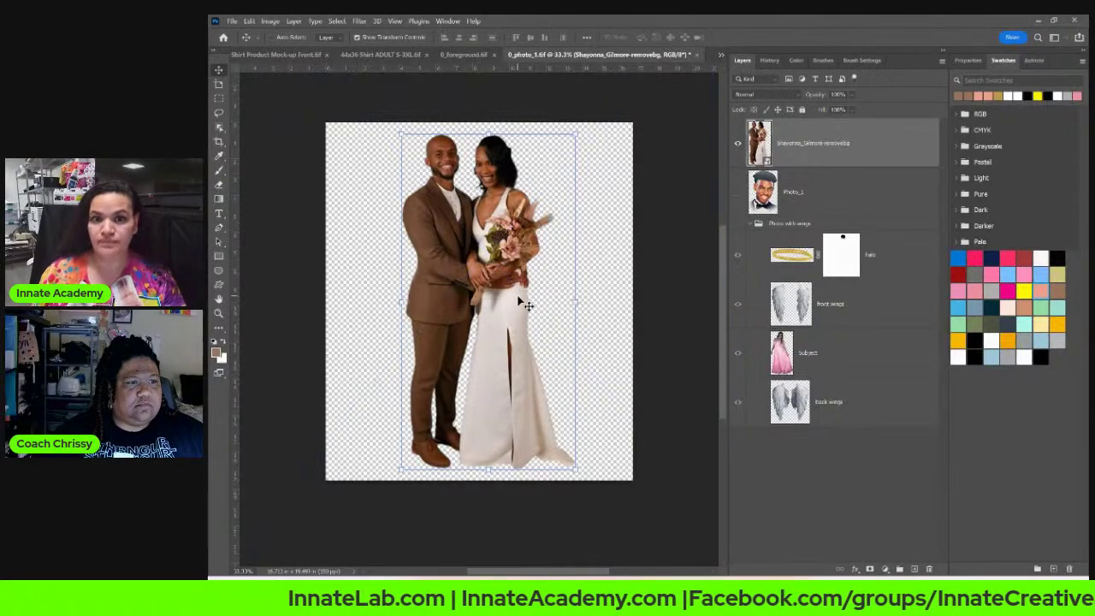
Step: Save and close 0_photo_1.tif, and move the couple photo up in 0_foreground.tif to sit just below the Always & Forever lettering
left_click(860, 198)
left_click(698, 55)
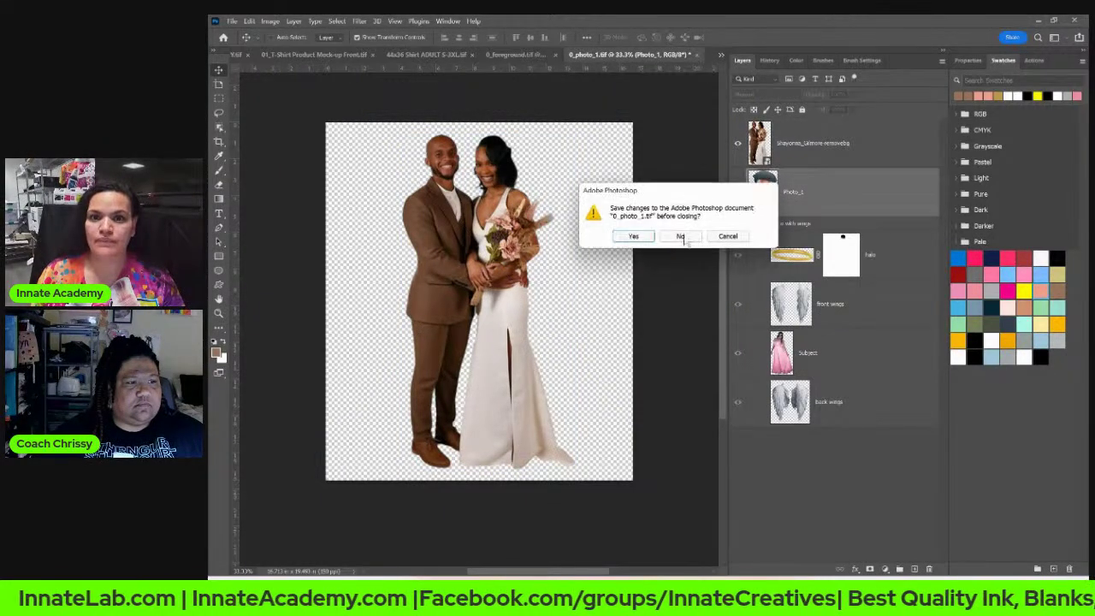
left_click(633, 236)
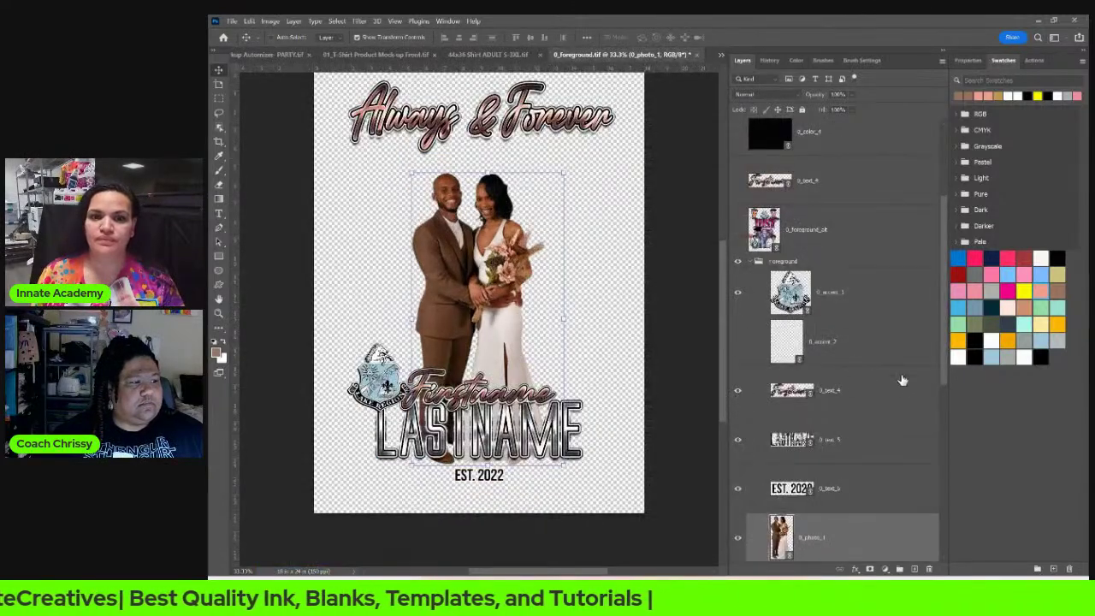
scroll(898, 381, "down", 3)
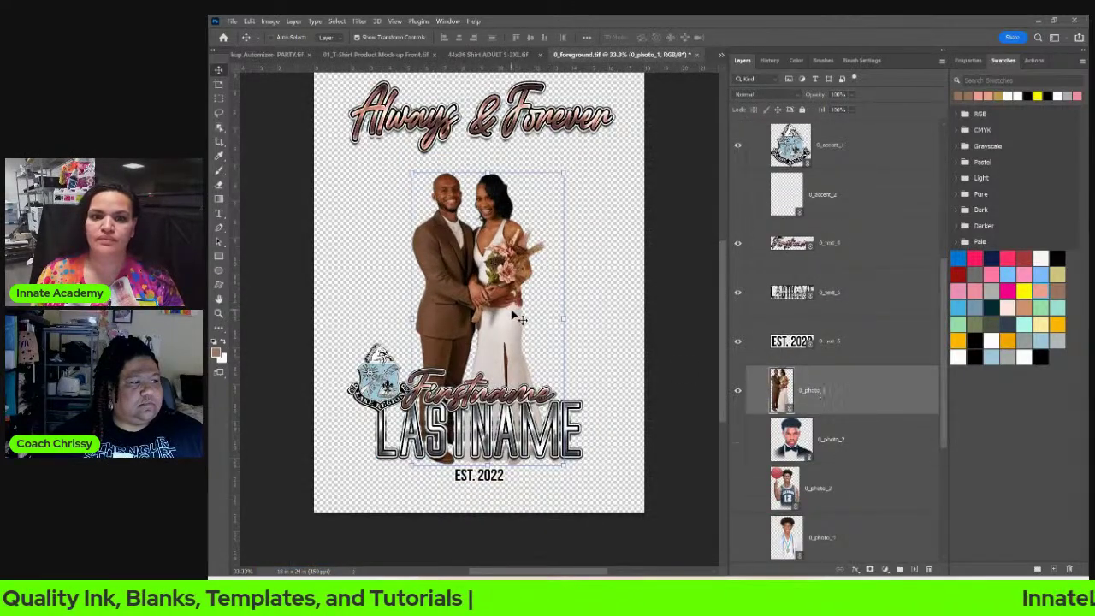
left_click_drag(518, 319, 522, 288)
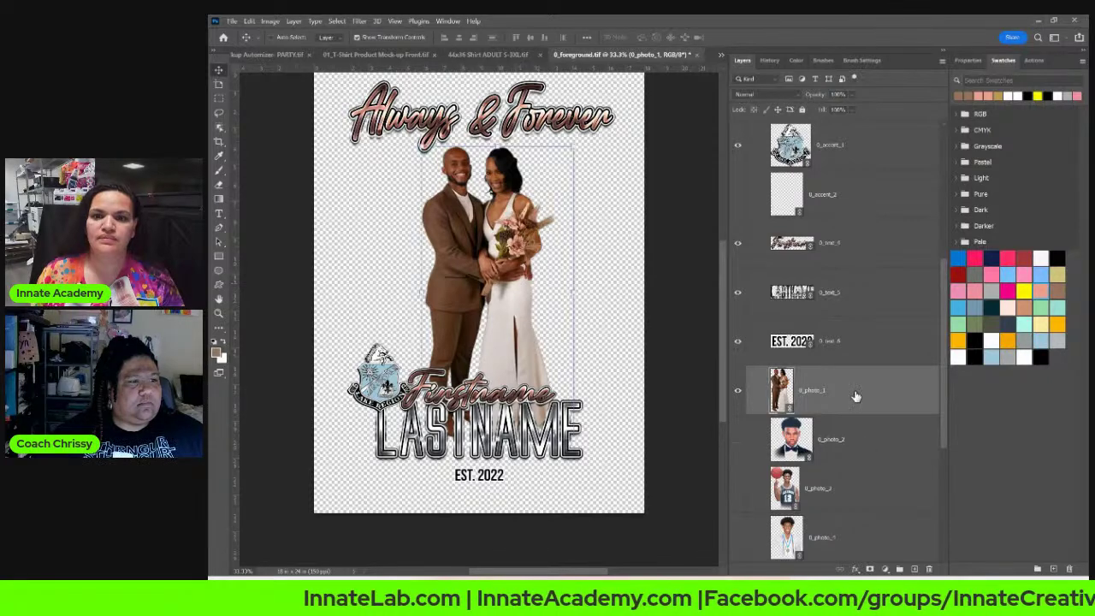
Step: Open the smart object of the 0_photo_2 layer and hide its Photo_2 portrait
scroll(853, 392, "down", 2)
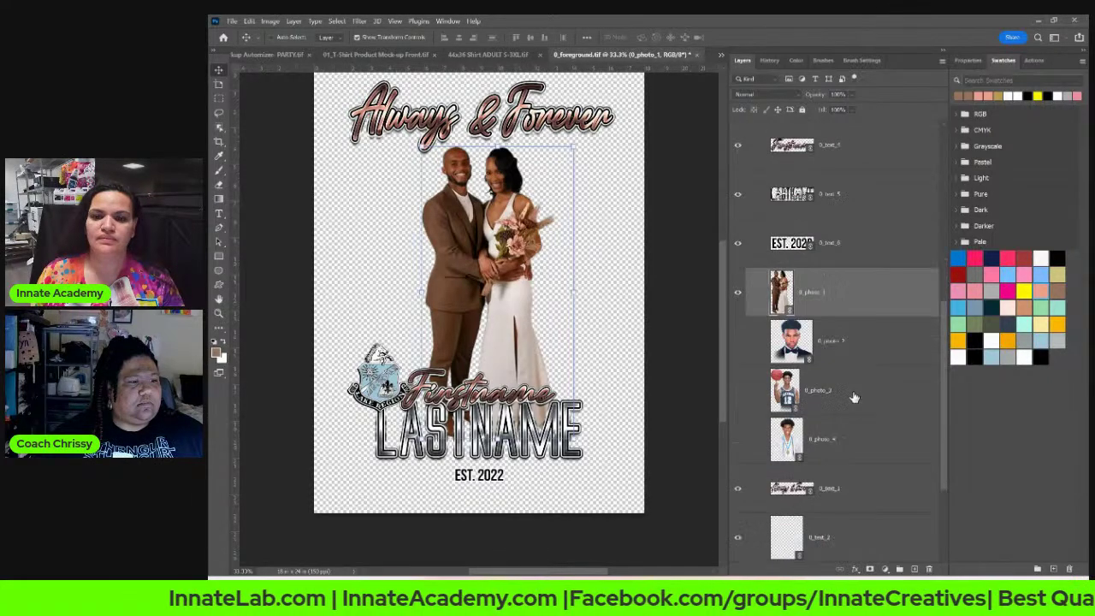
left_click(782, 350)
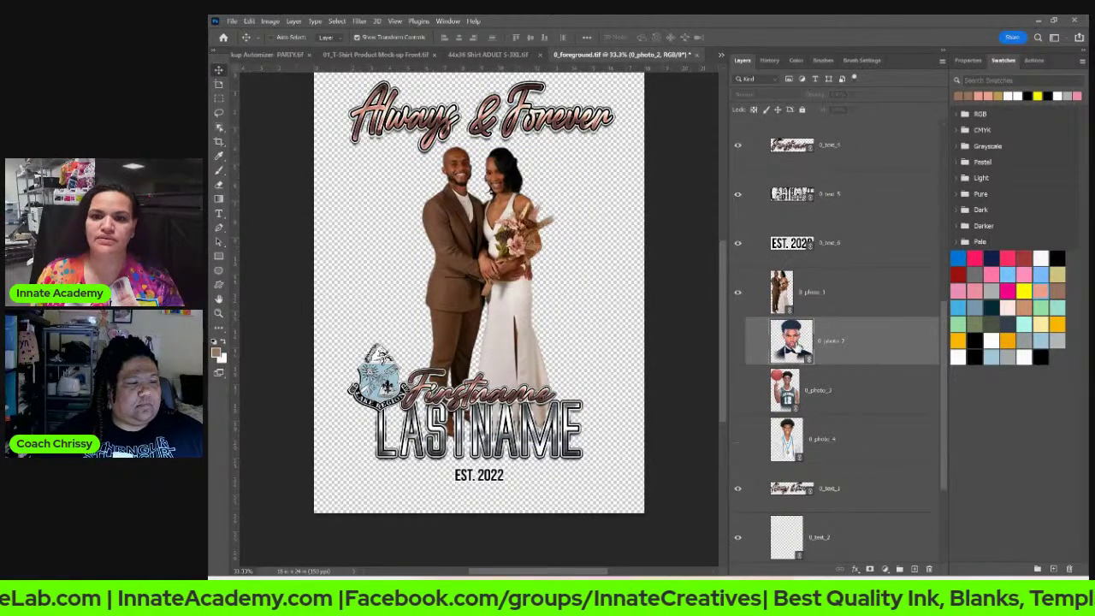
double_click(791, 340)
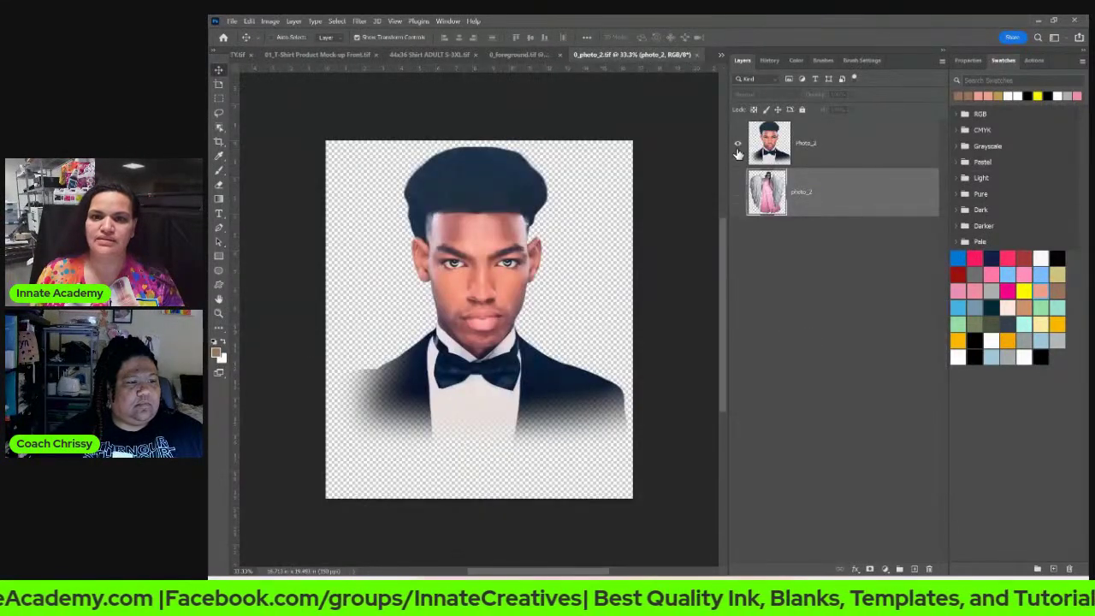
Step: Switch to the remove.bg browser window and place the background-free PNG of the couple holding hands into 0_photo_2.tif
mouse_move(666, 604)
left_click(666, 535)
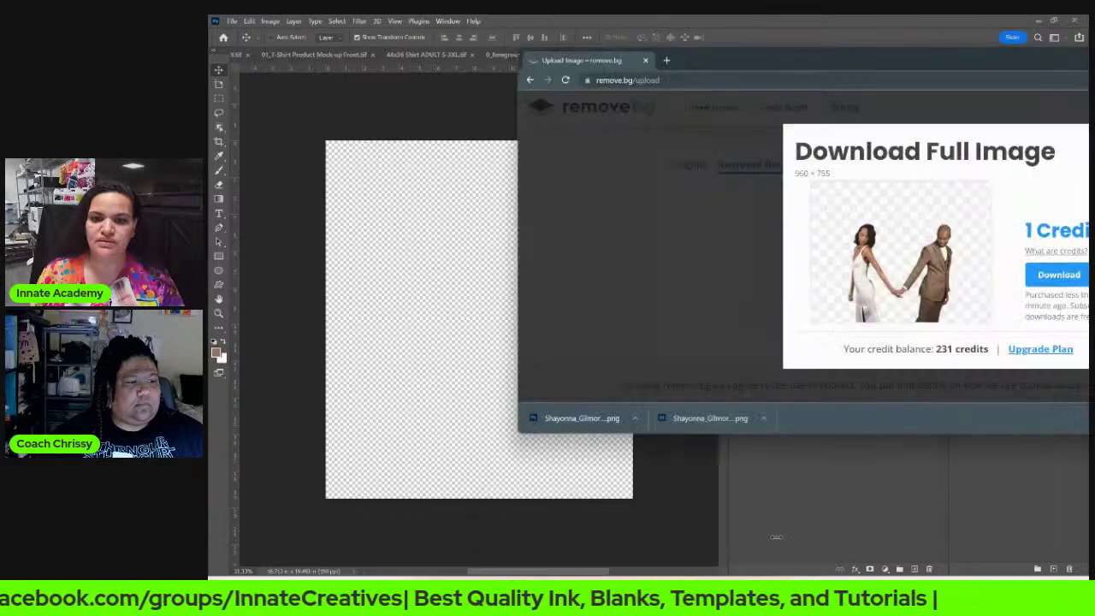
left_click_drag(618, 428, 457, 394)
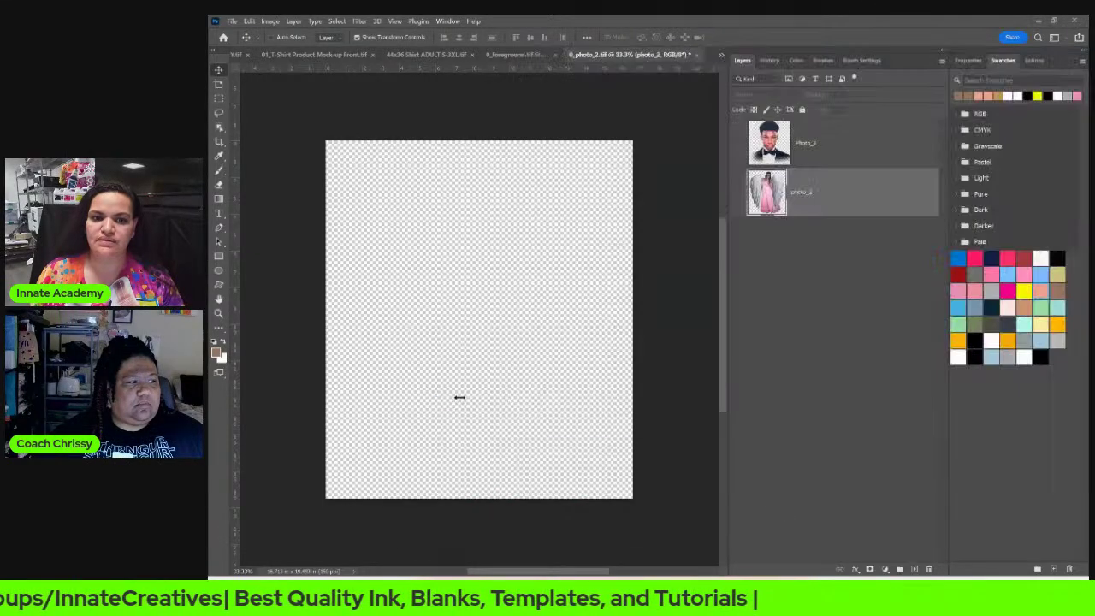
Step: Enlarge the hand-holding couple to about 196%, position both figures within the canvas, and commit the transform
left_click_drag(531, 377, 466, 246)
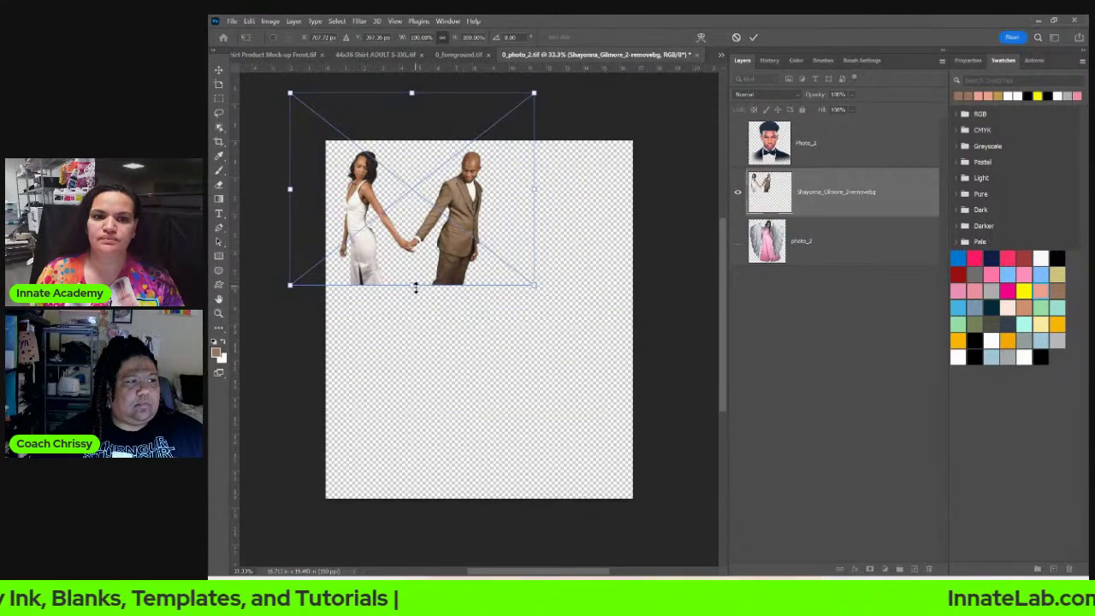
left_click_drag(416, 287, 412, 470)
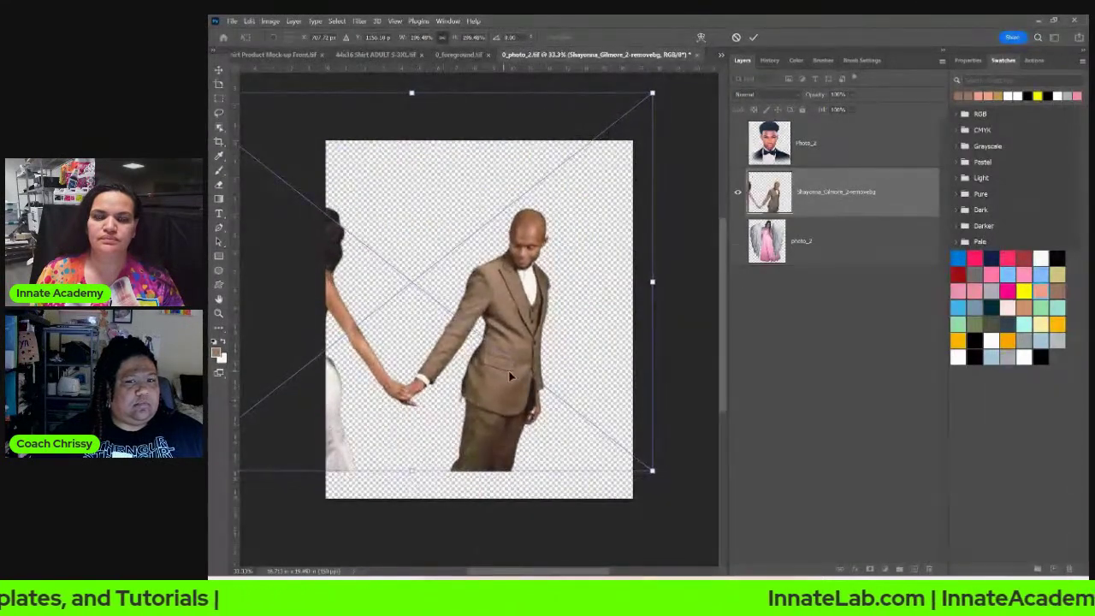
left_click_drag(510, 376, 567, 324)
key("Return")
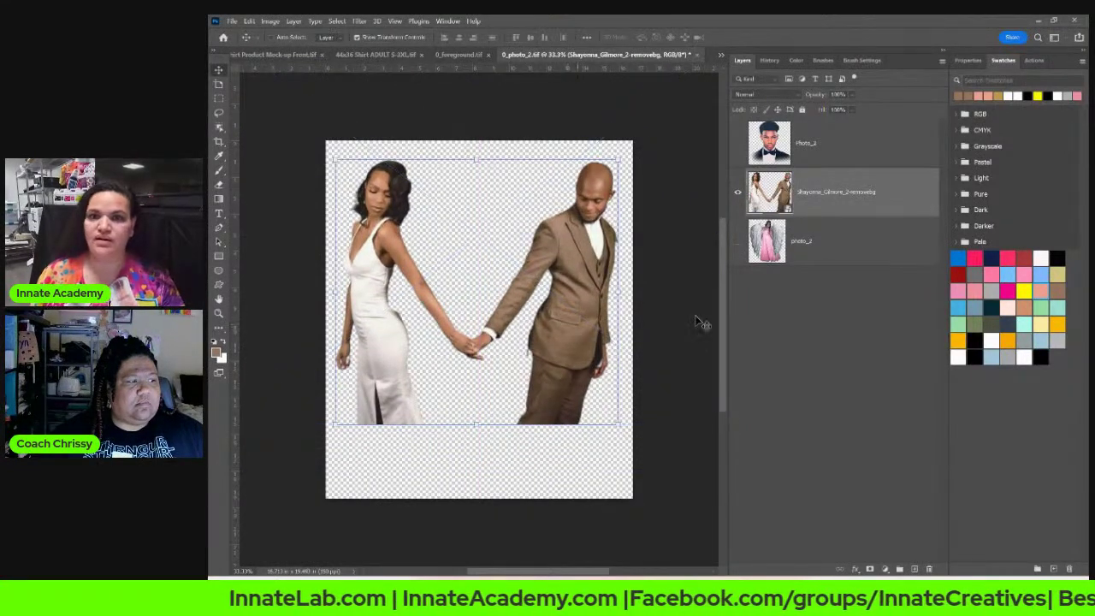
Step: Add a layer mask to the couple, fade their lower edge with a black linear gradient, and save and close 0_photo_2.tif
left_click(869, 569)
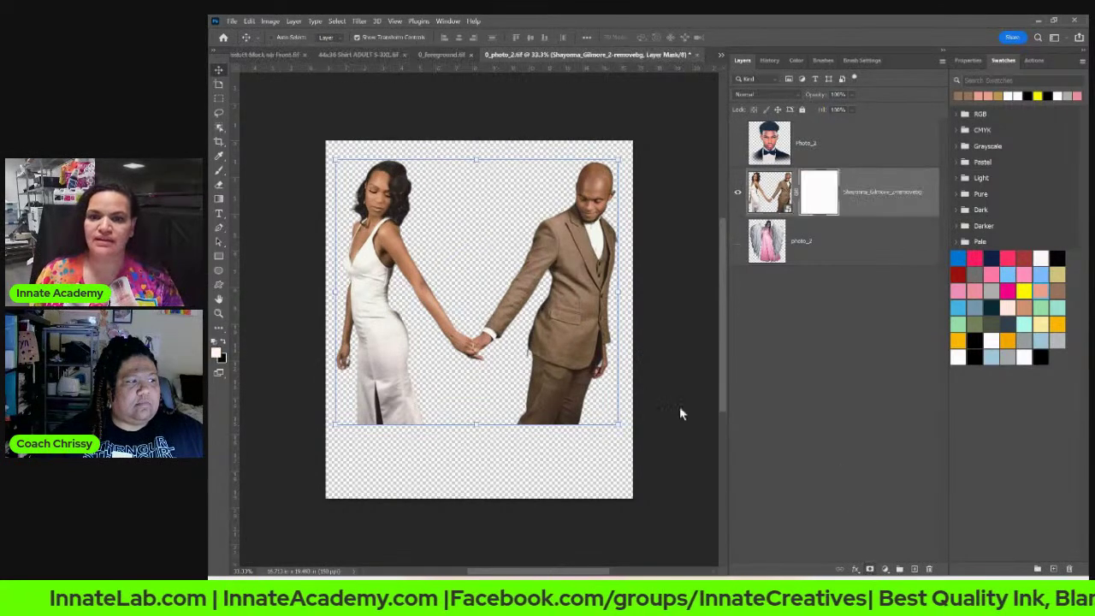
left_click(219, 199)
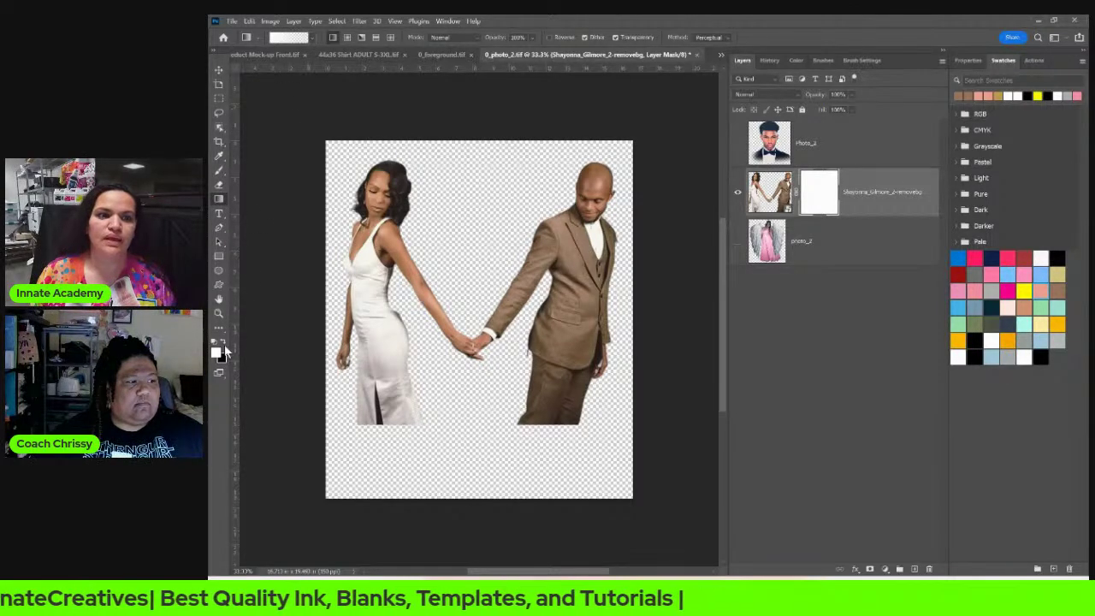
left_click(223, 342)
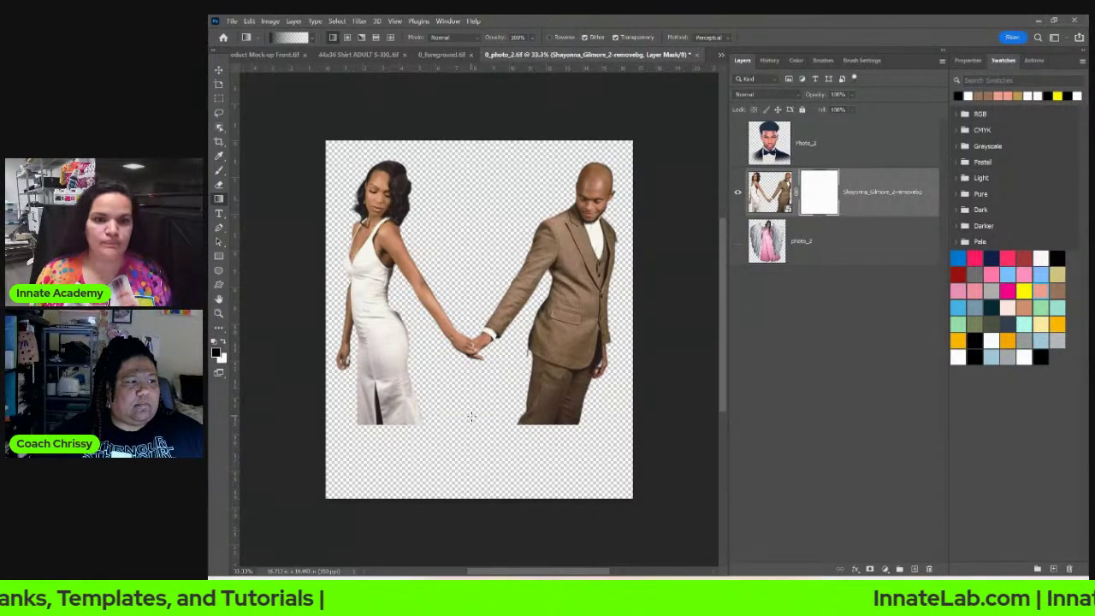
left_click_drag(471, 416, 471, 369)
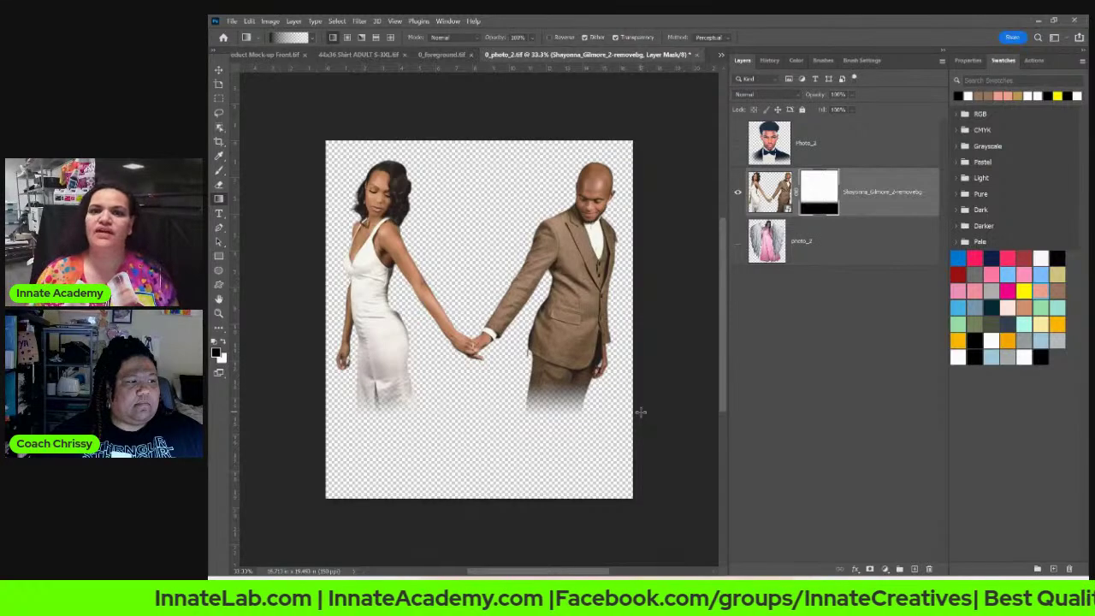
left_click(699, 53)
left_click(634, 237)
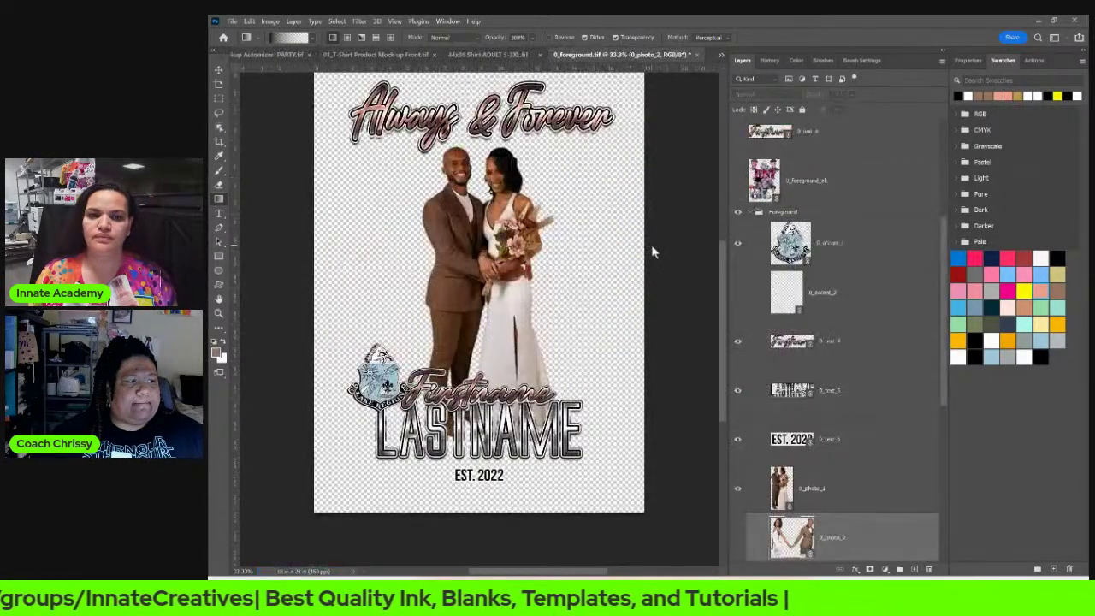
Step: Select the 0_photo_2 layer in 0_foreground.tif and make it visible behind the main couple photo
scroll(760, 332, "down", 5)
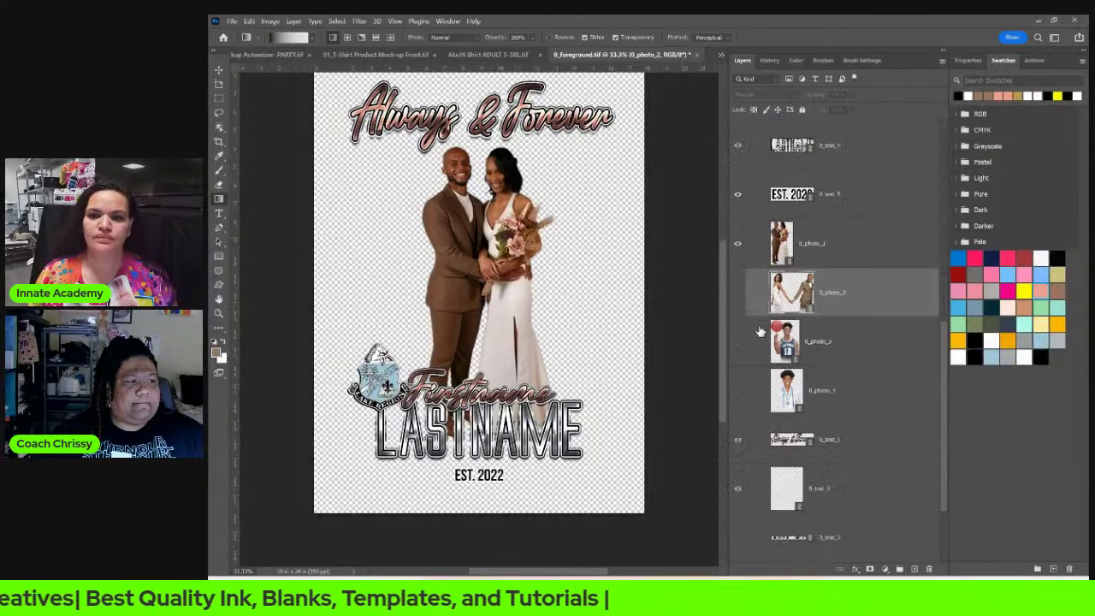
scroll(760, 332, "down", 2)
scroll(760, 332, "up", 5)
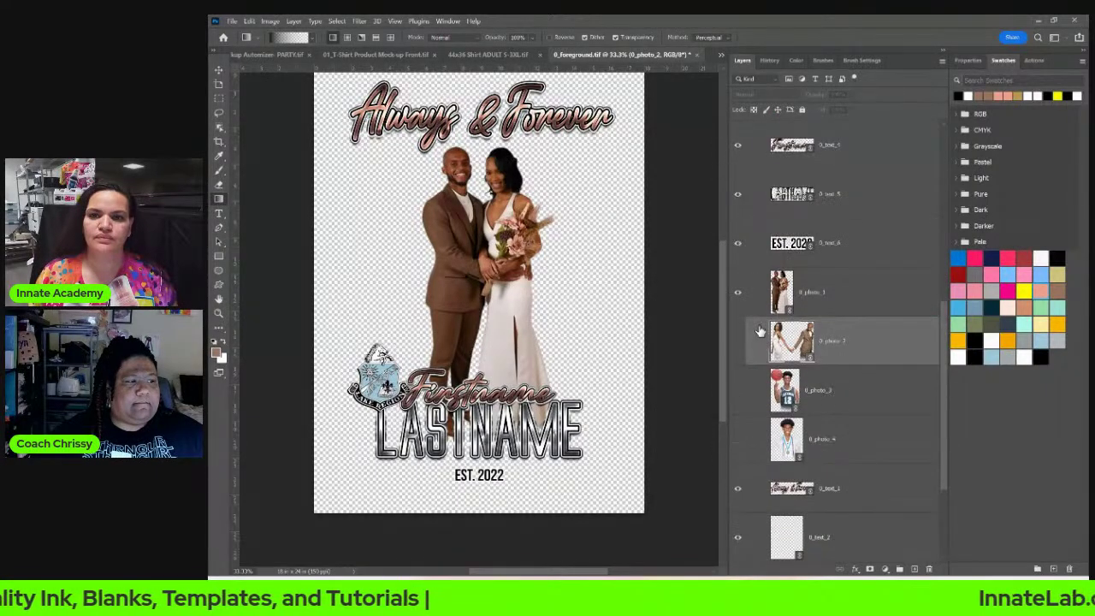
left_click(836, 395)
scroll(871, 427, "up", 5)
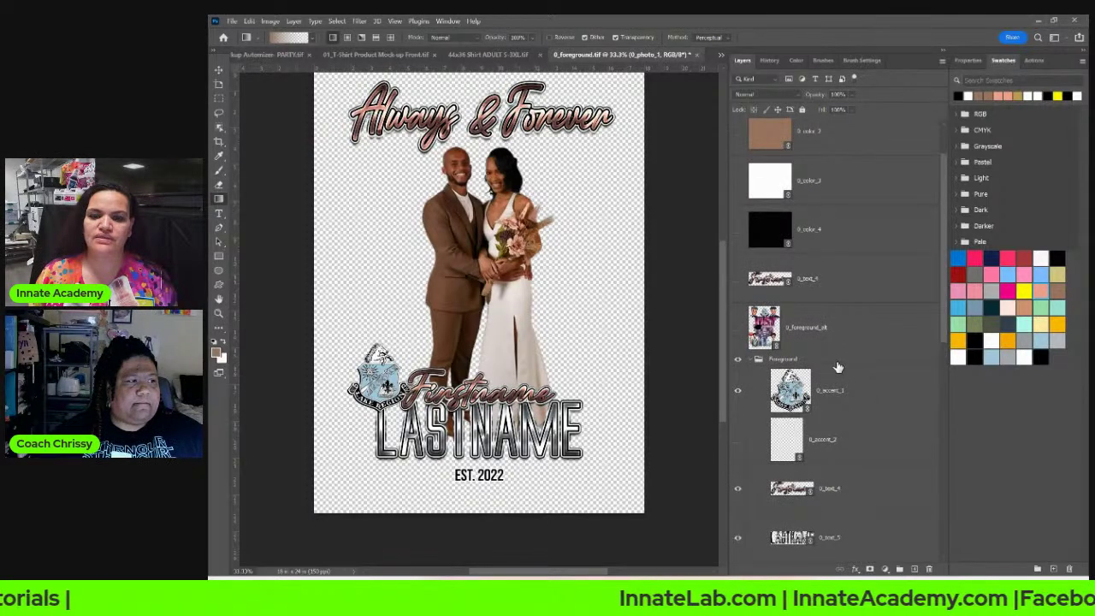
scroll(837, 364, "down", 7)
left_click(755, 349)
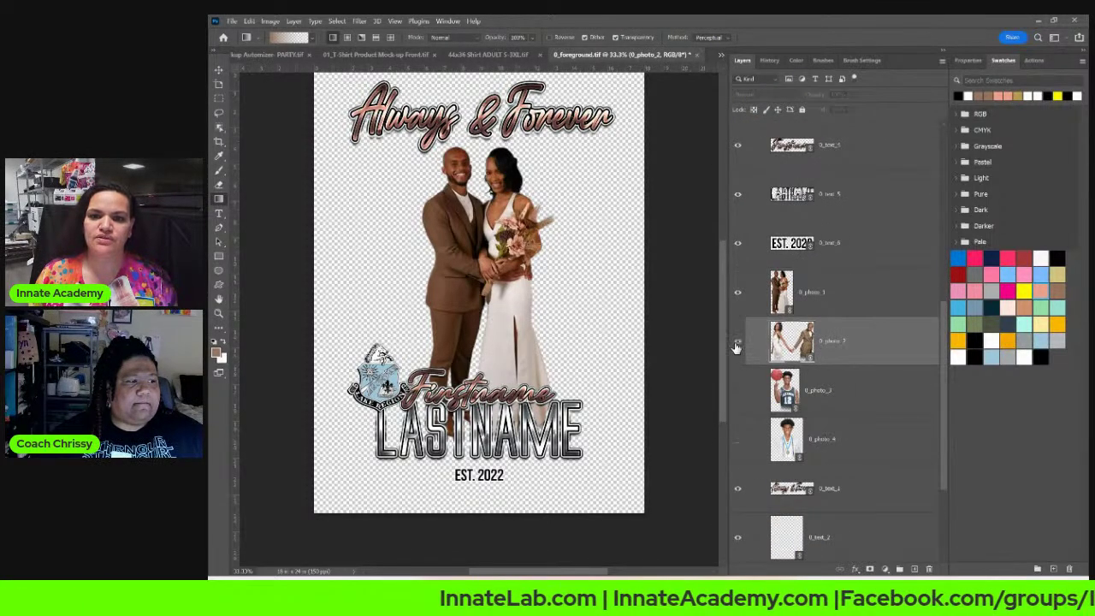
left_click(736, 343)
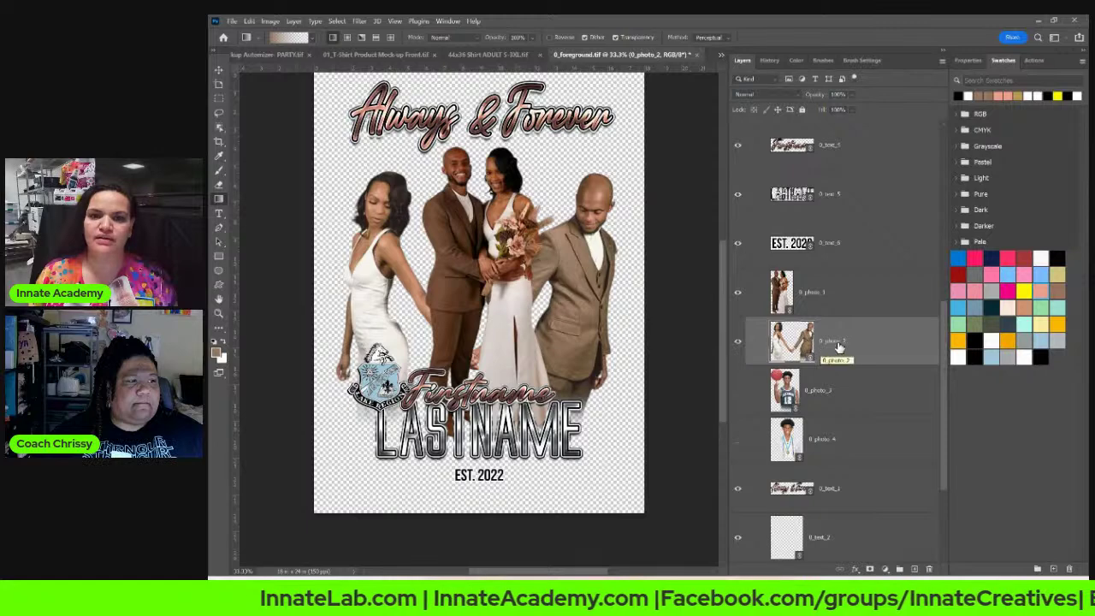
Step: Lower the opacity of the 0_photo_2 layer to about 70%
left_click(852, 94)
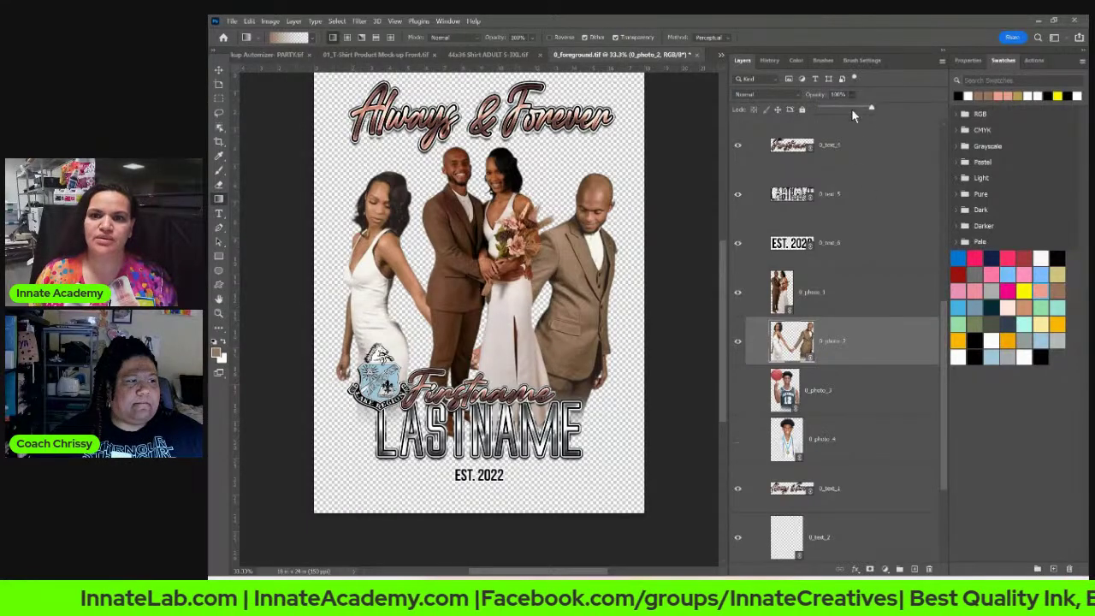
left_click(851, 109)
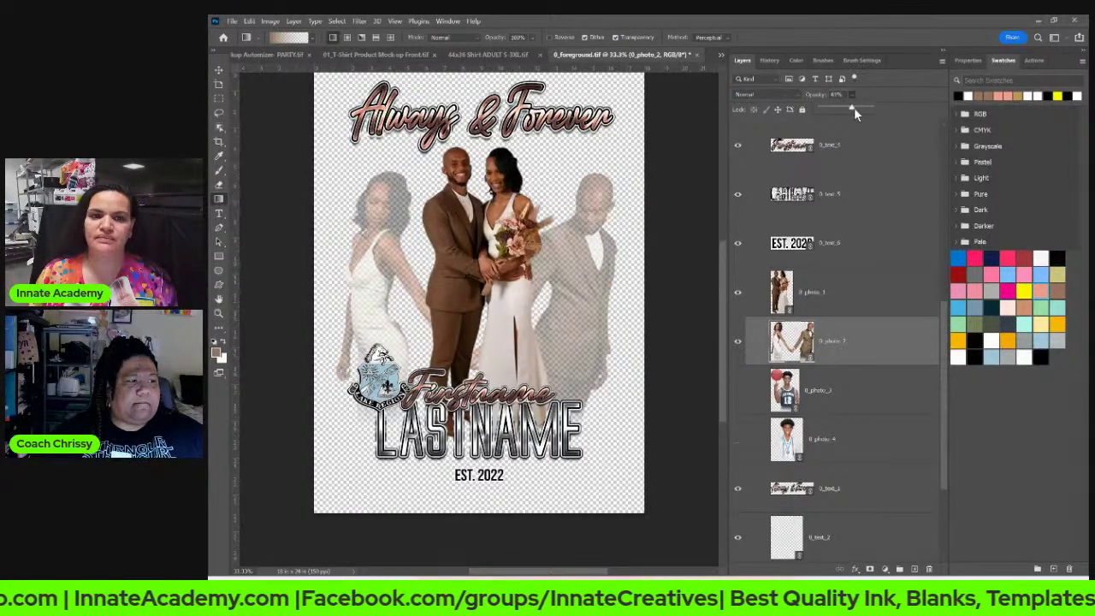
left_click_drag(853, 109, 857, 109)
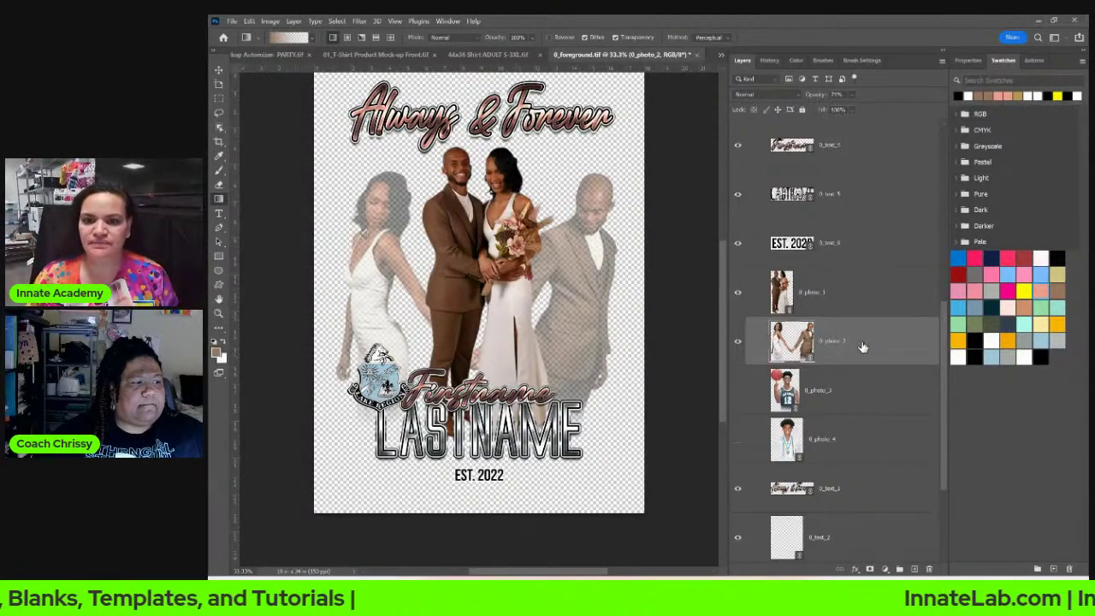
Step: Open the school crest's 0_accent_1 smart object, hide the LOGO layer and show the Dove_Left layer
scroll(862, 355, "down", 3)
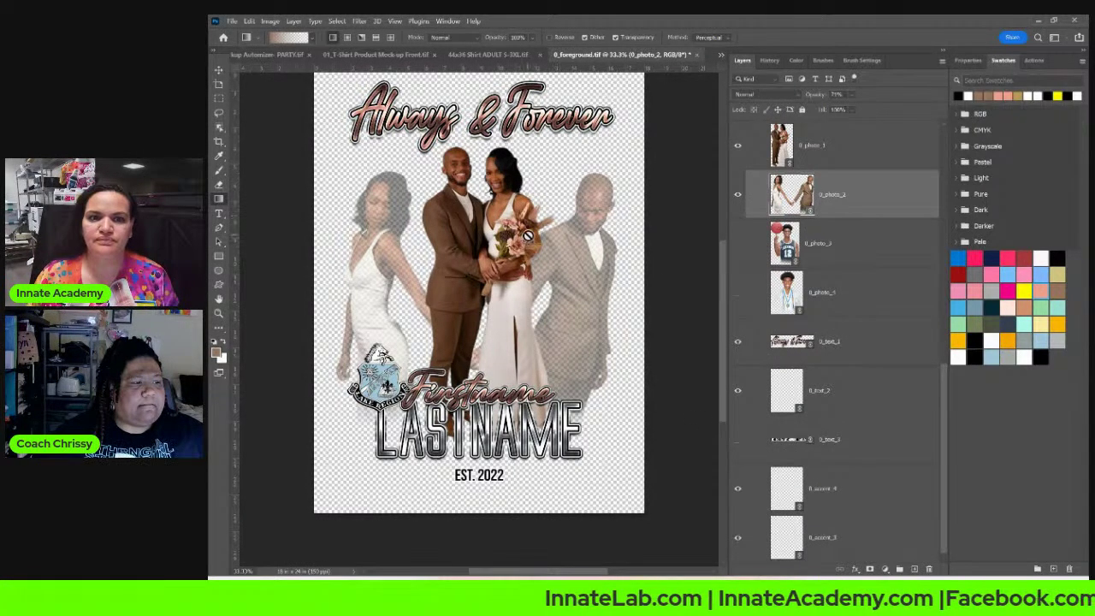
scroll(527, 236, "up", 1)
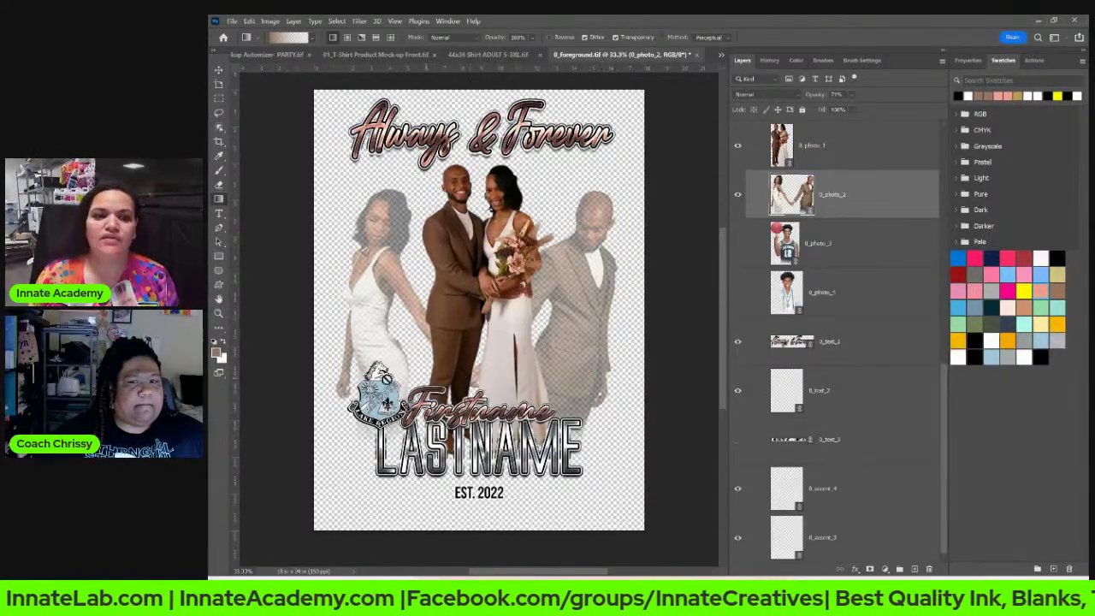
left_click(219, 71)
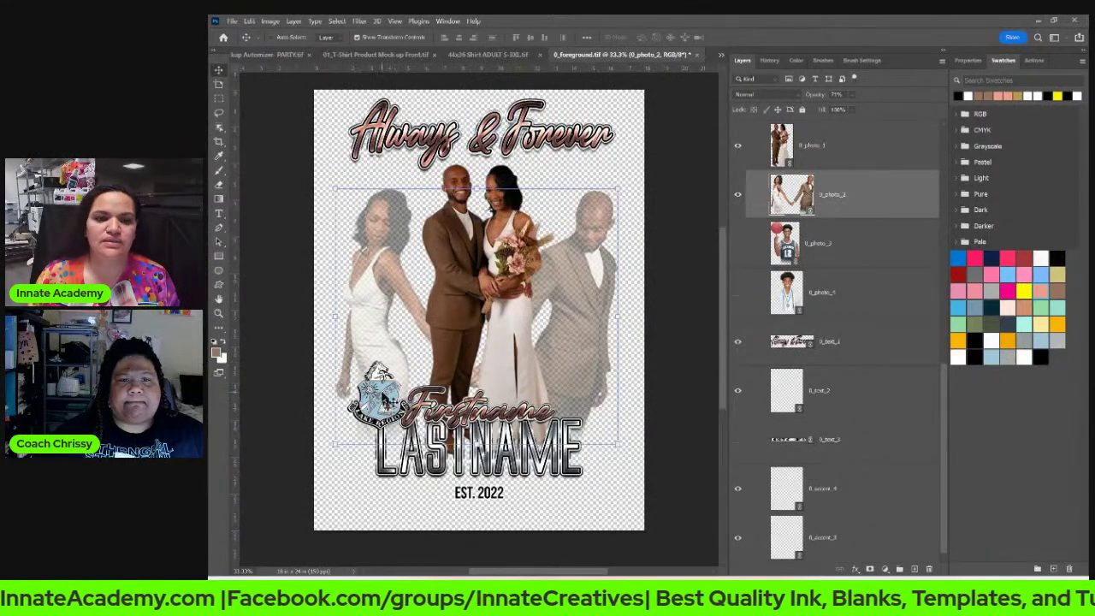
right_click(381, 392)
left_click(412, 408)
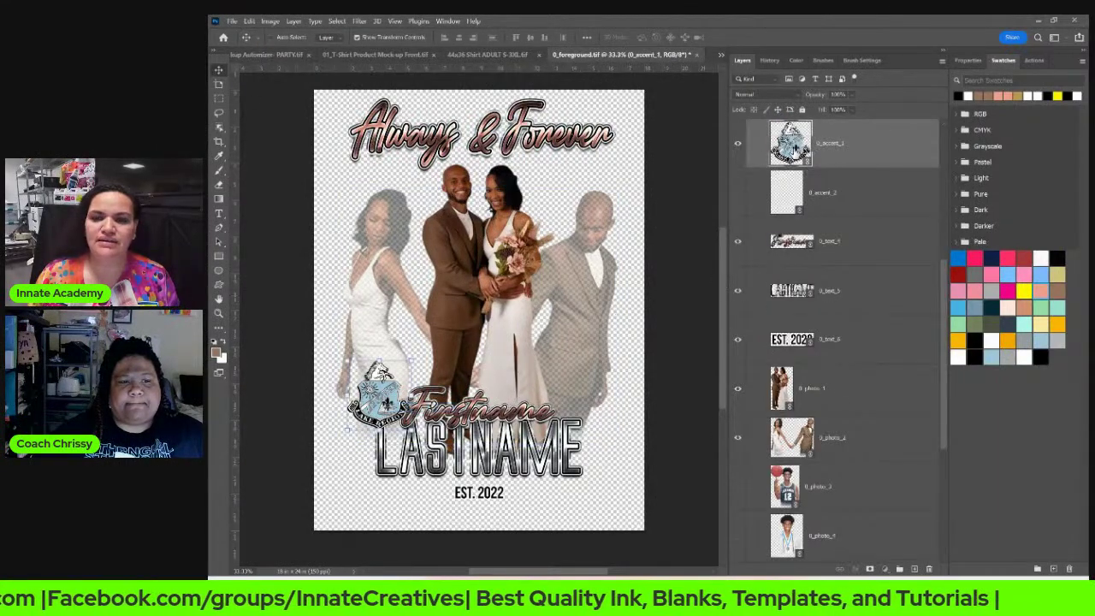
double_click(790, 142)
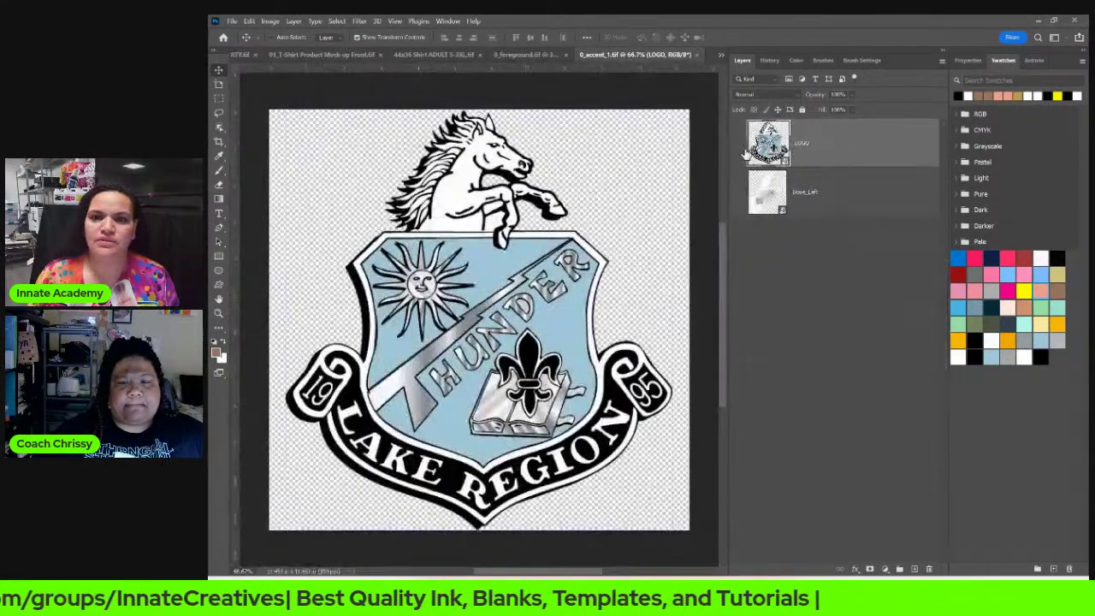
left_click_drag(738, 143, 740, 197)
left_click(740, 197)
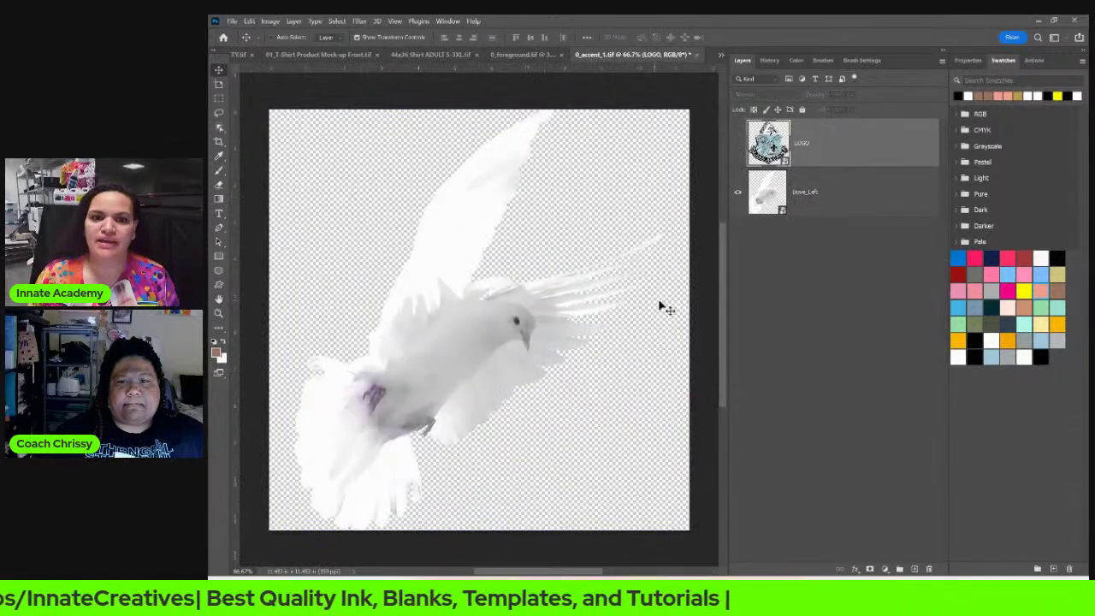
Step: Save and close the 0_accent_1.tif smart object with the dove accent
left_click(697, 54)
left_click(633, 236)
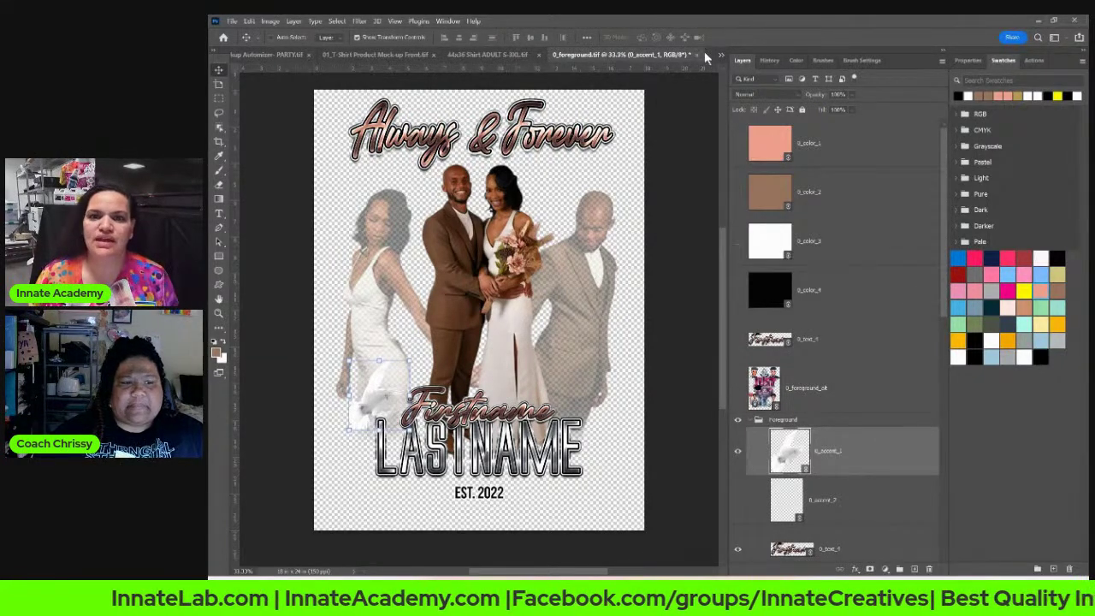
left_click(232, 22)
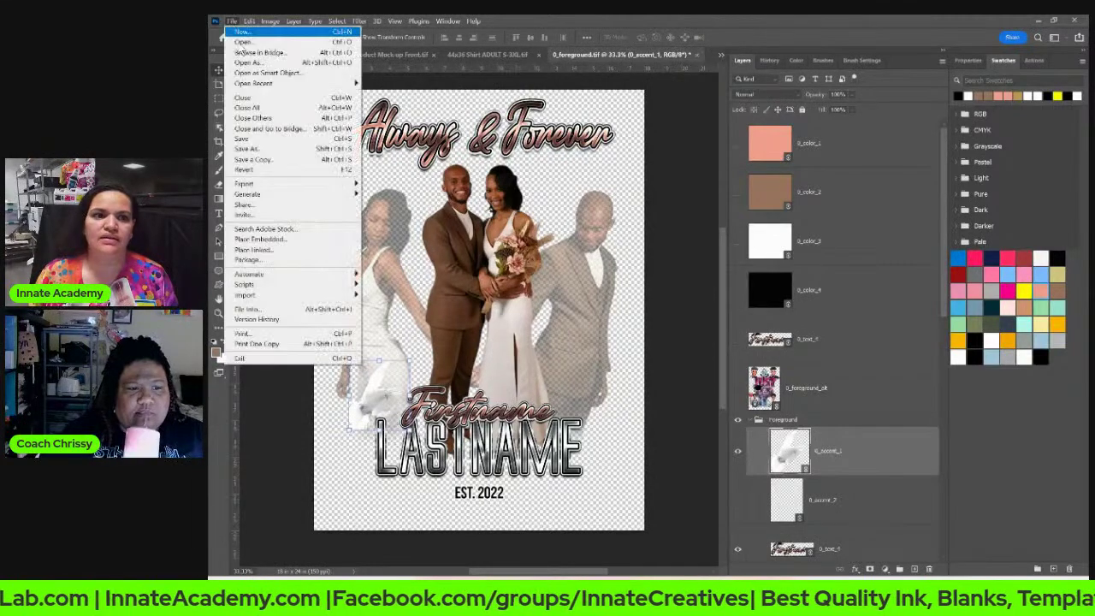
left_click(272, 150)
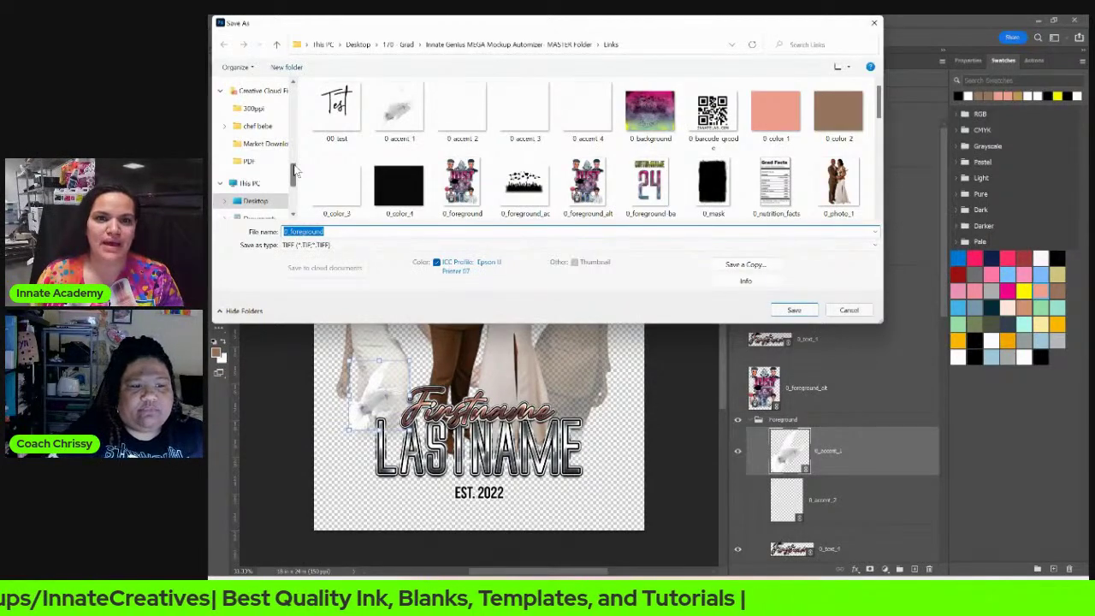
left_click(847, 310)
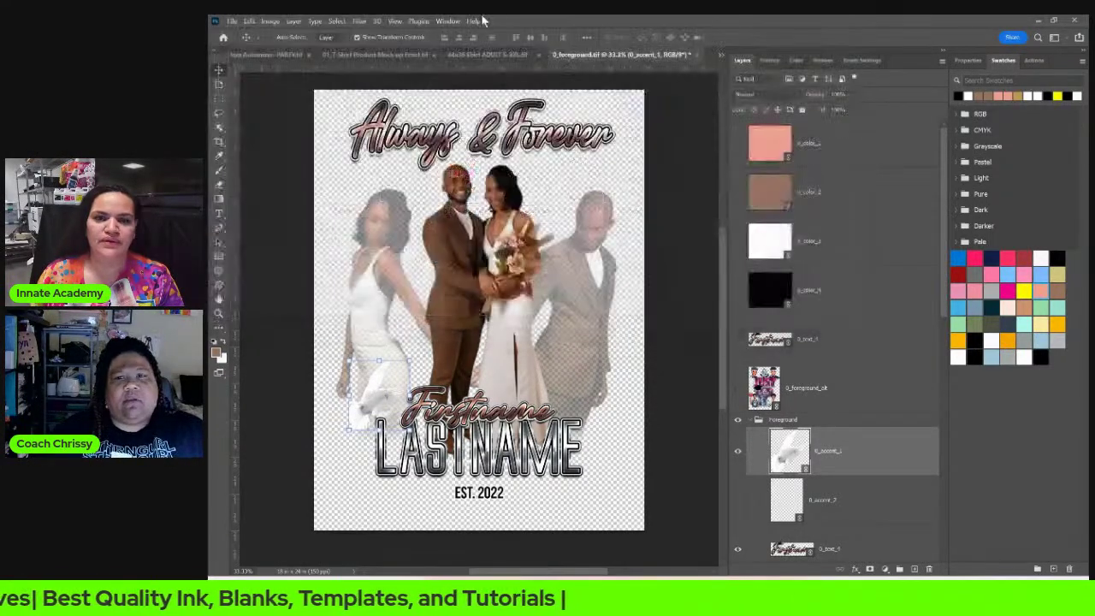
Step: Save and close 0_foreground.tif to update the foreground design in the 44x36 adult shirt file
left_click(697, 55)
left_click(637, 240)
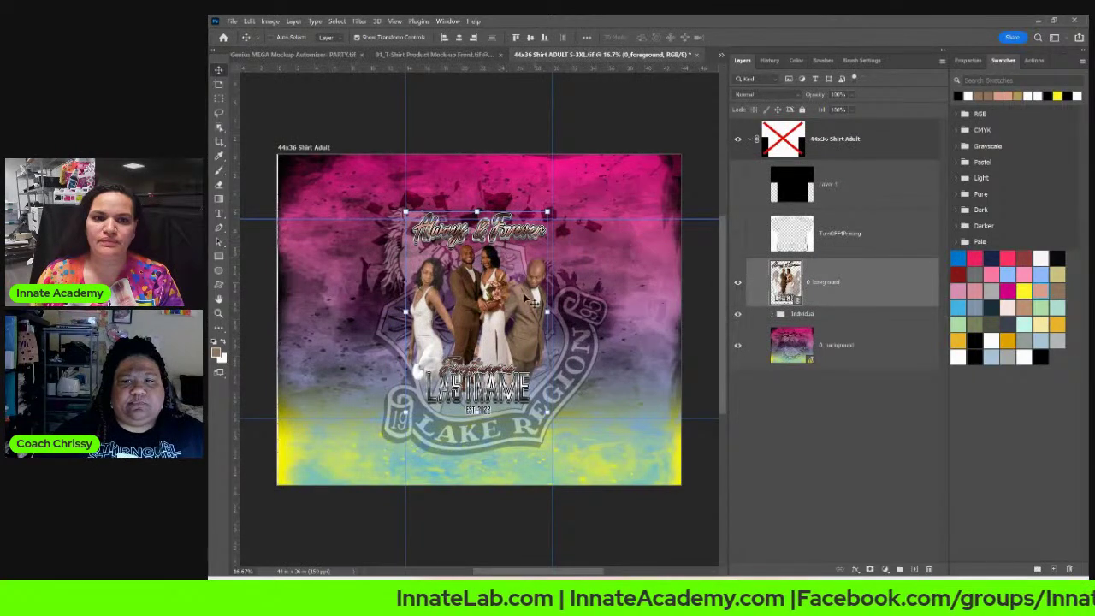
Step: Look through the linked layers in the Individual group, collapse the group and hide it
left_click(773, 315)
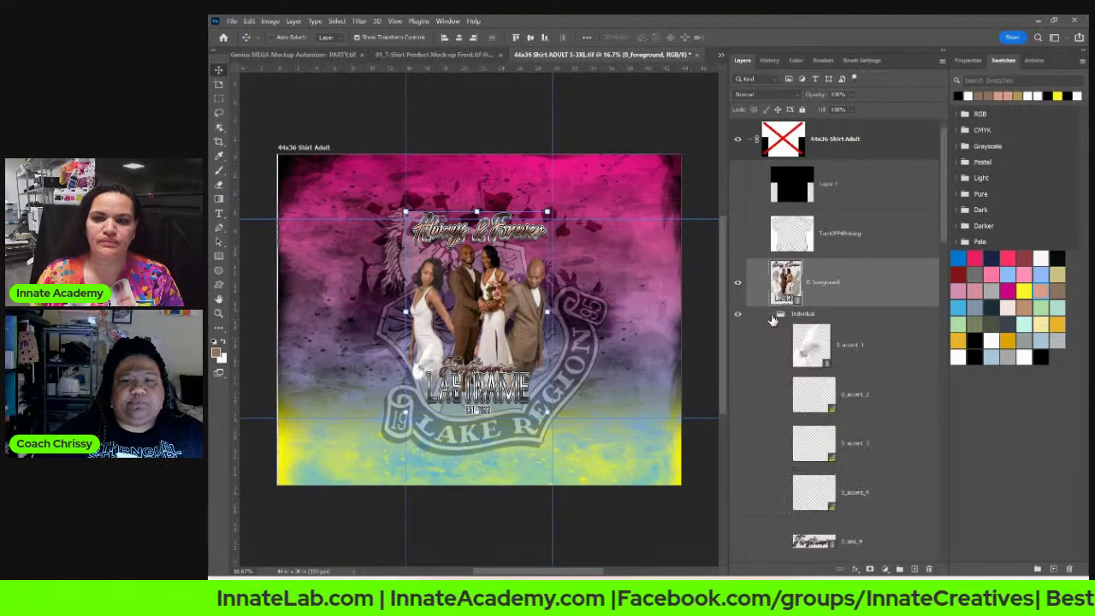
scroll(743, 357, "down", 10)
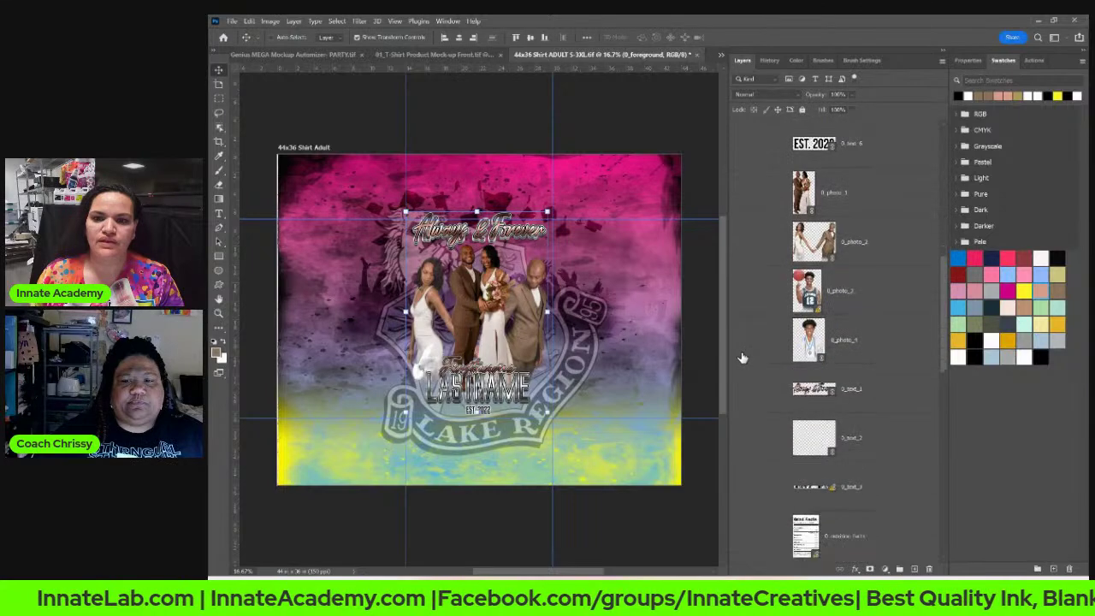
scroll(743, 357, "down", 3)
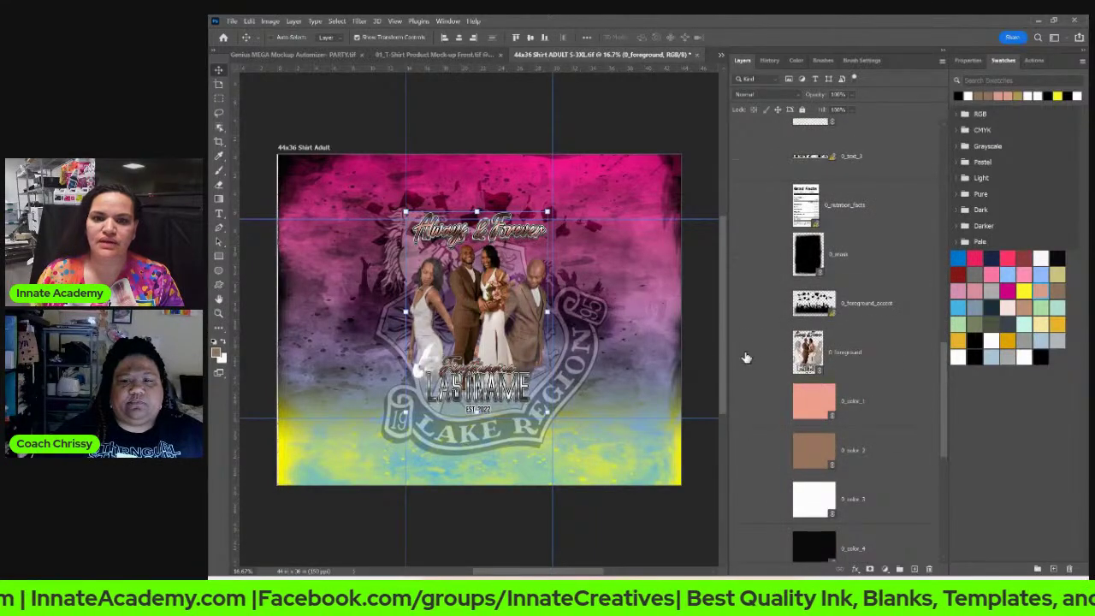
scroll(843, 350, "up", 9)
scroll(843, 350, "up", 10)
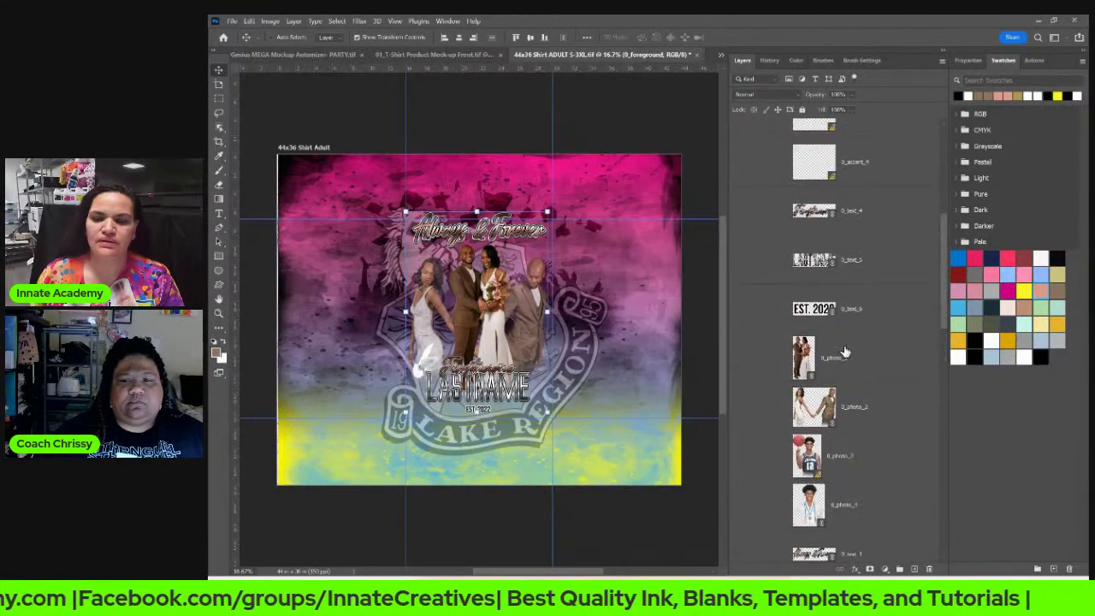
left_click(774, 275)
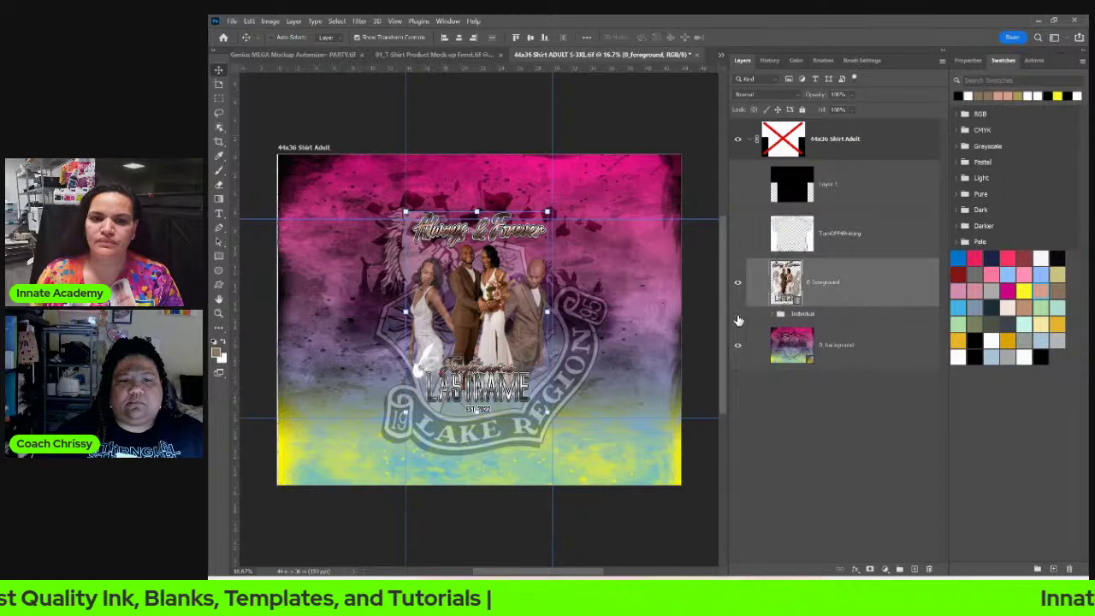
Step: Select the 0_background layer in the 44x36 adult shirt file
left_click(801, 340)
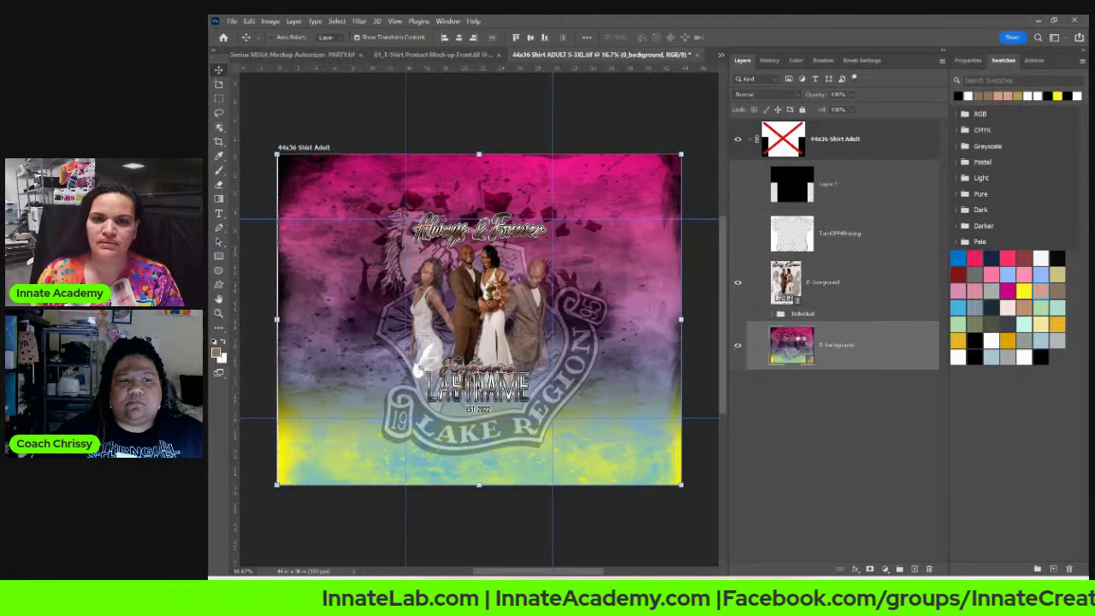
Step: Open the contents of the 0_background smart object without relinking its missing assets, and look through its layer stack
double_click(800, 346)
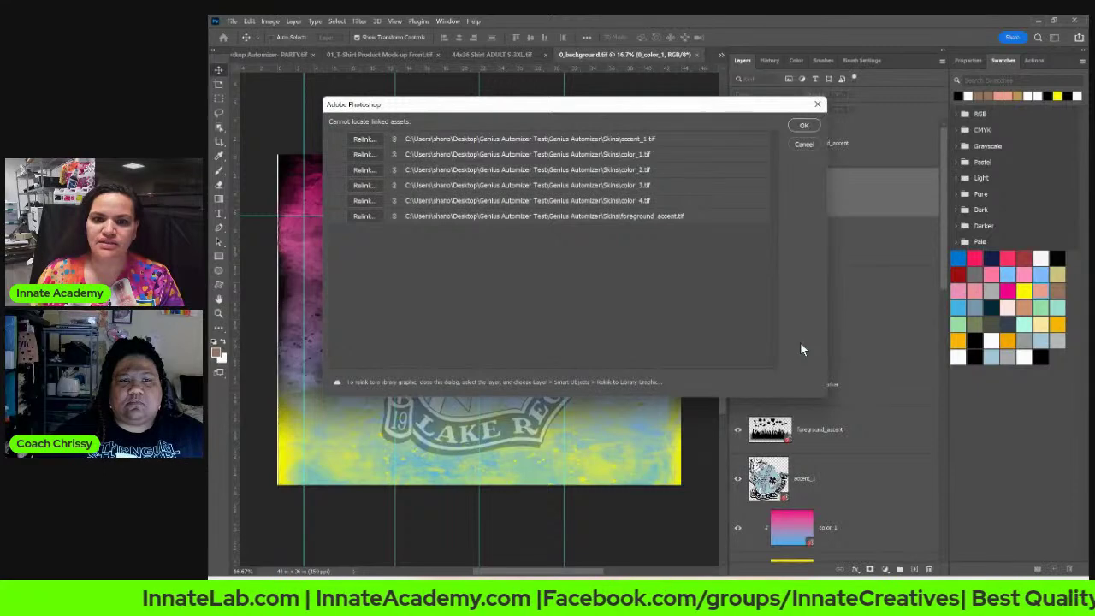
left_click(803, 145)
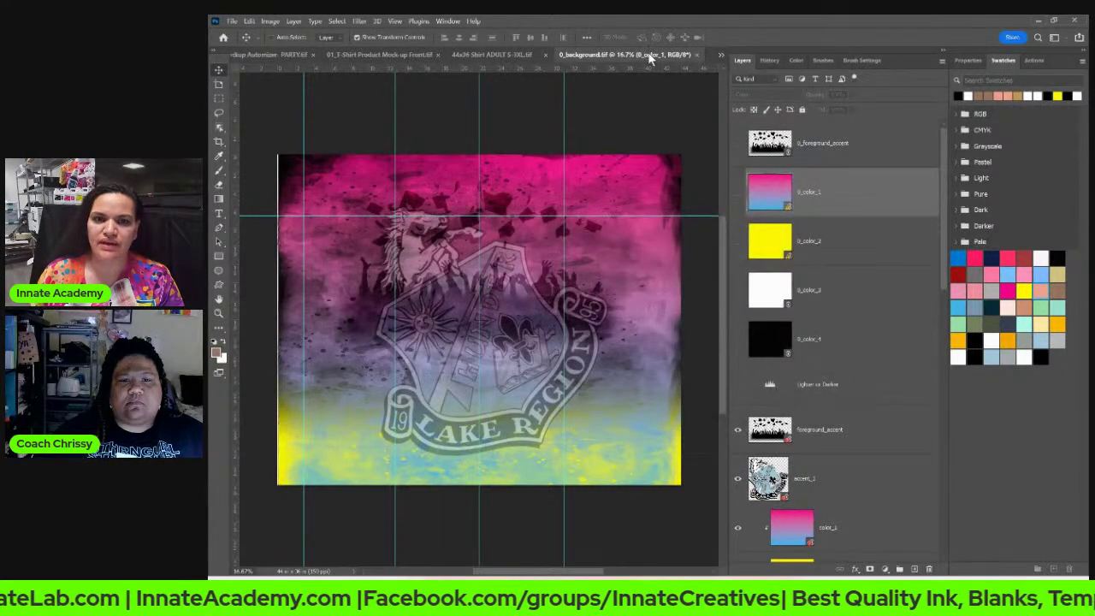
scroll(877, 423, "down", 10)
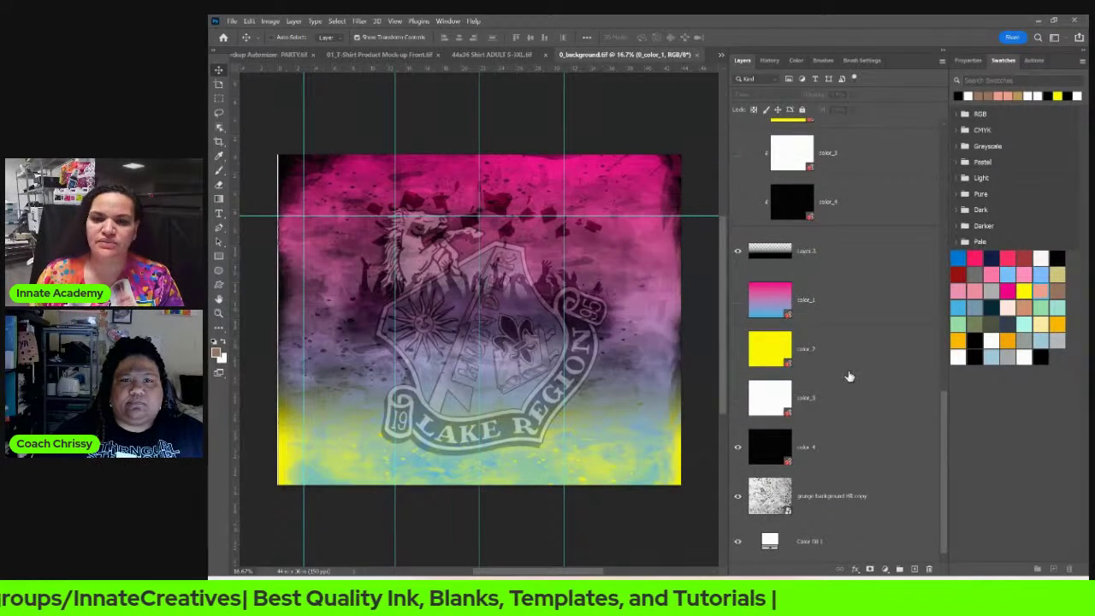
scroll(852, 381, "up", 8)
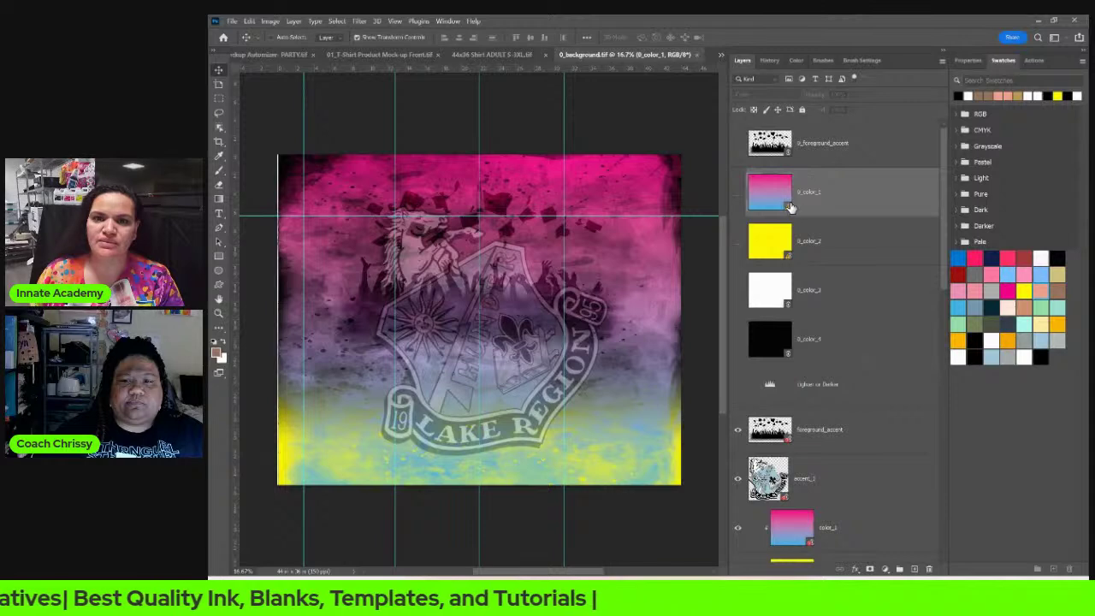
Step: Update all modified content of the linked colour layers in the 0_background file
right_click(875, 197)
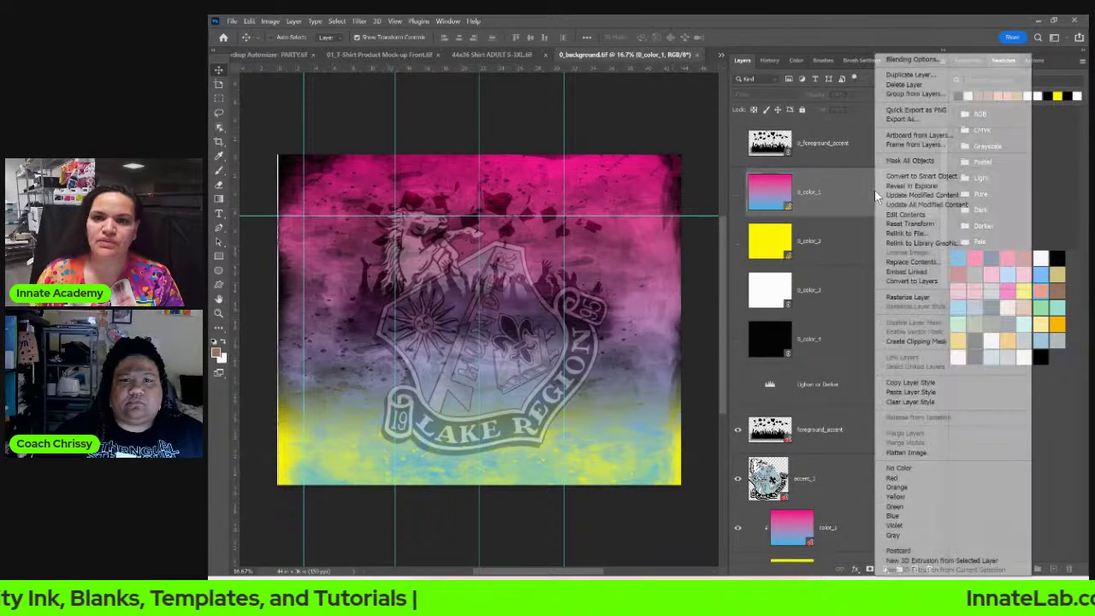
left_click(931, 205)
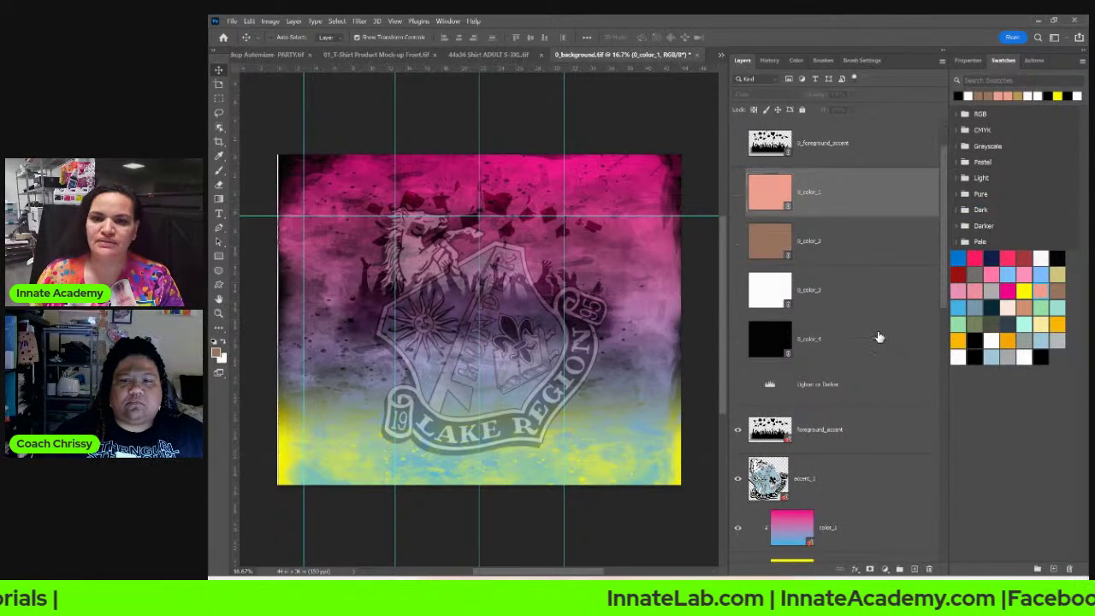
scroll(881, 340, "down", 3)
scroll(875, 336, "down", 2)
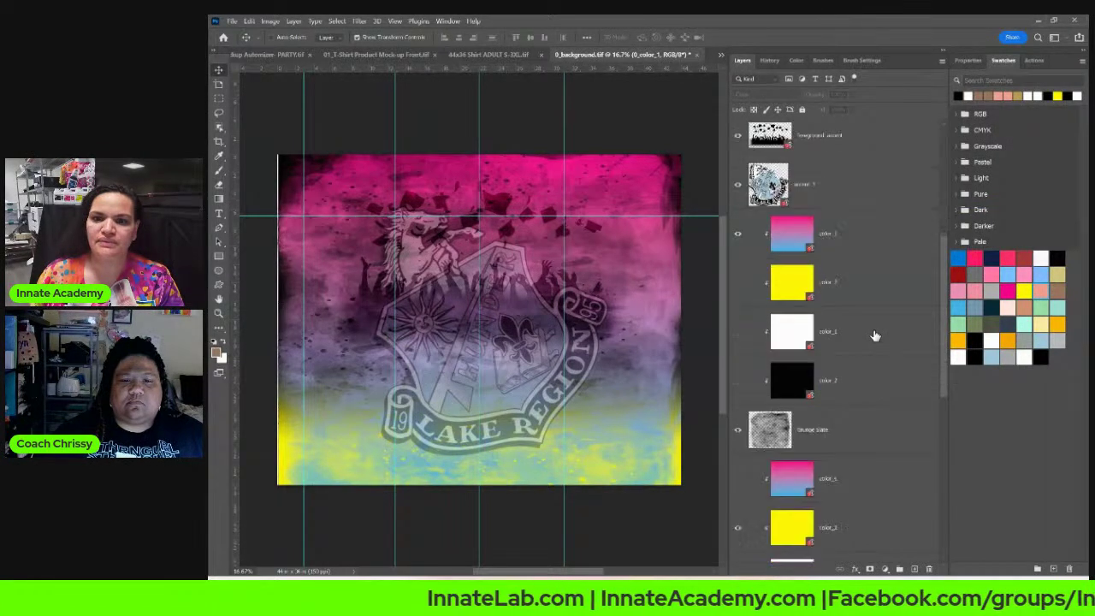
Step: Duplicate the top 0_color_1 to 0_color_4 layers as clipped layers directly below the color_4 layer under accent_1
left_click(862, 250)
scroll(847, 234, "up", 5)
left_click(821, 200)
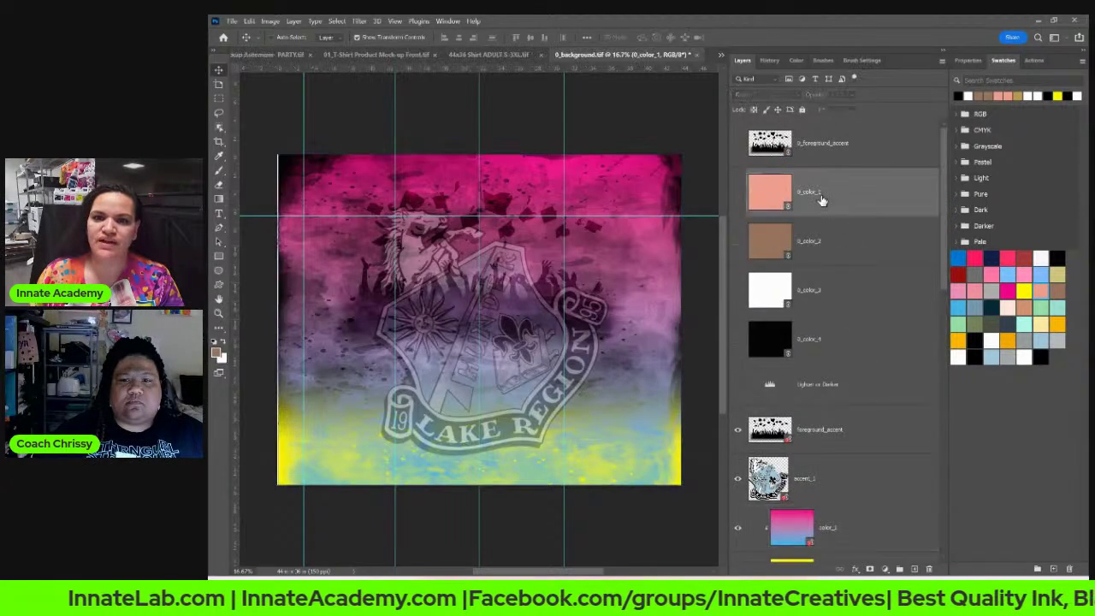
left_click(828, 341)
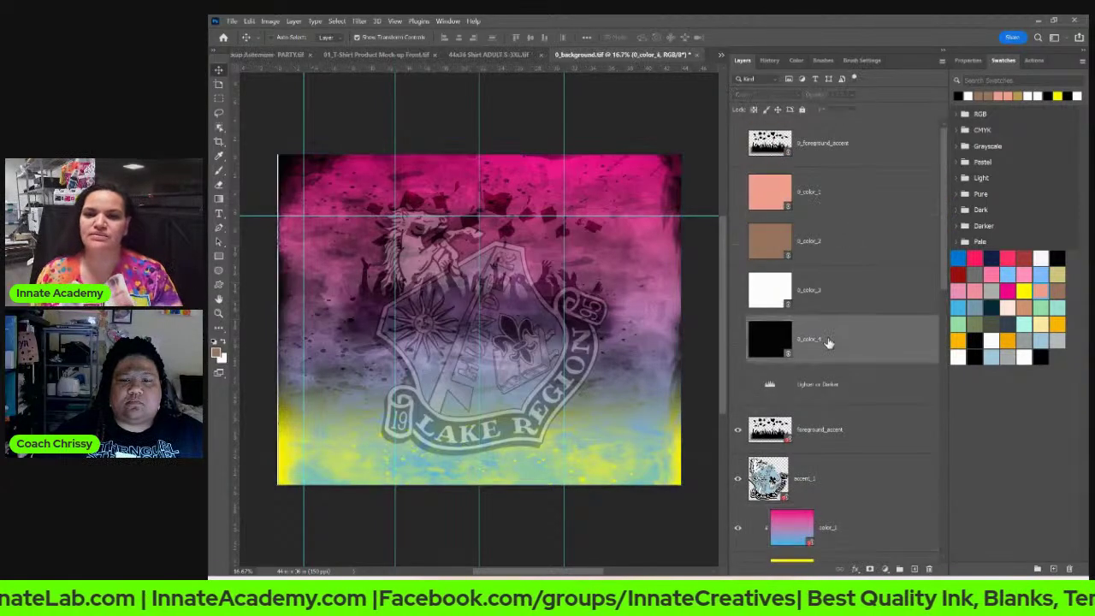
left_click(825, 192)
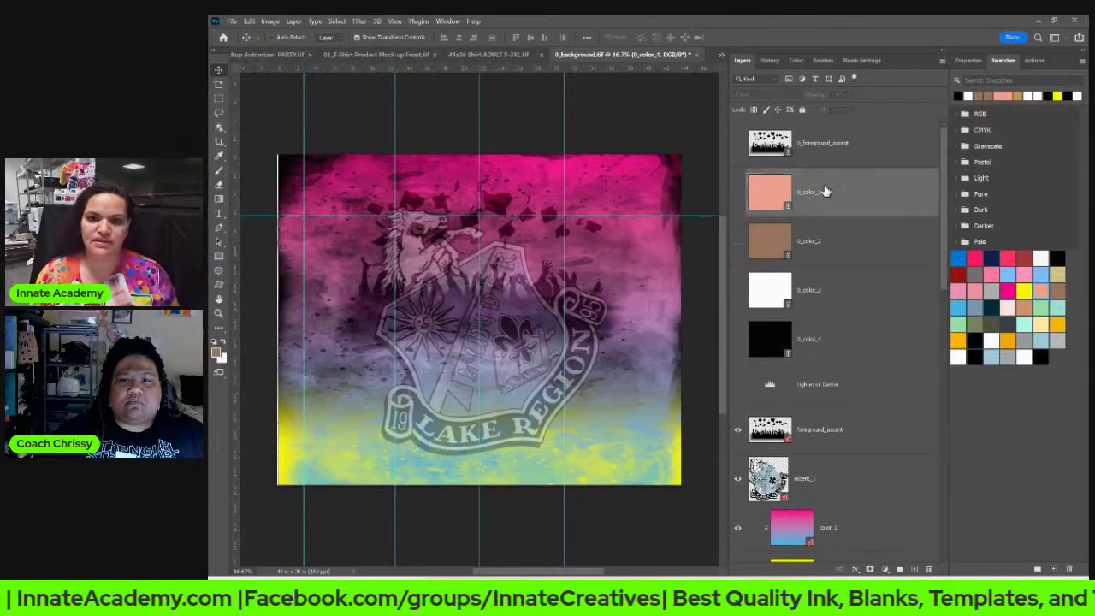
left_click(844, 346, "shift")
scroll(838, 257, "down", 3)
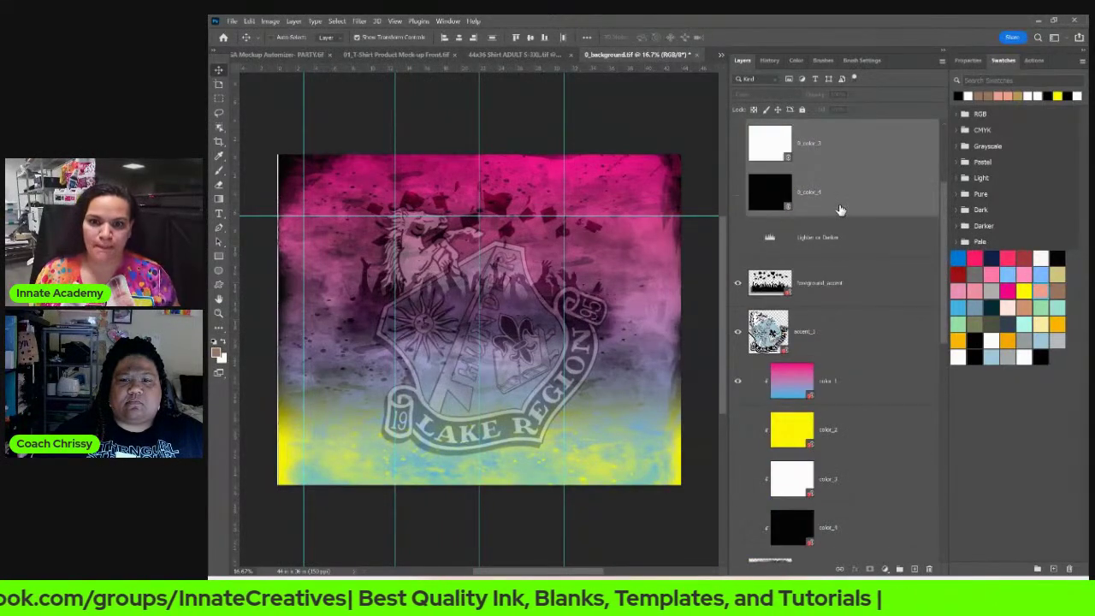
left_click_drag(840, 210, 842, 363)
Step: Delete the old color_1 to color_4 layers clipped to accent_1
left_click(843, 360)
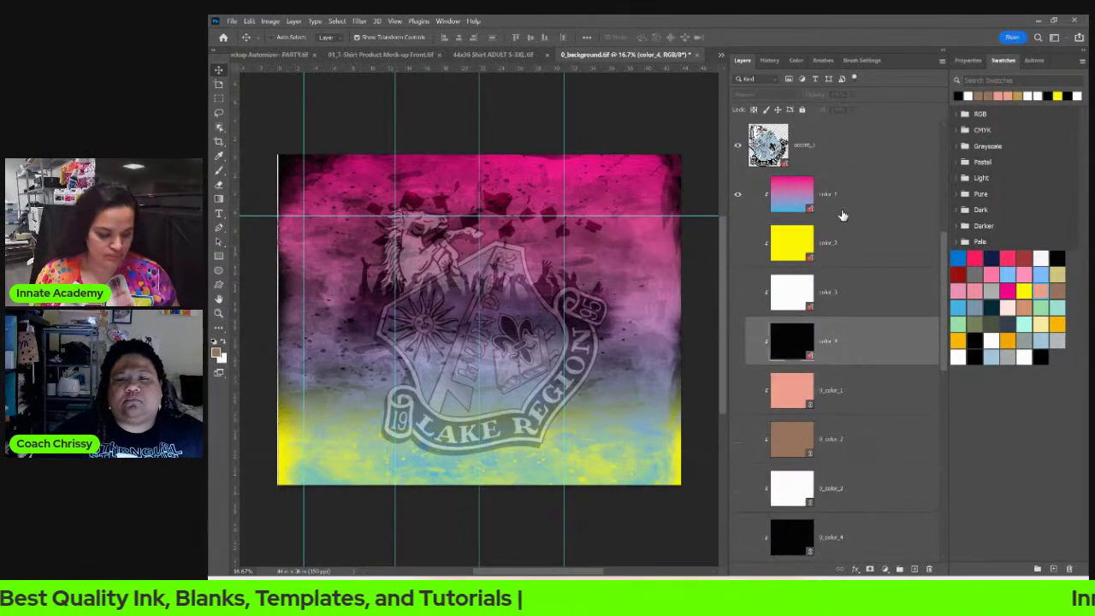
left_click(843, 214, "shift")
key("ctrl+z")
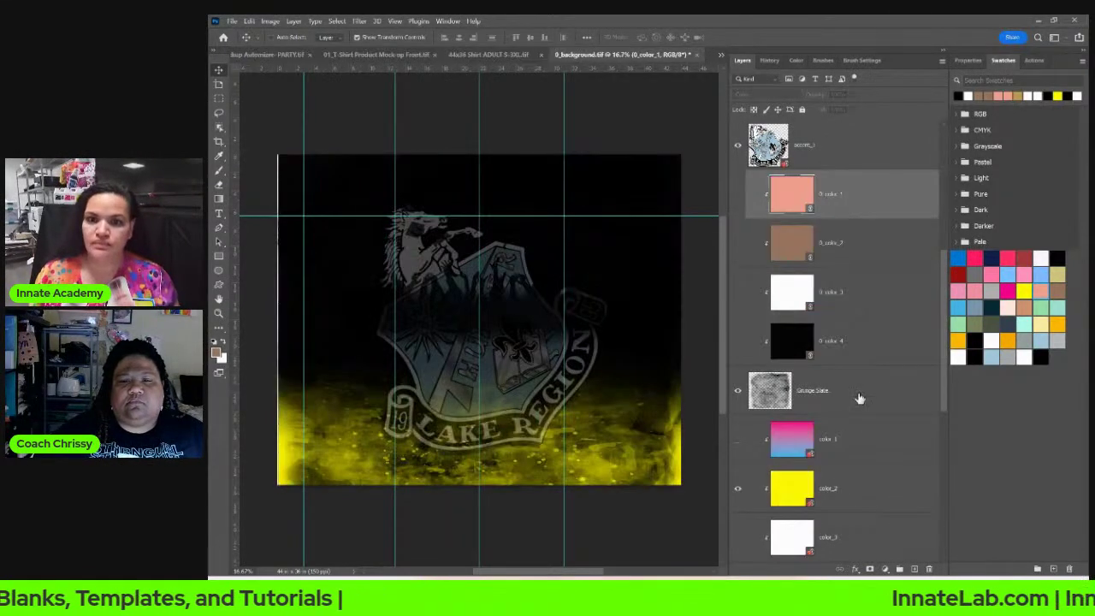
Step: Duplicate accent_1's clipped 0_color_1 to 0_color_4 layers directly below the color_4 layer under Grunge Slate
scroll(855, 384, "down", 2)
scroll(850, 342, "up", 2)
left_click(866, 341, "shift")
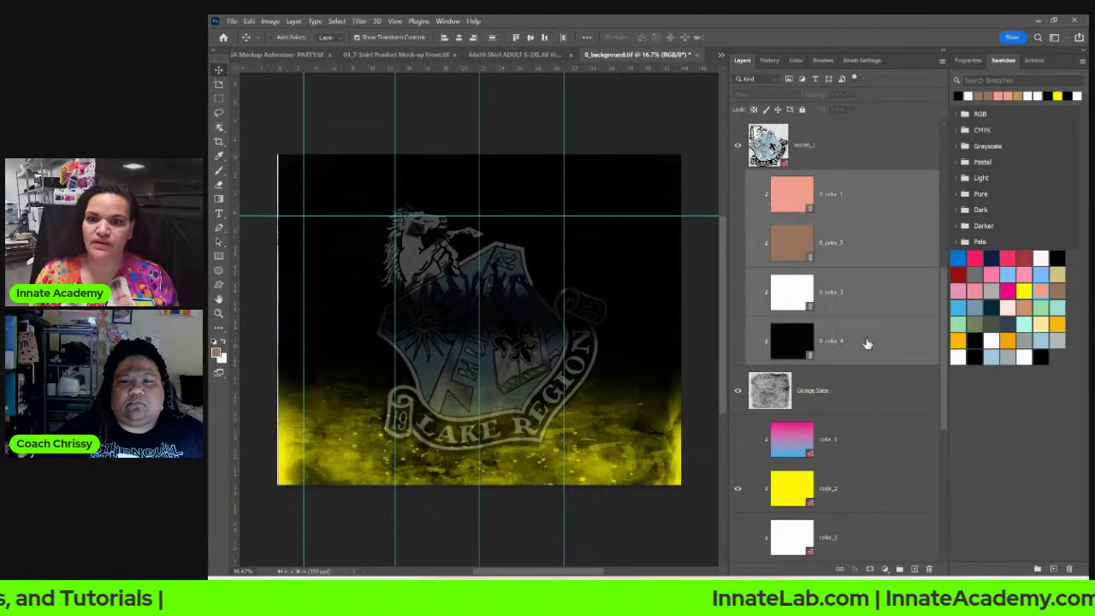
scroll(864, 342, "down", 2)
left_click_drag(855, 245, 857, 303)
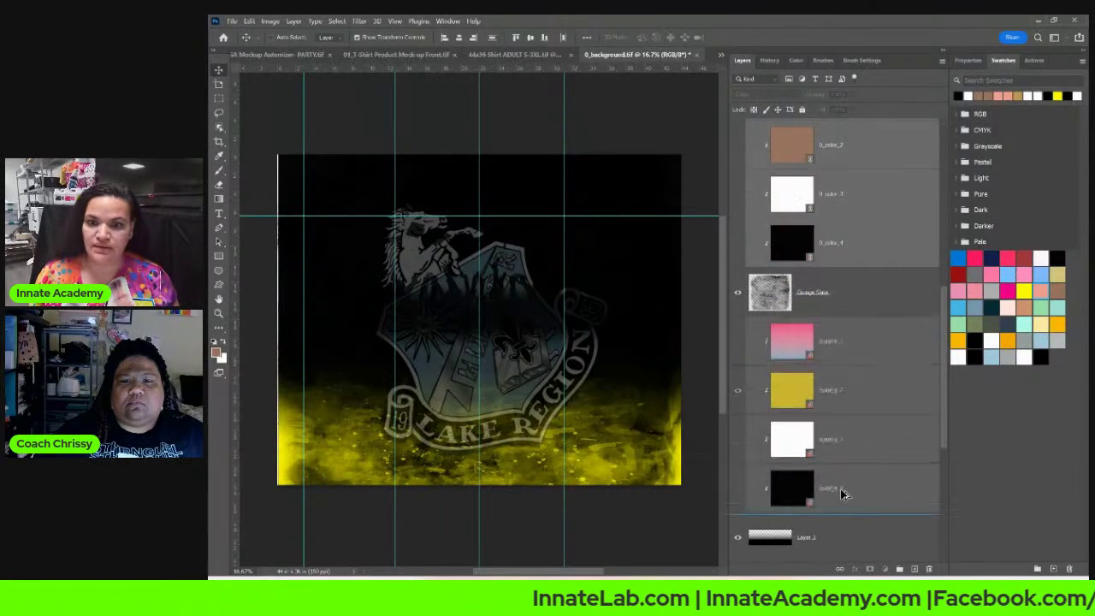
Step: Delete the old color_1 to color_4 layers clipped to Grunge Slate
left_click(839, 342)
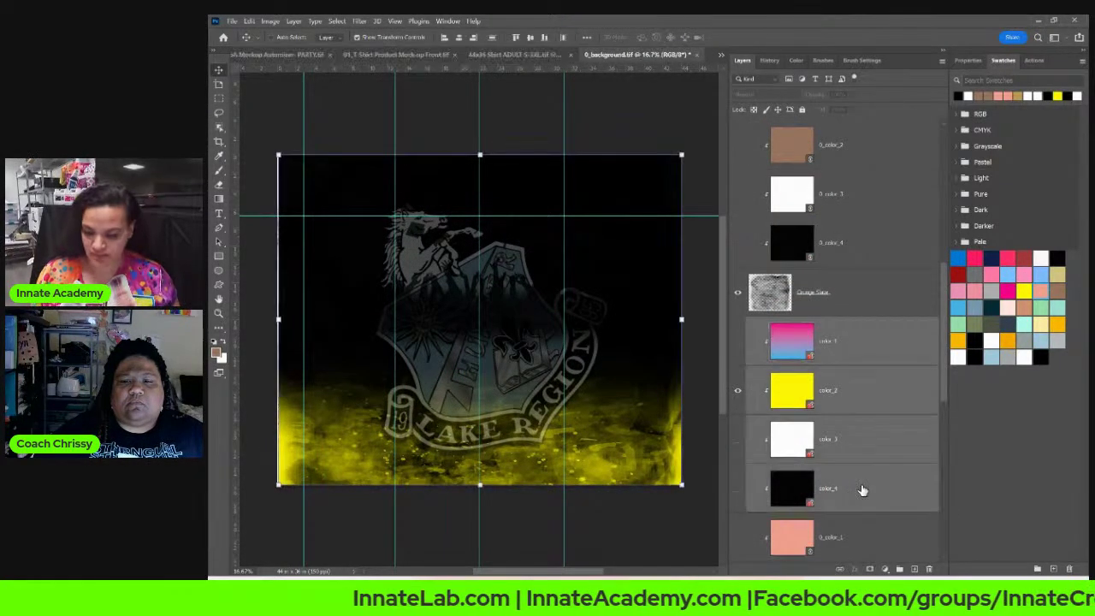
key("ctrl+z")
key("ctrl+z")
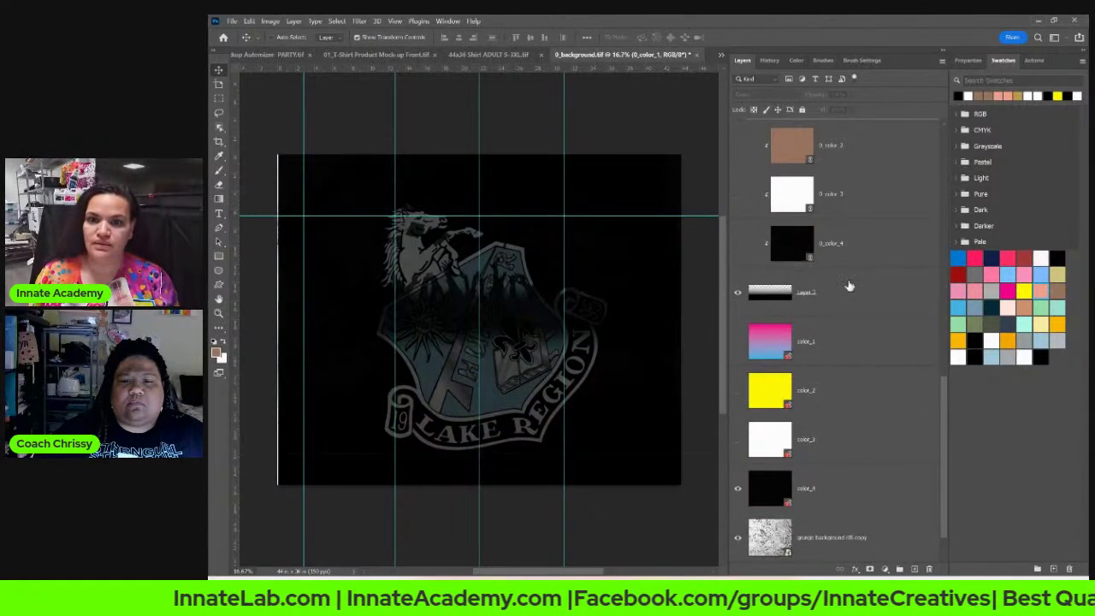
Step: Duplicate Grunge Slate's 0_color_1 to 0_color_4 layers between the lowest color_4 layer and the grunge background HR copy layer
scroll(851, 211, "down", 1)
scroll(862, 185, "up", 2)
left_click(860, 183)
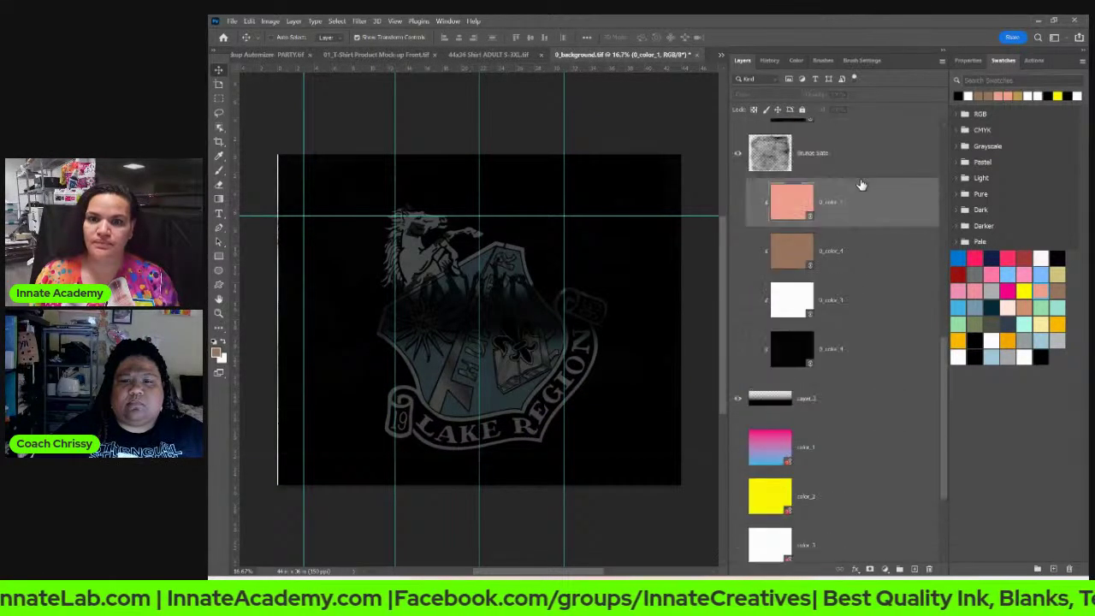
left_click(853, 353, "shift")
scroll(865, 358, "down", 2)
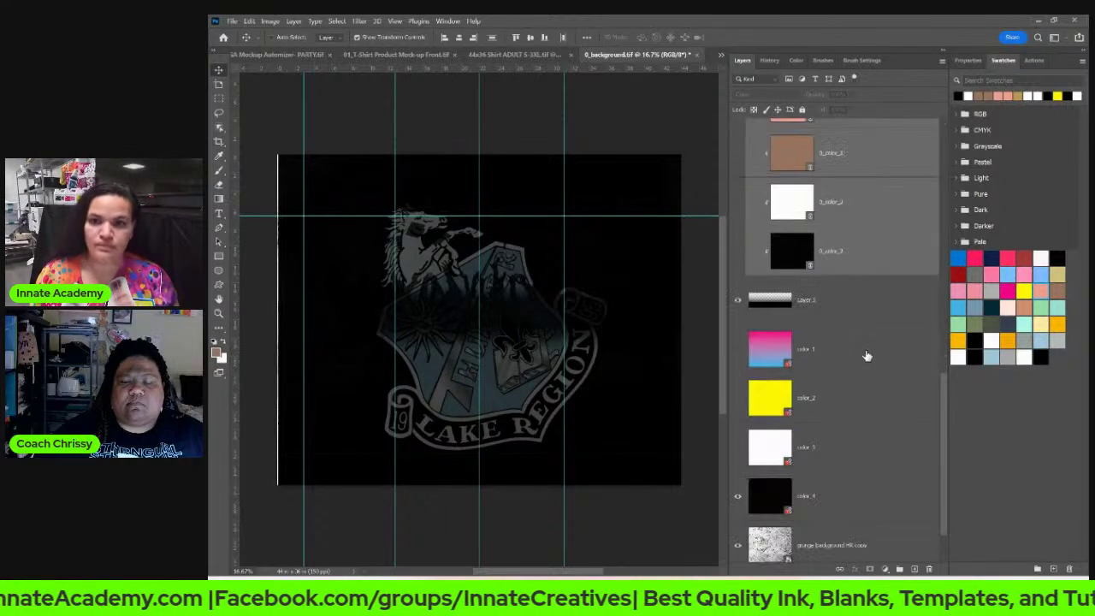
left_click_drag(865, 252, 815, 518)
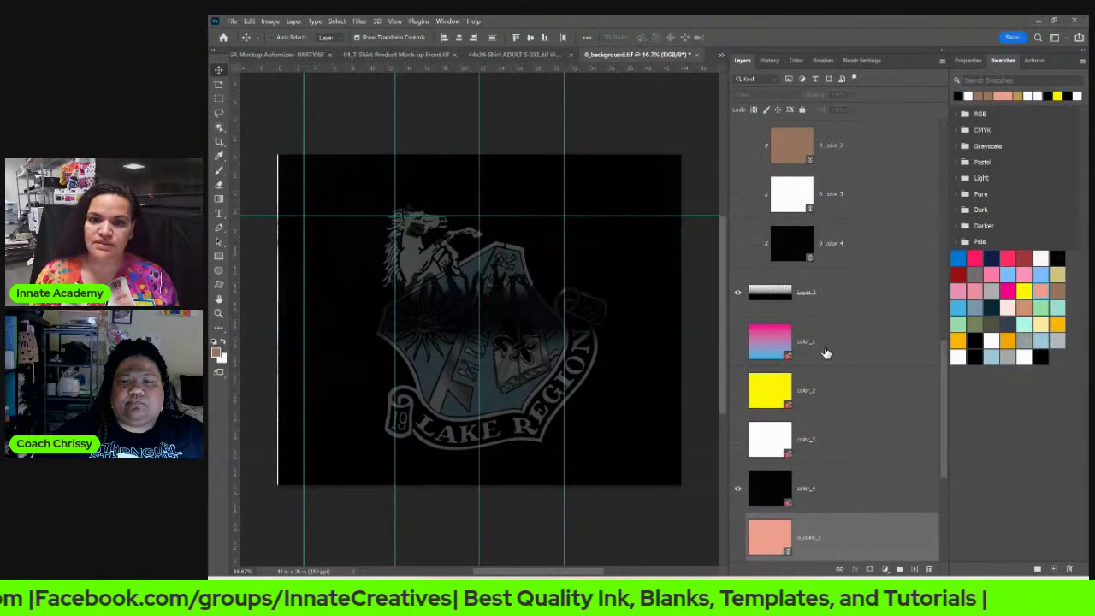
Step: Delete the old color_1 to color_4 layers beneath Layer 3
left_click(824, 349)
scroll(838, 476, "down", 1)
scroll(839, 431, "down", 2)
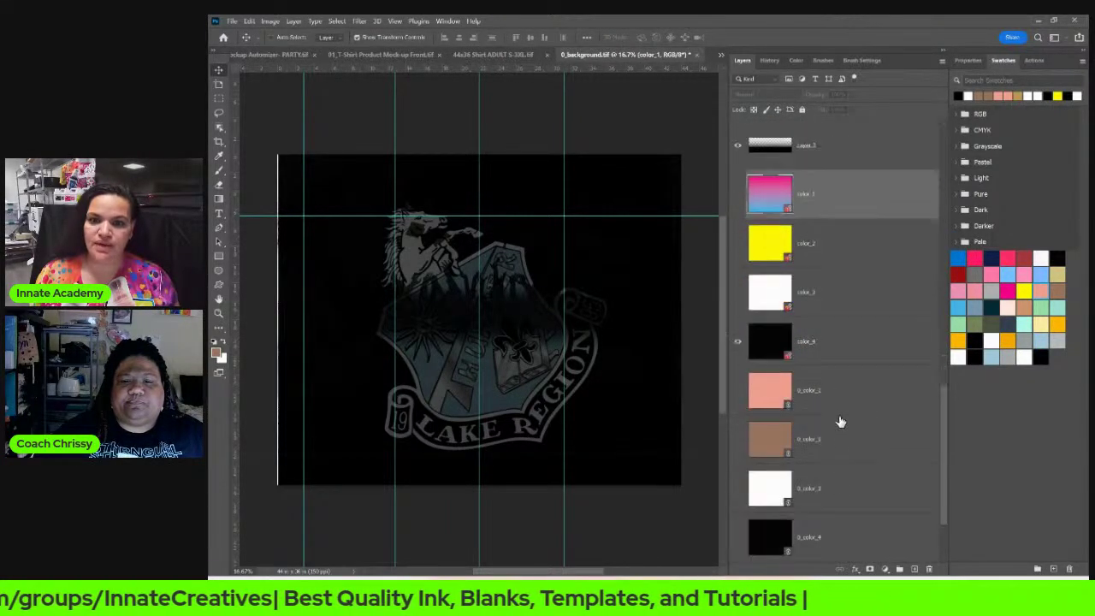
left_click(845, 347, "shift")
key("Delete")
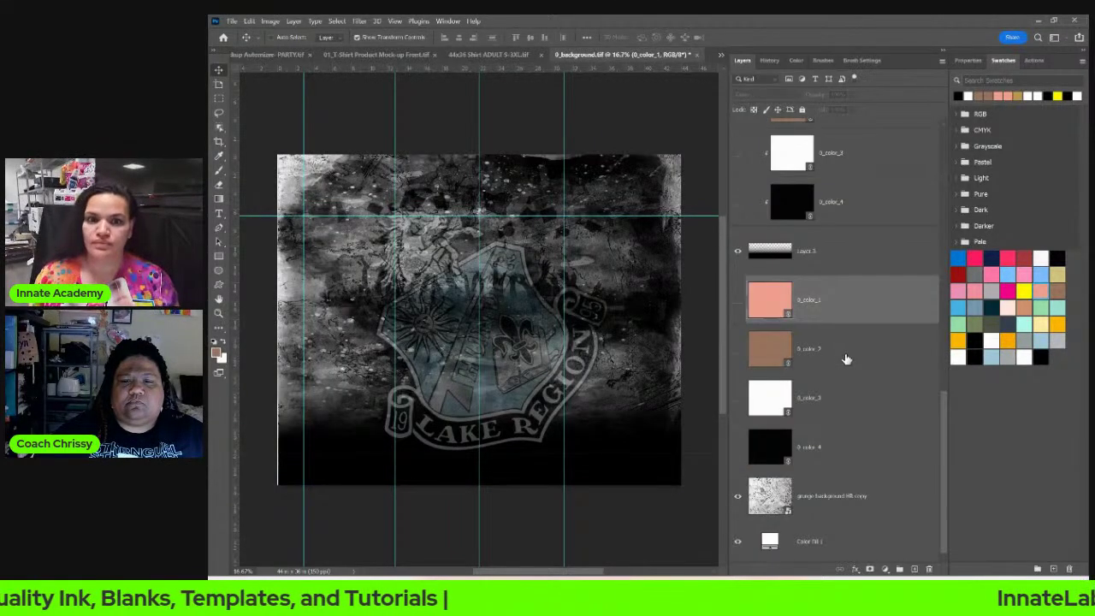
Step: Make the 0_color_1 layer beneath Layer 3 and the one near the top of the layer stack visible
left_click(738, 301)
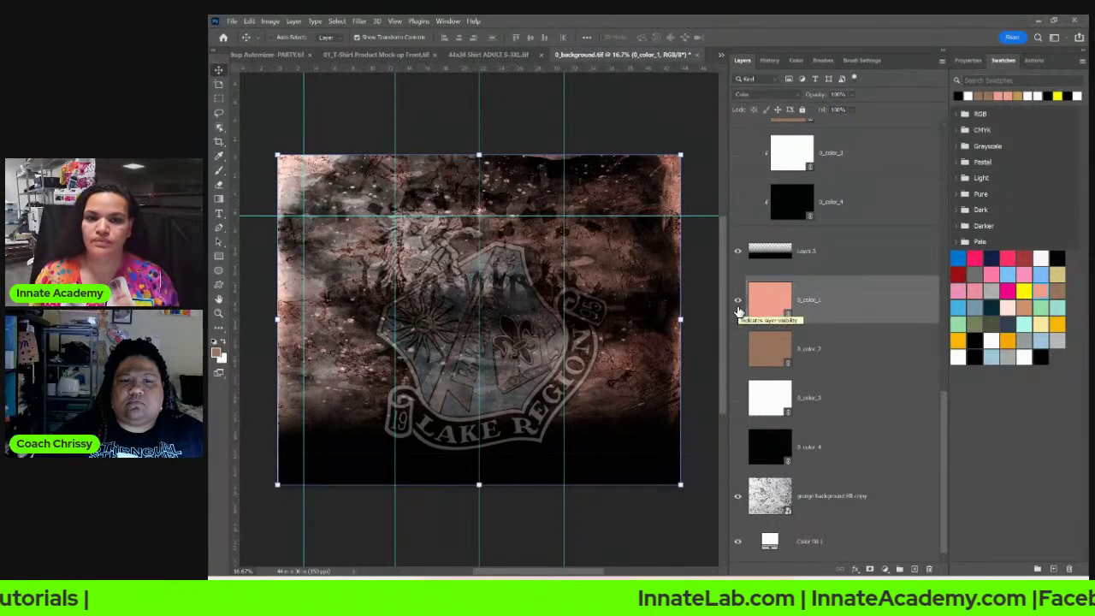
scroll(740, 346, "up", 4)
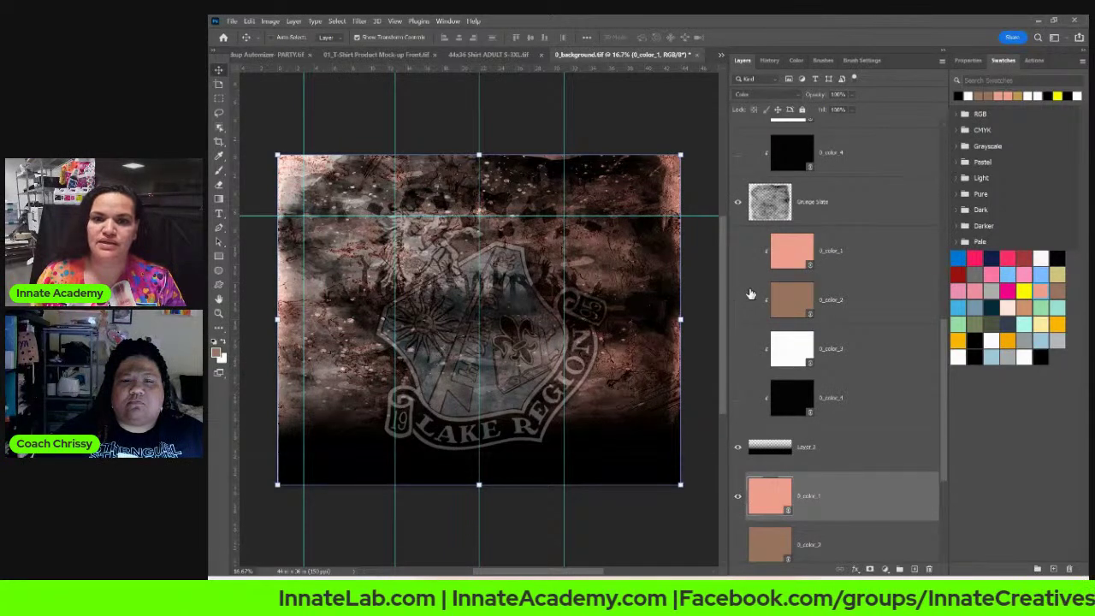
scroll(751, 294, "up", 3)
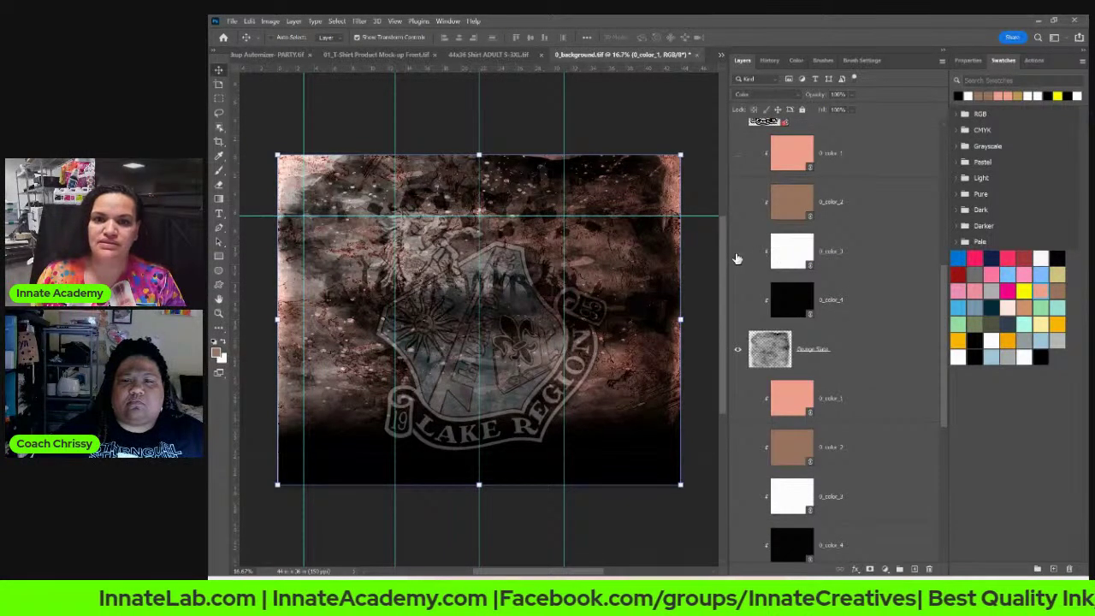
scroll(739, 259, "up", 4)
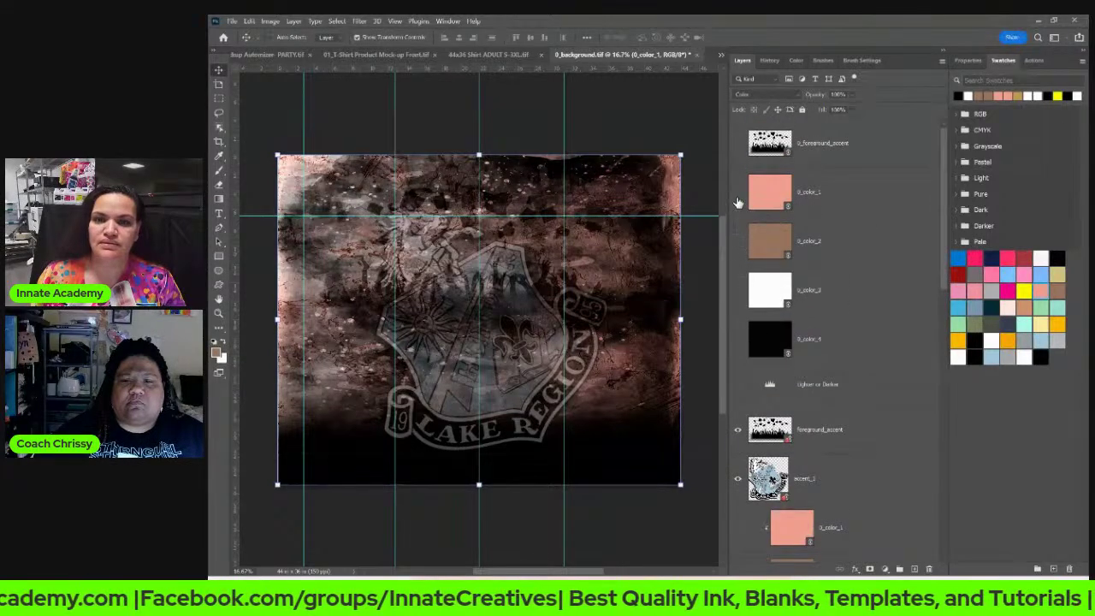
left_click(738, 194)
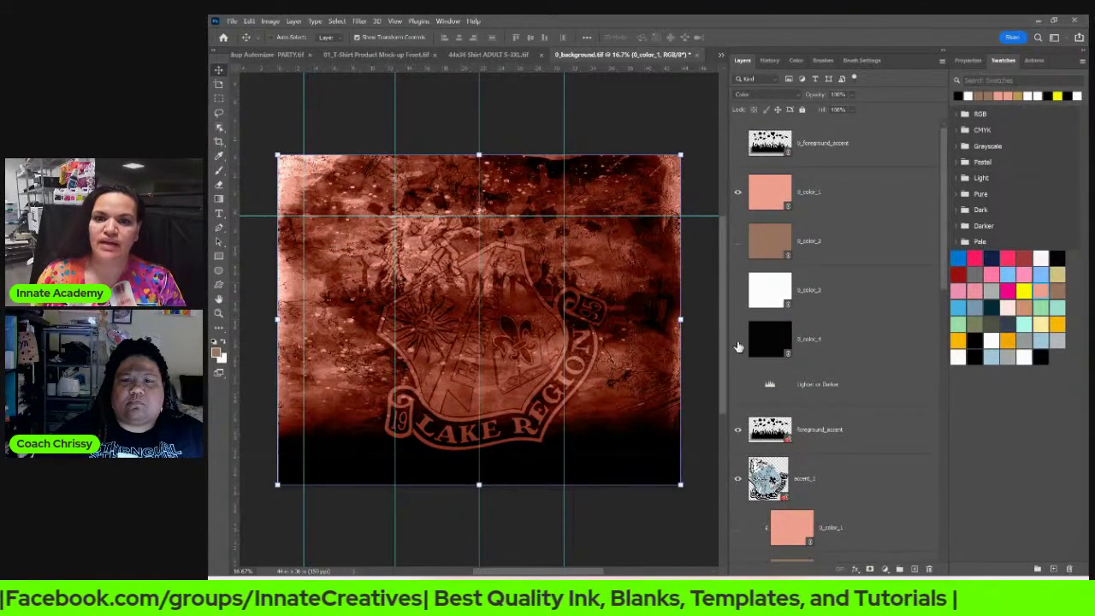
Step: Set the blend mode of the uppermost 0_color_1 layer to Color
left_click(793, 200)
left_click(770, 96)
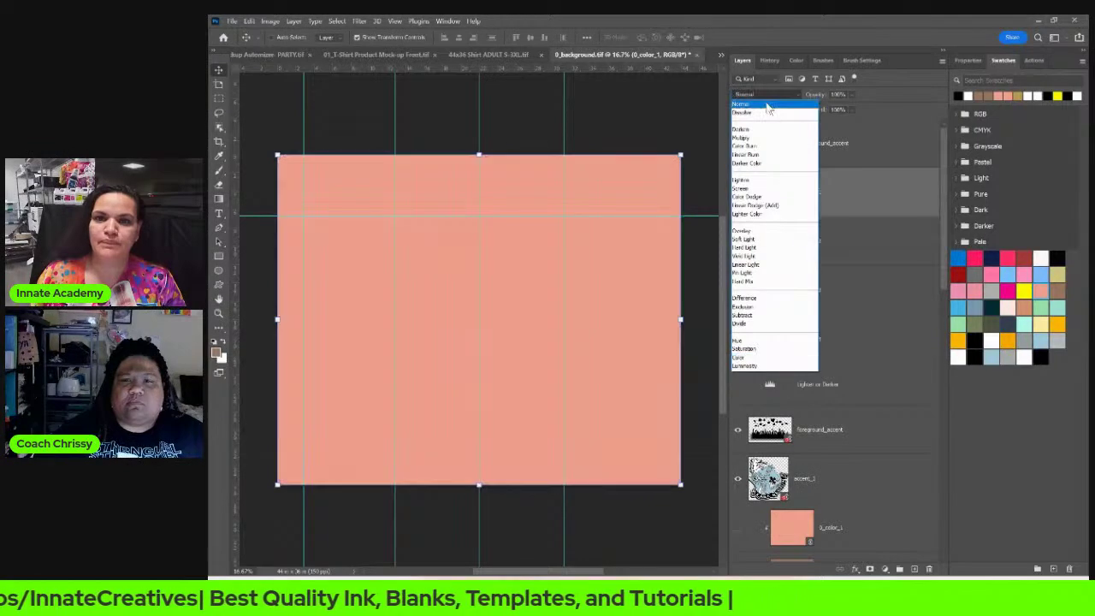
left_click(764, 360)
Step: Hide the grunge background HR copy layer above Color Fill 1
scroll(756, 318, "up", 3)
scroll(756, 368, "down", 6)
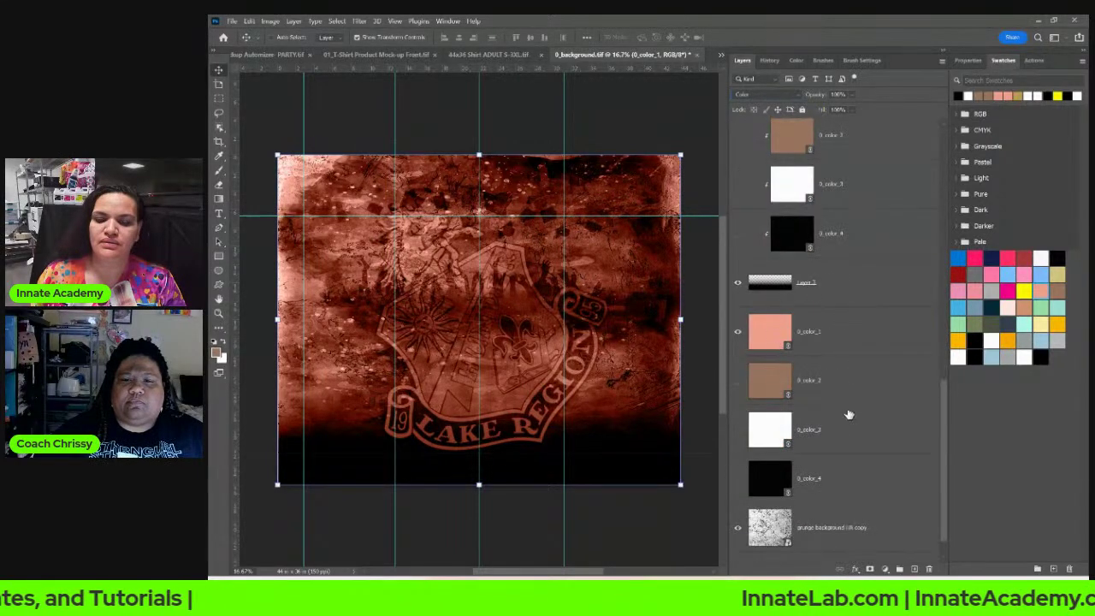
scroll(840, 428, "down", 1)
left_click(823, 495)
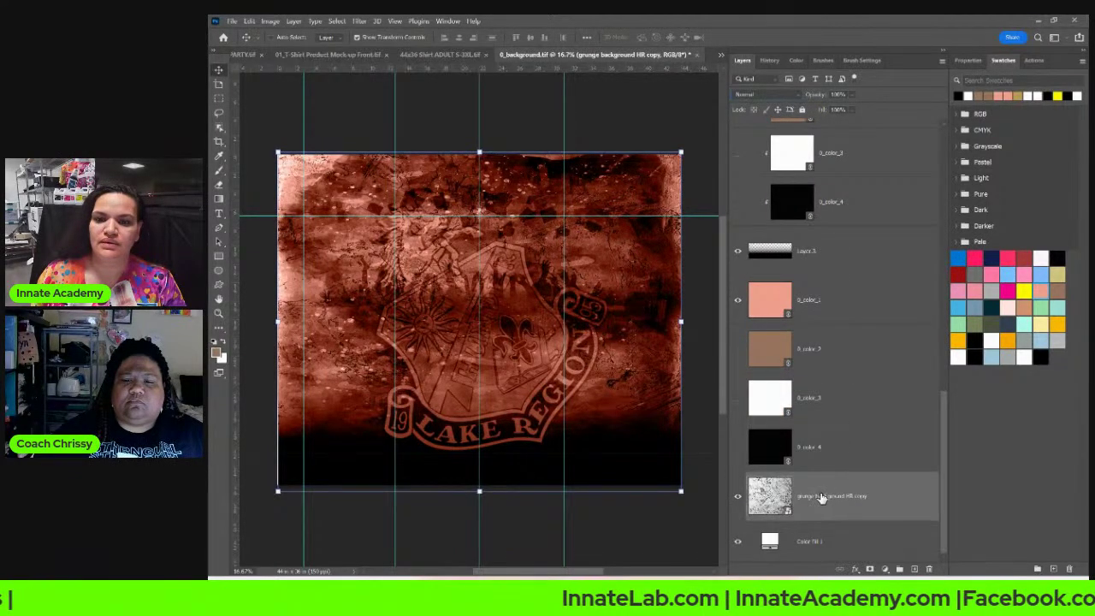
left_click(737, 498)
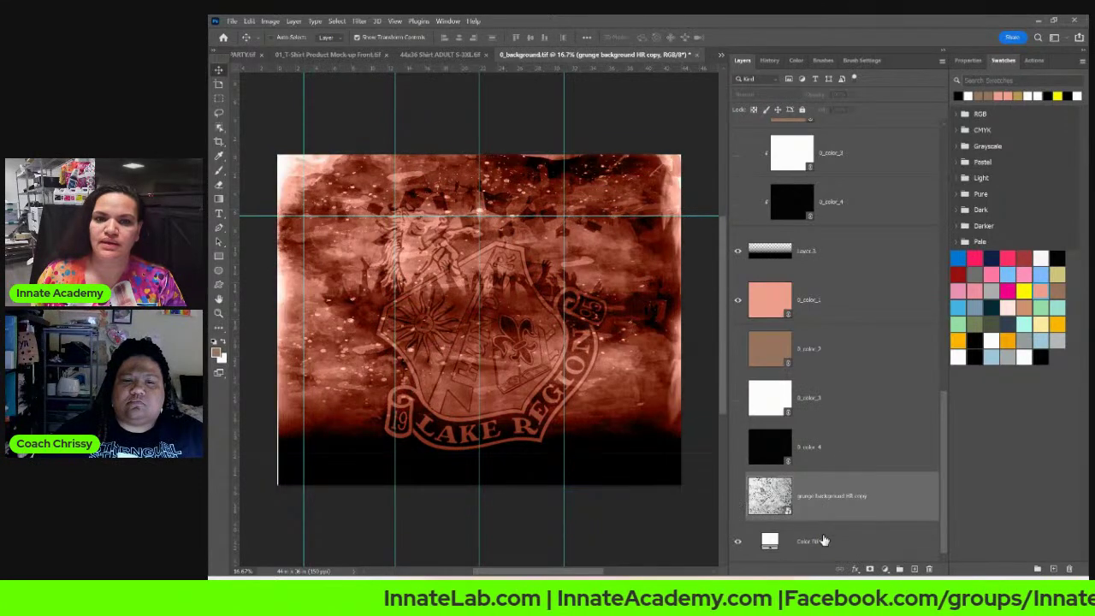
Step: Locate the Grunge Slate layer from the canvas, and show and select the 0_color_1 layer clipped to accent_1
scroll(798, 300, "up", 5)
scroll(689, 274, "up", 2)
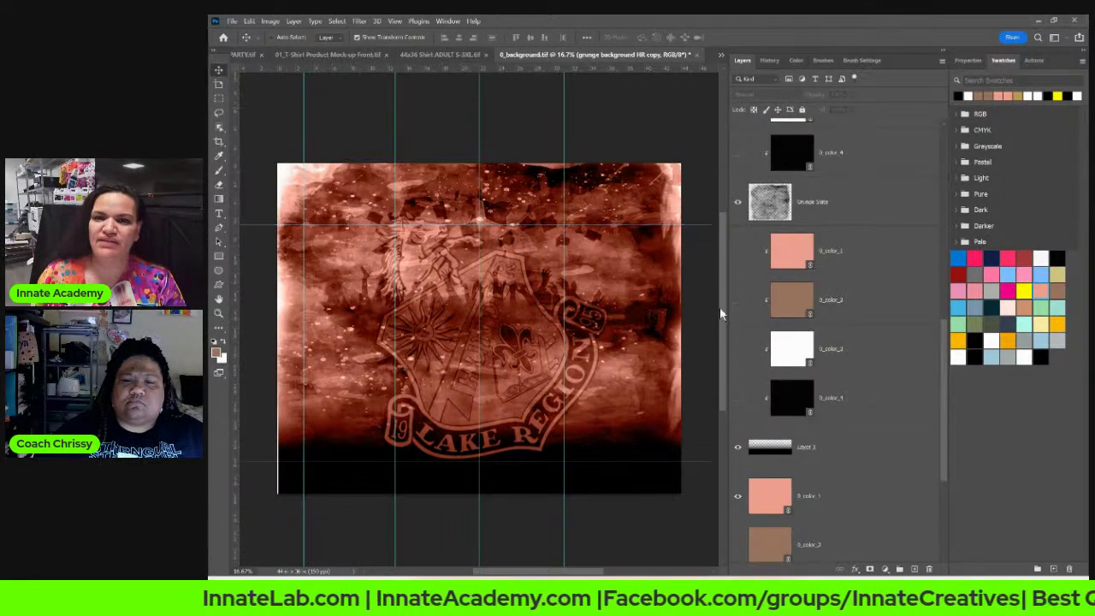
right_click(659, 339)
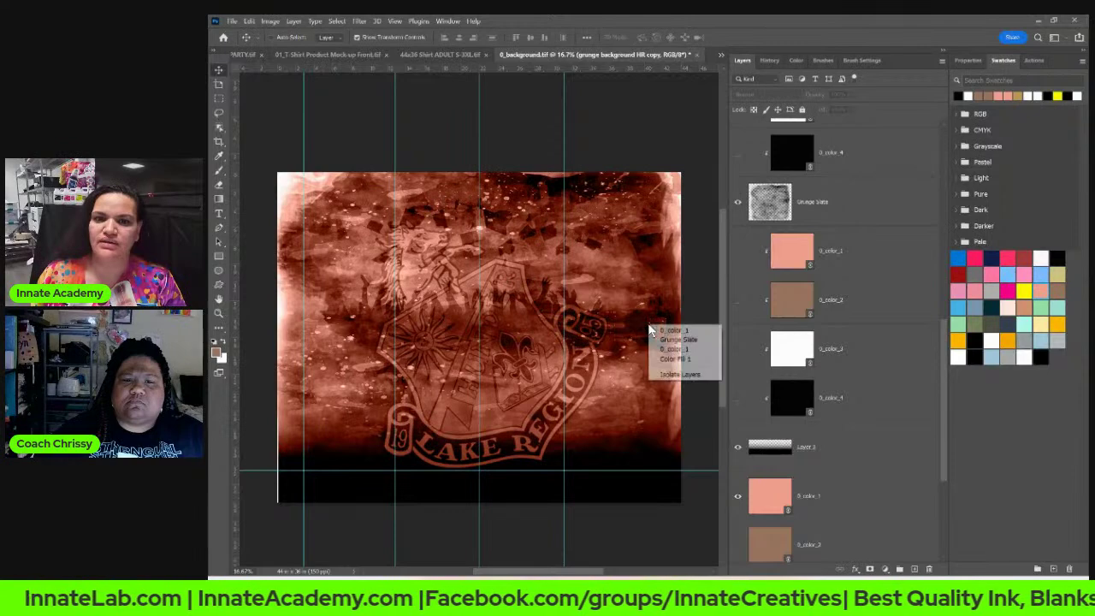
left_click(672, 341)
scroll(809, 300, "up", 5)
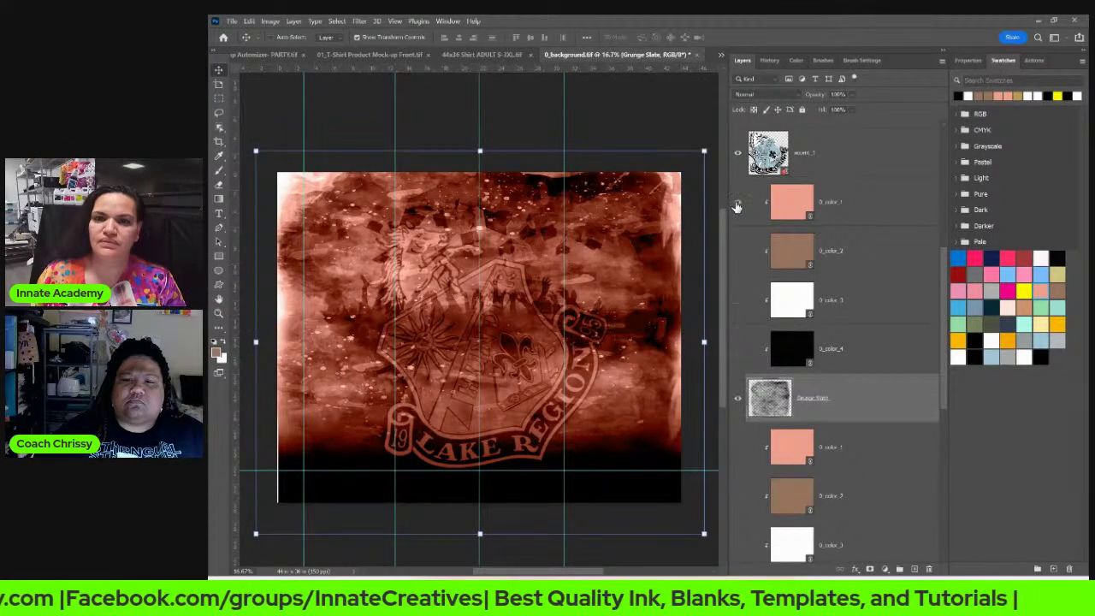
left_click(843, 202)
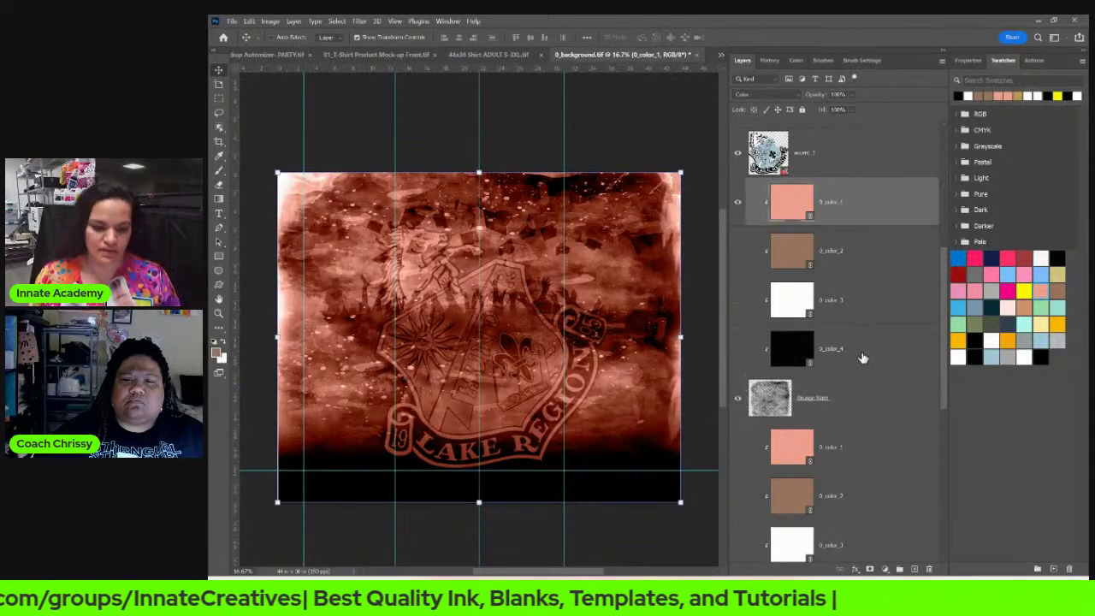
Step: Set the blend mode of the four 0_color layers between accent_1 and Grunge Slate to Normal
left_click(863, 357, "shift")
left_click(775, 94)
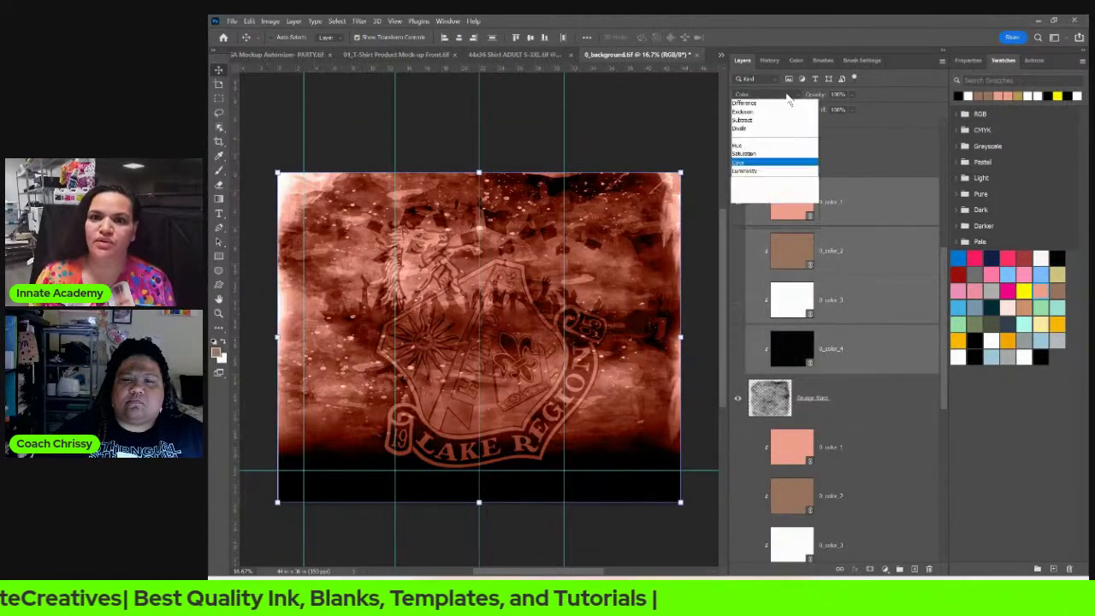
left_click(780, 105)
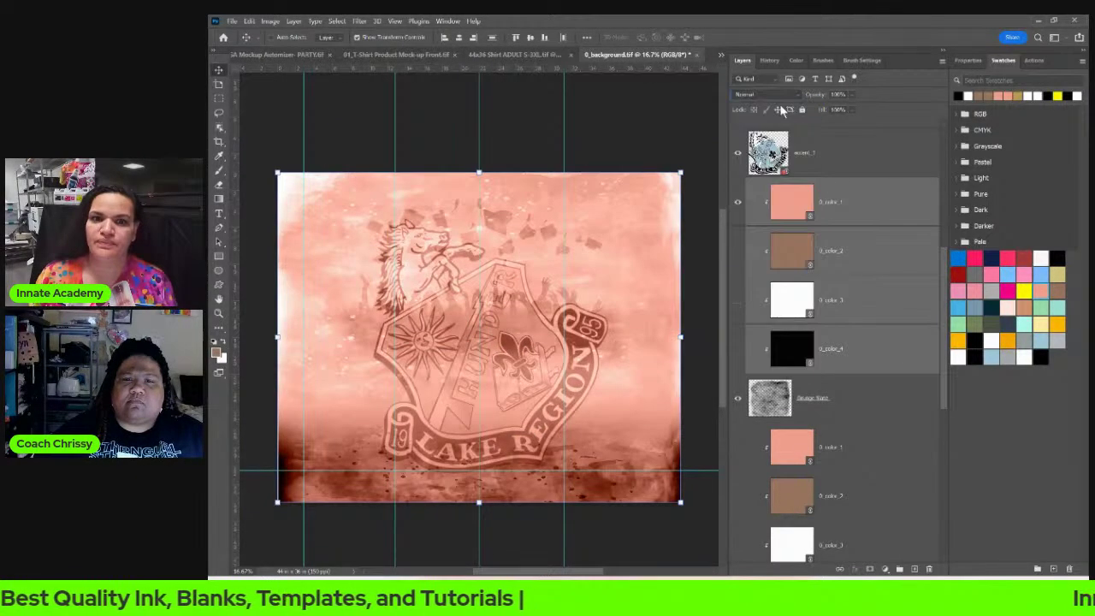
Step: Preview each 0_color layer above Grunge Slate in turn by toggling its visibility, ending with only 0_color_1 shown
left_click(865, 215)
left_click(738, 204)
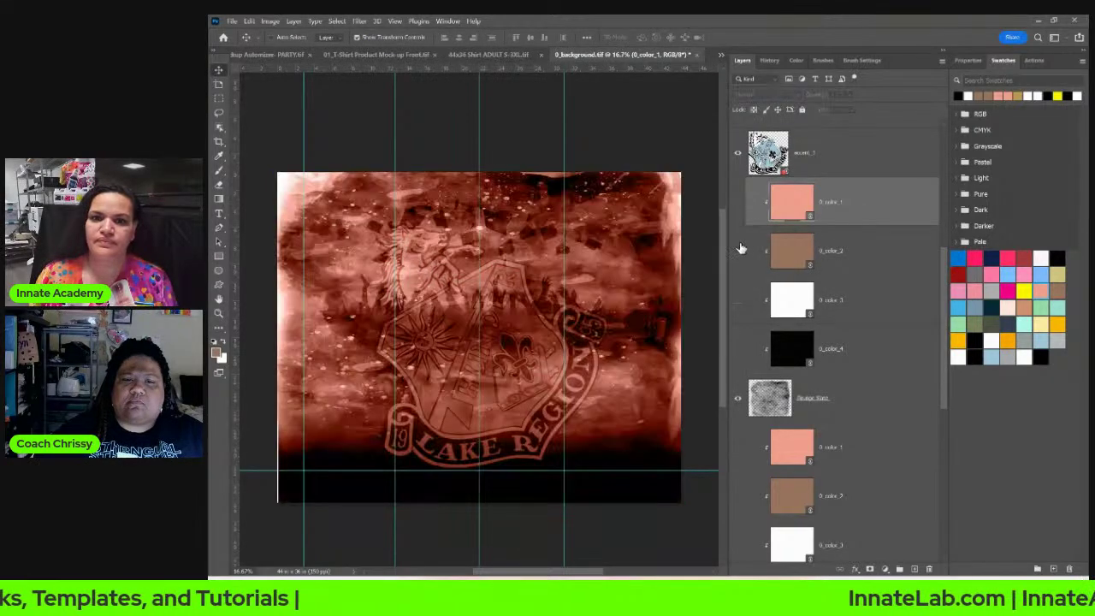
left_click(738, 253)
left_click(739, 253)
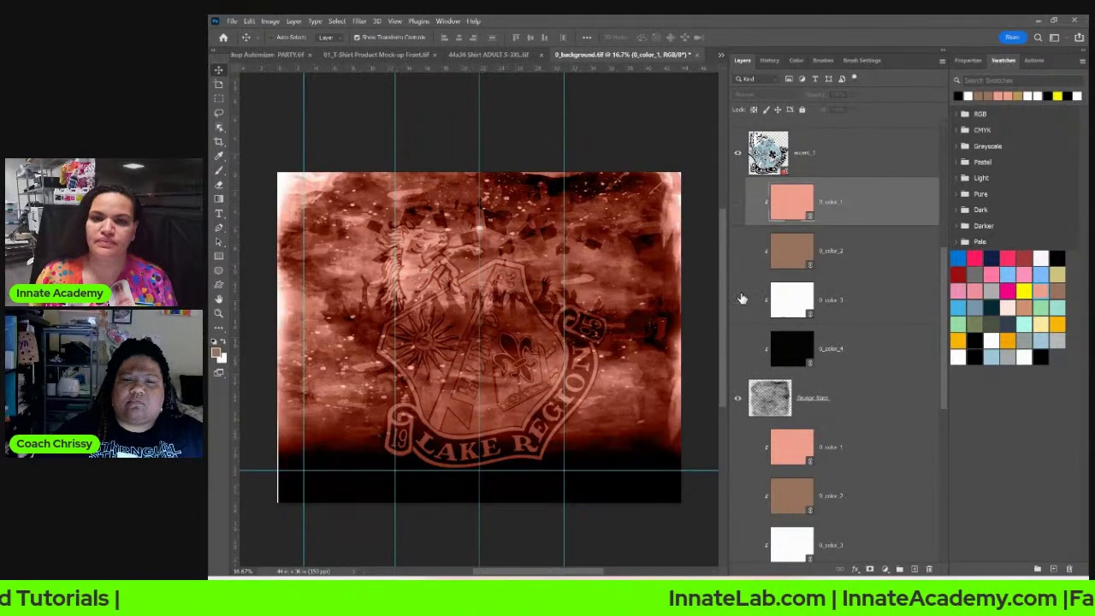
left_click(739, 300)
left_click(739, 300)
left_click(739, 349)
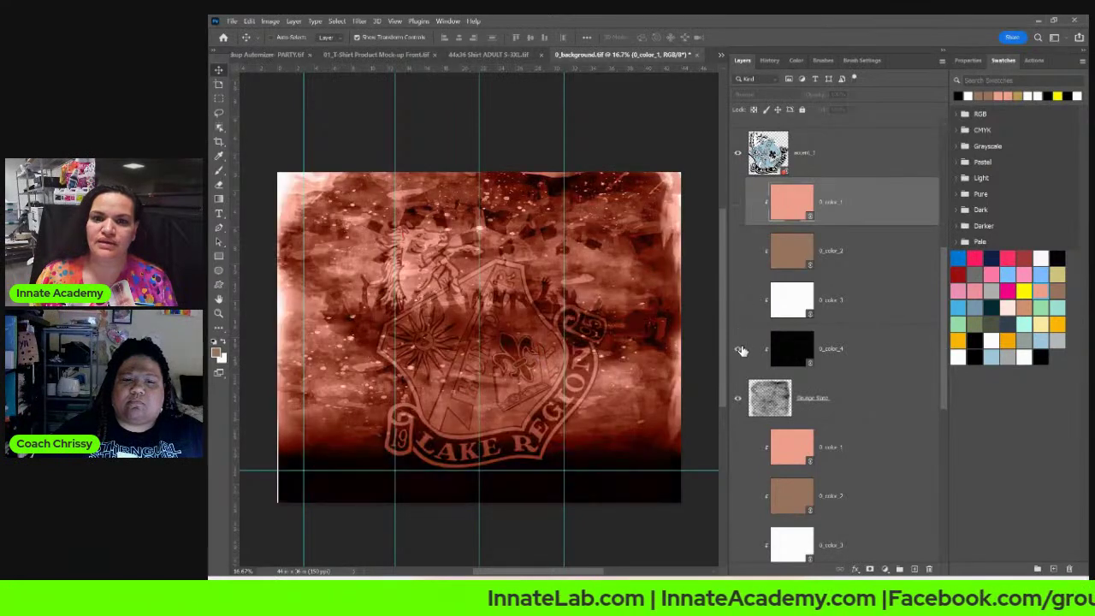
left_click(739, 205)
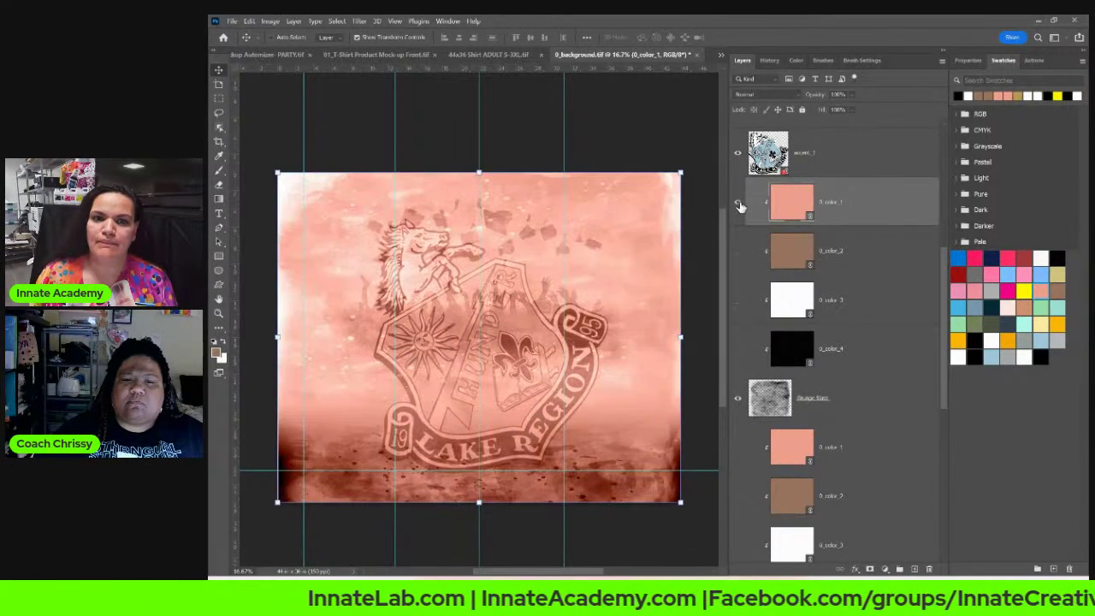
Step: Show the 0_color_2 layer clipped to Layer 3 and set the blend mode of its four clipped 0_color layers to Normal
scroll(889, 269, "down", 5)
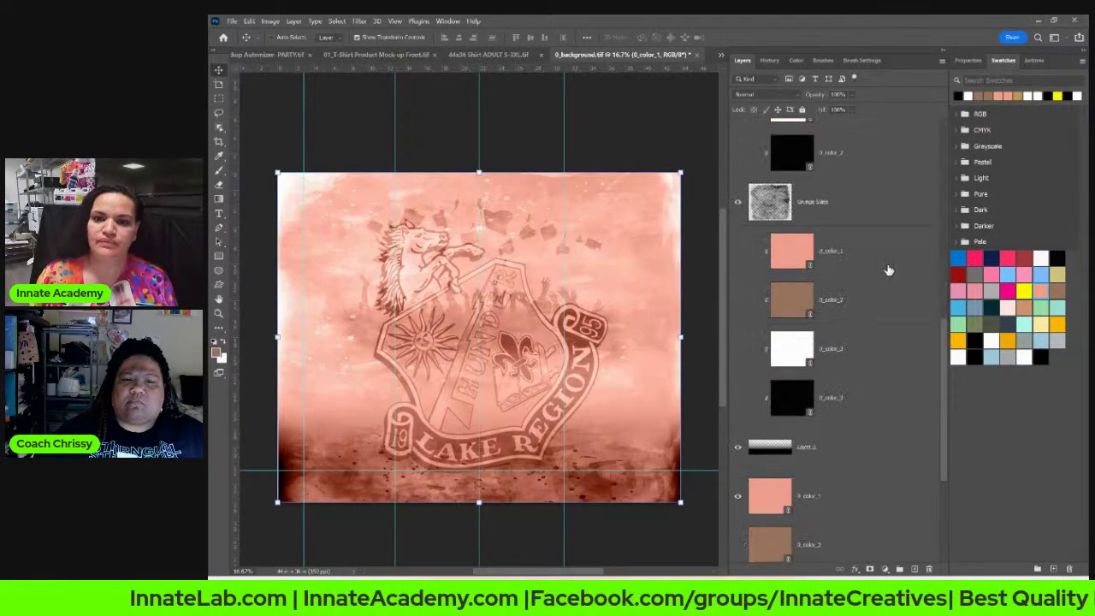
left_click(847, 449)
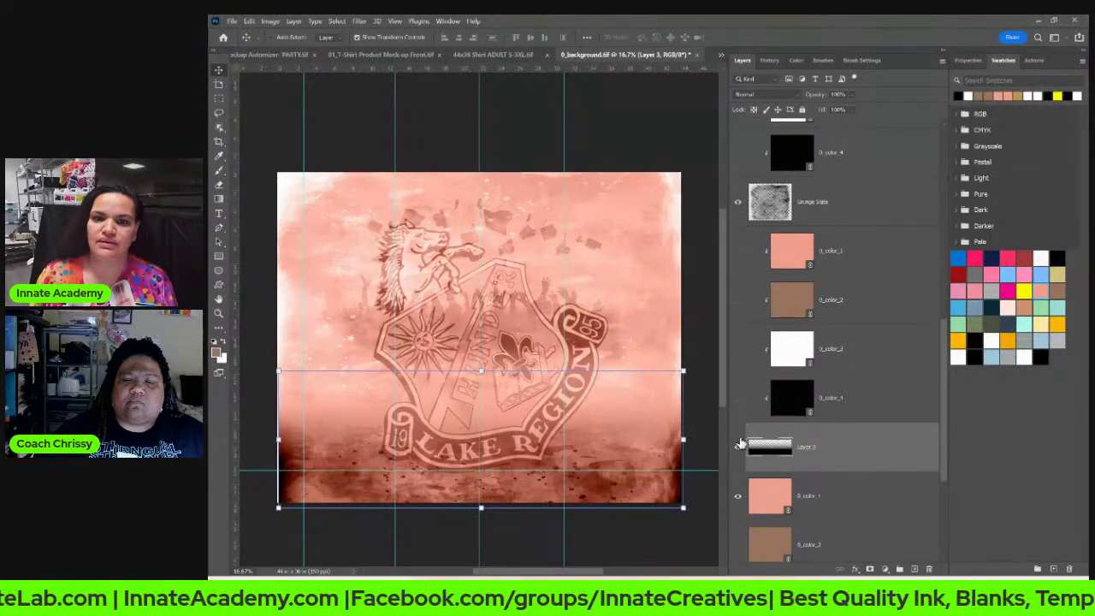
left_click(742, 303)
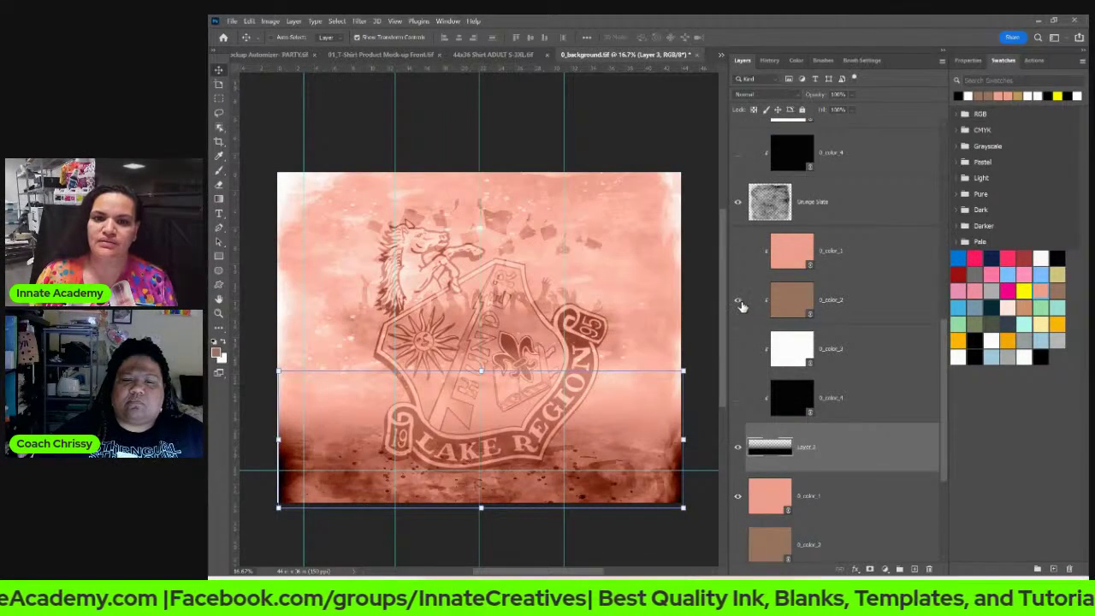
left_click(856, 259)
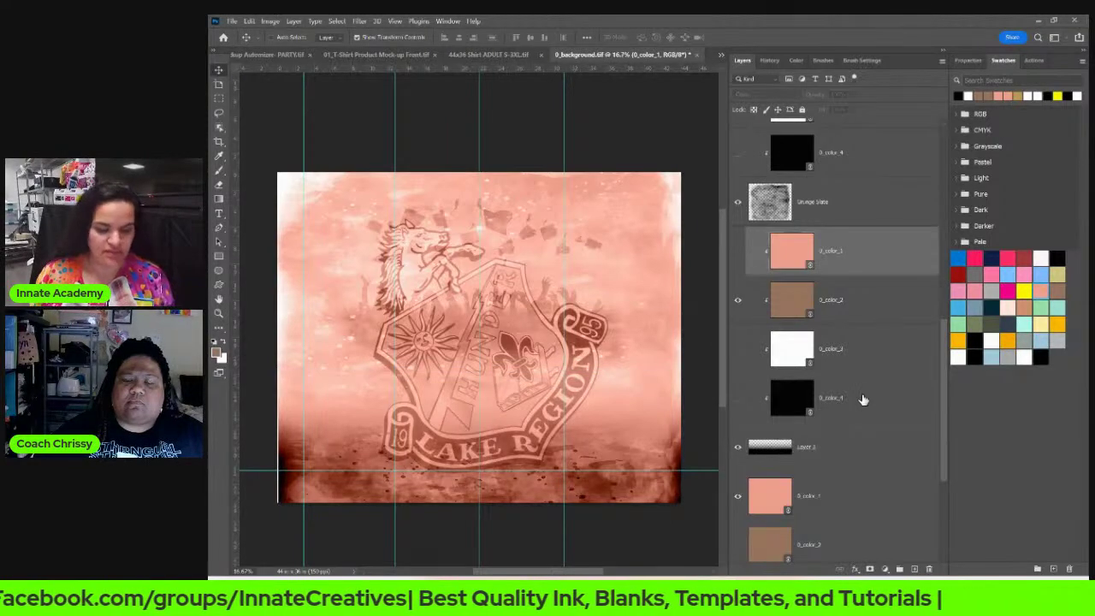
left_click(862, 399, "shift")
right_click(862, 399)
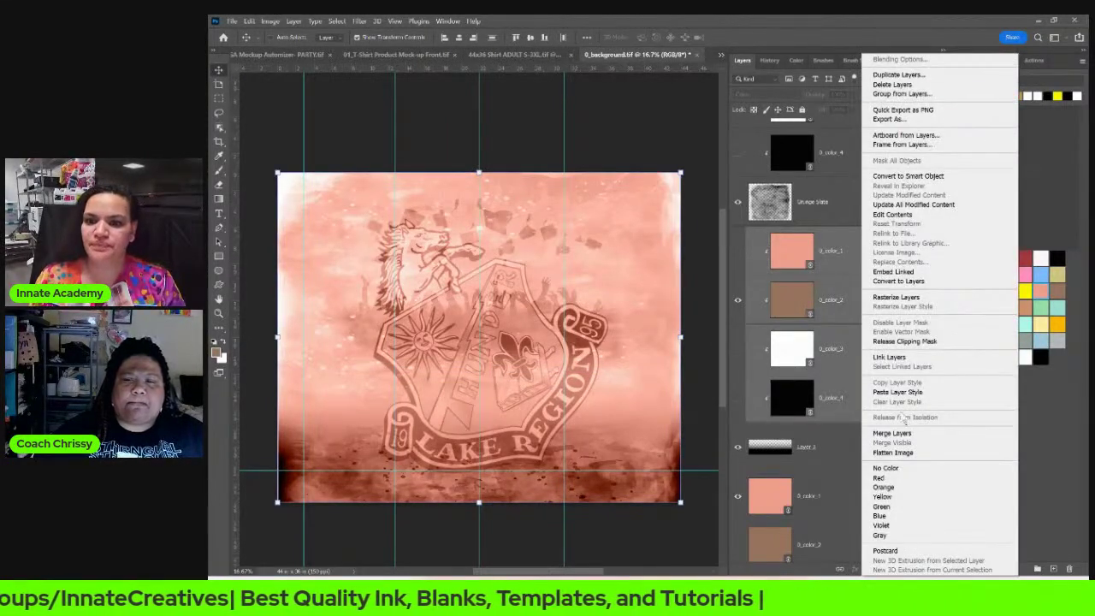
left_click(772, 190)
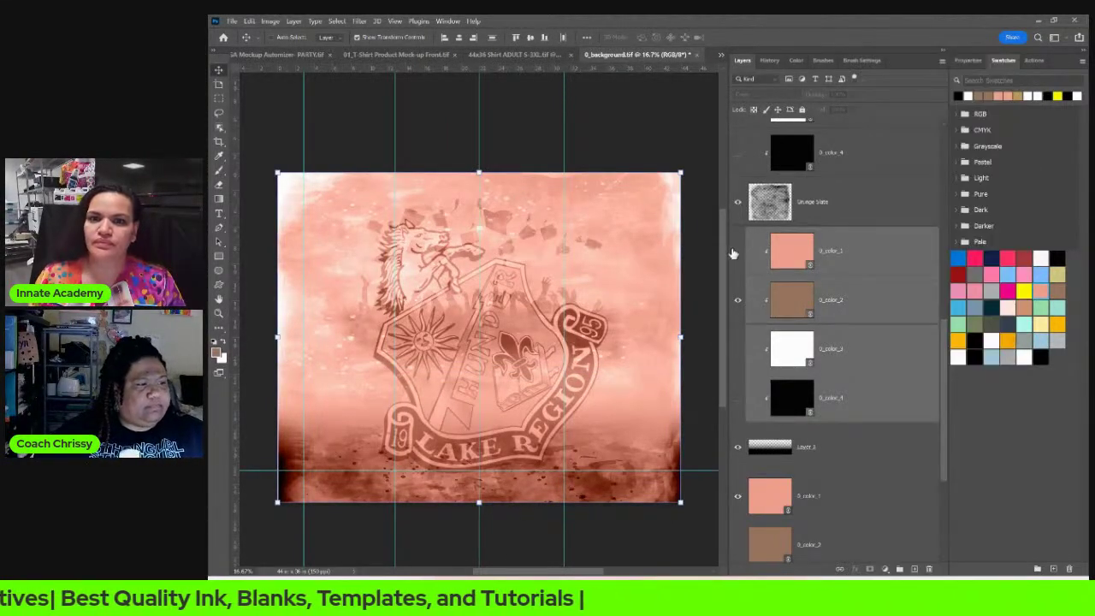
left_click(757, 94)
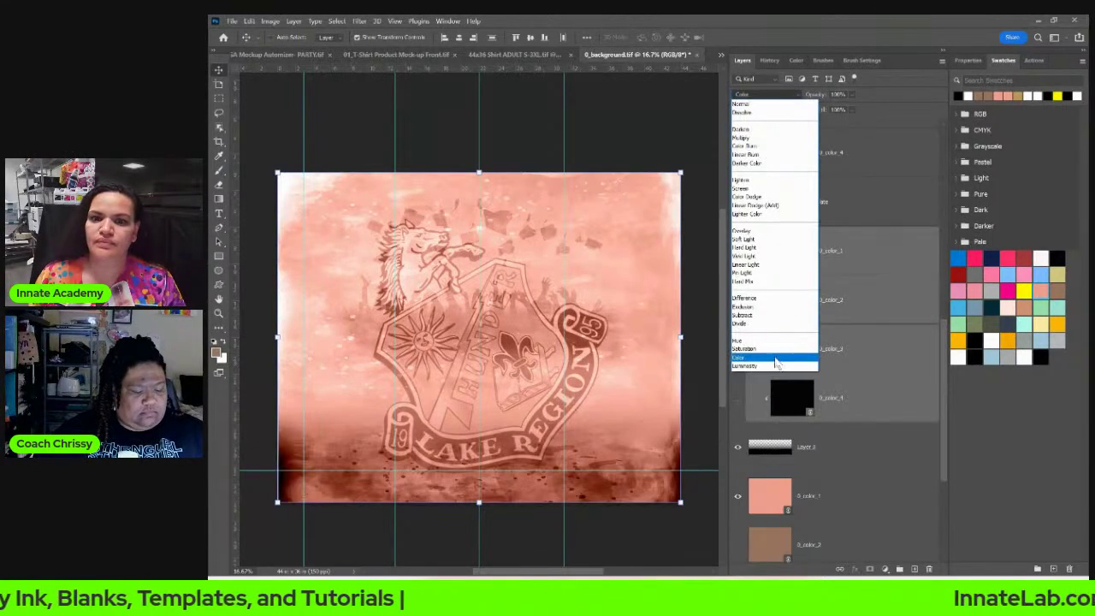
left_click(878, 279)
Step: Hide the 0_color_2 layer clipped to Layer 3, and hide Layer 3 itself
left_click(738, 251)
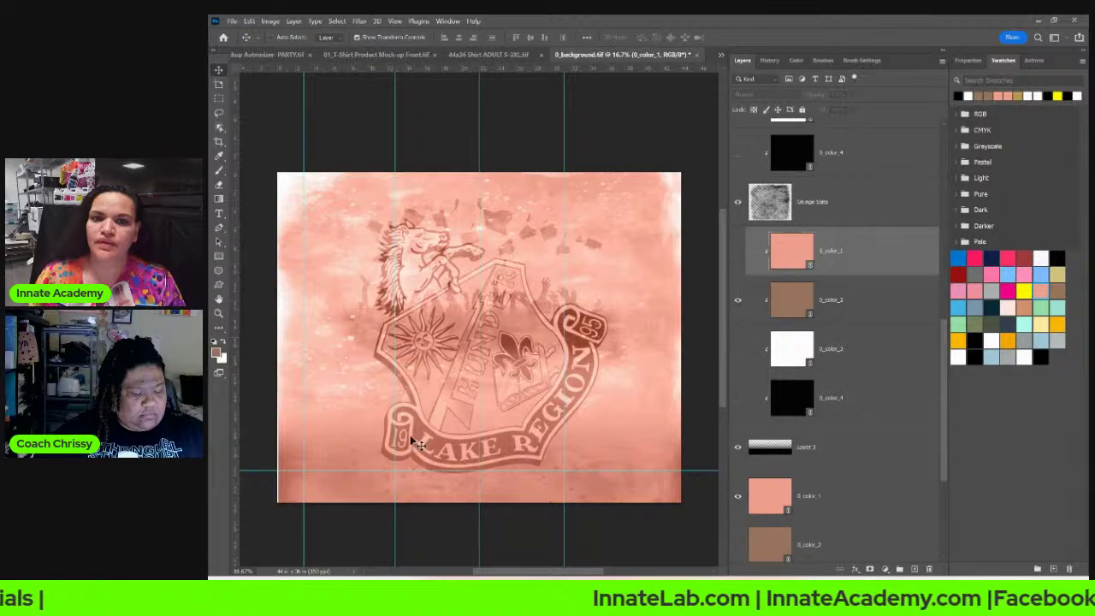
left_click(738, 302)
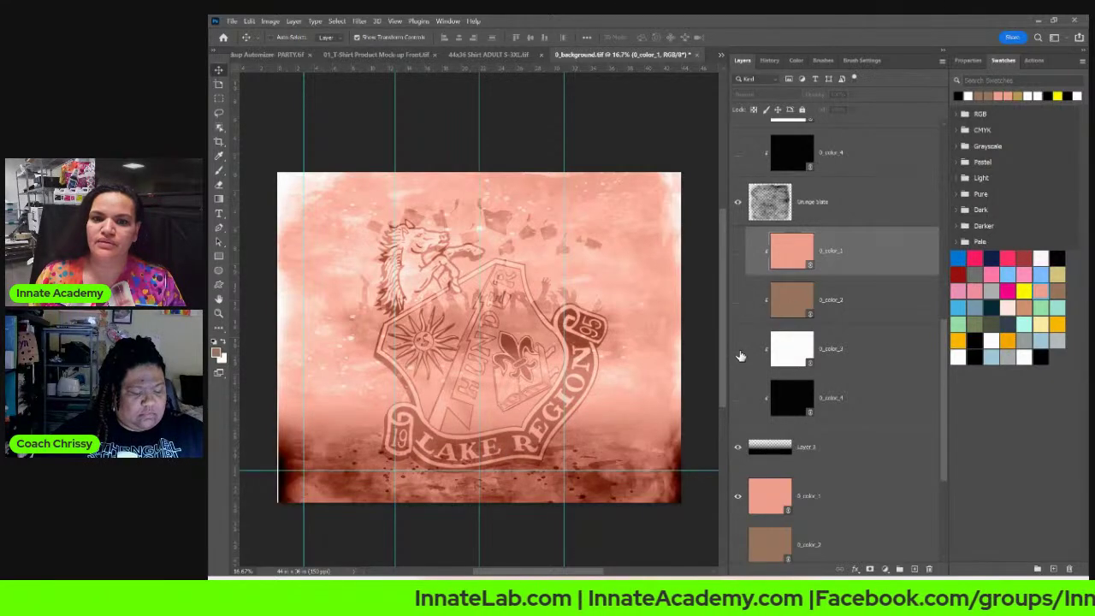
left_click(738, 448)
Step: Show the unclipped 0_color_2 layer beneath Layer 3 and set the blend mode of the four 0_color layers there to Normal
scroll(823, 455, "down", 4)
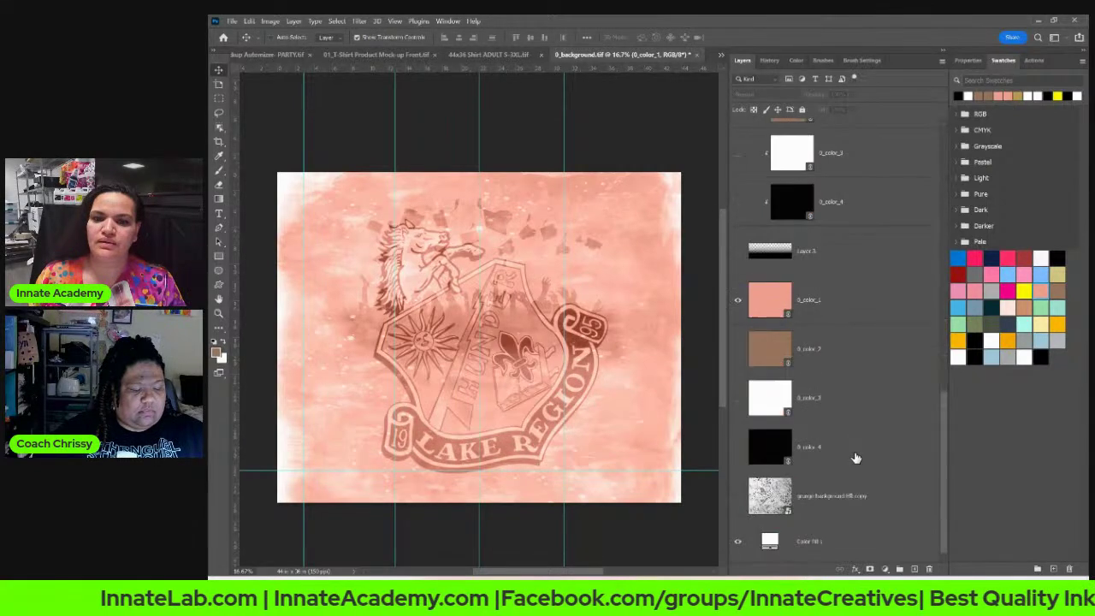
left_click(819, 358)
left_click(738, 349)
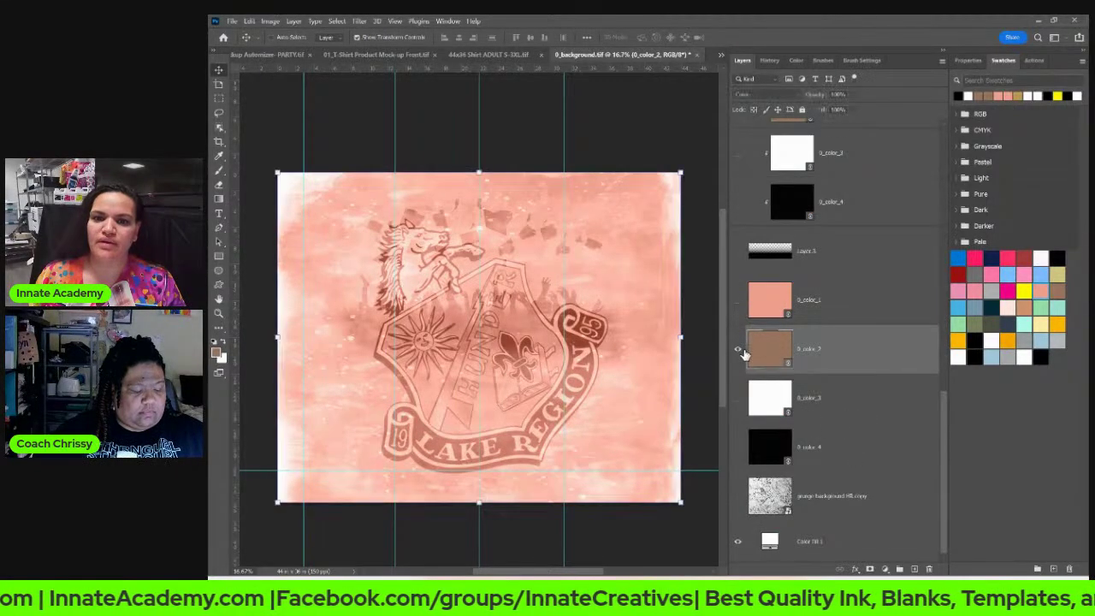
left_click(859, 304)
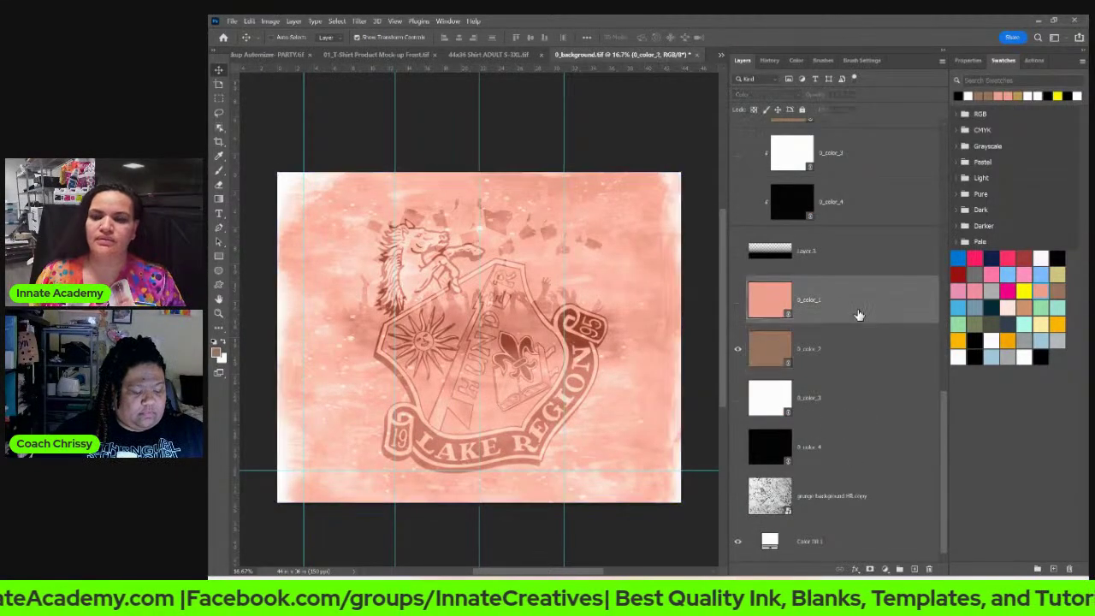
left_click(842, 451, "shift")
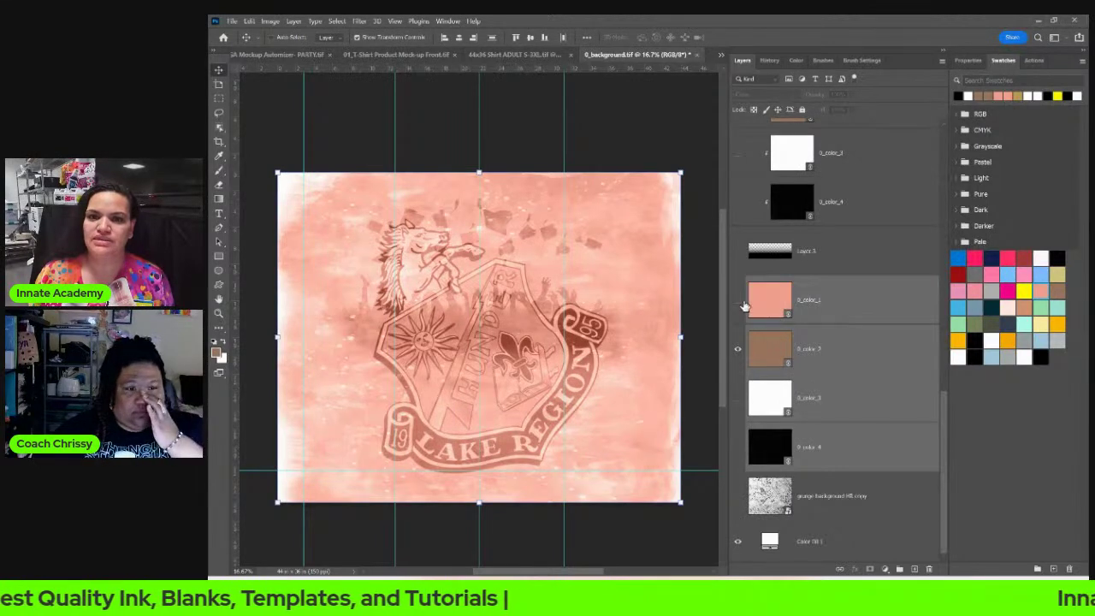
left_click(770, 97)
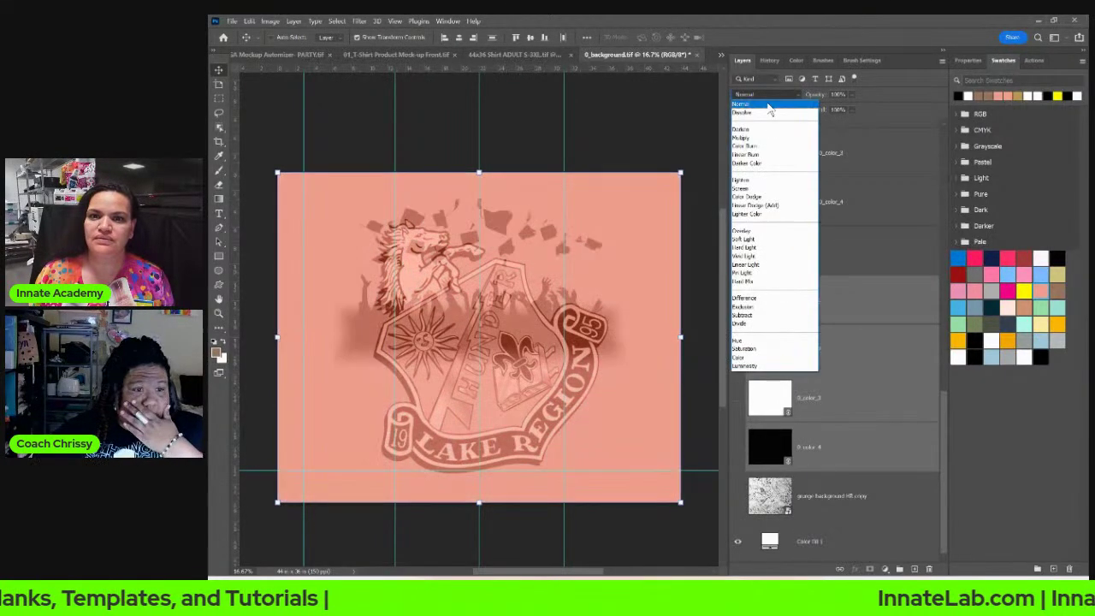
left_click(769, 110)
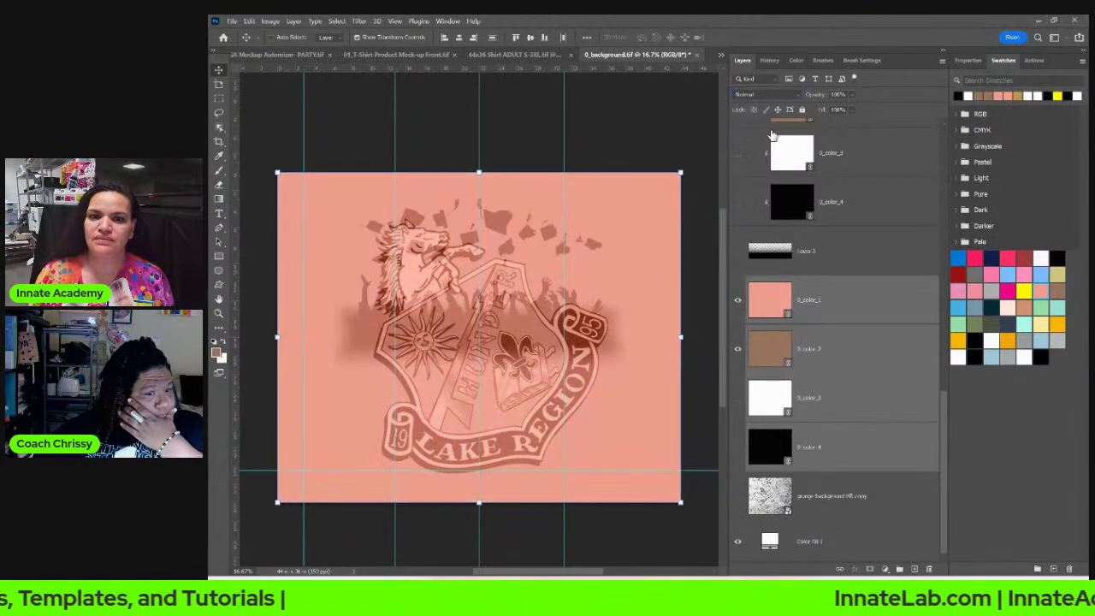
Step: Hide the unclipped 0_color_1 layer beneath Layer 3, keeping 0_color_2 visible, and show Layer 3 with its clipped 0_color_3 layer
left_click(846, 307)
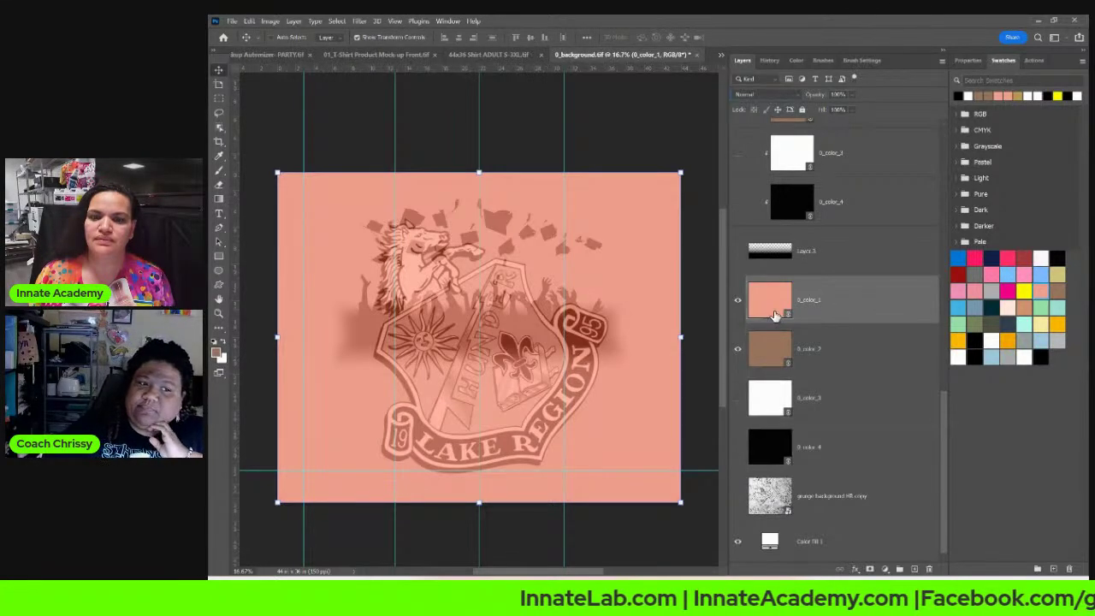
scroll(843, 325, "up", 1)
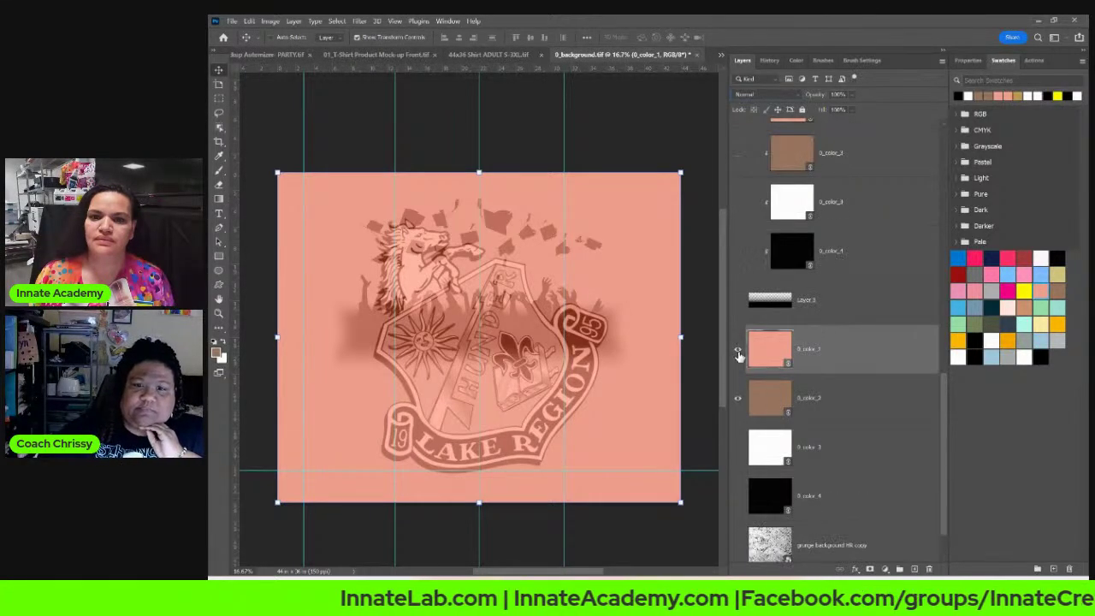
left_click(739, 396)
scroll(752, 394, "down", 1)
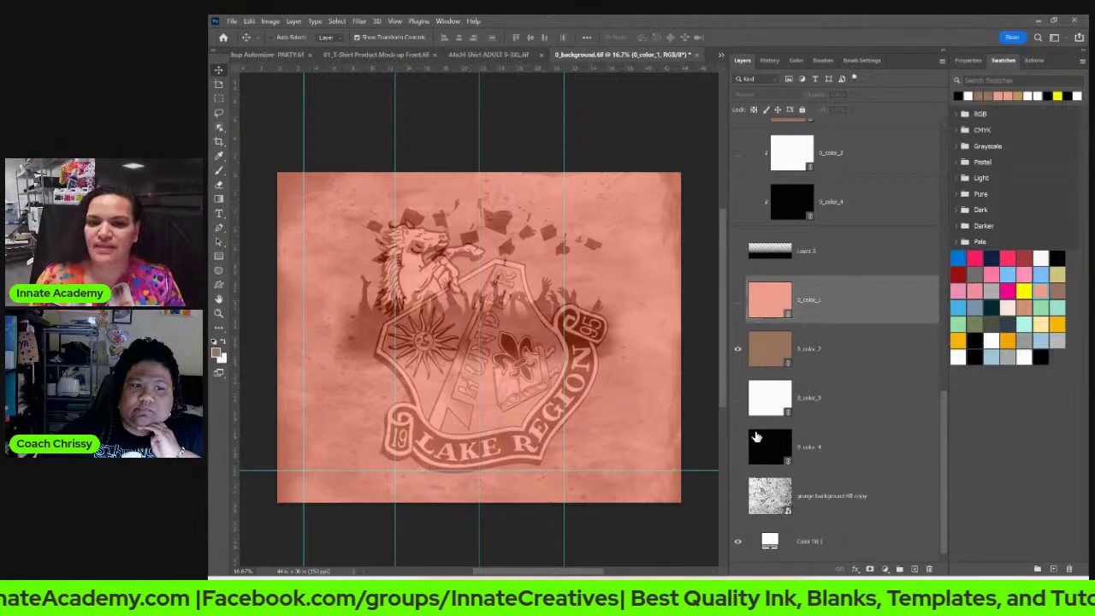
scroll(739, 347, "up", 4)
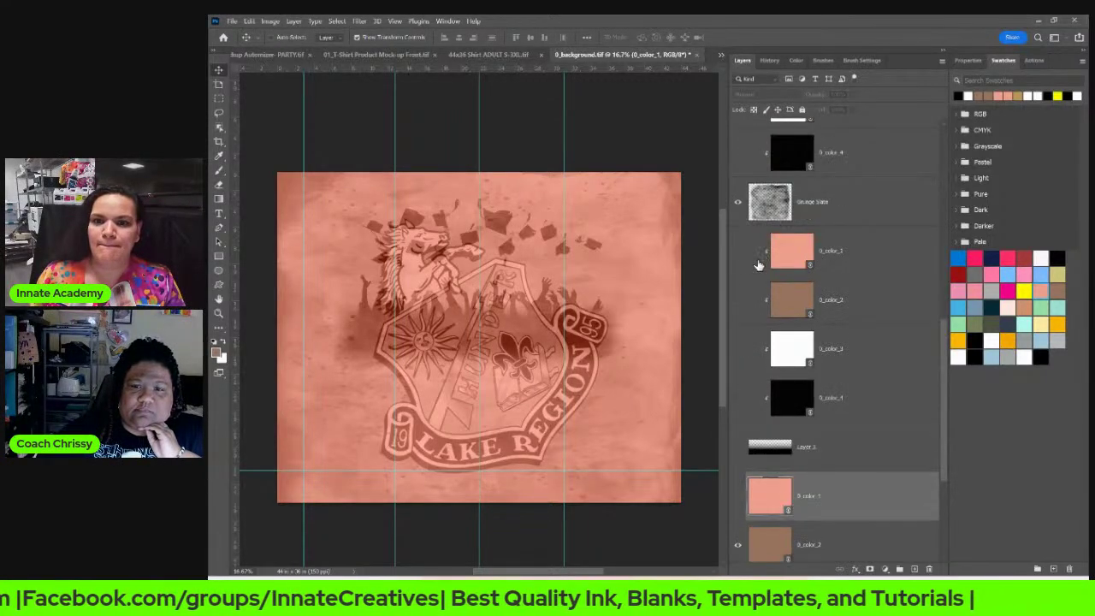
left_click(740, 349)
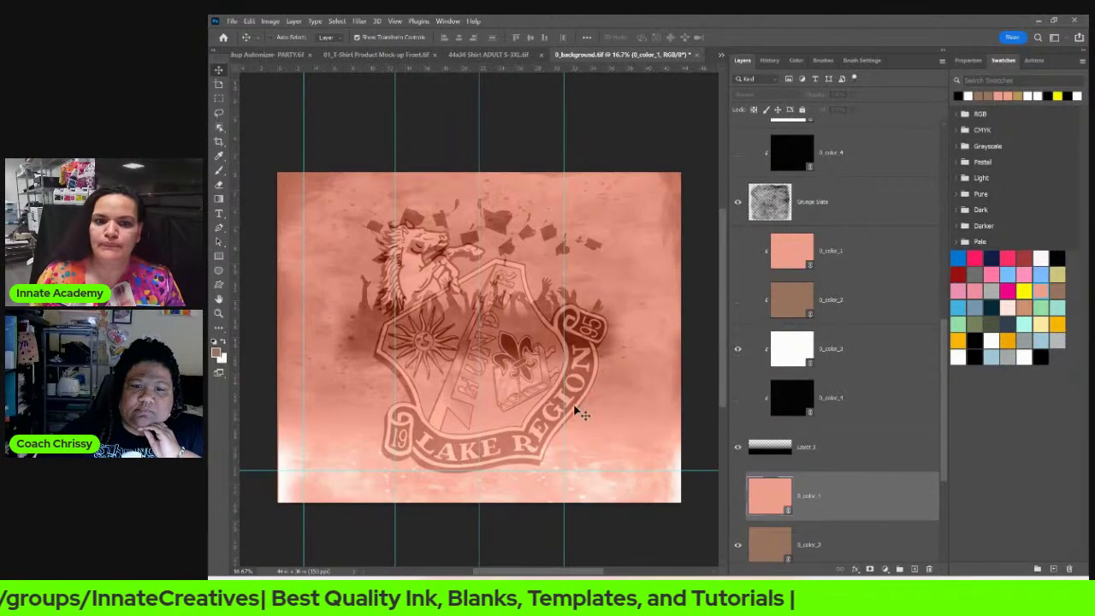
Step: Hide the accent_1 layer and check what foreground_accent contributes by toggling its visibility off and on
scroll(839, 340, "up", 6)
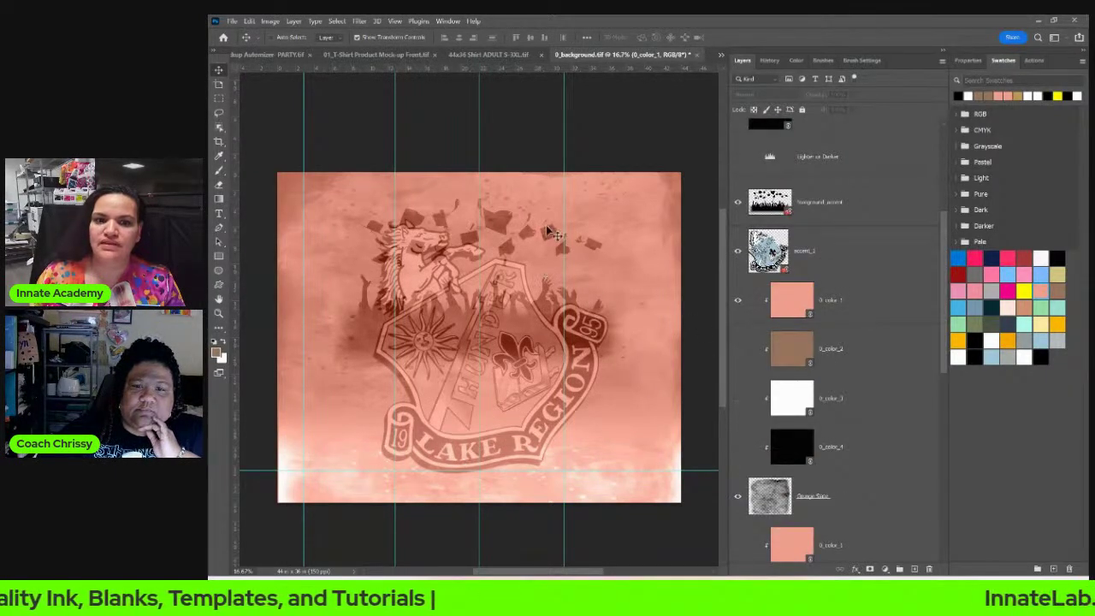
scroll(818, 272, "up", 1)
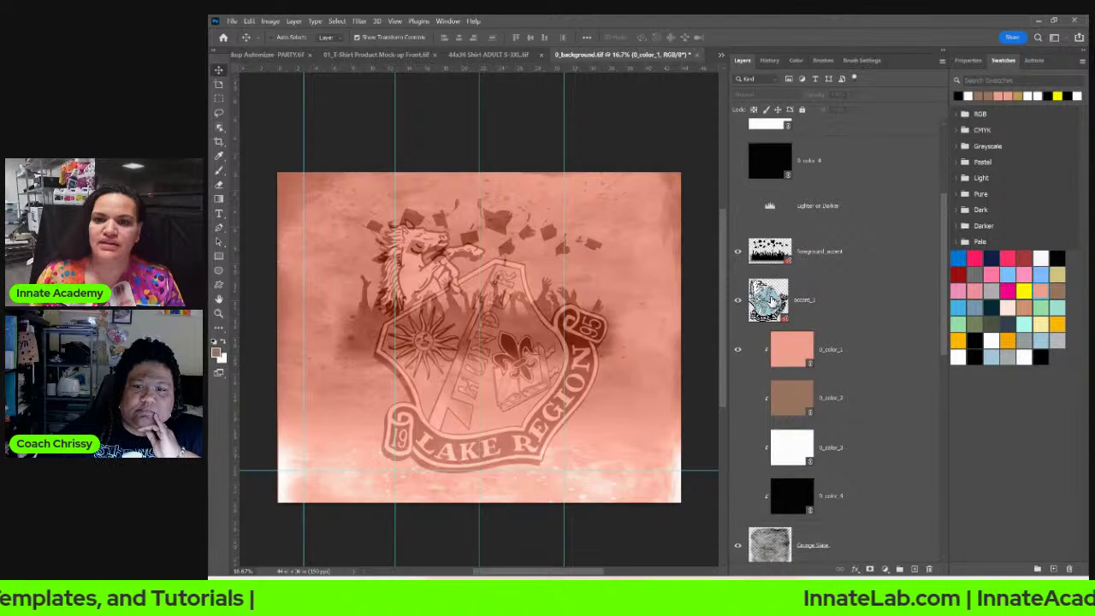
left_click(843, 305)
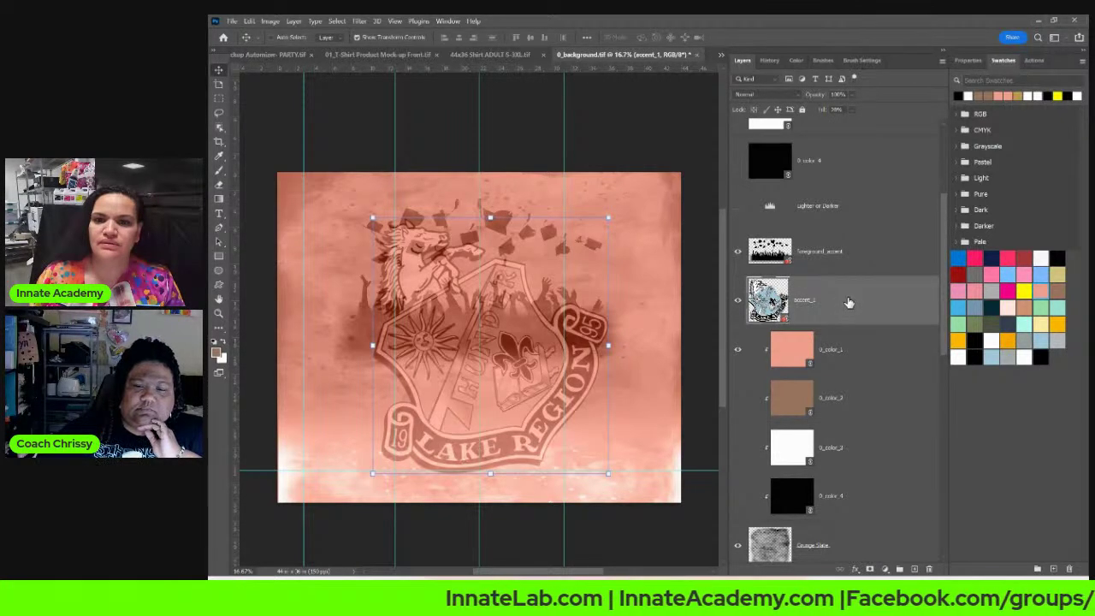
scroll(849, 302, "up", 2)
scroll(848, 302, "down", 4)
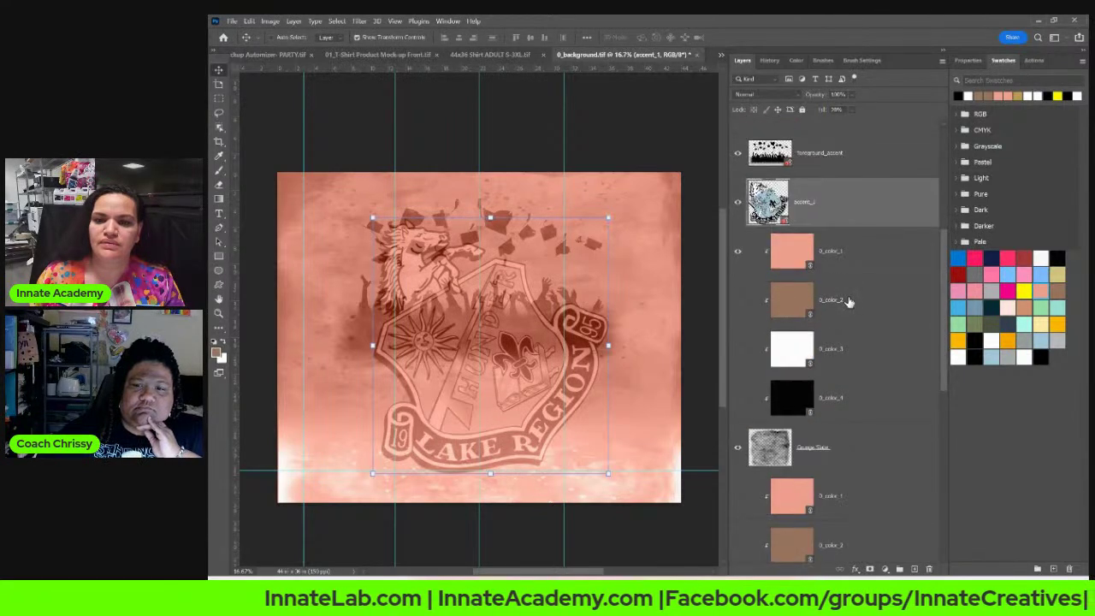
scroll(849, 302, "up", 2)
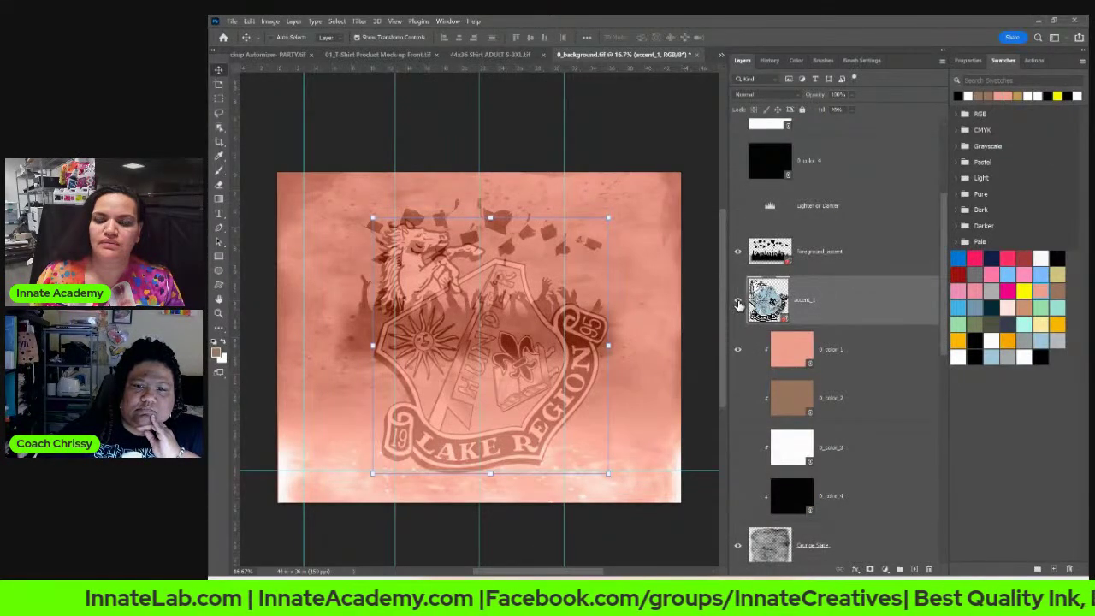
left_click(739, 305)
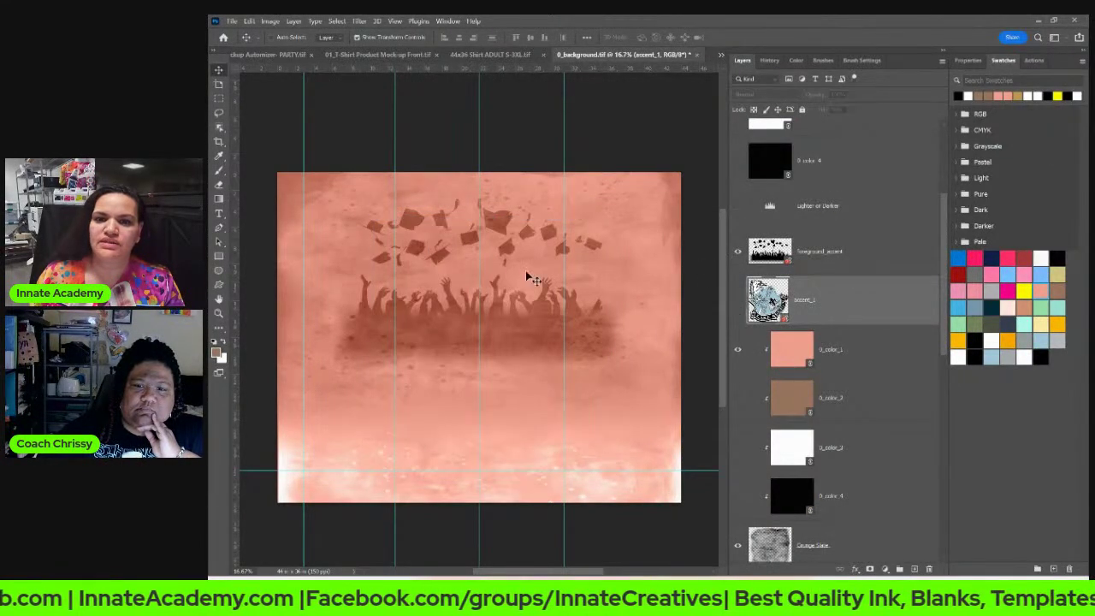
left_click(737, 256)
left_click(737, 256)
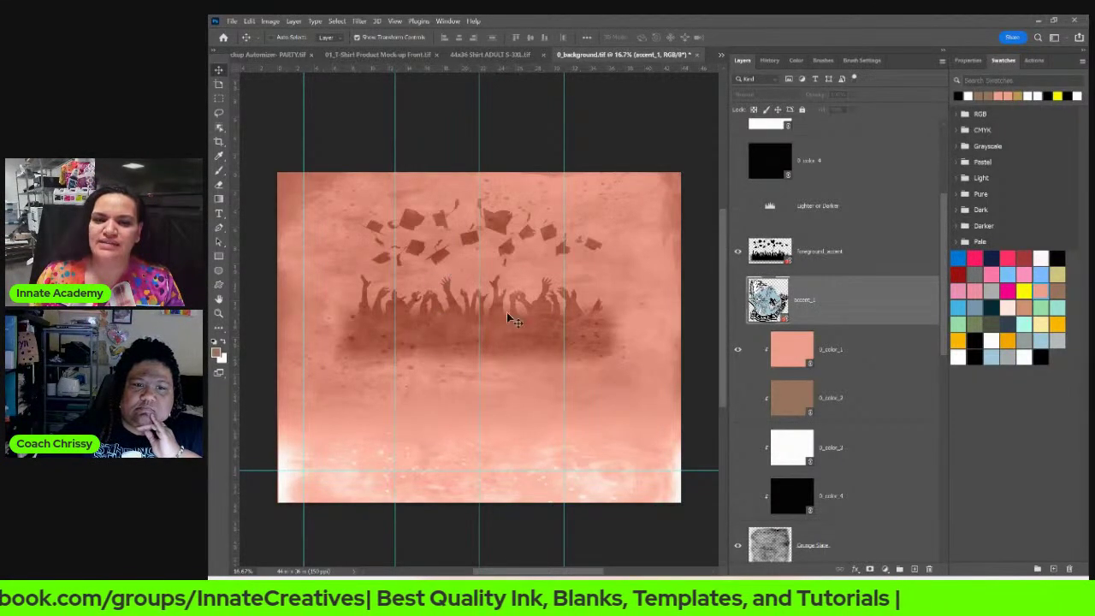
Step: Relink the missing foreground_accent layer to the 0_foreground_accent file in the Links folder
double_click(764, 262)
scroll(625, 175, "down", 1)
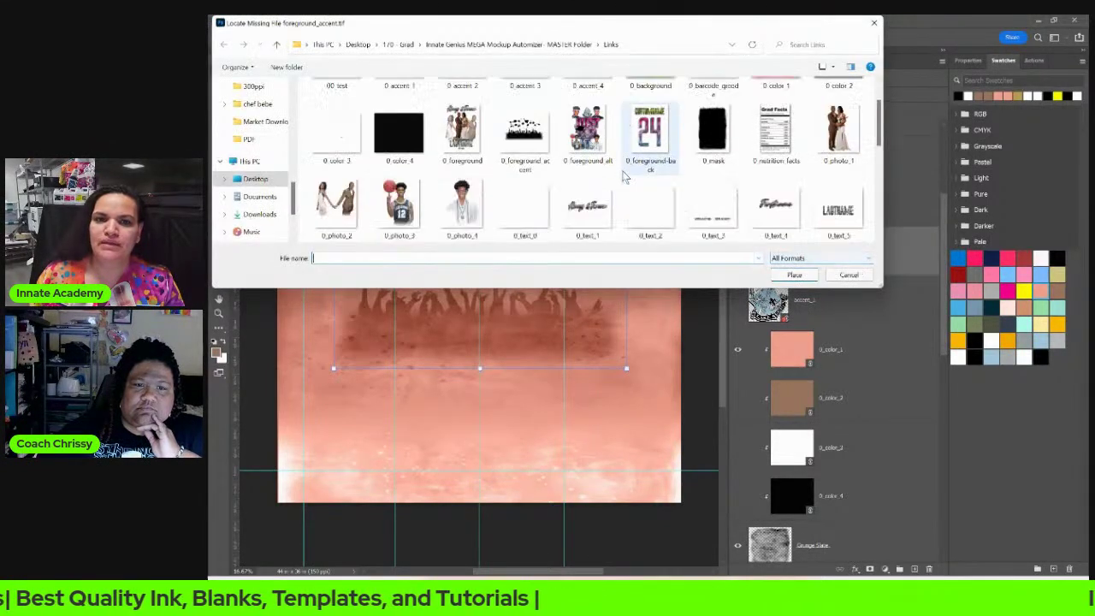
left_click(524, 137)
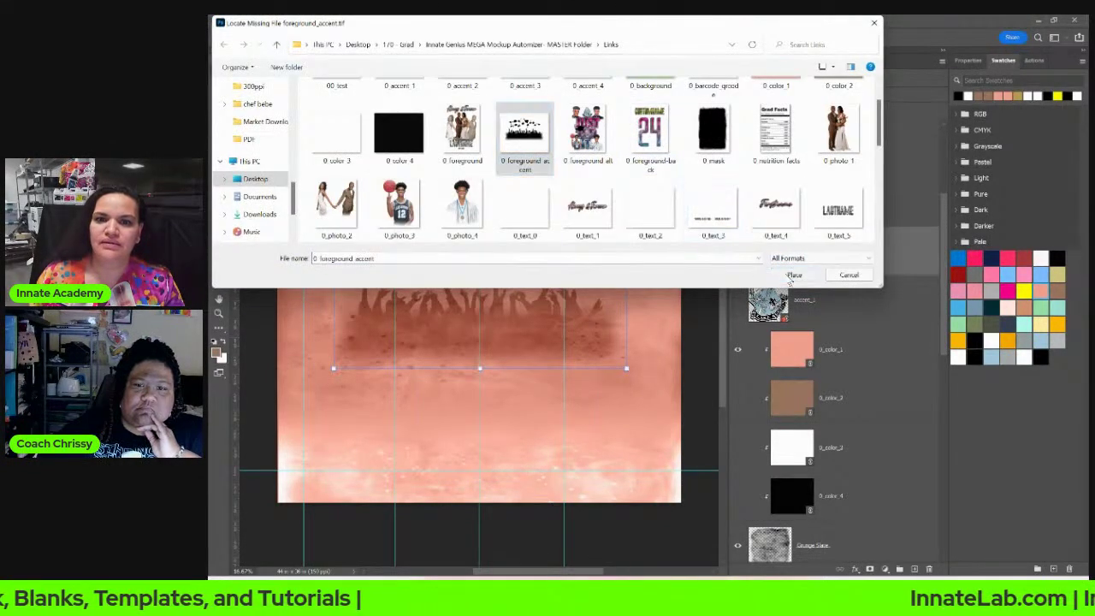
left_click(792, 276)
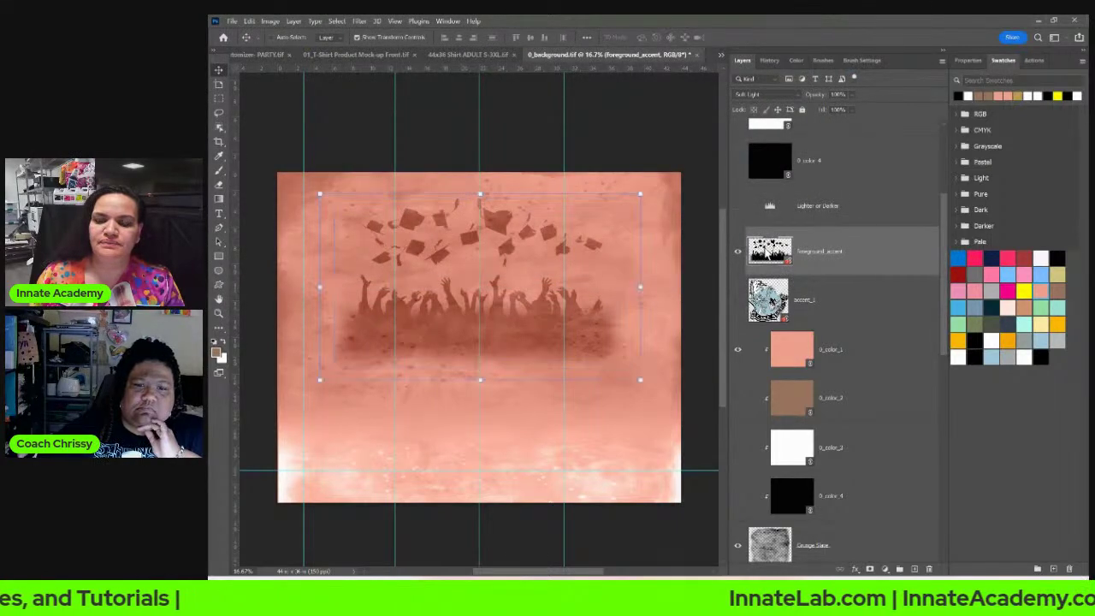
Step: Open the contents of the relinked 0_foreground_accent layer, show the foreground clouds layer and hide the Foreground Accent layer
double_click(769, 251)
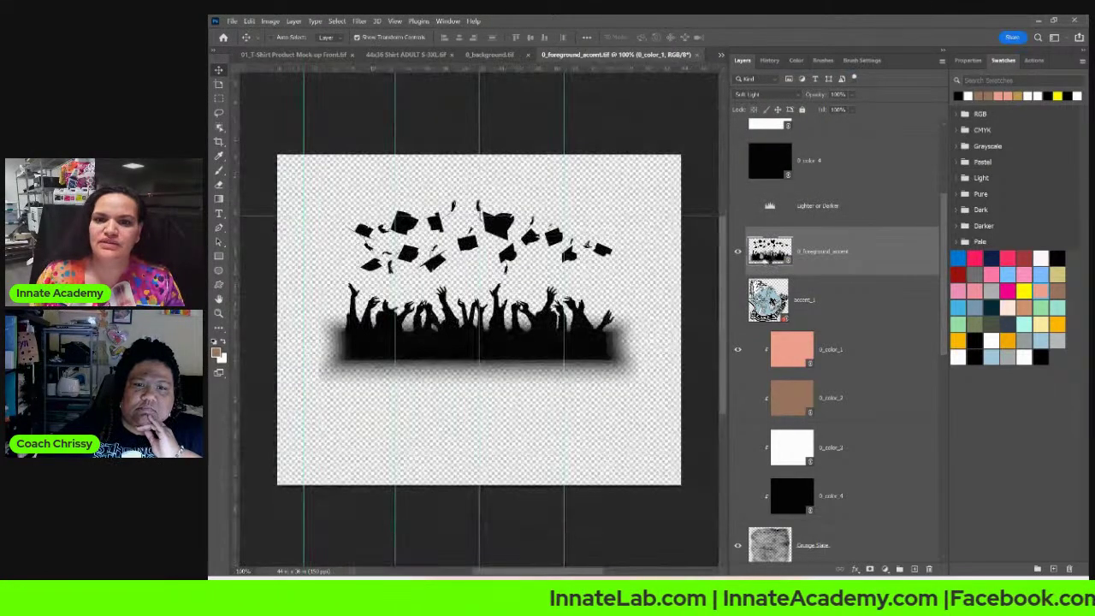
left_click(737, 402)
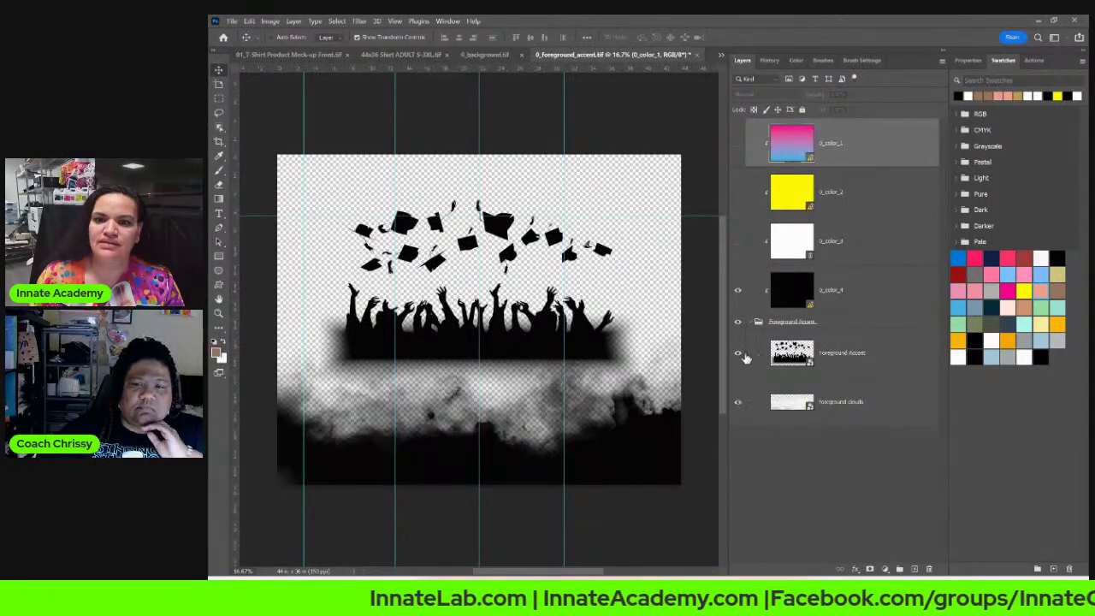
left_click(738, 353)
Step: Update all modified content for the linked 0_color layers in 0_foreground_accent and show the 0_color_3 layer
right_click(858, 151)
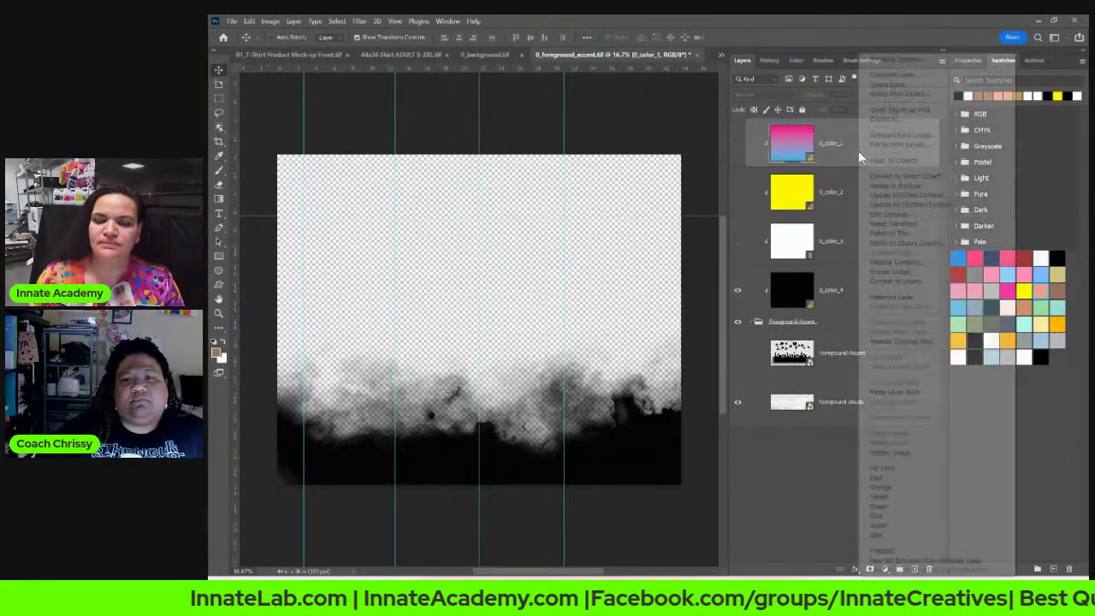
left_click(911, 205)
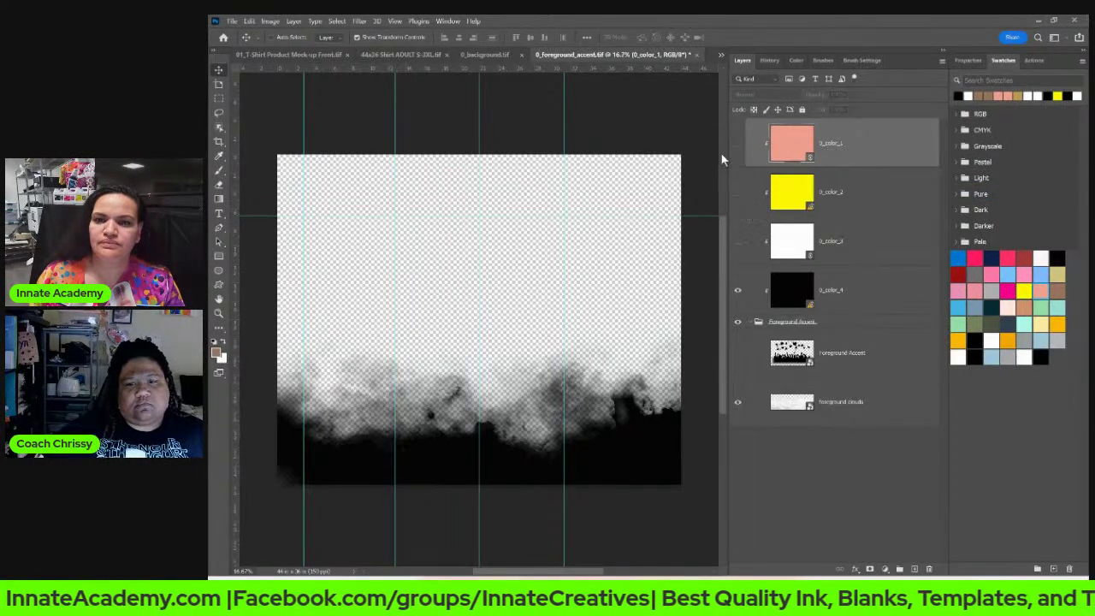
left_click(739, 244)
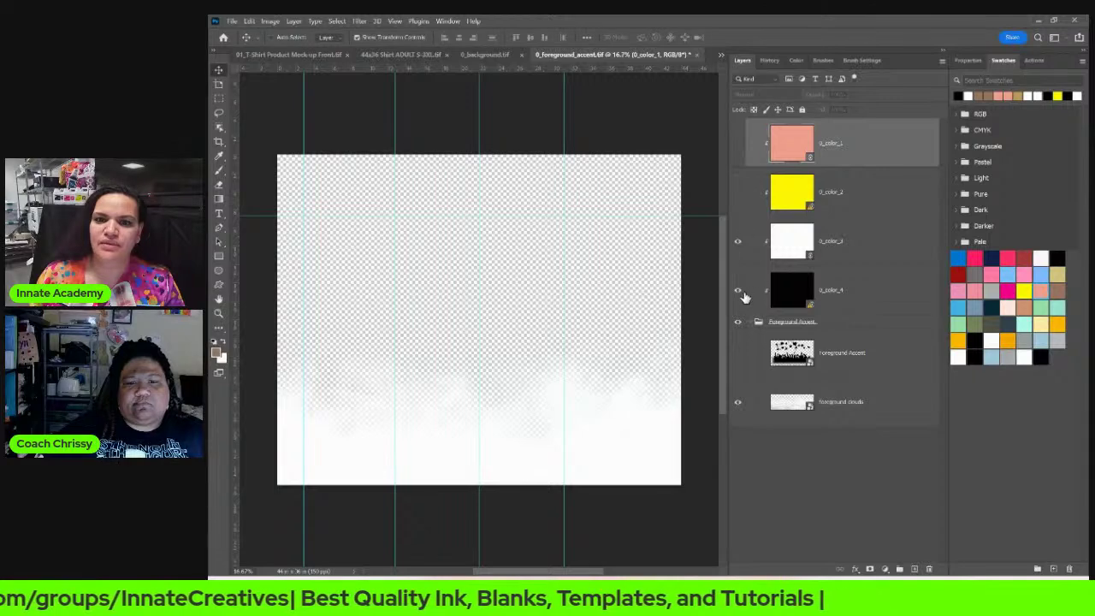
left_click(834, 302)
right_click(835, 297)
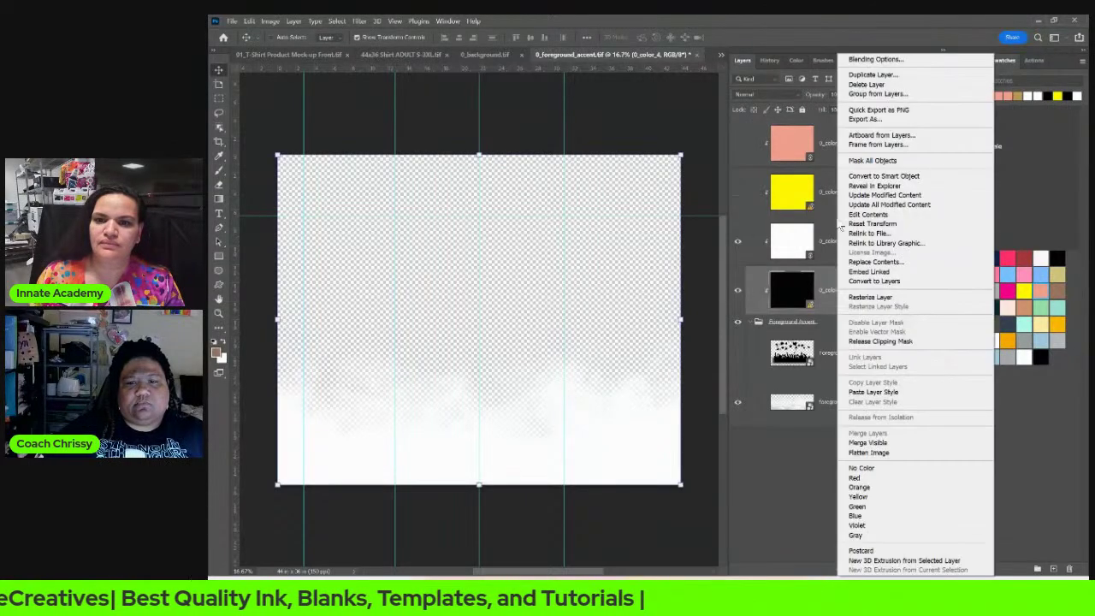
left_click(894, 207)
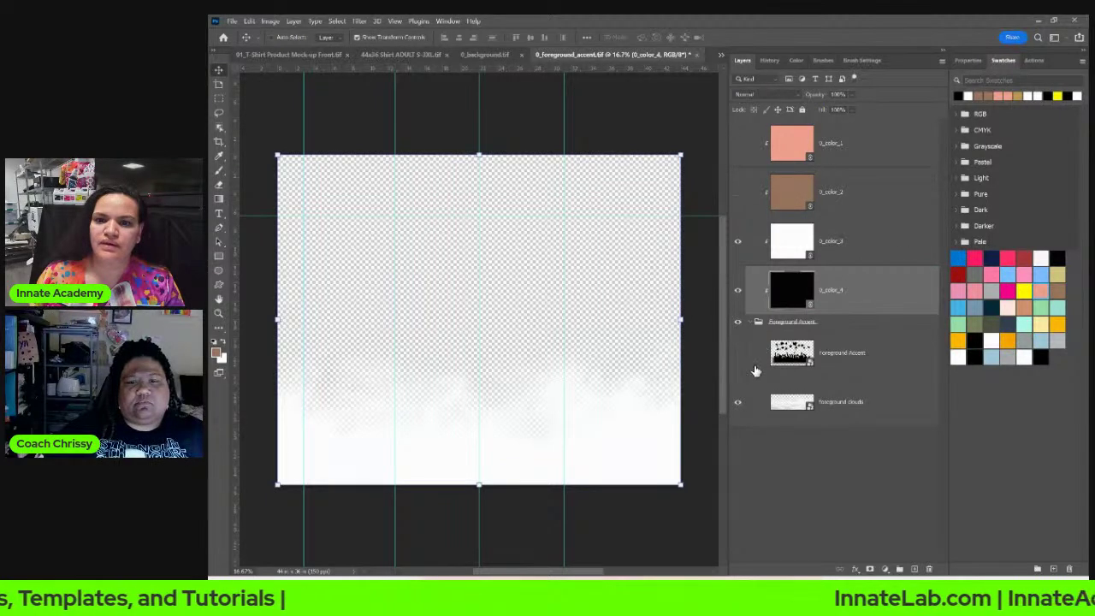
Step: Save and close 0_foreground_accent, and move the relinked foreground accent down to the bottom edge of the 0_background canvas
left_click(697, 54)
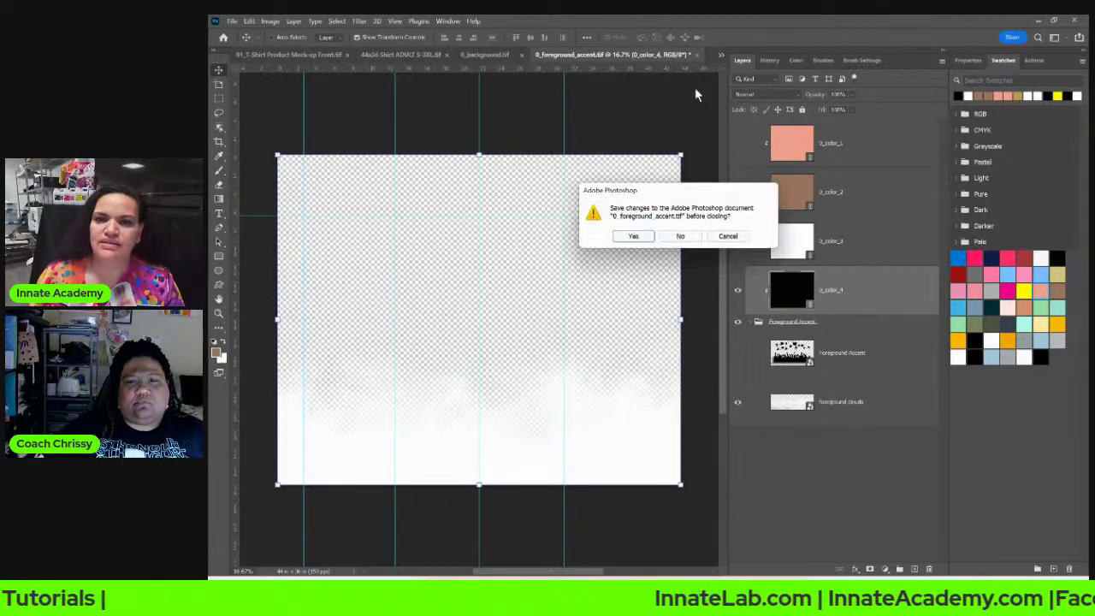
left_click(634, 237)
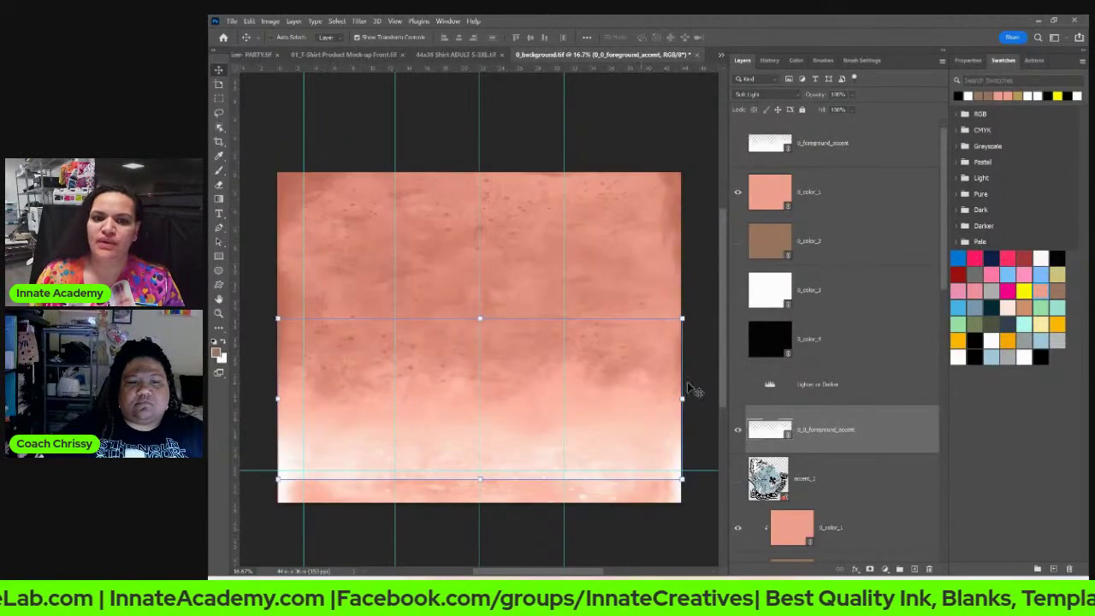
scroll(794, 385, "down", 3)
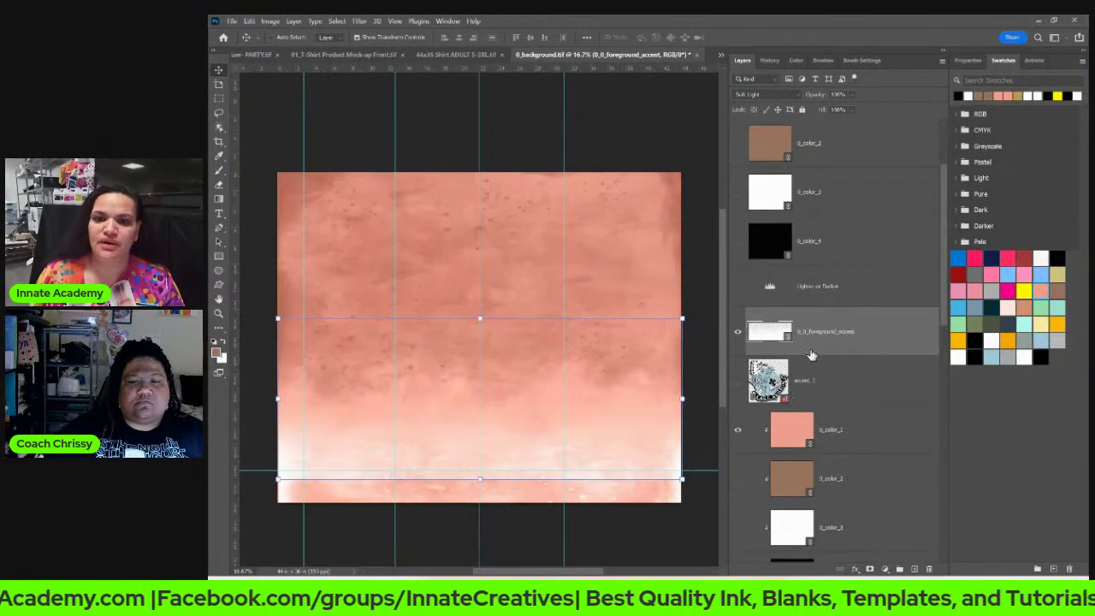
left_click_drag(610, 463, 609, 486)
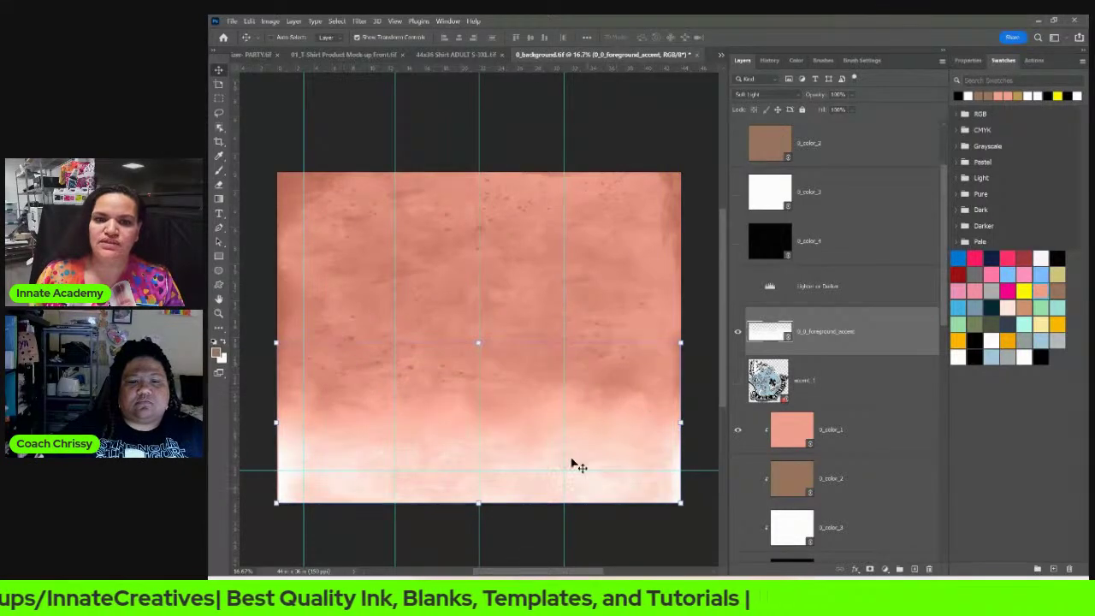
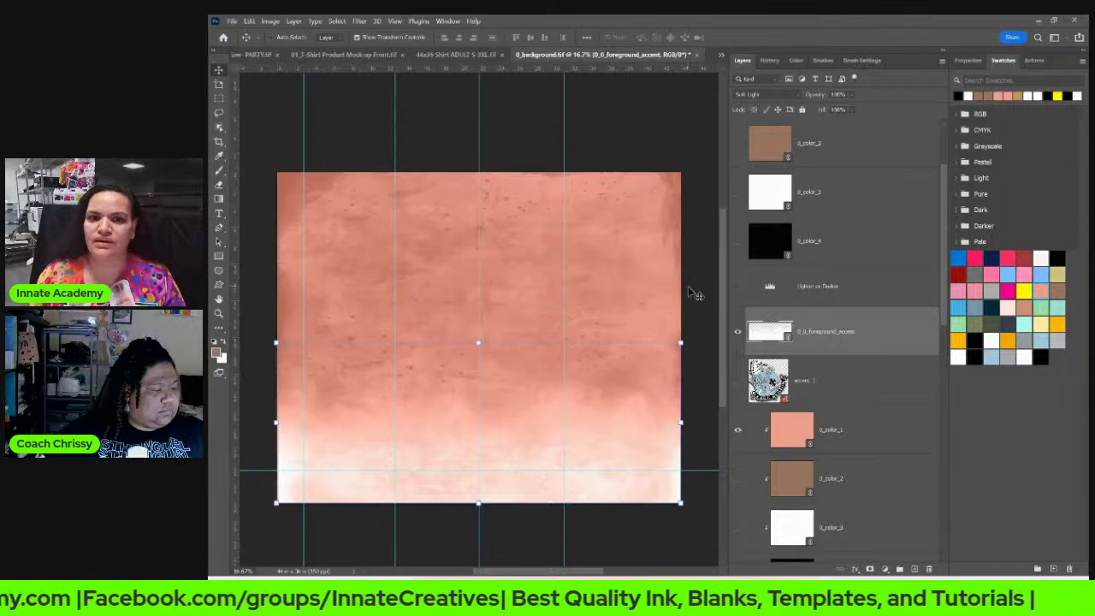
Step: Relink the missing accent_1 layer to the 0_accent_1 file in the Links folder
left_click(804, 389)
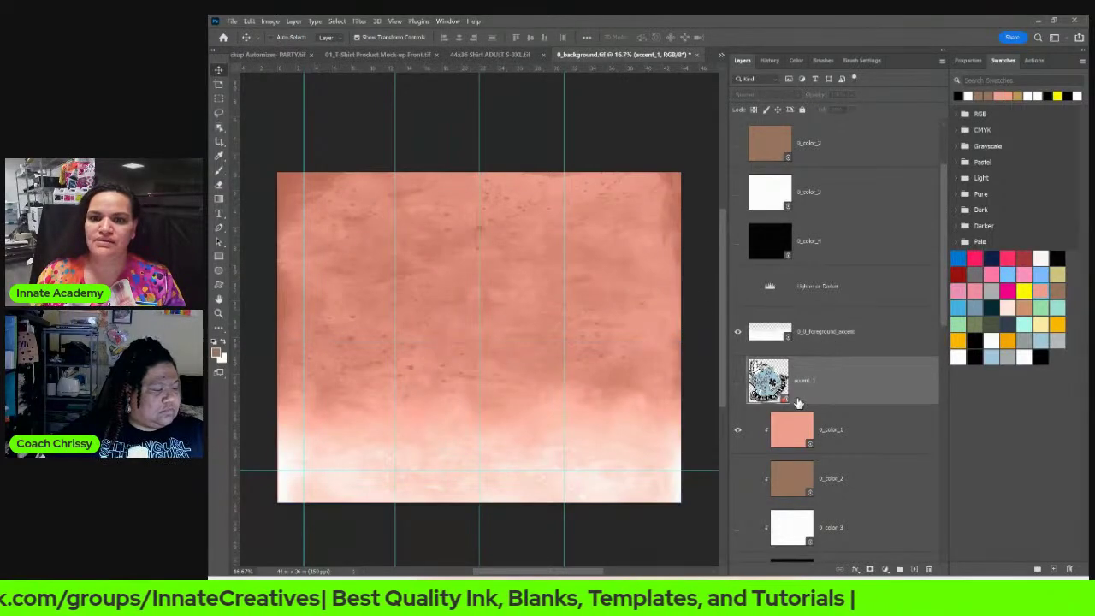
right_click(811, 390)
double_click(768, 383)
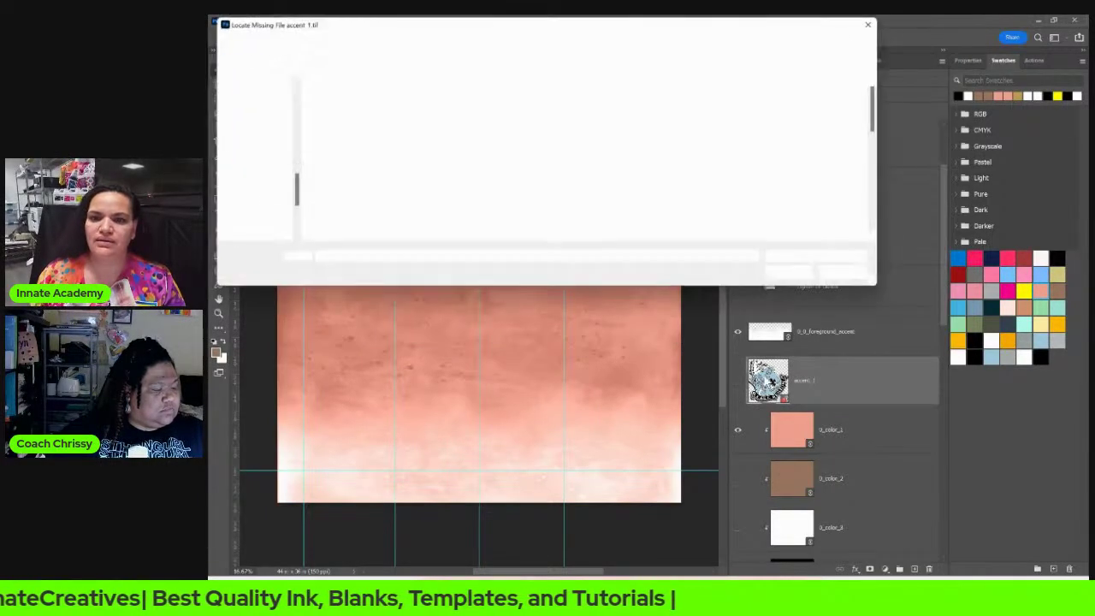
left_click(393, 116)
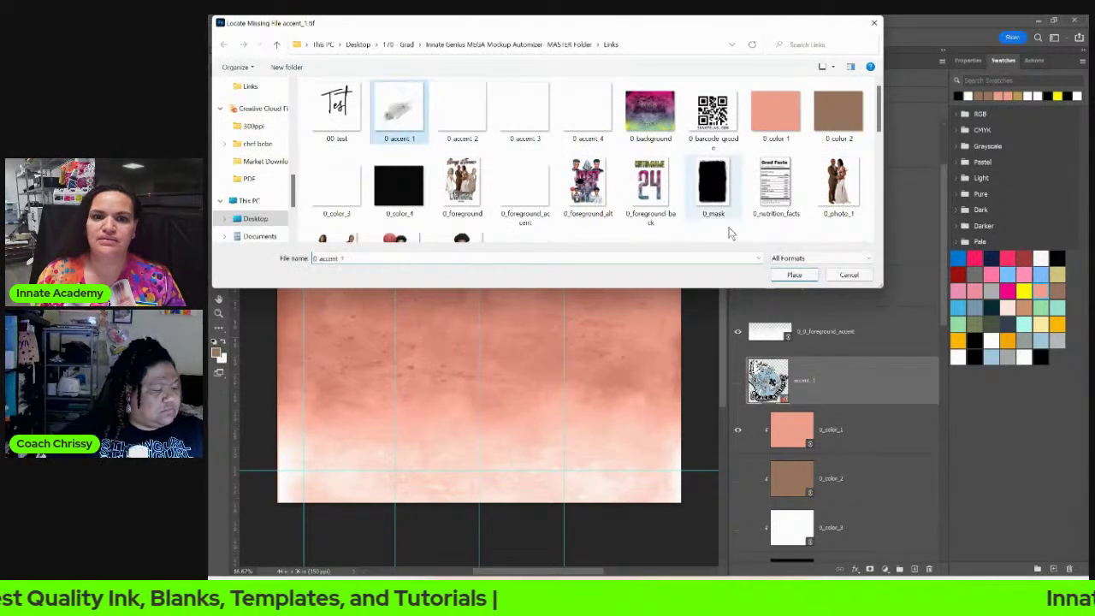
left_click(794, 275)
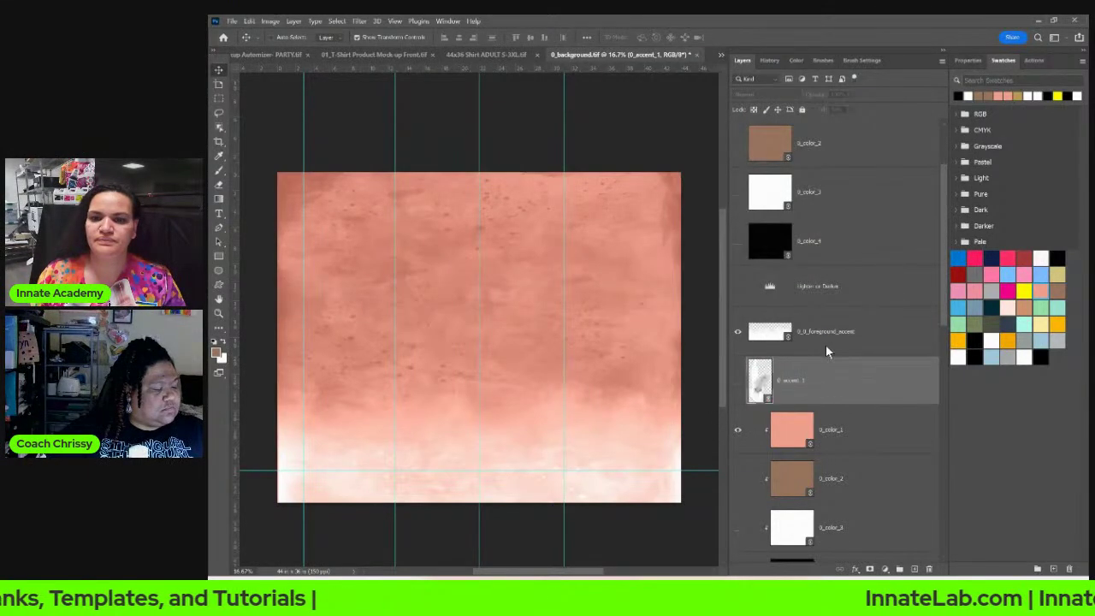
Step: Check the contents of the 0_accent_1 layer, close them unchanged, and show 0_accent_1 in the 0_background file
double_click(767, 382)
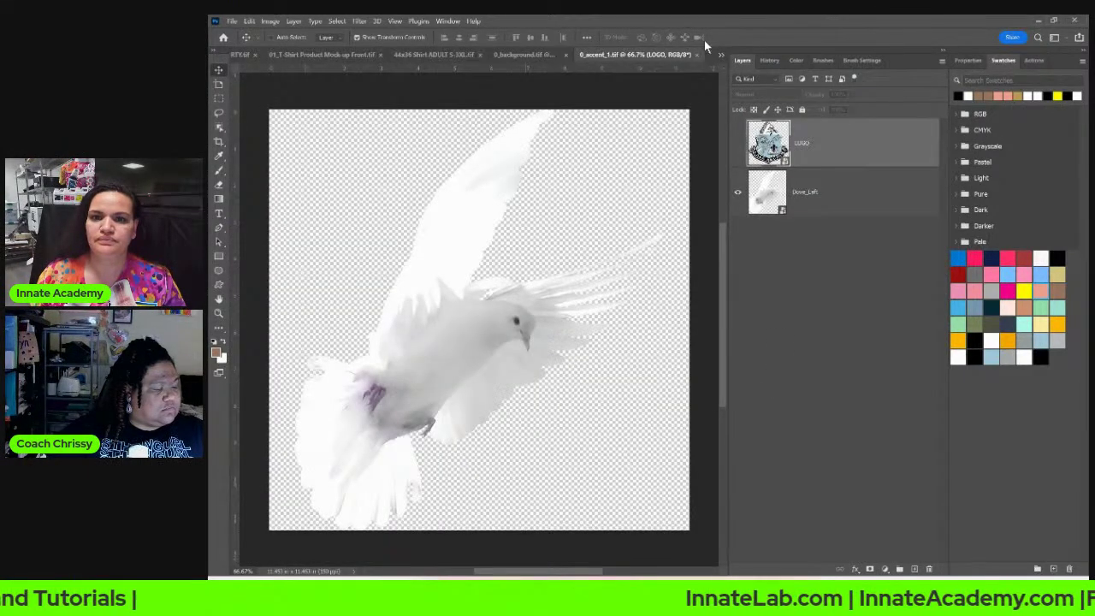
left_click(697, 55)
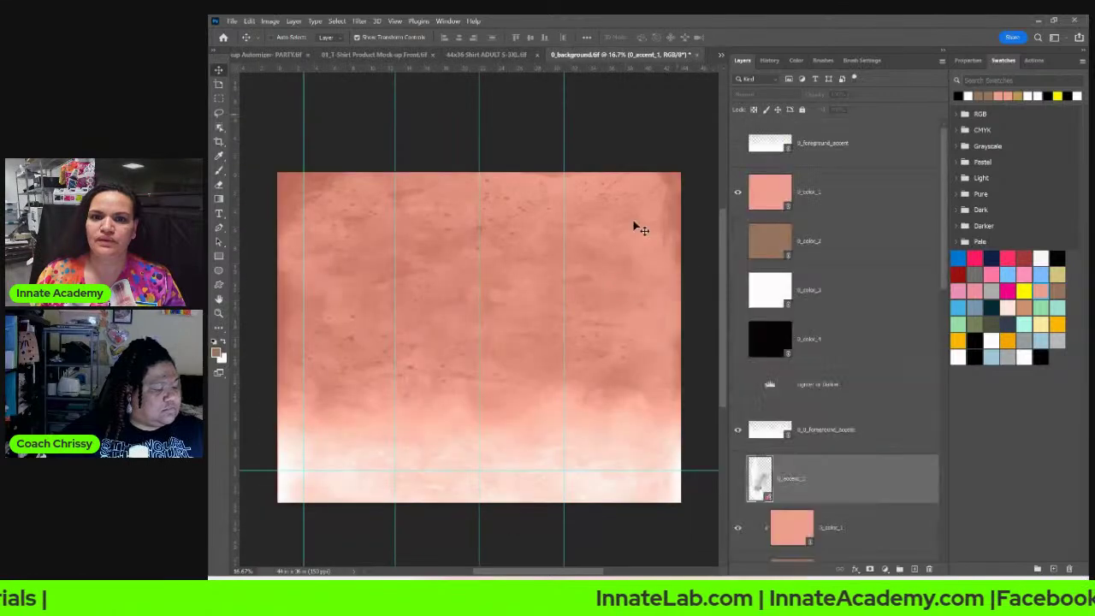
left_click(737, 478)
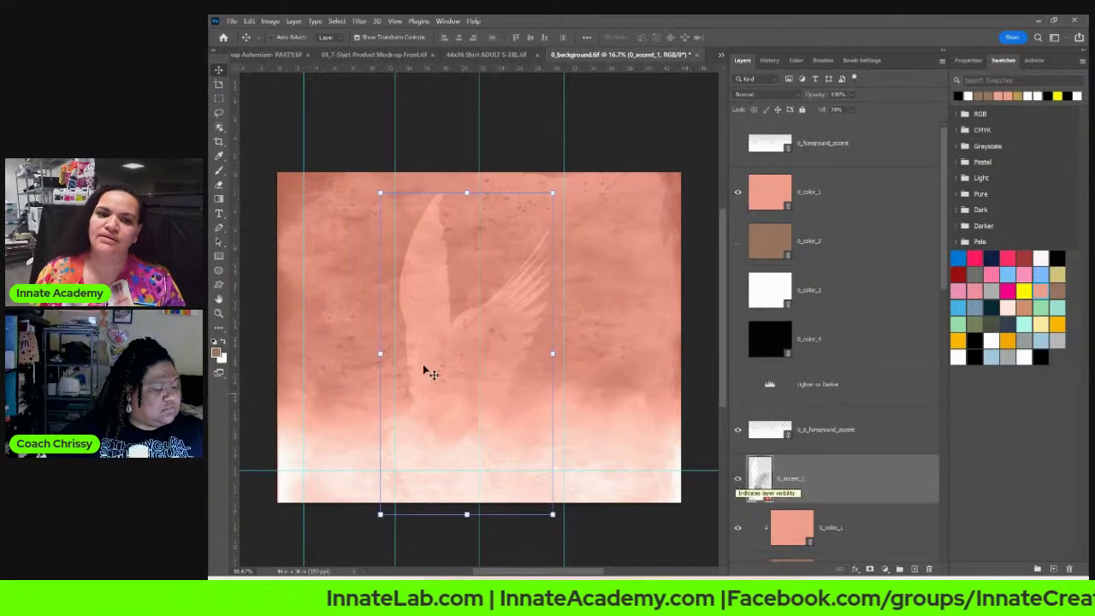
scroll(856, 446, "down", 5)
scroll(855, 446, "down", 5)
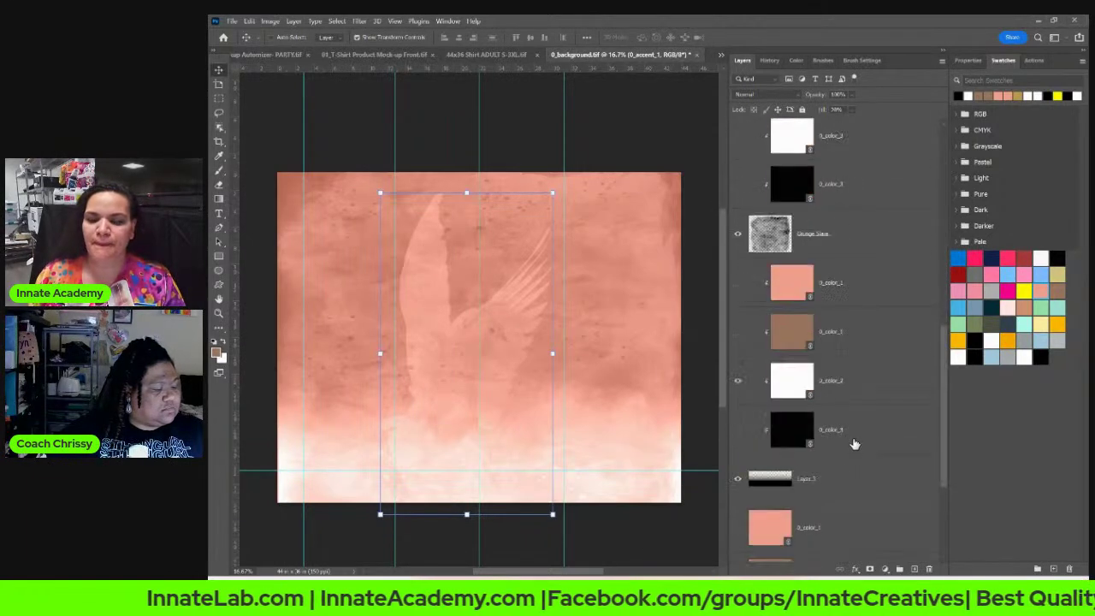
scroll(853, 443, "up", 10)
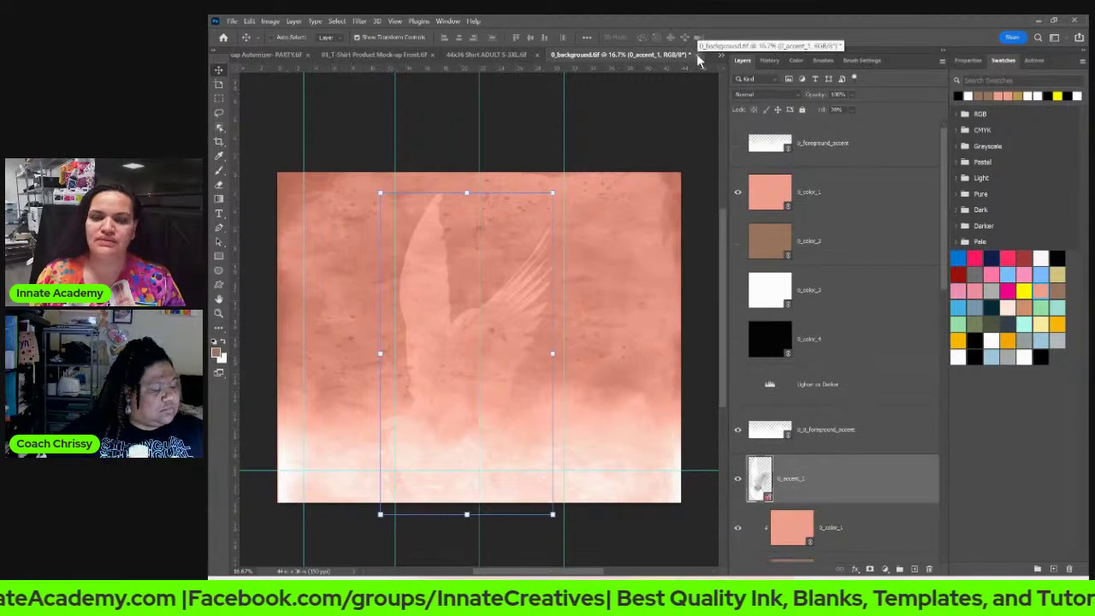
Step: Save the 0_background file and close it to return to the 44x36 shirt document
left_click(231, 21)
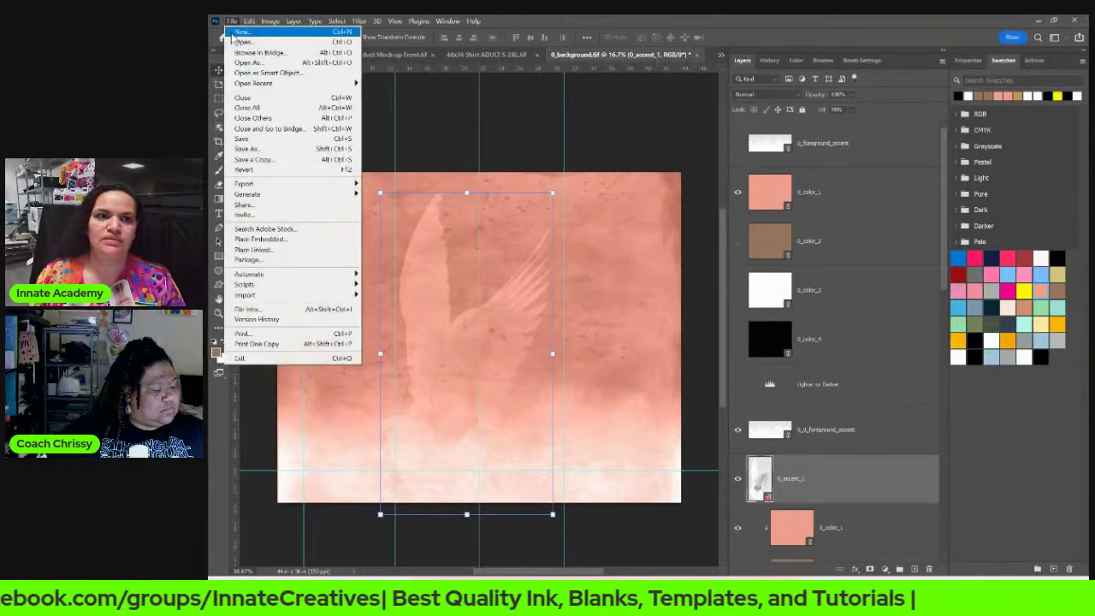
left_click(265, 141)
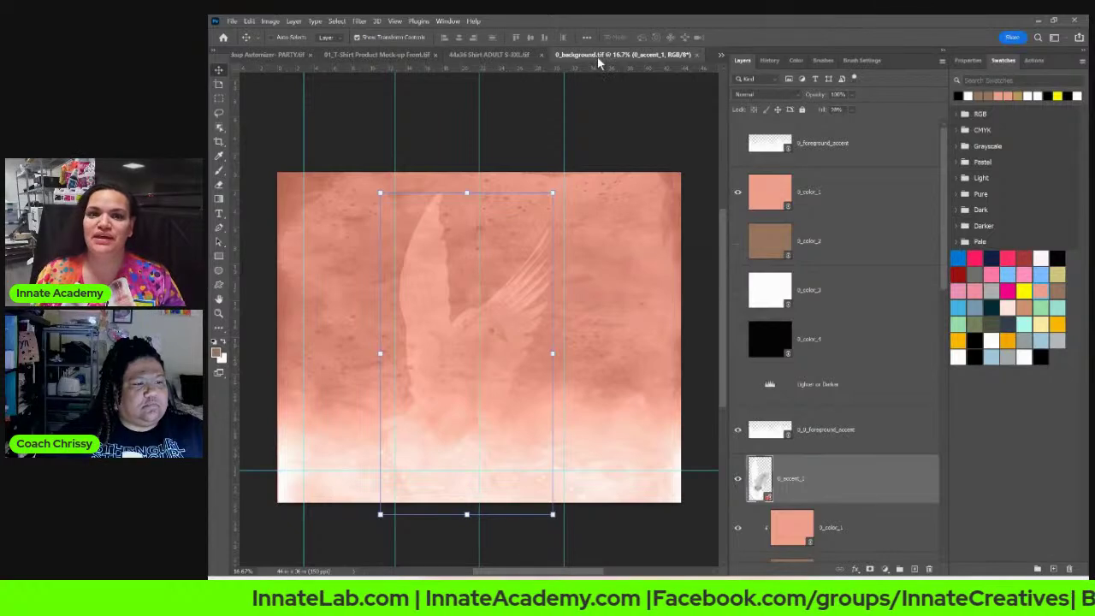
left_click(698, 55)
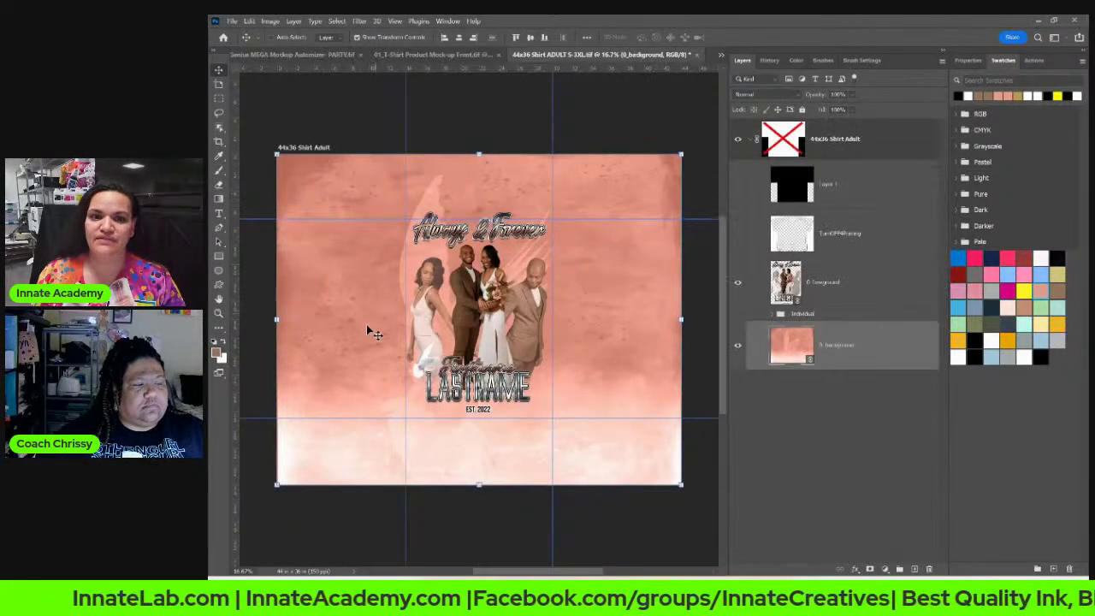
Step: Expand the Individual group in the 44x36 shirt document and update all modified content of its linked layers
left_click(828, 295)
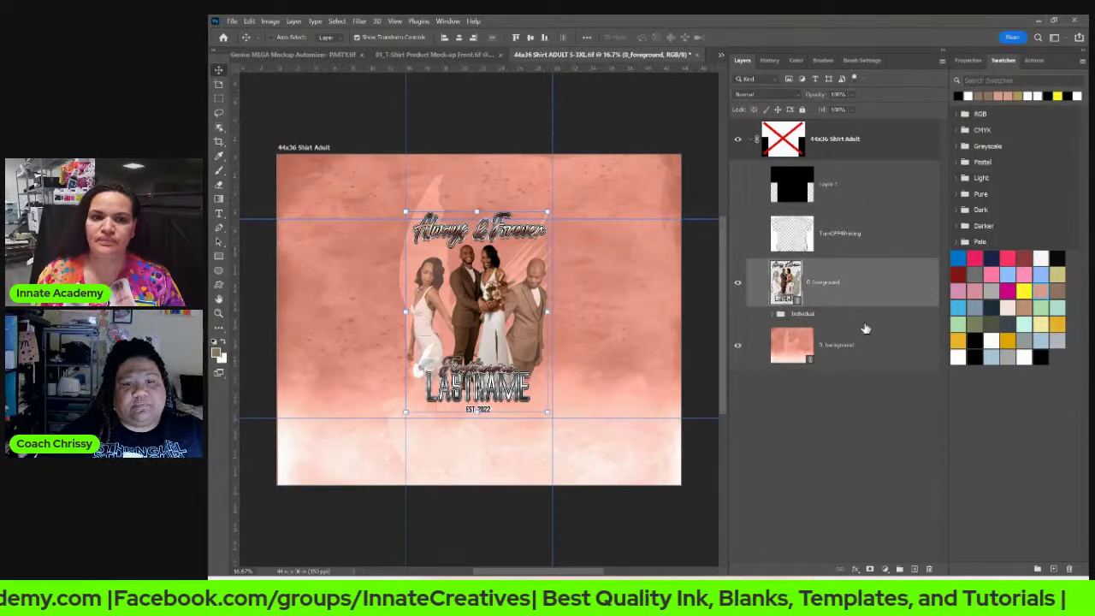
left_click(818, 319)
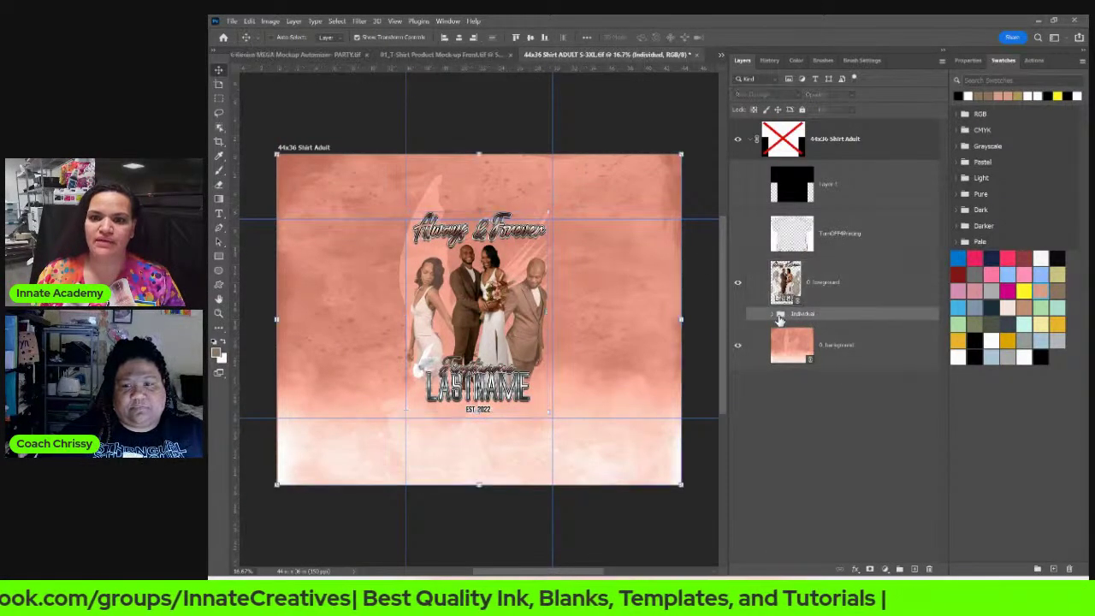
left_click(773, 314)
scroll(770, 320, "down", 3)
scroll(771, 320, "down", 1)
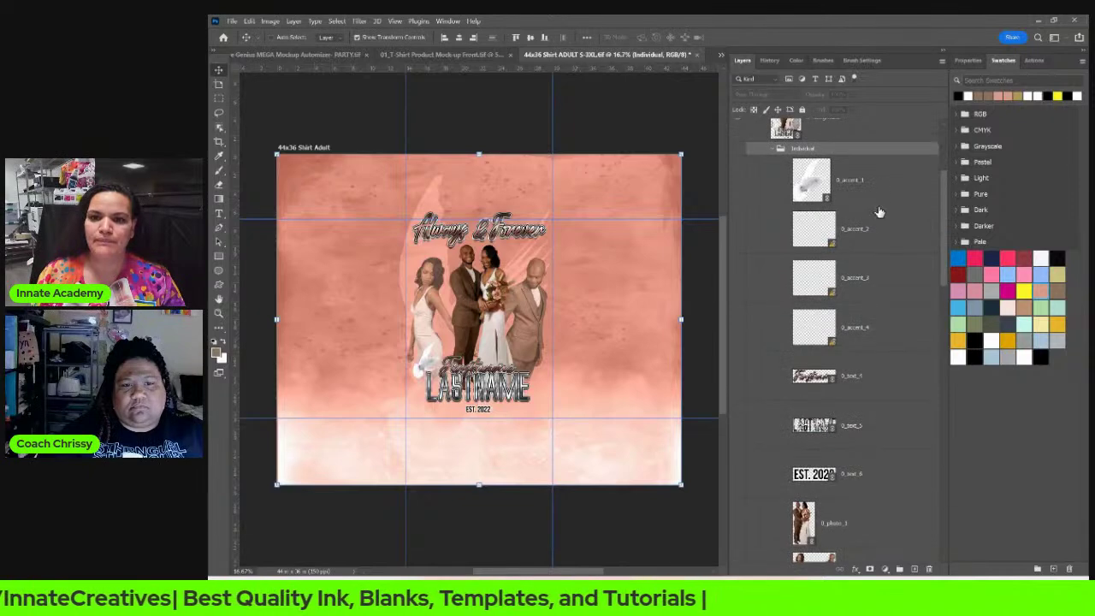
right_click(882, 234)
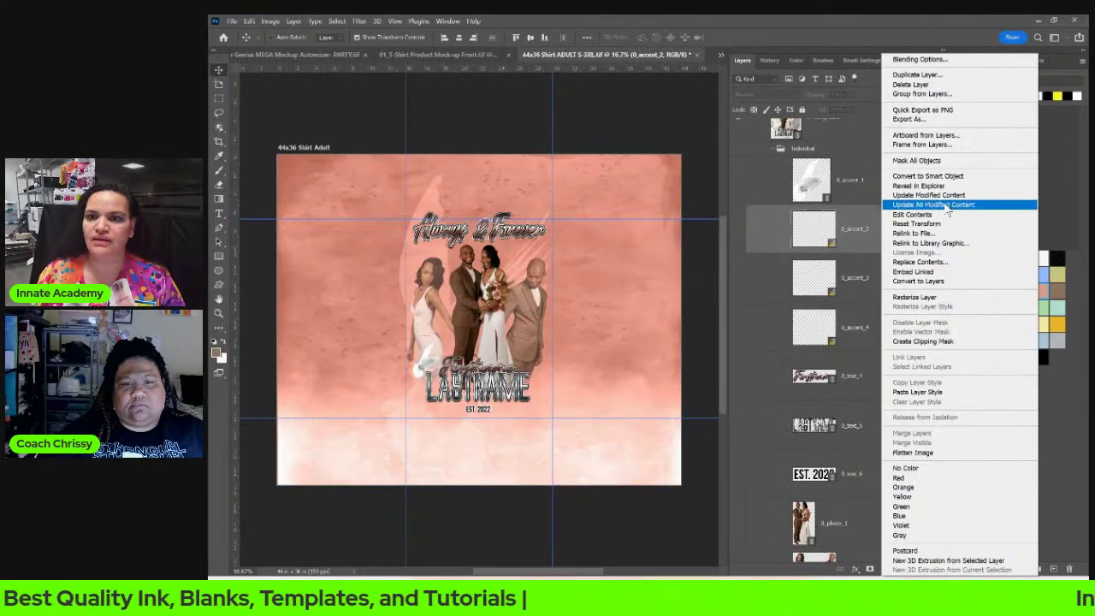
left_click(917, 205)
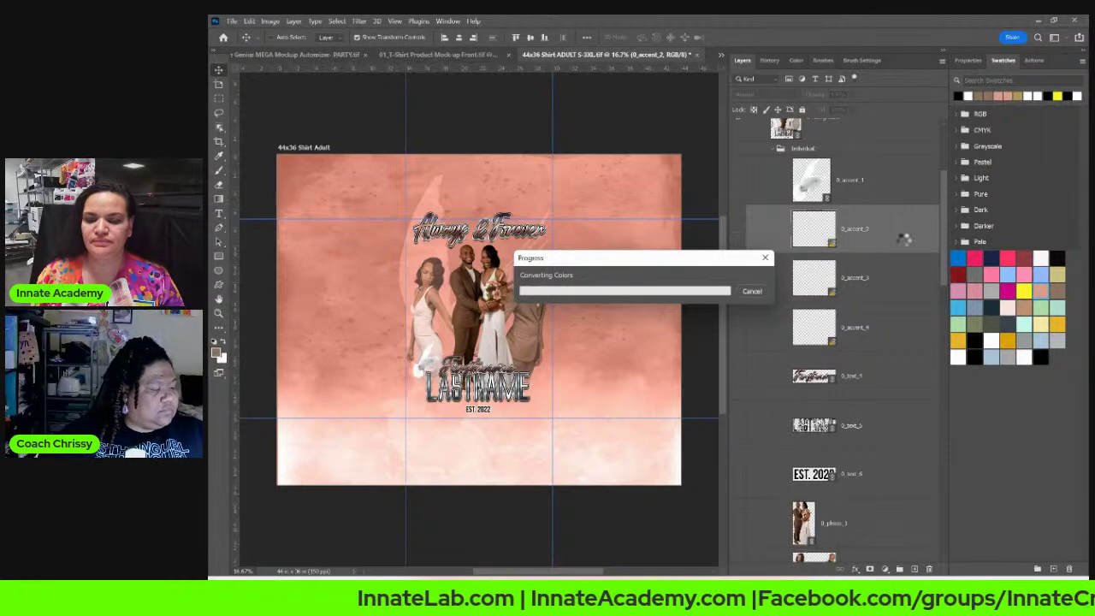
Step: Examine the photo, text, mask, foreground and color layers in the Individual group for outdated links
scroll(904, 244, "down", 3)
scroll(881, 256, "down", 4)
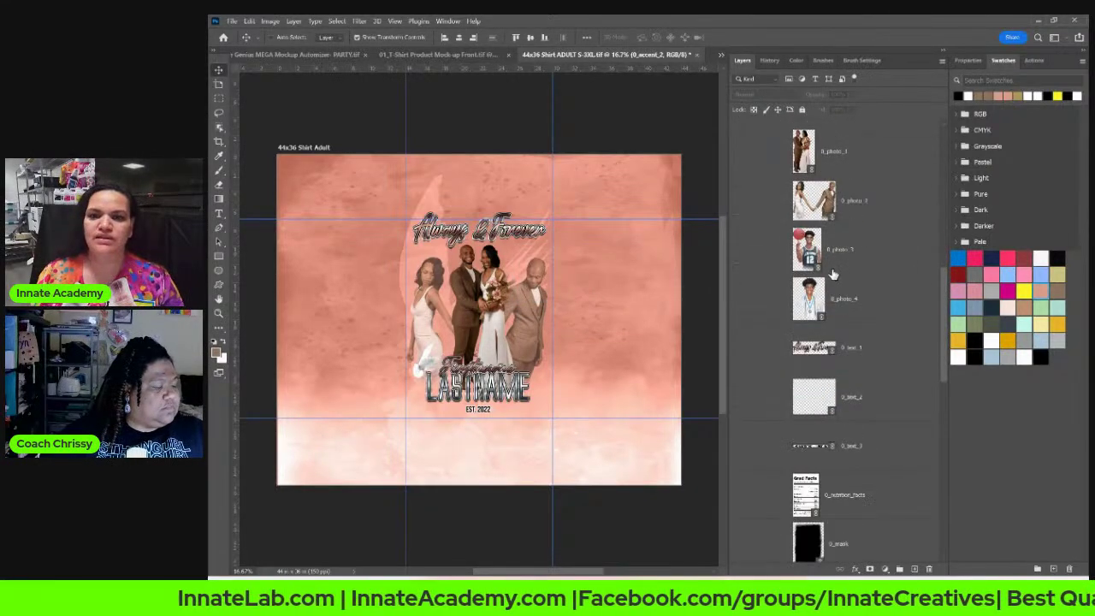
scroll(814, 223, "down", 3)
scroll(813, 220, "up", 2)
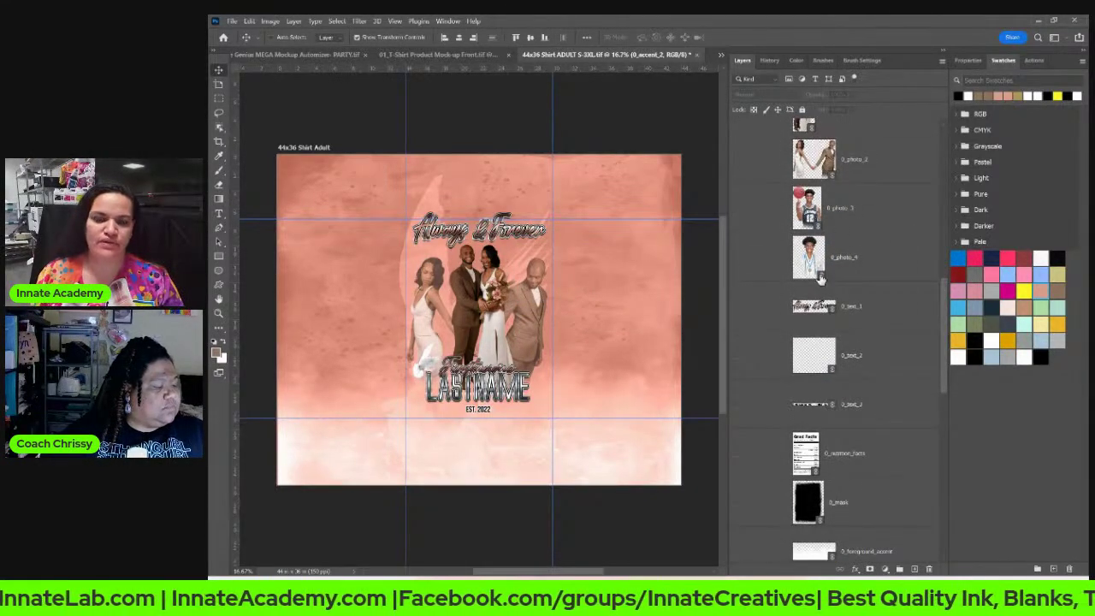
scroll(807, 283, "down", 1)
scroll(808, 282, "down", 3)
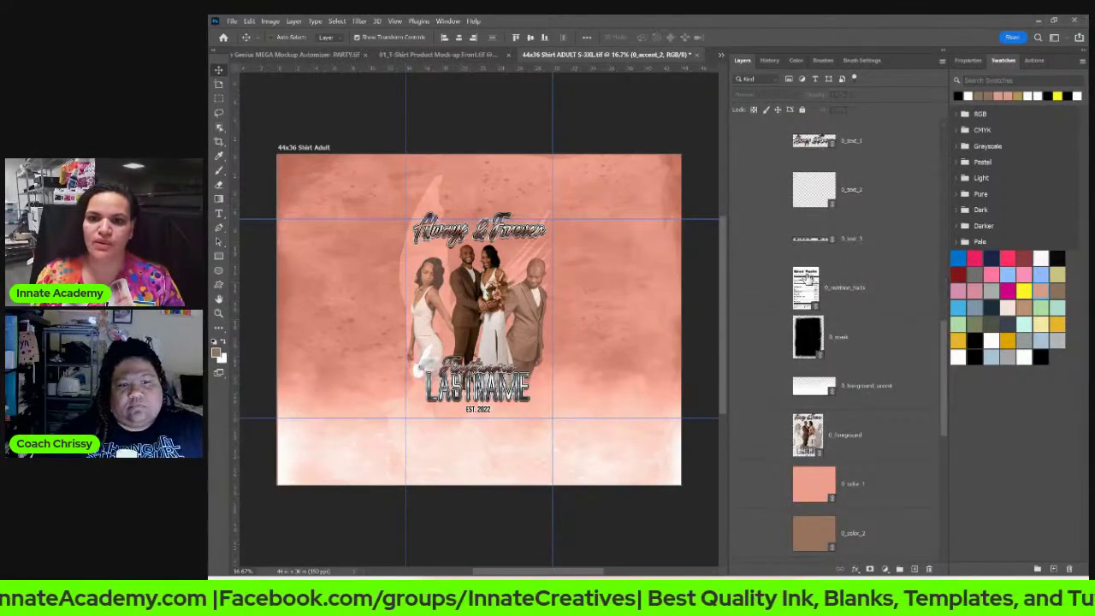
Step: Open the linked 0_foreground-back file from the Individual group and update all of its modified content
left_click(736, 291)
left_click(734, 287)
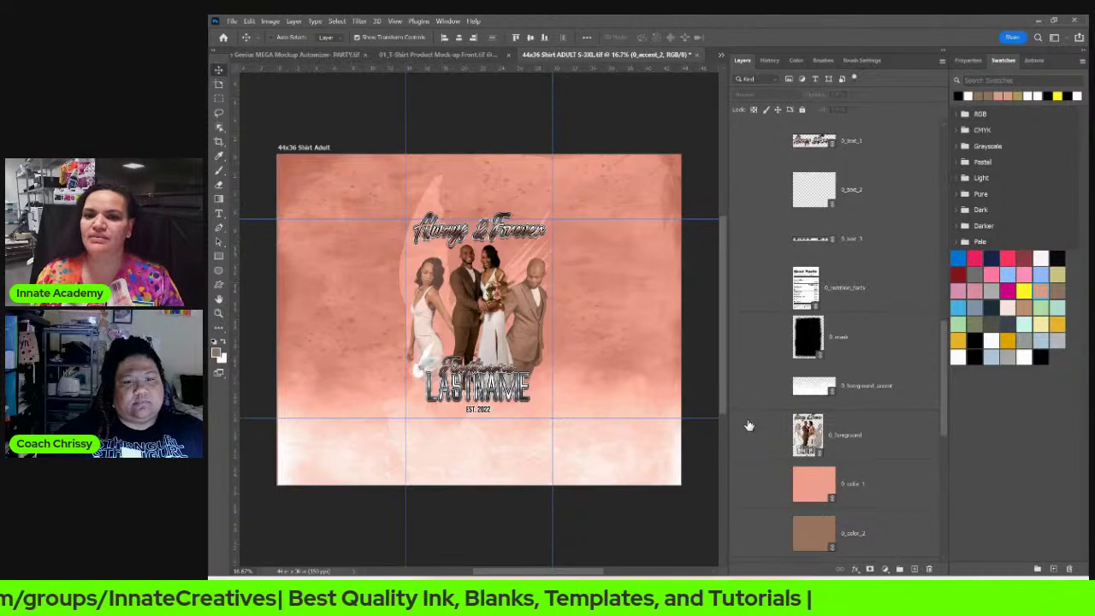
scroll(748, 426, "down", 9)
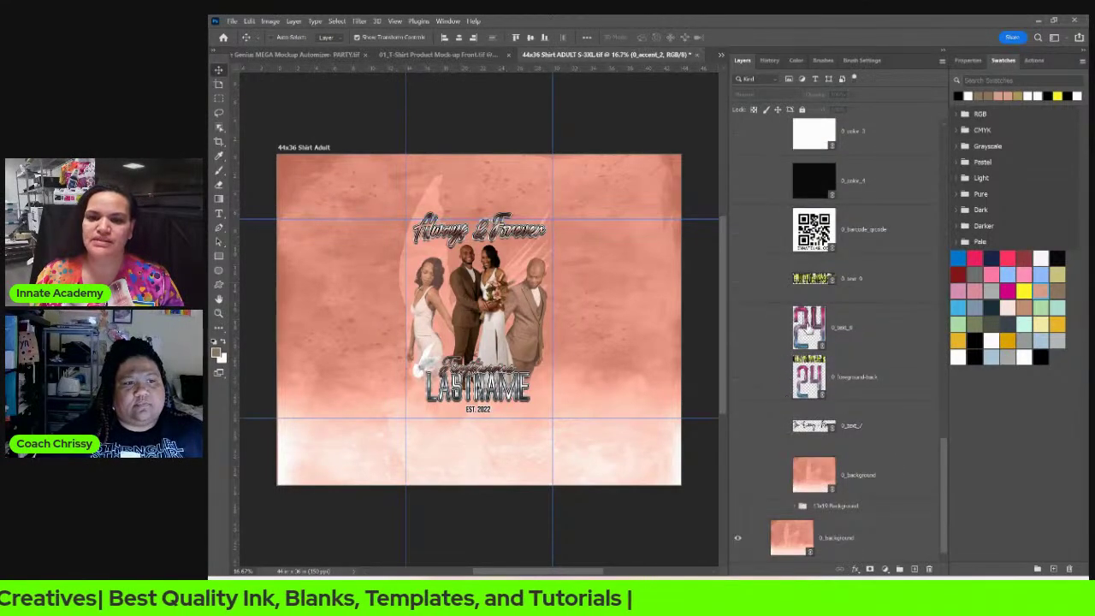
left_click(863, 331)
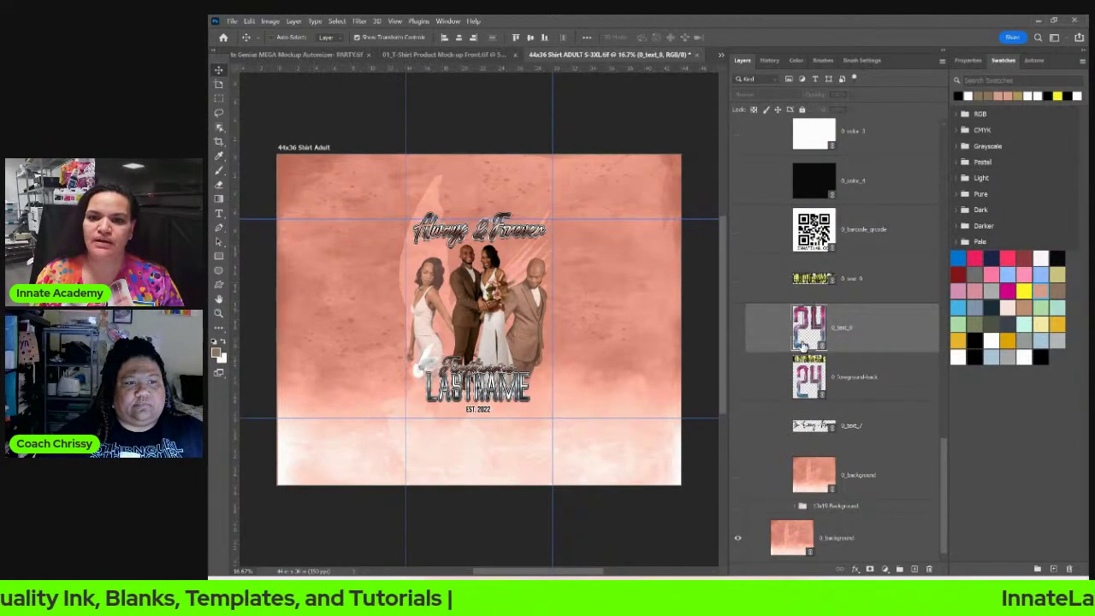
left_click(803, 285)
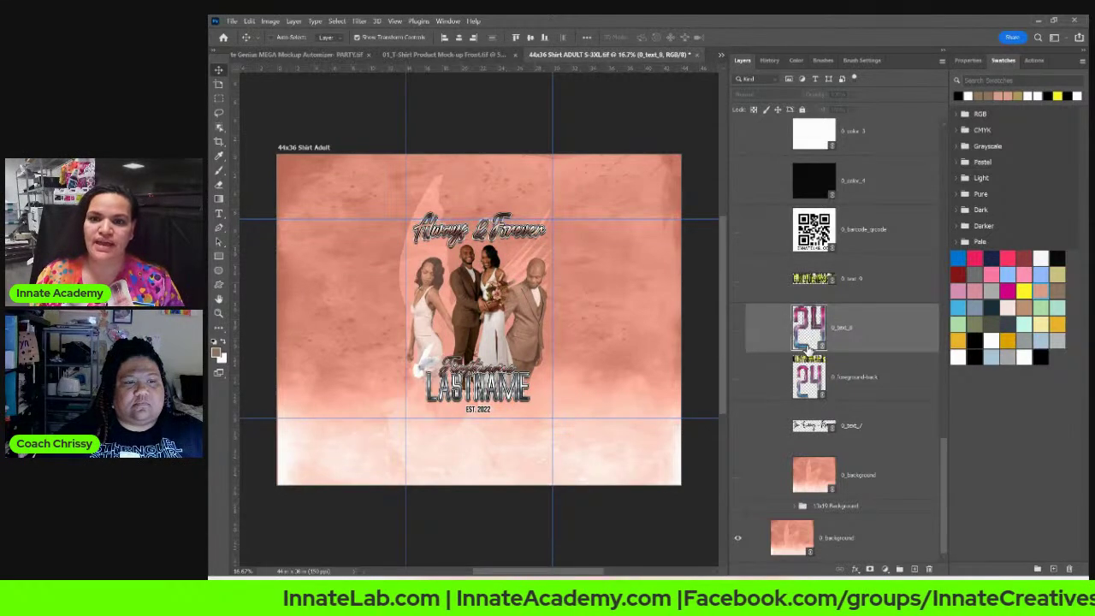
left_click(813, 385)
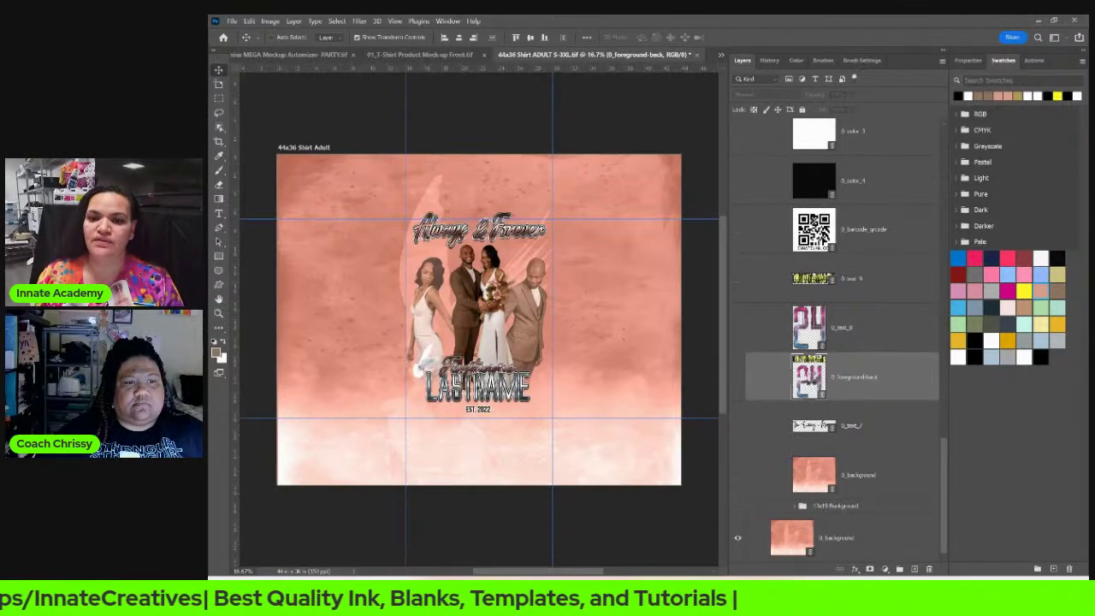
double_click(809, 377)
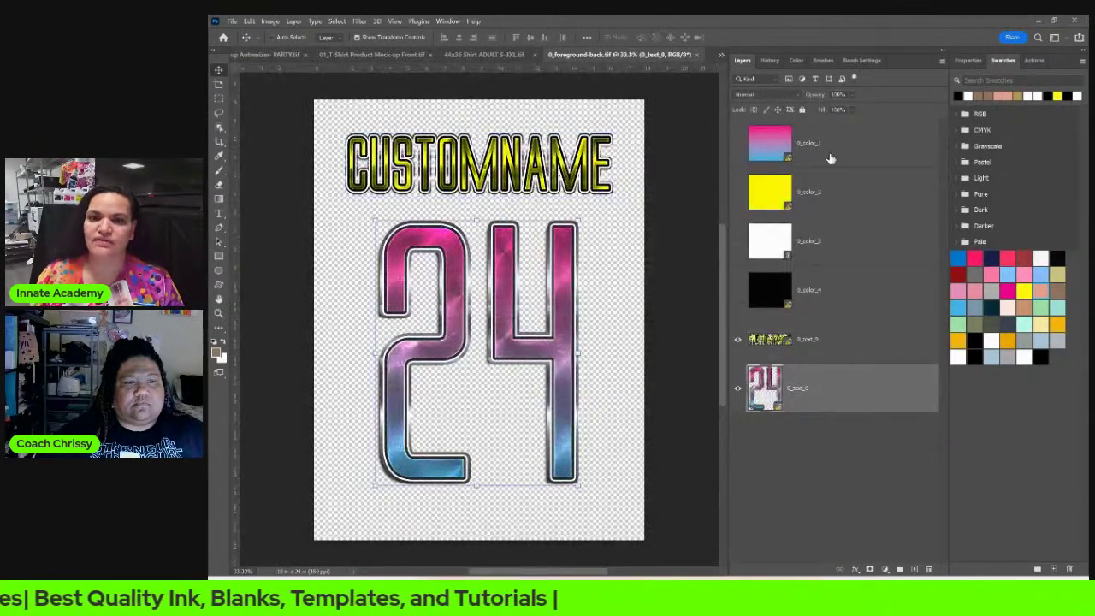
right_click(849, 150)
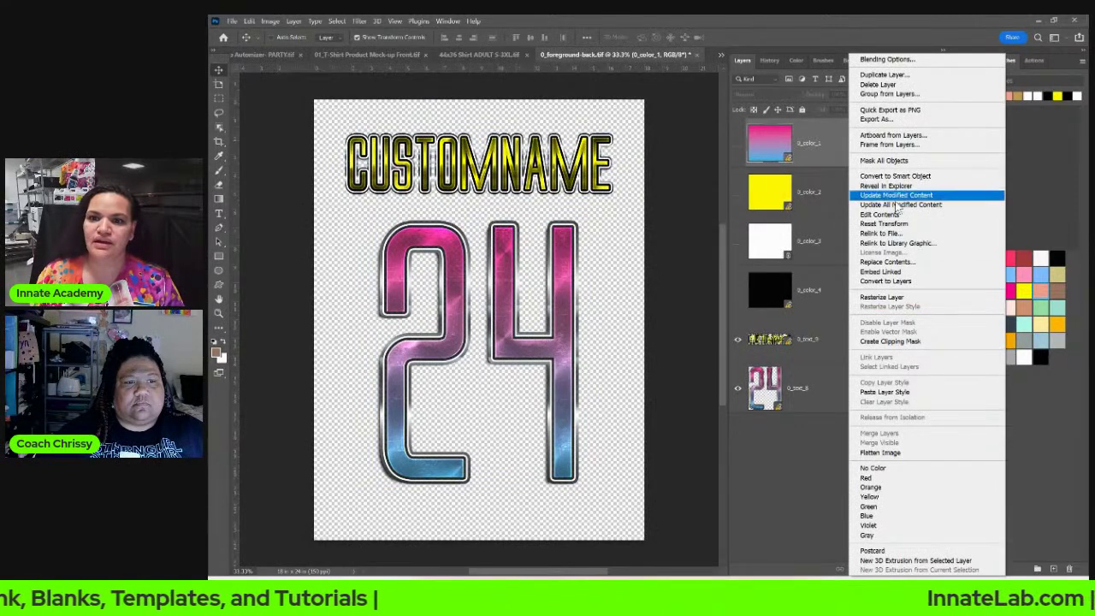
left_click(897, 206)
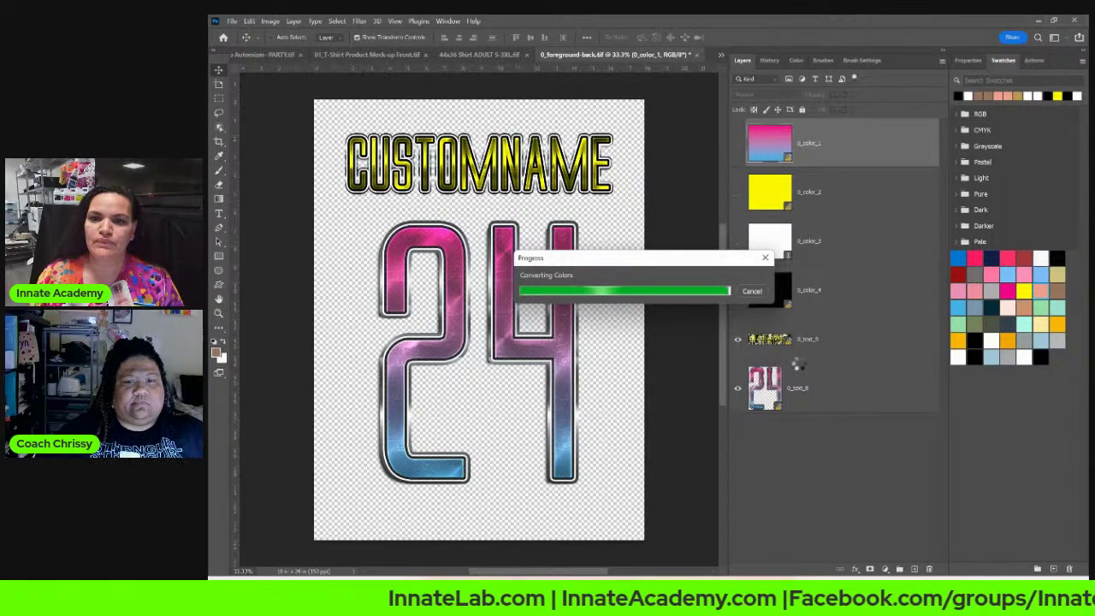
Step: Open the linked 0_text_9 file from 0_foreground-back and update all of its modified content
left_click(762, 349)
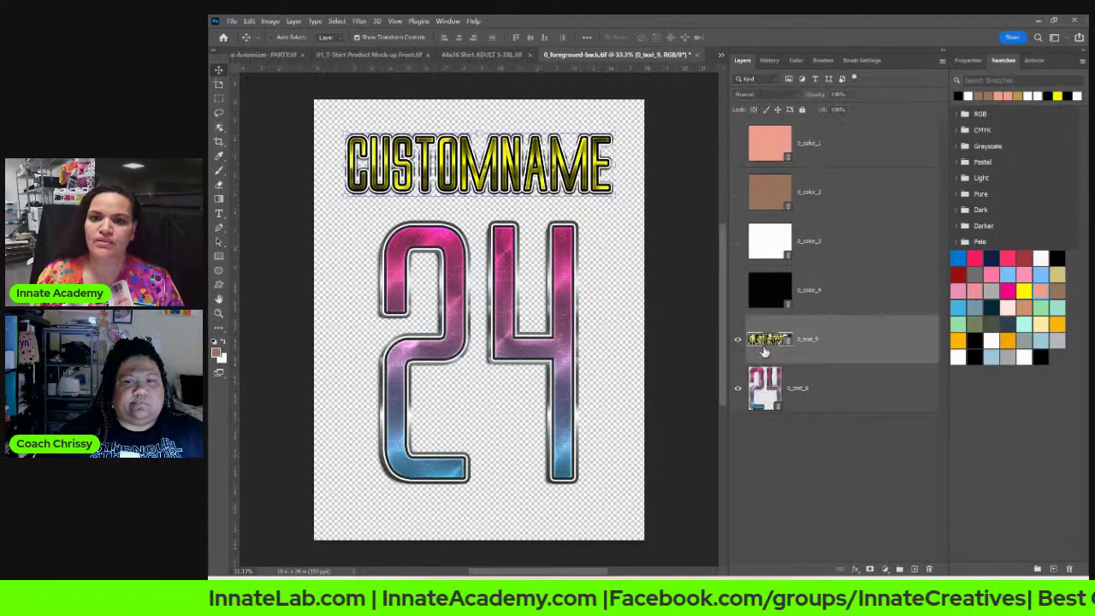
double_click(766, 340)
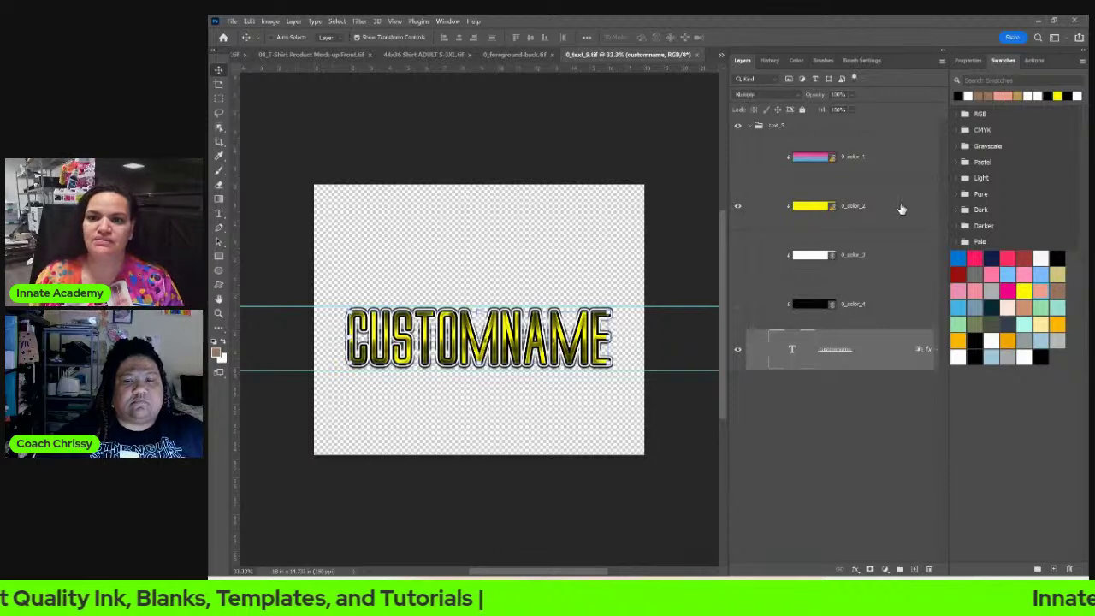
right_click(933, 202)
left_click(975, 206)
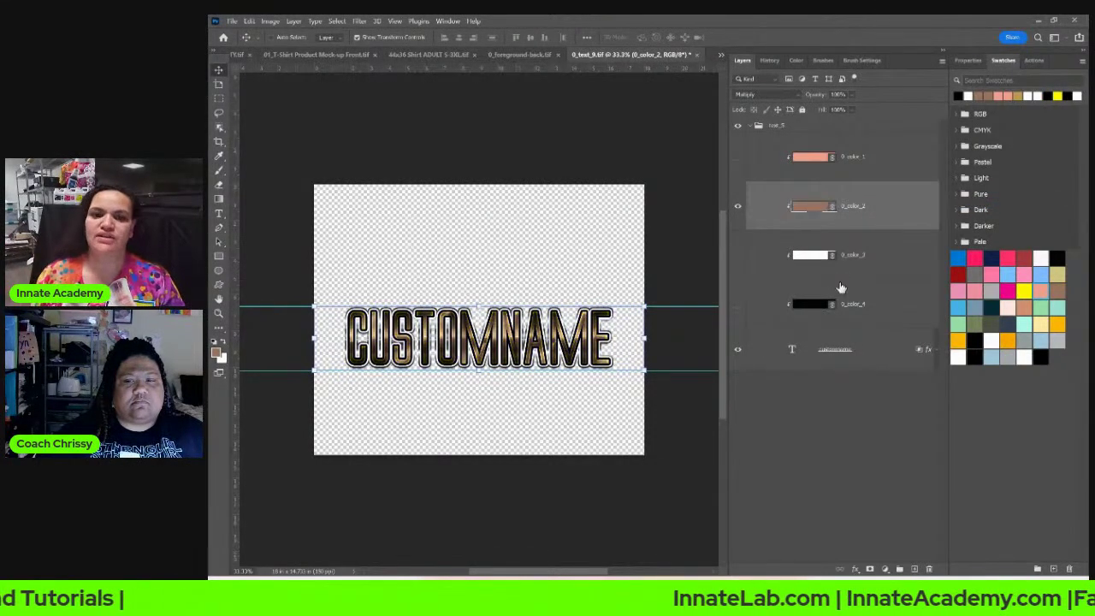
Step: Switch the CUSTOMNAME text's visible color layer from 0_color_2 to 0_color_1, then save and close 0_text_9
left_click(738, 205)
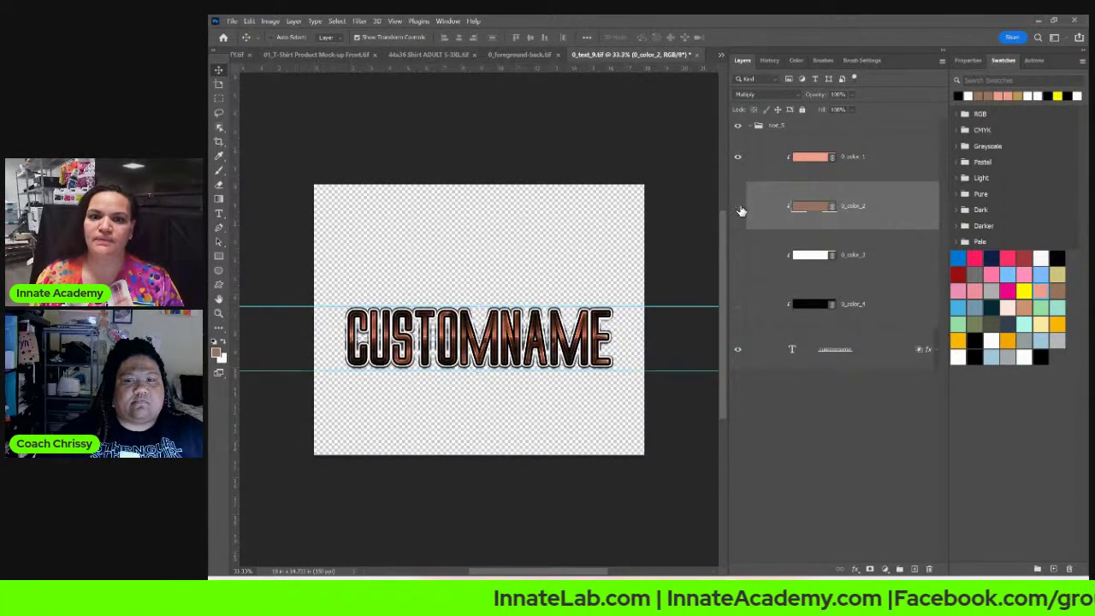
left_click(697, 55)
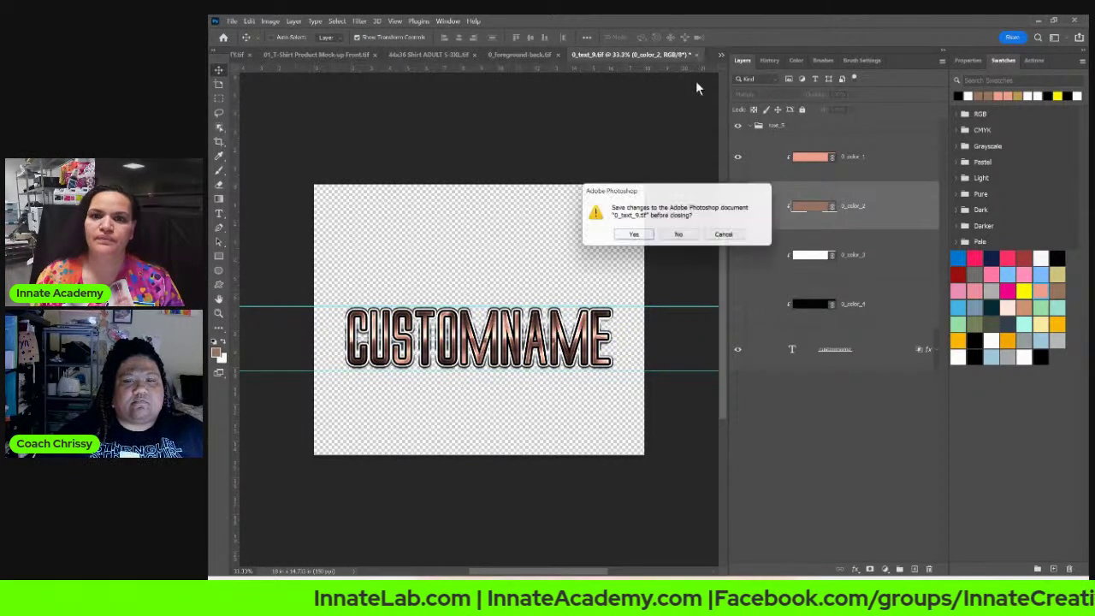
left_click(635, 242)
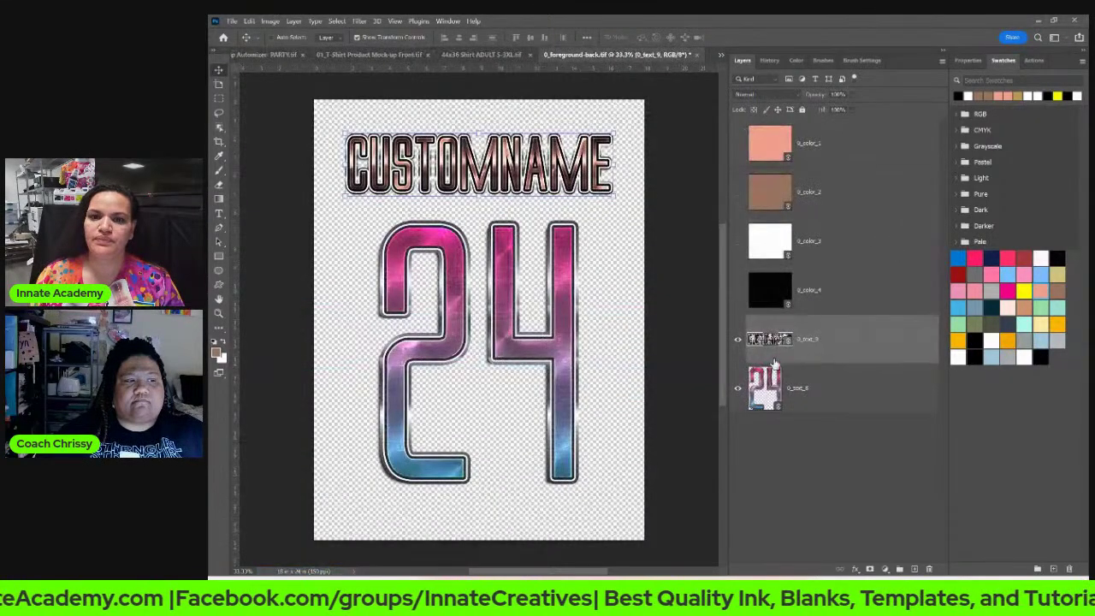
Step: Open the linked 0_text_8 file, hide its 24 text layer and show the "The day you left" poem layer instead
left_click(776, 389)
double_click(770, 385)
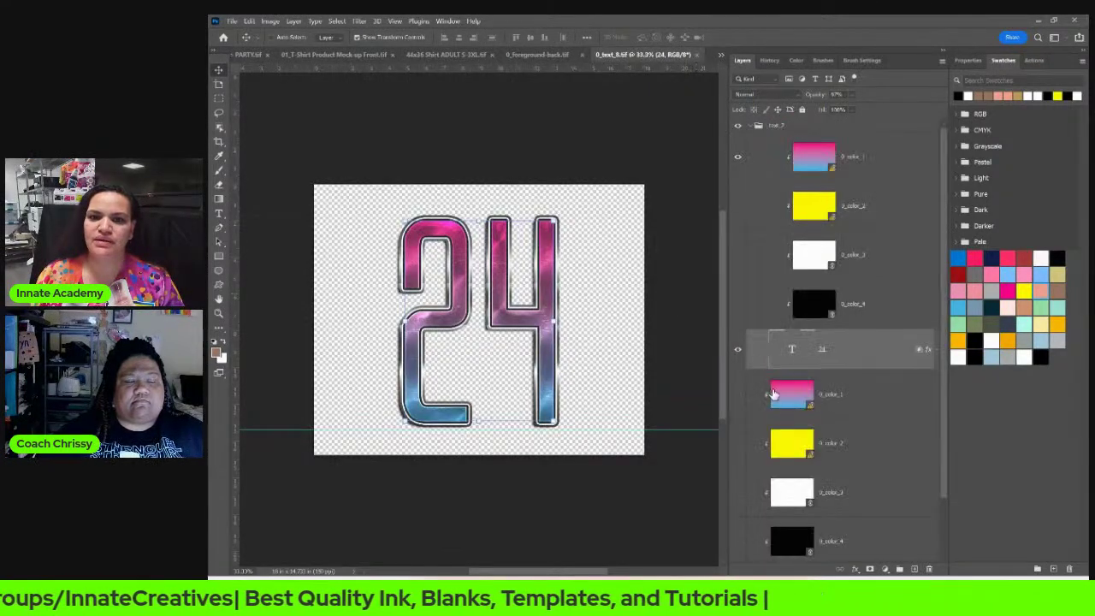
left_click(739, 353)
scroll(741, 360, "down", 2)
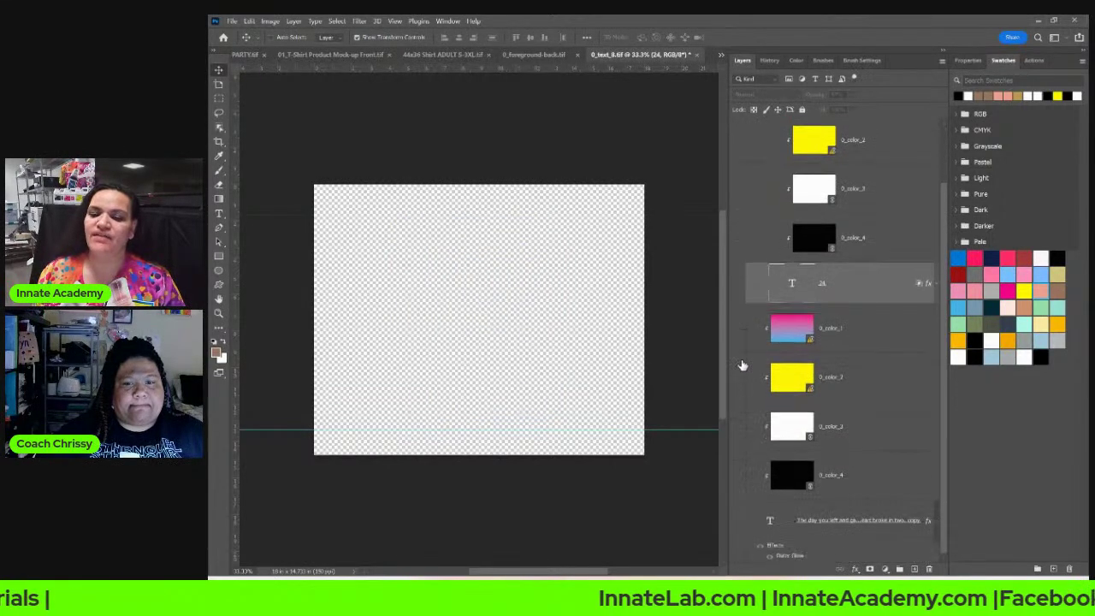
left_click(737, 524)
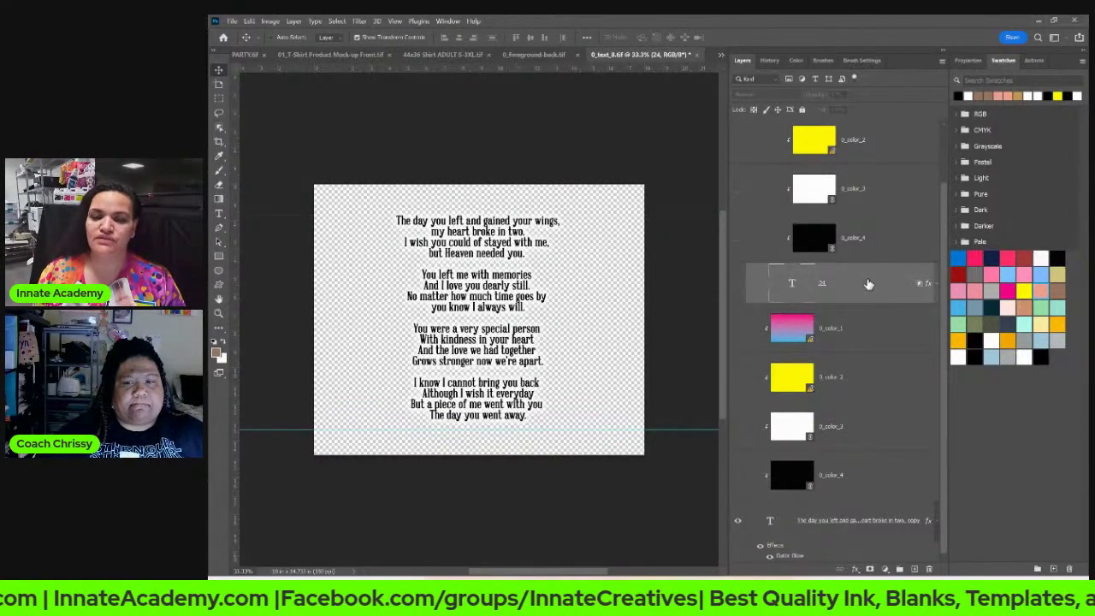
Step: Update all modified content in the 0_text_8 file
scroll(868, 283, "up", 2)
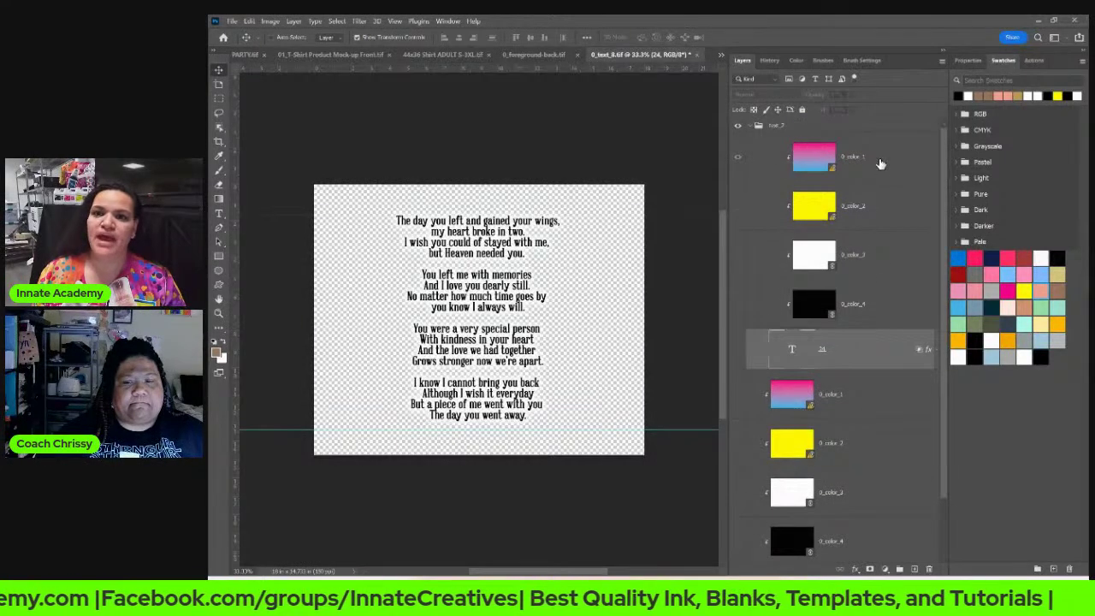
left_click(880, 163)
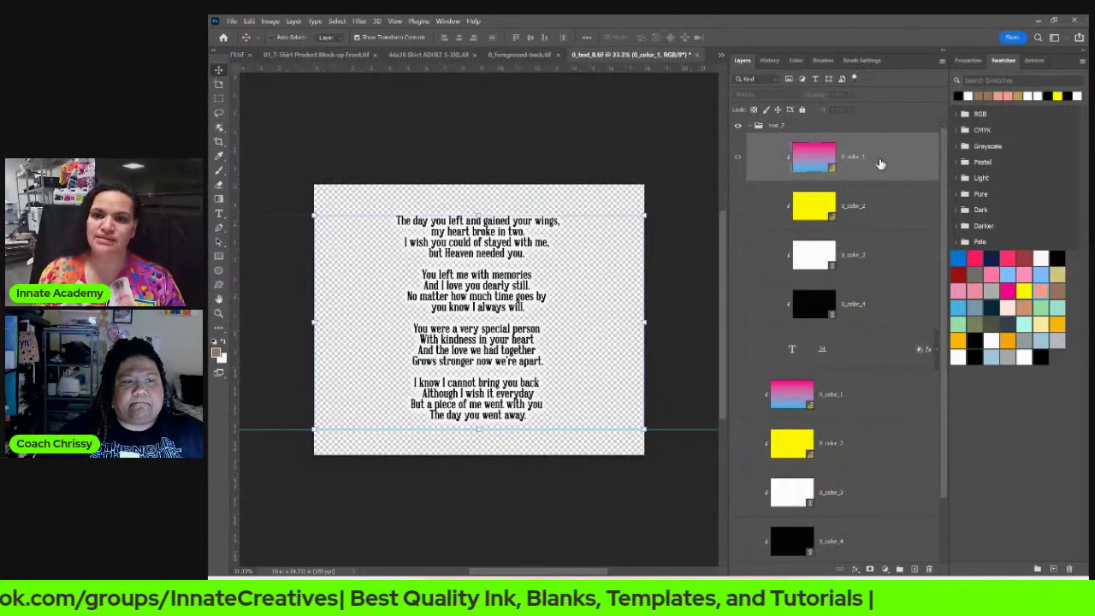
right_click(881, 163)
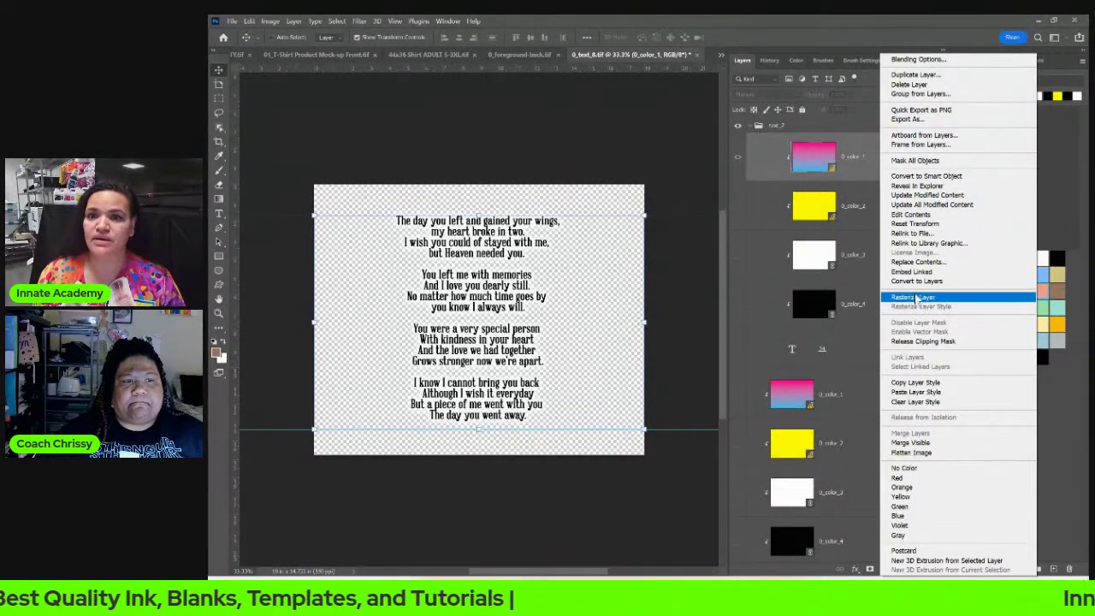
left_click(910, 209)
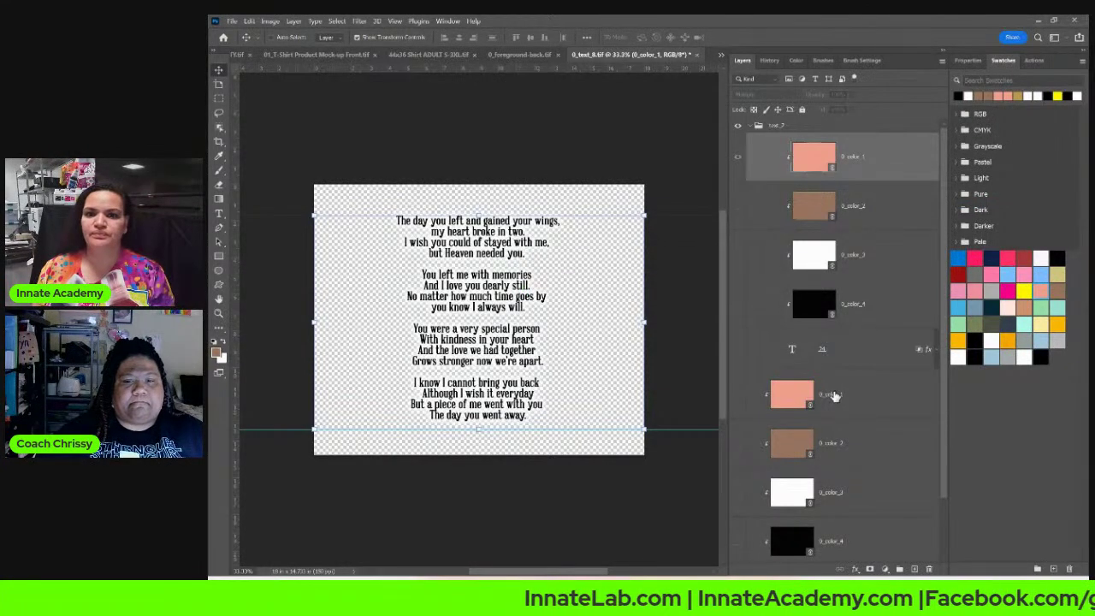
Step: Try the 0_color_1 and 0_color_2 layers on the poem text, then hide them again
scroll(839, 402, "down", 2)
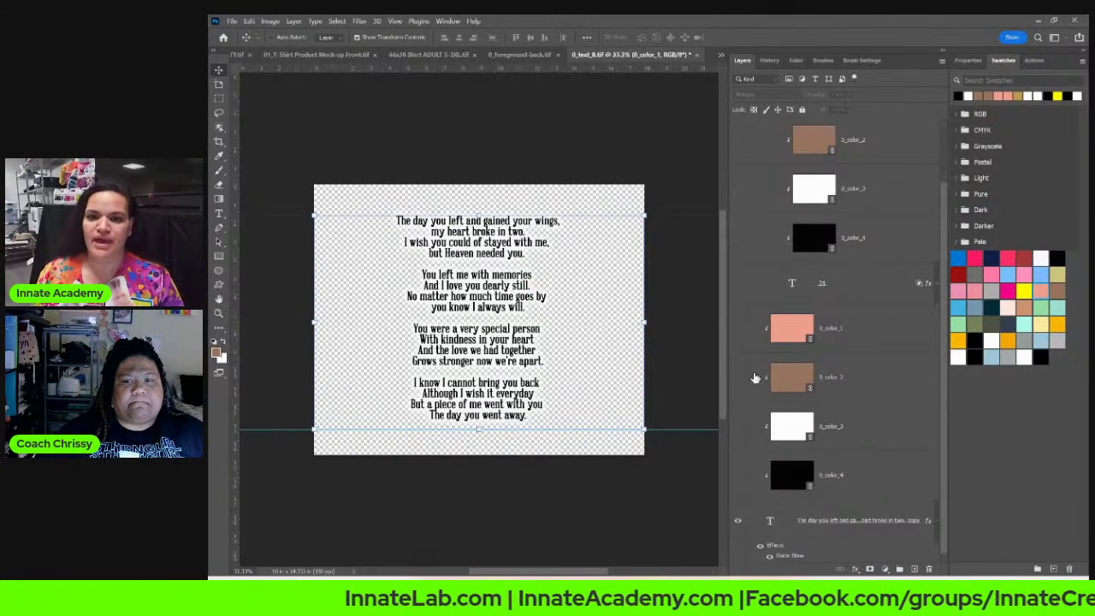
left_click(739, 330)
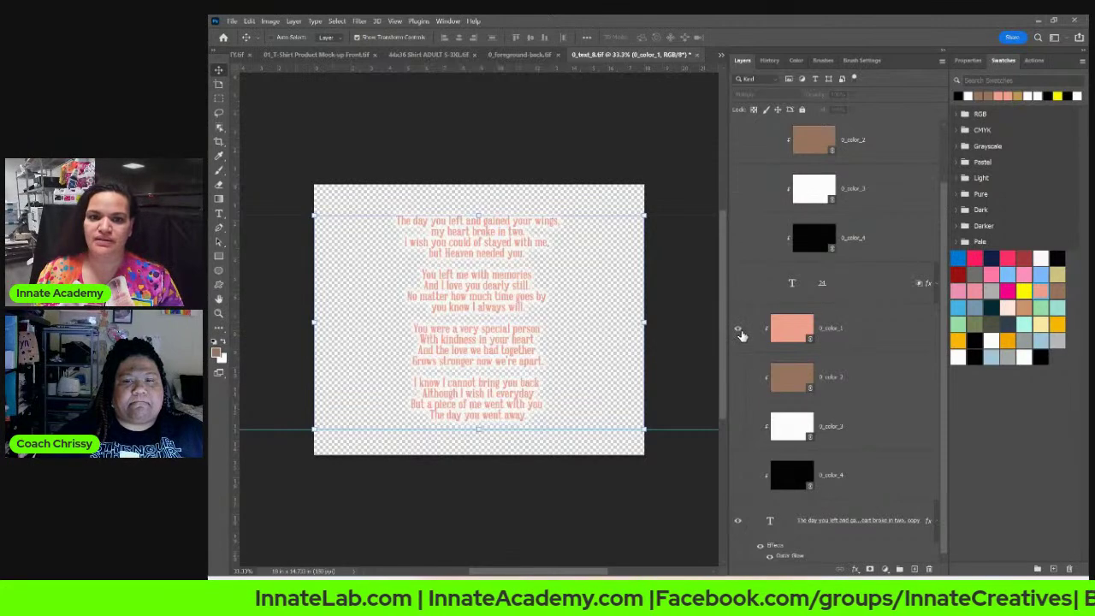
left_click(738, 378)
left_click(737, 386)
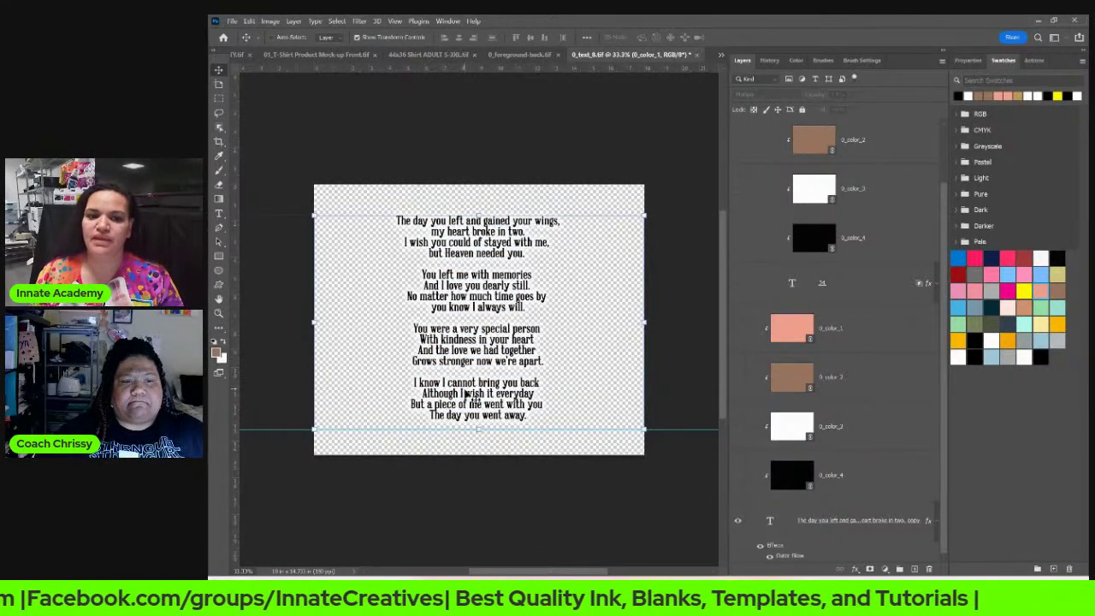
Step: Save and close the 0_text_8 and 0_foreground-back files to return to the 44x36 shirt document
left_click(697, 54)
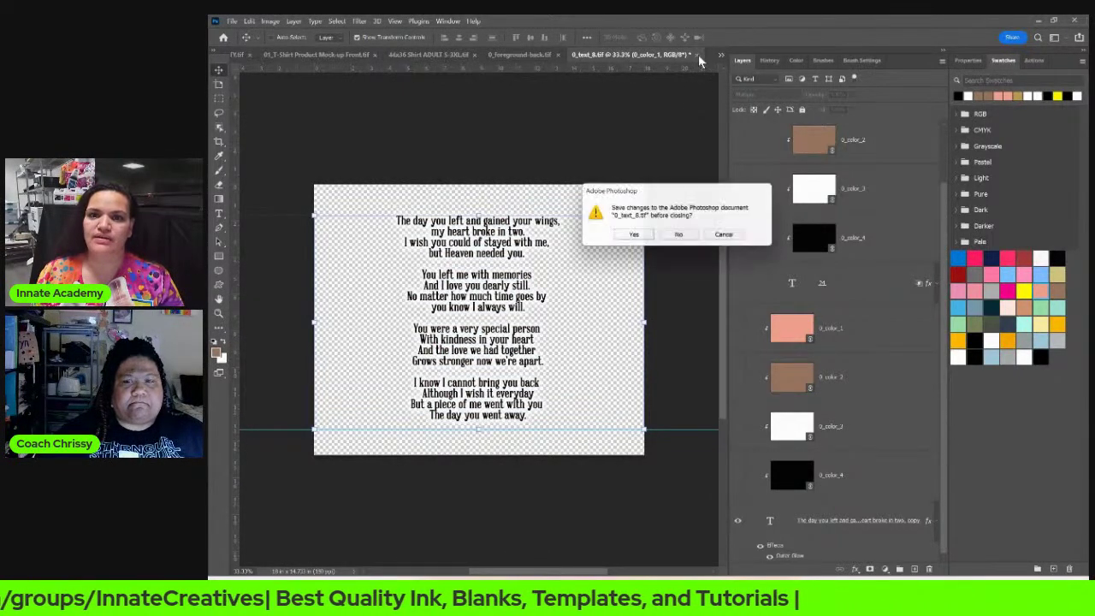
left_click(641, 236)
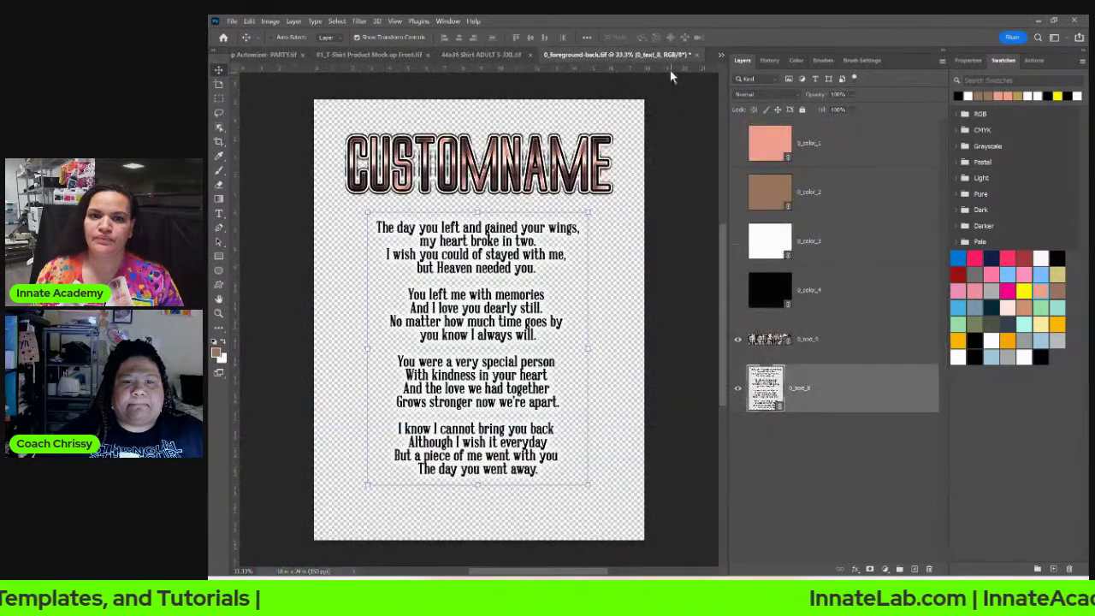
left_click(695, 55)
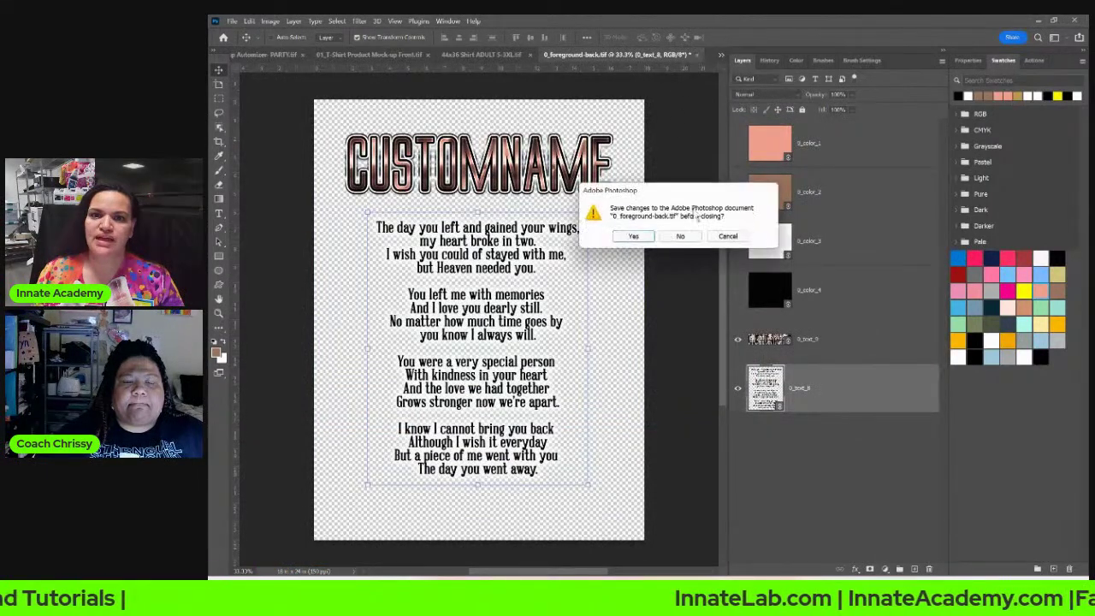
left_click(637, 236)
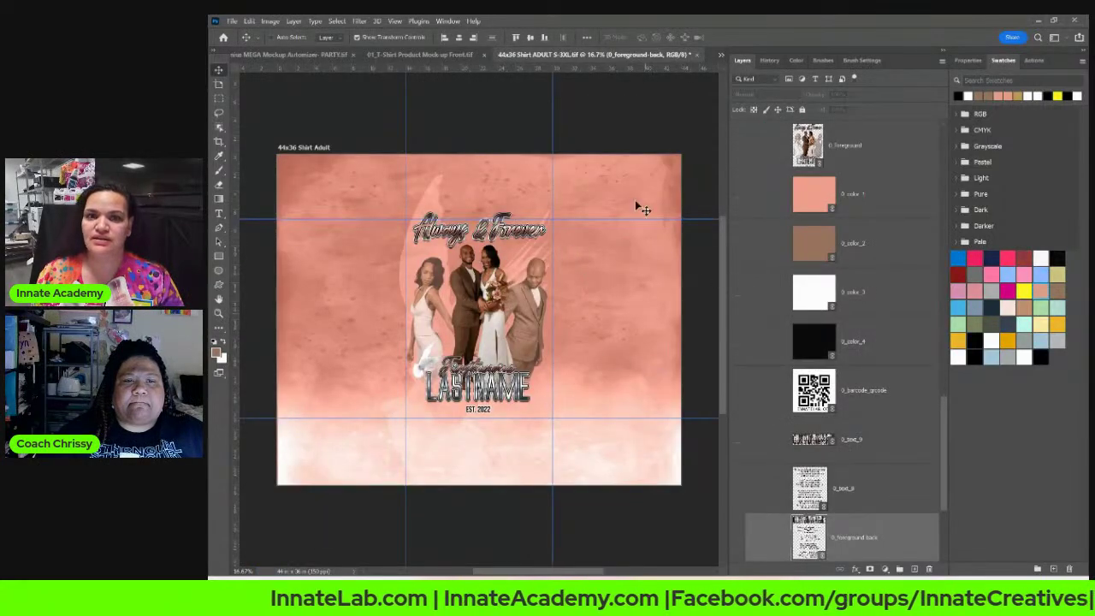
Step: Save the 44x36 shirt document and check the design in the T-shirt front mock-up document
left_click(450, 53)
left_click(655, 56)
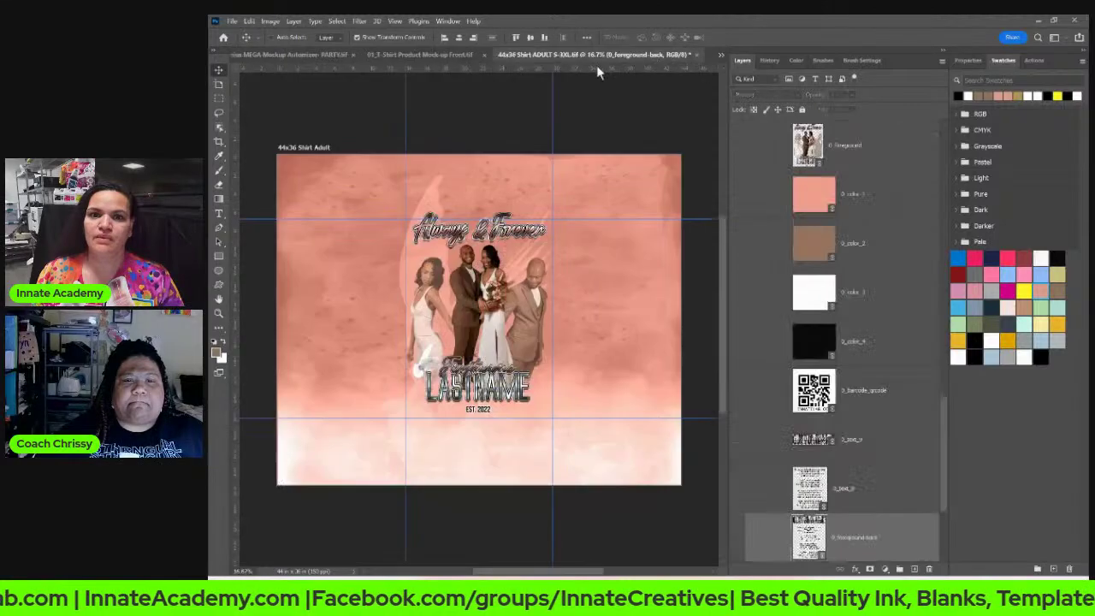
key("ctrl+s")
left_click(441, 57)
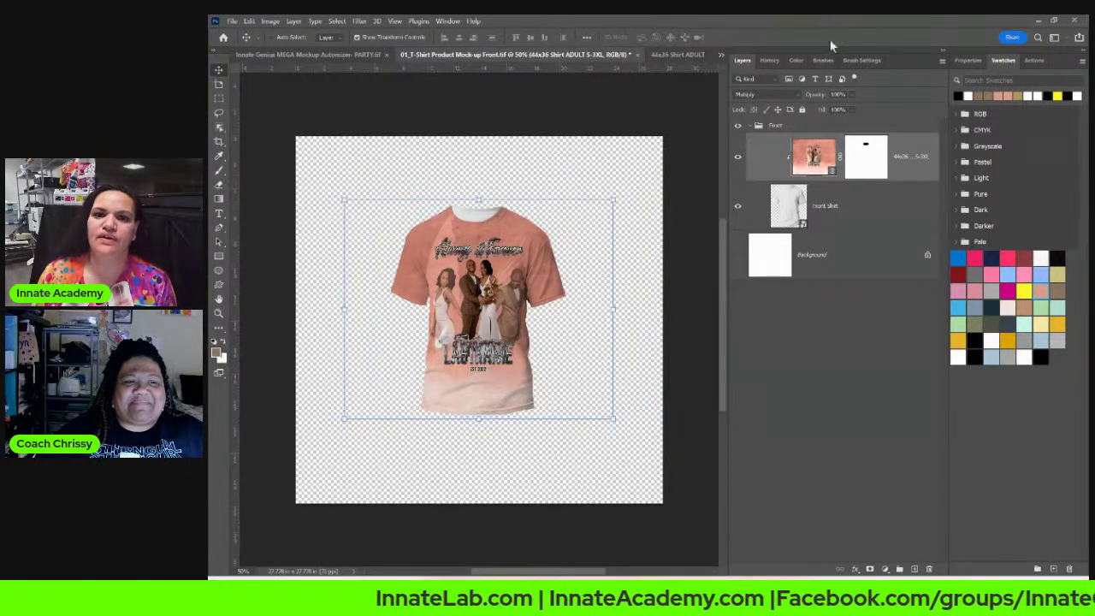
Step: Return to the 44x36 shirt document, open its linked 0_foreground file and select the 0_foreground_alt layer there
left_click(690, 55)
scroll(773, 359, "up", 5)
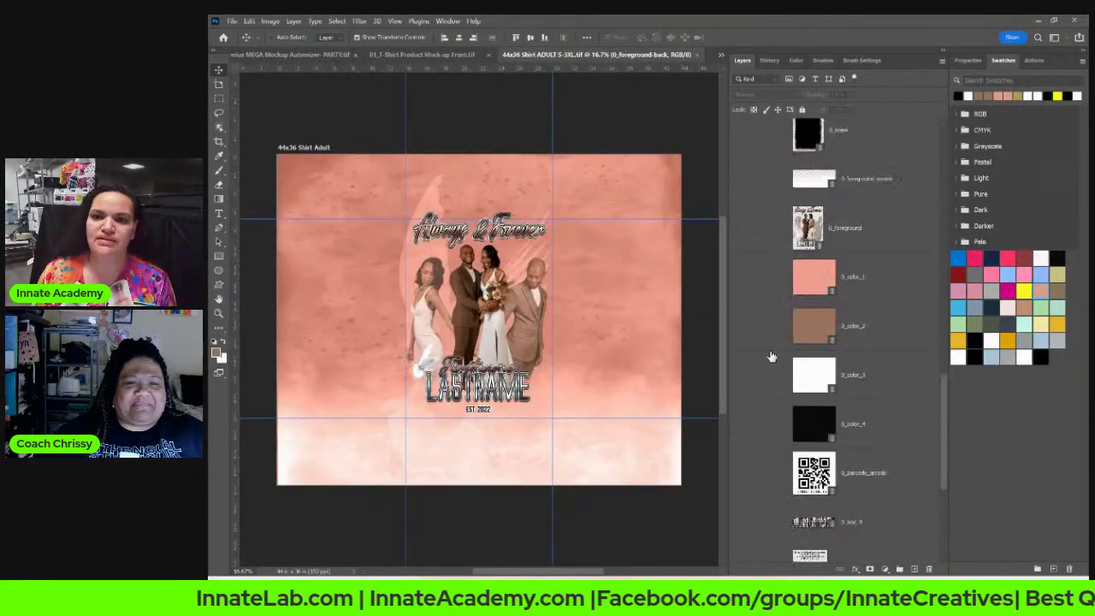
scroll(774, 349, "up", 10)
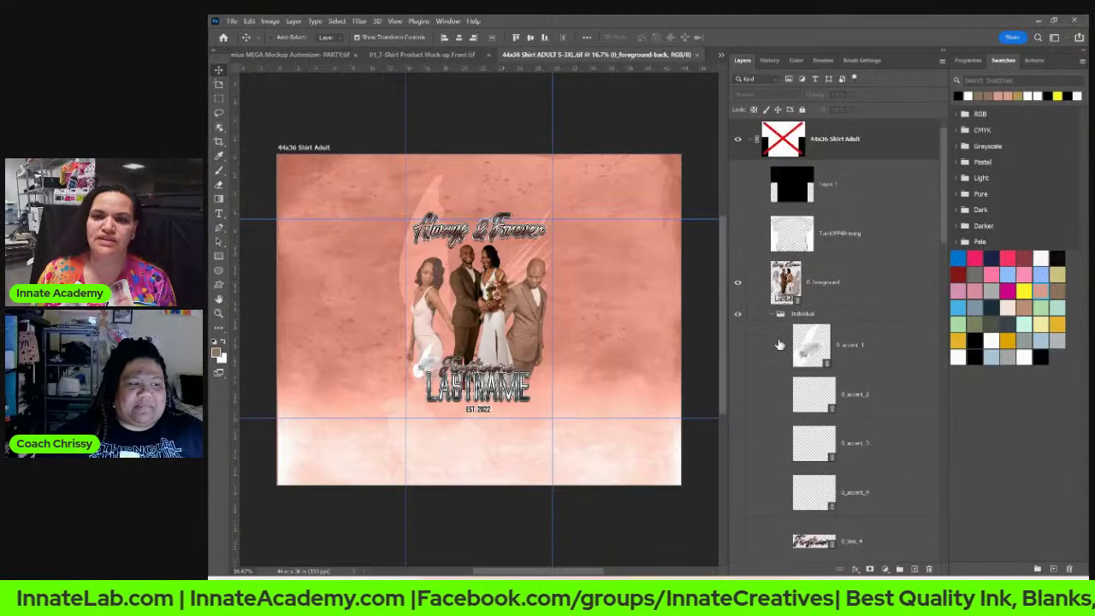
left_click(788, 278)
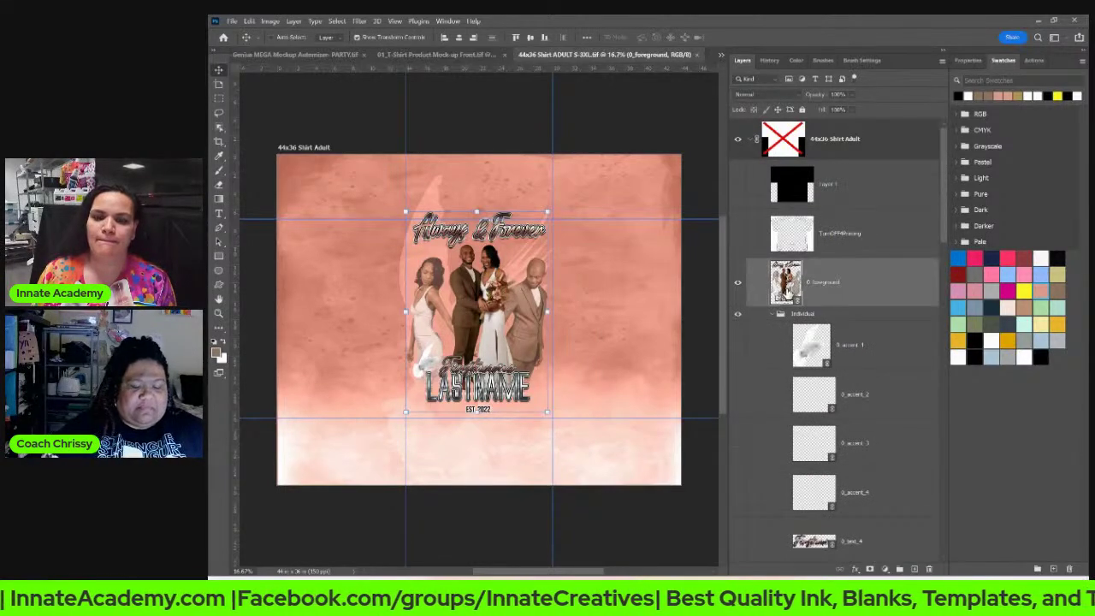
double_click(786, 288)
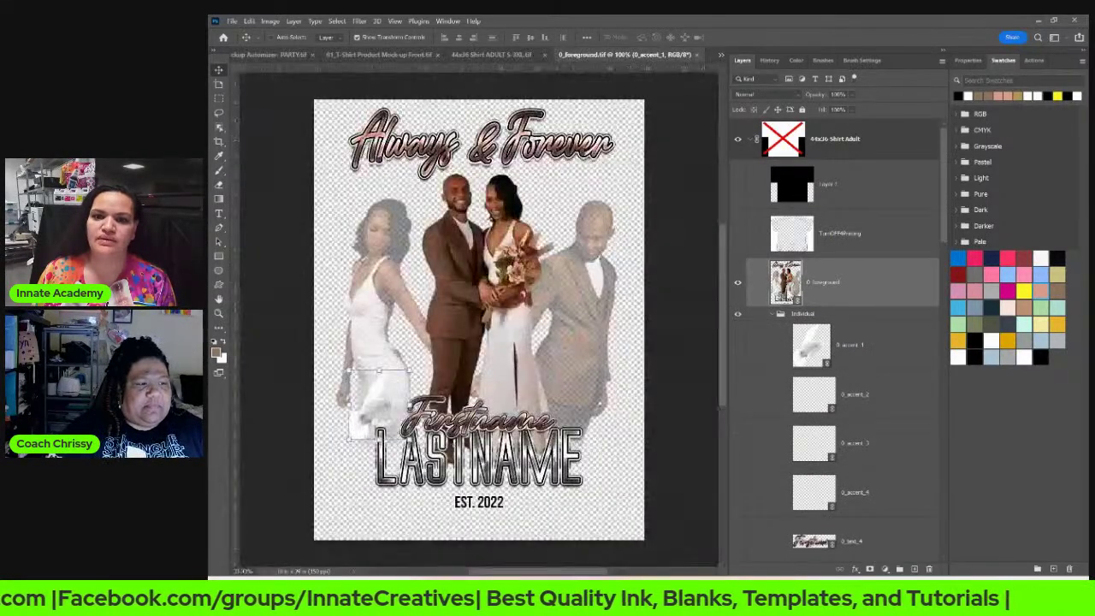
left_click(836, 398)
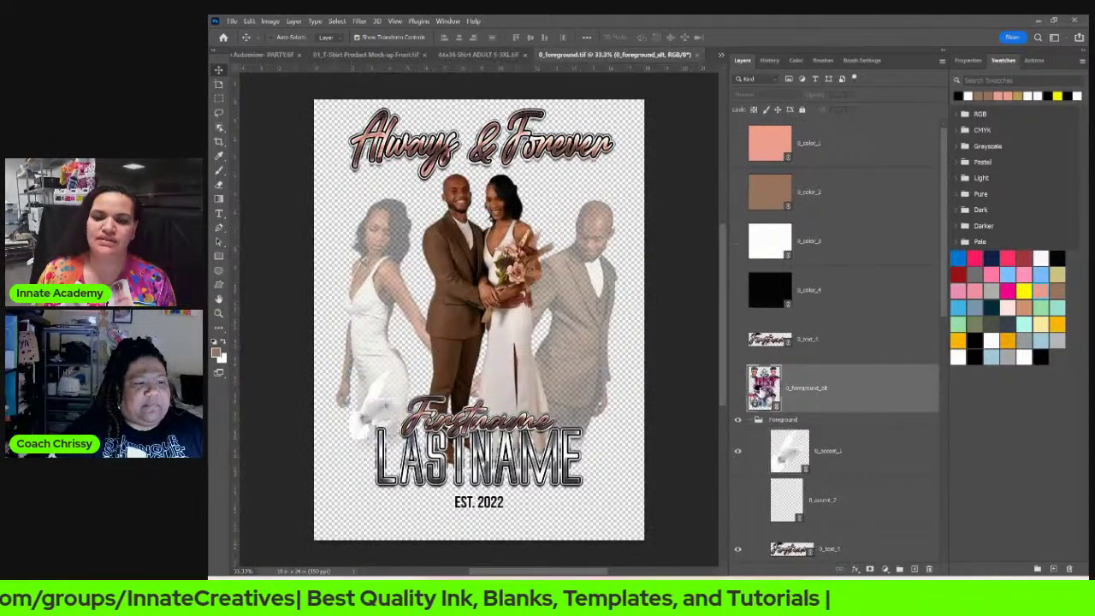
Step: Open the linked 0_foreground_alt file and update all of its modified linked content
double_click(765, 387)
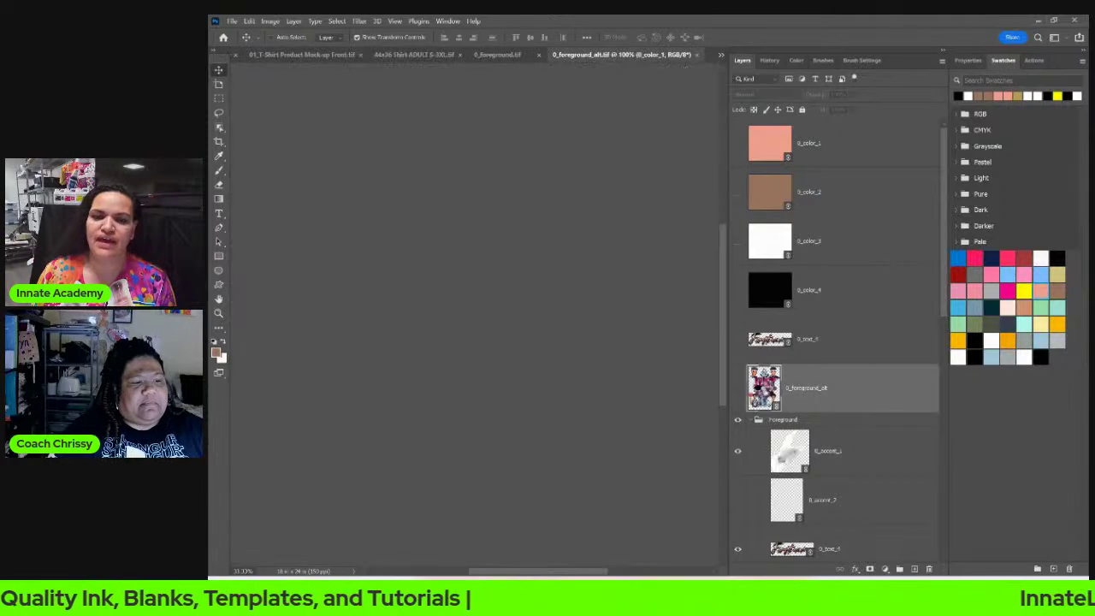
right_click(862, 156)
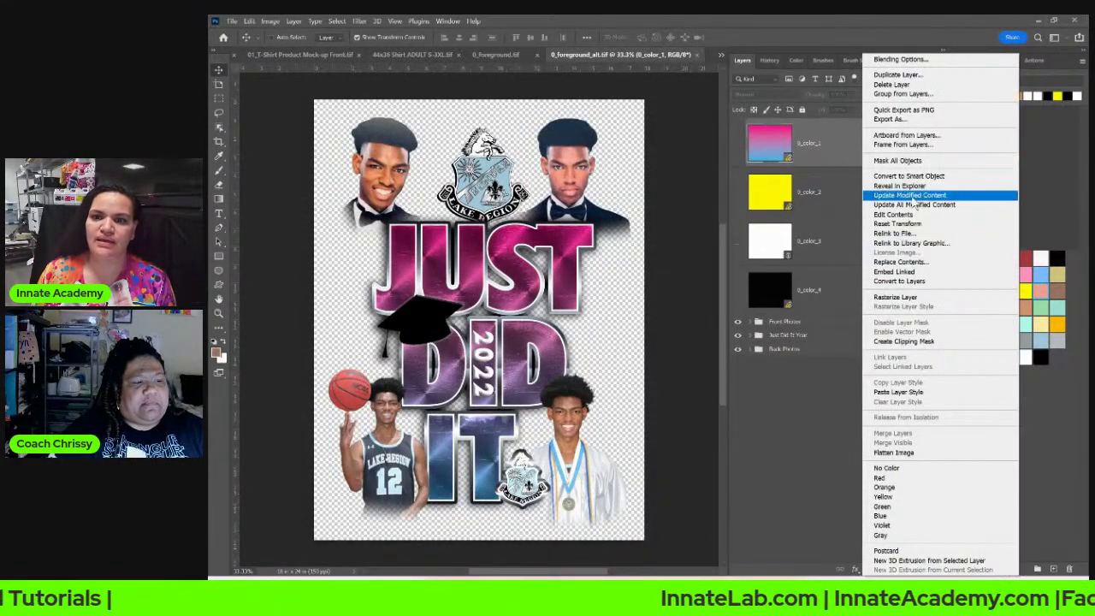
left_click(912, 206)
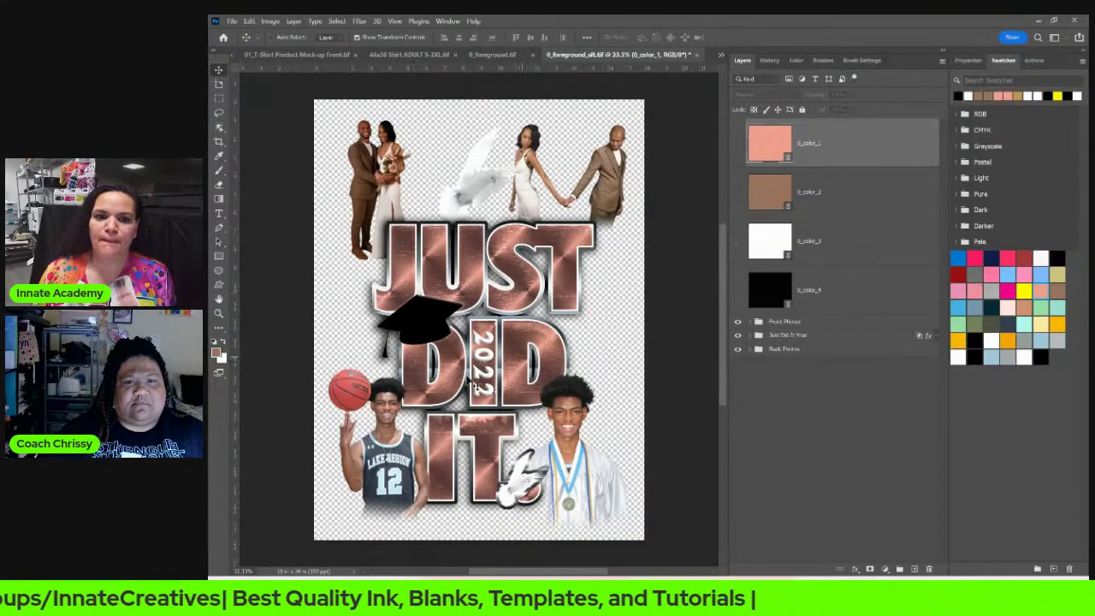
Step: Hide the 0_photo_4 graduate, 0_photo_3 basketball player and Grad Cap layers in the JUST DID IT design
right_click(585, 479)
left_click(609, 493)
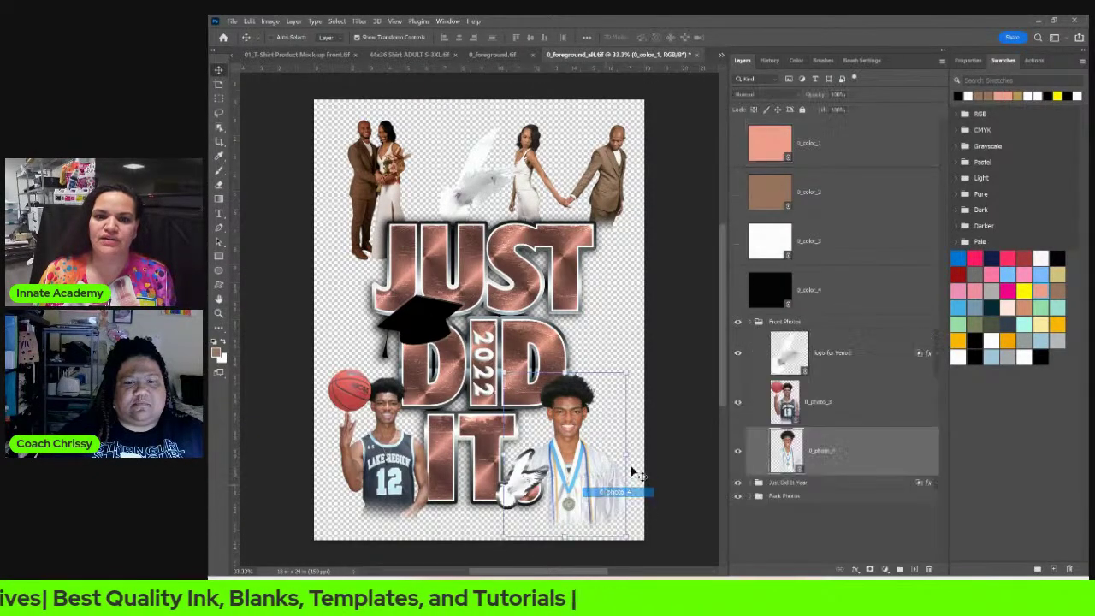
left_click(739, 453)
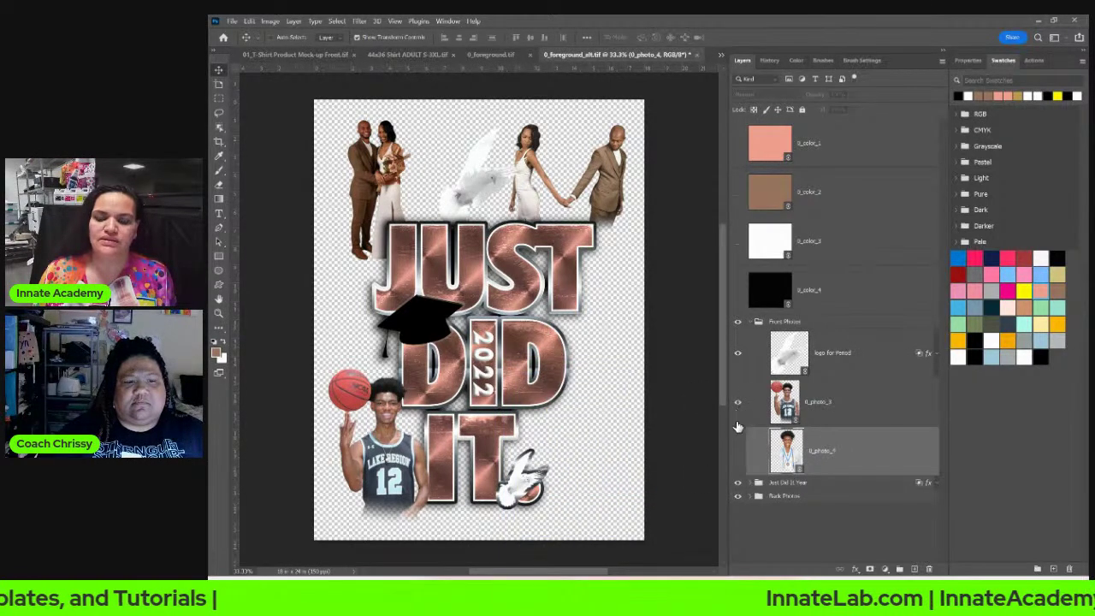
left_click(737, 406)
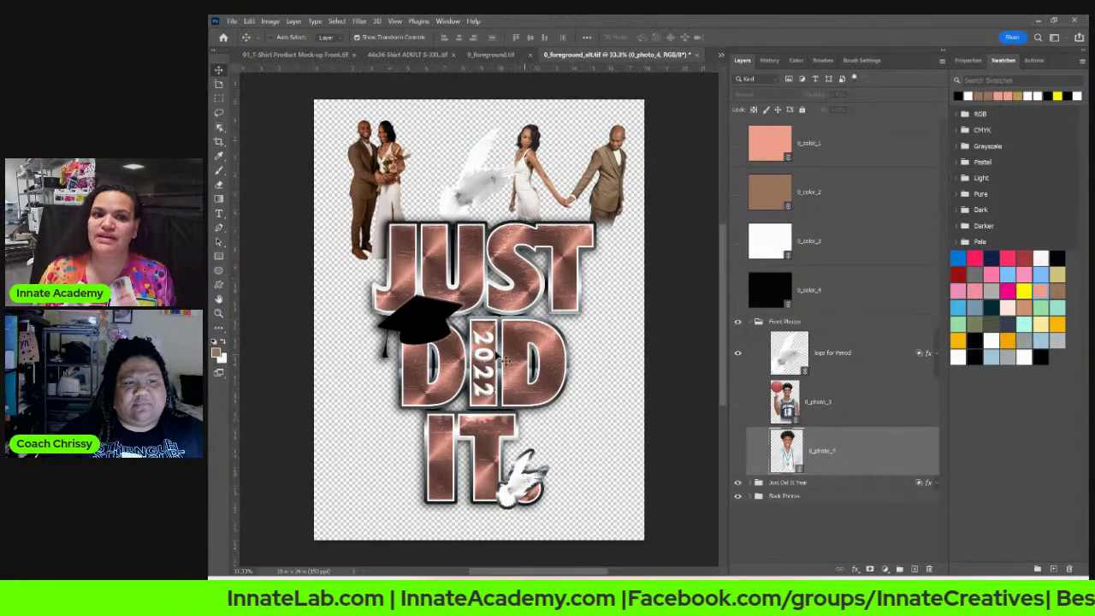
right_click(424, 308)
left_click(445, 317)
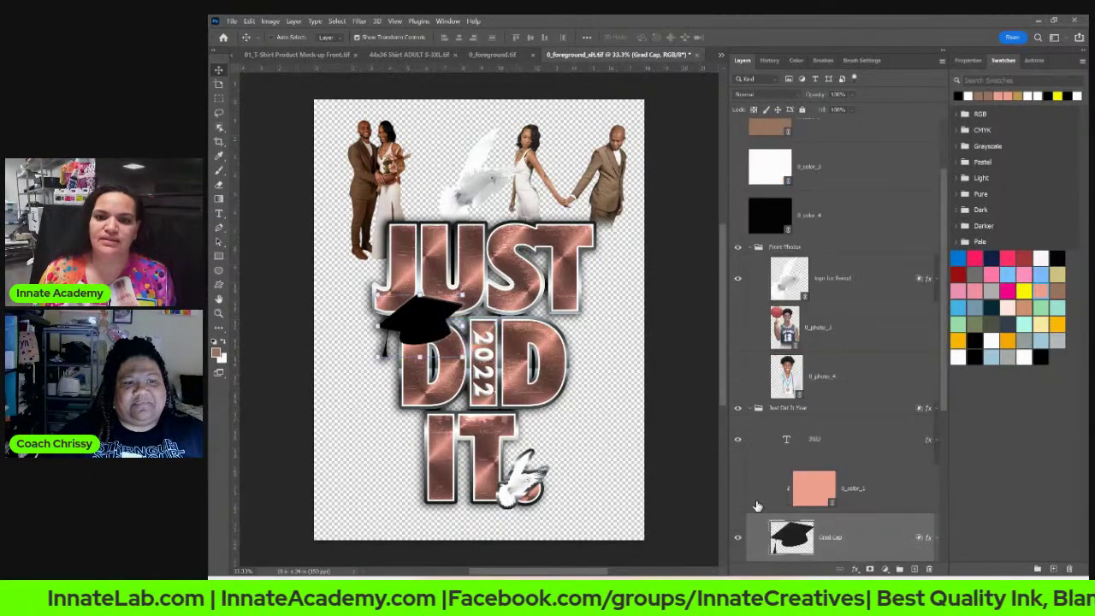
left_click(739, 539)
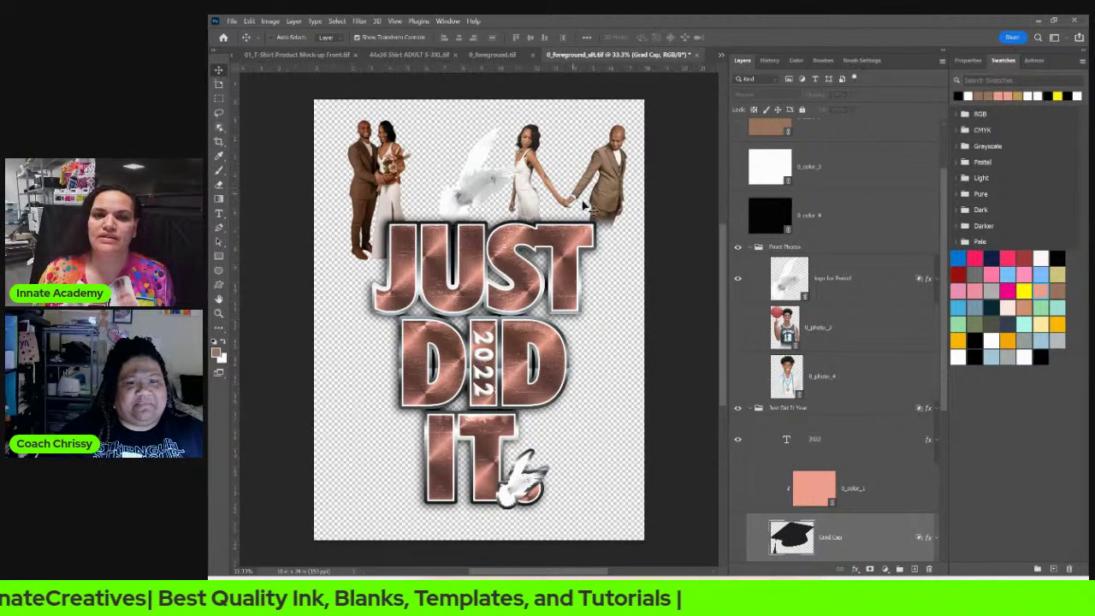
Step: Select the couple photo 0_photo_1 in the Back Photos group and nudge it slightly
right_click(394, 190)
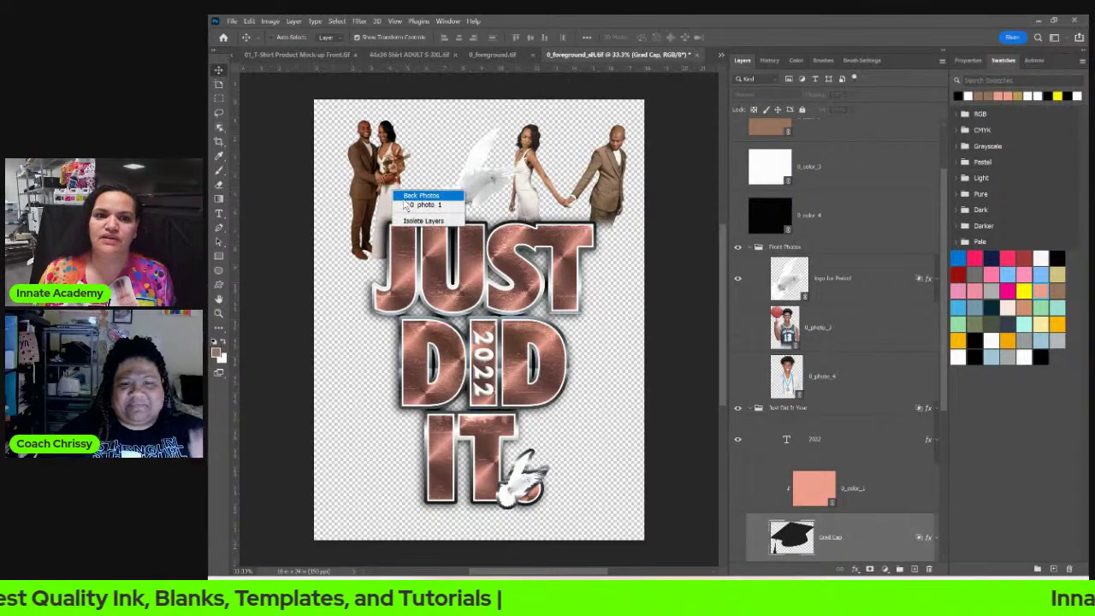
left_click(411, 205)
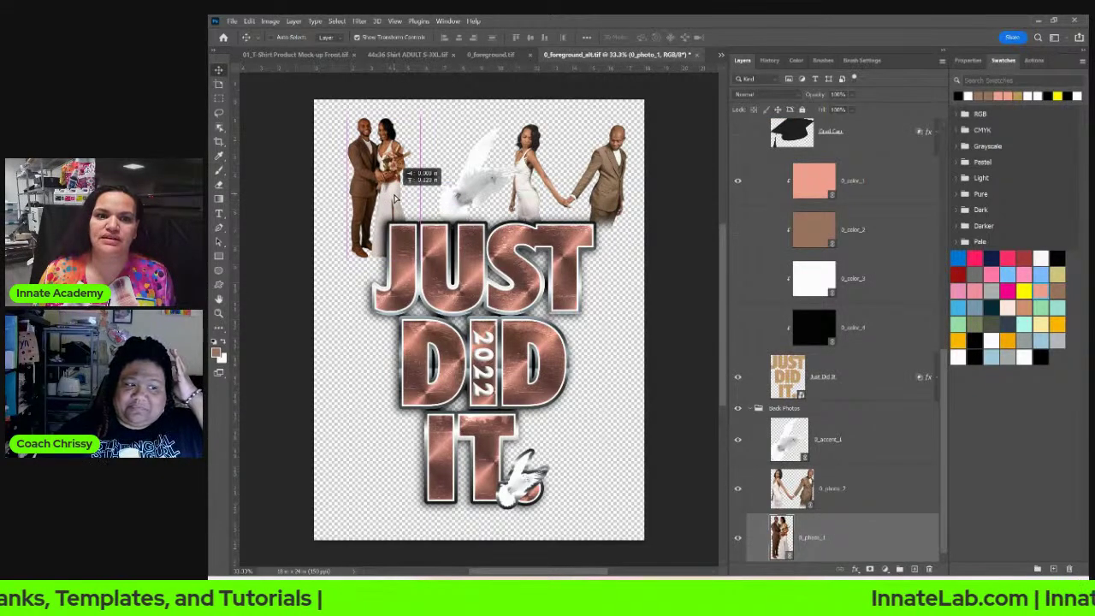
left_click_drag(394, 198, 395, 200)
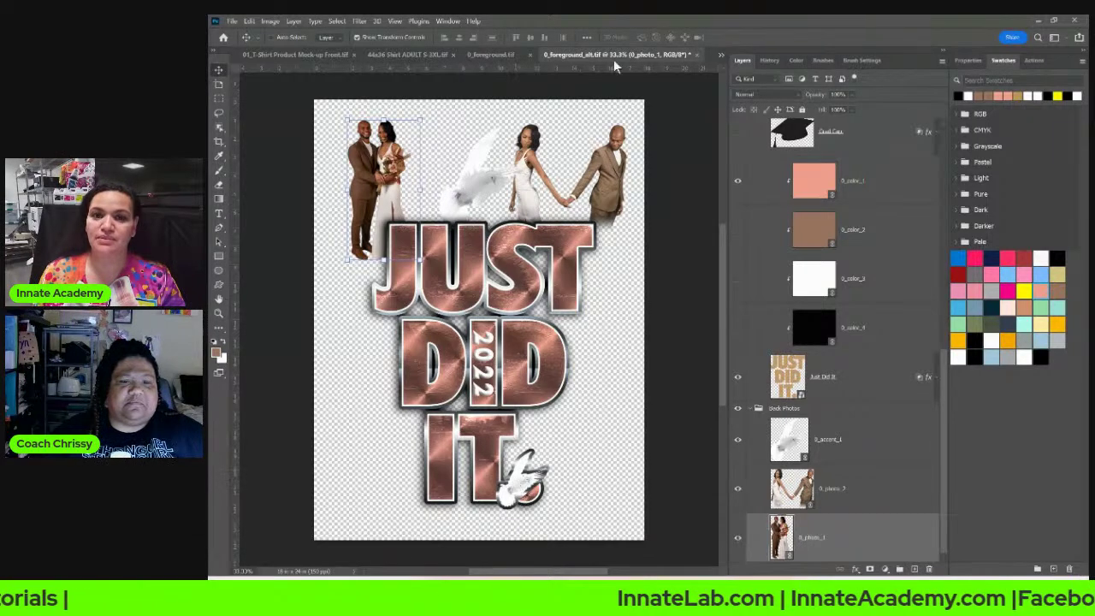
Step: Save and close the 0_foreground_alt and 0_foreground files to return to the 44x36 shirt document
left_click(696, 56)
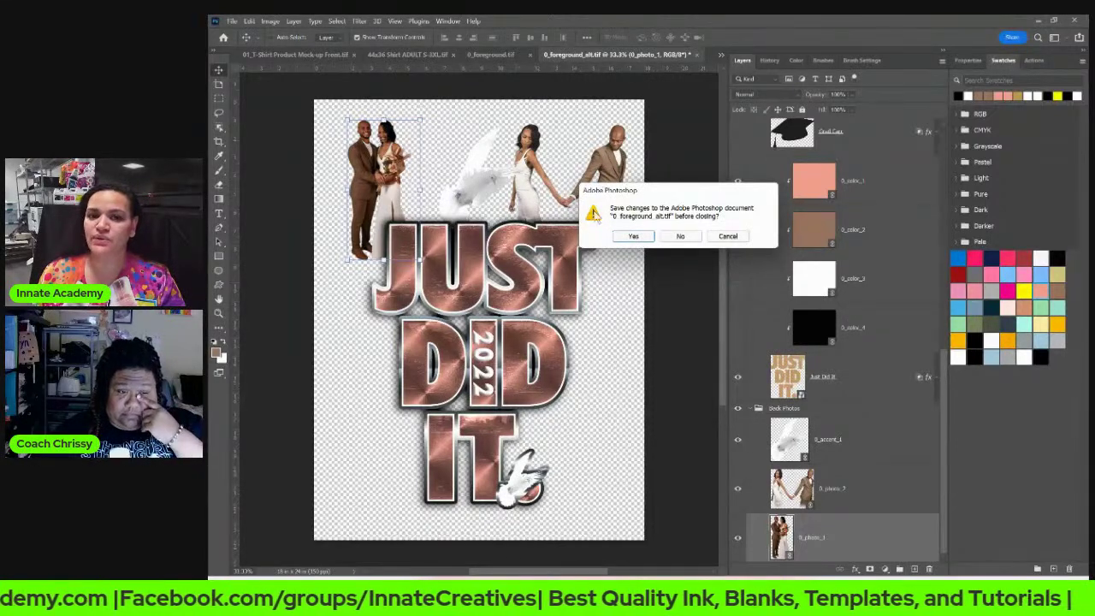
left_click(634, 239)
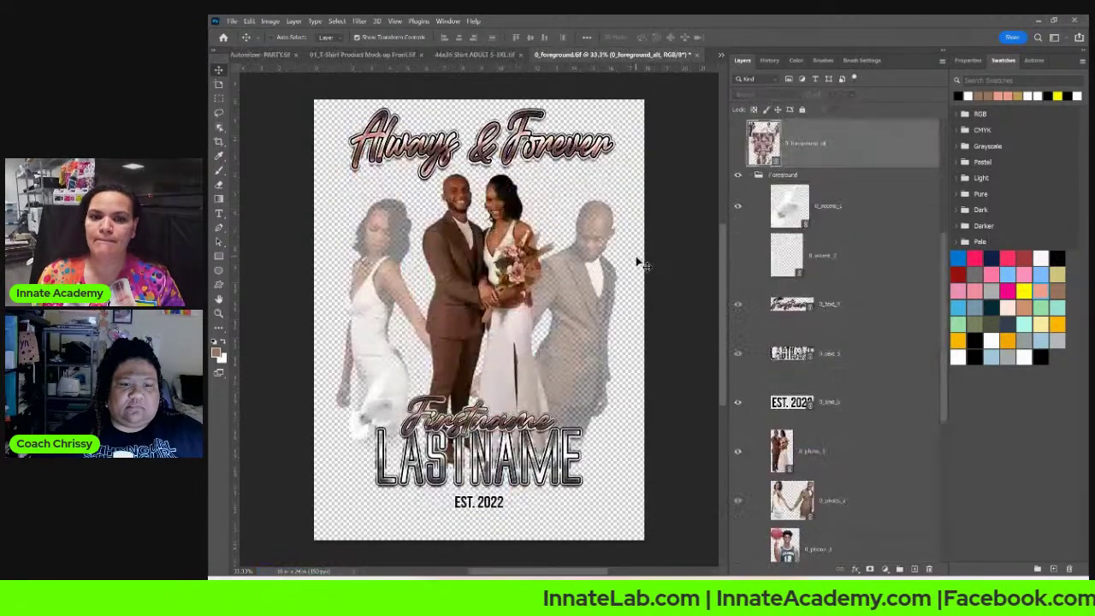
scroll(807, 174, "up", 2)
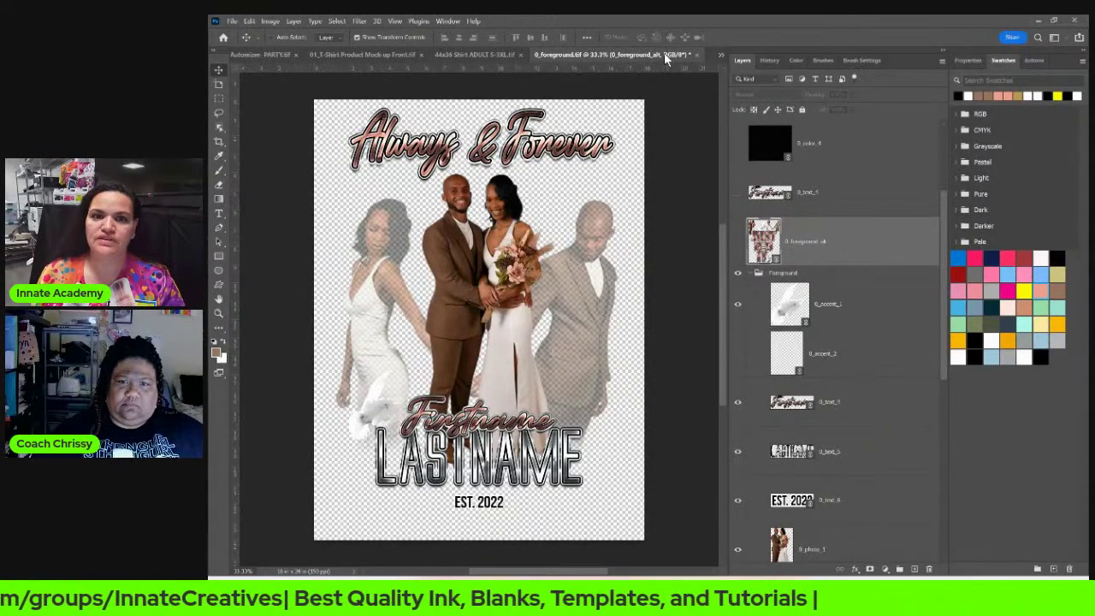
left_click(698, 55)
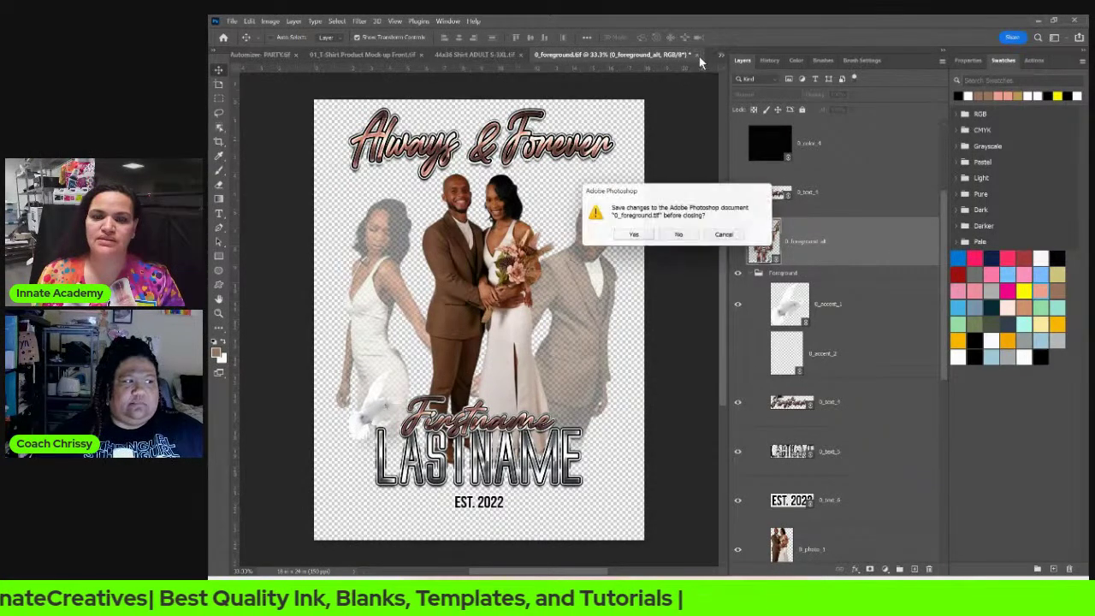
left_click(634, 236)
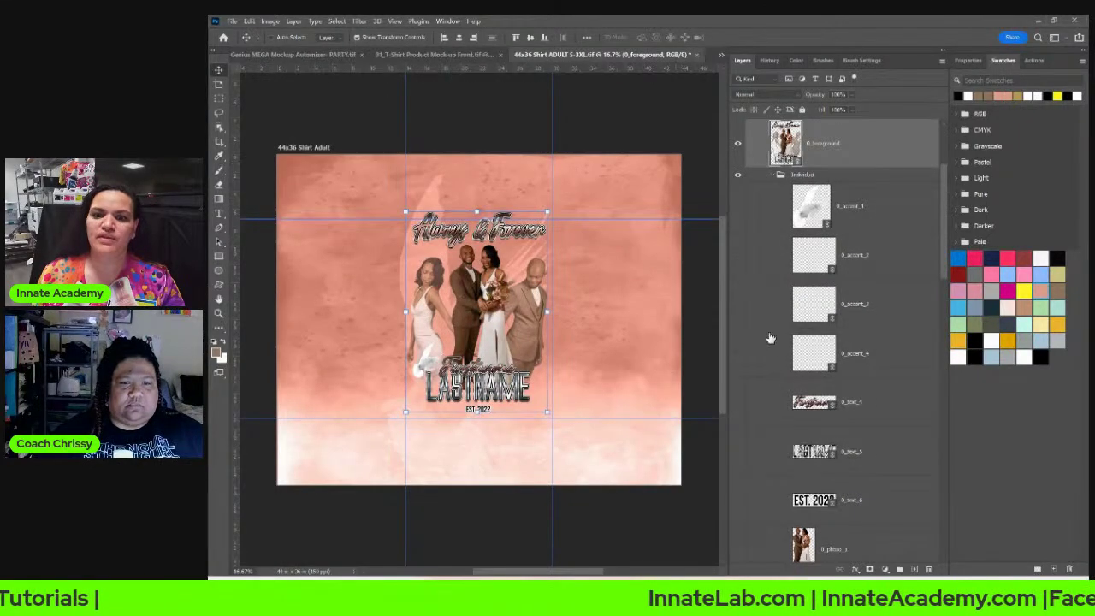
Step: Reopen the linked 0_foreground file, open its 0_text_4 file and select the Firstname text layer
scroll(787, 250, "up", 1)
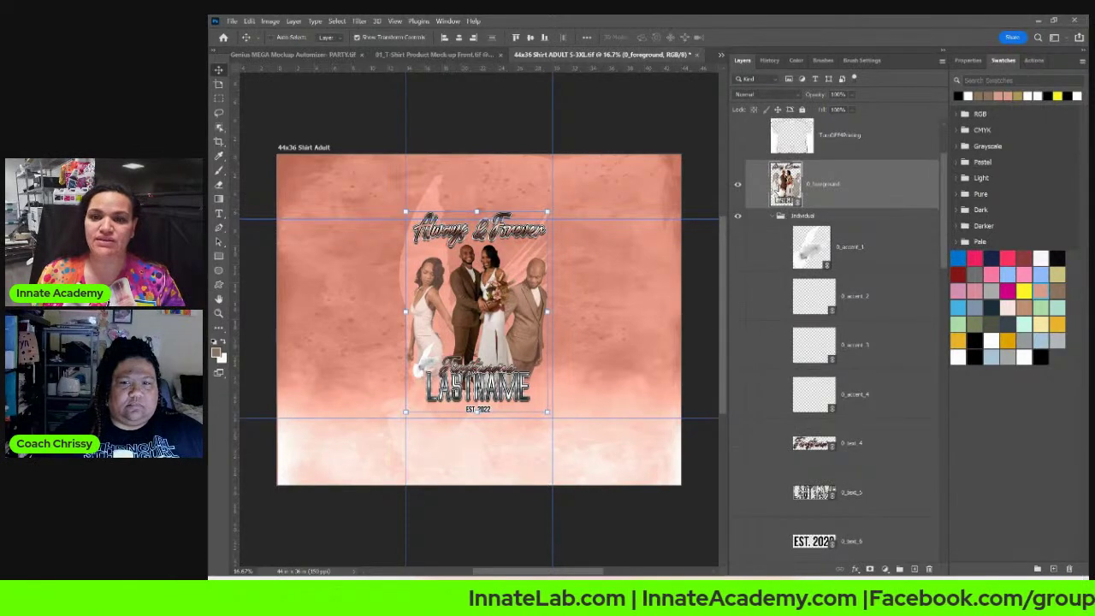
right_click(530, 245)
left_click(539, 242)
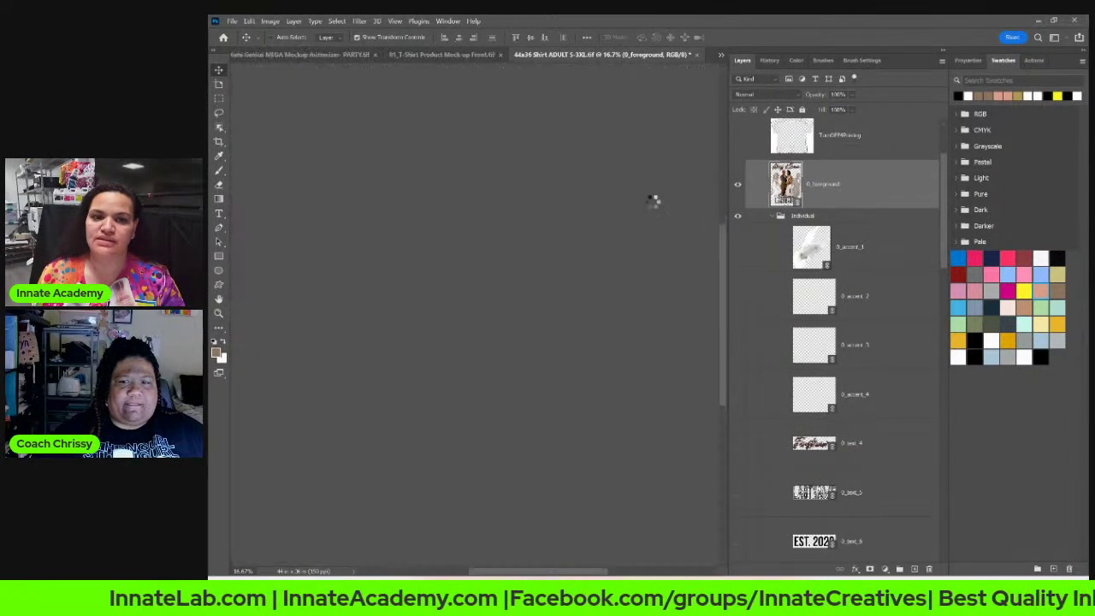
scroll(797, 427, "down", 1)
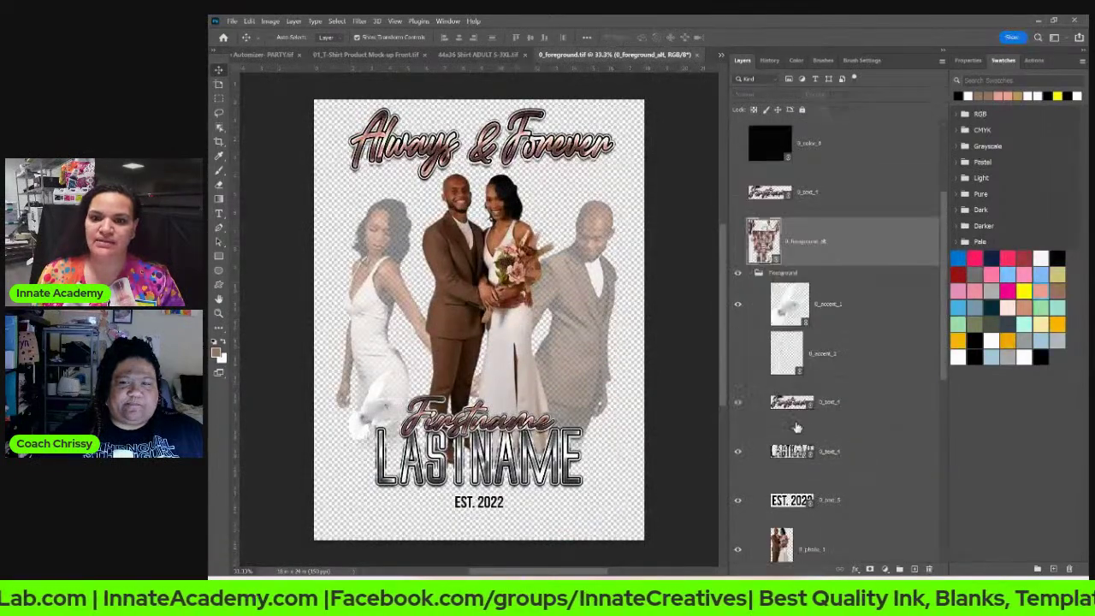
double_click(791, 403)
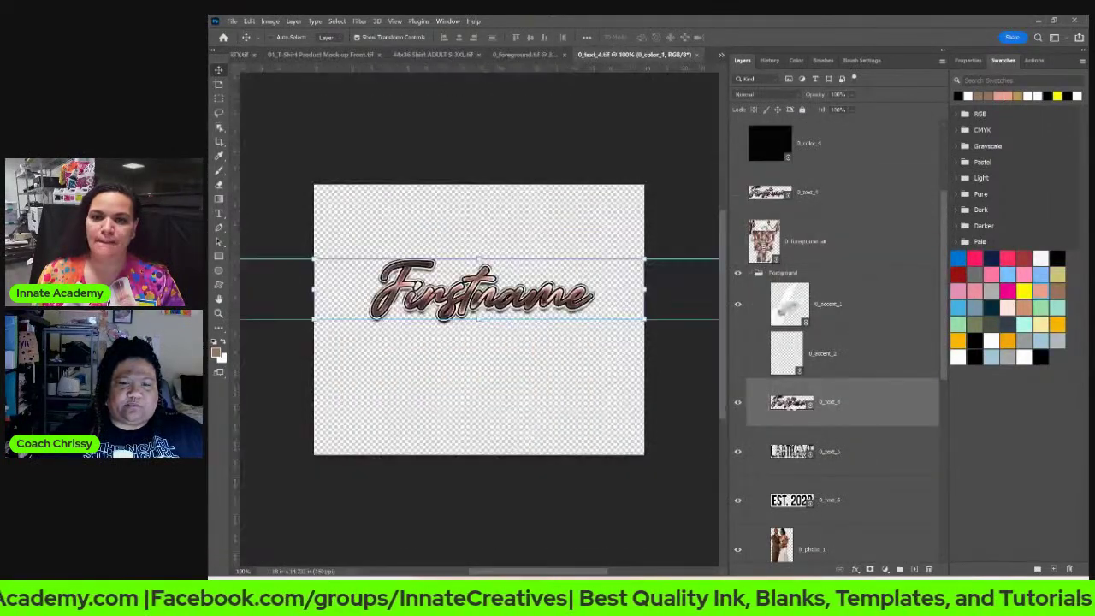
left_click(847, 358)
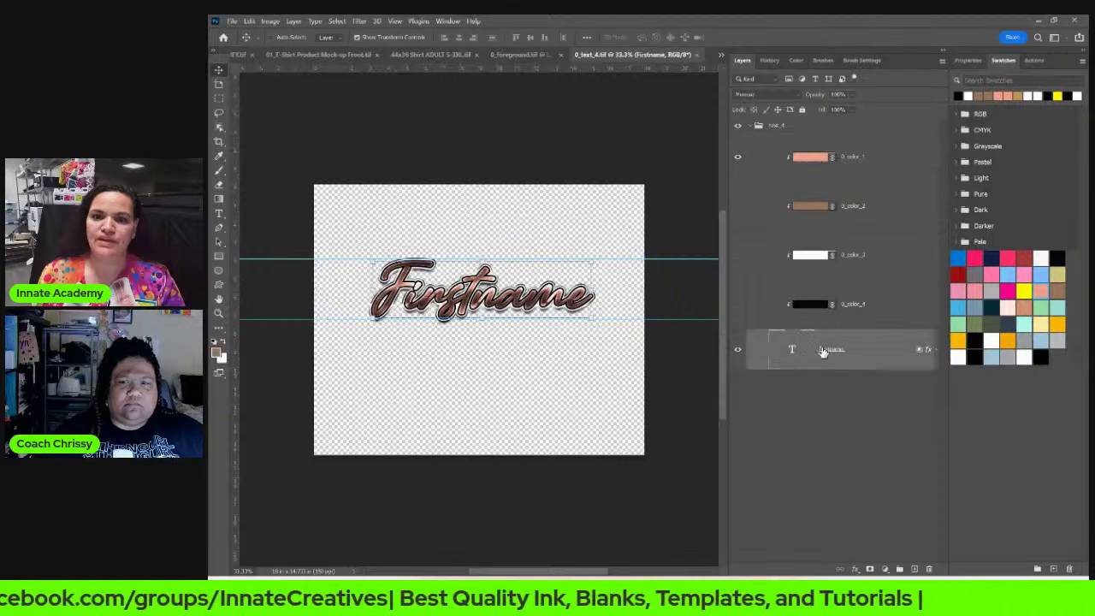
Step: Try the Arc and Arch warp styles on the Firstname text, with the Arc bend at +28%, and cancel the warp
double_click(791, 351)
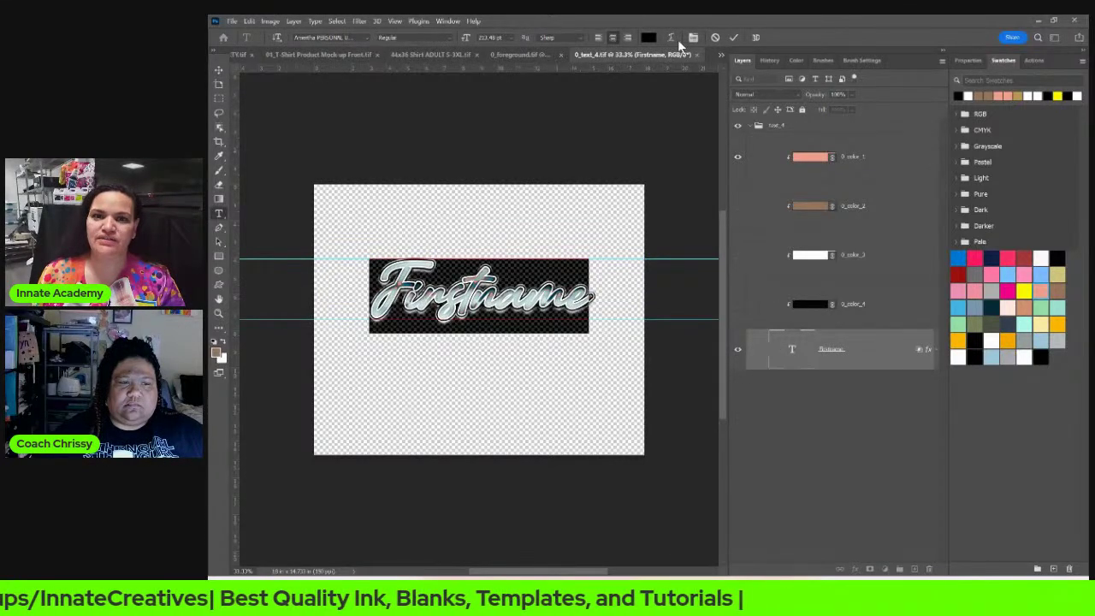
left_click(671, 37)
left_click(774, 163)
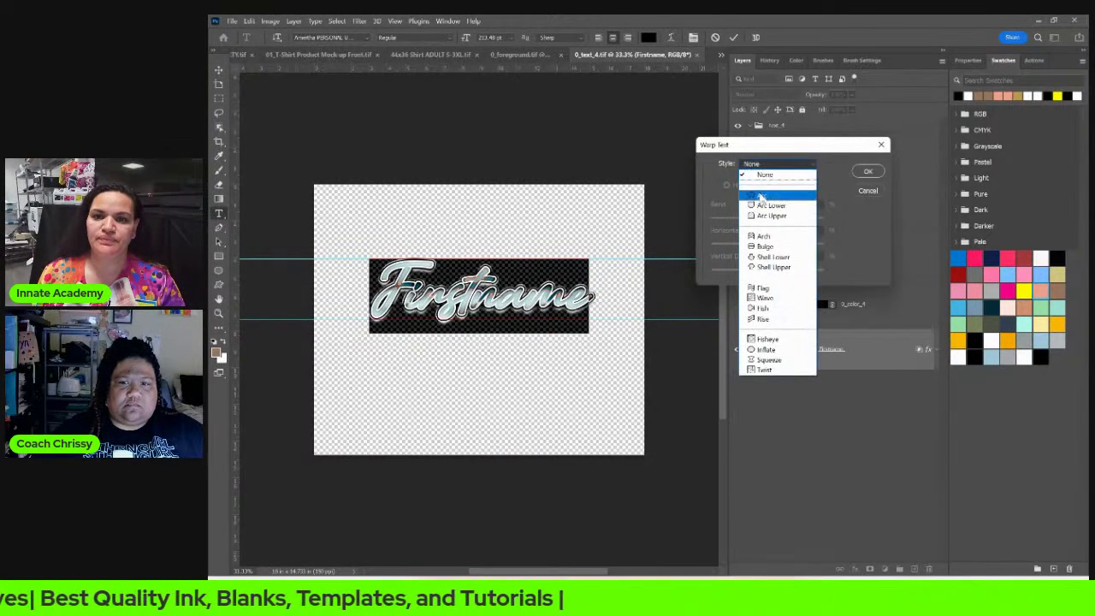
left_click(760, 196)
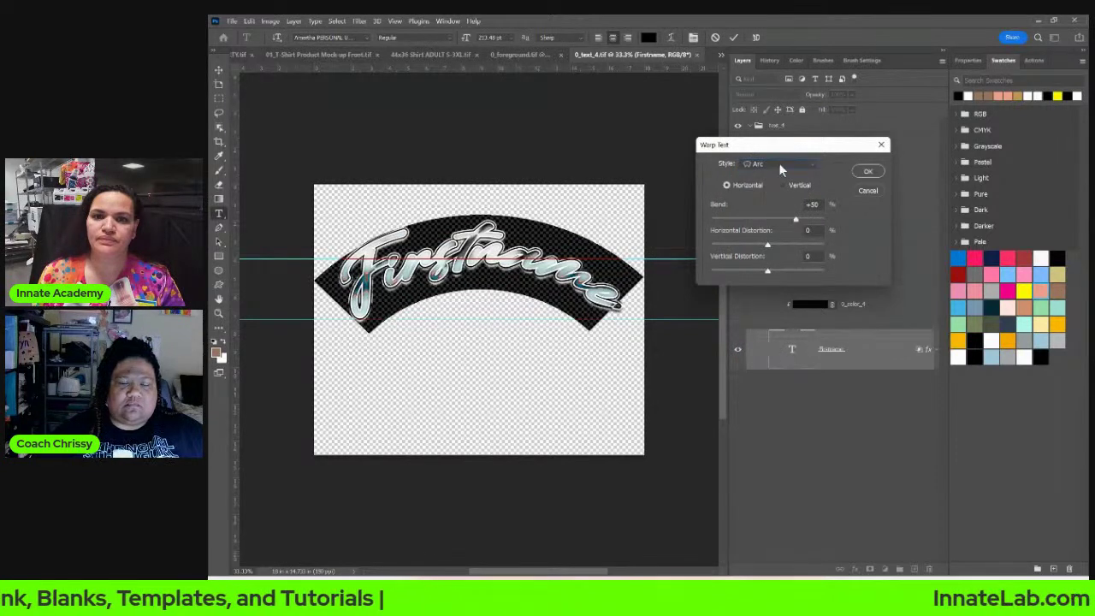
left_click(779, 162)
left_click(777, 237)
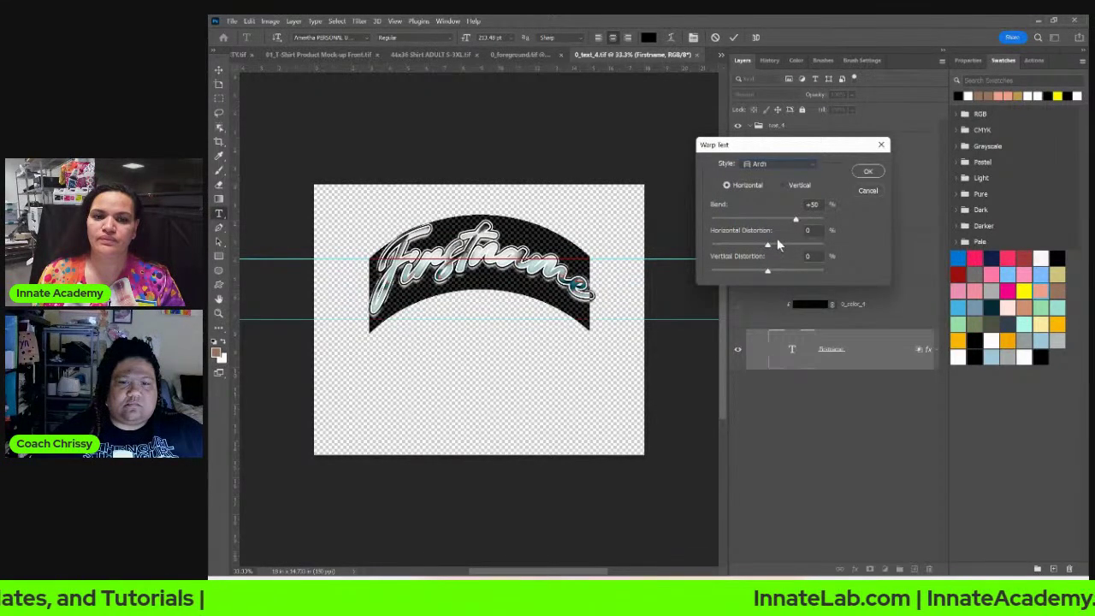
left_click(780, 163)
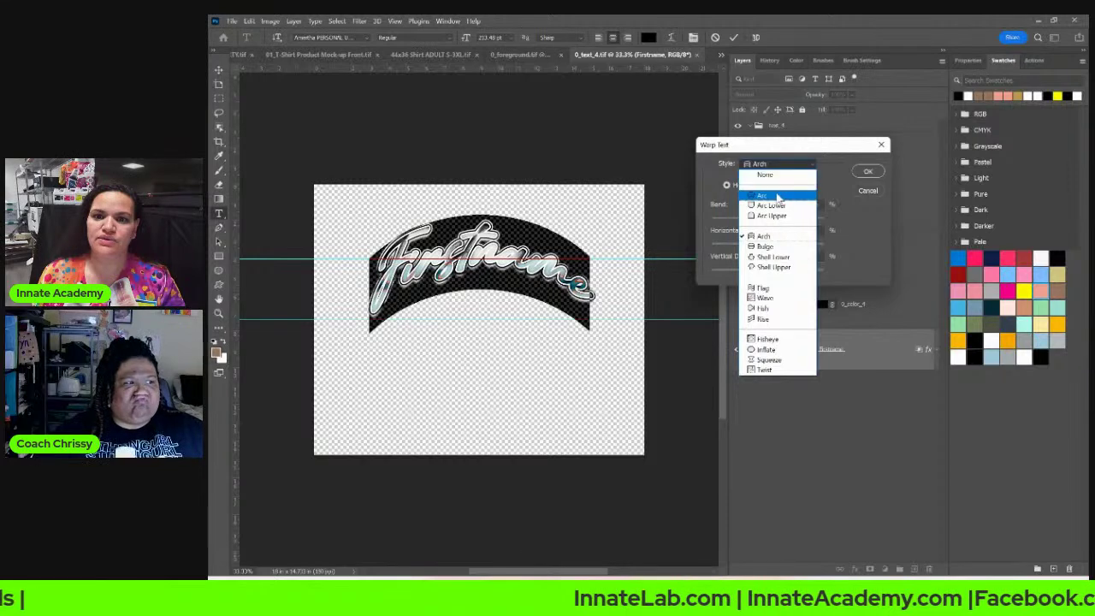
left_click(779, 197)
left_click_drag(796, 220, 783, 223)
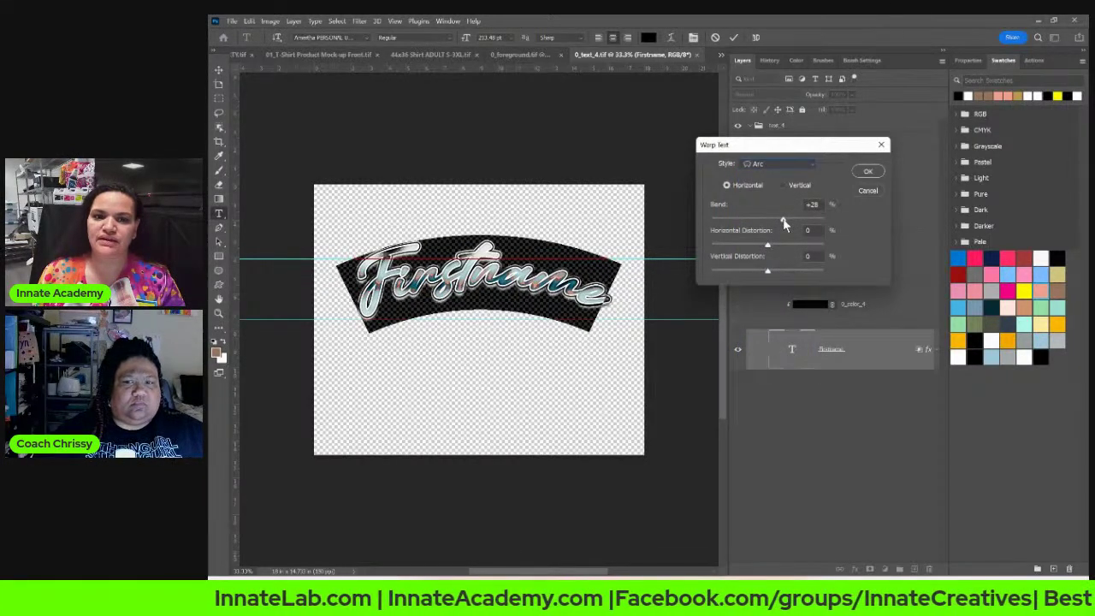
left_click(869, 190)
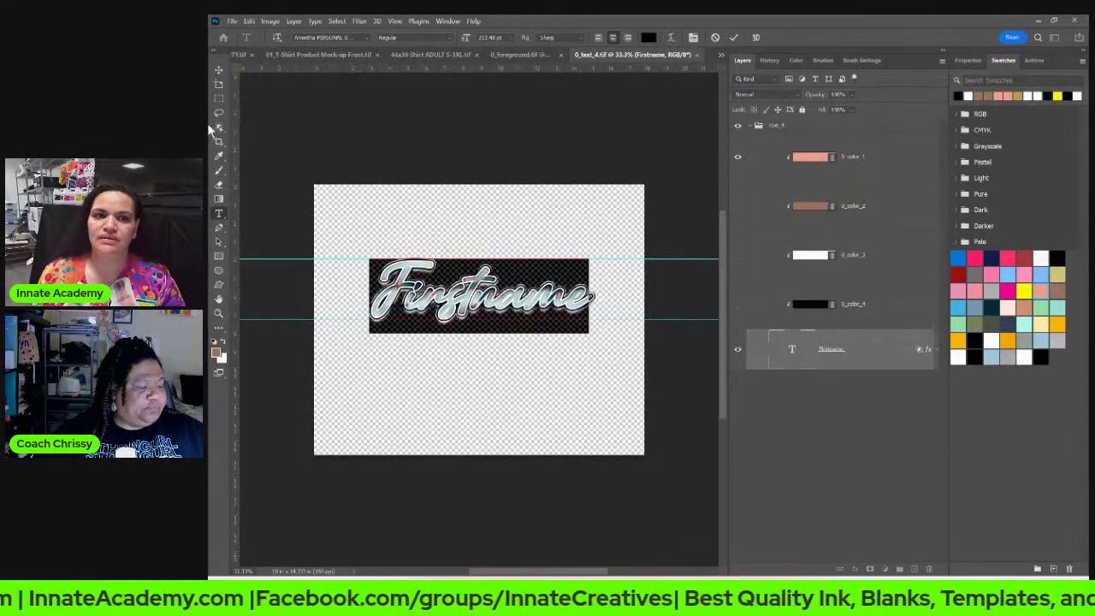
Step: Close 0_text_4 without saving and open the linked 0_text_1 file holding the Always & Forever text
left_click(219, 70)
left_click(695, 53)
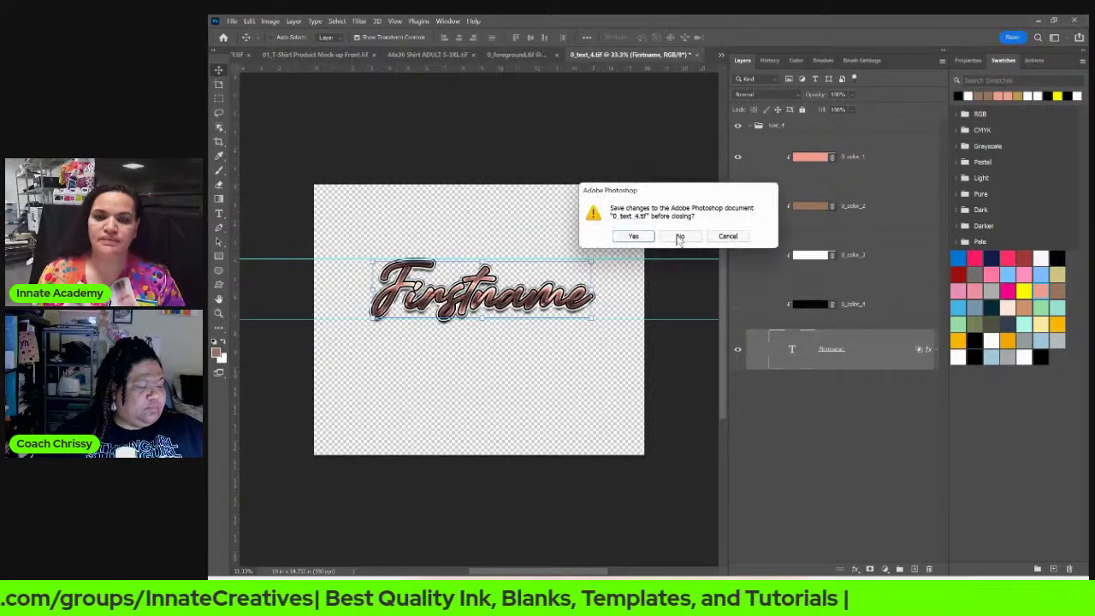
left_click(679, 237)
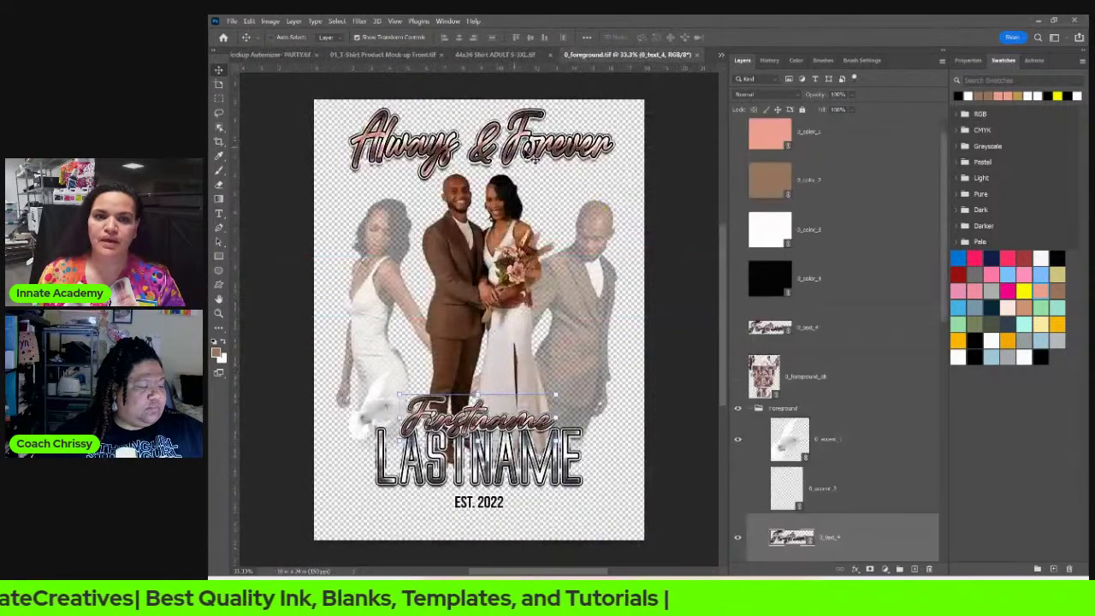
right_click(518, 143)
left_click(547, 152)
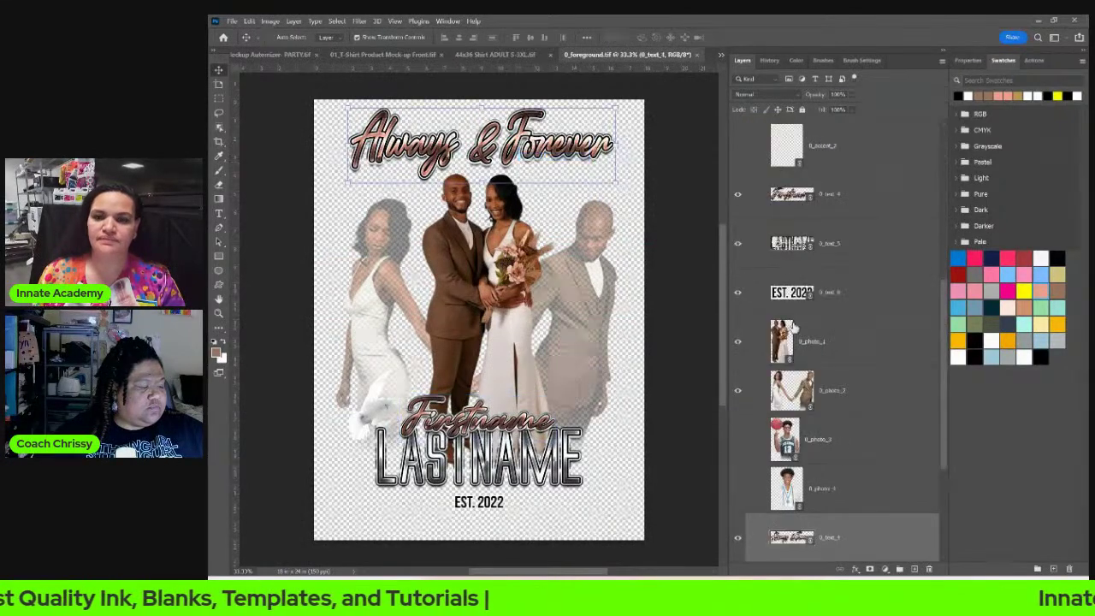
double_click(781, 537)
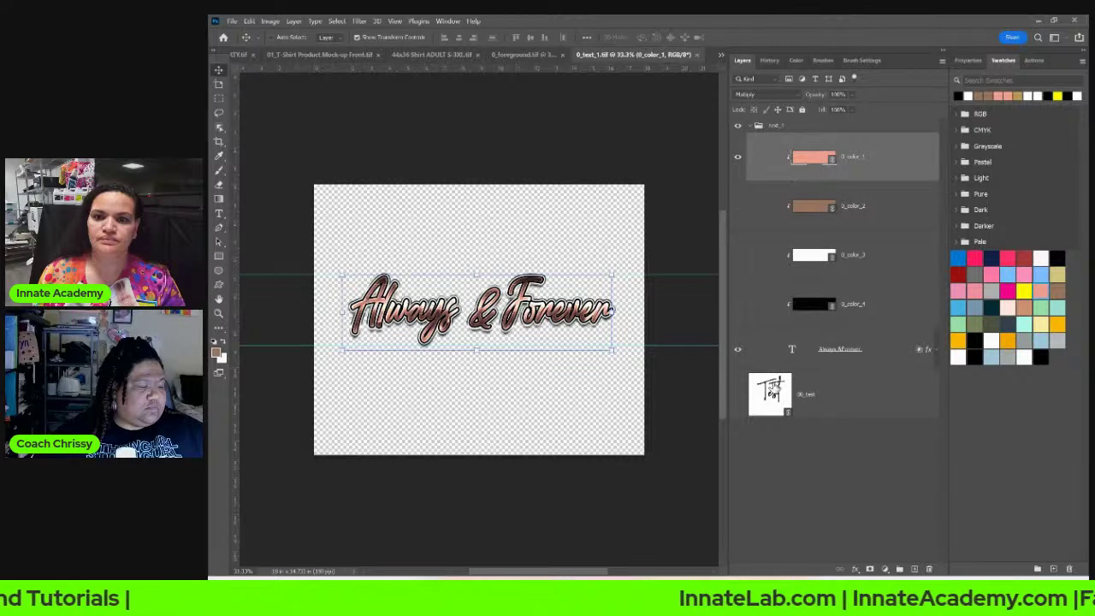
Step: Warp the Always & Forever text with the Arc style at a +20% bend and finish editing it
double_click(792, 349)
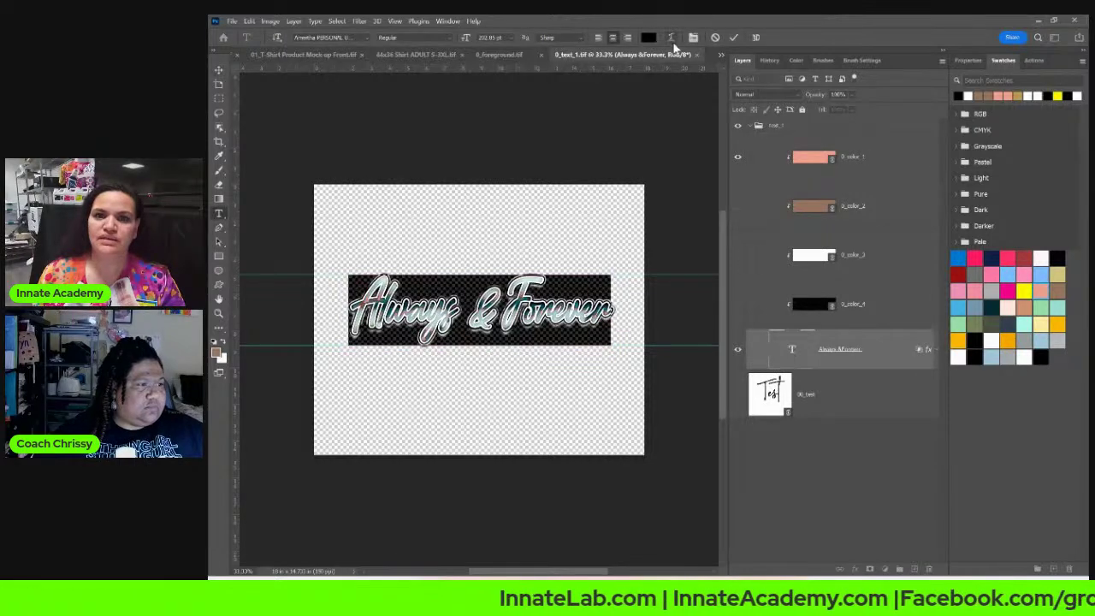
left_click(671, 38)
left_click(767, 165)
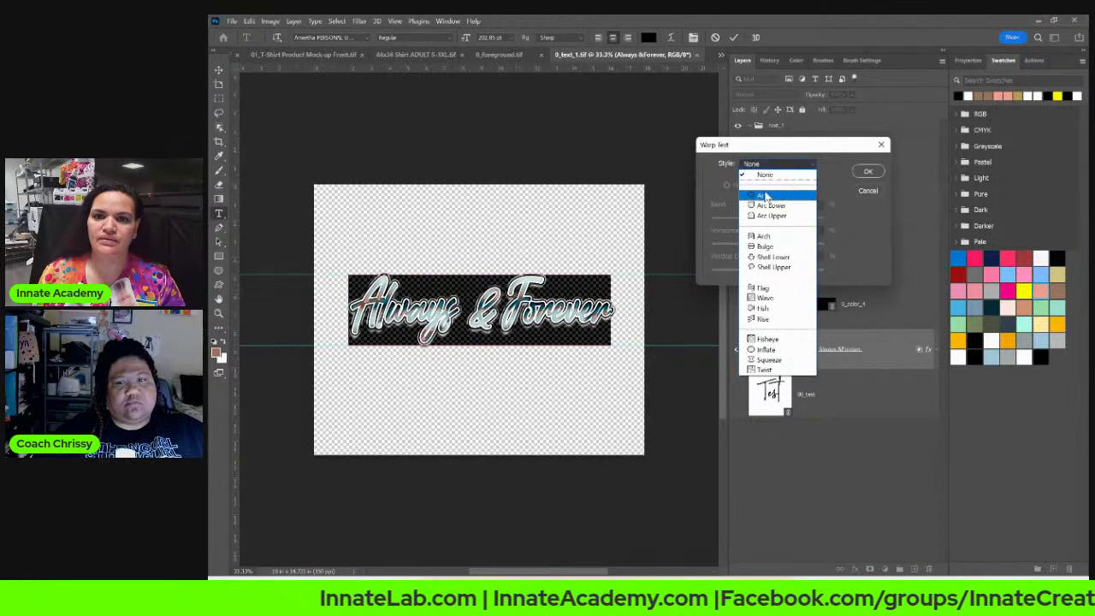
left_click(766, 195)
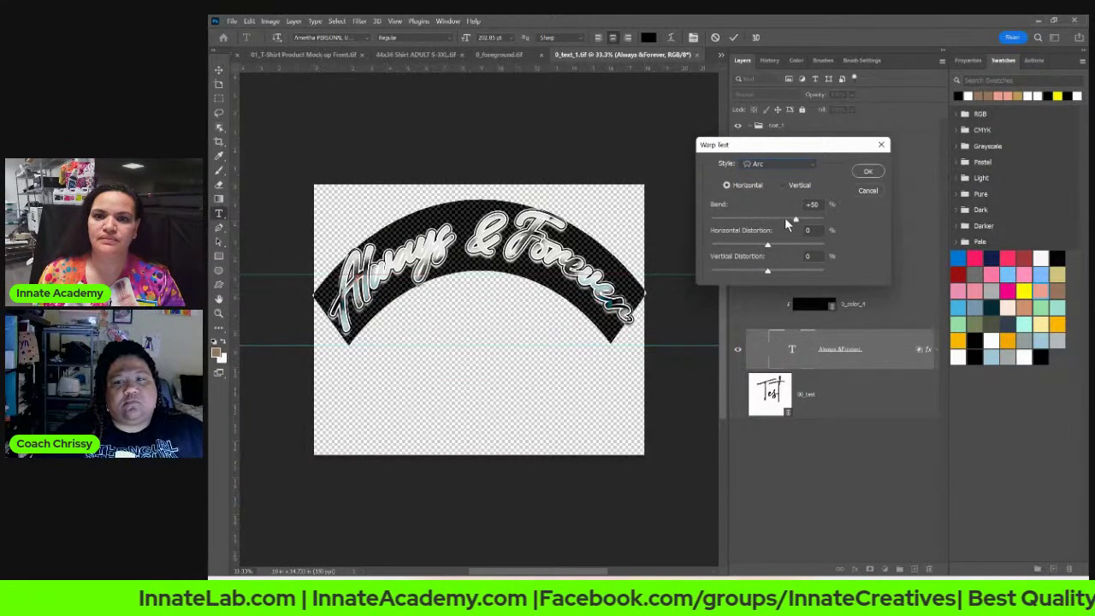
left_click_drag(784, 220, 782, 220)
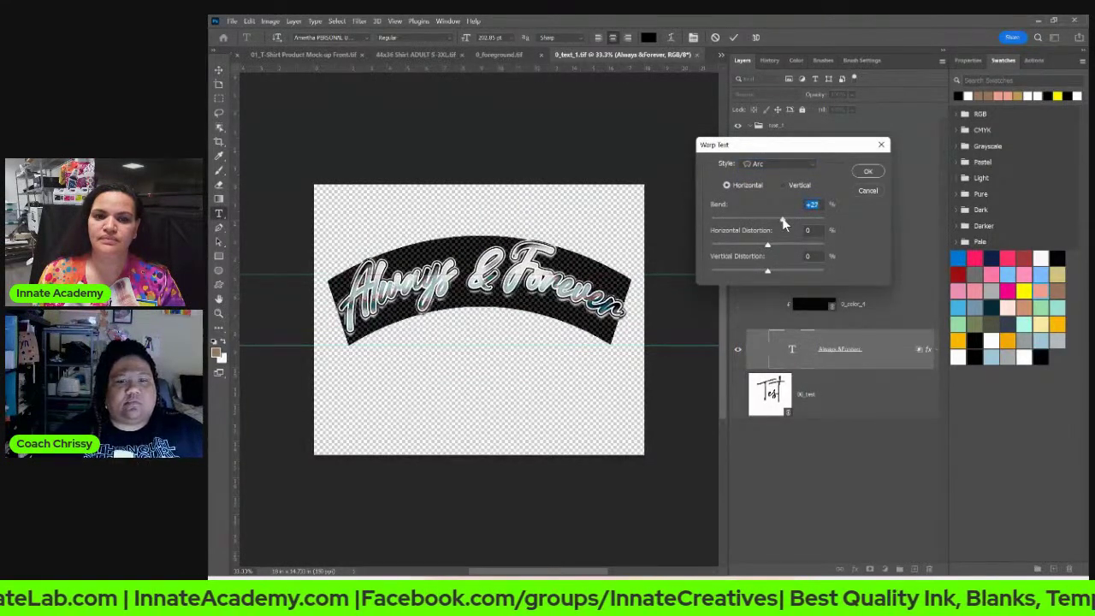
left_click_drag(782, 220, 779, 220)
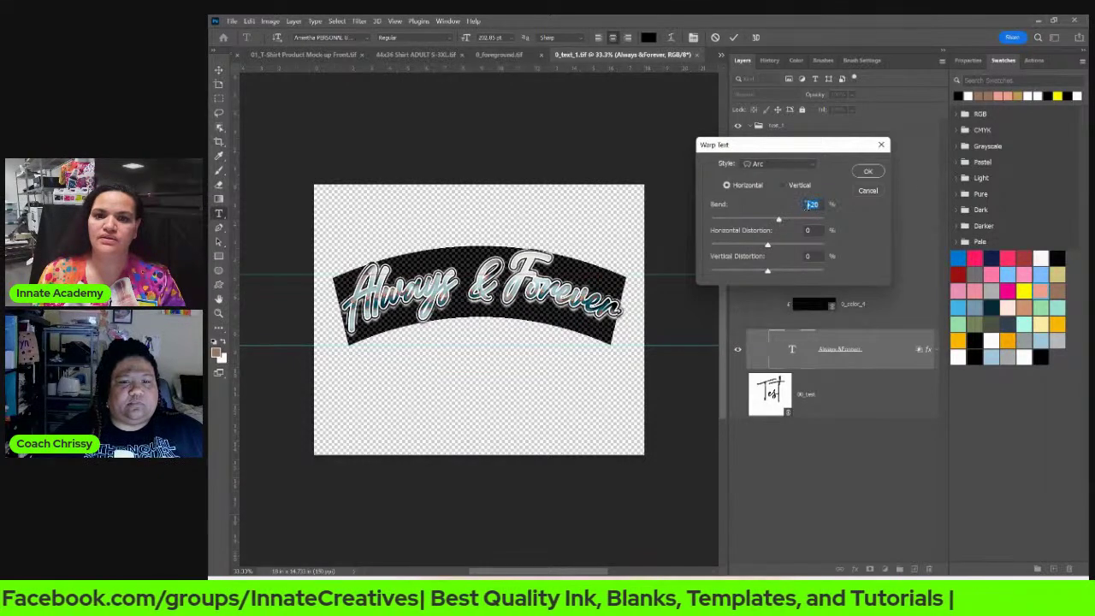
left_click(867, 171)
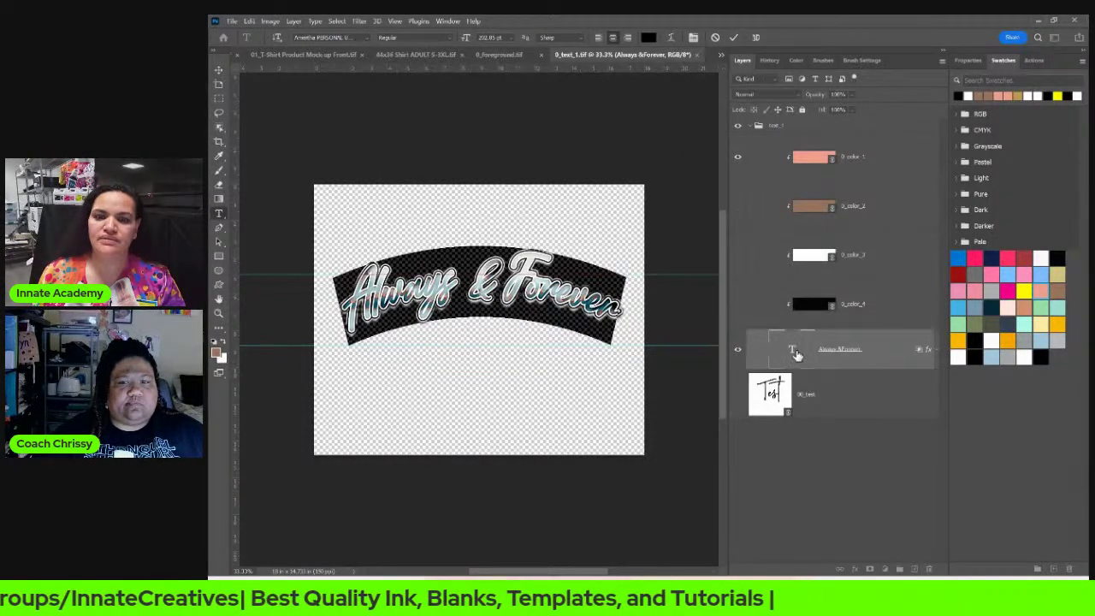
key("Escape")
key("v")
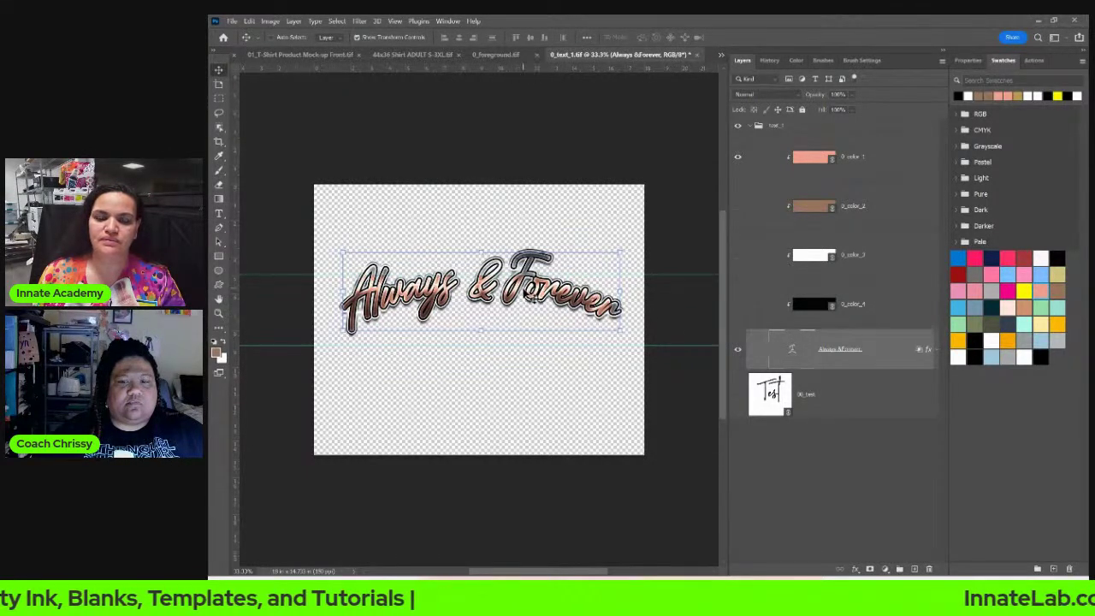
Step: Move the arched text down and stretch layers 0_color_1 to 0_color_4 to about 105% width and 122% height to cover it
mouse_move(531, 296)
left_mouse_down()
mouse_move(537, 272)
mouse_move(537, 296)
left_mouse_up()
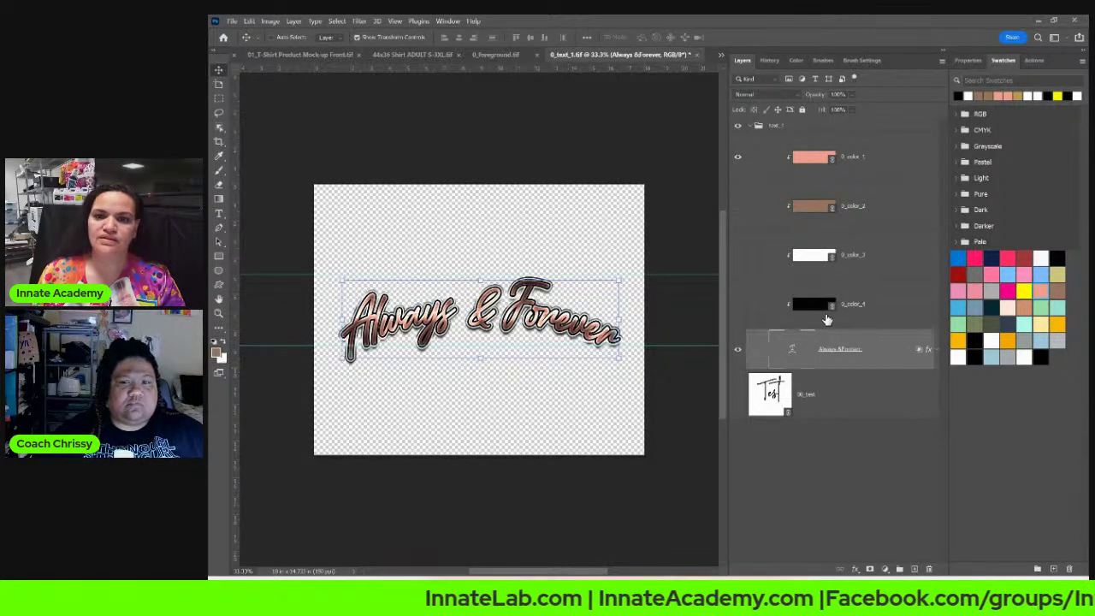
left_click(869, 317)
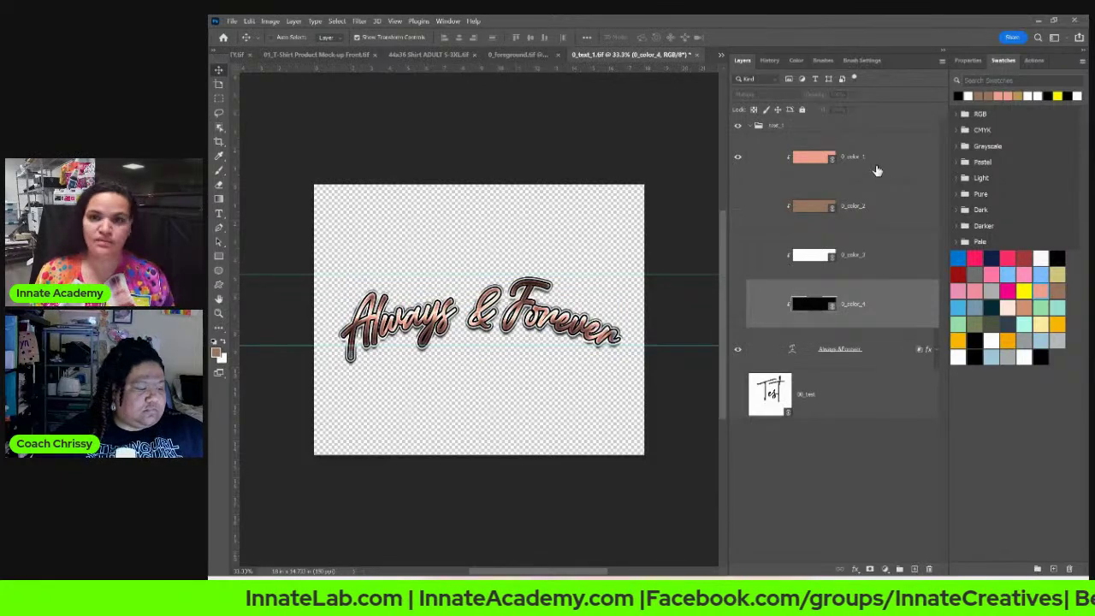
left_click(876, 171, "shift")
key("ctrl+t")
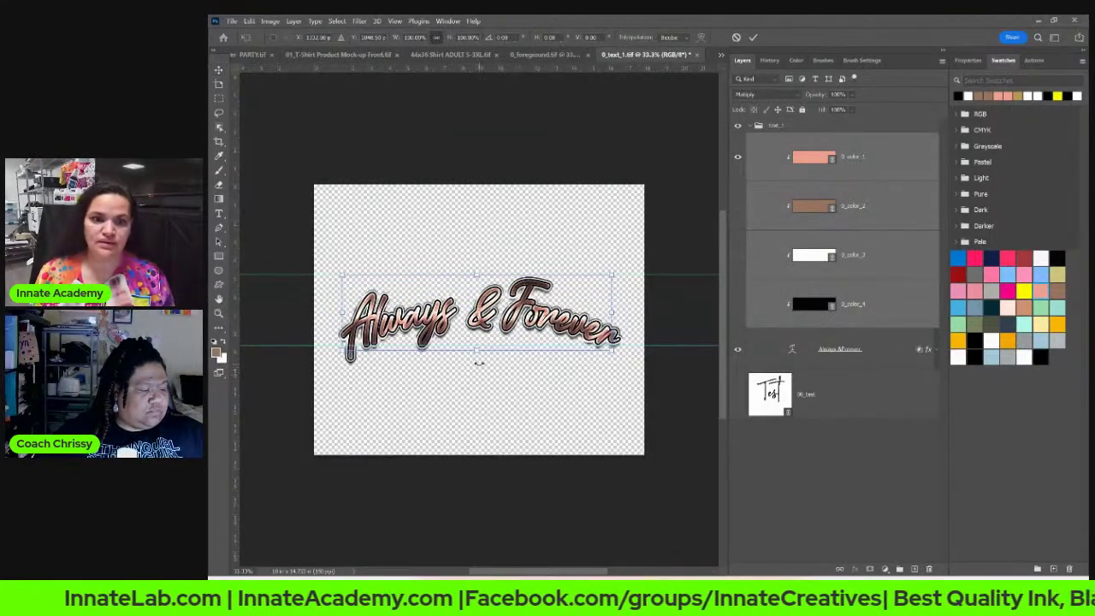
left_click_drag(476, 349, 474, 369)
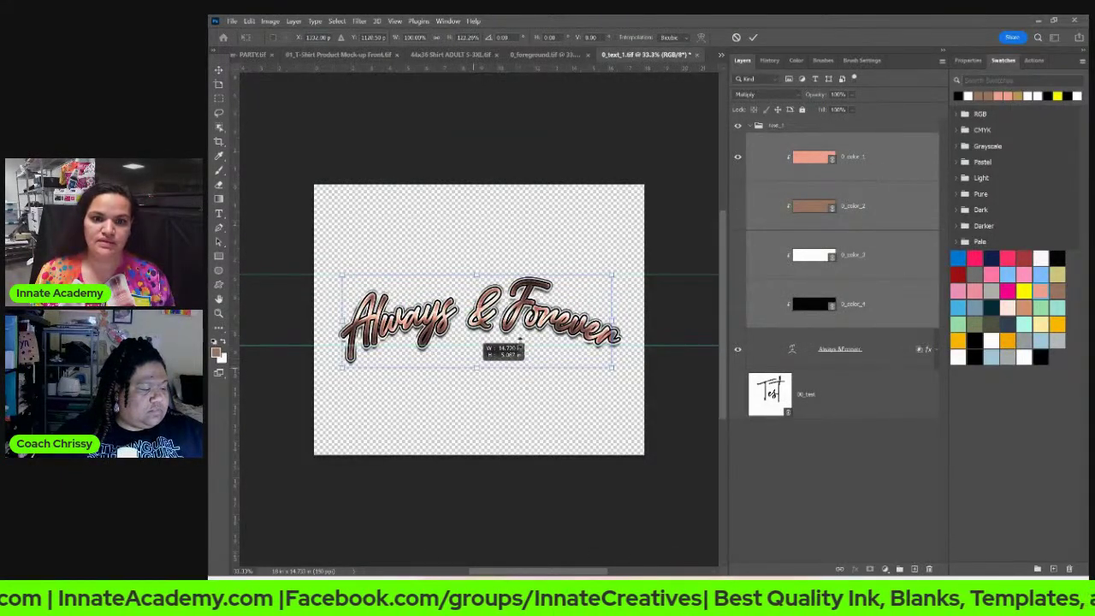
left_click_drag(614, 321, 627, 324)
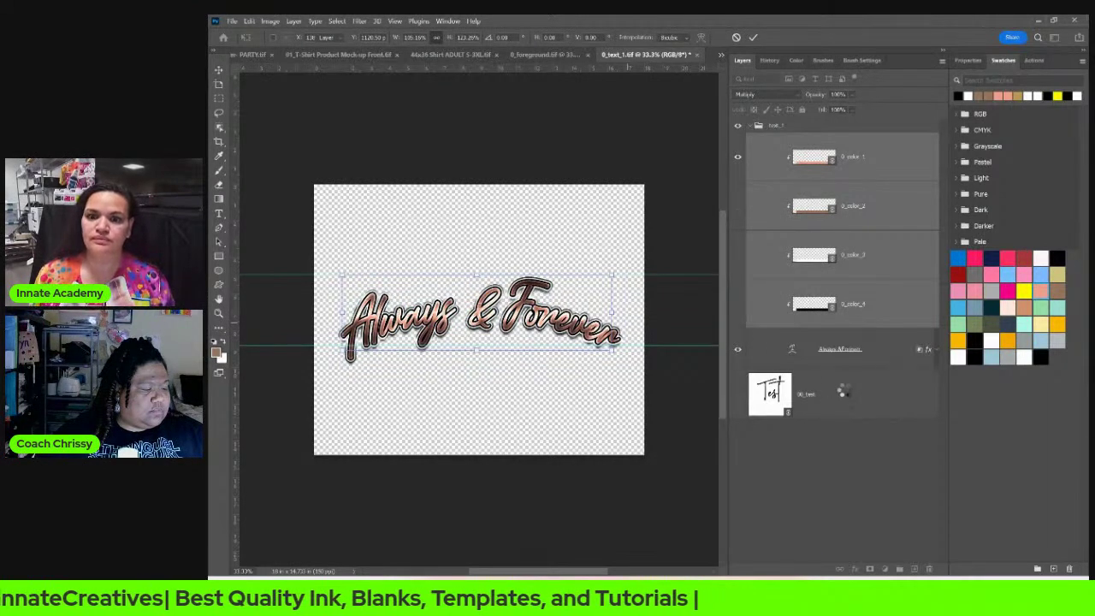
key("Return")
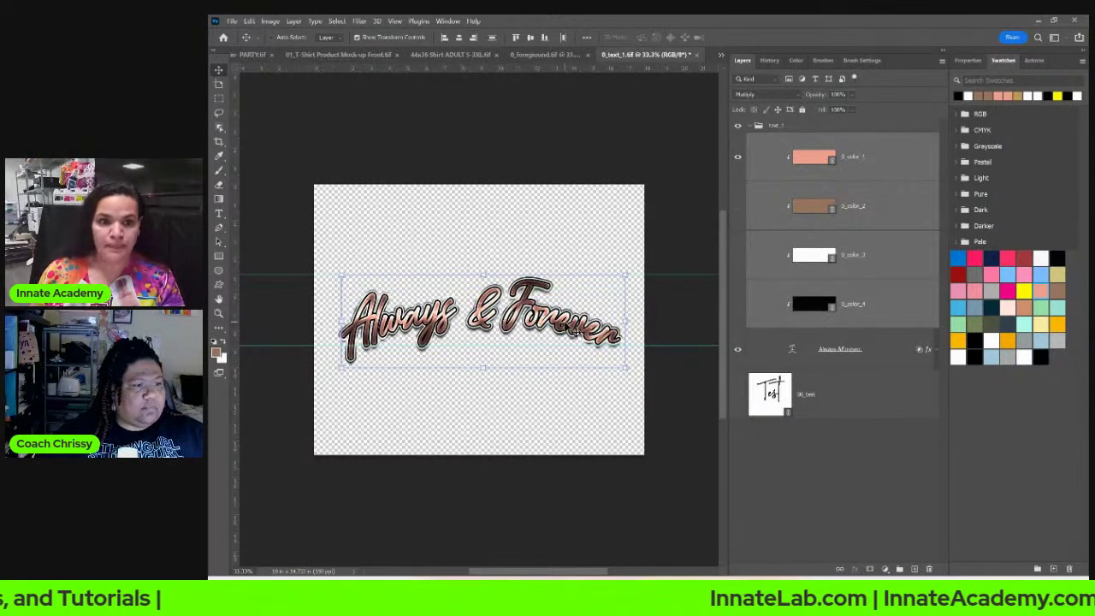
Step: Save and close the 0_text_1 and 0_foreground files to return to the 44x36 shirt document
left_click(695, 55)
left_click(633, 237)
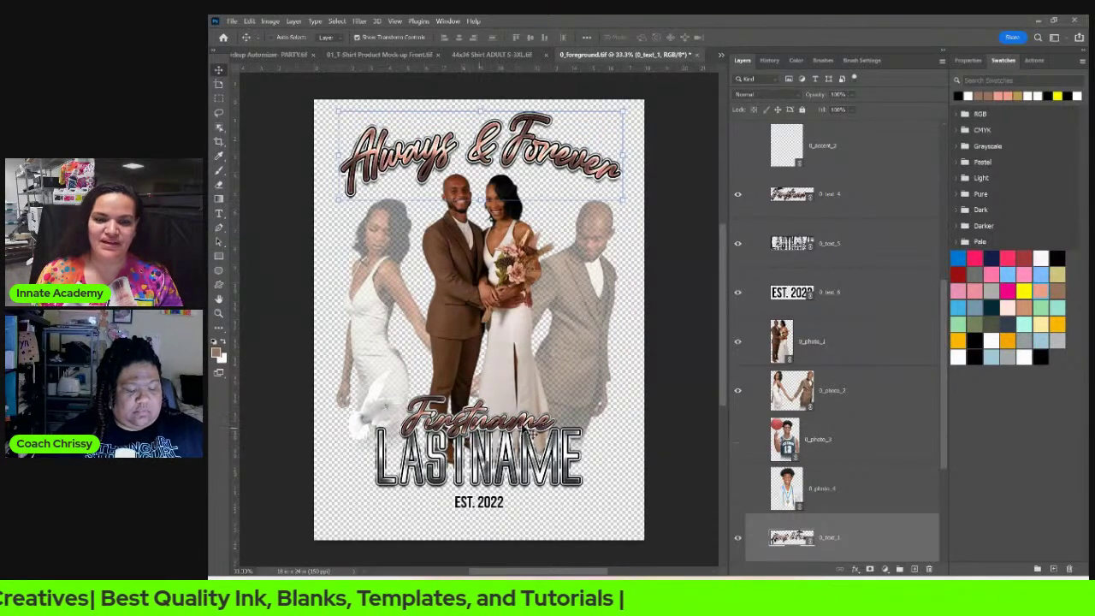
left_click(697, 55)
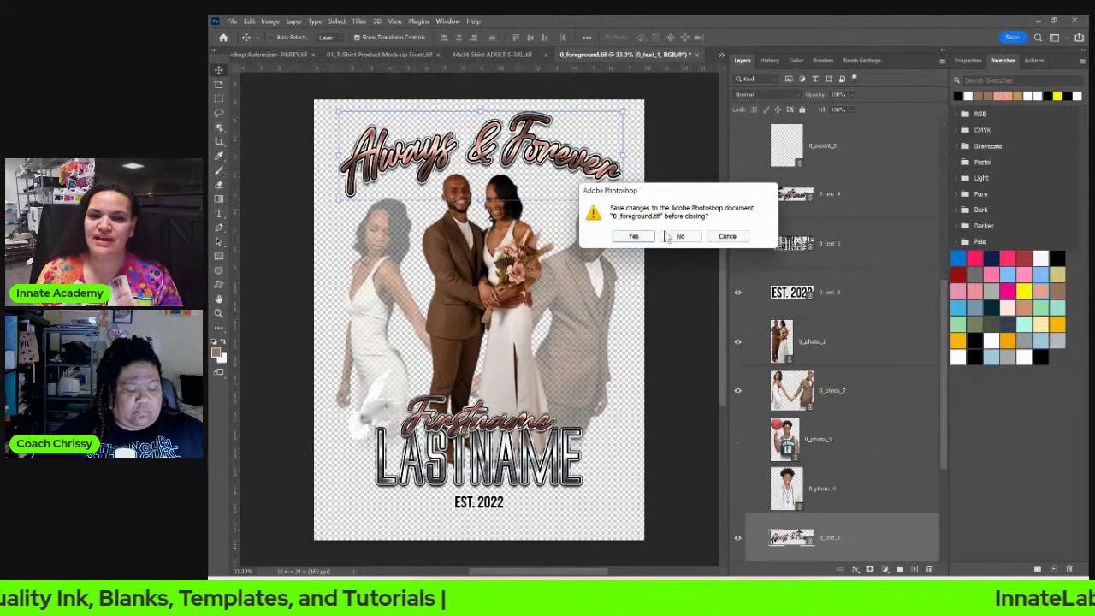
left_click(633, 238)
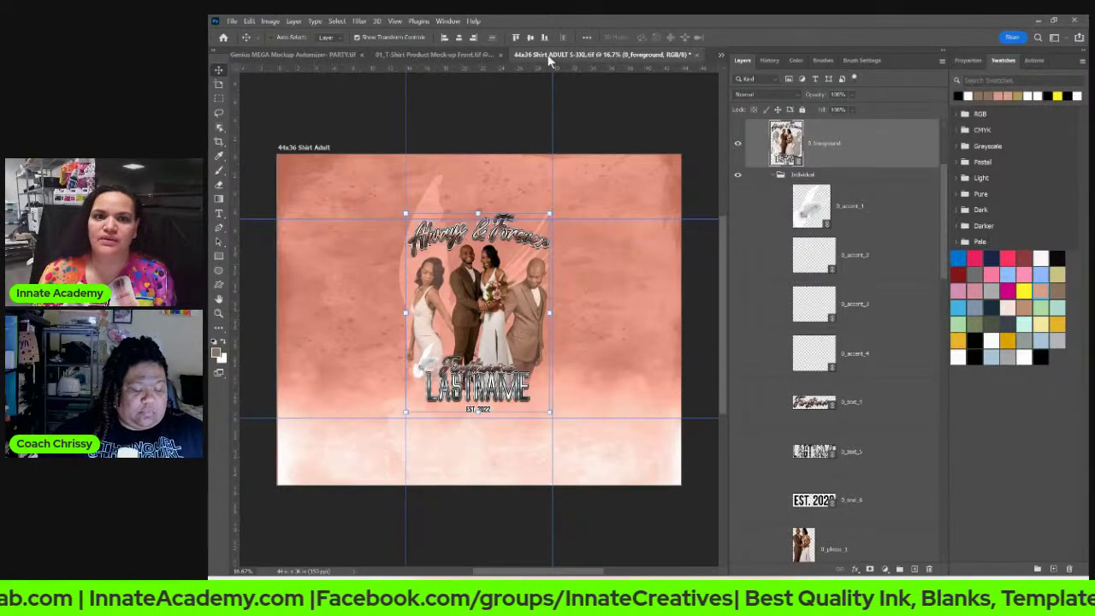
Step: Save the 44x36 shirt and T-Shirt front mock-up files, and return to the MEGA Mockup Automizer file to save it
left_click(467, 57)
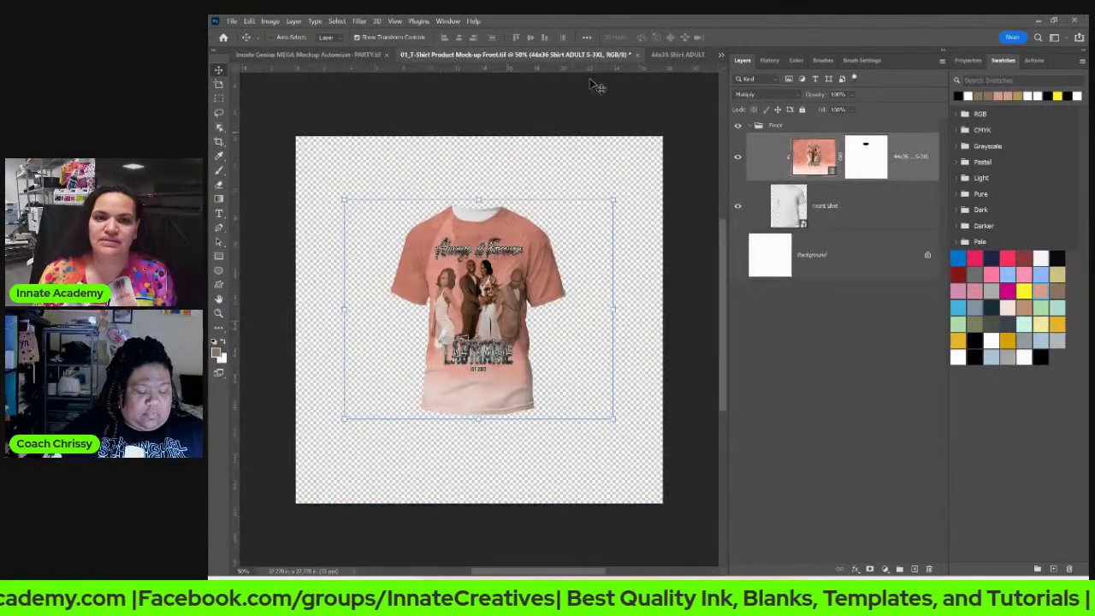
left_click(681, 56)
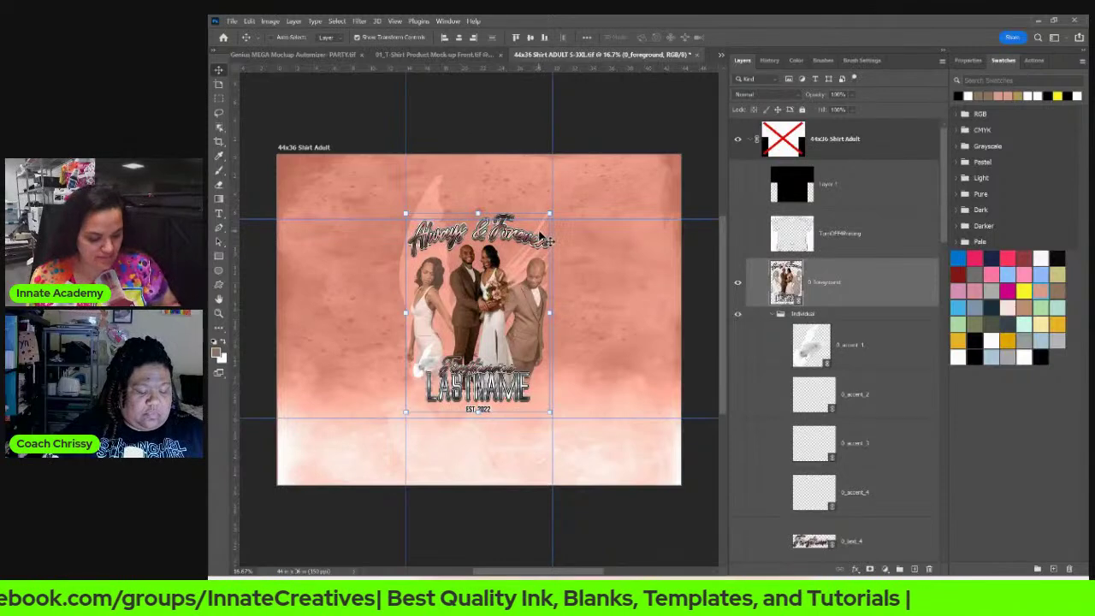
left_click(449, 54)
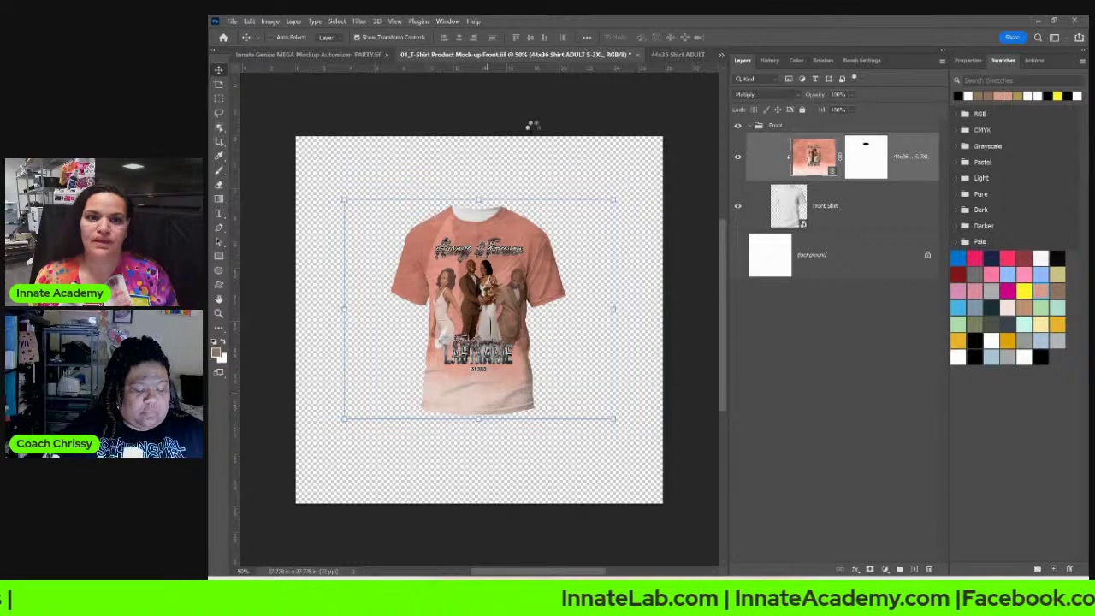
left_click(325, 53)
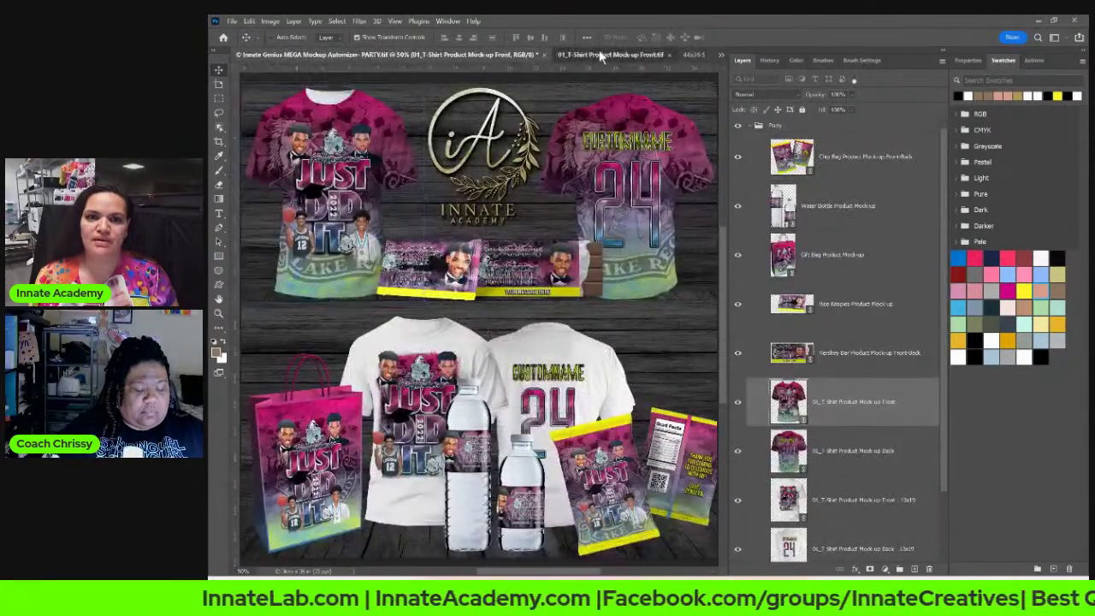
left_click(603, 54)
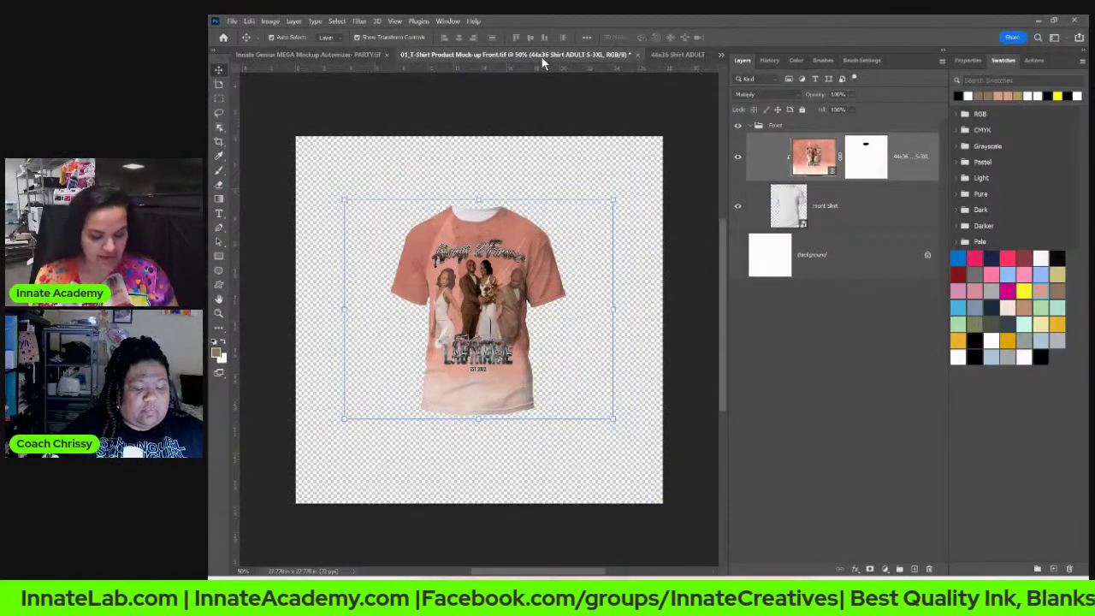
key("ctrl+s")
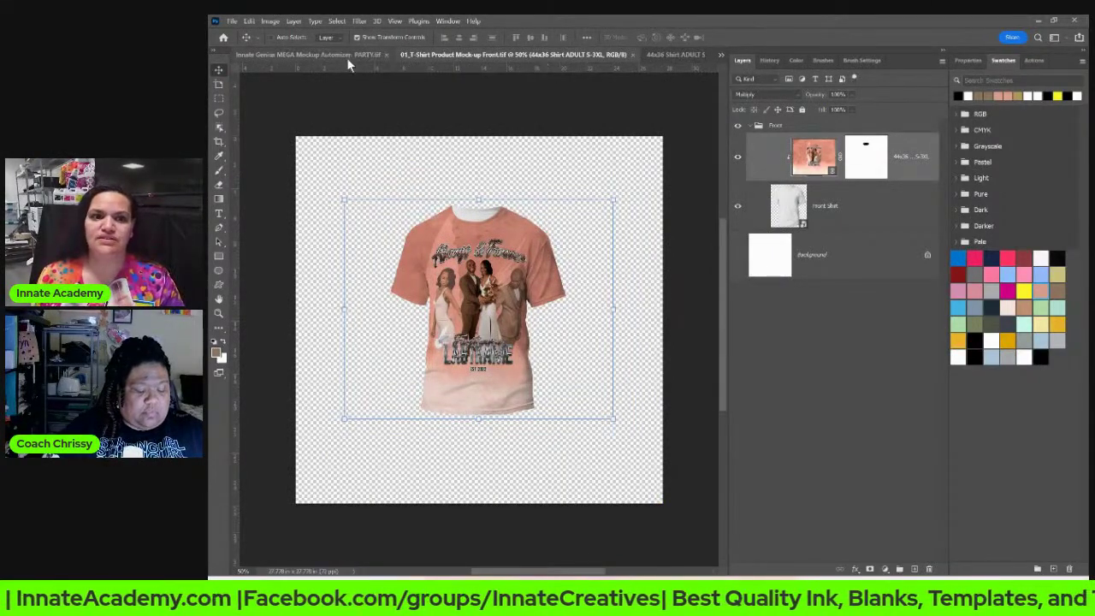
left_click(347, 55)
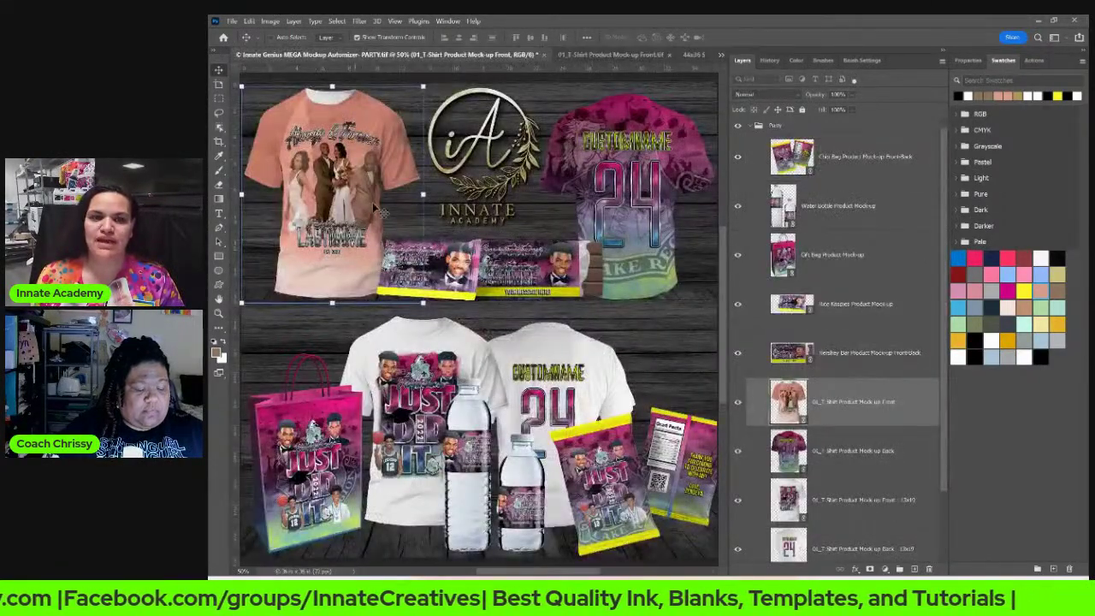
key("ctrl+s")
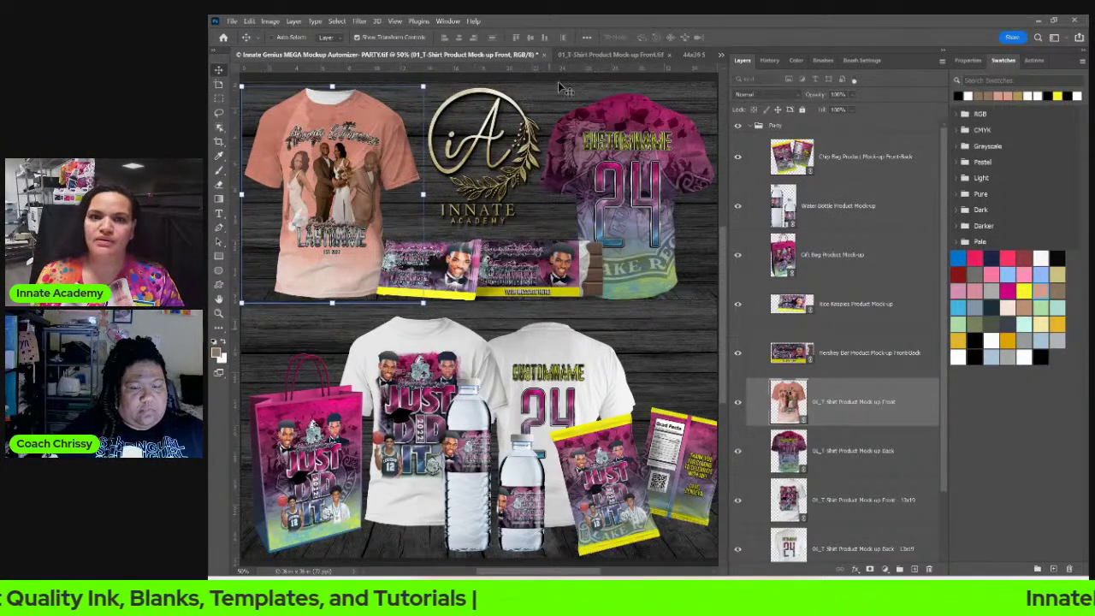
left_click(597, 54)
left_click(352, 53)
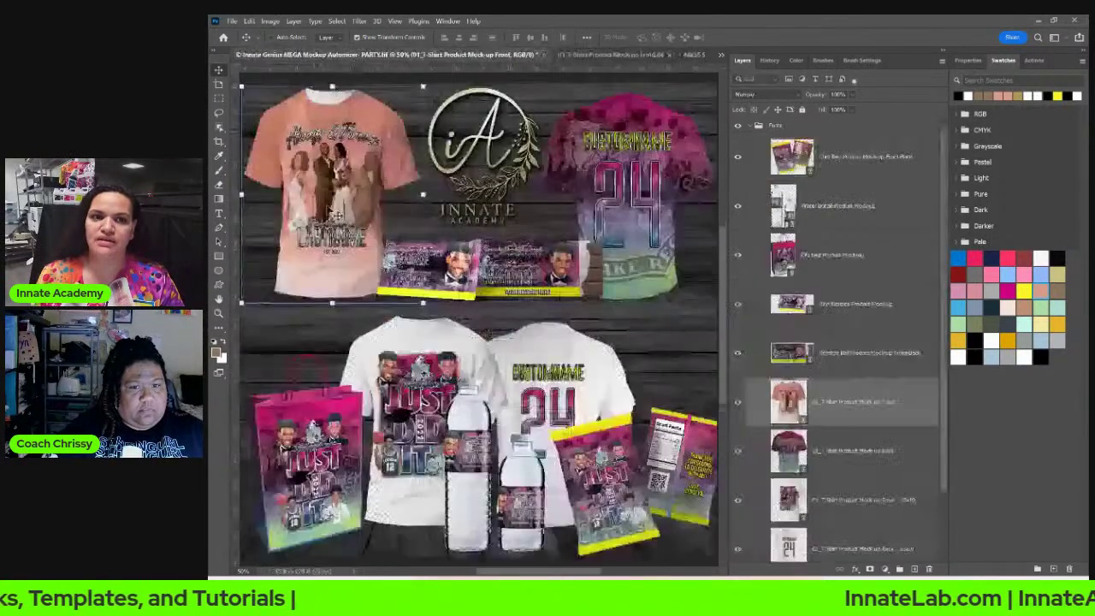
left_click(689, 55)
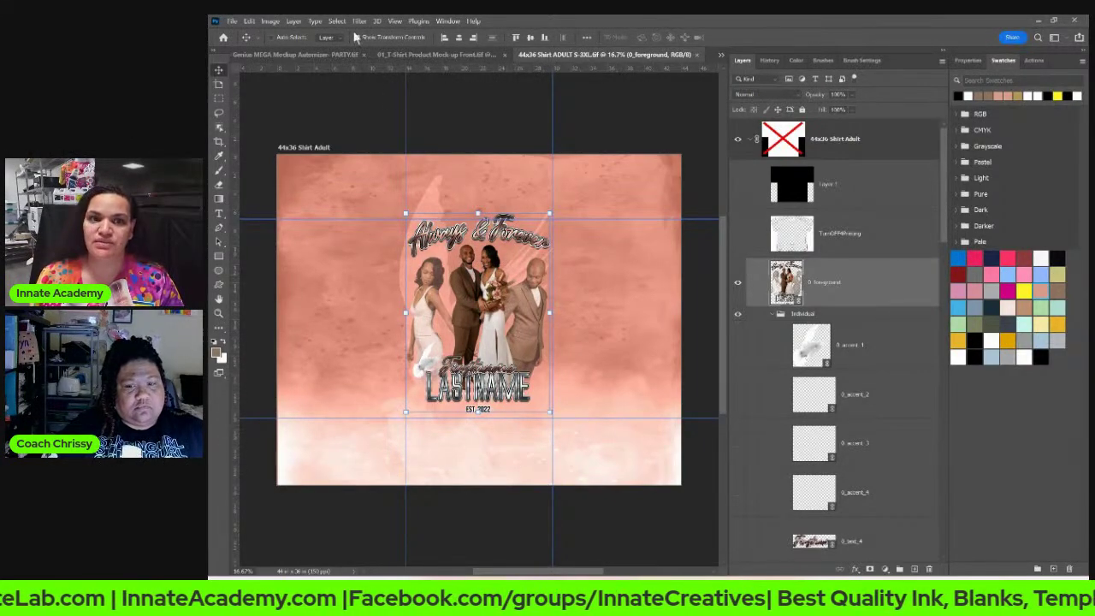
Step: Open the linked T-Shirt back mock-up from the MEGA Mockup Automizer file and update all its modified content
left_click(323, 56)
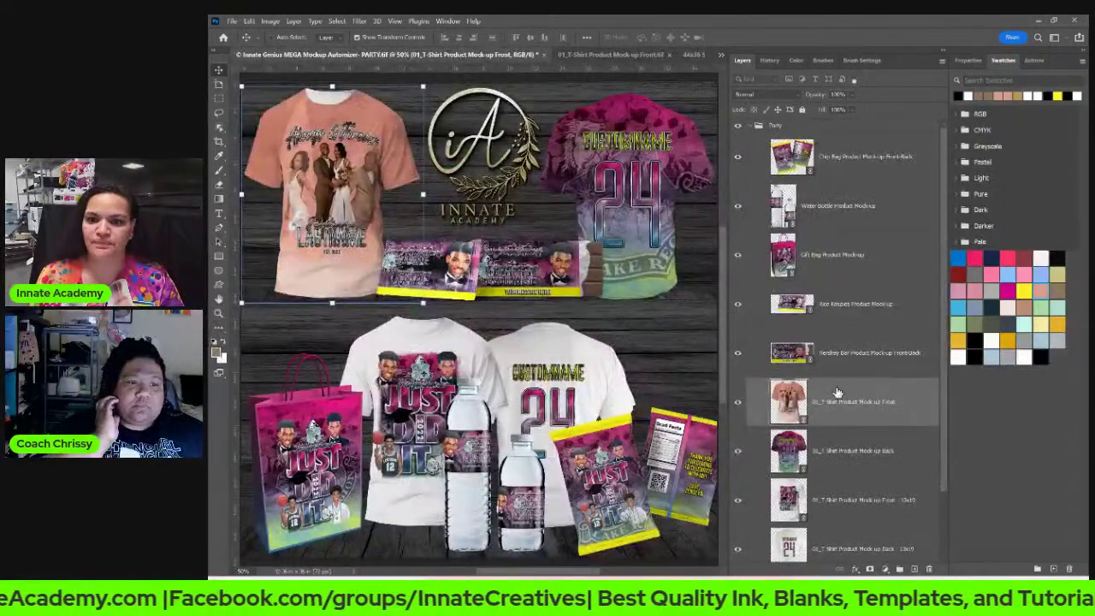
scroll(826, 393, "down", 1)
left_click(804, 425)
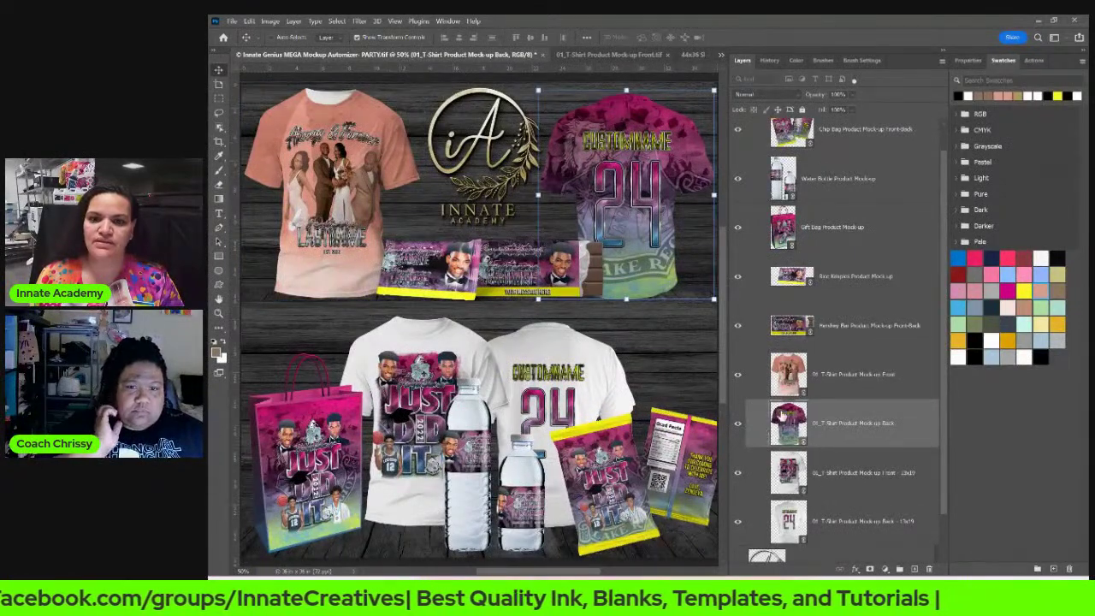
double_click(781, 417)
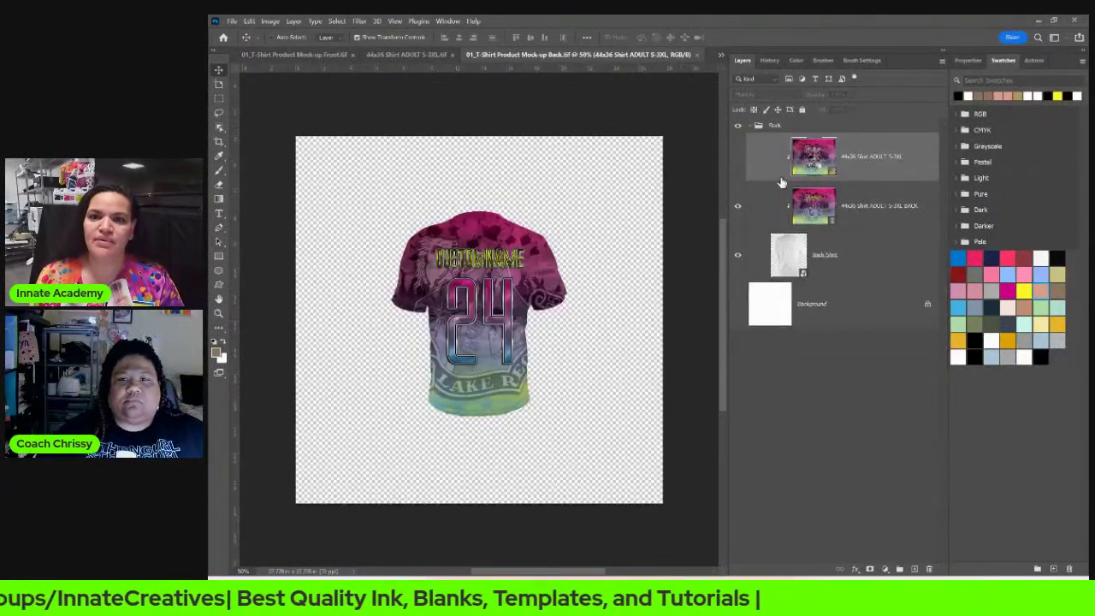
right_click(866, 169)
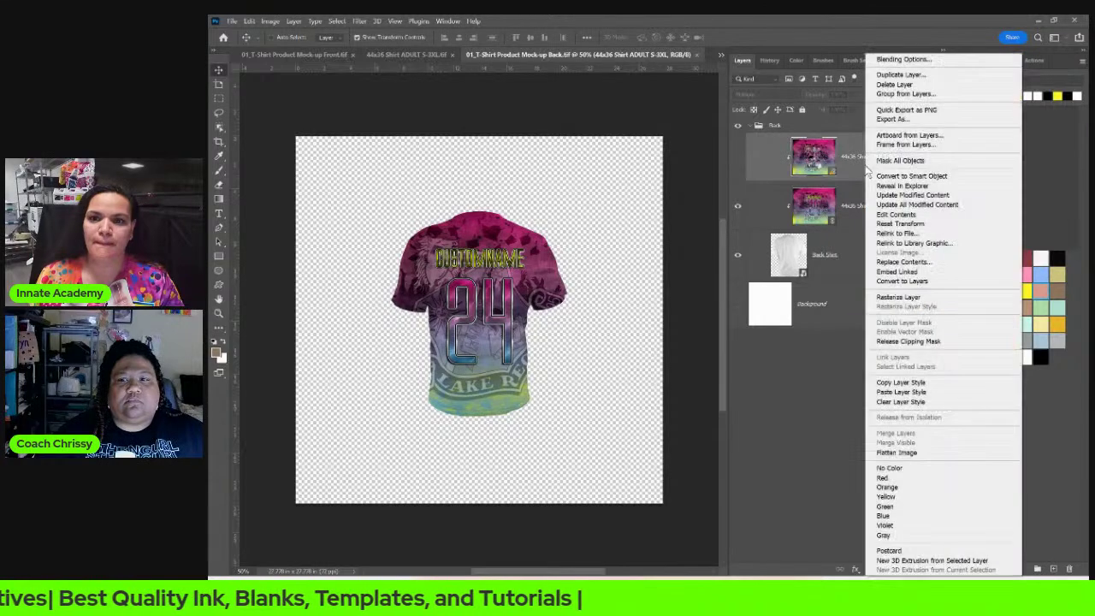
left_click(937, 201)
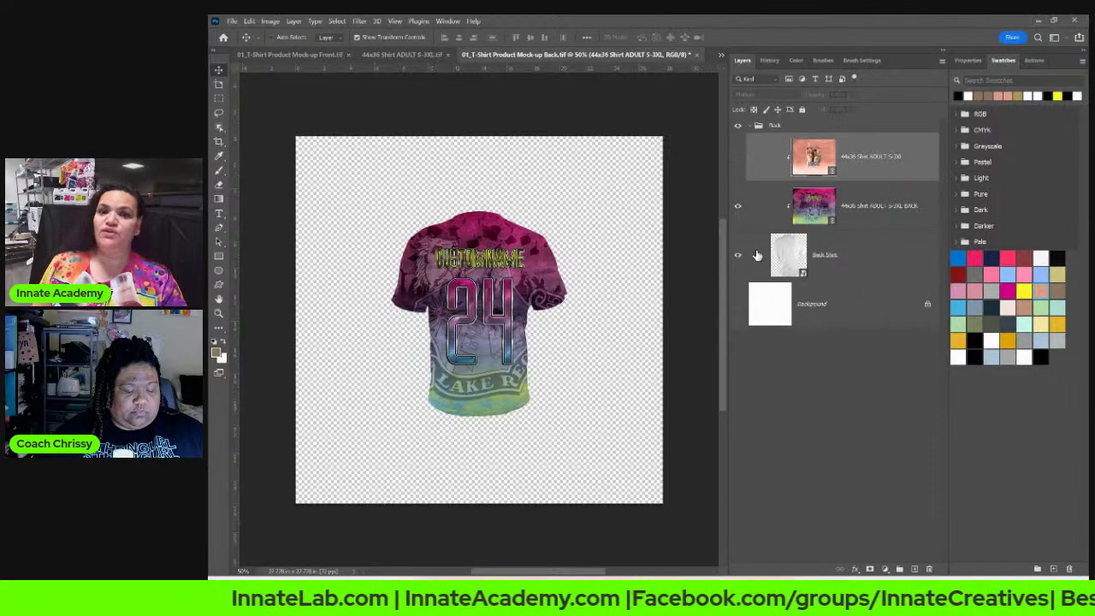
Step: Open the linked 44x36 Shirt ADULT S-3XL BACK file and update all its modified content
left_click(802, 206)
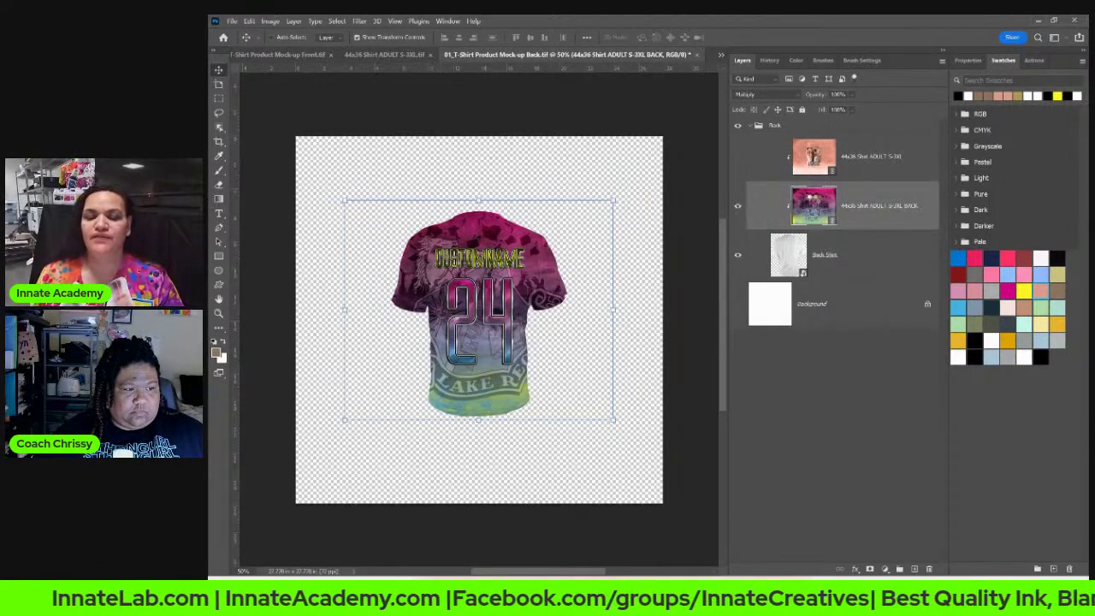
double_click(813, 204)
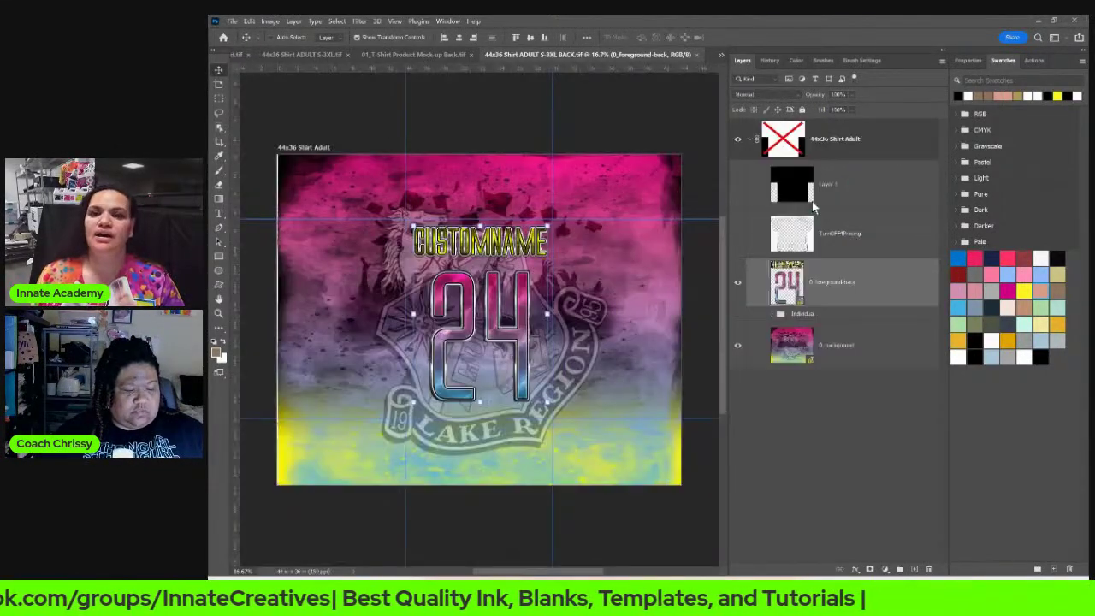
right_click(876, 270)
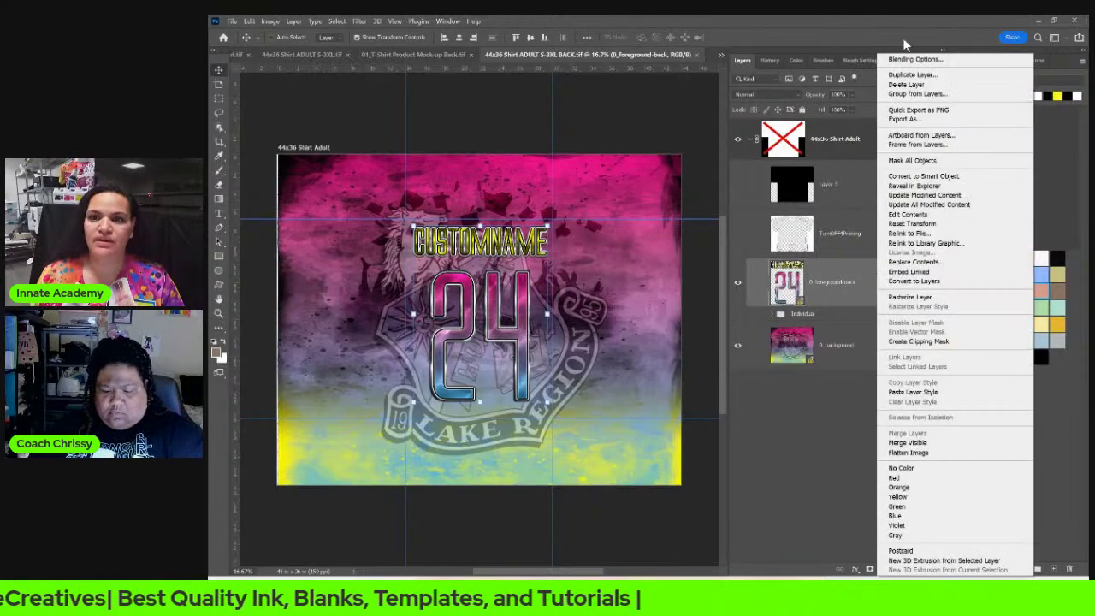
left_click(935, 205)
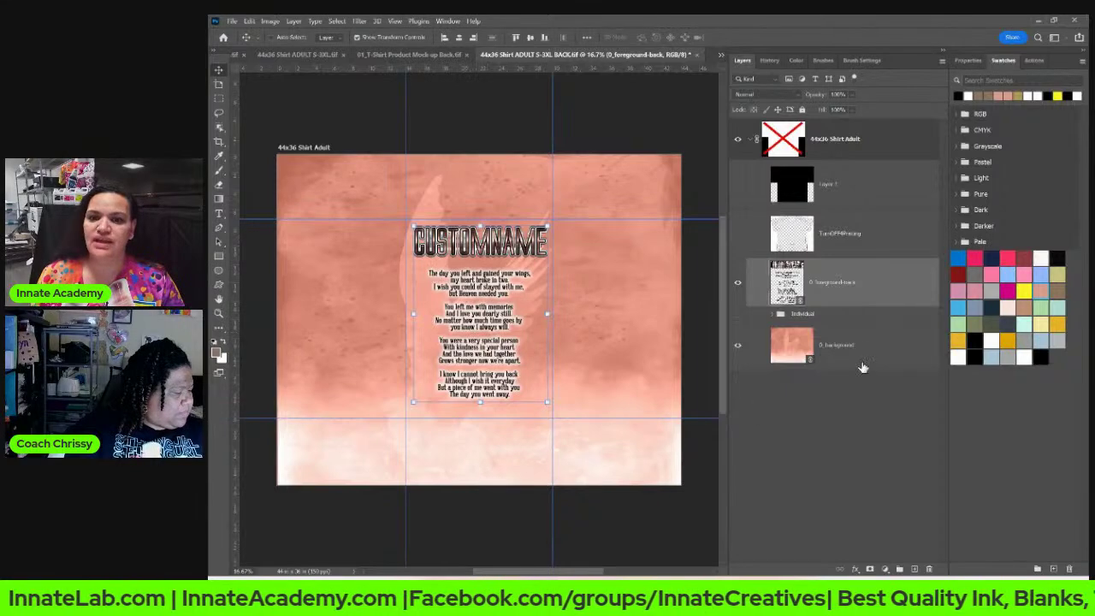
Step: Save and close the 44x36 Shirt ADULT S-3XL BACK file and the T-Shirt Product Mock-up Back file
left_click(697, 54)
left_click(637, 238)
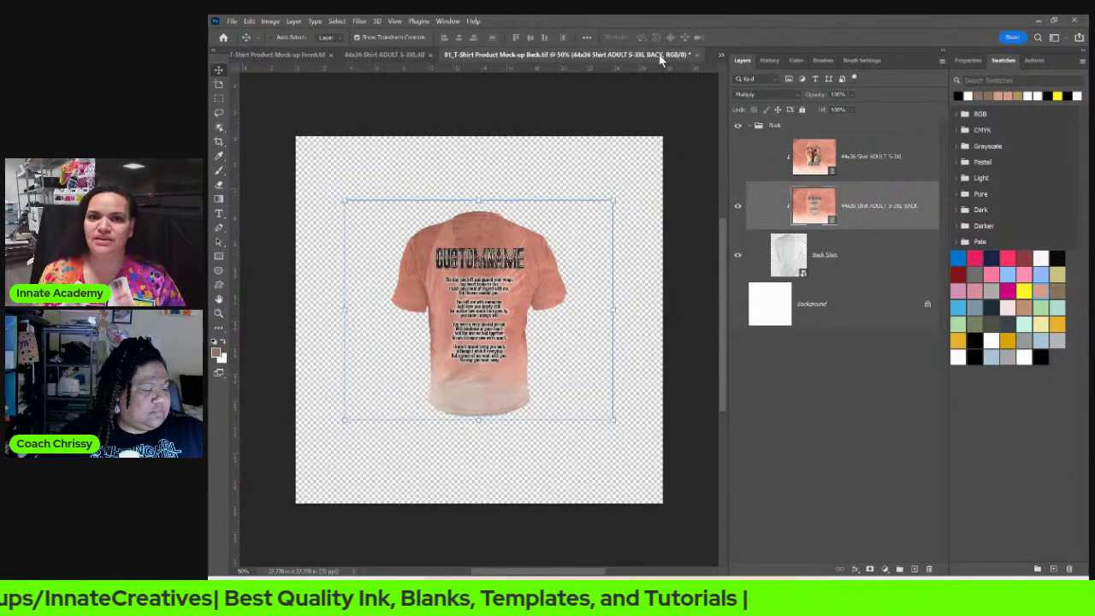
left_click(695, 55)
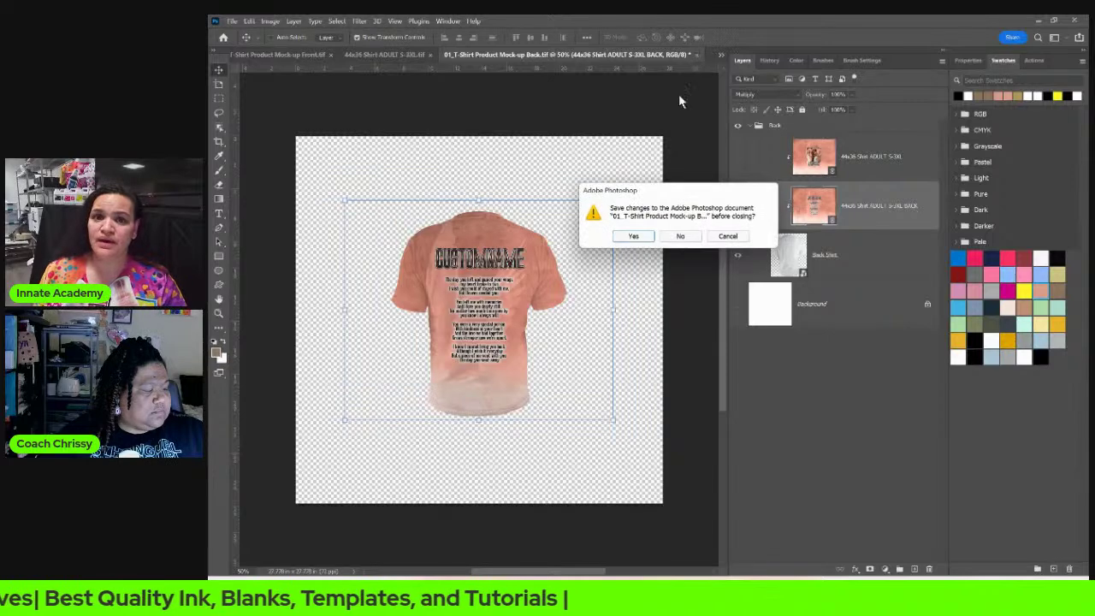
left_click(645, 242)
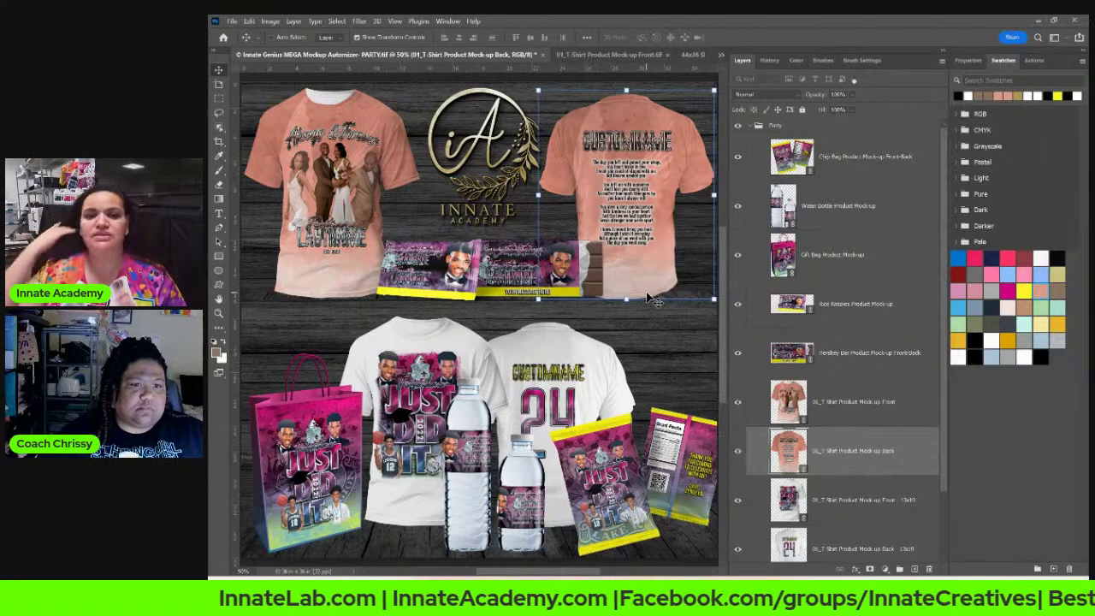
Step: Open the linked 13x19 T-Shirt front mock-up and its 13x19 Shirt file, and update all modified content there
left_click(792, 503)
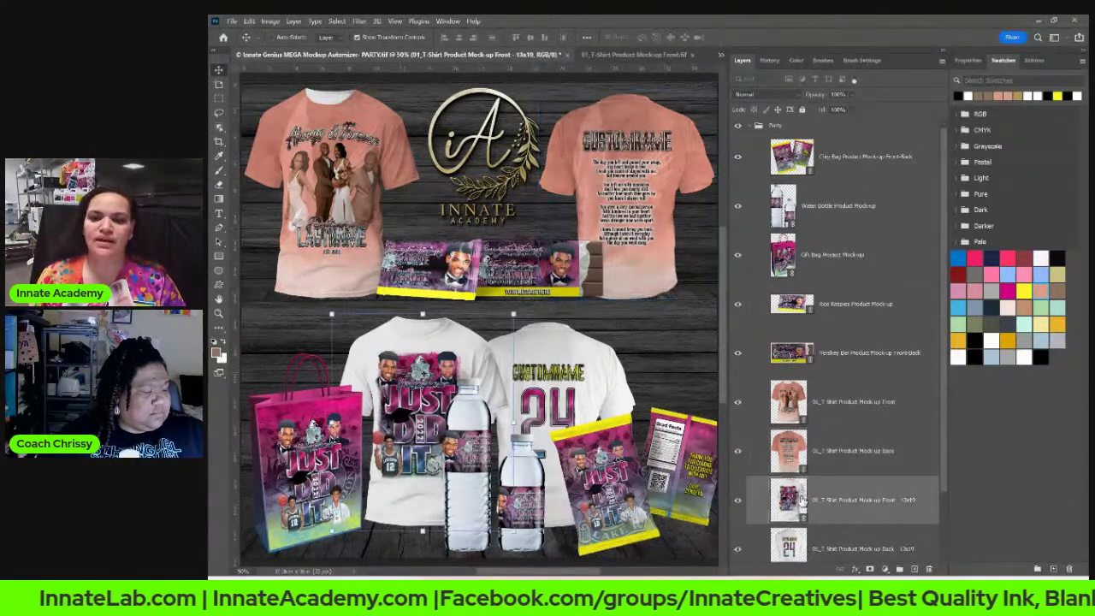
double_click(792, 504)
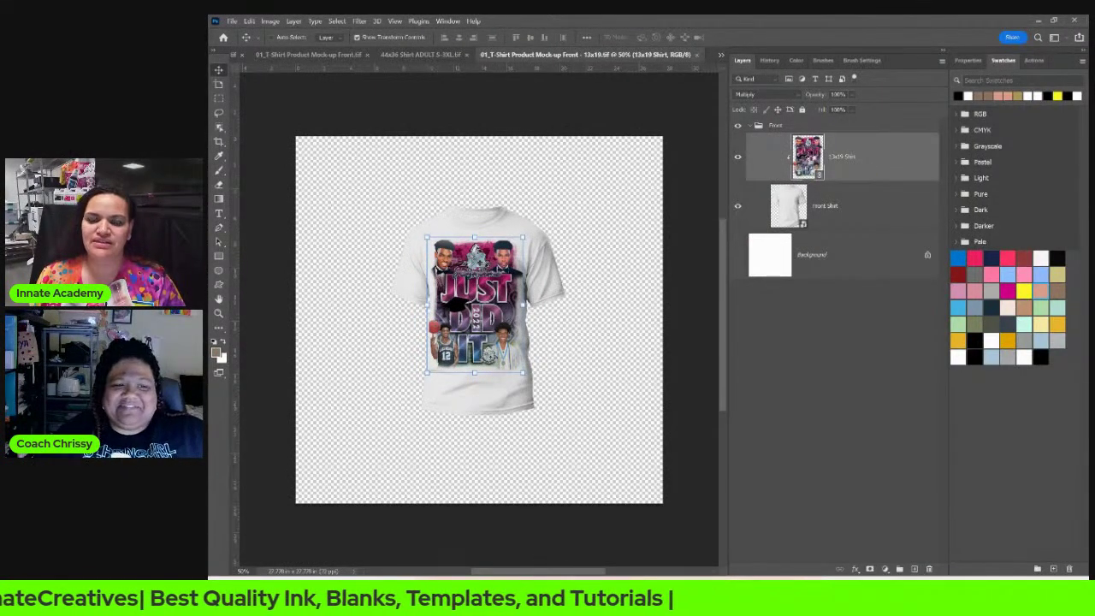
double_click(807, 157)
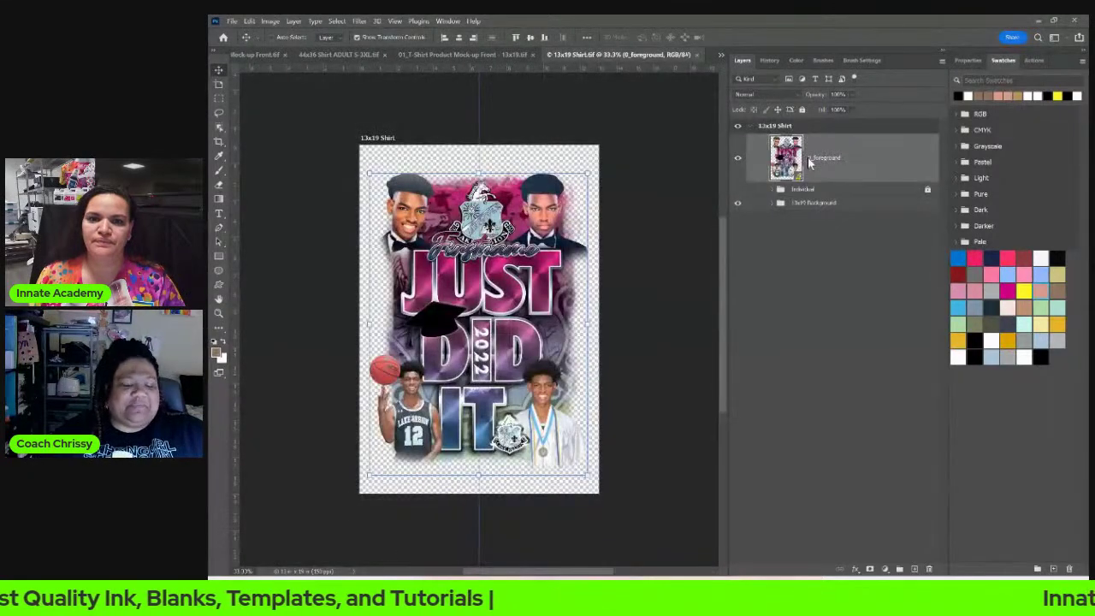
right_click(857, 171)
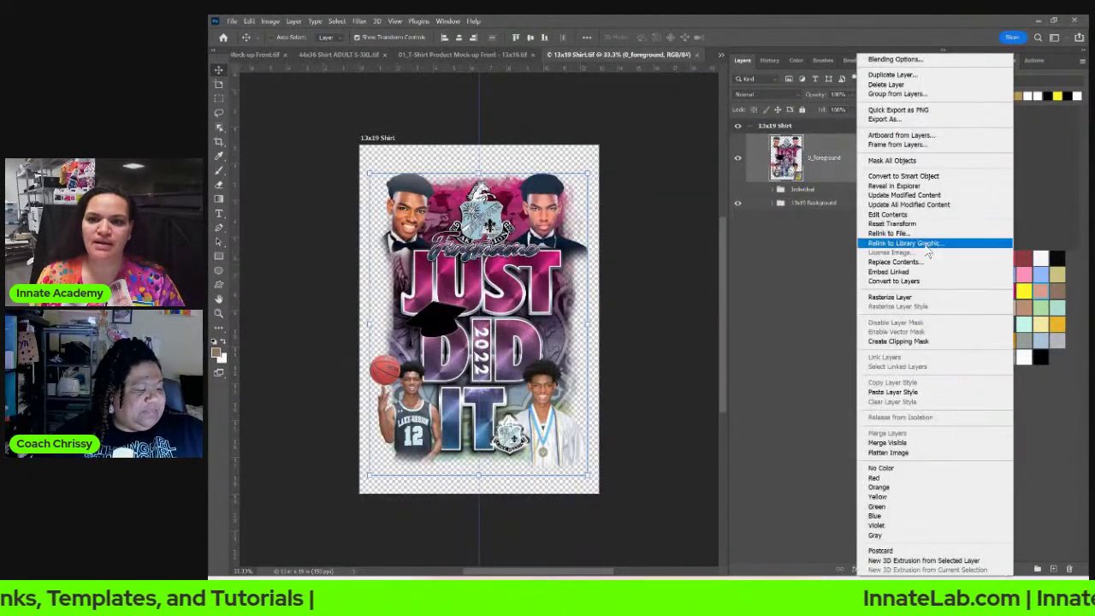
left_click(898, 205)
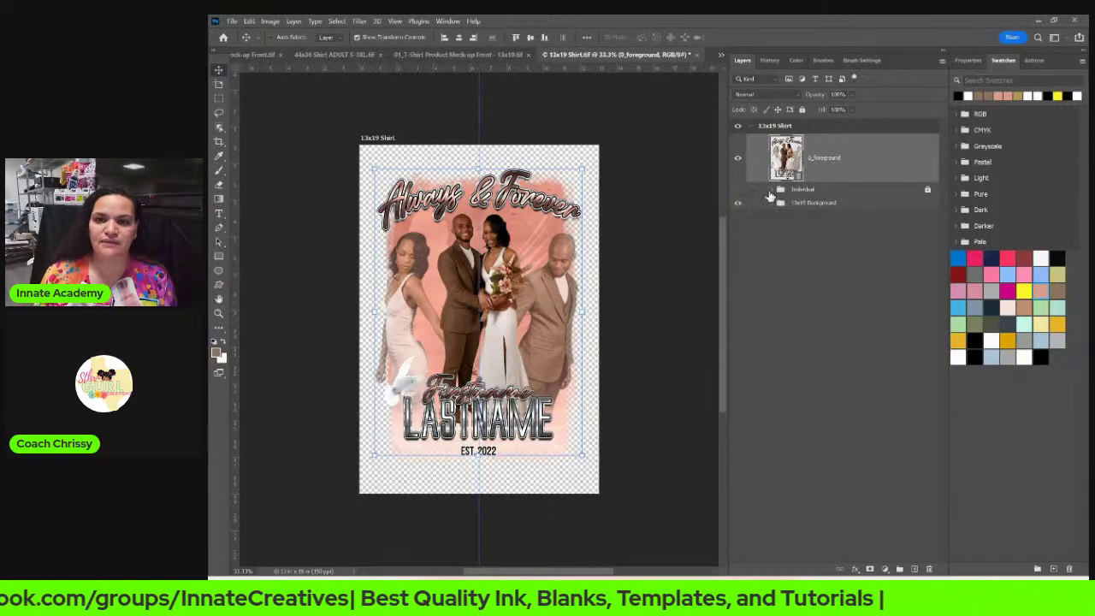
Step: Expand the Individual group in the 13x19 Shirt file and look through its linked accent, text, photo and color layers
left_click(774, 190)
left_click(773, 190)
scroll(822, 291, "down", 5)
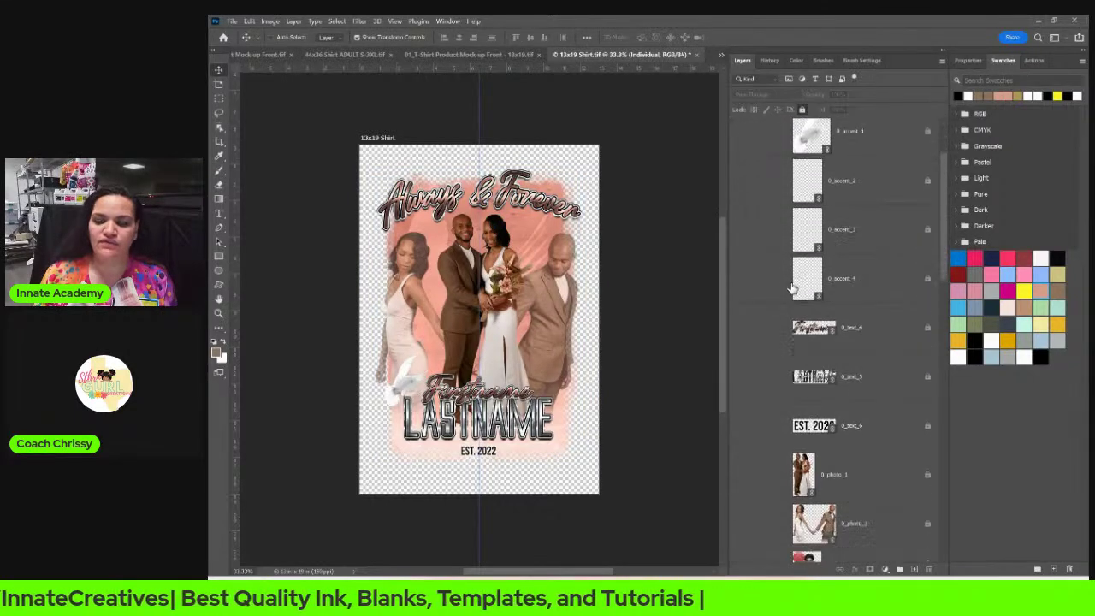
scroll(828, 305, "down", 10)
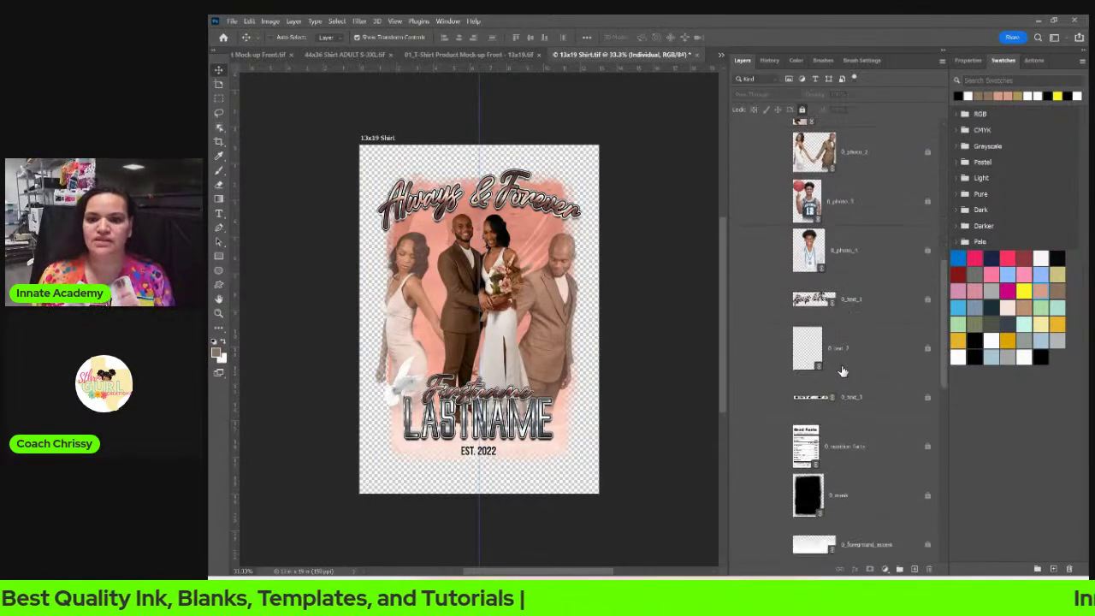
scroll(842, 376, "down", 6)
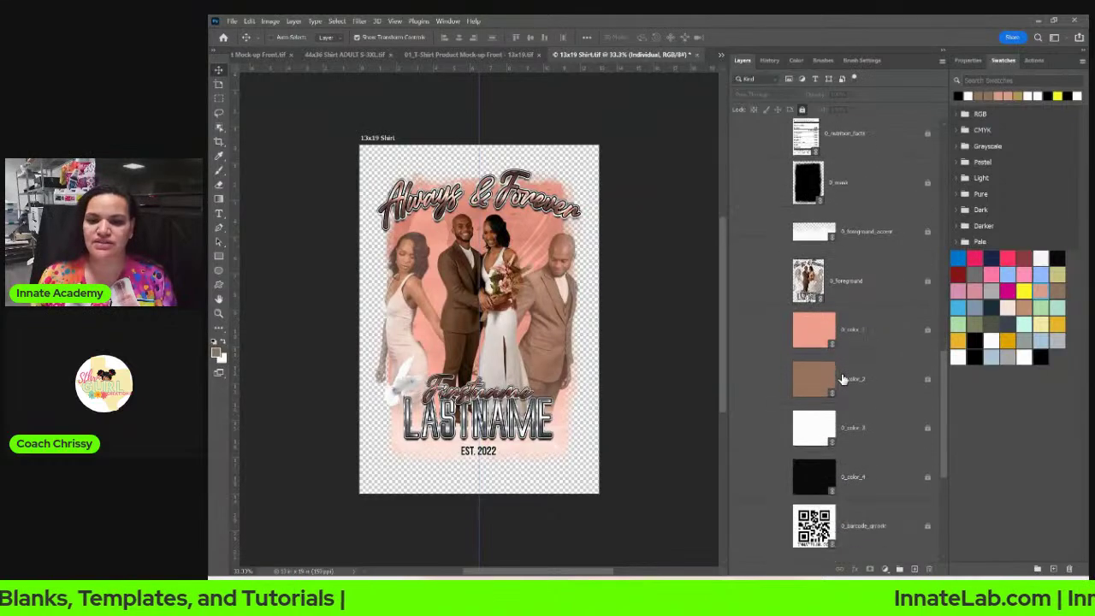
scroll(842, 381, "down", 6)
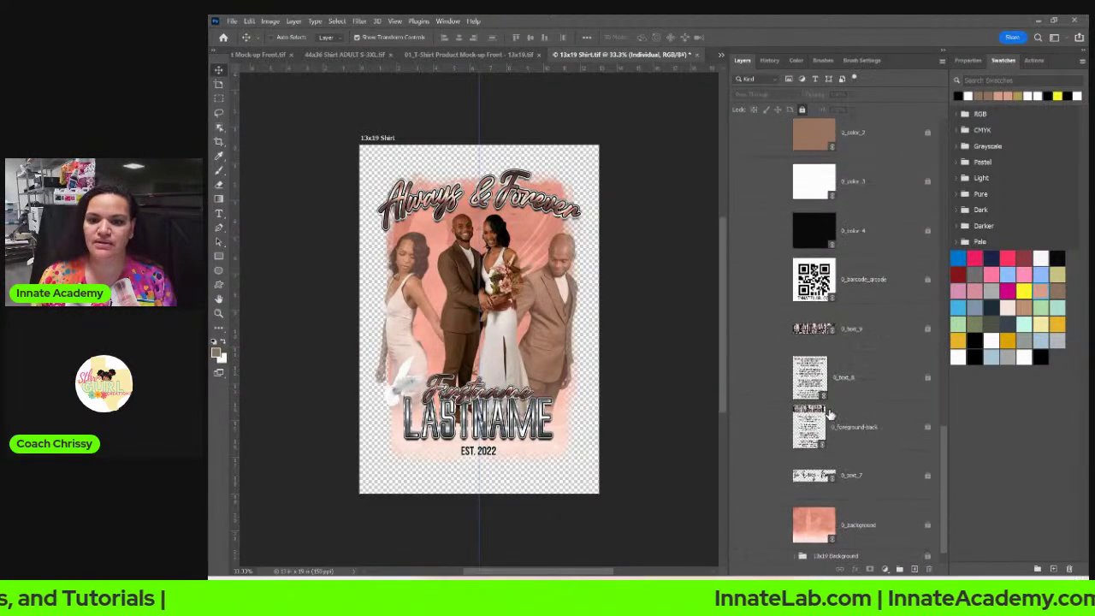
scroll(830, 415, "up", 1)
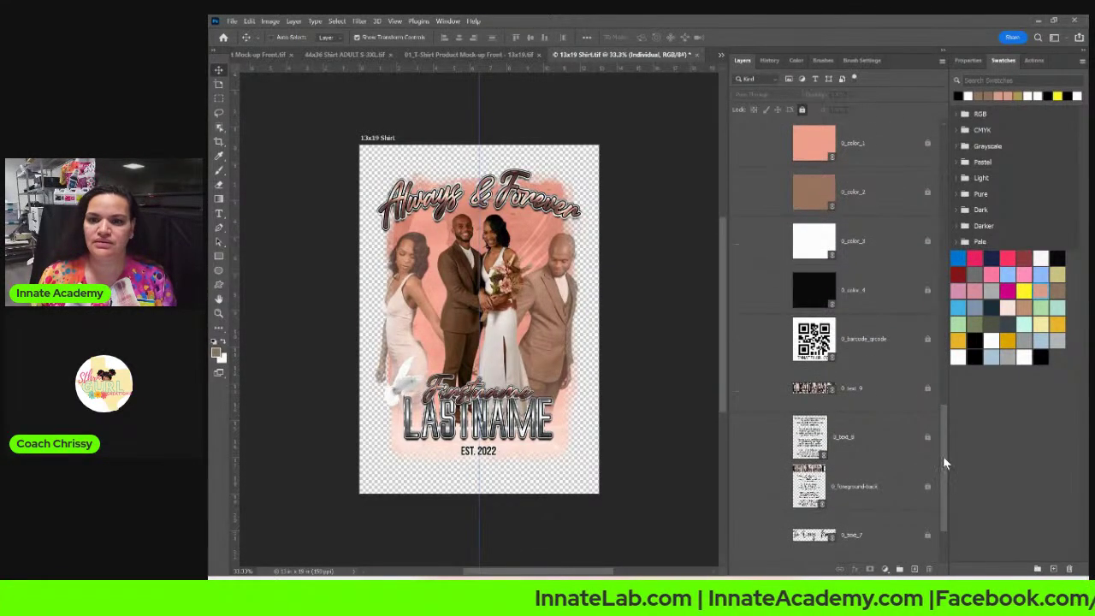
left_click_drag(942, 456, 955, 387)
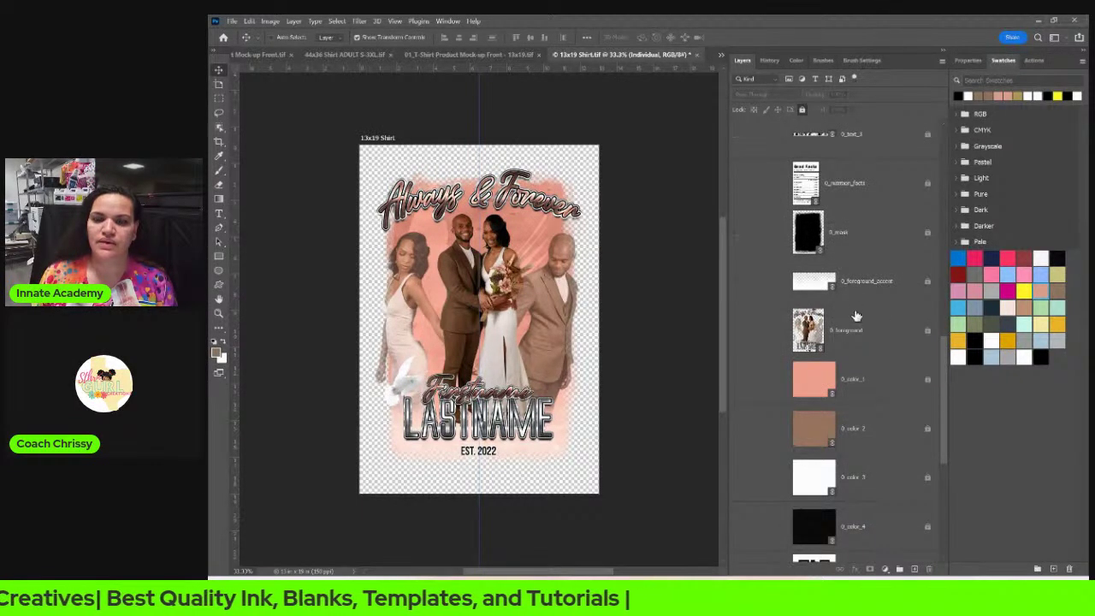
Step: Place the 0_foreground_alt file as a linked layer in the 13x19 Shirt document
scroll(857, 316, "down", 3)
scroll(859, 319, "down", 3)
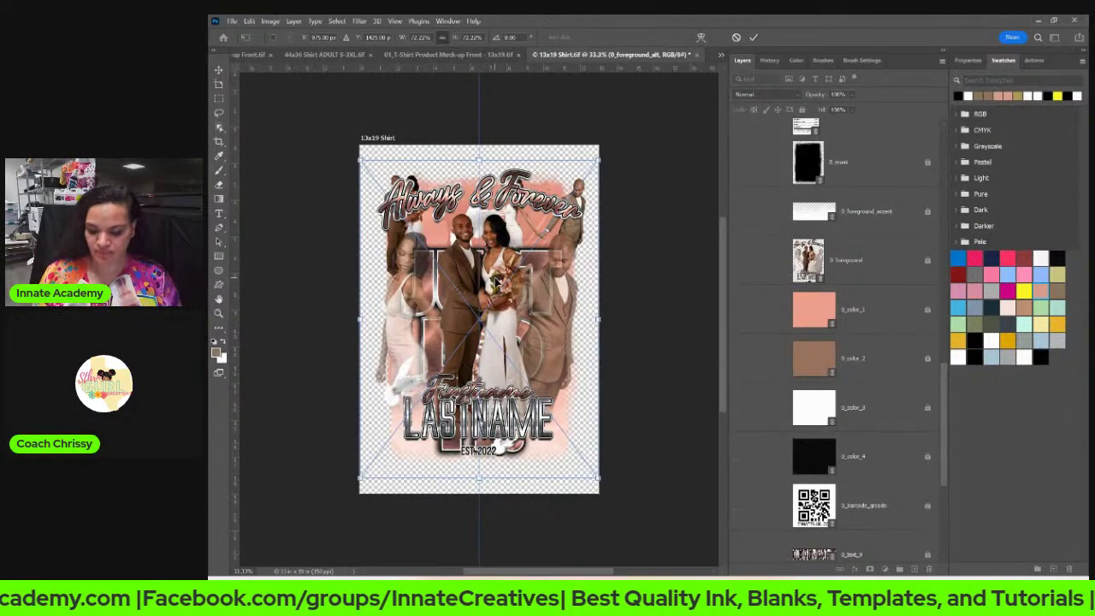
key("Return")
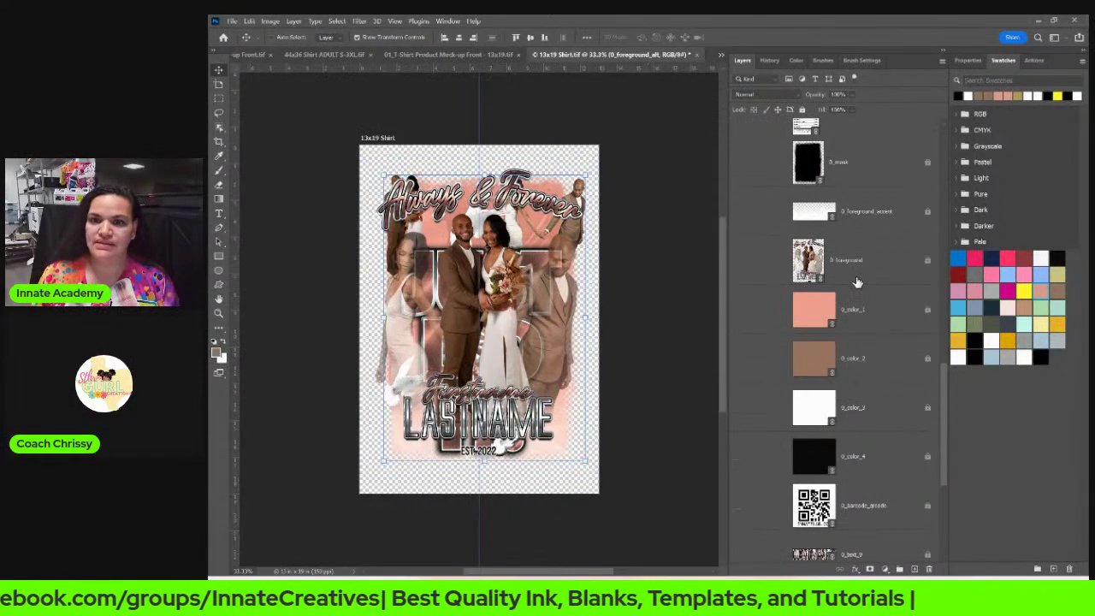
Step: Copy the 0_foreground_alt layer into the Individual group above 0_accent_1 and show the copy
scroll(852, 325, "up", 5)
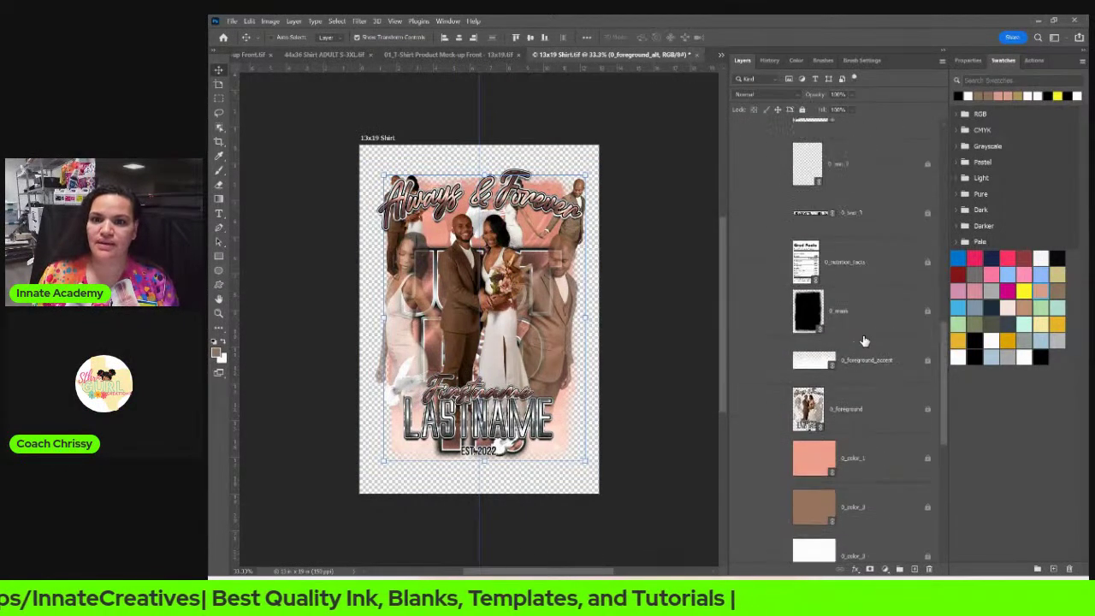
scroll(864, 341, "up", 8)
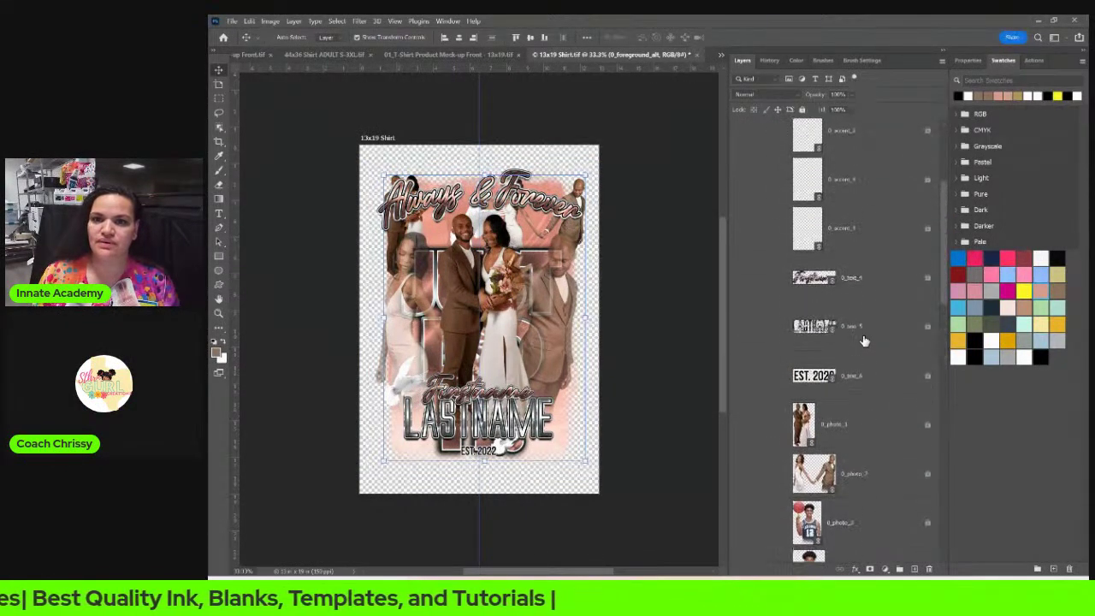
scroll(864, 340, "up", 5)
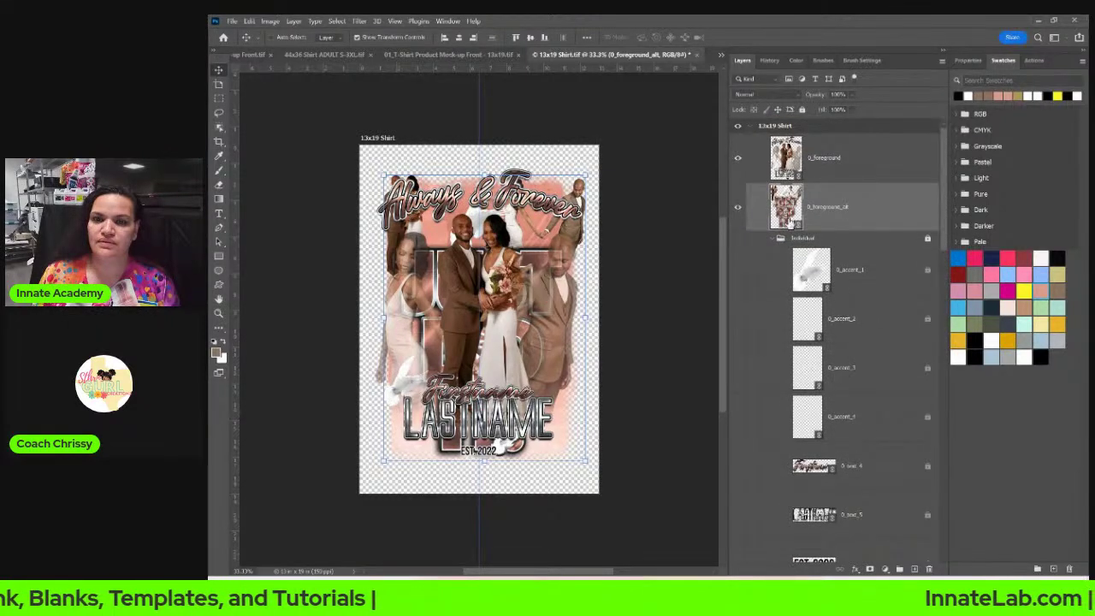
left_click_drag(837, 210, 786, 274)
left_click(739, 271)
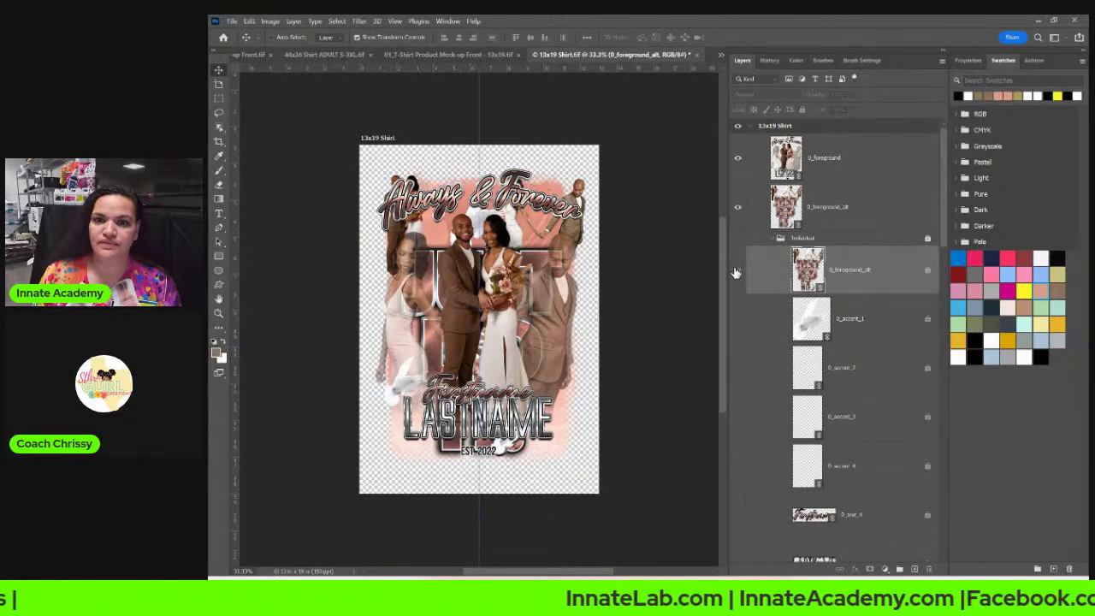
Step: Hide 0_foreground and the 0_foreground_alt copy inside the Individual group, keep the main 0_foreground_alt visible, and collapse the group
left_click(738, 158)
left_click(850, 170)
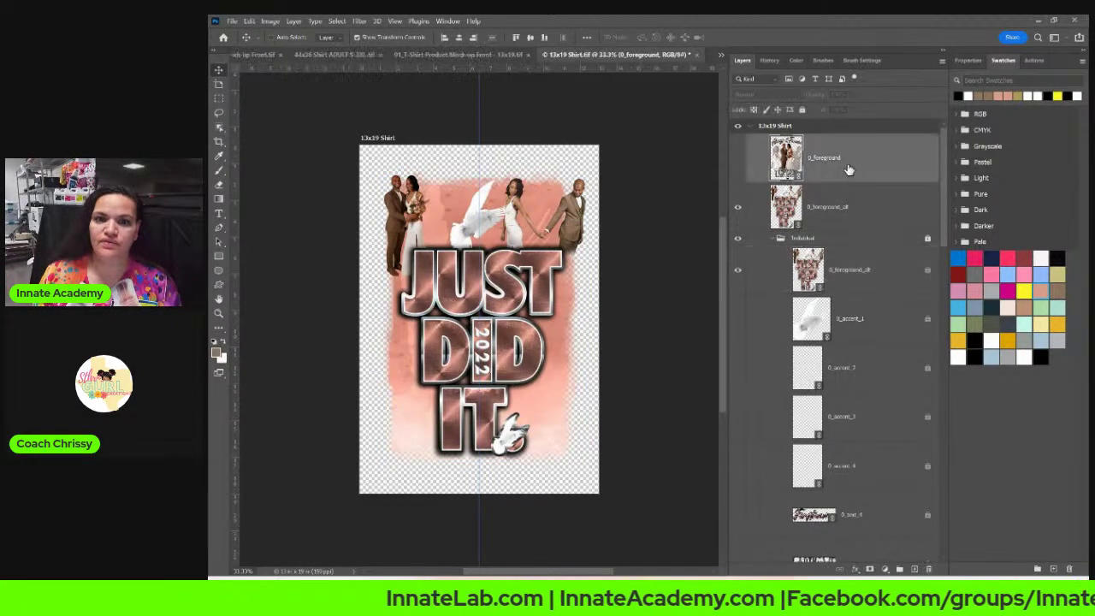
left_click(847, 217)
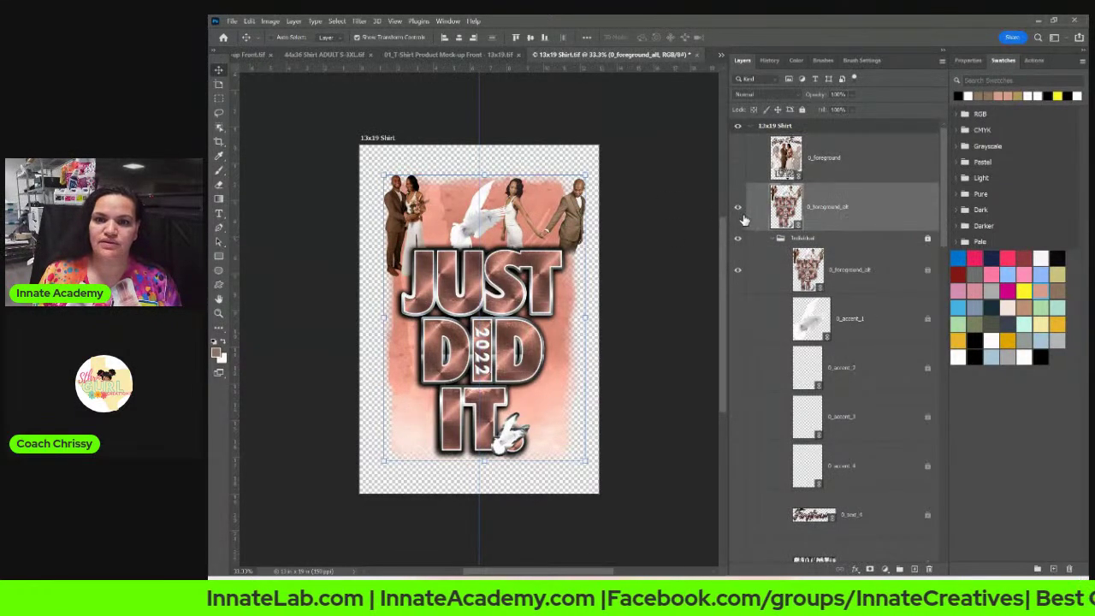
left_click(739, 208)
left_click(738, 208)
left_click(739, 209)
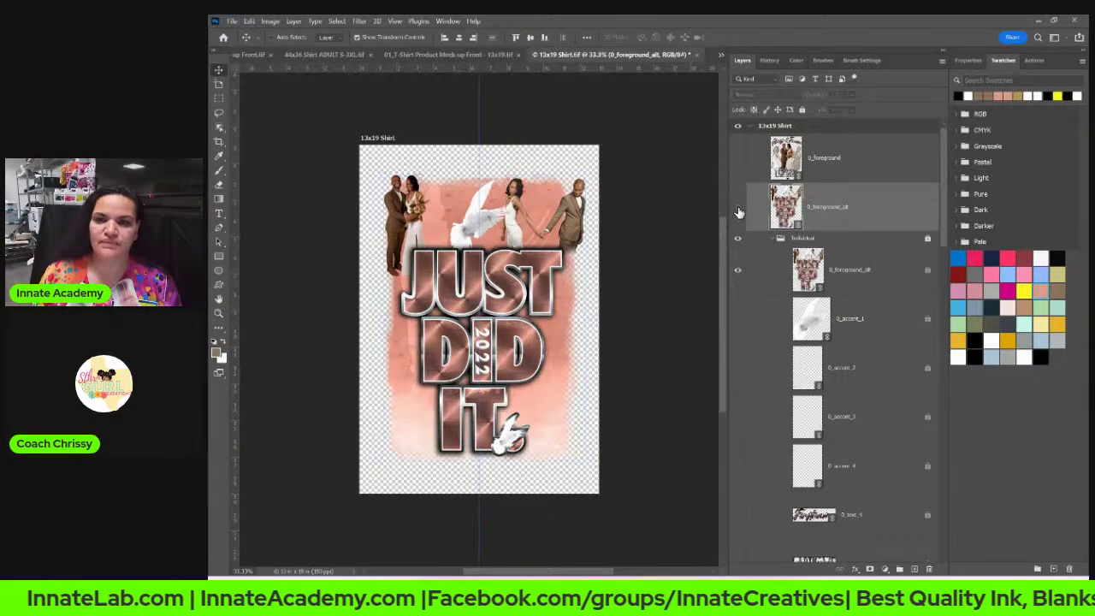
left_click(739, 210)
left_click(739, 272)
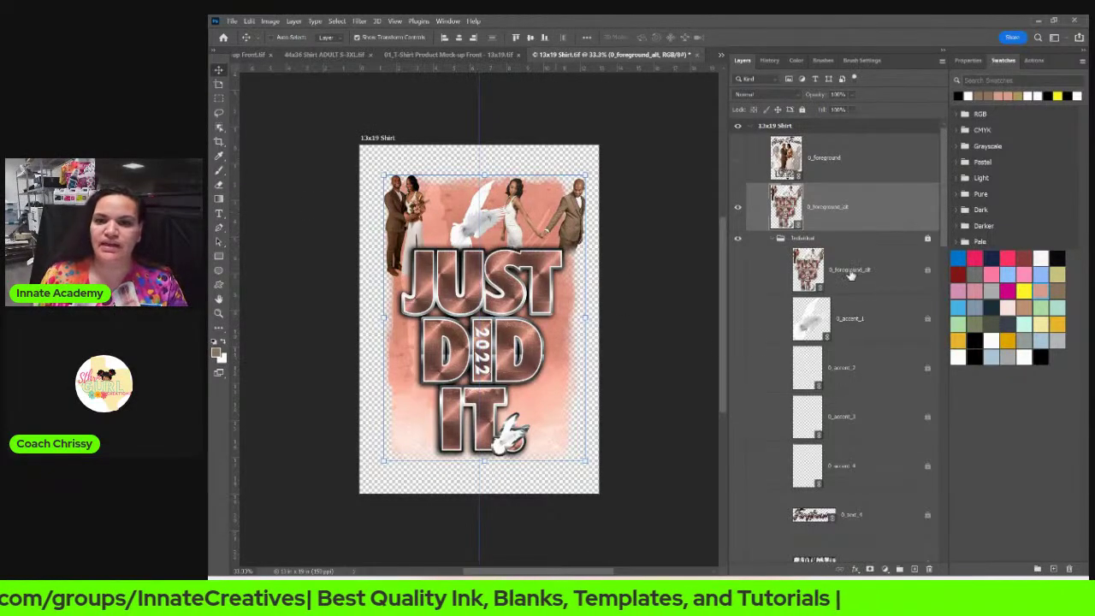
left_click(774, 239)
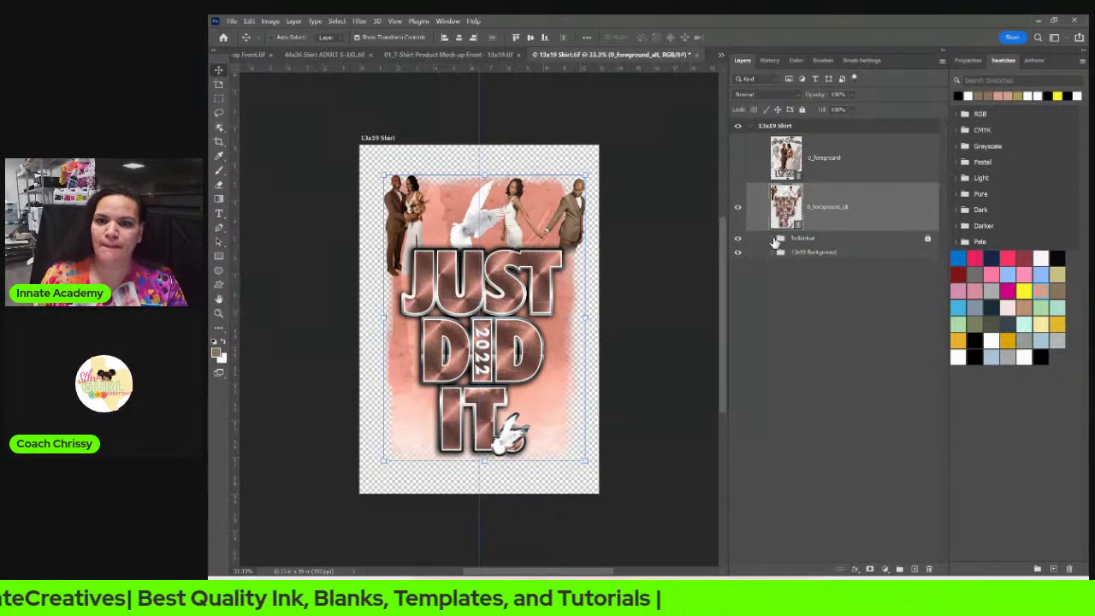
Step: Compare the design with and without the 13x19 Background group, leaving the background visible
left_click(739, 253)
left_click(739, 253)
left_click(739, 254)
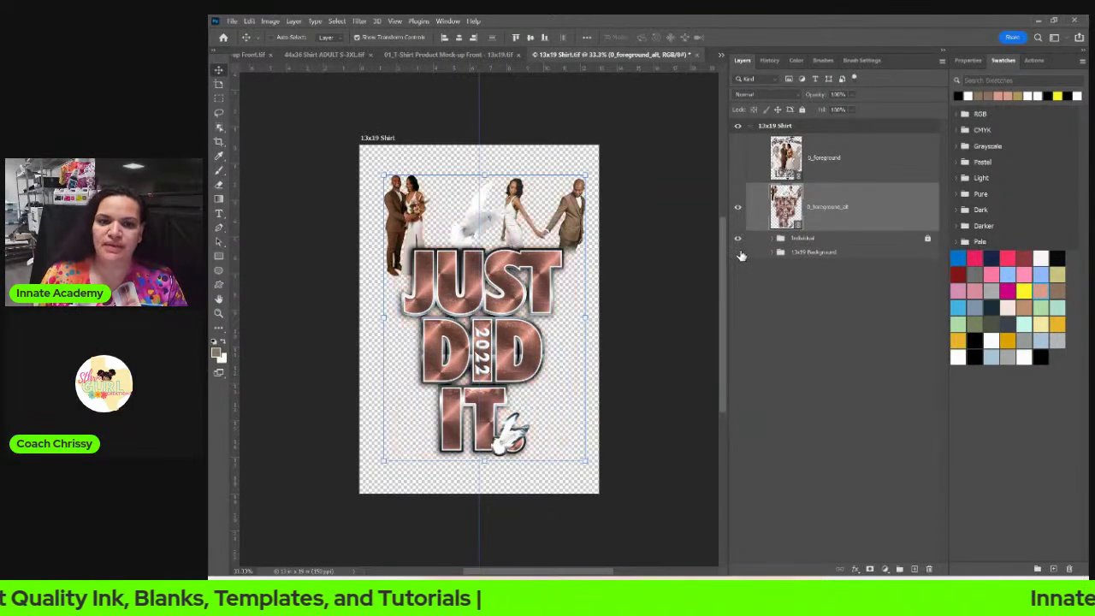
left_click(739, 254)
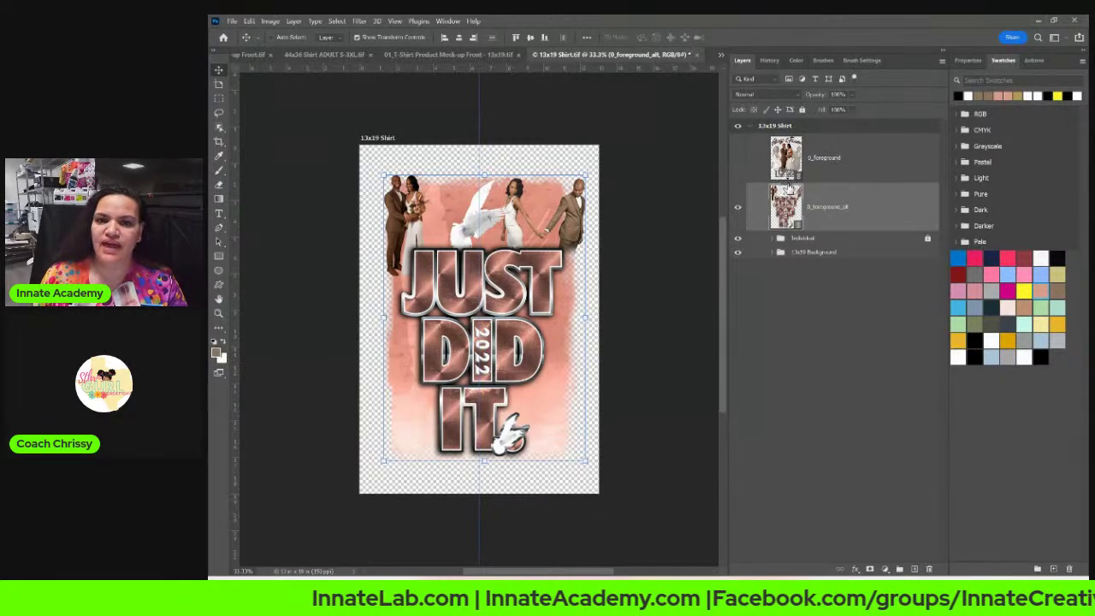
key("ctrl+r")
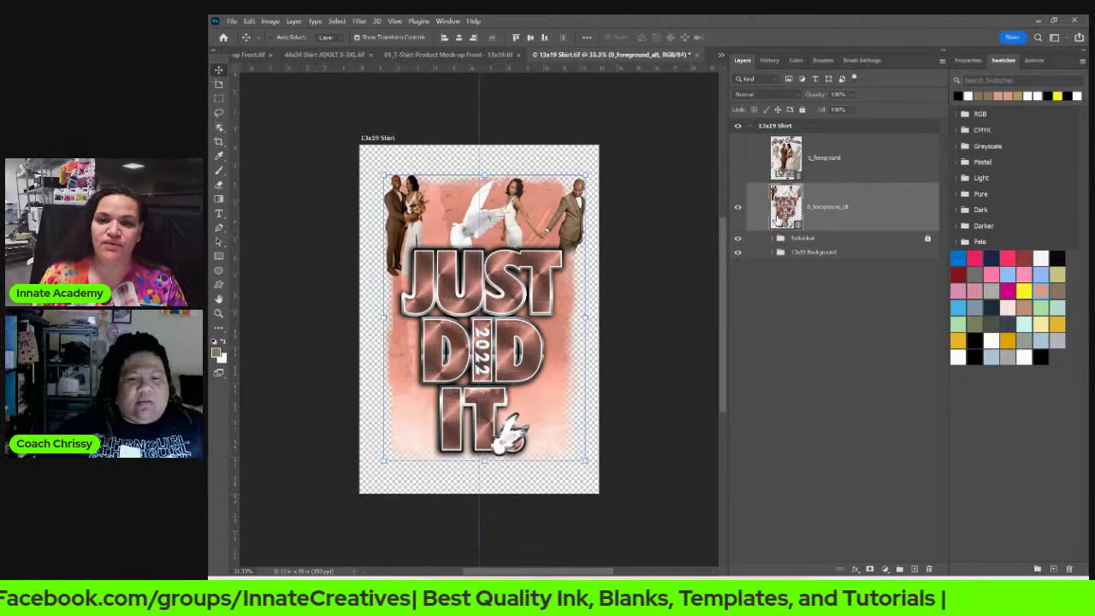
Step: Show 0_accent_1 in the Individual group, copy it out of the group, and stack the copy above 0_foreground_alt
left_click(772, 239)
left_click(822, 318)
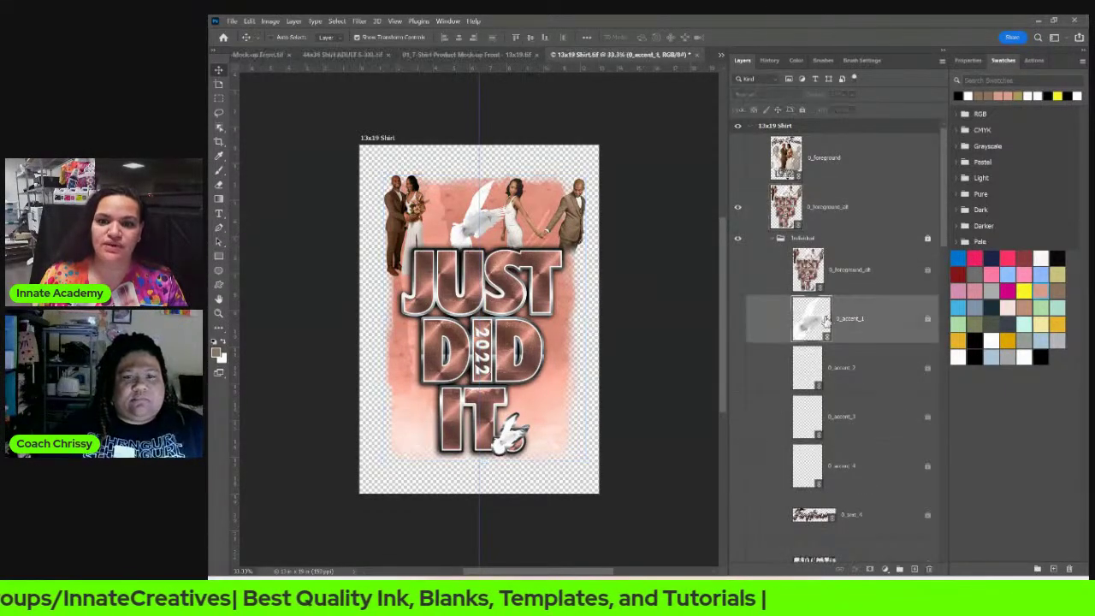
left_click(737, 322)
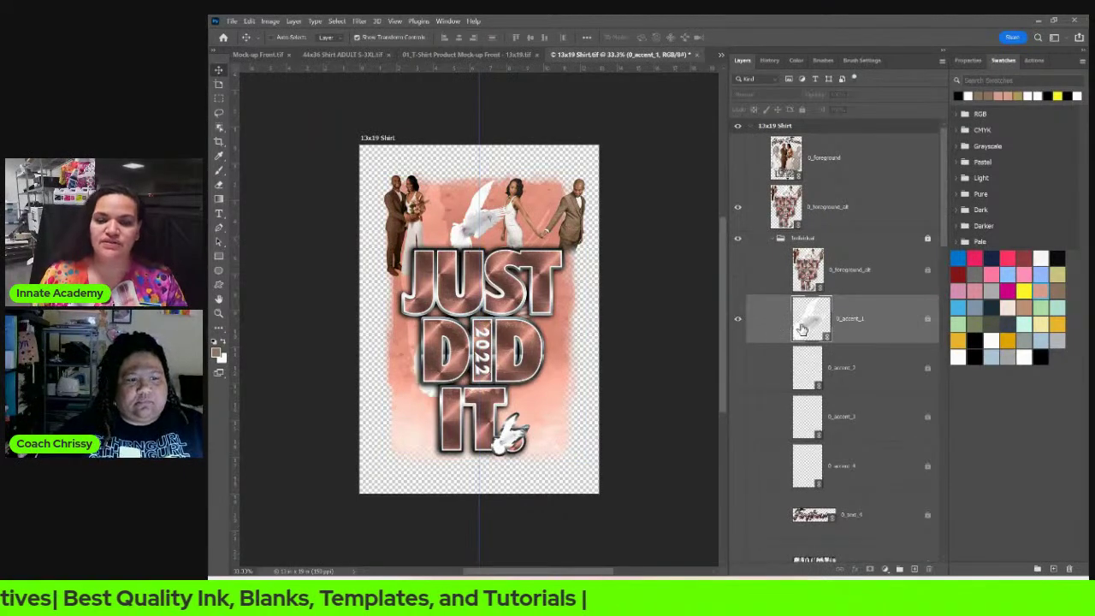
left_click_drag(803, 328, 796, 225)
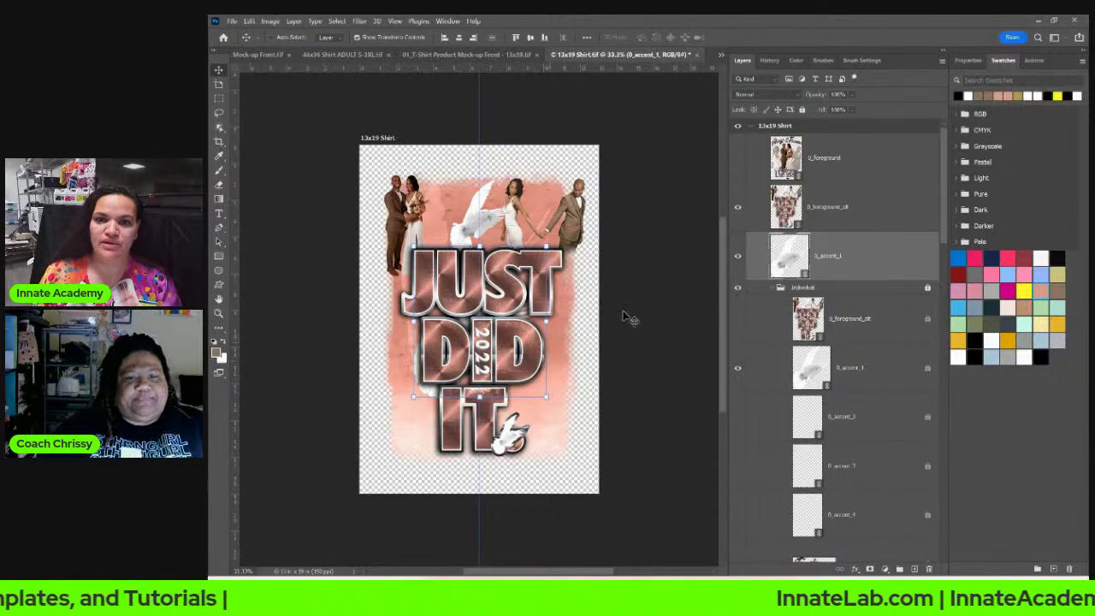
key("ctrl+bracketright")
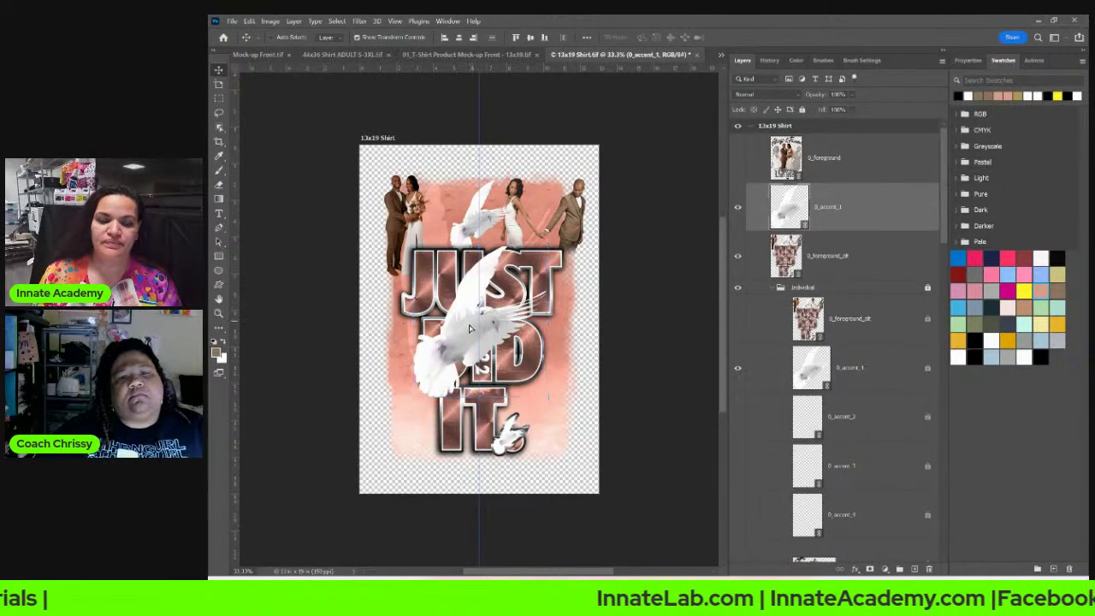
Step: Move the copied dove to the lower-left part of the shirt design and scale it down to about 45%
left_click_drag(469, 327, 440, 411)
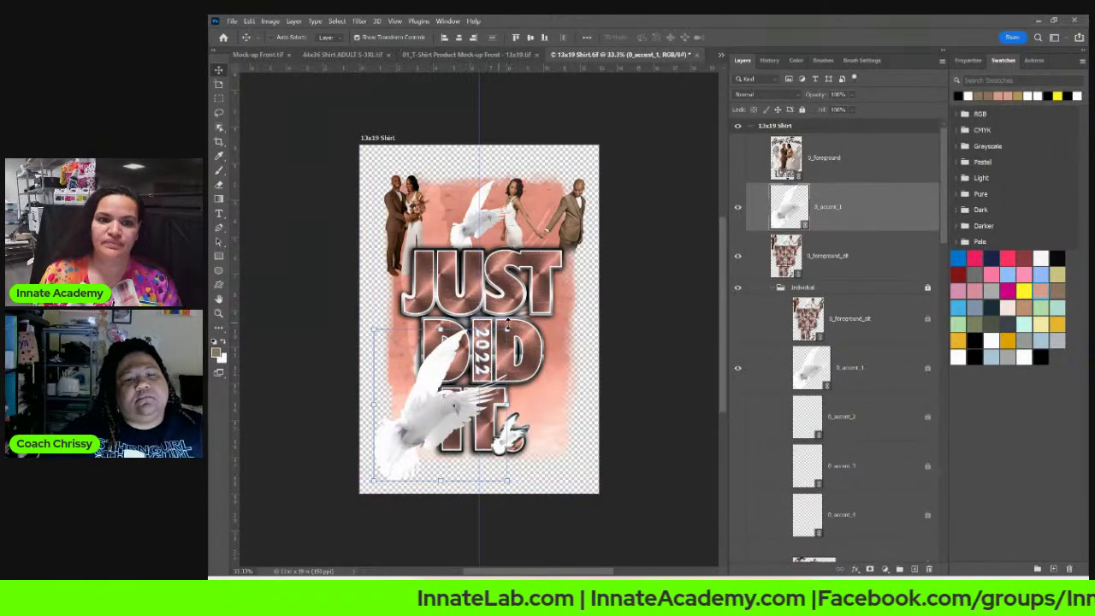
left_click_drag(507, 328, 429, 423)
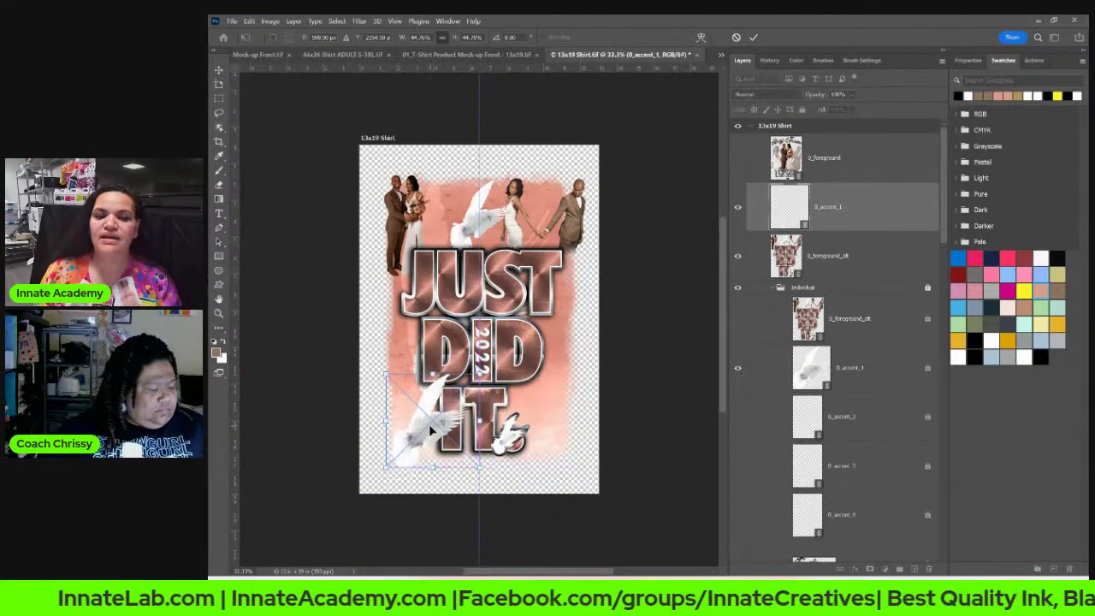
key("Return")
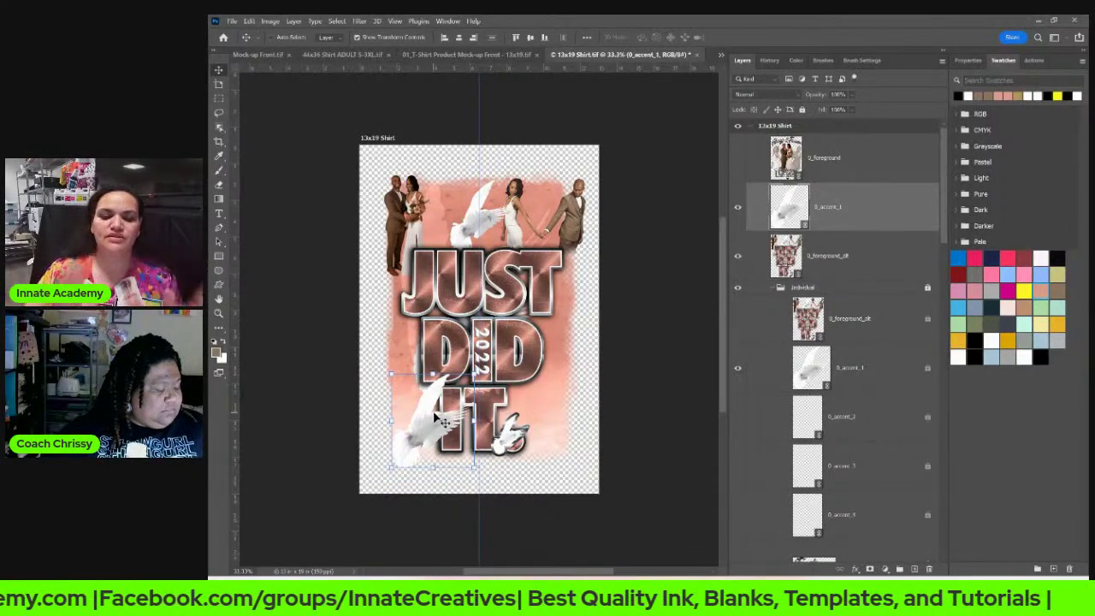
Step: Nudge the lower-left dove slightly up and left, and move its 0_accent_1 layer into the Individual group
scroll(785, 423, "down", 5)
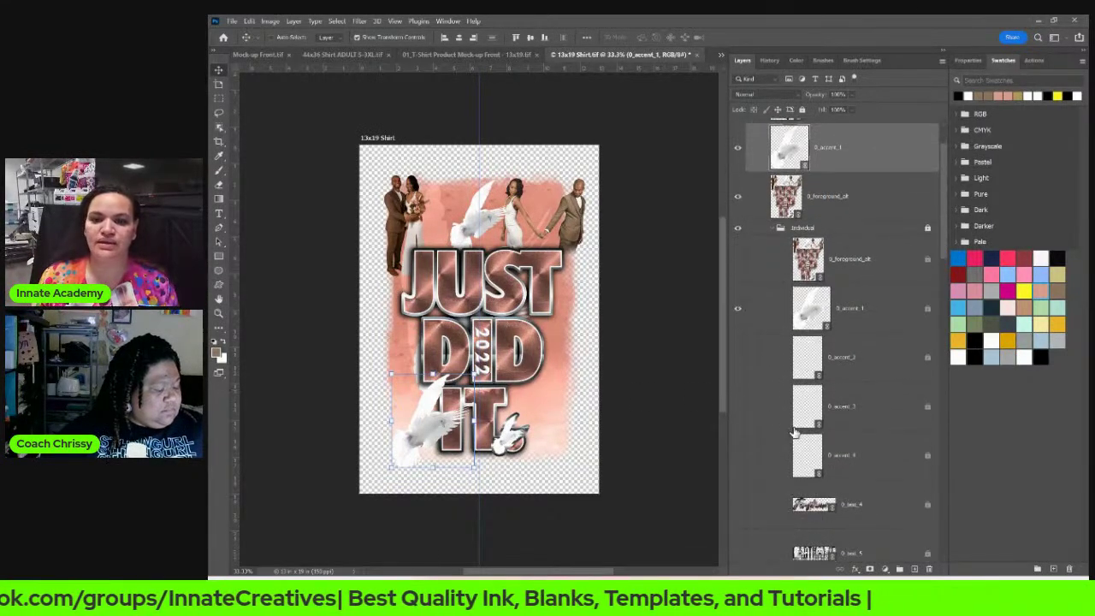
scroll(795, 431, "down", 8)
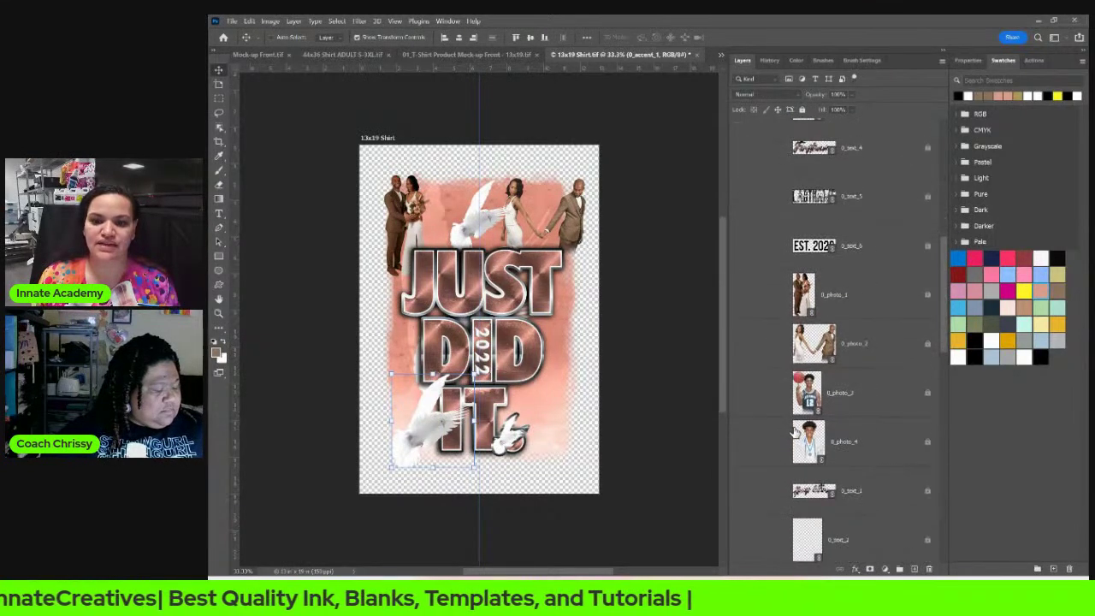
scroll(795, 431, "down", 5)
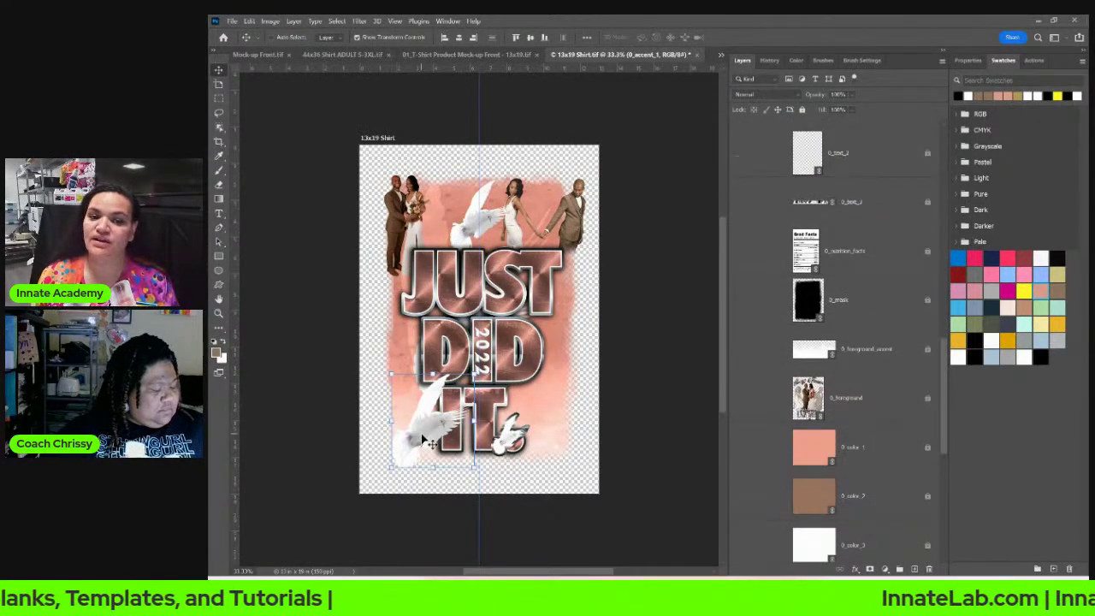
left_click_drag(429, 441, 423, 420)
scroll(834, 325, "up", 14)
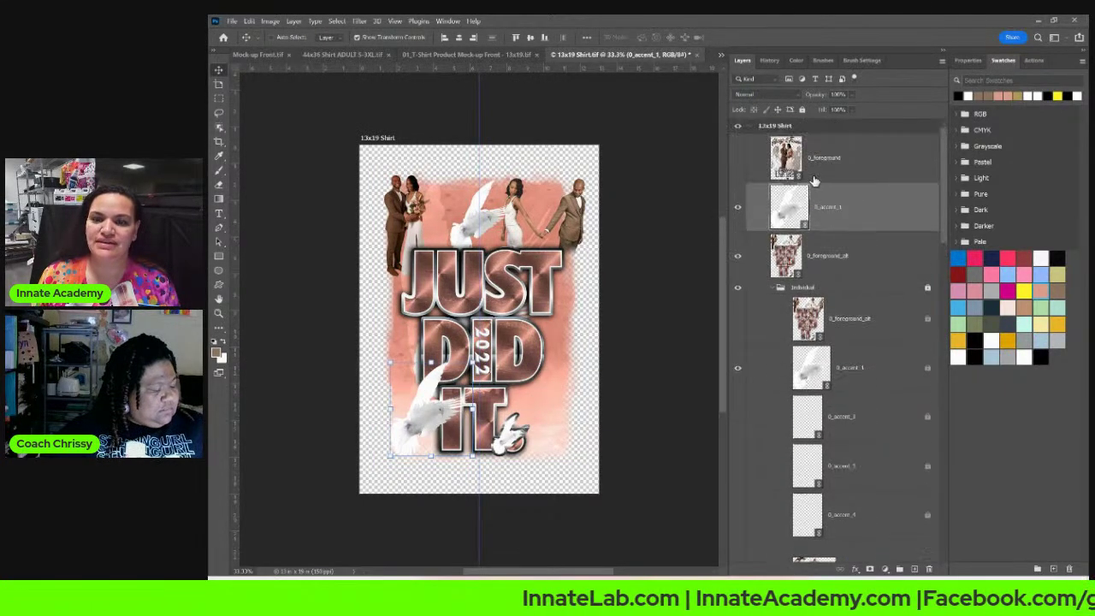
left_click_drag(849, 221, 821, 302)
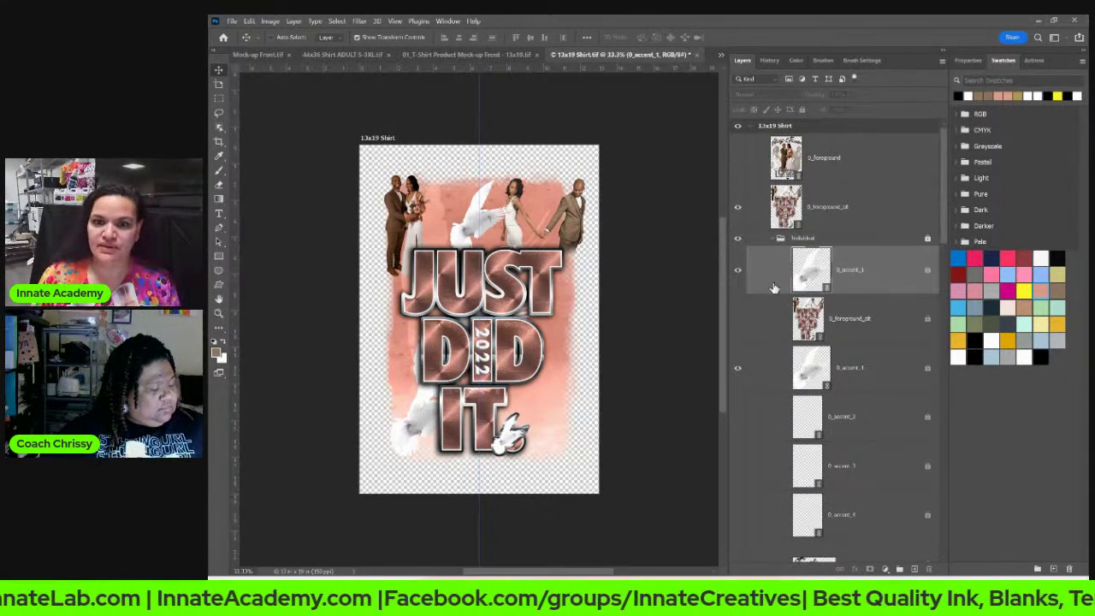
Step: Hide both 0_accent_1 dove layers inside the Individual group
left_click(737, 269)
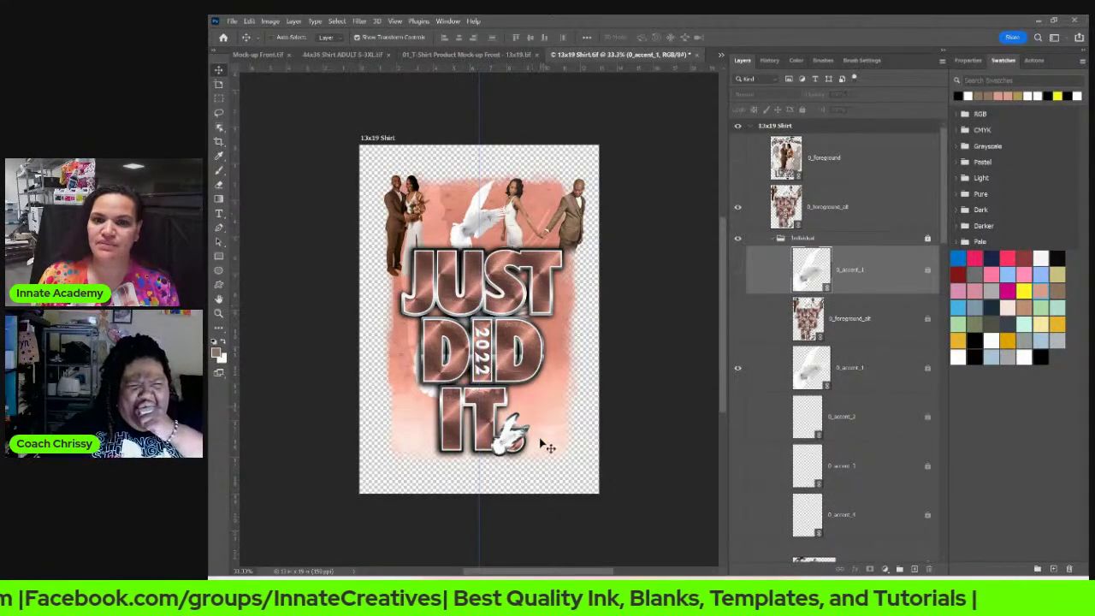
scroll(785, 355, "down", 1)
left_click(738, 340)
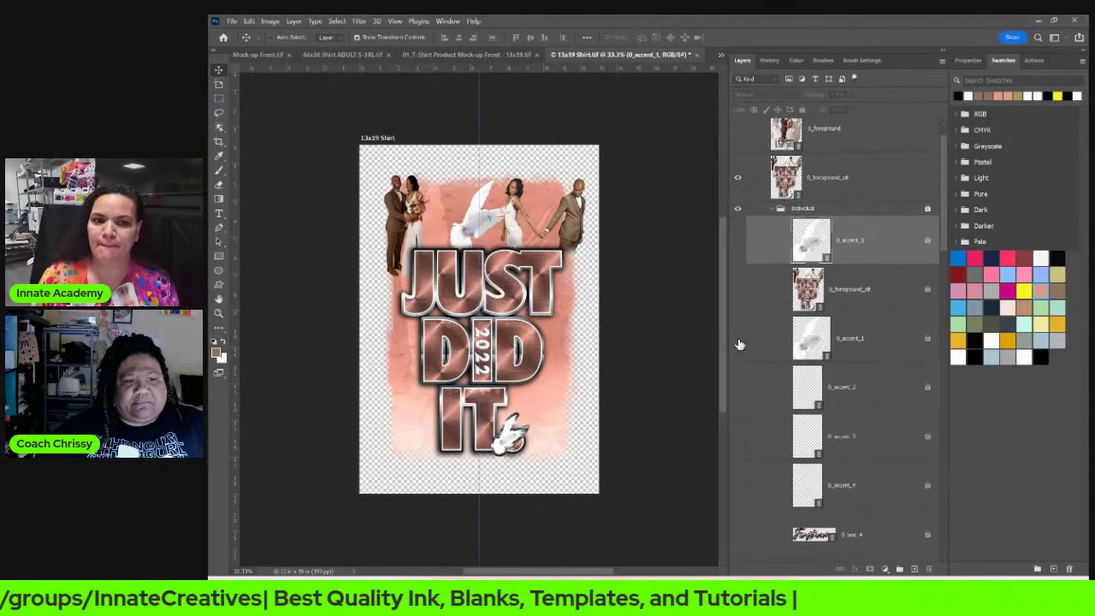
Step: Collapse and hide the Individual group, leaving the 13x19 Background group visible
left_click(777, 211)
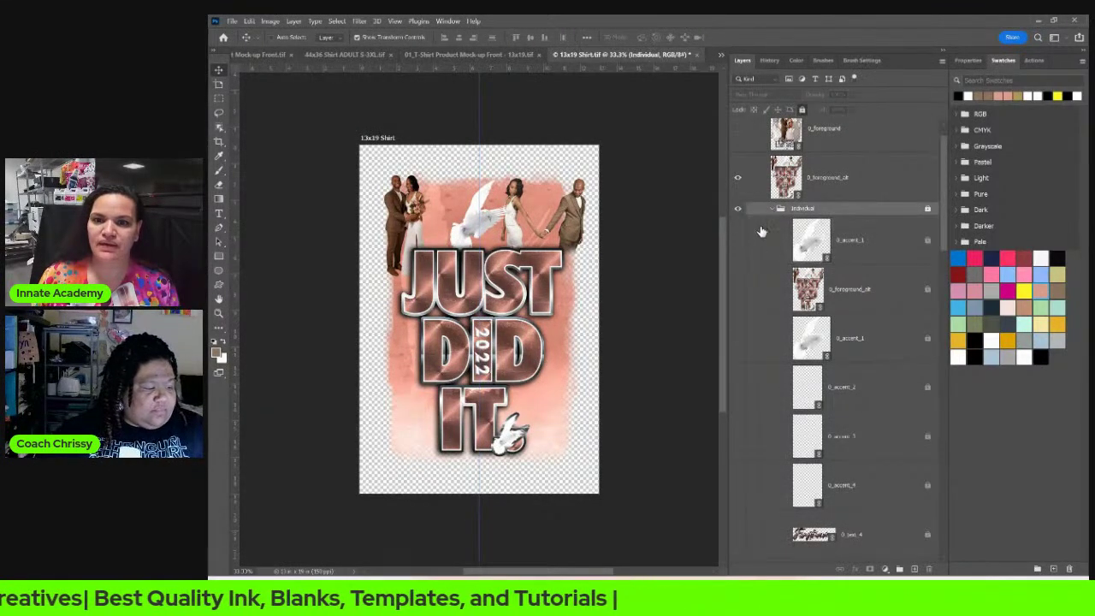
left_click(772, 209)
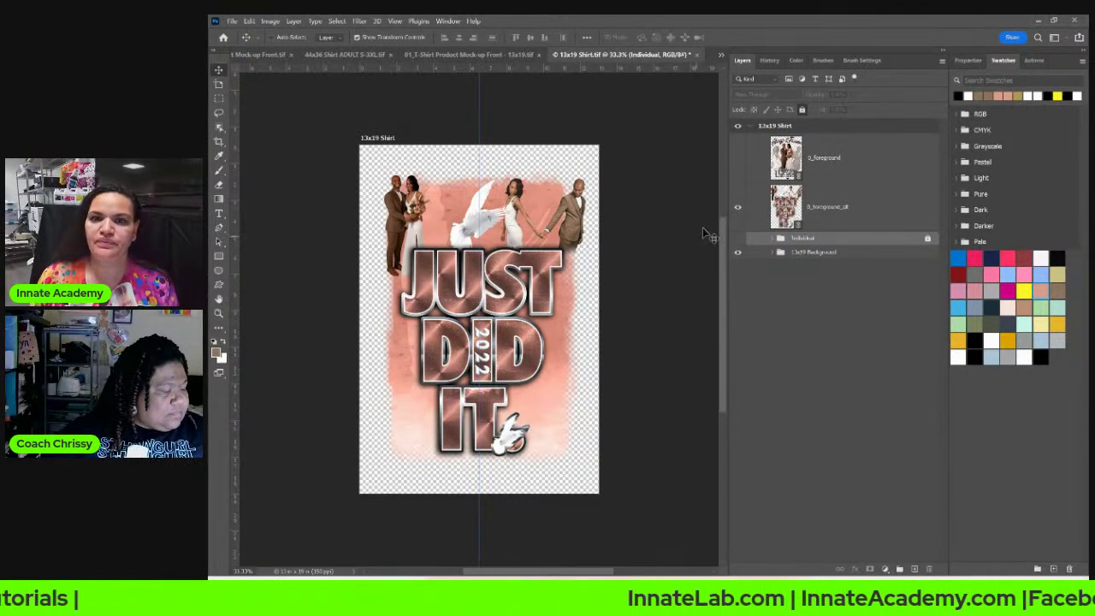
left_click(737, 239)
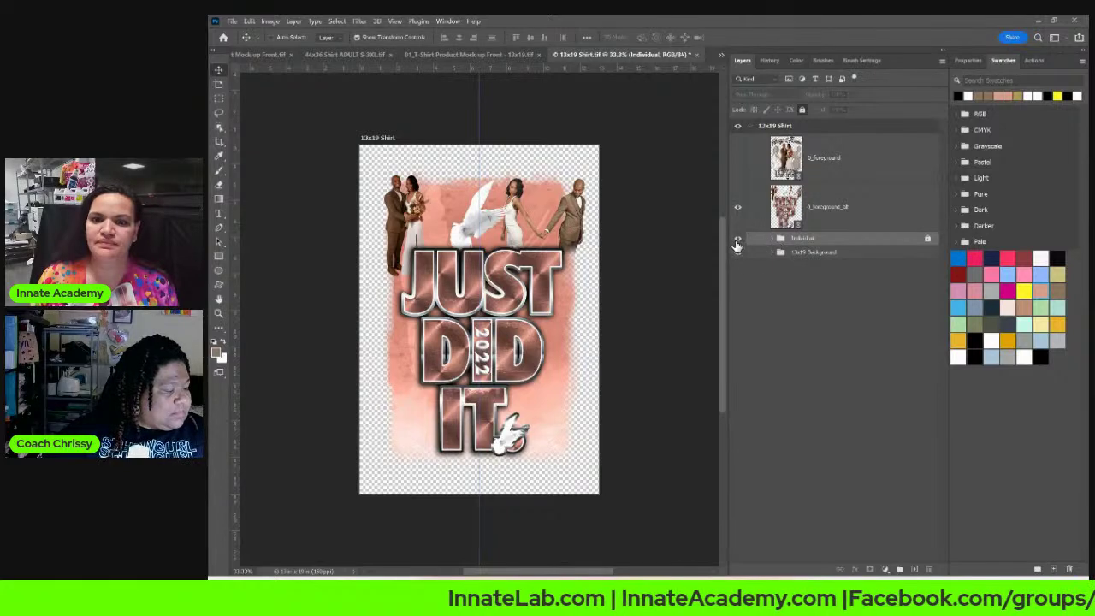
left_click(737, 238)
left_click(737, 252)
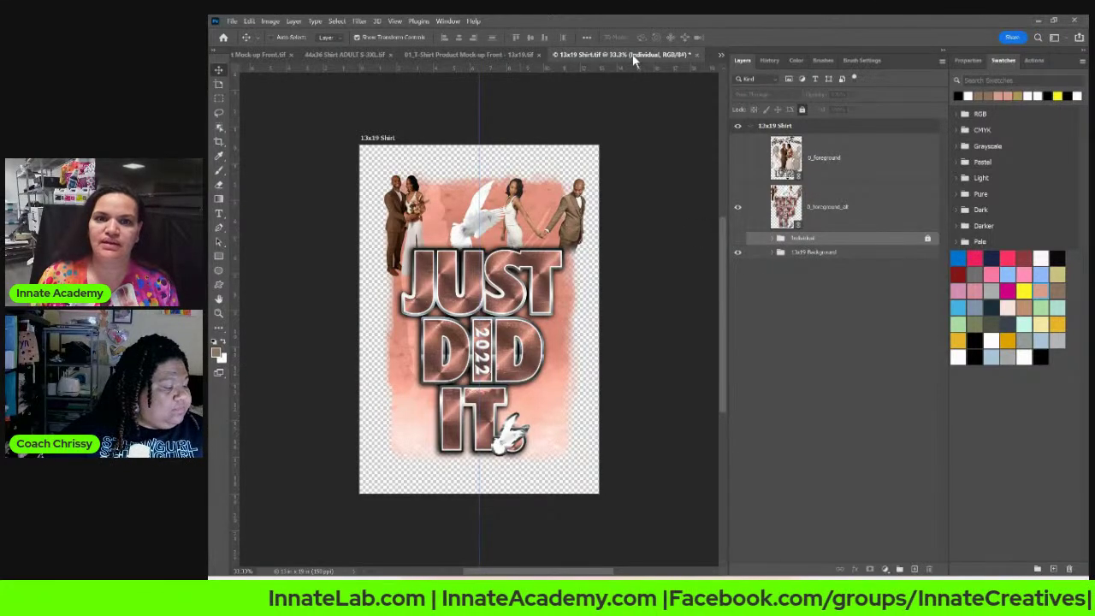
Step: Save and close the 13x19 Shirt file and the 13x19 front T-shirt mock-up
left_click(697, 54)
left_click(631, 237)
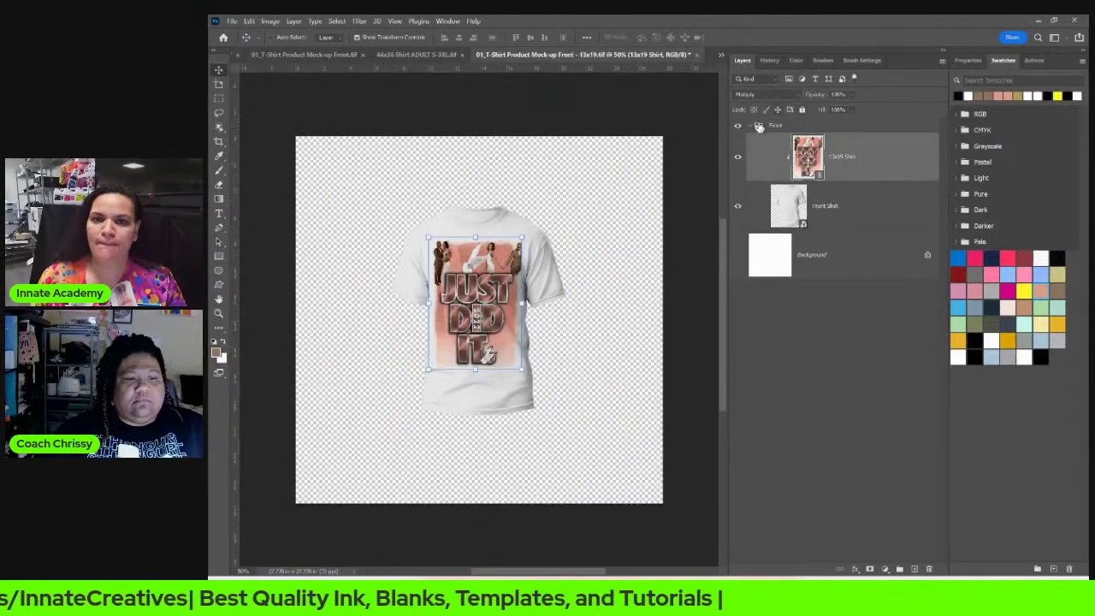
left_click(697, 54)
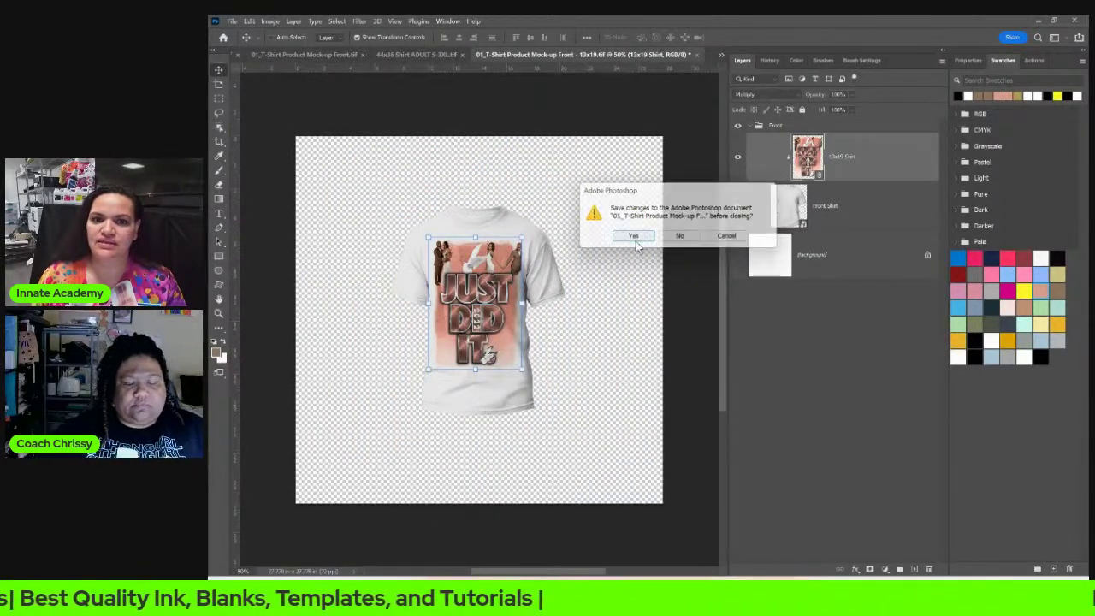
left_click(634, 236)
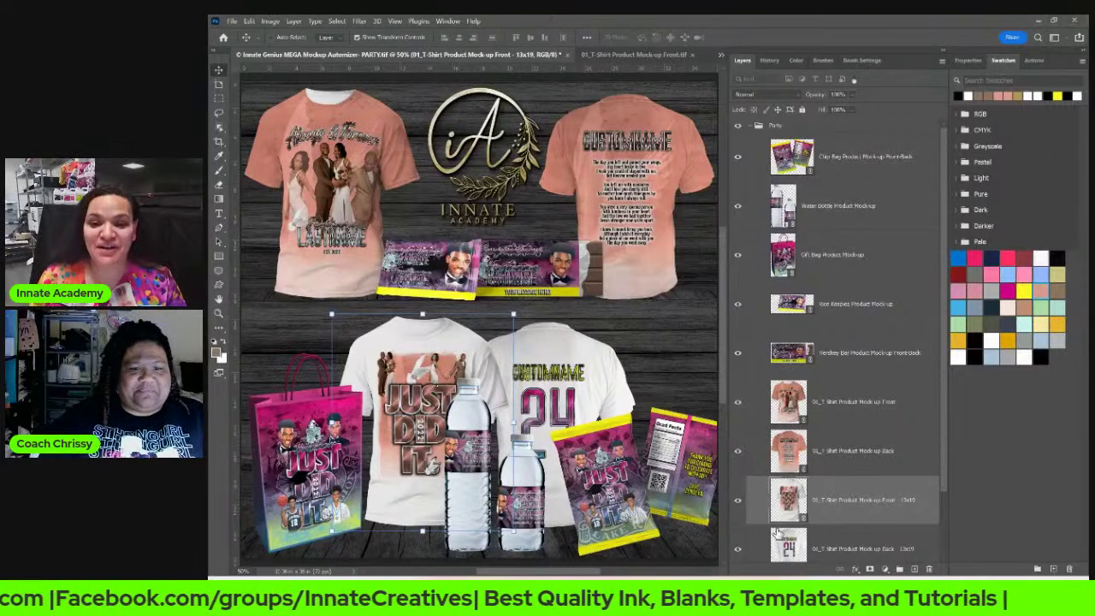
Step: Open the 13x19 back T-shirt mock-up from the party scene, and open its linked 13x19 Shirt - Back artwork
right_click(558, 407)
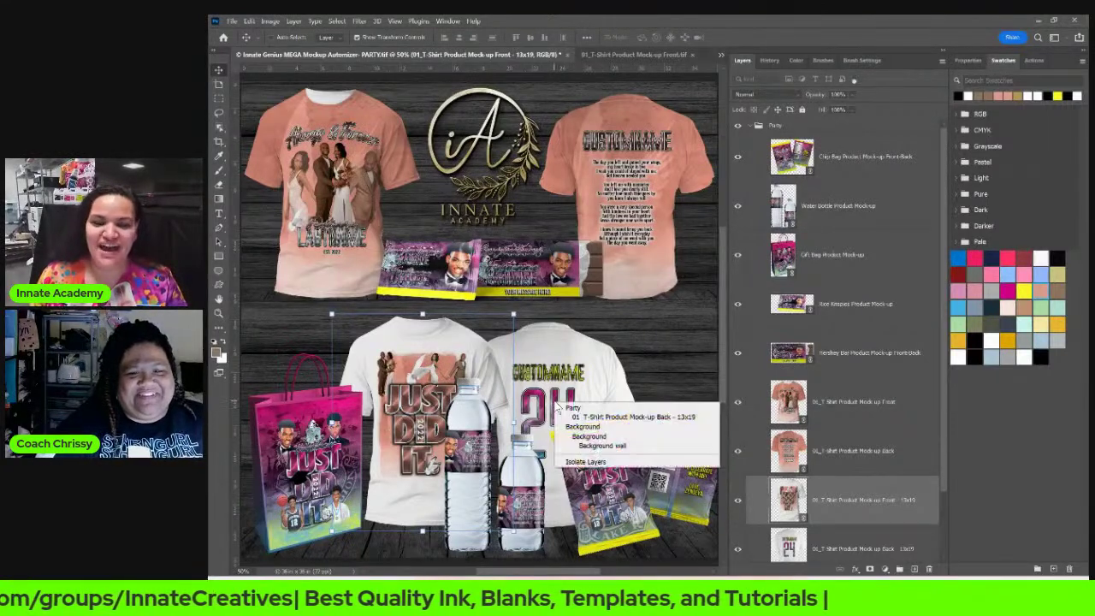
left_click(599, 416)
scroll(789, 503, "down", 1)
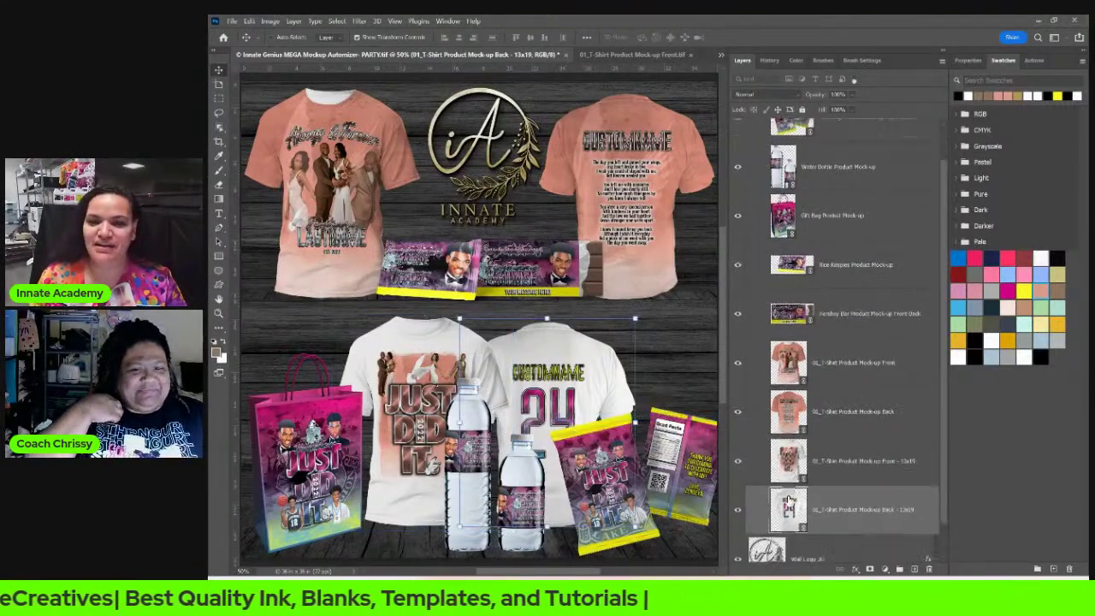
scroll(787, 496, "down", 1)
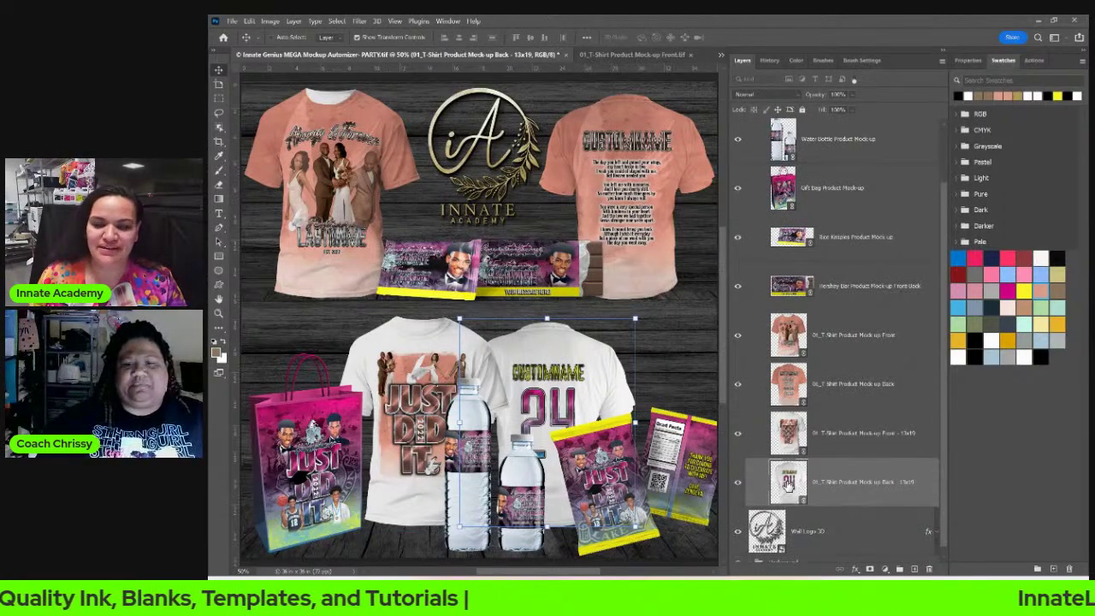
double_click(789, 483)
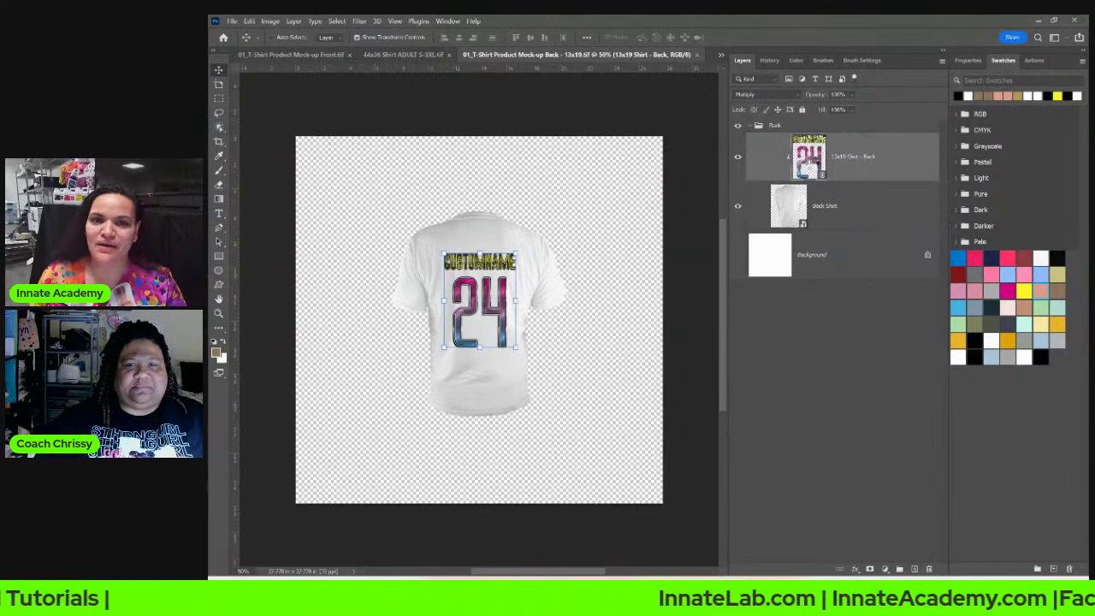
double_click(809, 158)
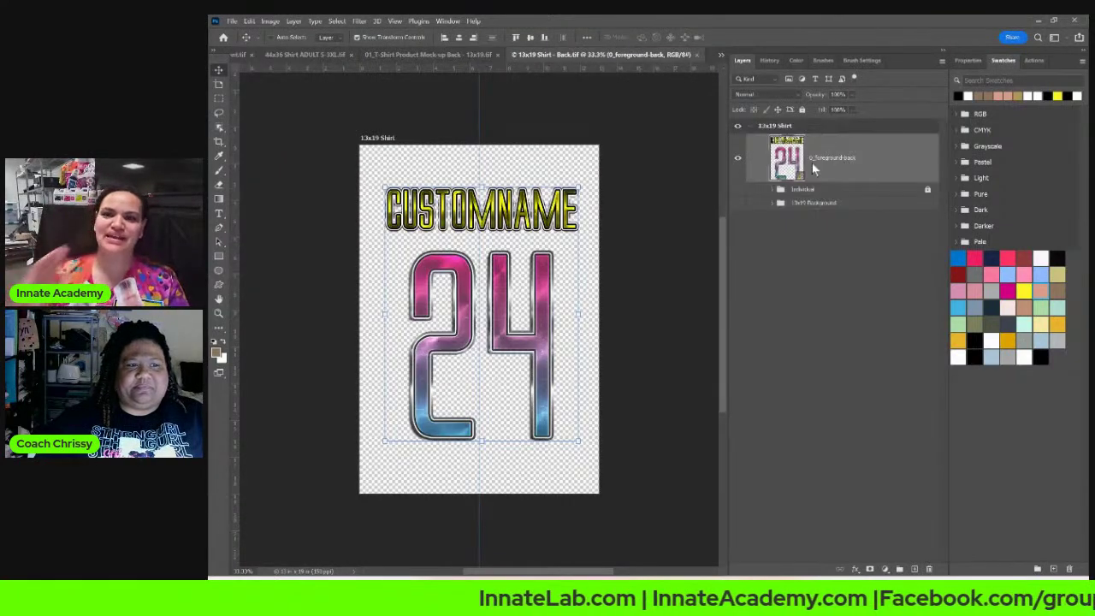
Step: Update all modified content in 13x19 Shirt - Back, save it, and close it
right_click(834, 171)
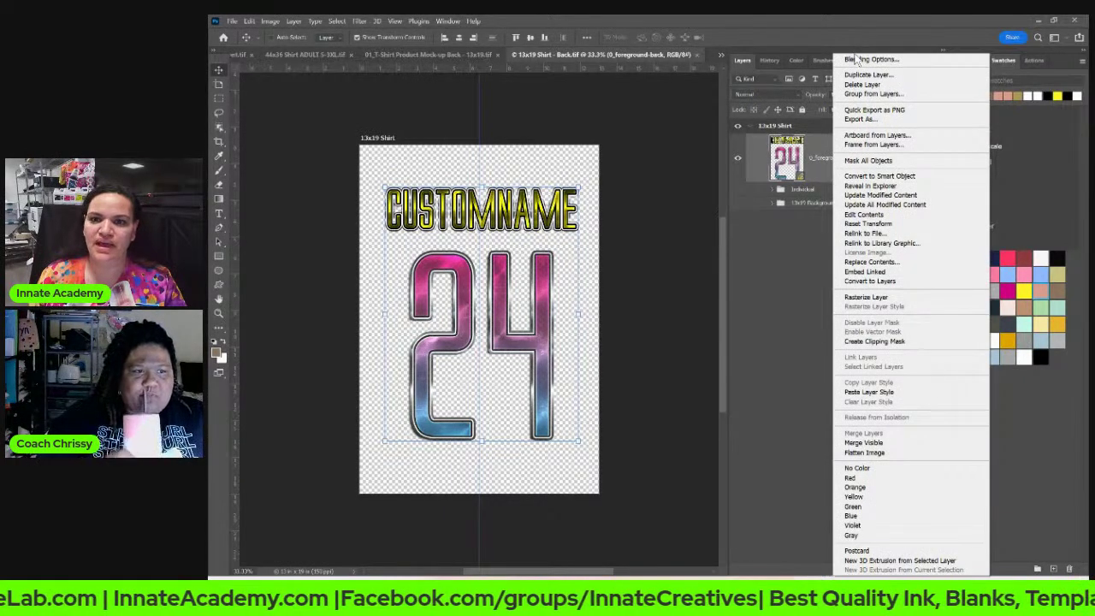
left_click(880, 205)
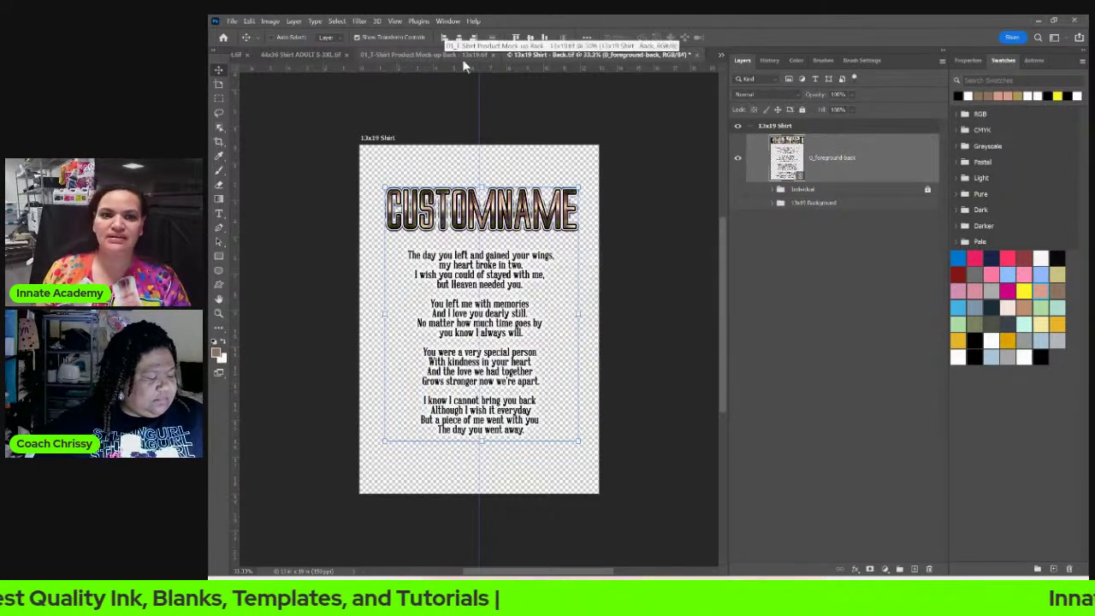
left_click(698, 55)
left_click(642, 237)
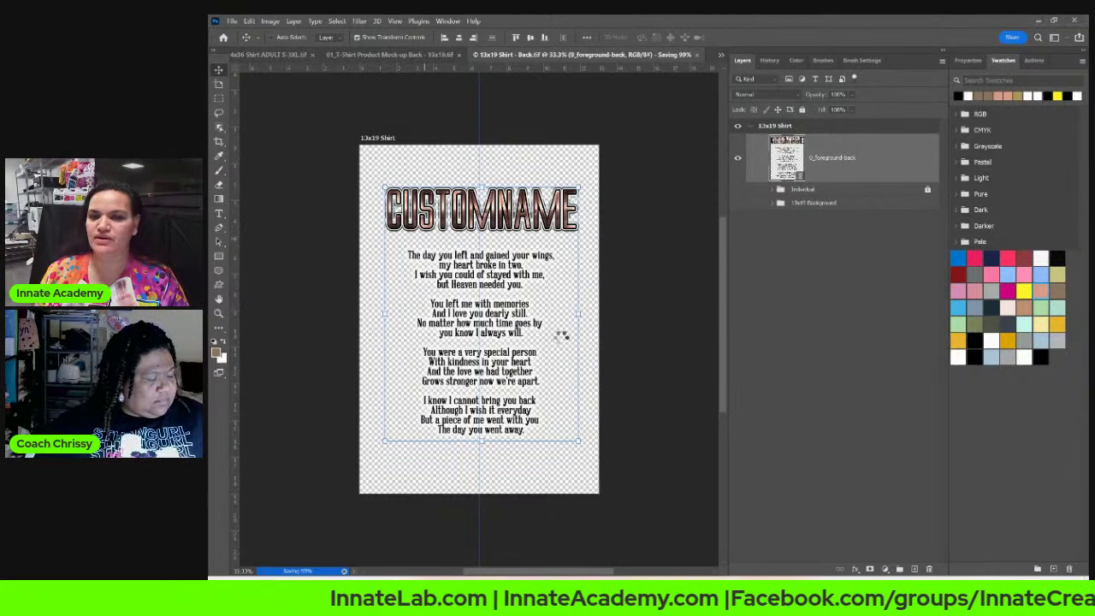
key("ctrl+w")
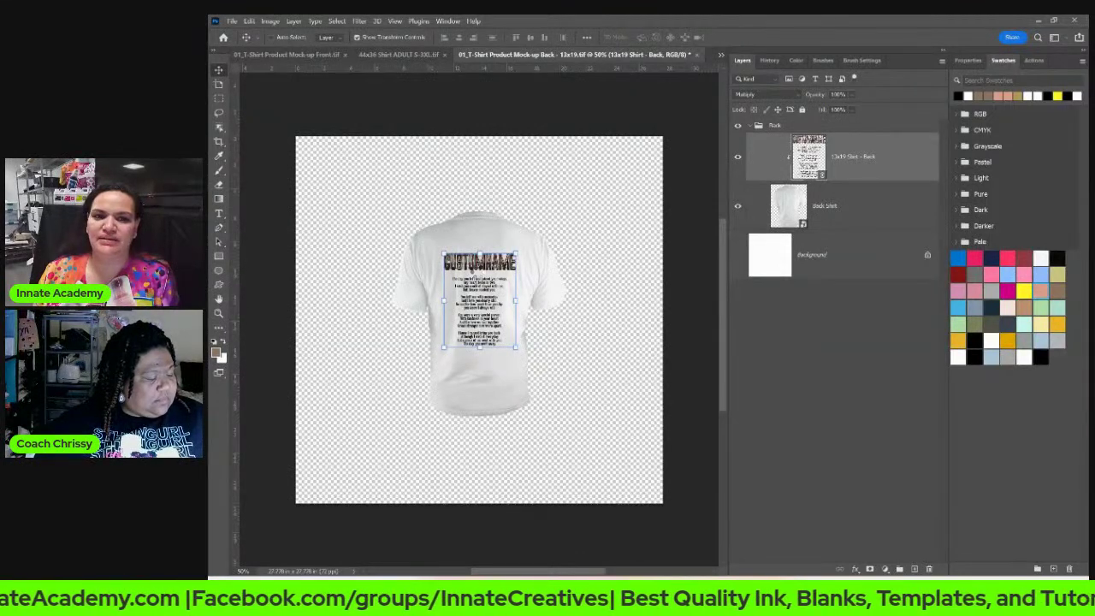
Step: Reopen the 13x19 Shirt - Back artwork from the mock-up, show its 13x19 Background group, and save the file
double_click(479, 266)
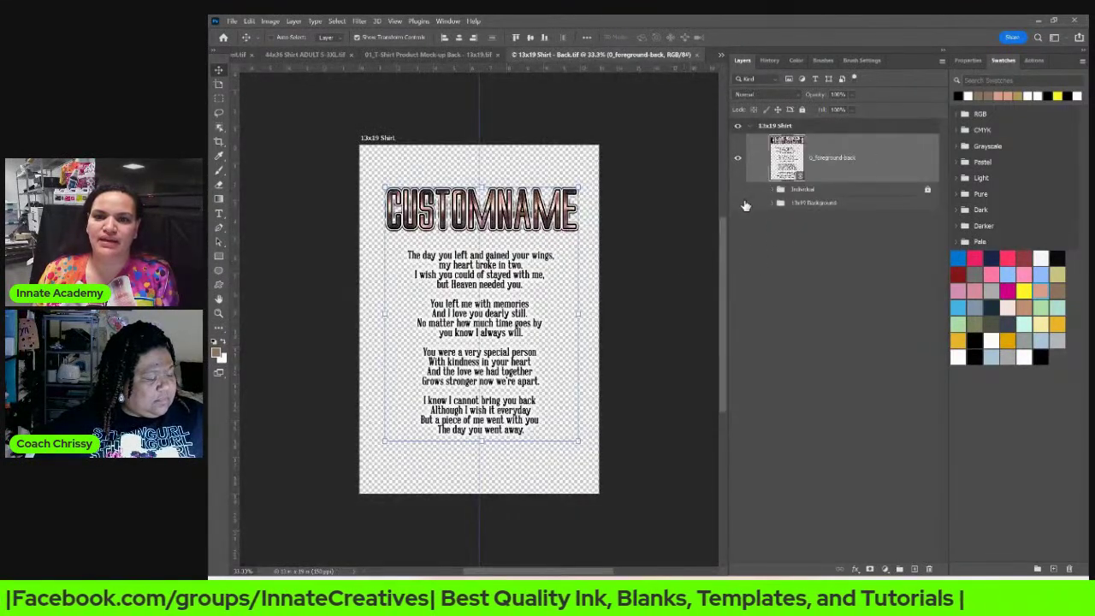
left_click(737, 203)
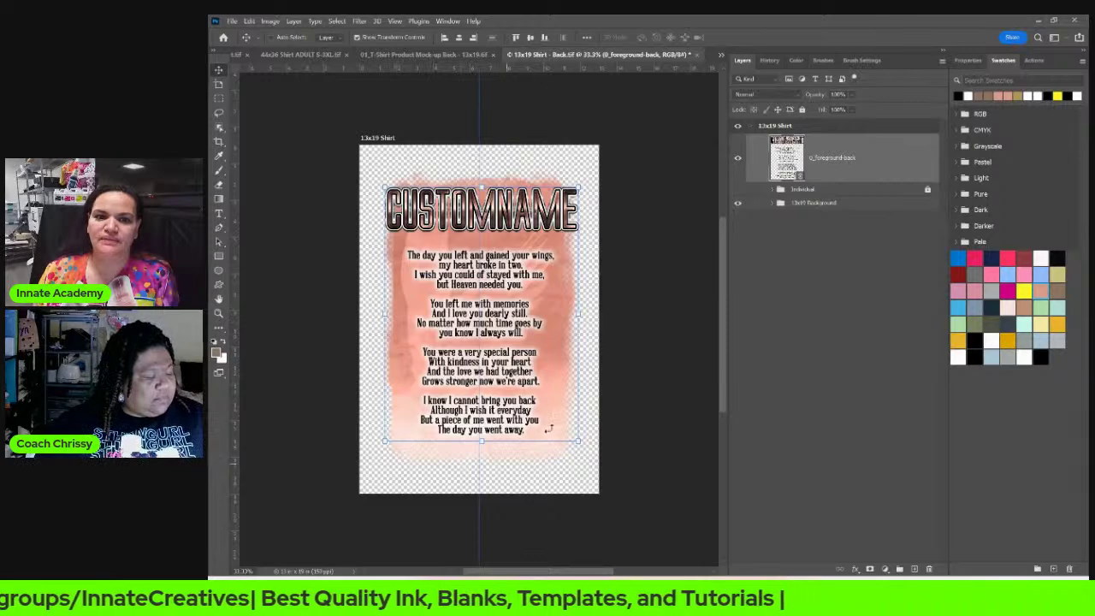
left_click(697, 55)
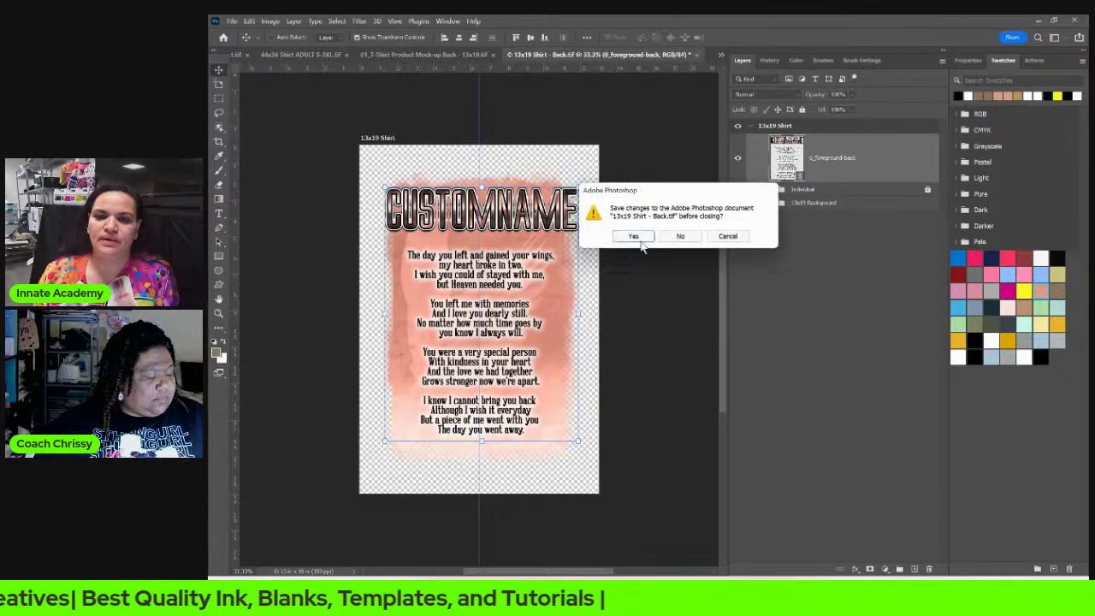
left_click(635, 244)
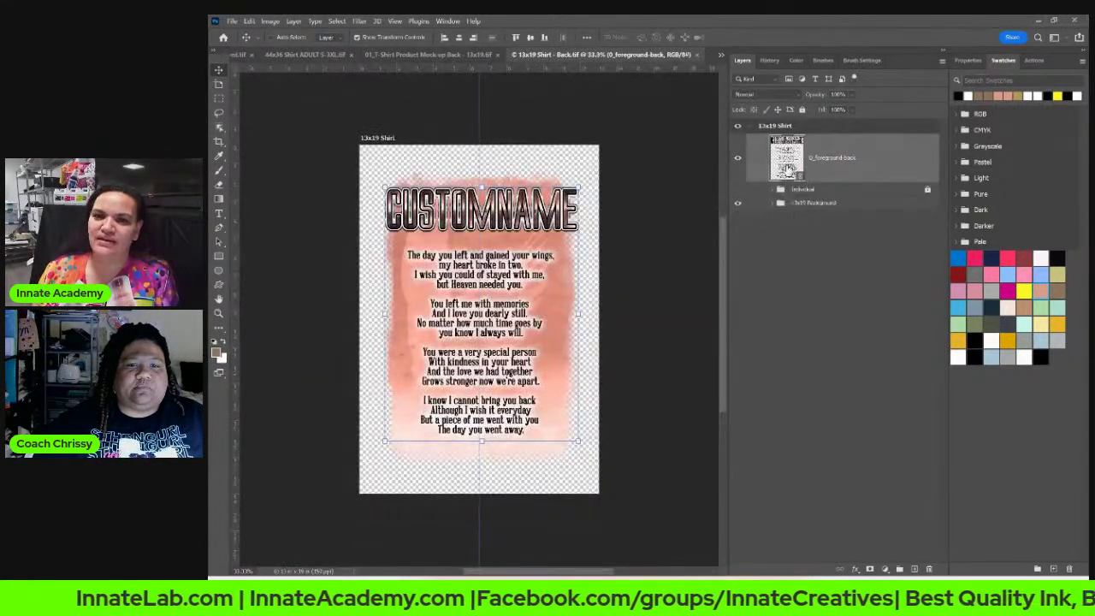
Step: Open the poem's linked text file within 0_foreground-back, show the hidden 24 number layer, and change its text to 22
double_click(787, 159)
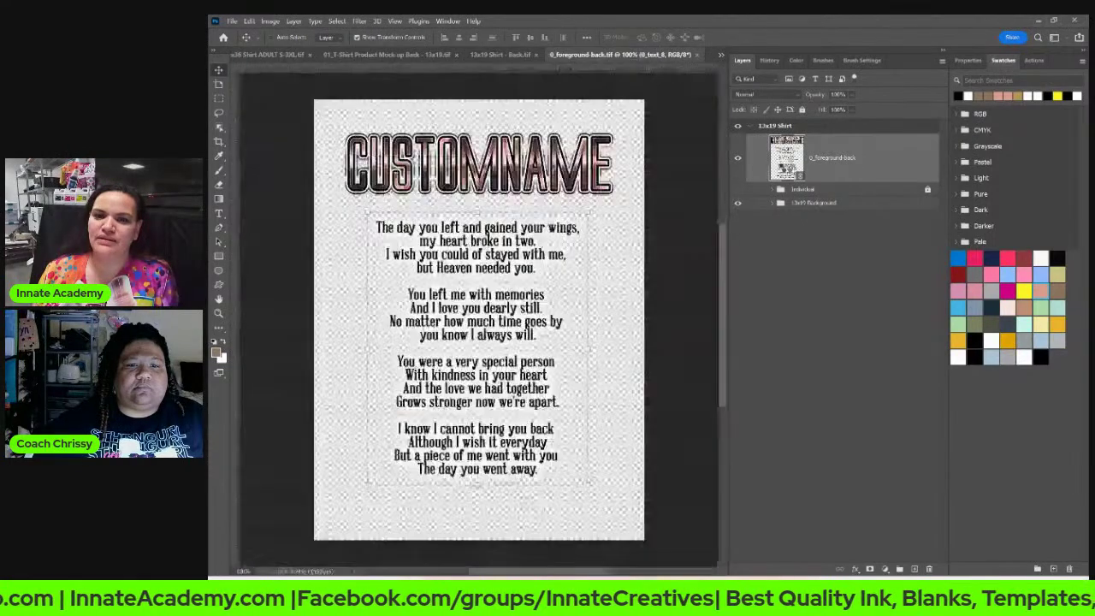
double_click(768, 390)
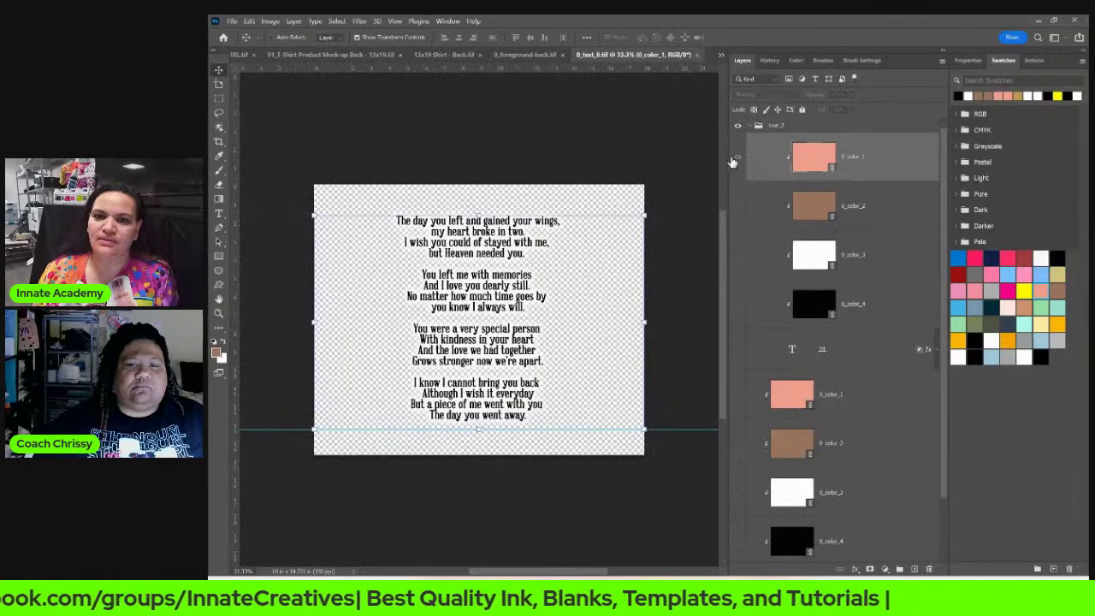
scroll(748, 257, "down", 2)
left_click(741, 284)
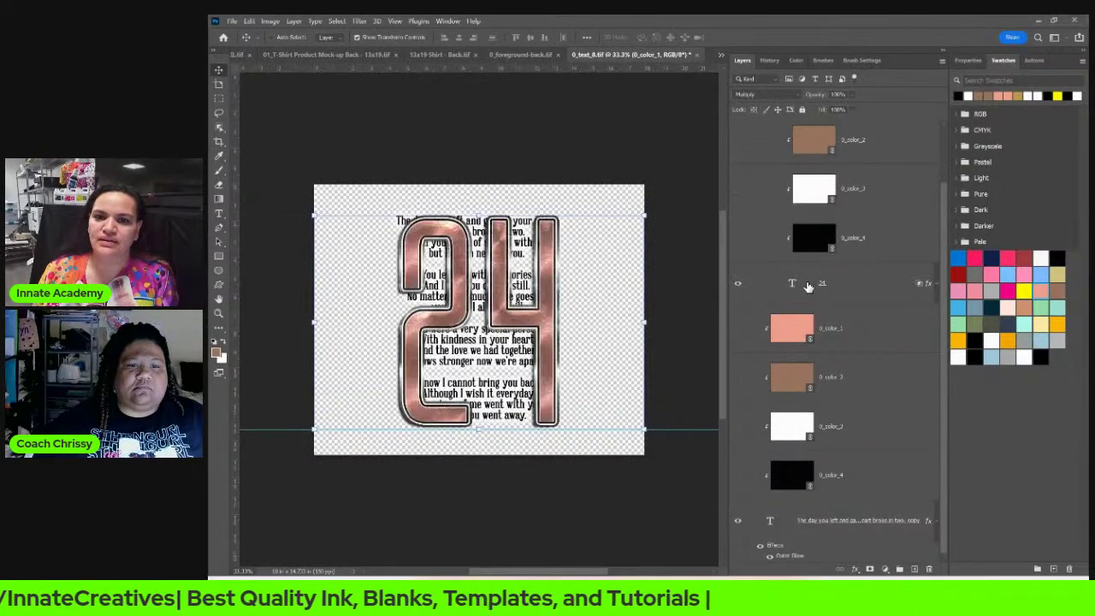
double_click(821, 283)
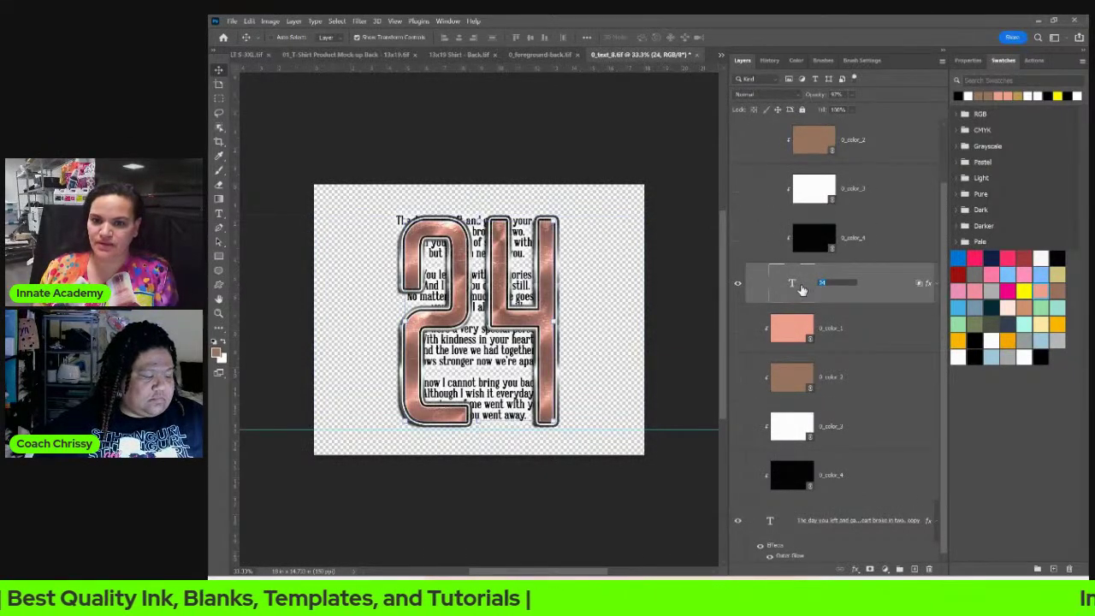
double_click(791, 284)
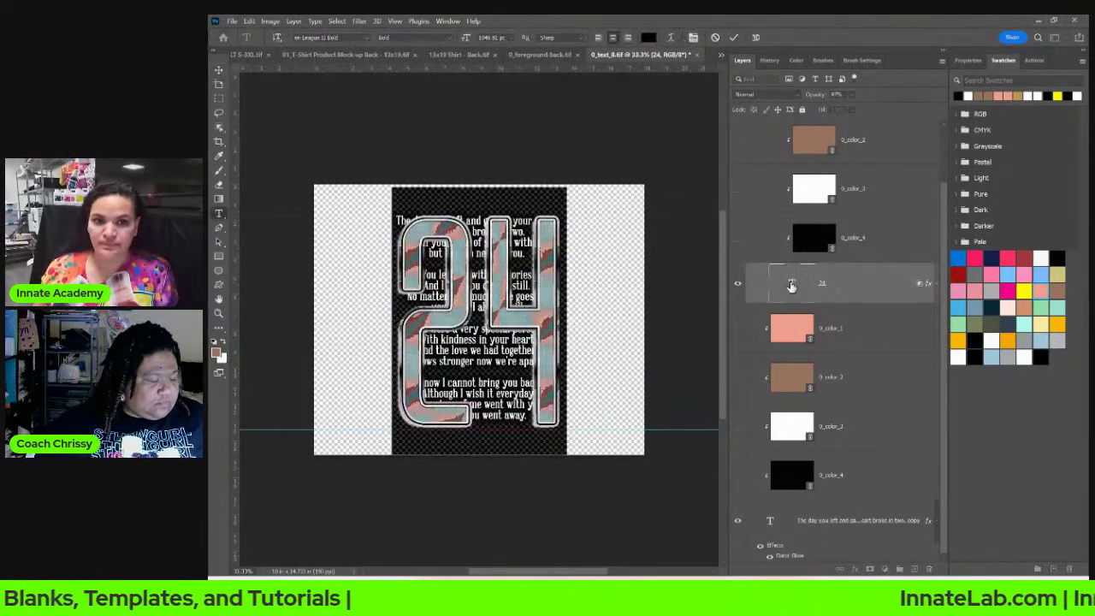
type("22")
key("ctrl+Return")
key("v")
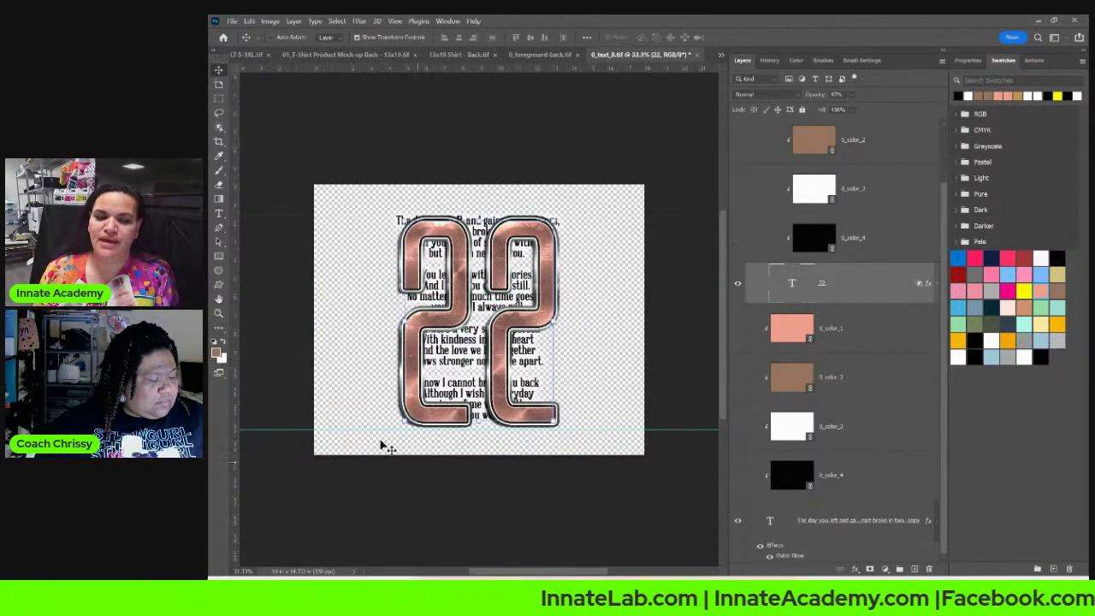
Step: Hide the poem text layer behind the number, and save and close the linked text file
left_click(840, 526)
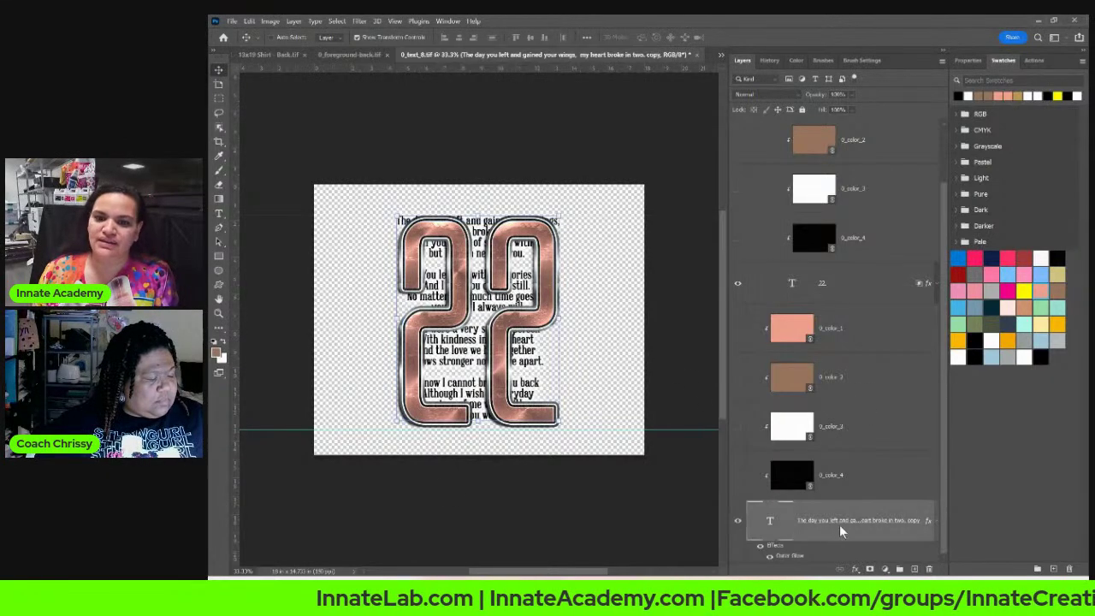
left_click(738, 522)
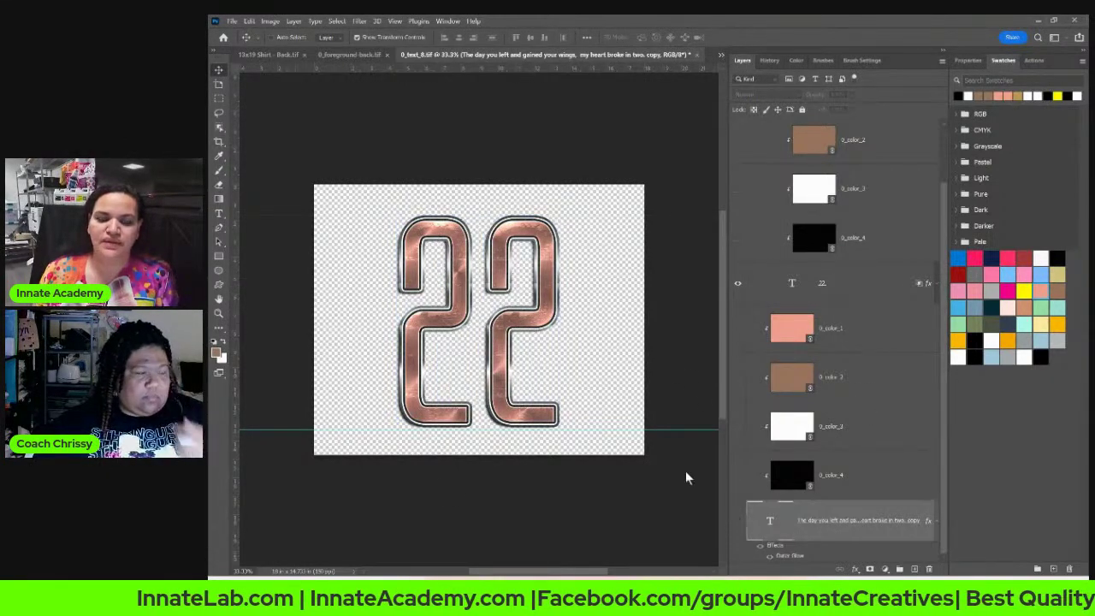
left_click(698, 54)
key("Escape")
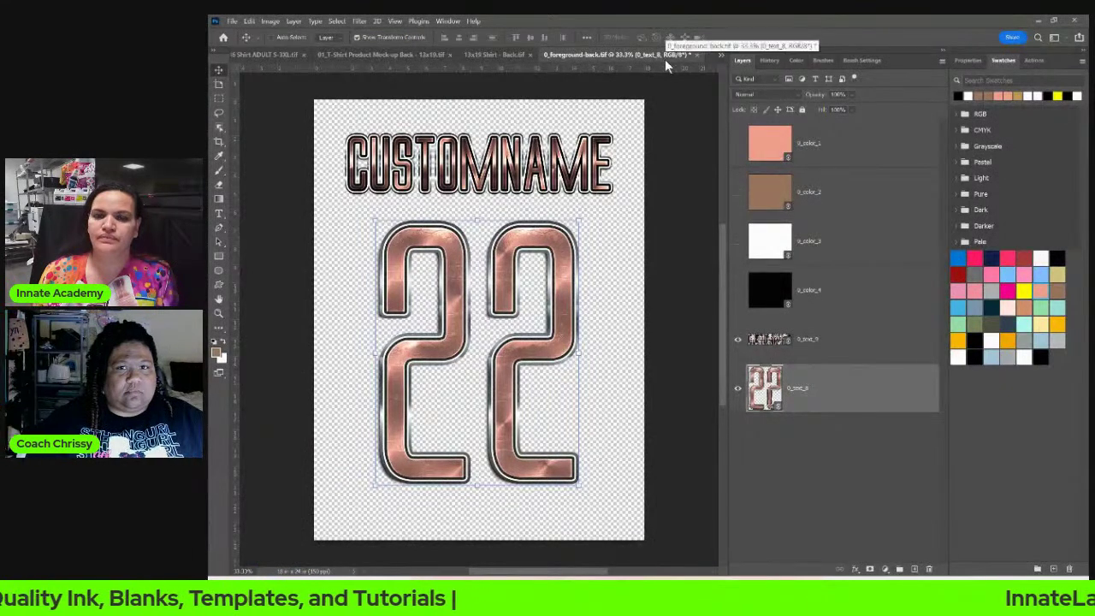
Step: Save the changes to 0_foreground-back.tif and close it
left_click(697, 53)
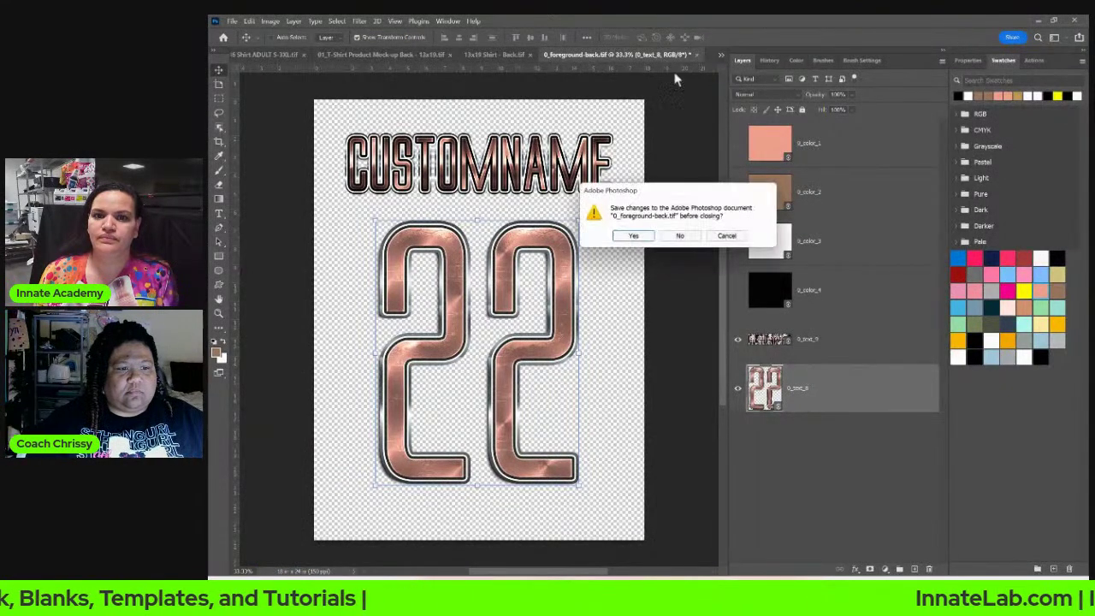
left_click(632, 236)
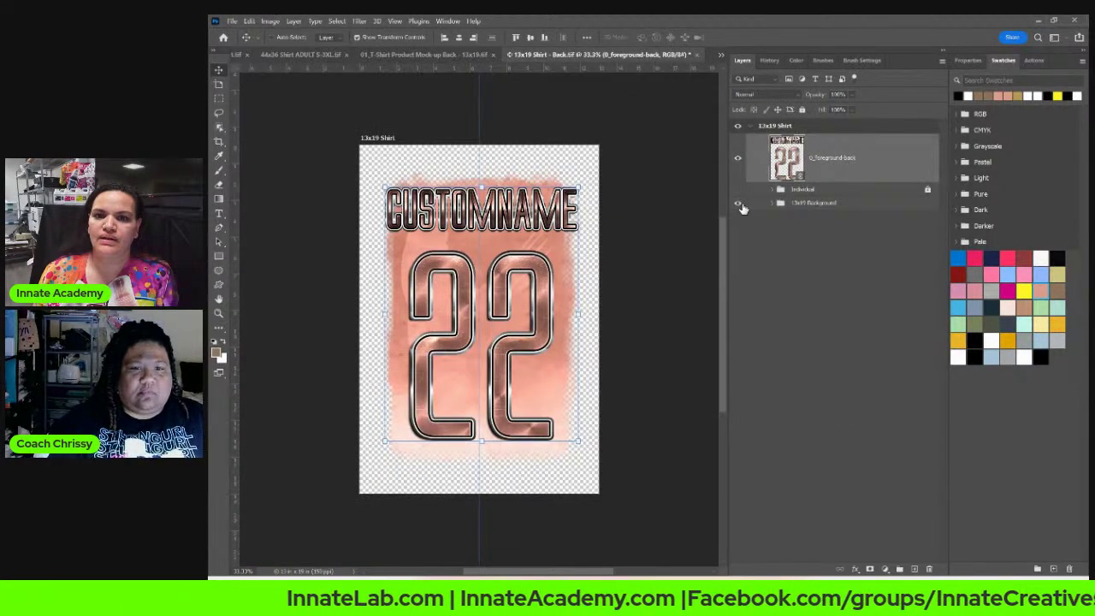
Step: Hide the 13x19 Background group in 13x19 Shirt - Back.tif, then save and close both that file and the T-shirt back mock-up
left_click(737, 206)
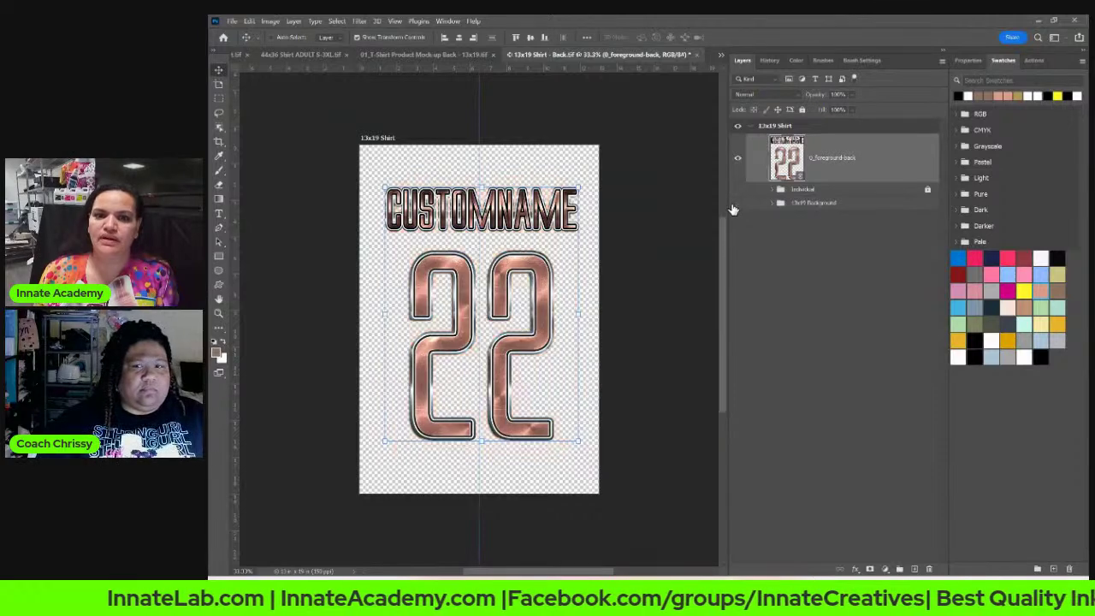
left_click(691, 55)
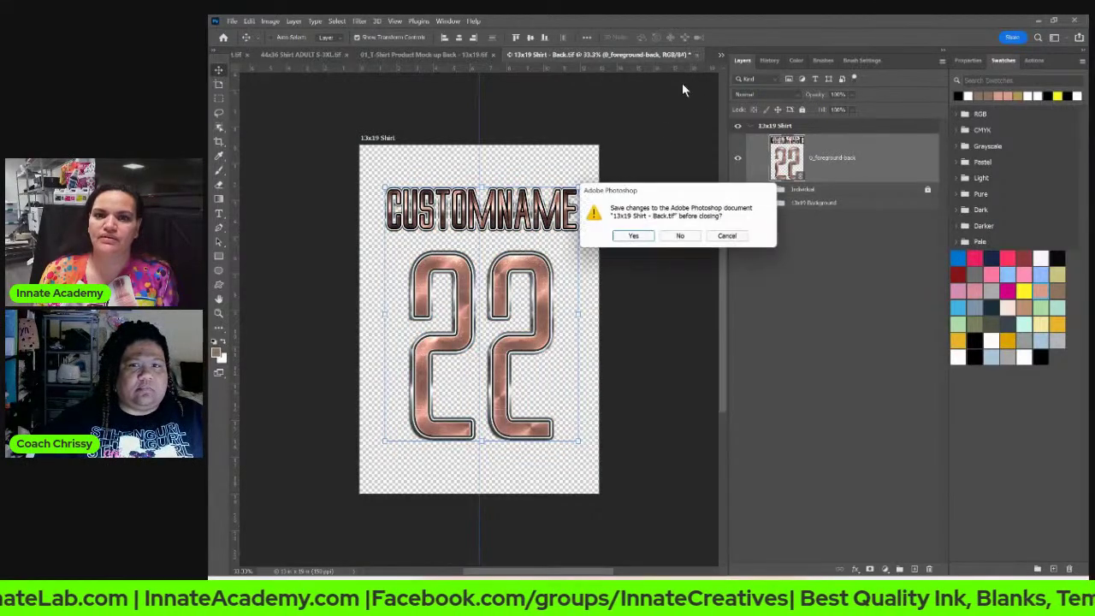
left_click(637, 236)
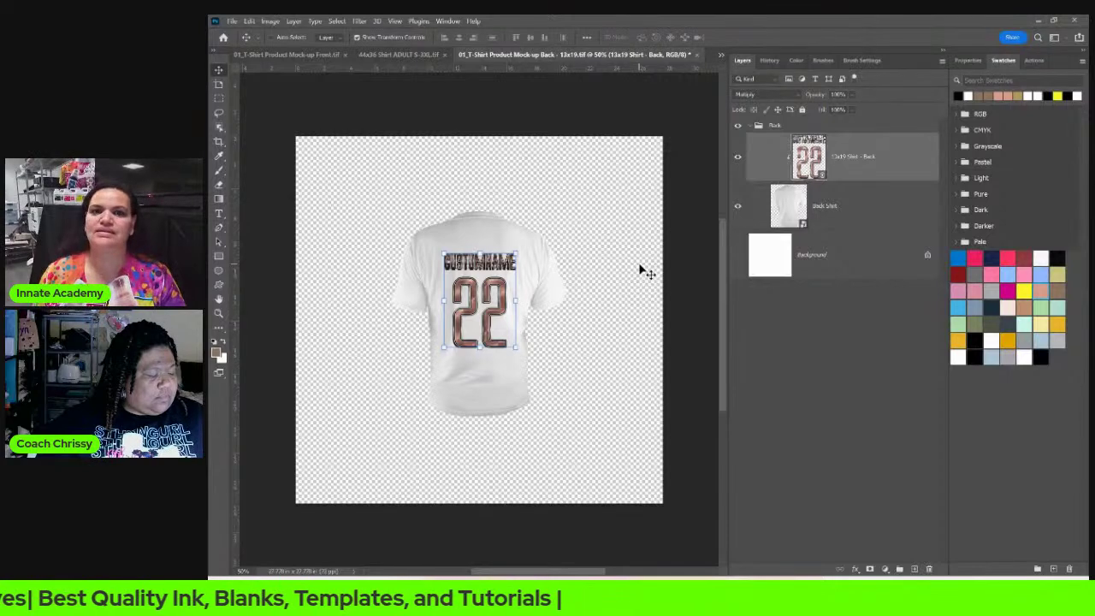
left_click(697, 55)
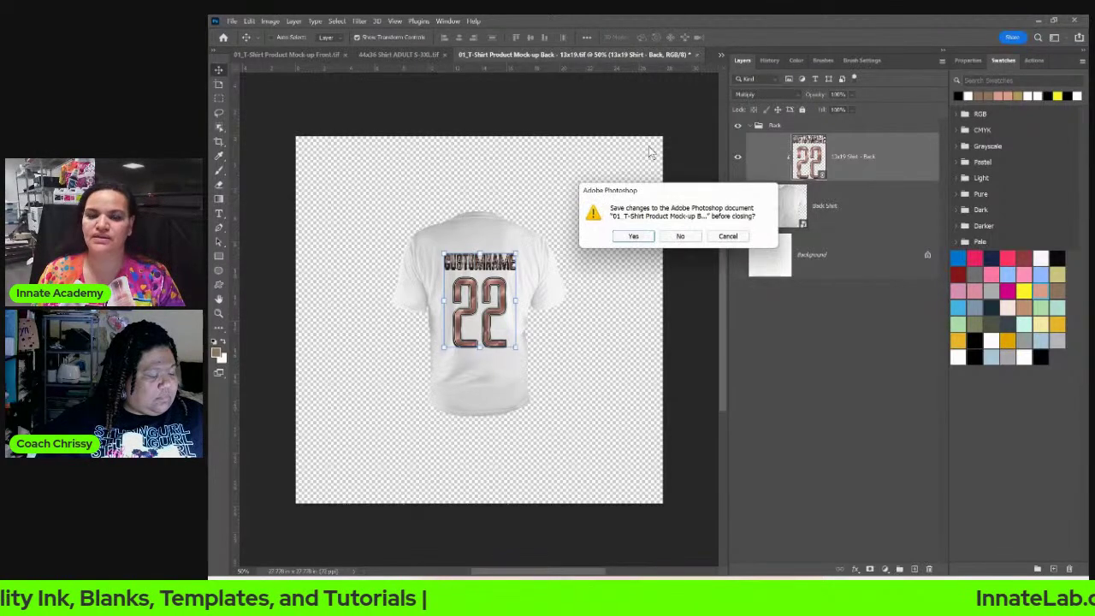
left_click(632, 237)
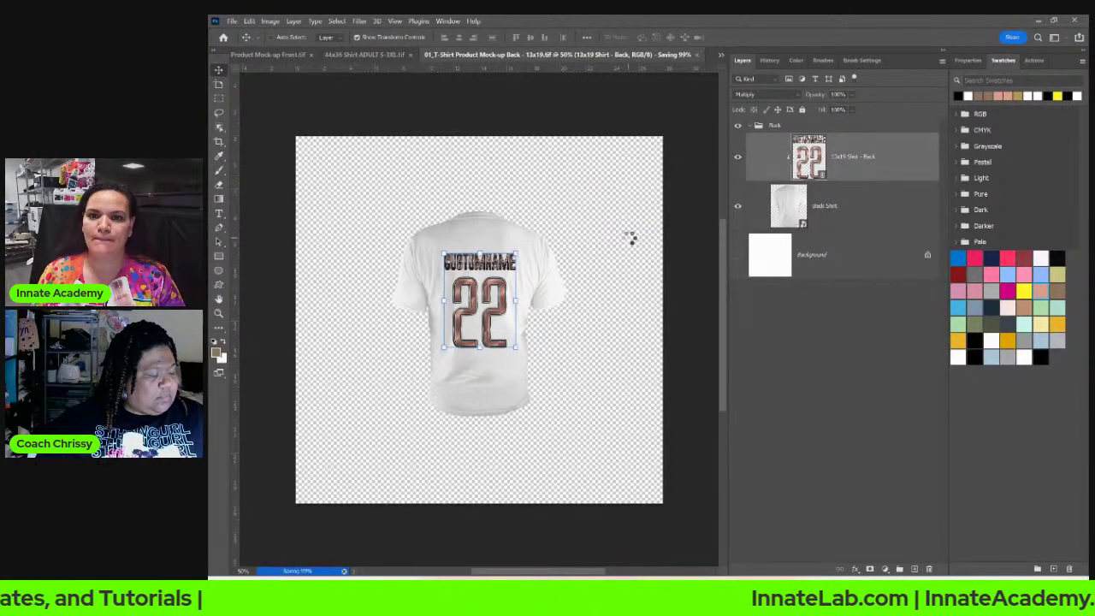
Step: Open the contents of the Chip Bag Product Mock-up Front-Back smart object and update all of its modified content
scroll(630, 244, "down", 4)
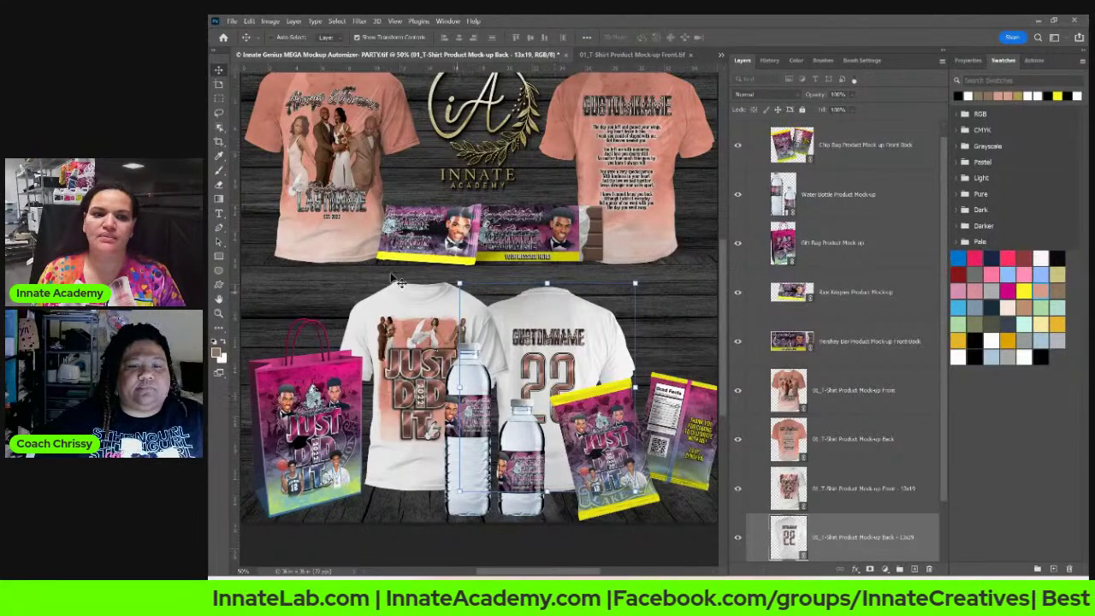
right_click(594, 437)
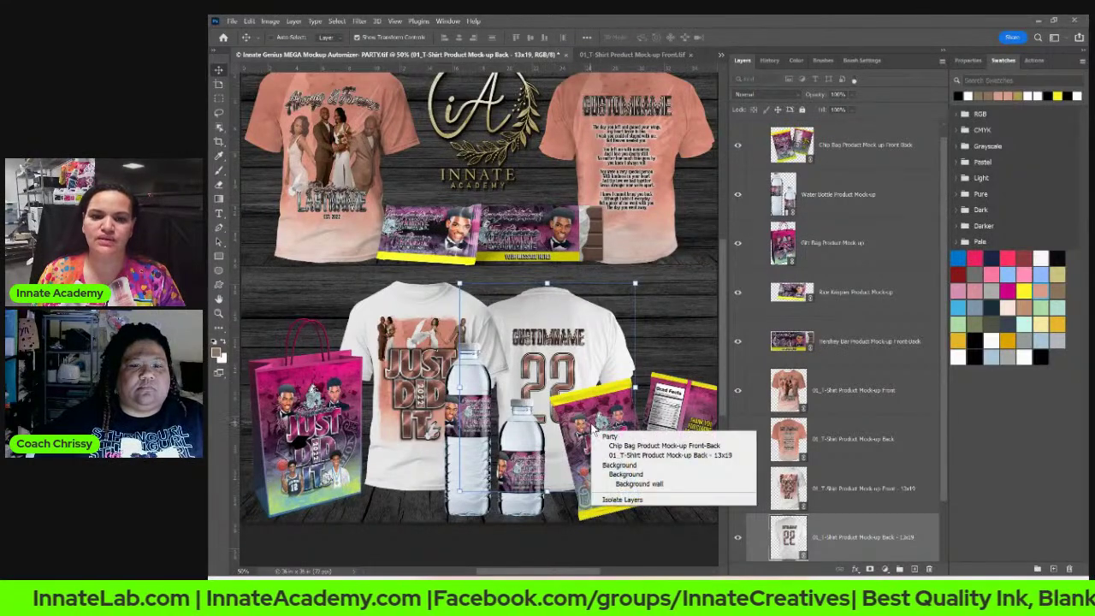
left_click(615, 444)
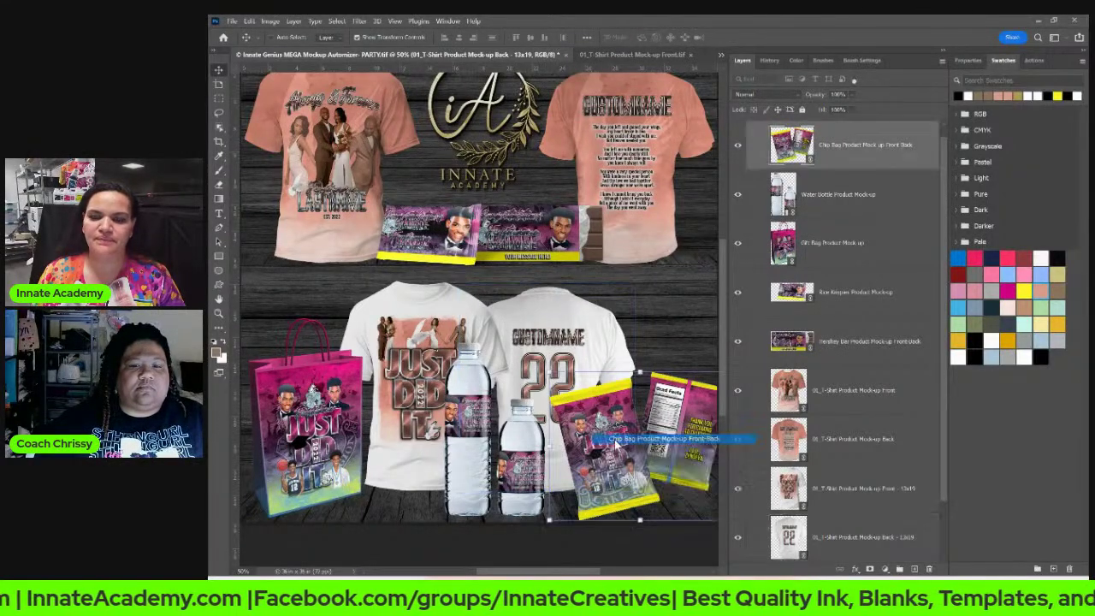
double_click(783, 148)
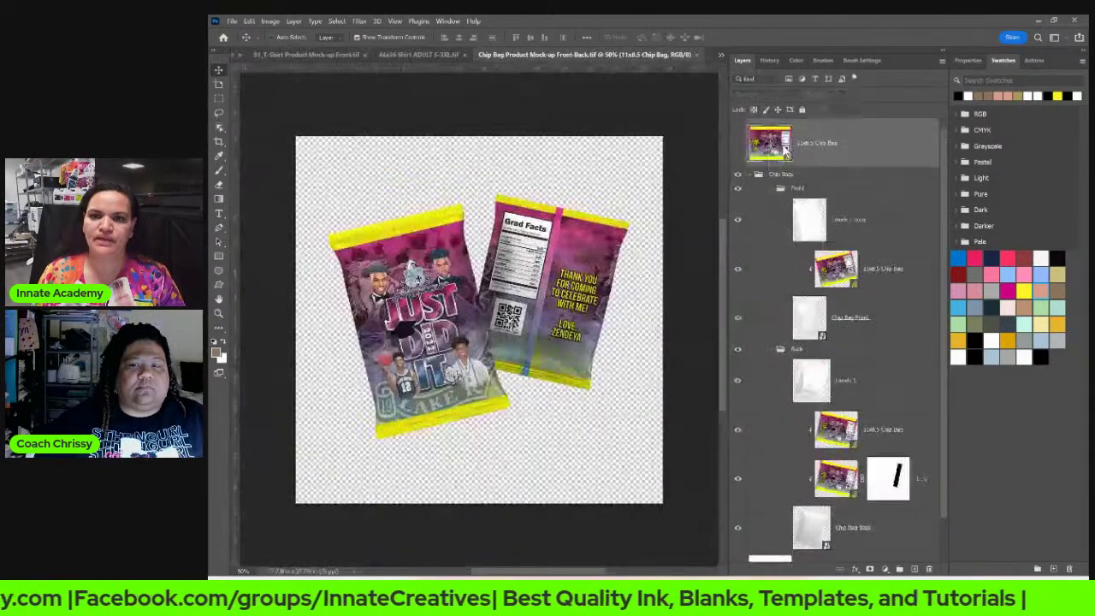
right_click(840, 153)
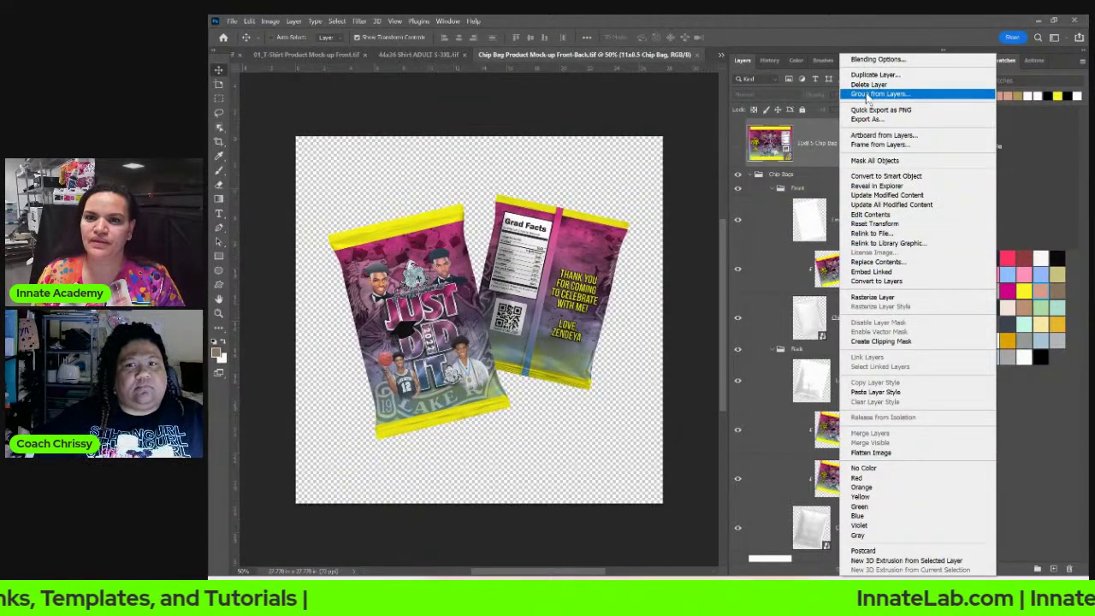
left_click(890, 204)
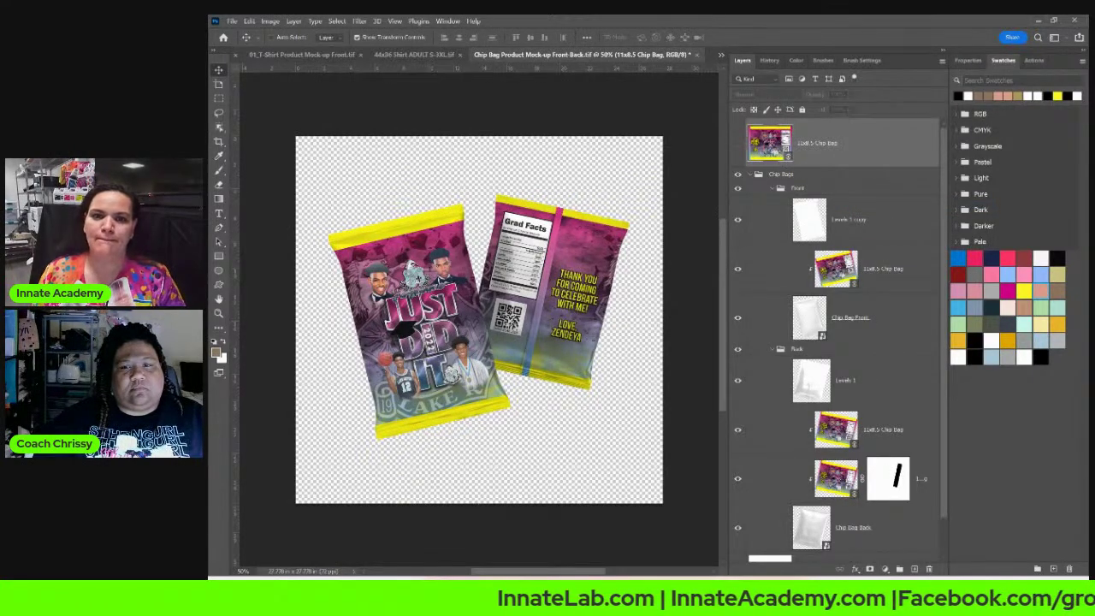
Step: Open the 11x8.5 Chip Bag smart object and update all modified content in its layout
double_click(780, 143)
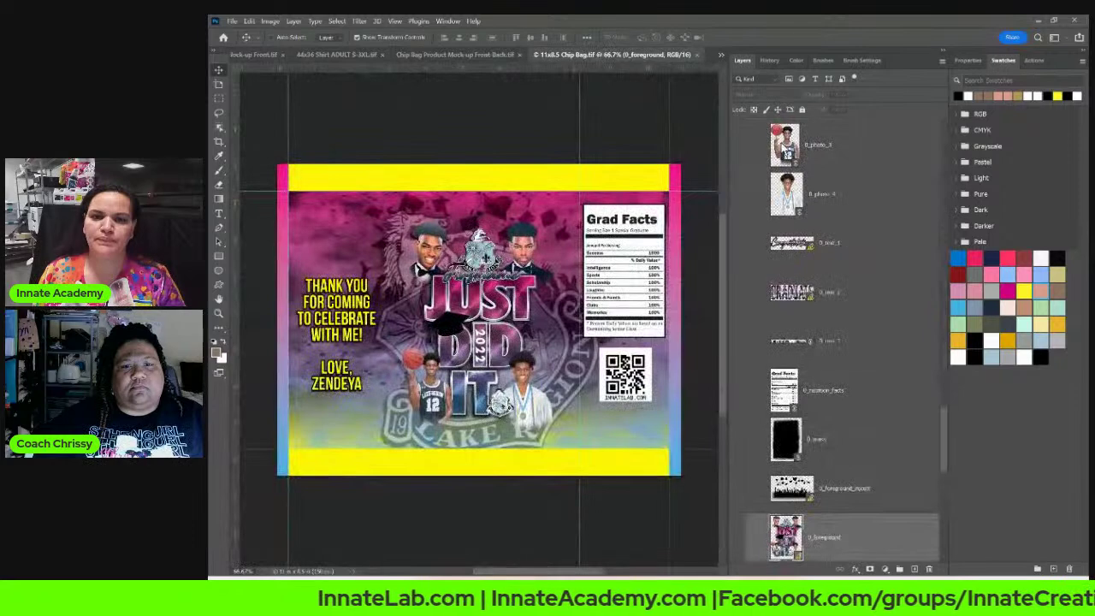
right_click(846, 248)
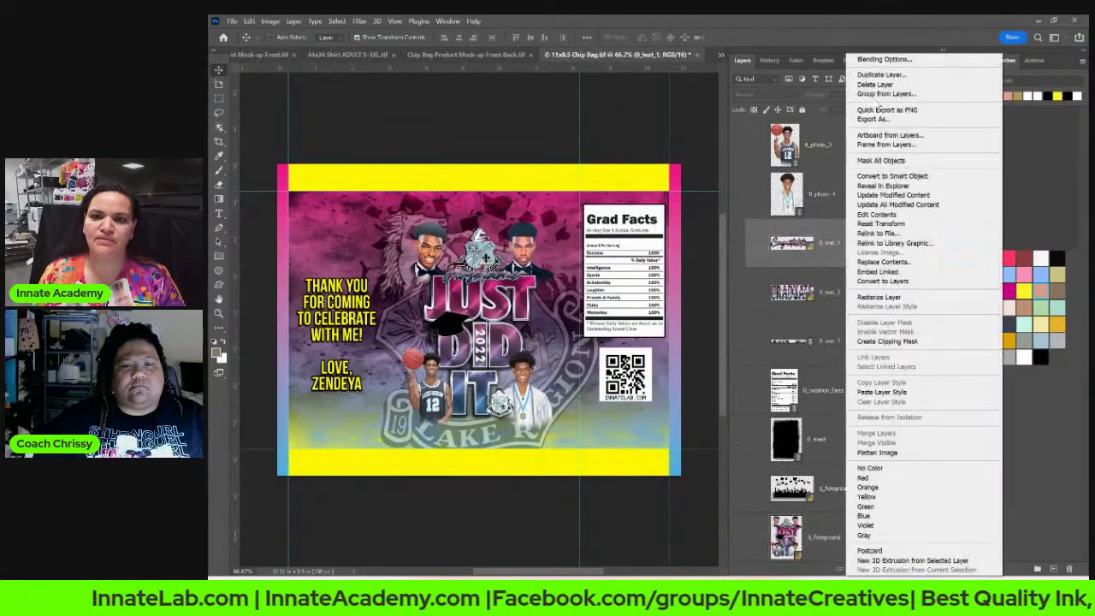
left_click(911, 206)
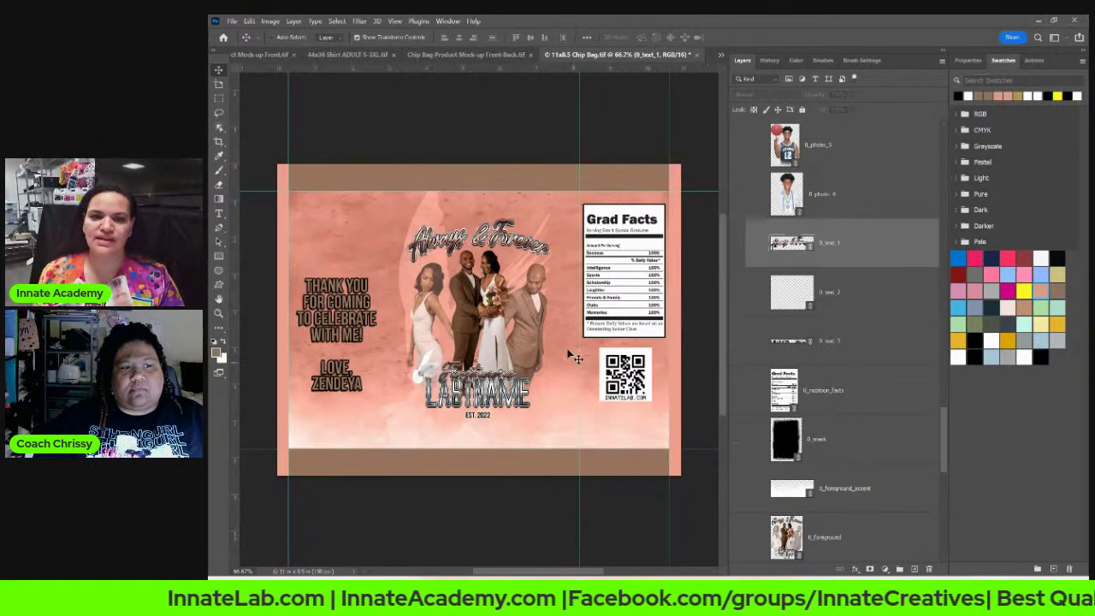
Step: Open the 0_nutrition_facts smart object, preview its BDAY Facts and Jesus Facts versions, and close it without saving
right_click(628, 225)
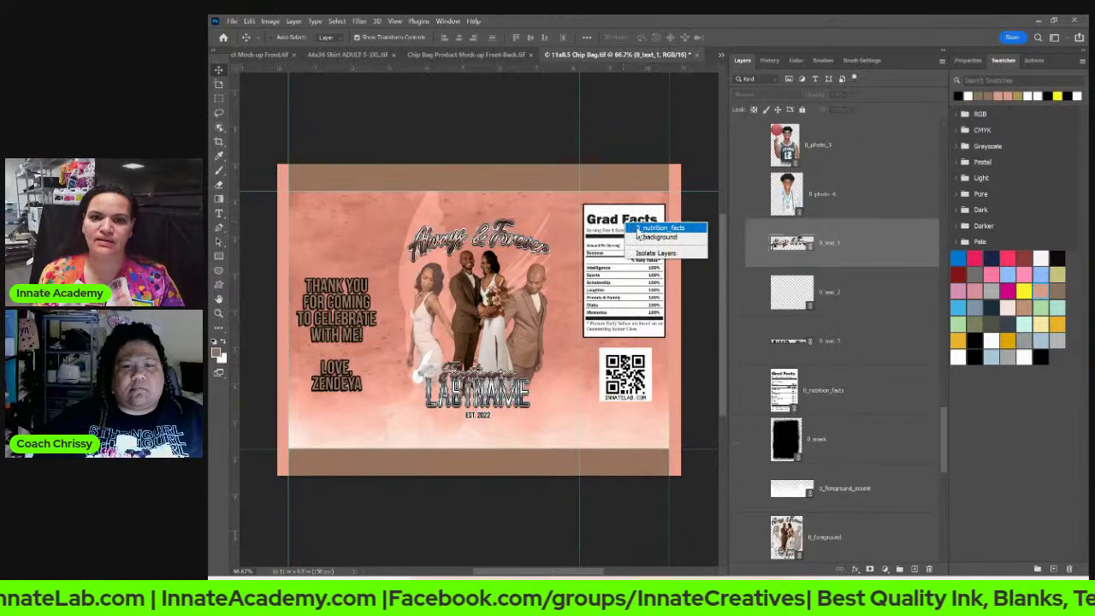
left_click(640, 229)
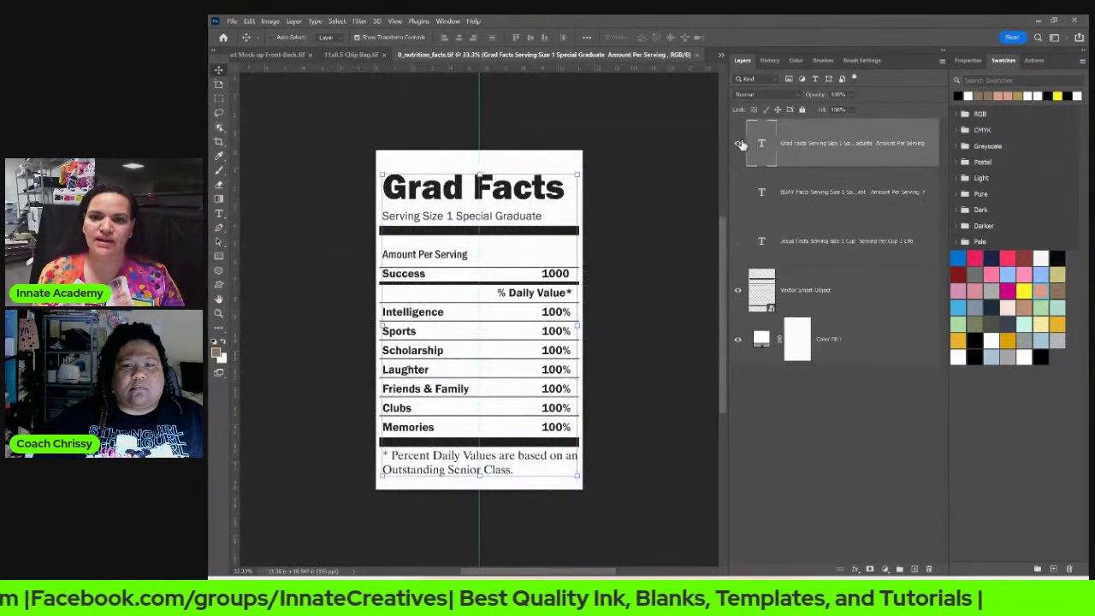
left_click(738, 148)
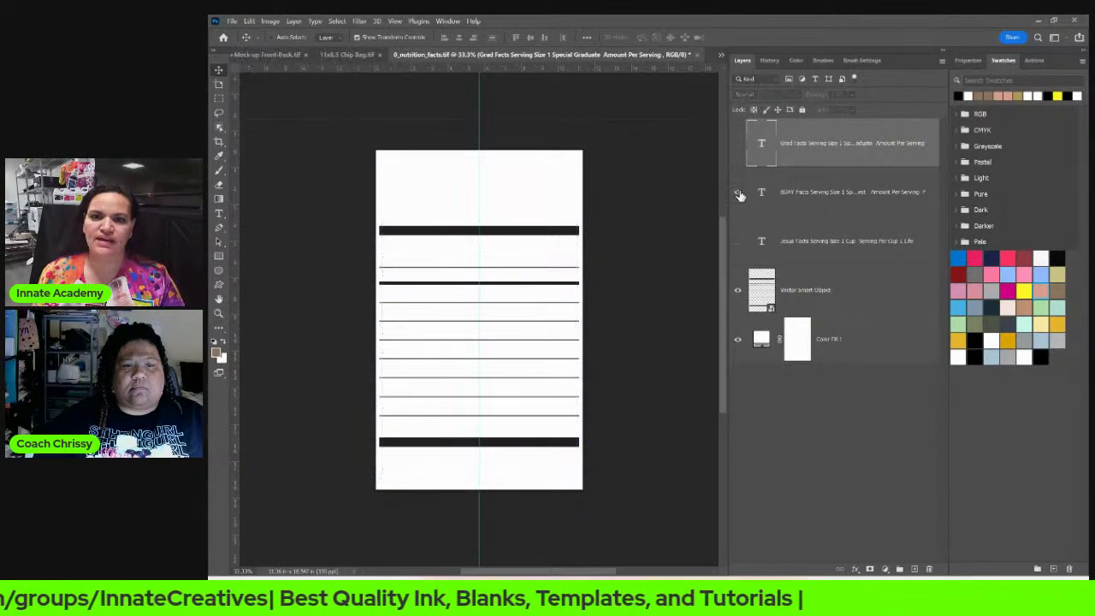
left_click(737, 193)
left_click(737, 192)
left_click(738, 240)
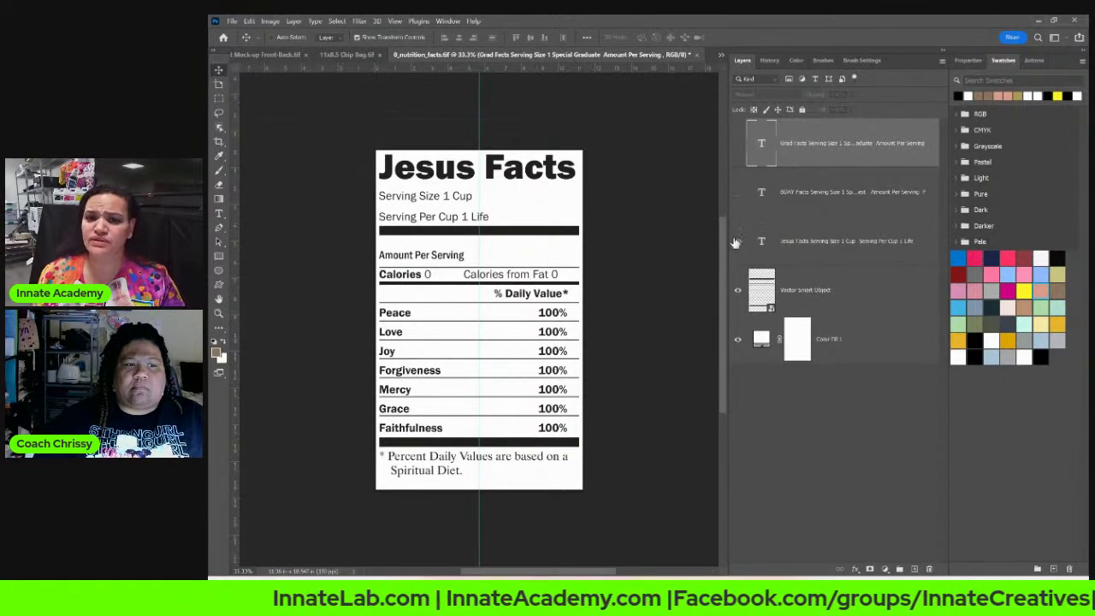
left_click(737, 194)
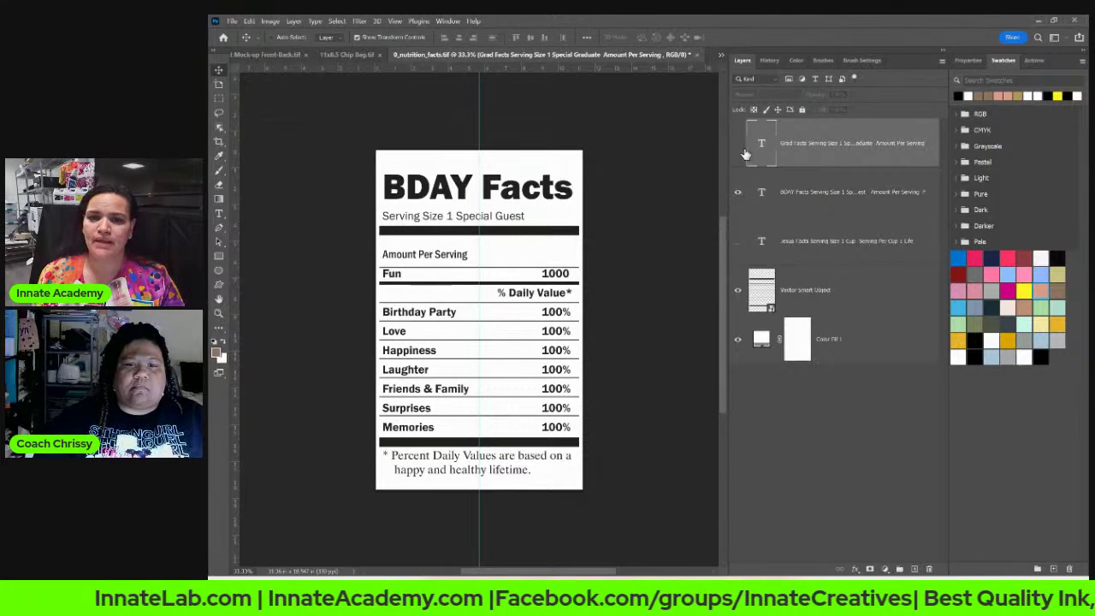
left_click(737, 144)
left_click(738, 195)
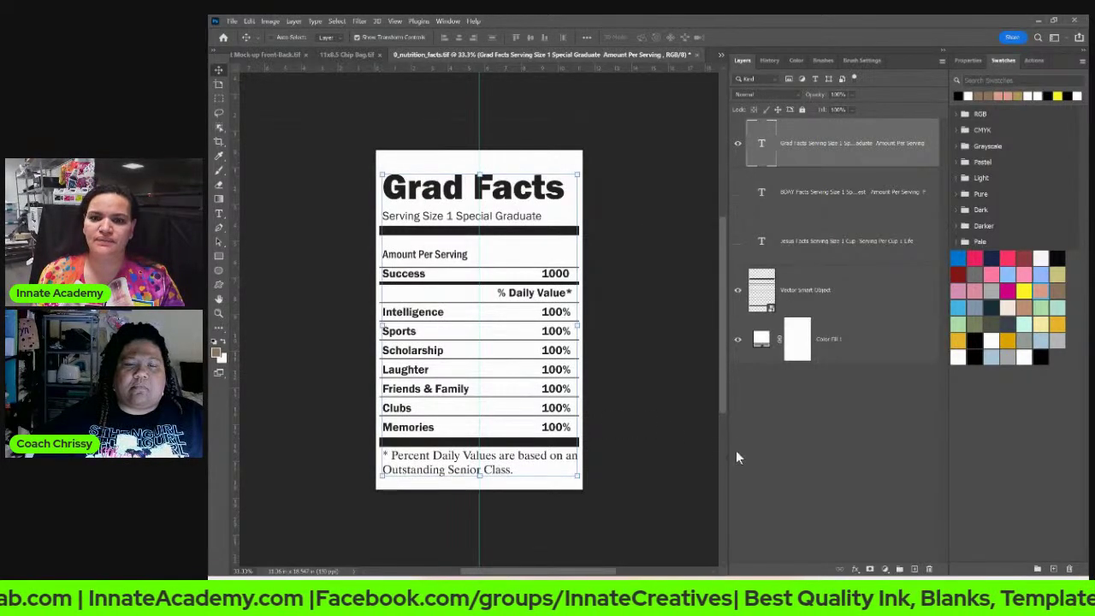
left_click(843, 421)
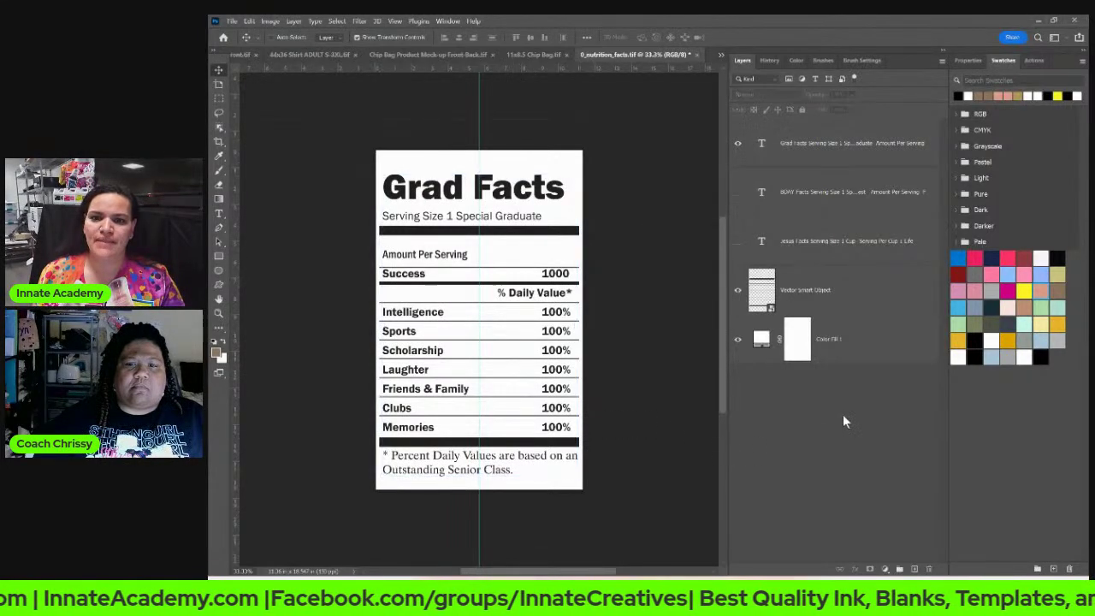
left_click(696, 54)
left_click(689, 237)
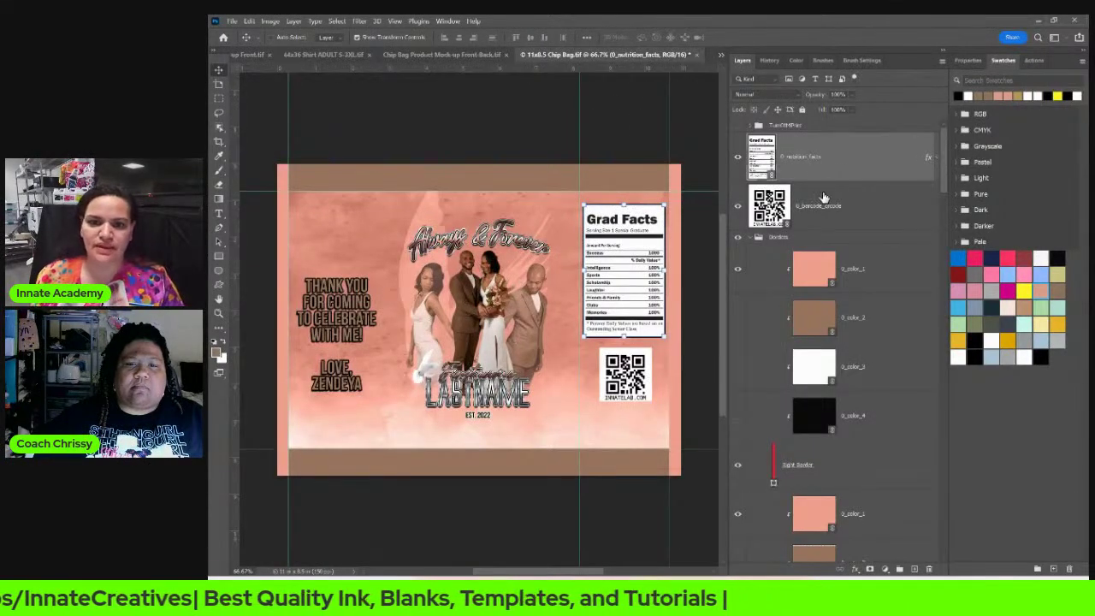
Step: Collapse the Borders and Thank You Message groups in the chip bag layout
scroll(824, 201, "down", 1)
scroll(513, 283, "down", 1)
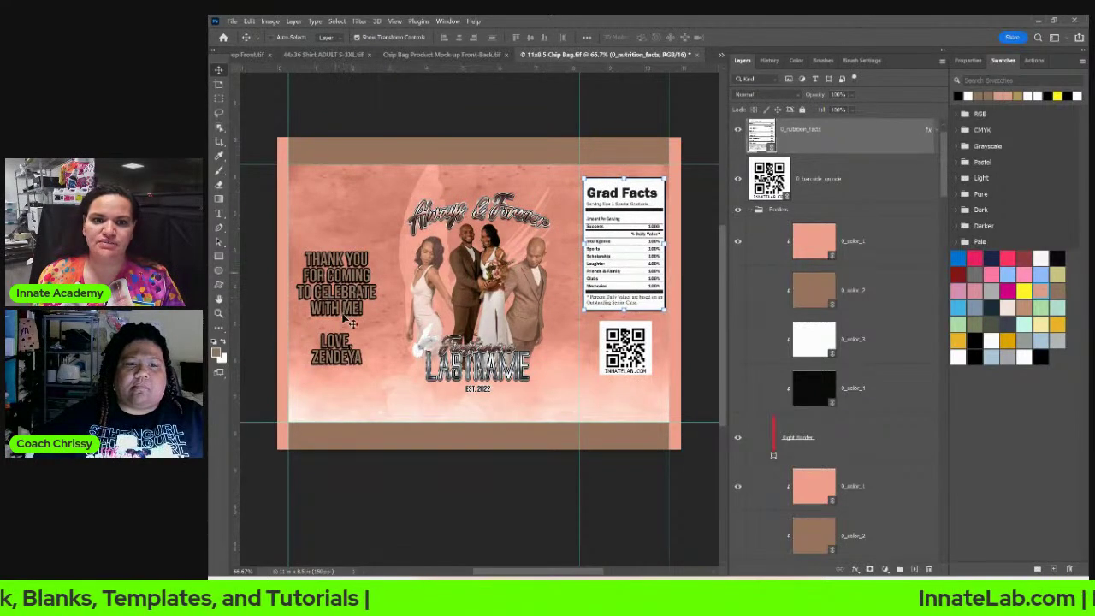
scroll(755, 197, "down", 1)
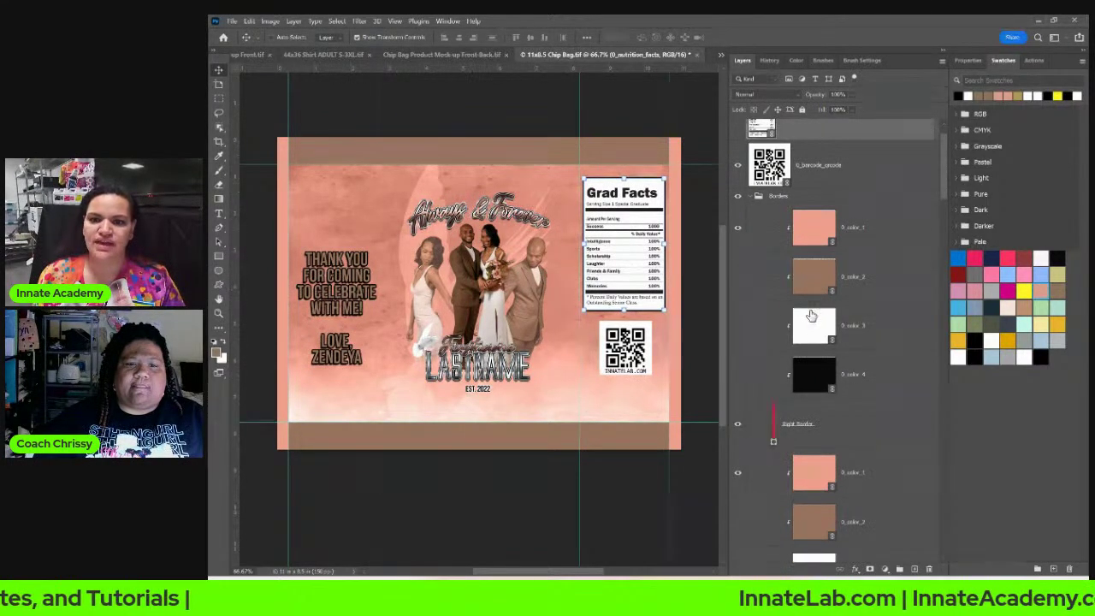
left_click(754, 198)
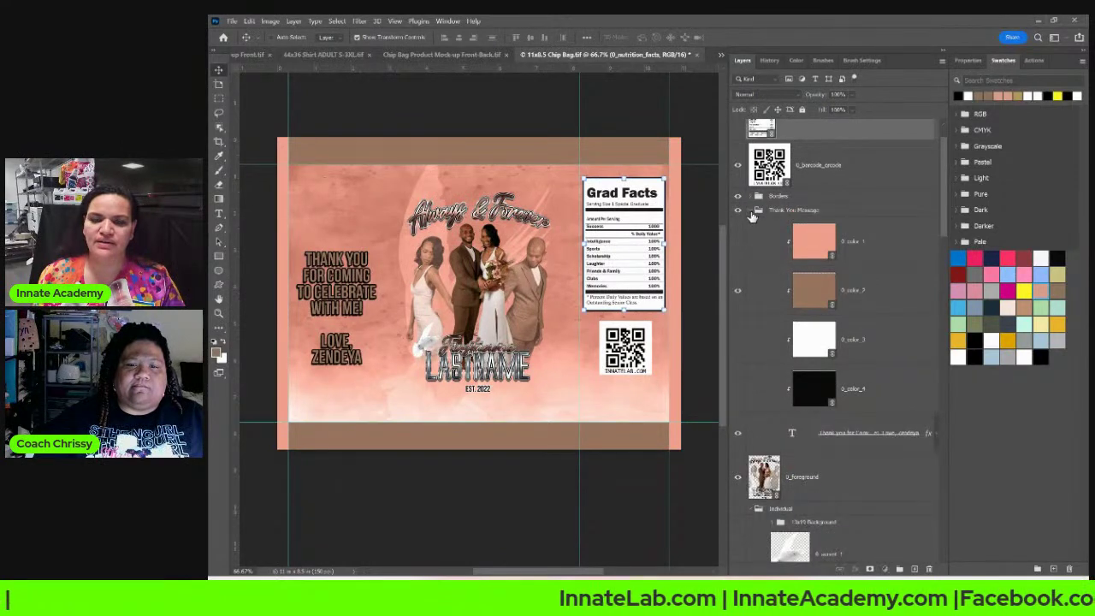
left_click(752, 211)
Step: Duplicate the 0_accent_1 dove layer from the Individual group to directly above 0_foreground and make the copy visible
left_click(808, 273)
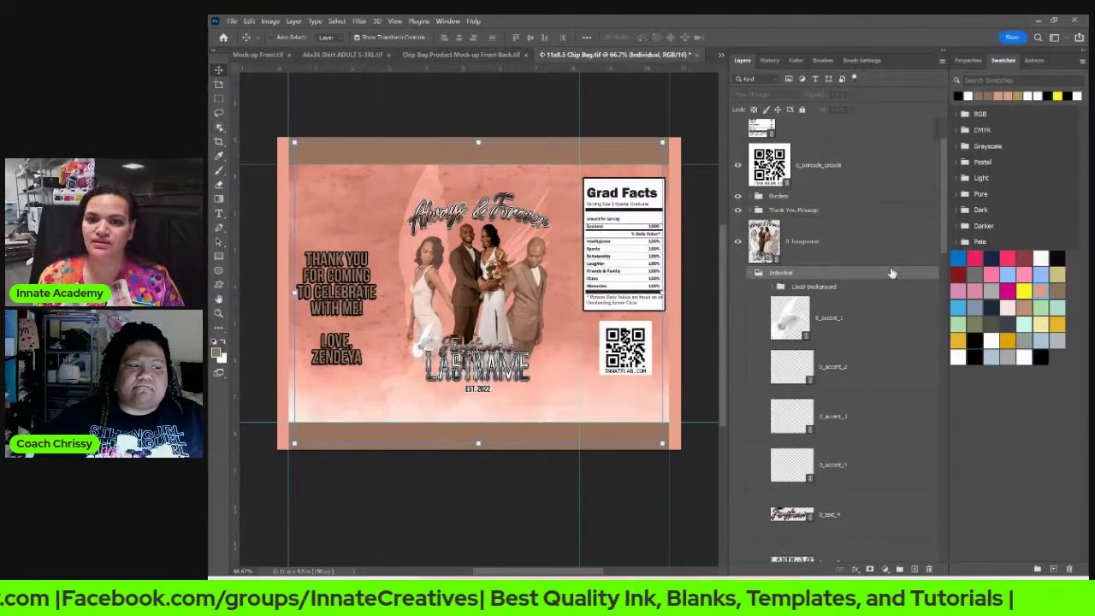
scroll(770, 289, "down", 3)
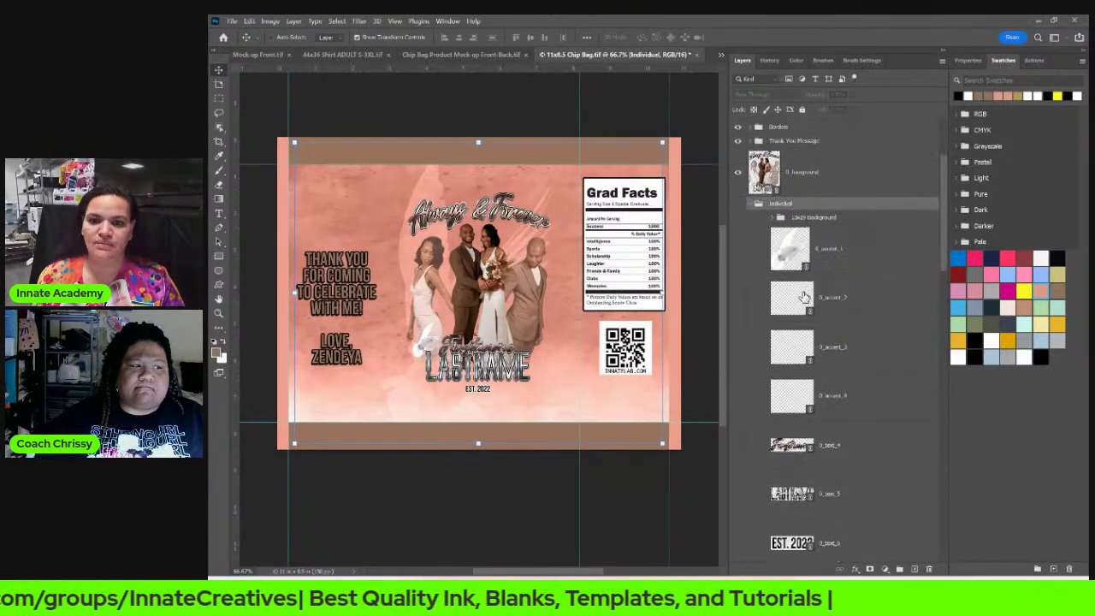
left_click(800, 219)
scroll(799, 220, "up", 1)
scroll(800, 262, "up", 1)
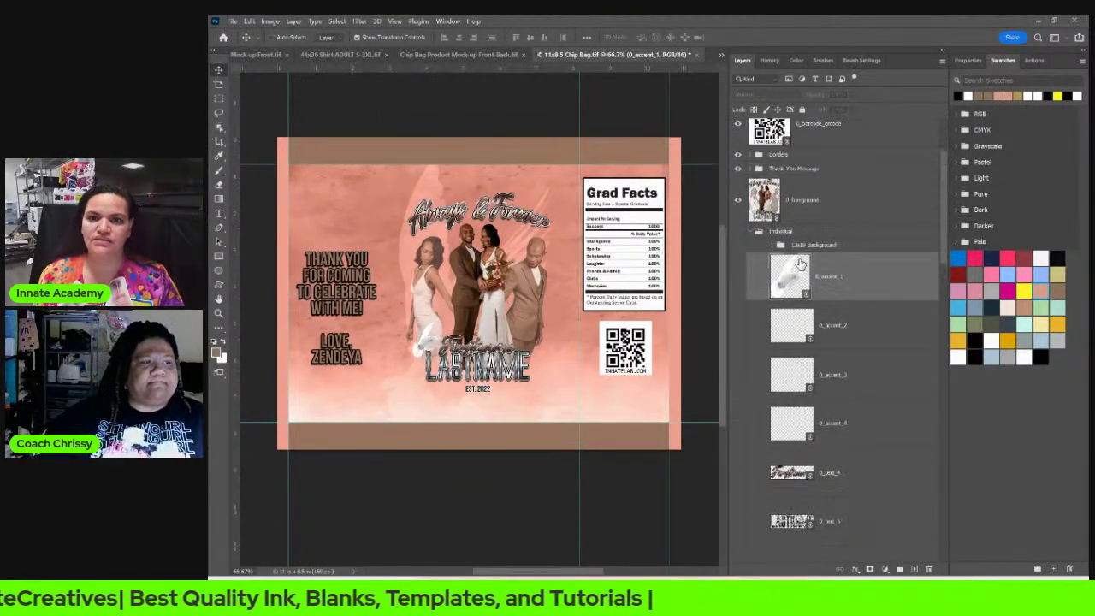
left_click_drag(787, 287, 782, 179)
left_click(737, 200)
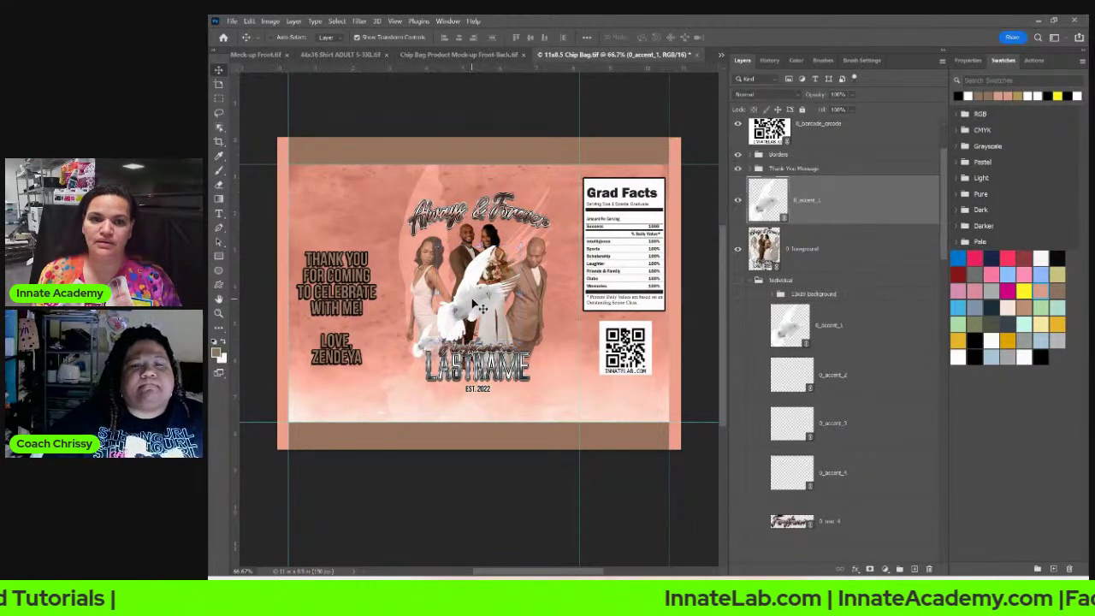
Step: Move the dove copy above the thank-you message on the chip bag and scale it down slightly to fit
left_click_drag(482, 308, 345, 228)
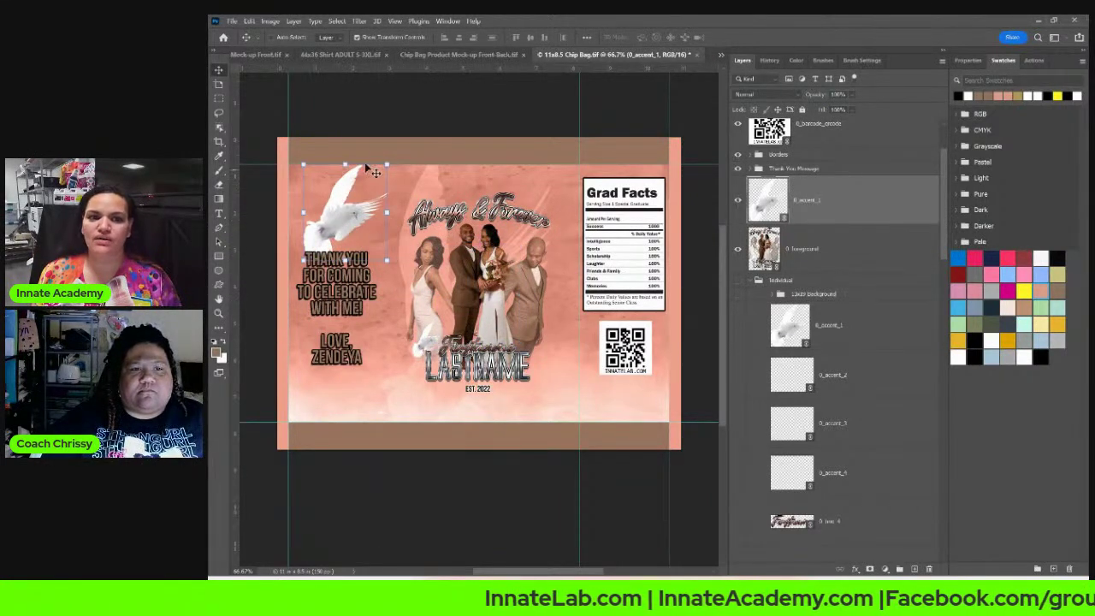
left_click_drag(385, 163, 343, 212)
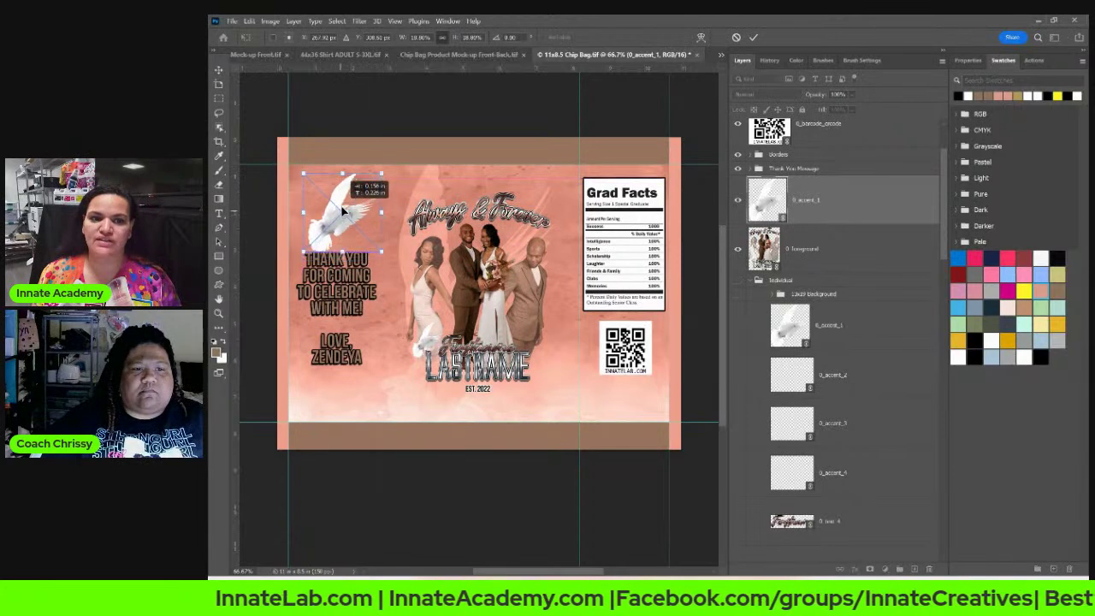
left_click(837, 338)
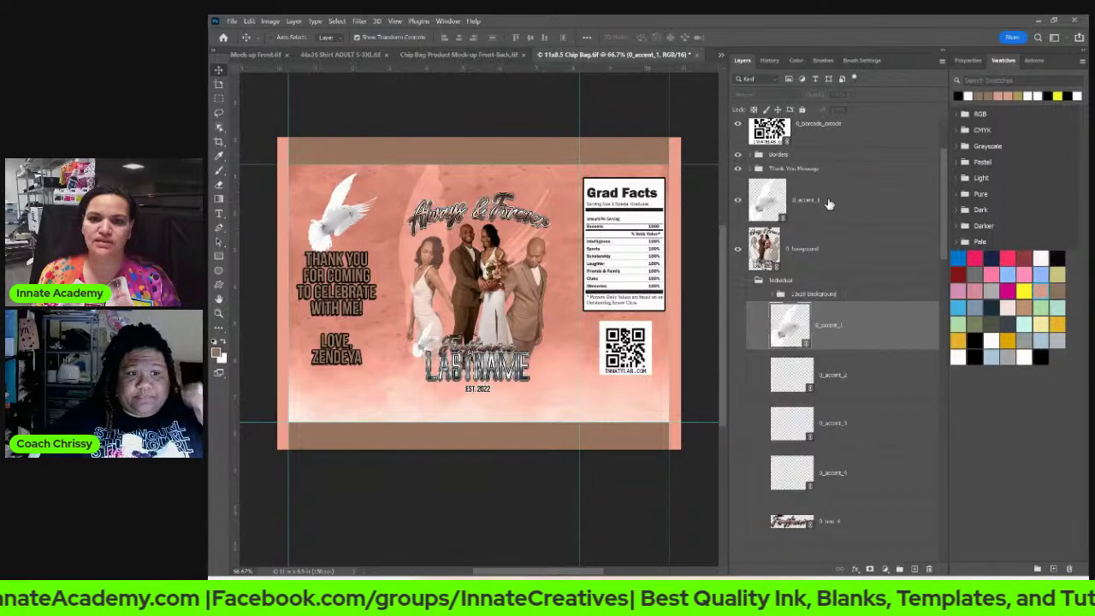
left_click(806, 283)
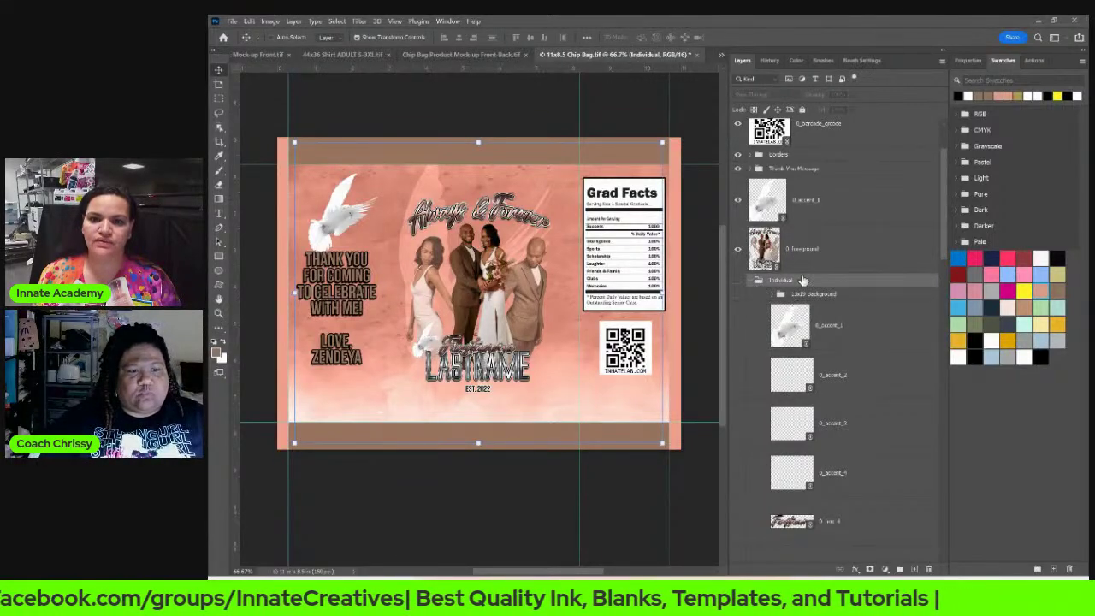
Step: Lock the Individual group in the chip bag layout
left_click(802, 109)
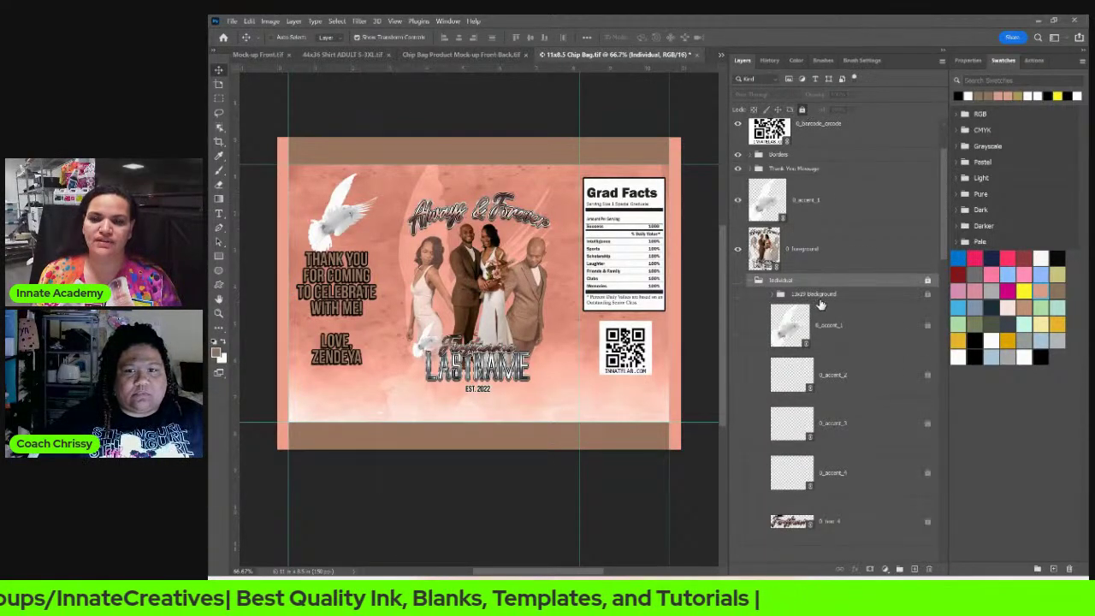
scroll(819, 304, "down", 3)
left_click_drag(862, 271, 835, 175)
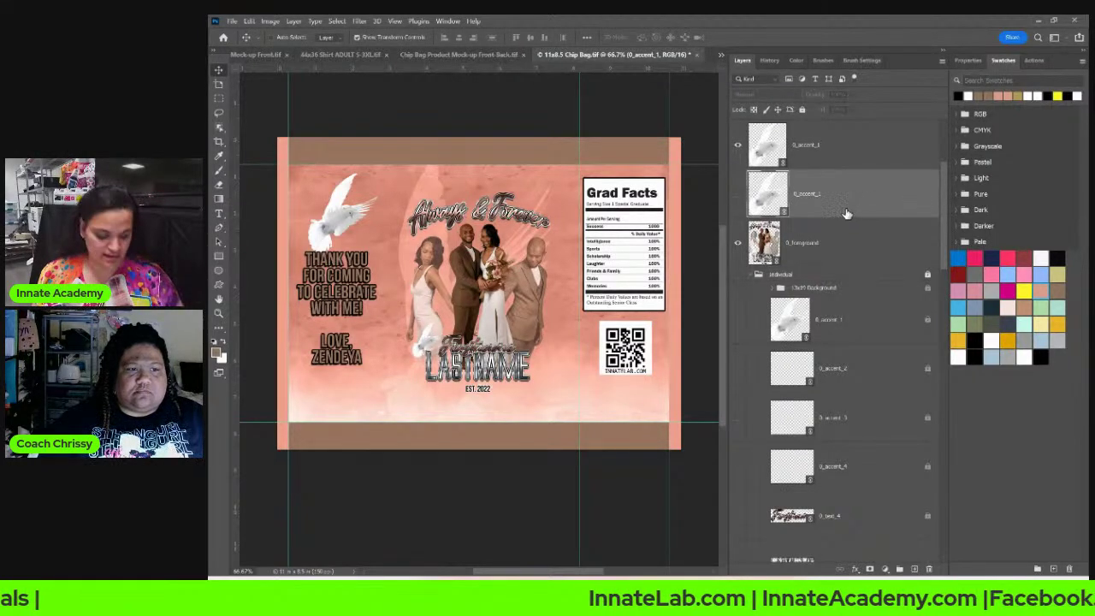
key("ctrl+z")
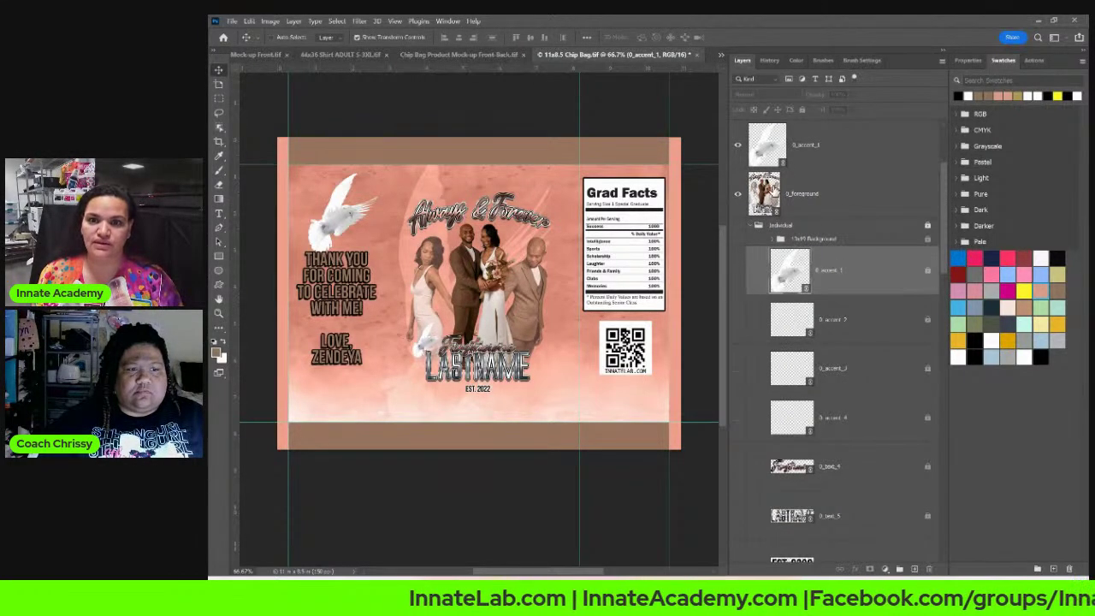
Step: Open the chip bag's thank-you message text for editing, select the sender's name in it, and leave text editing
left_click(827, 154)
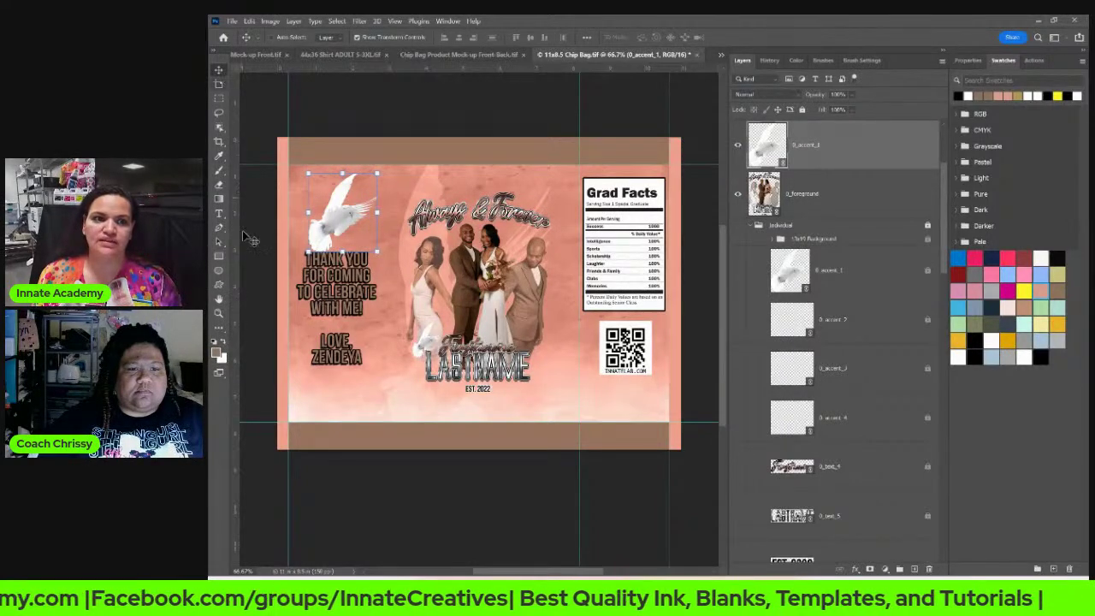
left_click(219, 213)
left_click(316, 257)
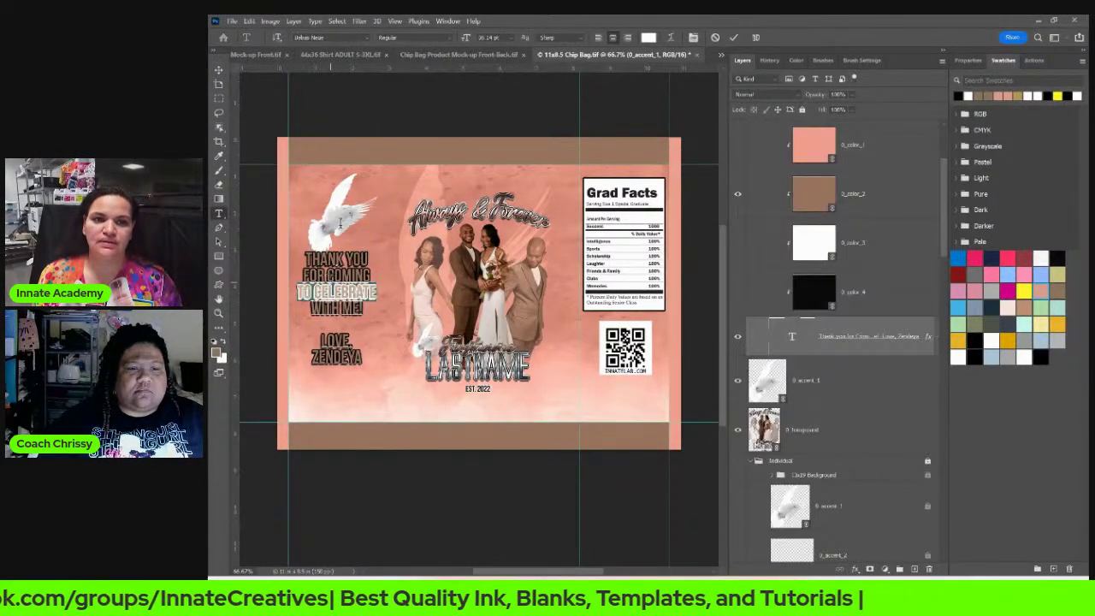
double_click(347, 357)
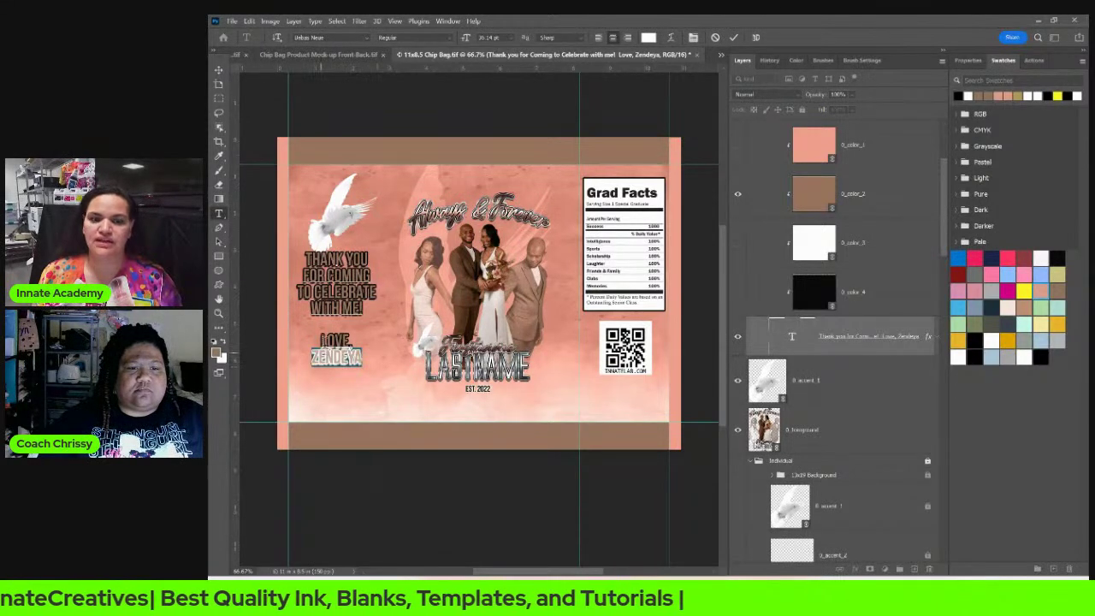
left_click(221, 68)
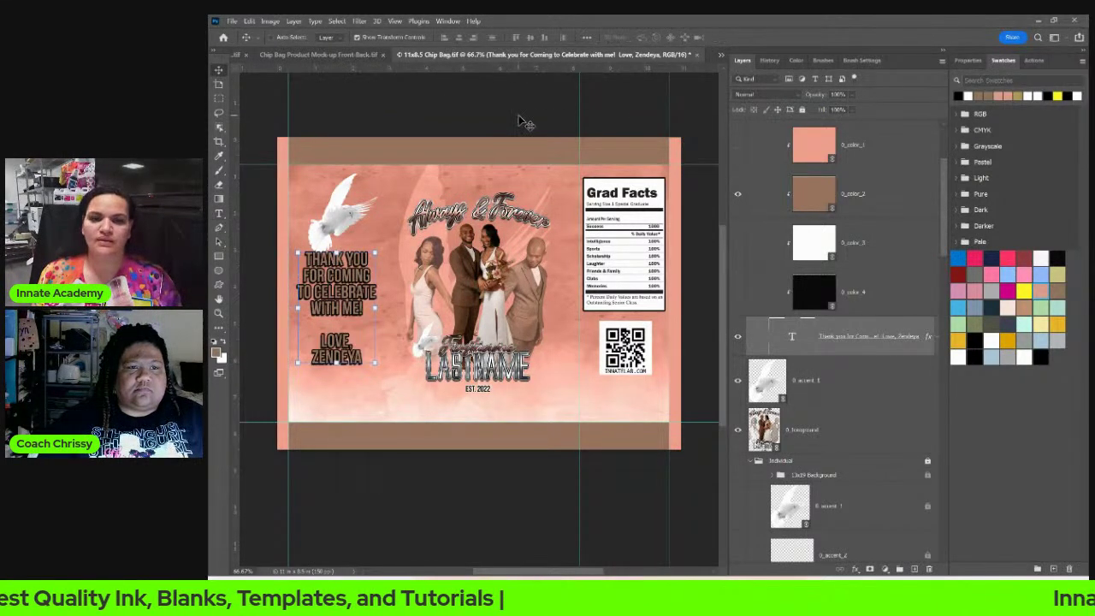
left_click(697, 55)
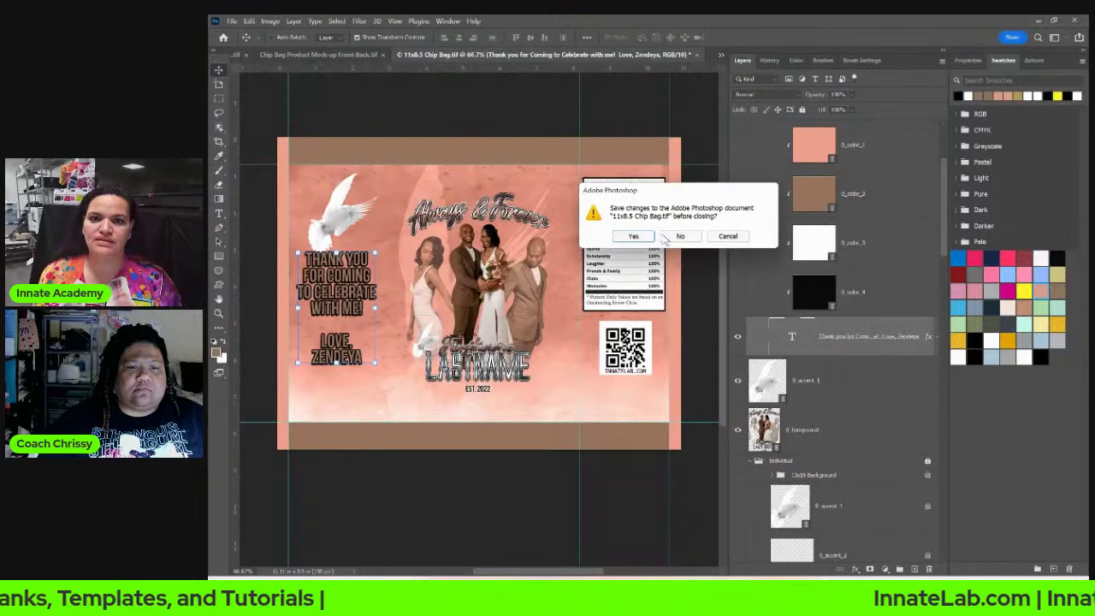
left_click(728, 236)
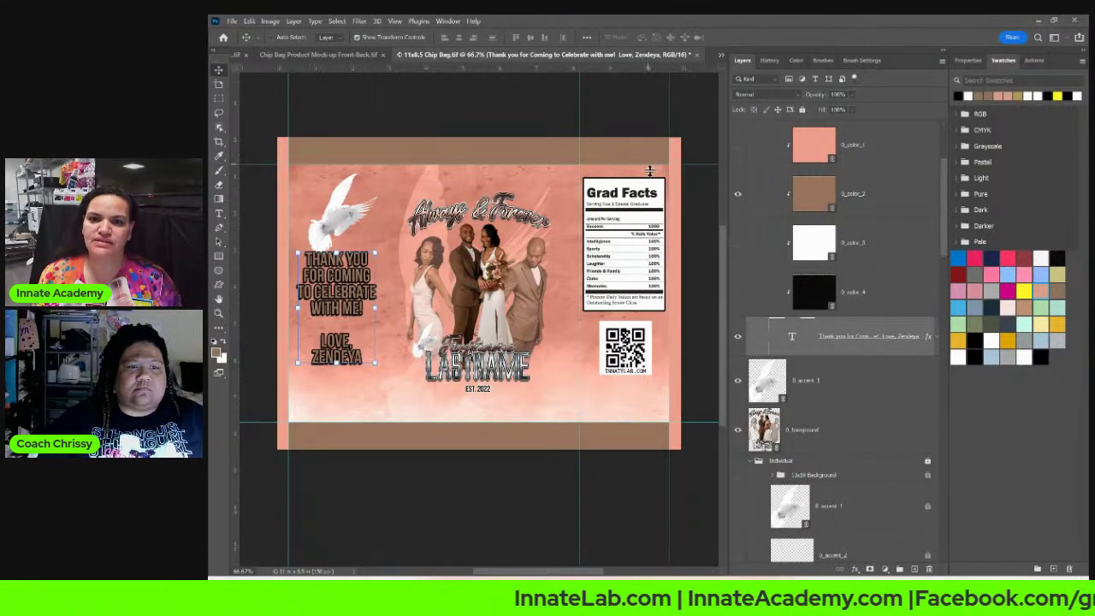
Step: Expand the Borders group and preview the right border with its 0_color_1 fill hidden and shown again
scroll(884, 354, "up", 2)
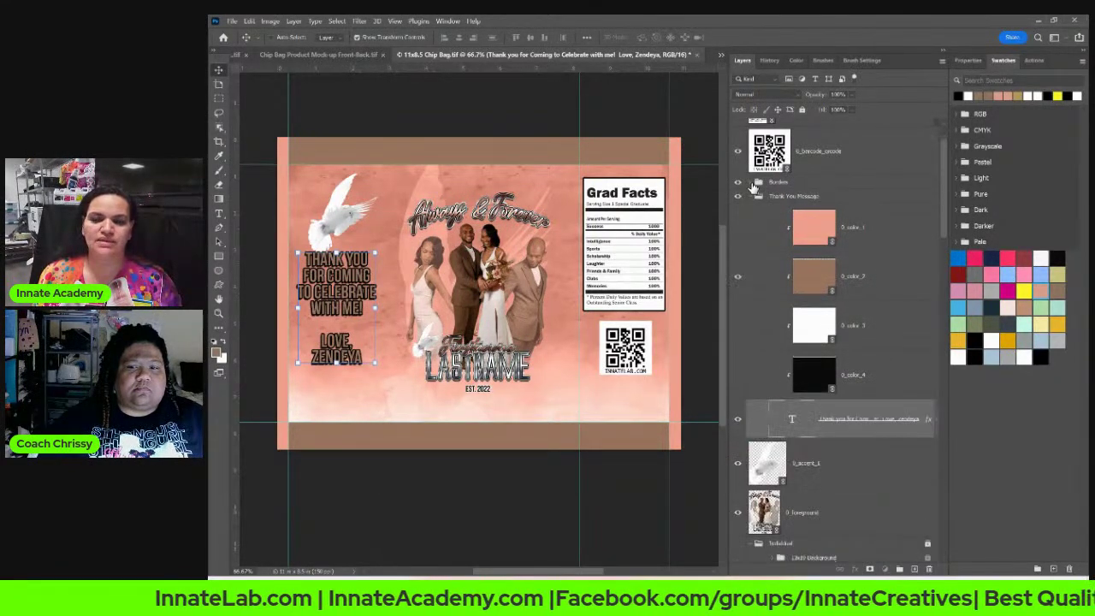
left_click(757, 183)
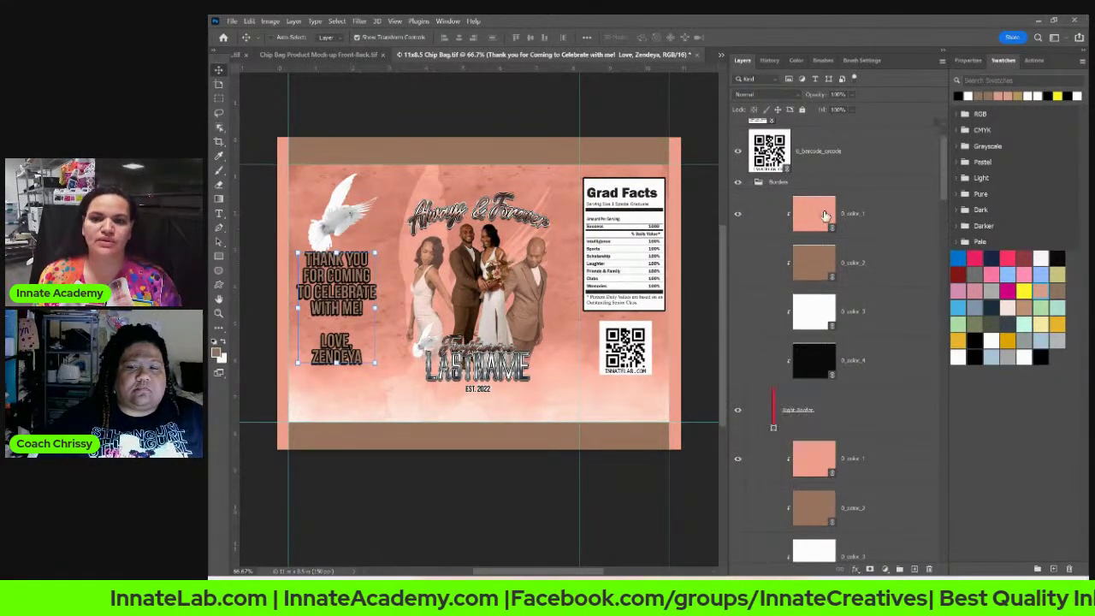
left_click(737, 215)
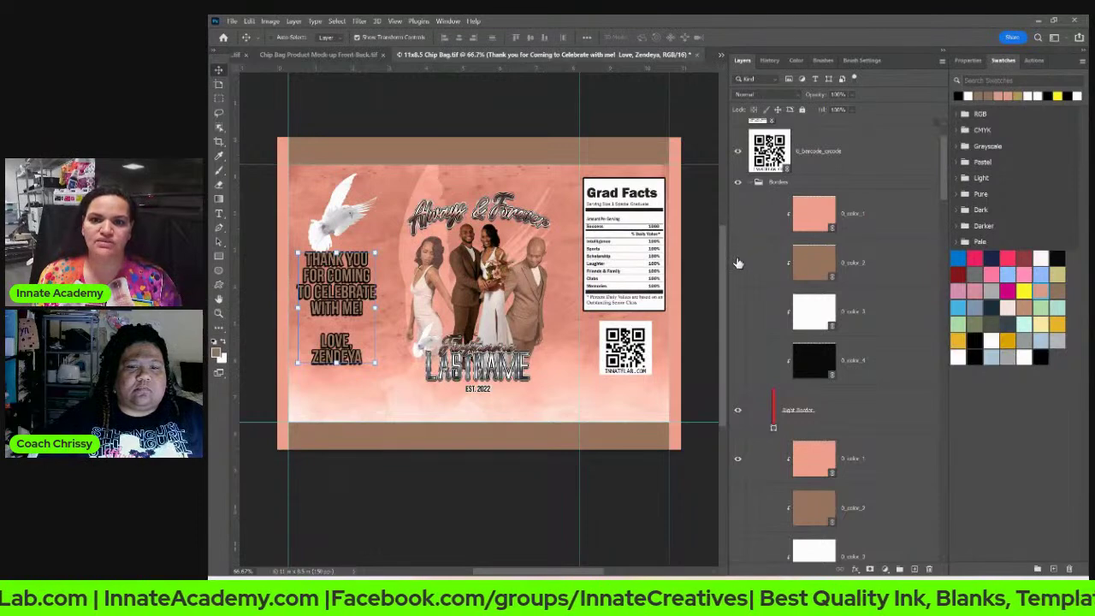
left_click(739, 313)
left_click(741, 317)
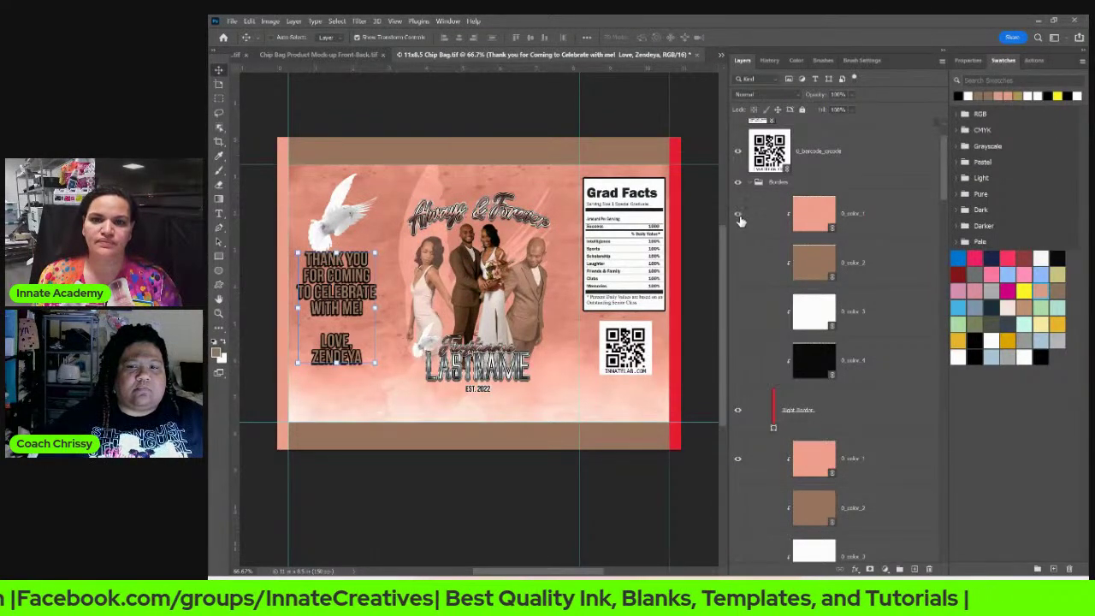
left_click(738, 215)
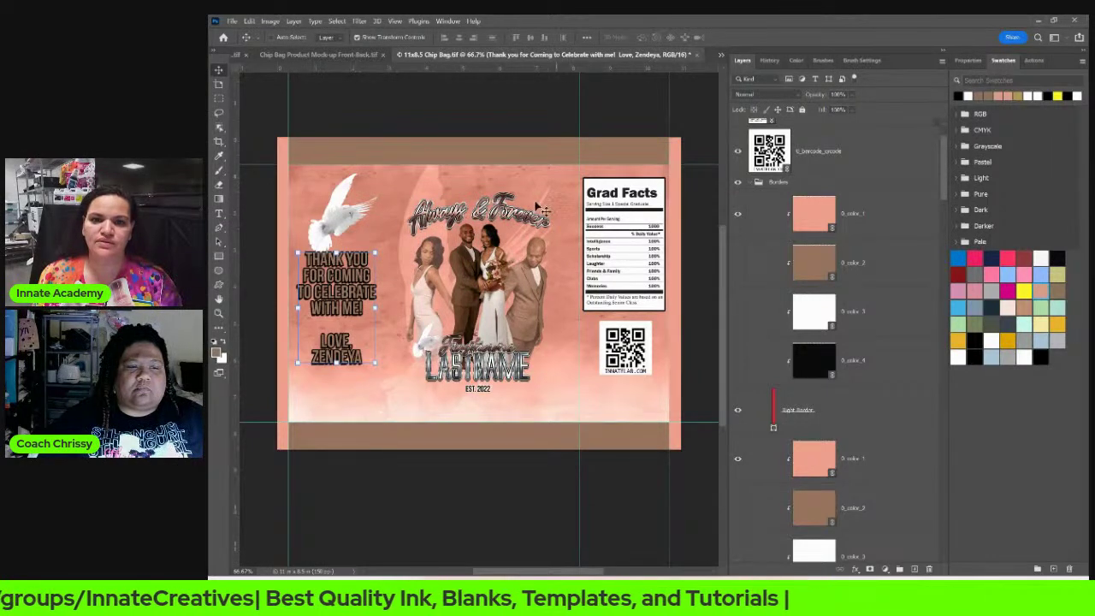
left_click(697, 55)
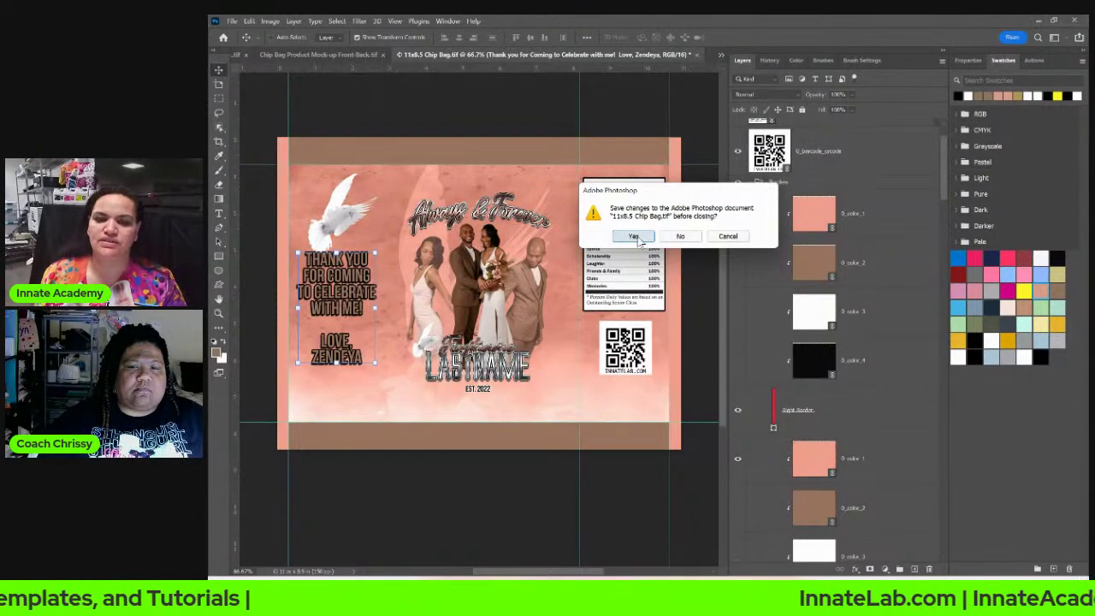
left_click(727, 236)
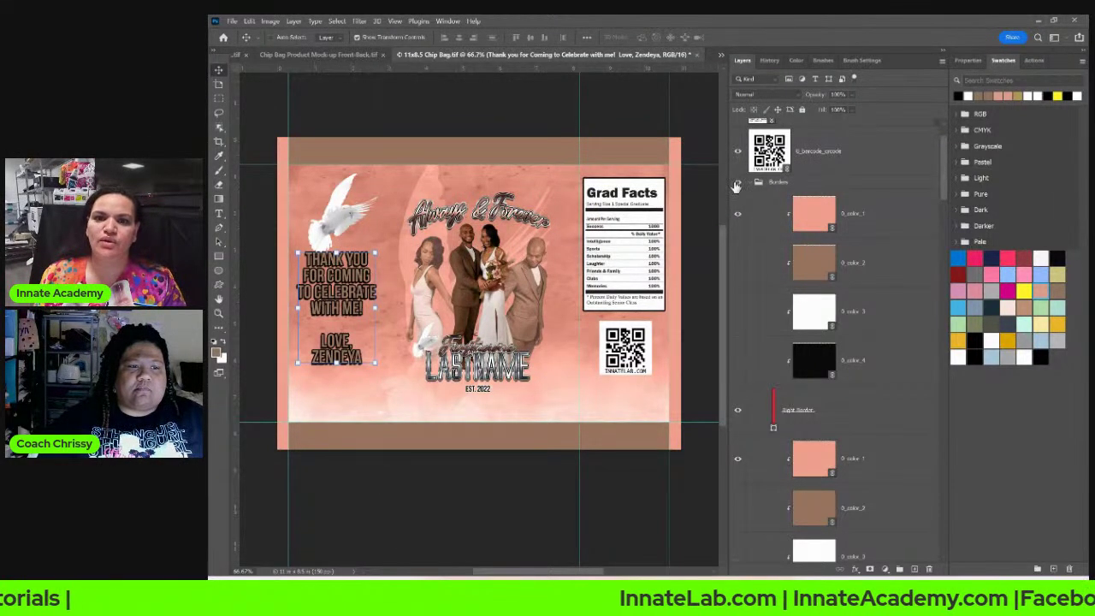
Step: Preview the chip bag without its borders by toggling the visibility of the whole Borders group
left_click(736, 185)
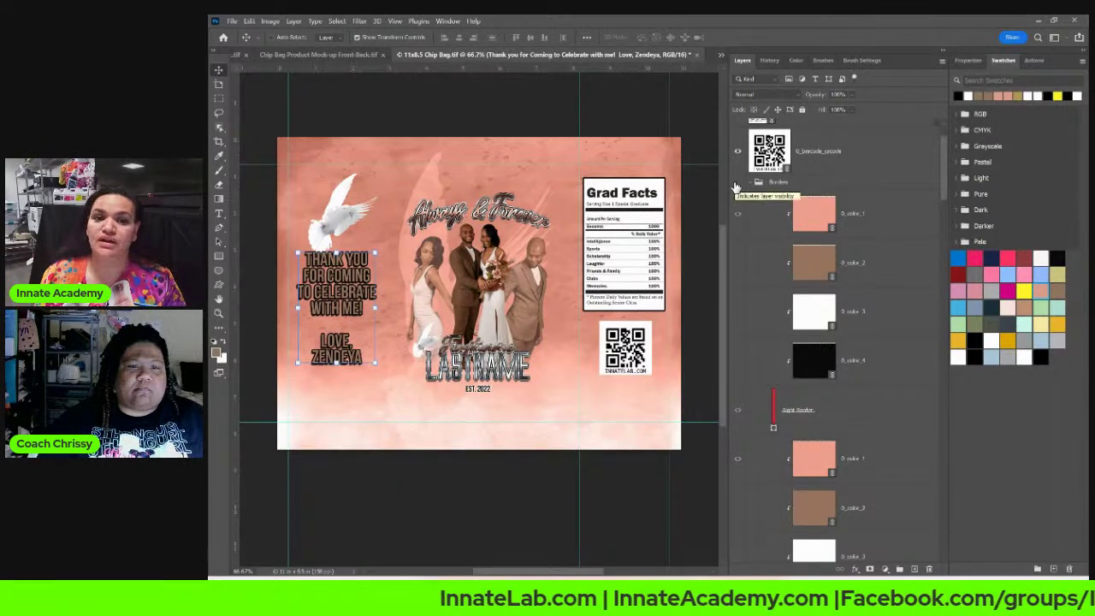
left_click(737, 185)
left_click(736, 185)
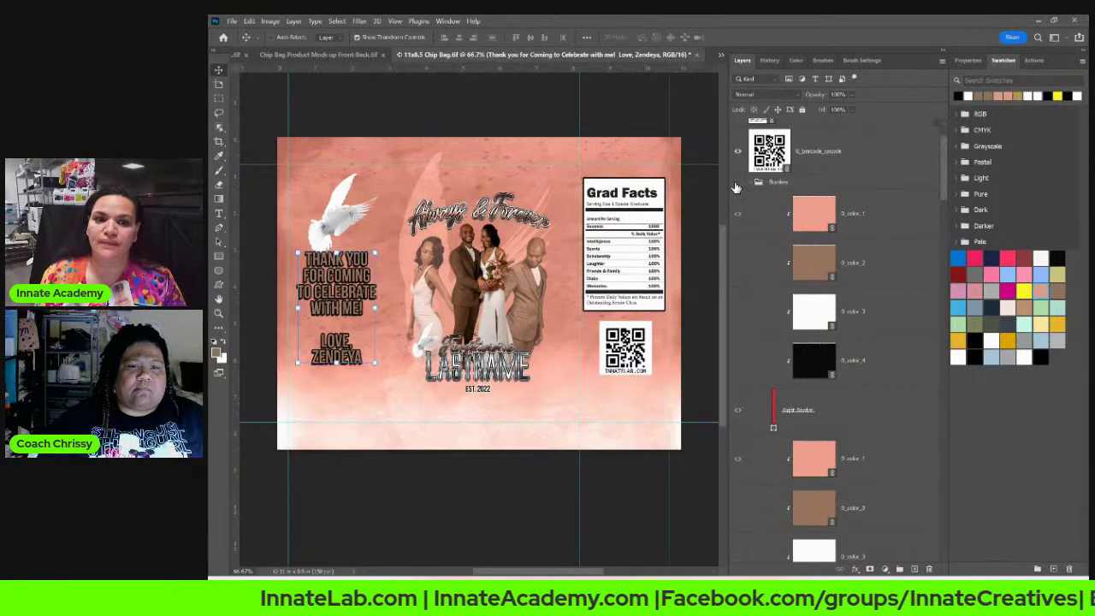
left_click(736, 185)
Step: Save and close the 11x8.5 Chip Bag file and the Chip Bag Product Mock-up Front-Back file
left_click(696, 54)
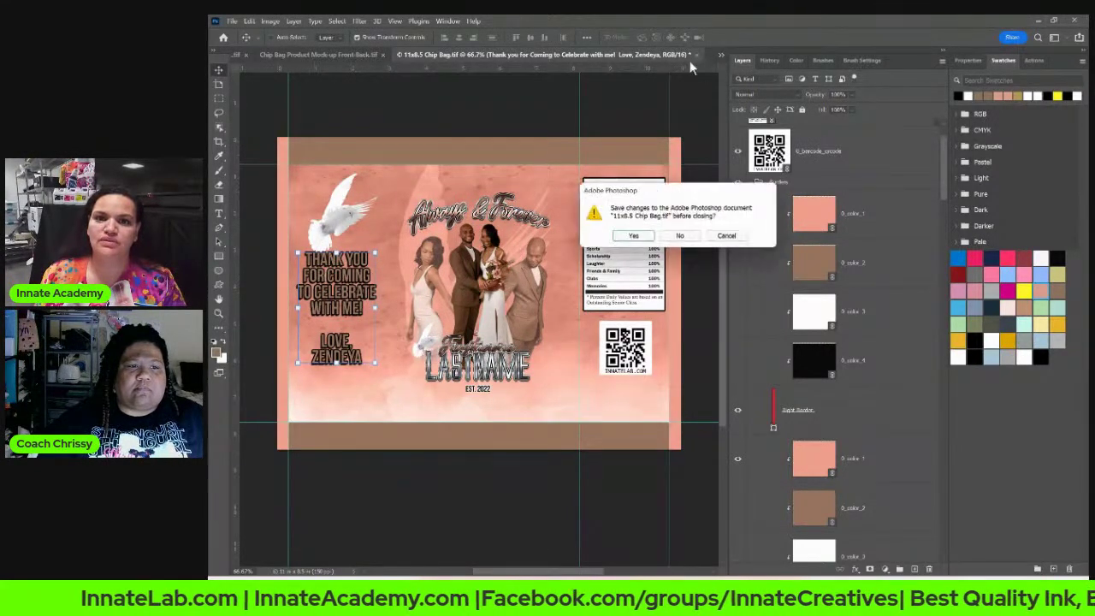
left_click(630, 238)
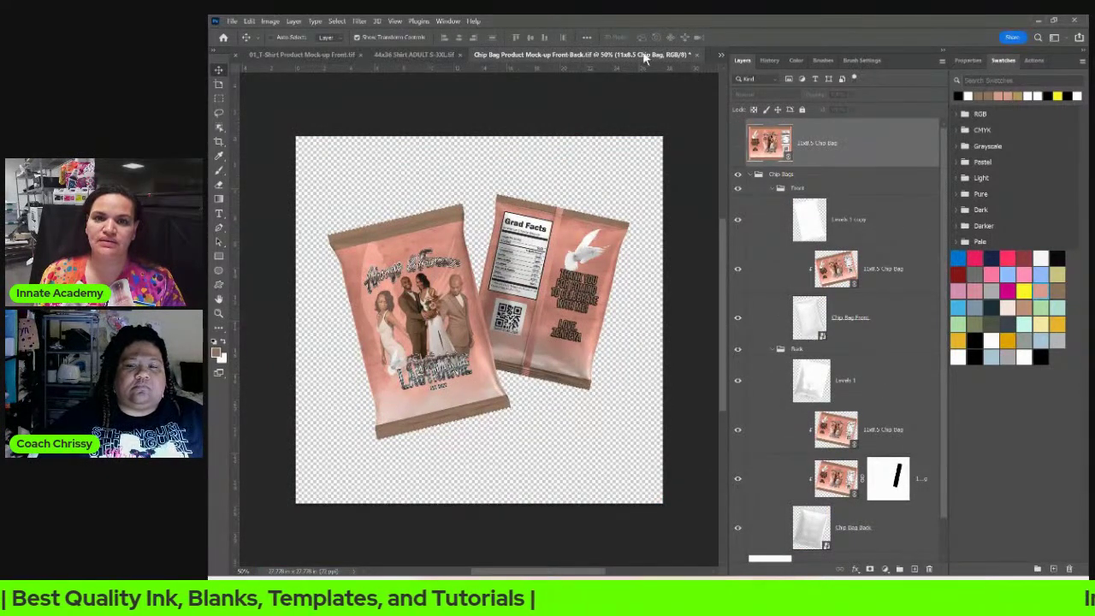
left_click(690, 54)
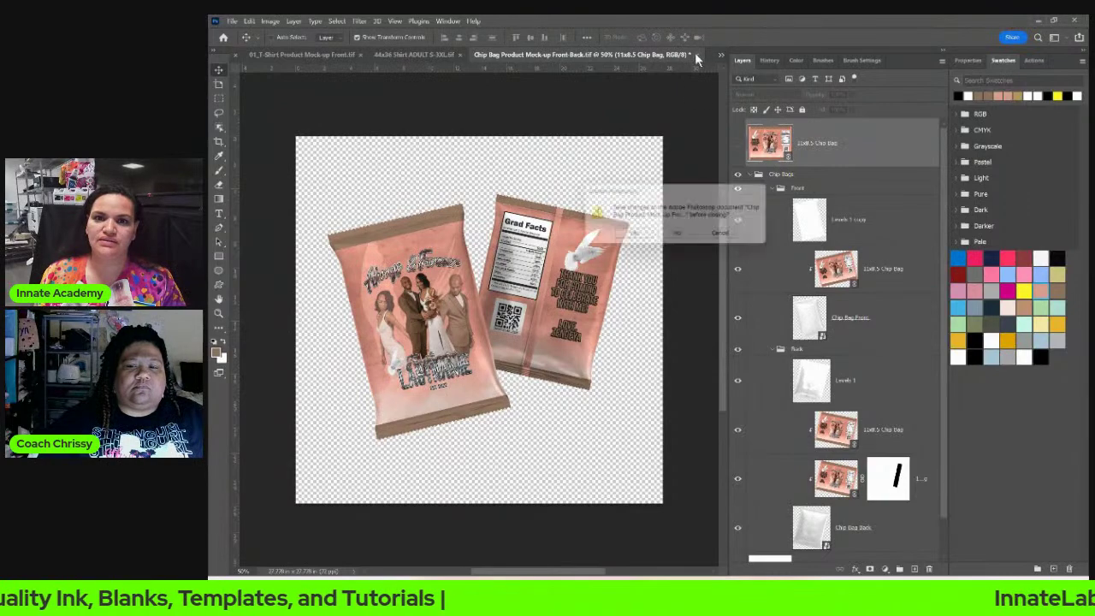
left_click(630, 241)
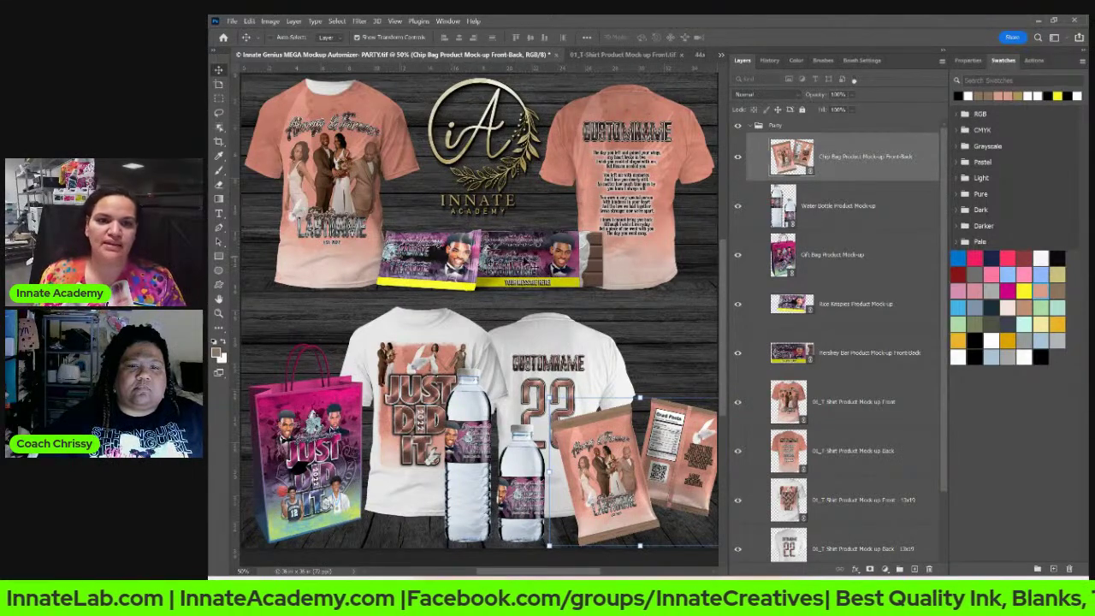
Step: Open the Hershey Bar Product Mock-up Front-Back smart object from the party mock-up and its nested 5.25x6.75 Hershey Bar file
right_click(529, 263)
left_click(599, 273)
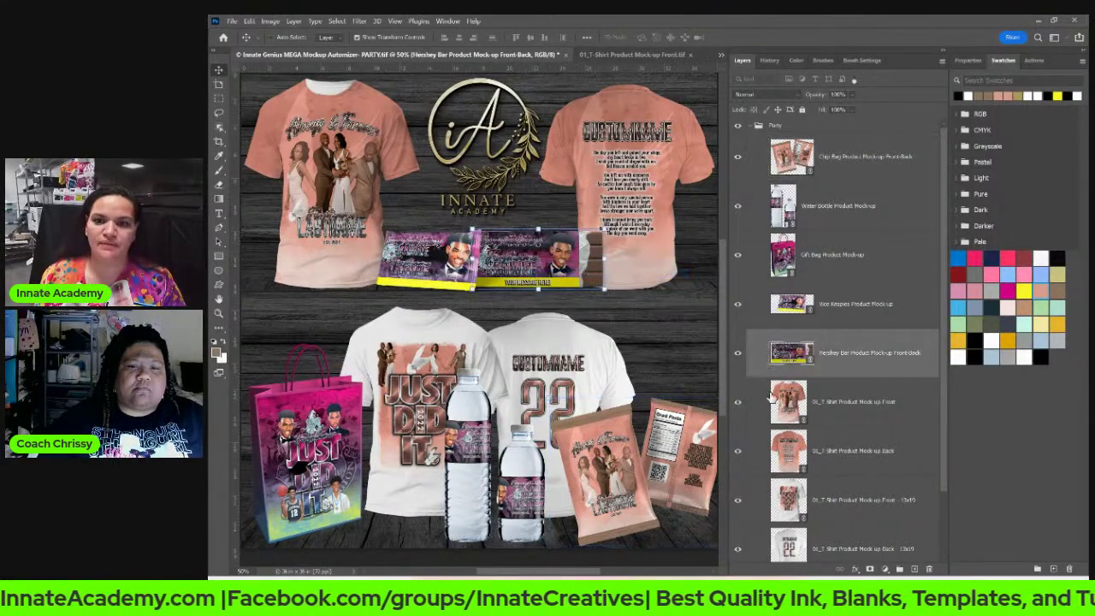
double_click(590, 272)
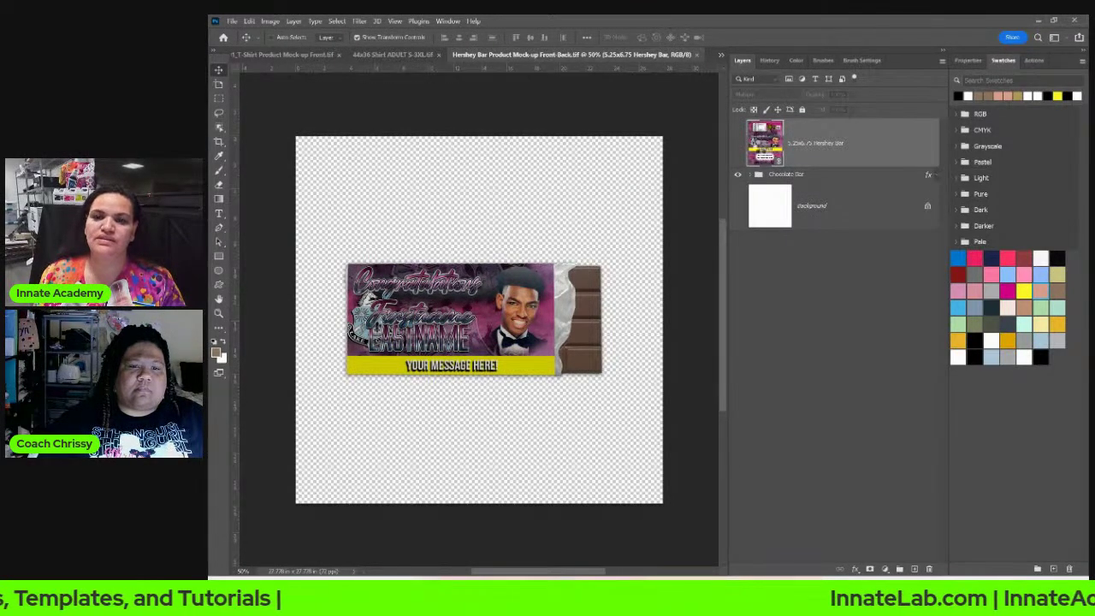
double_click(762, 148)
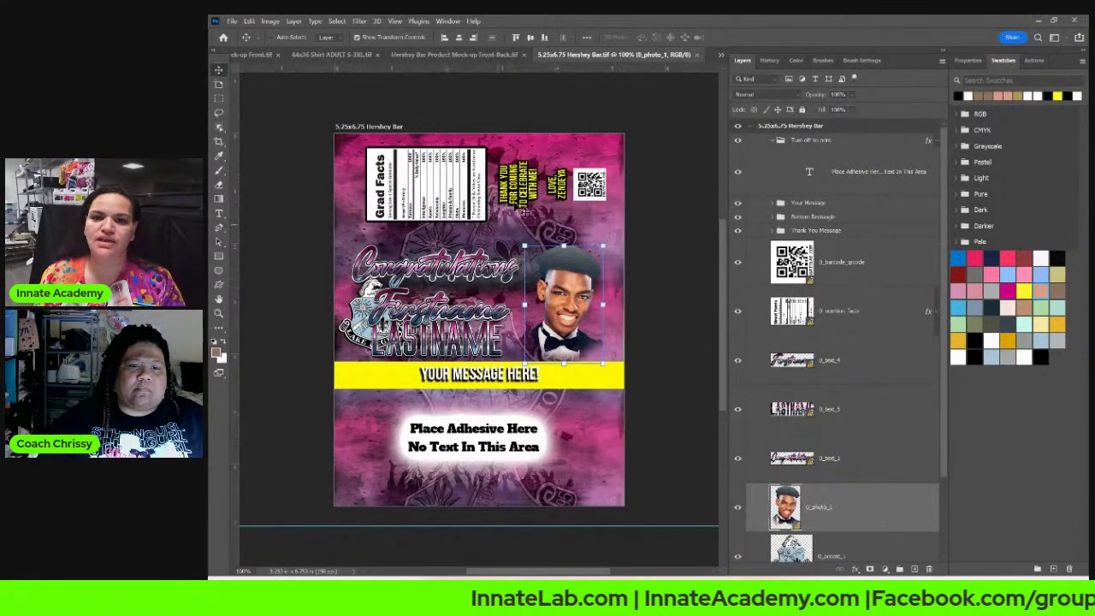
Step: Update all modified linked content in the 5.25x6.75 Hershey Bar layout
right_click(868, 274)
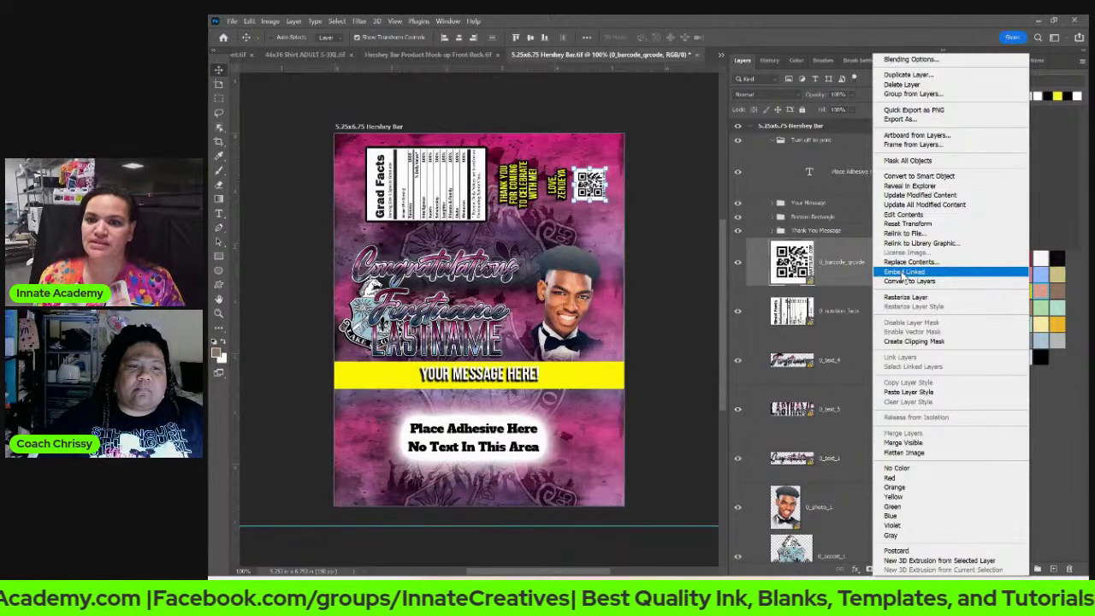
left_click(904, 205)
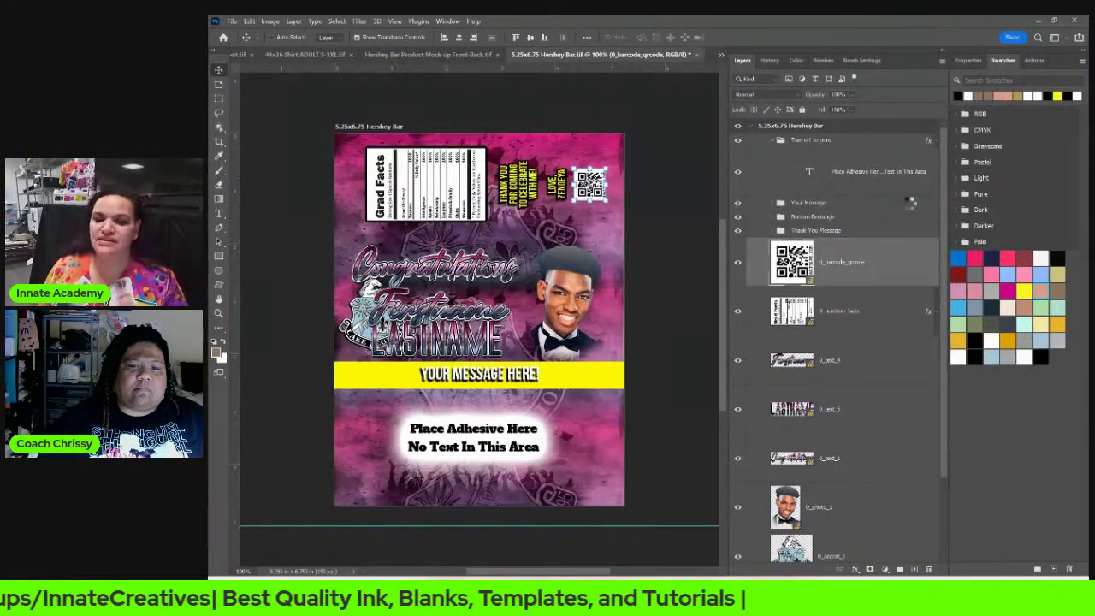
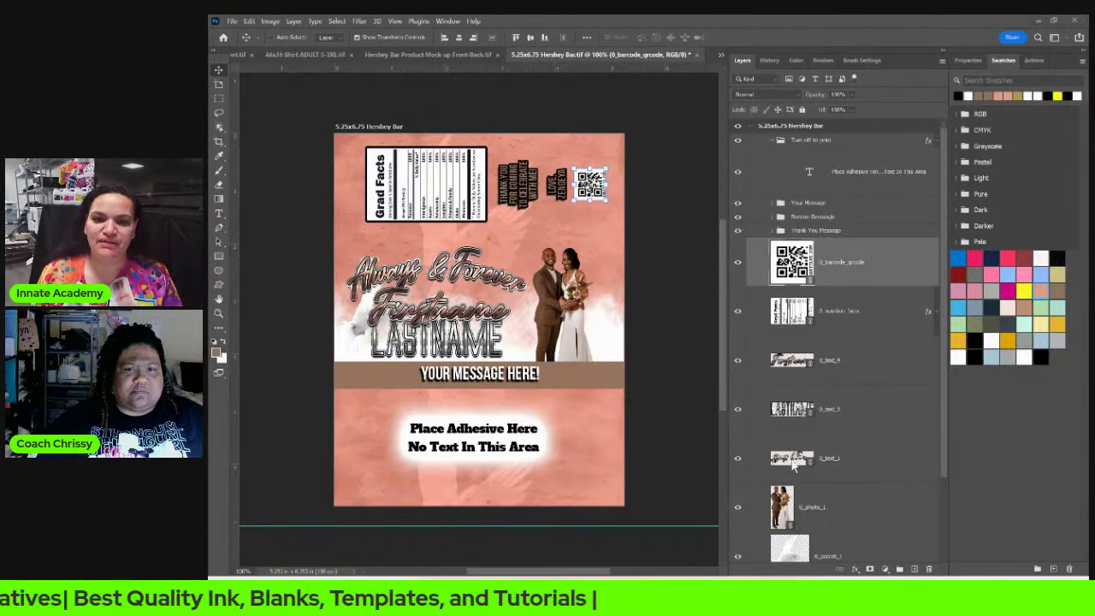
Step: Expand the Hershey bar's Background group and examine its layers, including 0_background, and the 0_text_1 heading layer
scroll(794, 465, "down", 3)
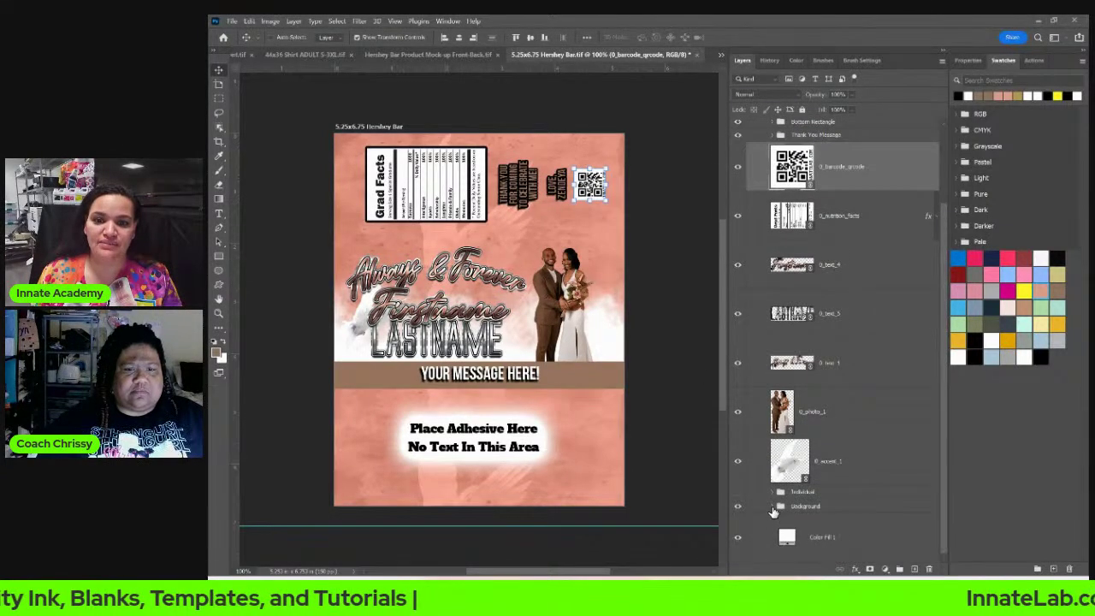
left_click(778, 507)
scroll(778, 510, "down", 5)
scroll(778, 511, "down", 1)
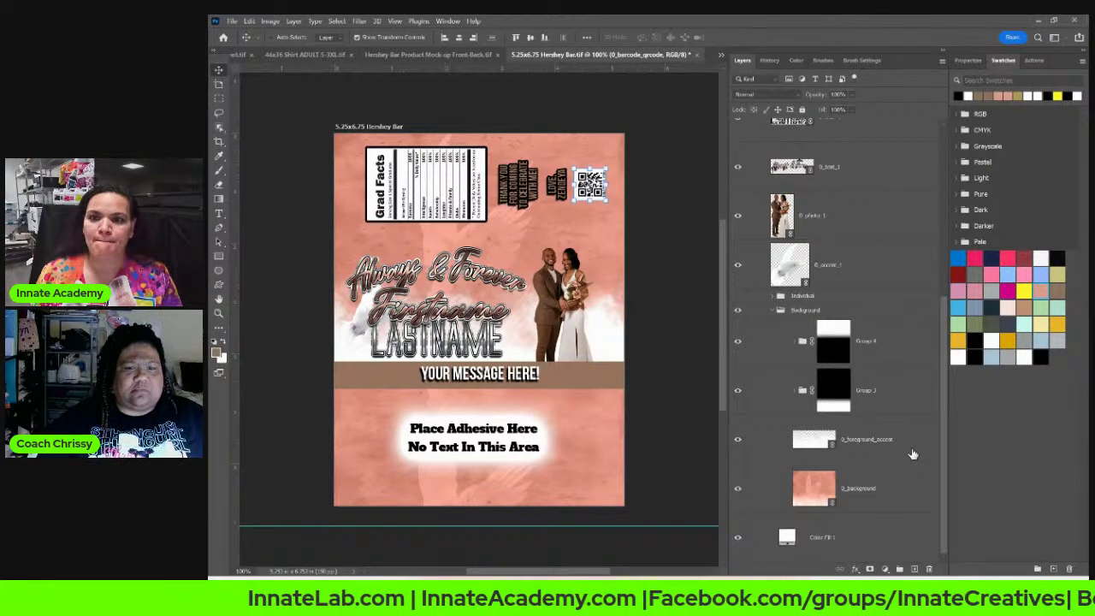
left_click(885, 489)
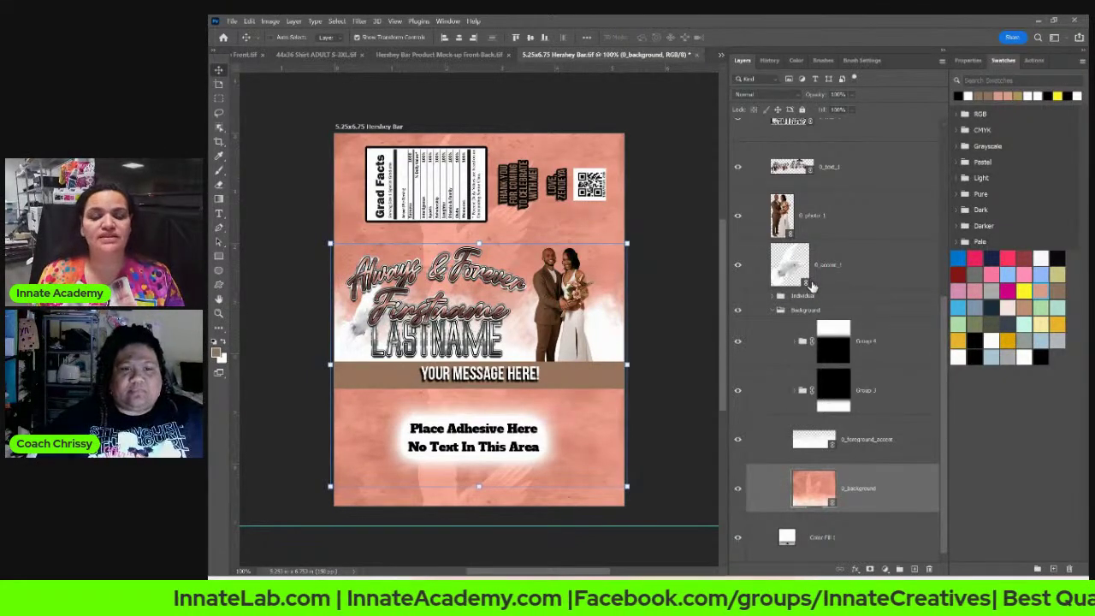
left_click(845, 188)
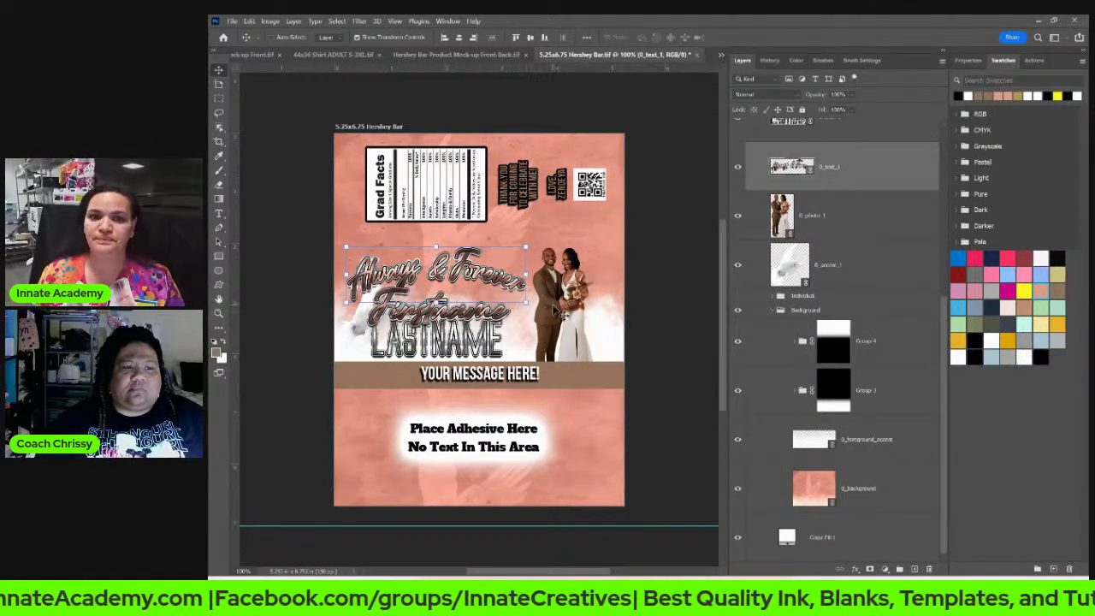
Step: Duplicate 0_photo_2 from the Individual group to directly above that group in the Hershey bar layout and make the copy visible
left_click(779, 310)
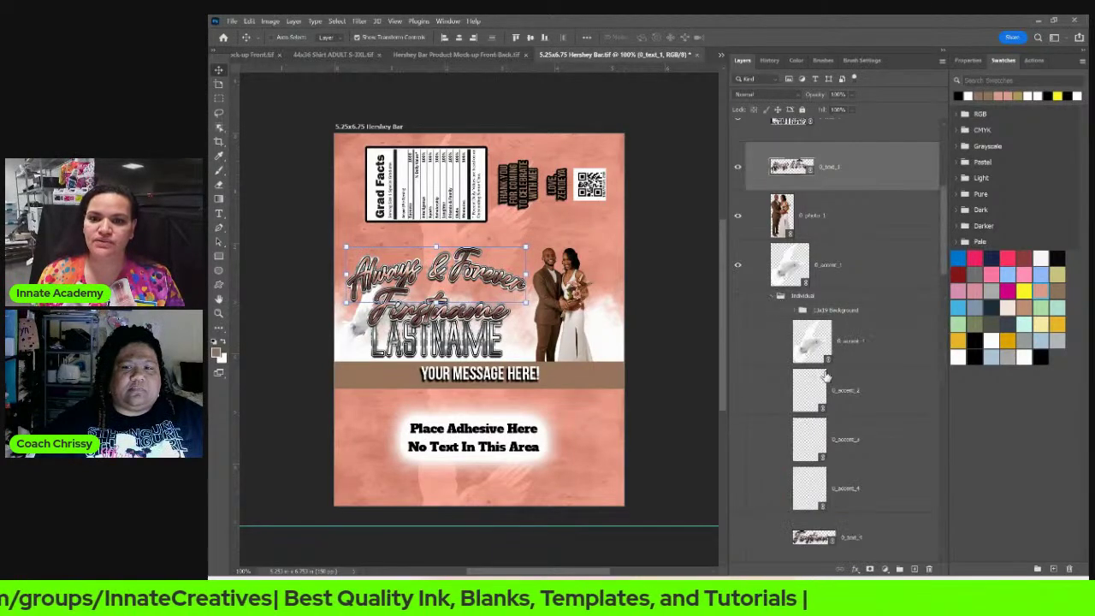
scroll(826, 376, "down", 5)
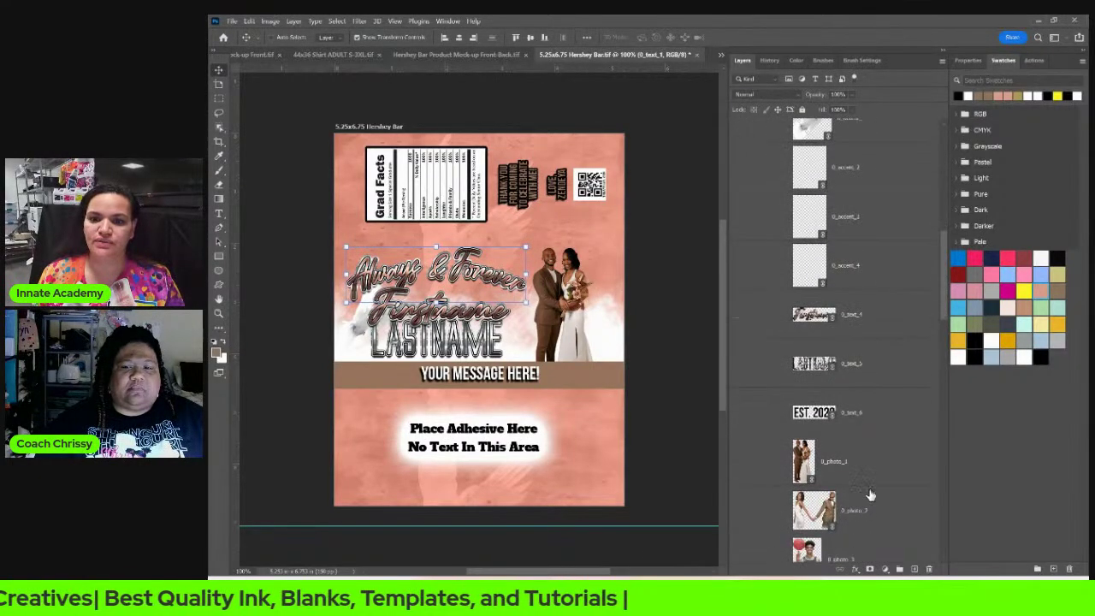
left_click(872, 514)
left_click_drag(872, 513, 856, 256)
left_click(737, 290)
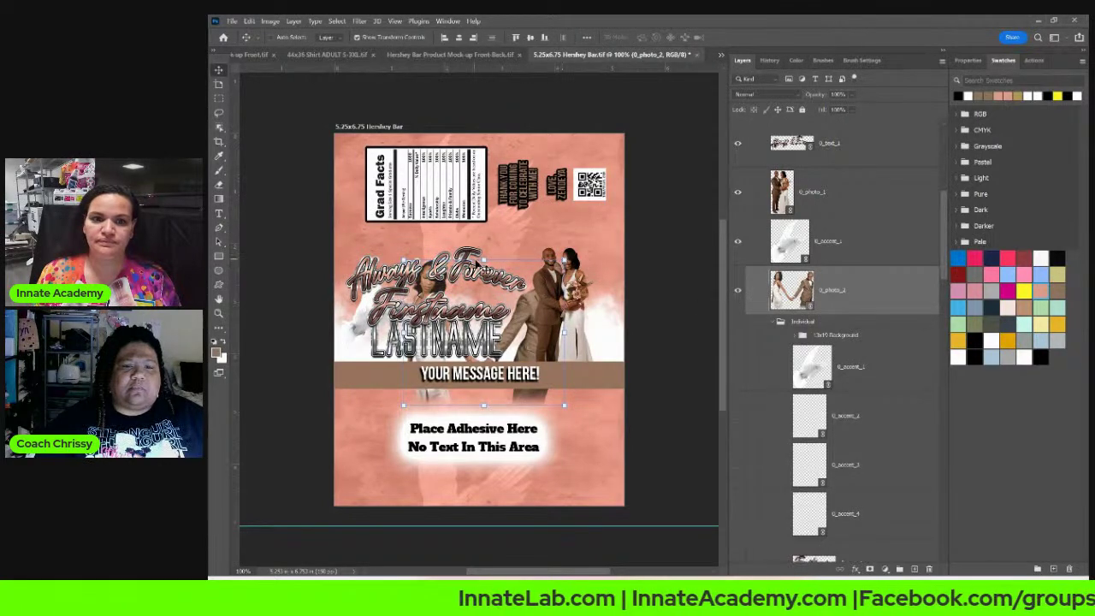
Step: Scale the copied 0_photo_2 to about 15.27% and position it behind the couple on the Hershey wrapper's front
left_click_drag(483, 259, 473, 148)
left_click_drag(541, 250, 536, 272)
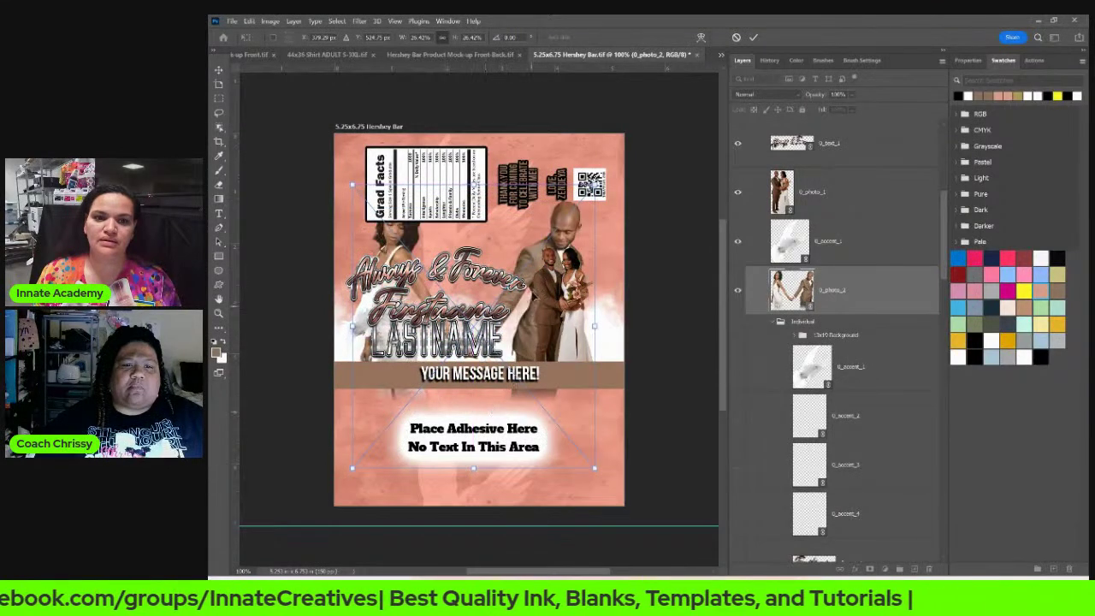
left_click_drag(563, 223, 593, 251)
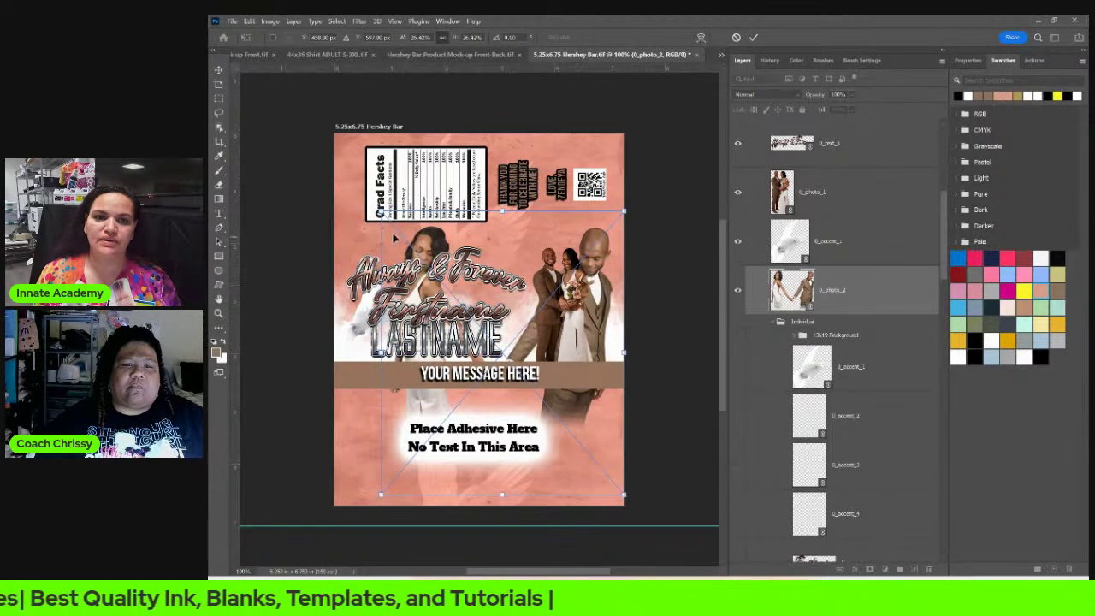
left_click_drag(381, 210, 422, 259)
left_click_drag(585, 361, 601, 326)
left_click_drag(444, 227, 504, 299)
left_click_drag(614, 341, 610, 300)
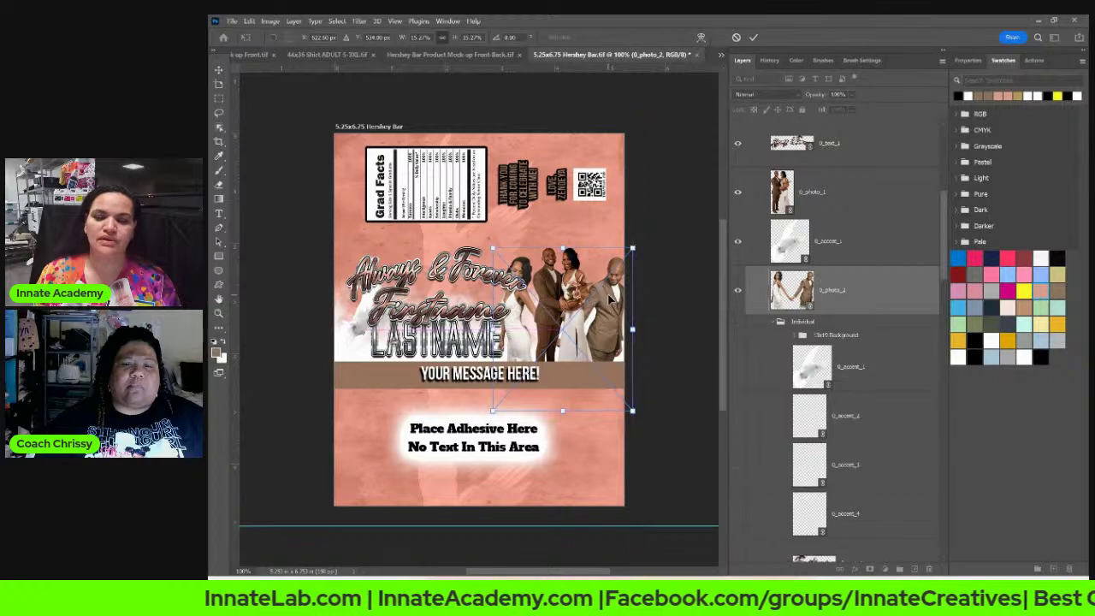
key("Return")
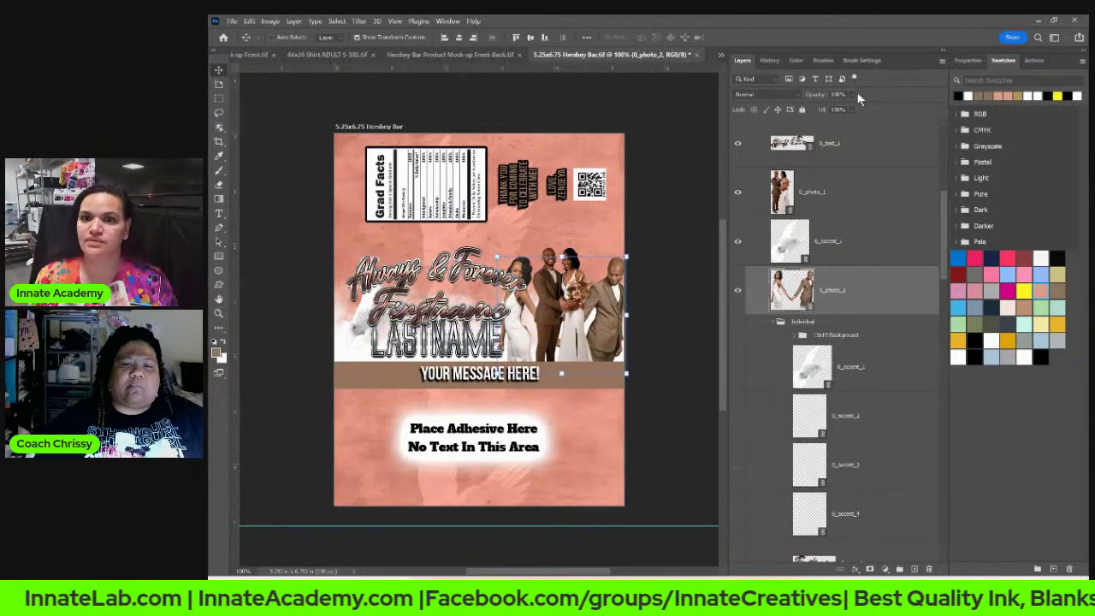
Step: Fade the 0_photo_2 copy to about 38% opacity, shrink and raise it behind the couple, and compare the design with it hidden and shown
left_click_drag(852, 99, 839, 109)
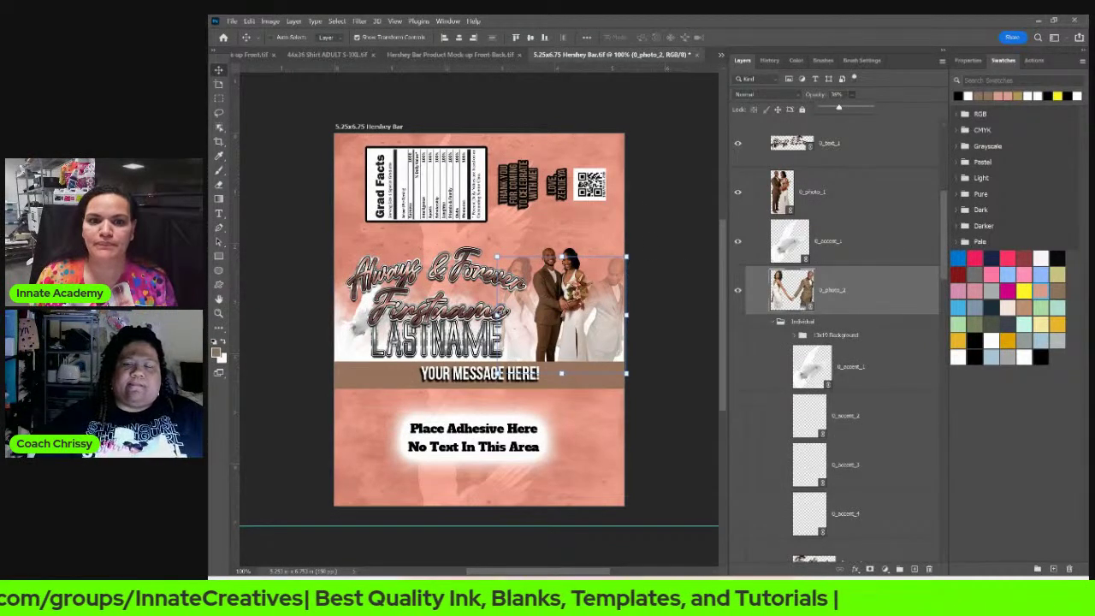
key("ctrl+t")
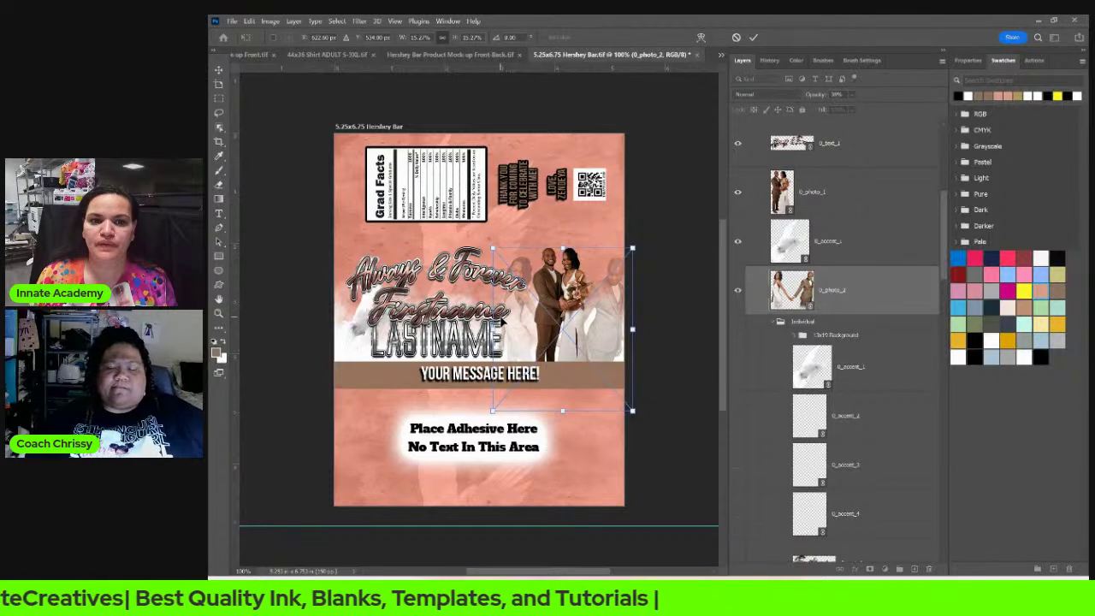
left_click_drag(492, 329, 516, 323)
mouse_move(602, 322)
left_mouse_down()
mouse_move(593, 294)
mouse_move(592, 305)
left_mouse_up()
key("Return")
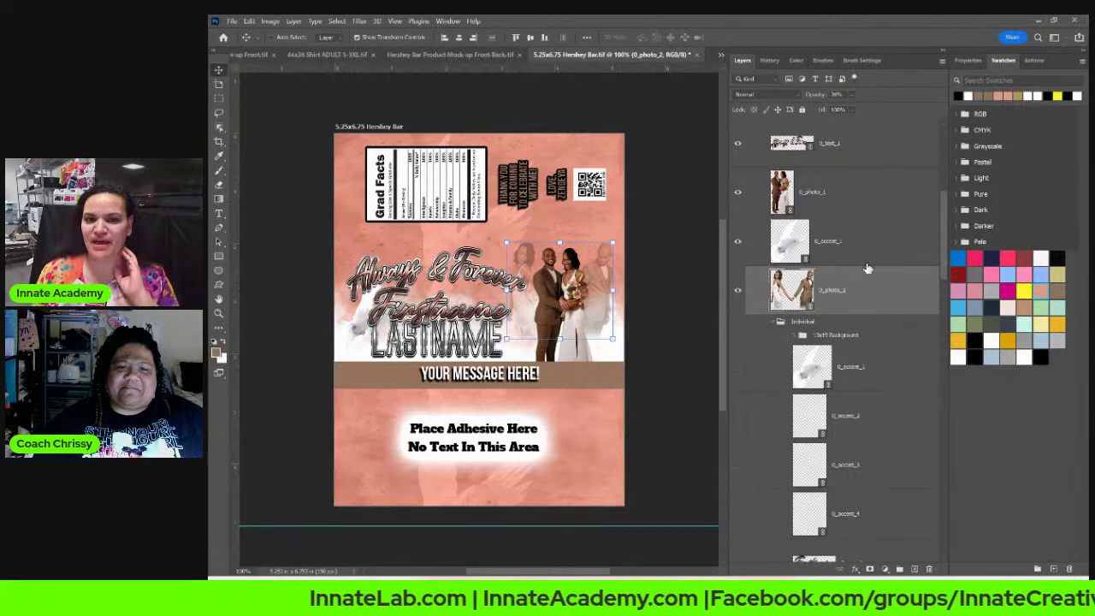
left_click(737, 291)
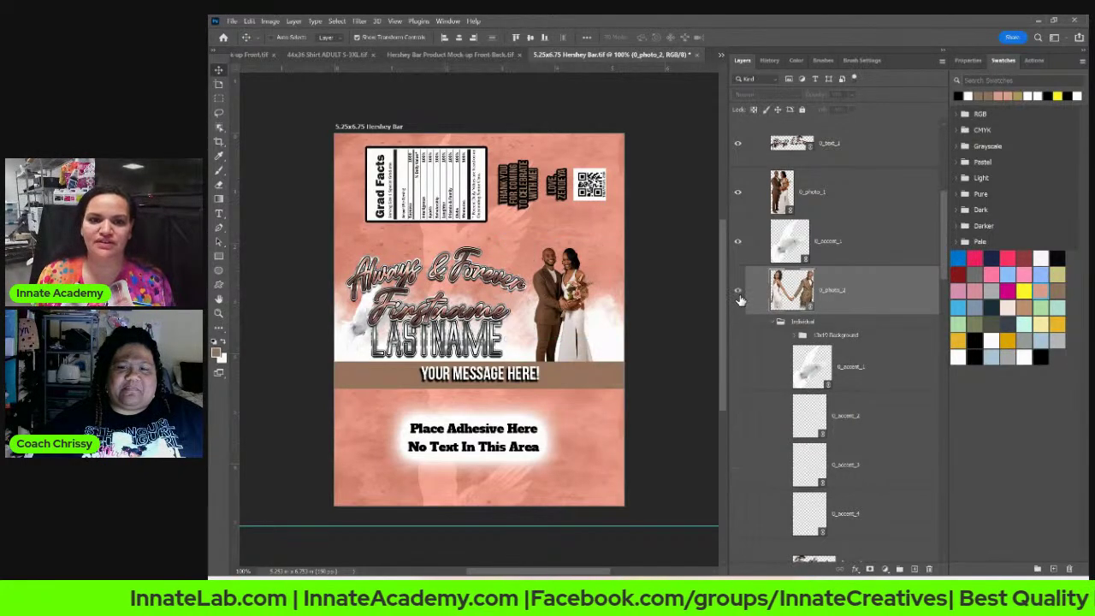
left_click(738, 291)
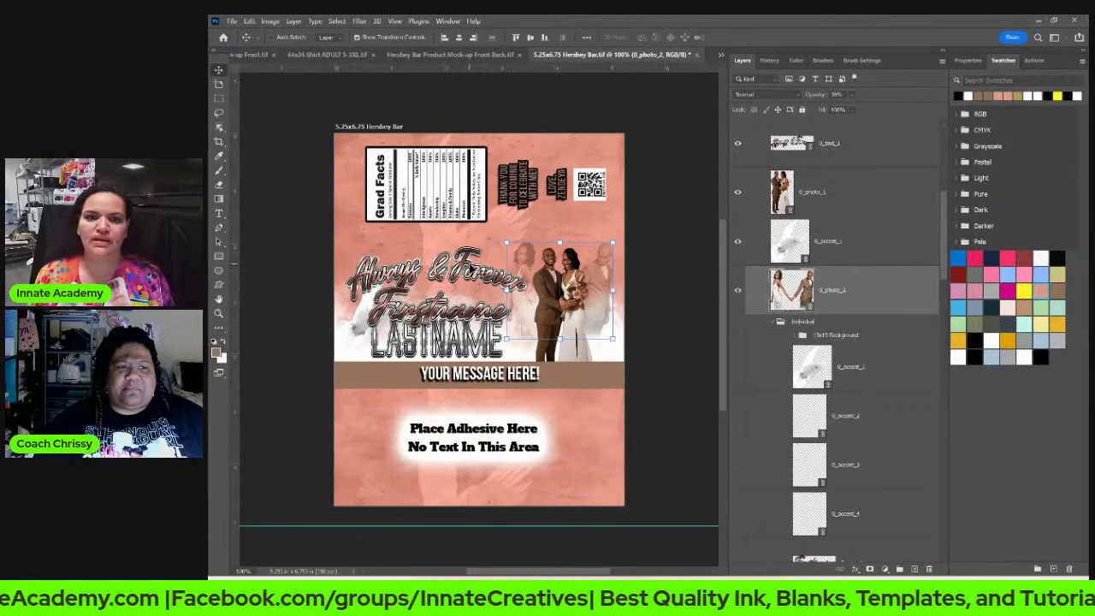
Step: Try a copy of the EST. 2022 layer, 0_text_6, in the lower-right corner of the wrapper's front and delete it
scroll(933, 465, "down", 1)
scroll(934, 464, "down", 3)
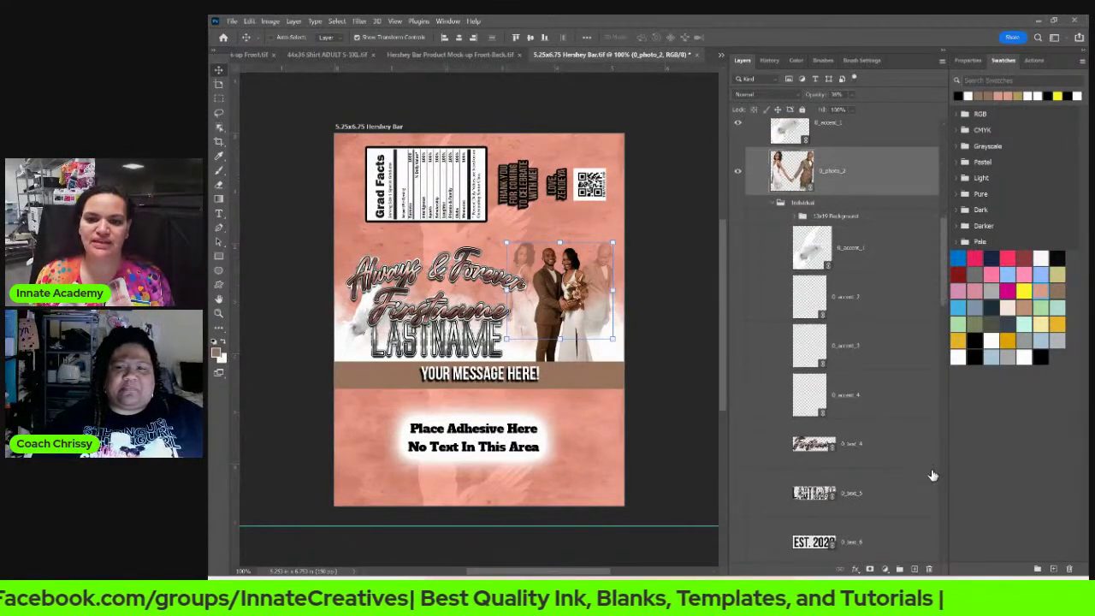
scroll(940, 513, "down", 2)
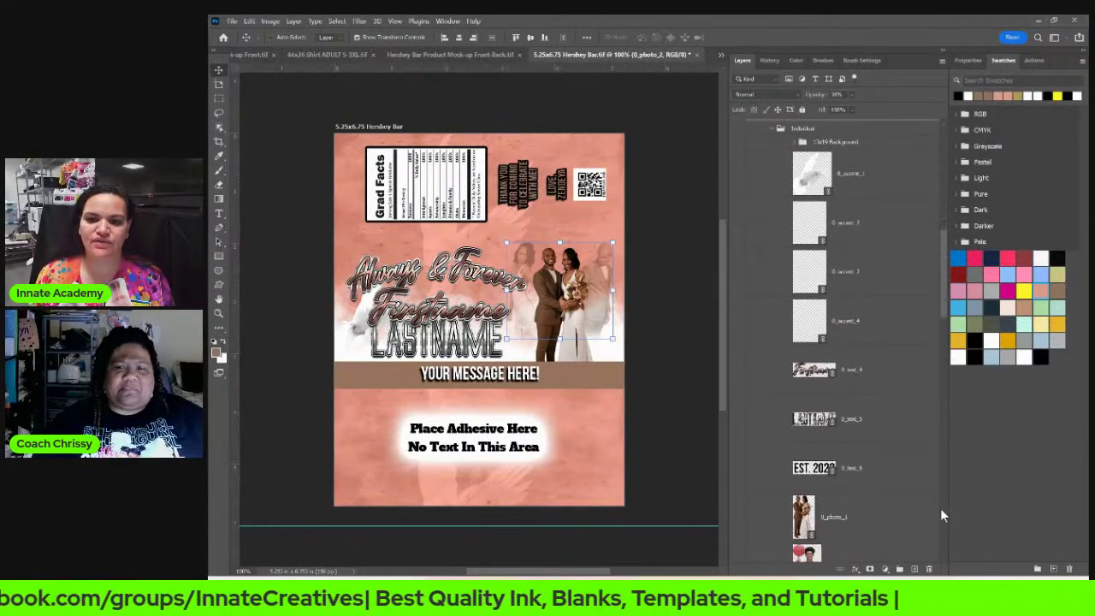
left_click(826, 477)
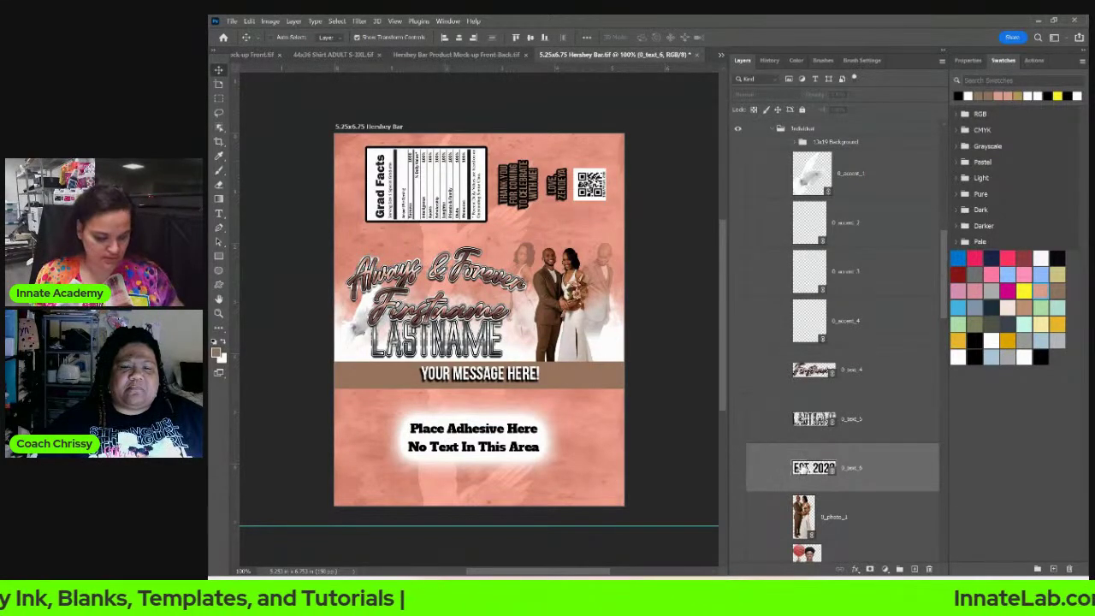
left_click_drag(804, 469, 842, 242)
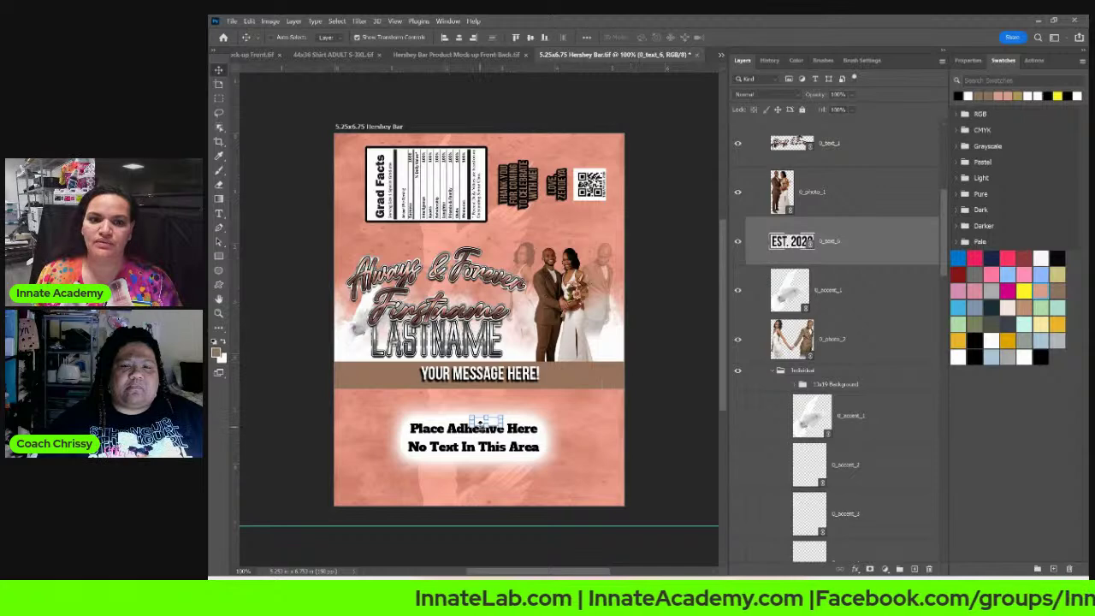
left_click_drag(485, 425, 605, 357)
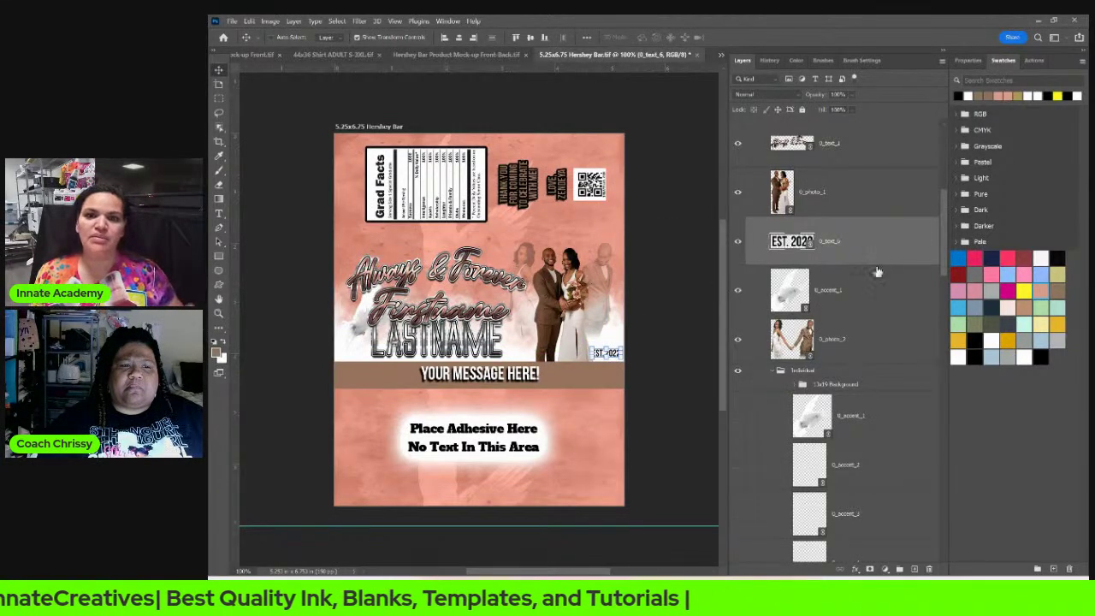
key("Delete")
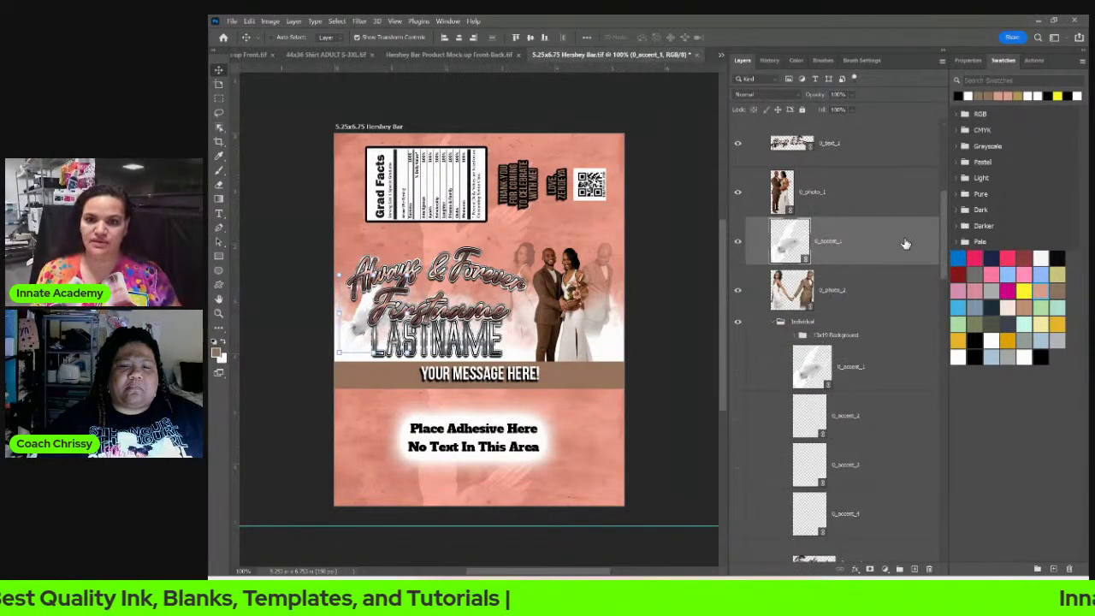
Step: Hide the Individual group in the Hershey bar layout and collapse both the Individual and Background groups
scroll(834, 364, "down", 2)
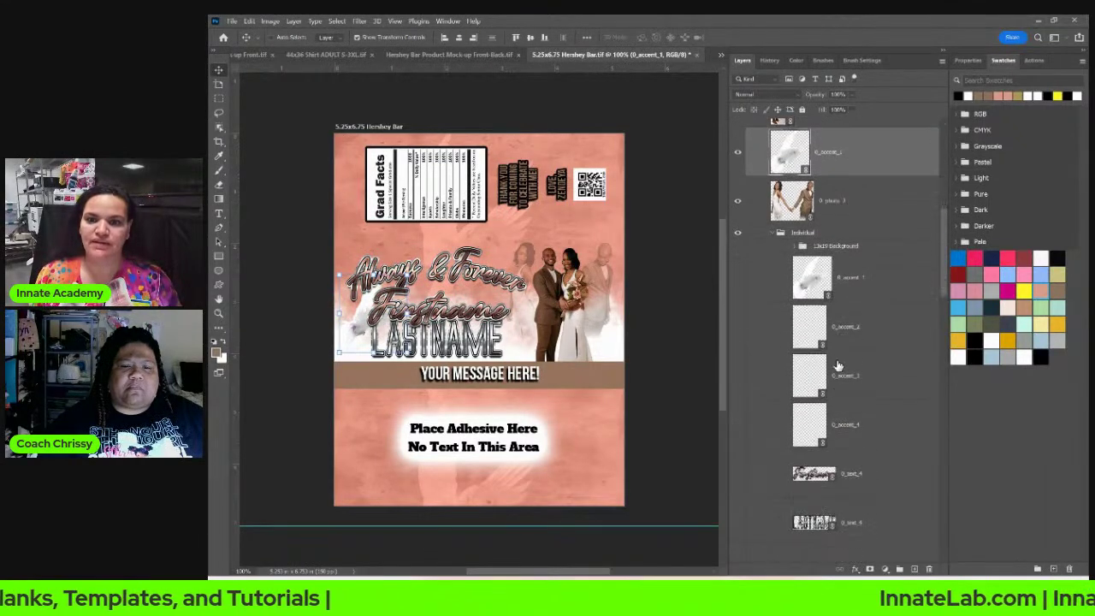
left_click(772, 234)
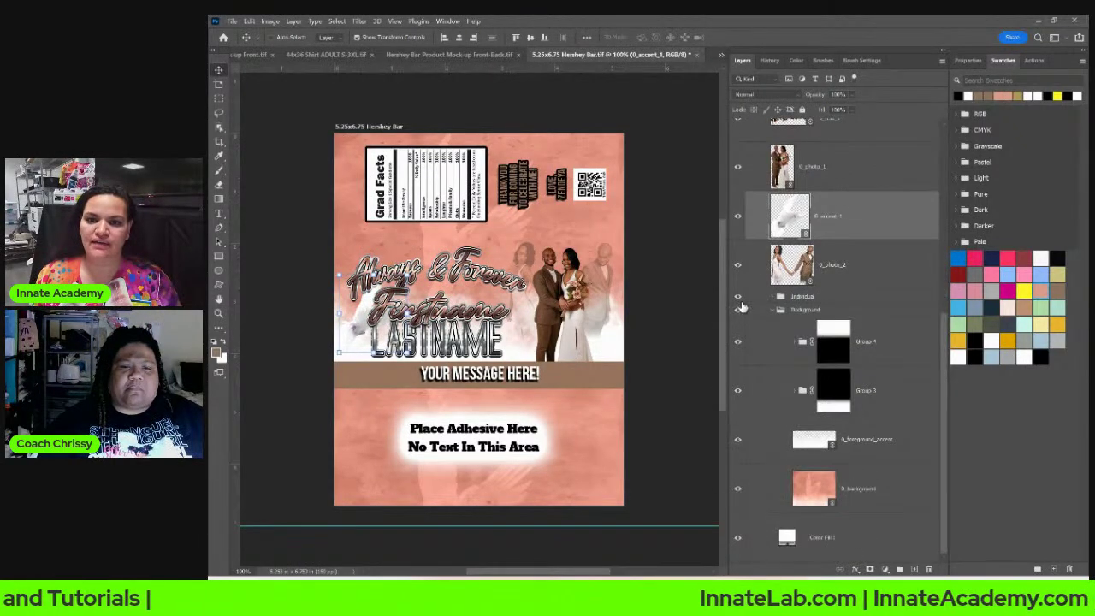
left_click(812, 300)
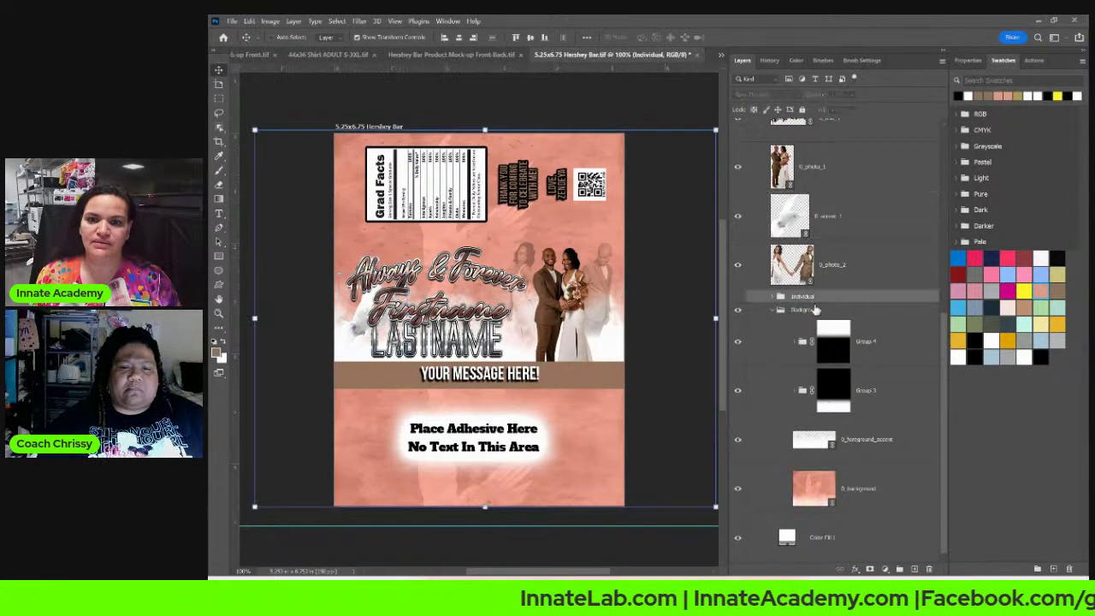
left_click(775, 310)
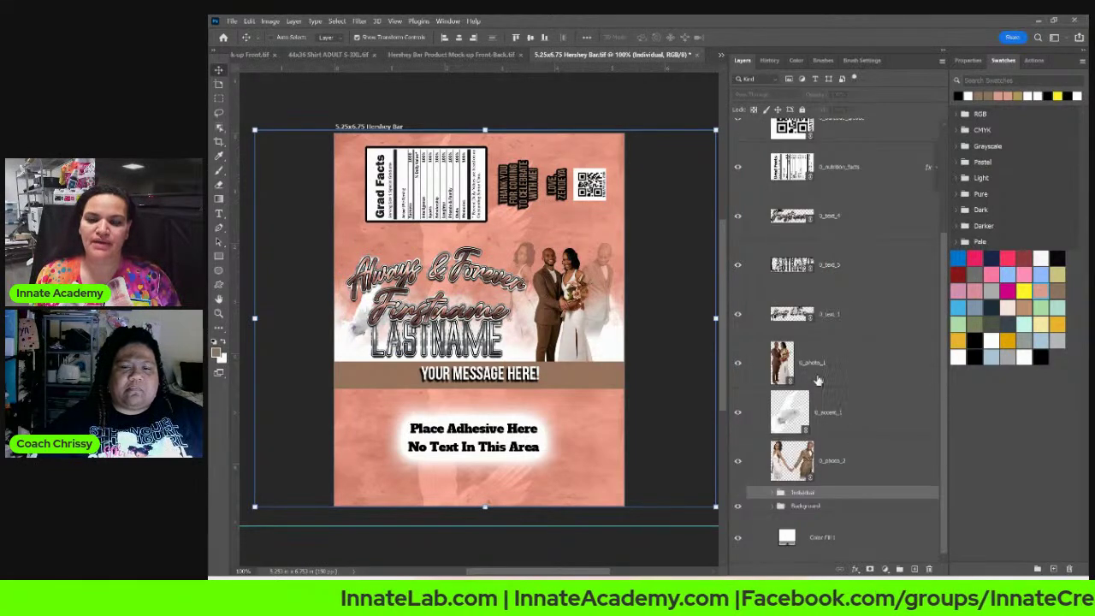
scroll(813, 377, "up", 2)
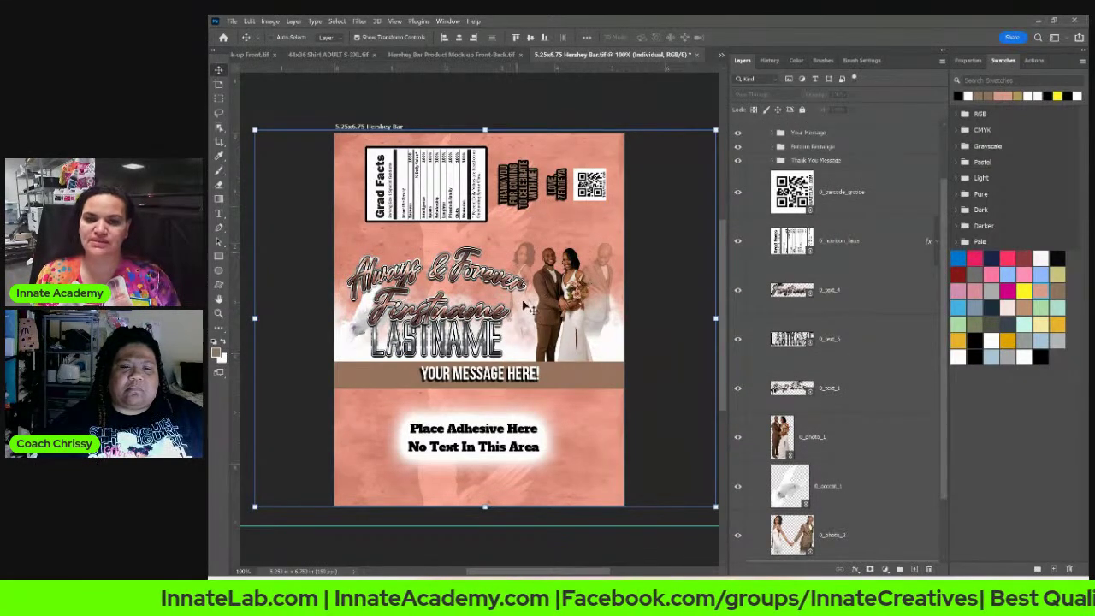
scroll(807, 381, "up", 1)
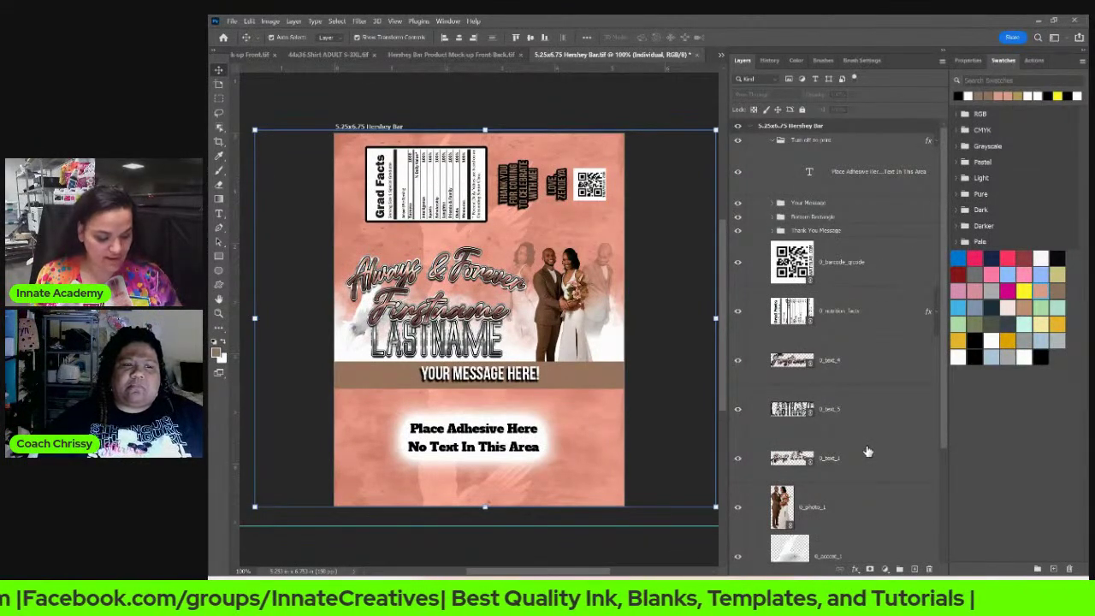
Step: Save the 5.25x6.75 Hershey Bar file and check the wrapper in the Hershey Bar Product Mock-up Front-Back file
key("ctrl+s")
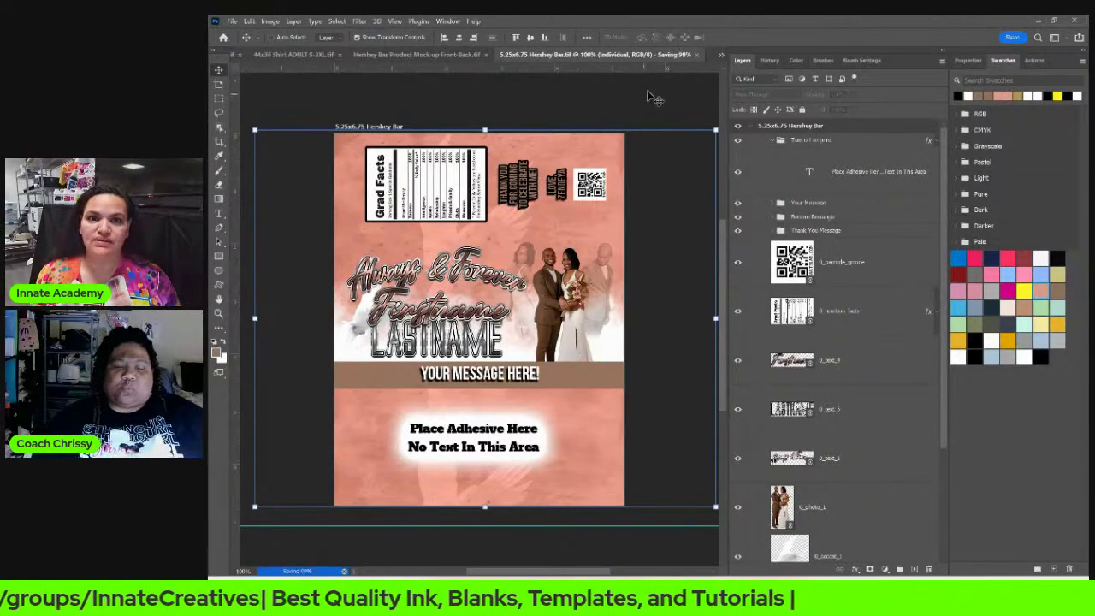
left_click(455, 57)
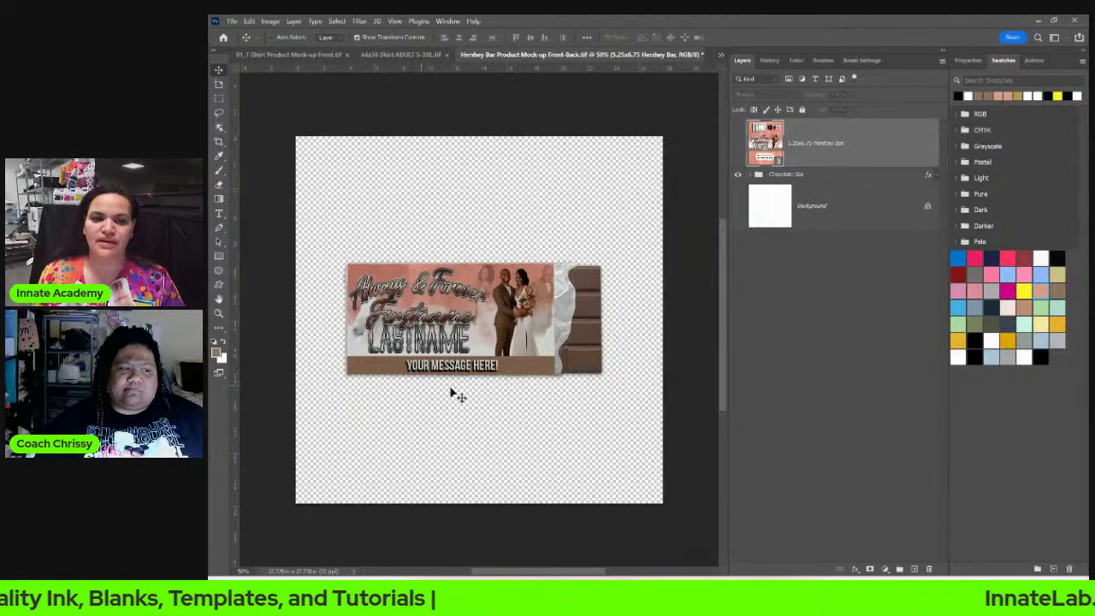
right_click(640, 56)
left_click(489, 60)
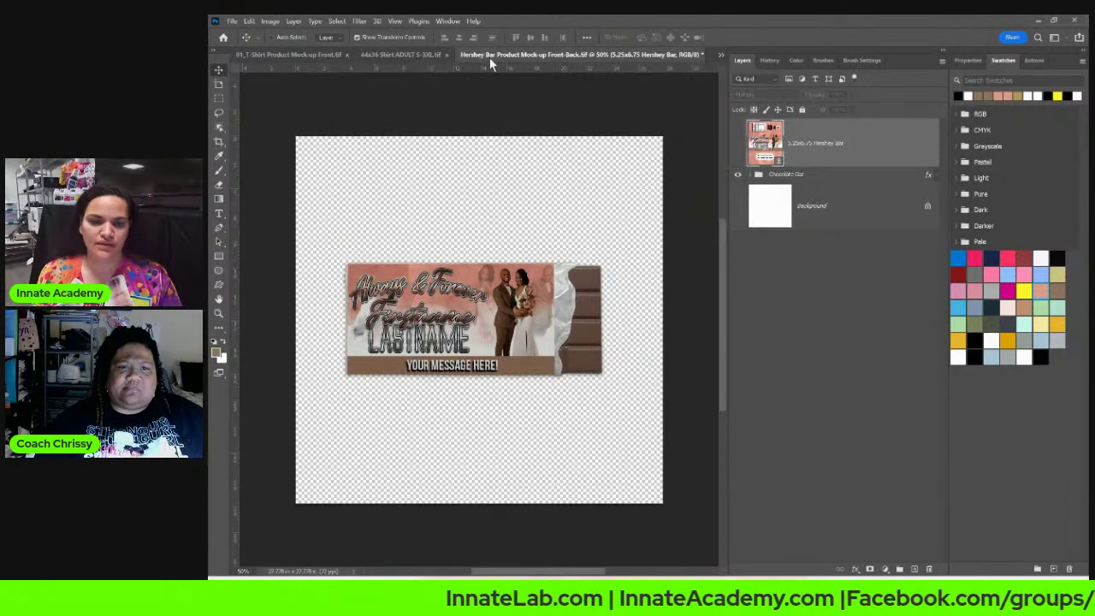
Step: Close the 01_T-Shirt Product Mock-up Front and 44x36 Shirt ADULT S-3XL files, saving the shirt file's changes, and return to the party mock-up
left_click(309, 56)
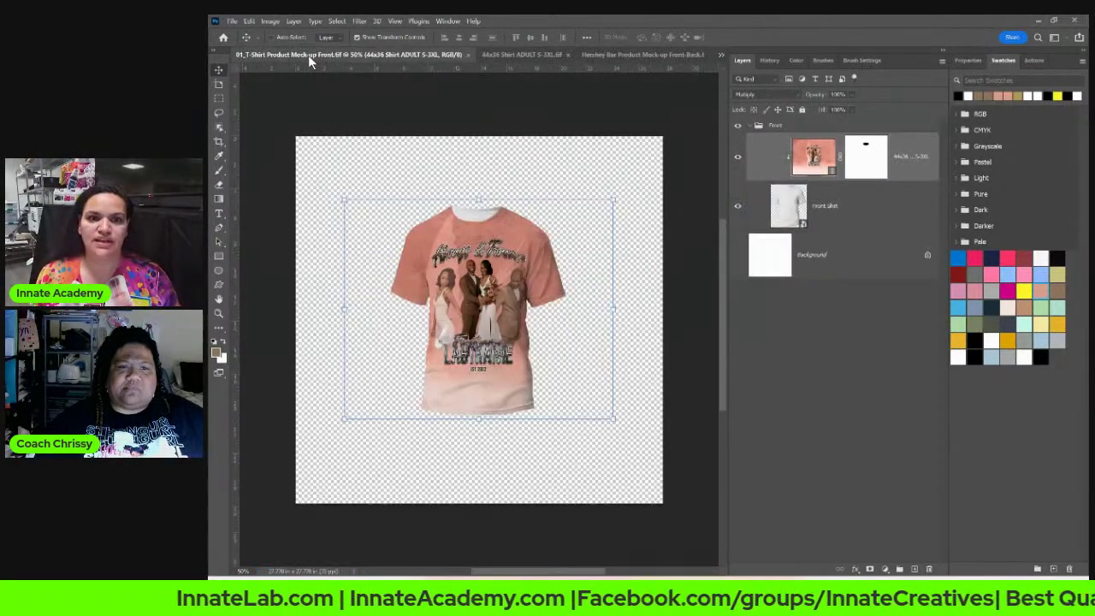
left_click(469, 54)
left_click(442, 54)
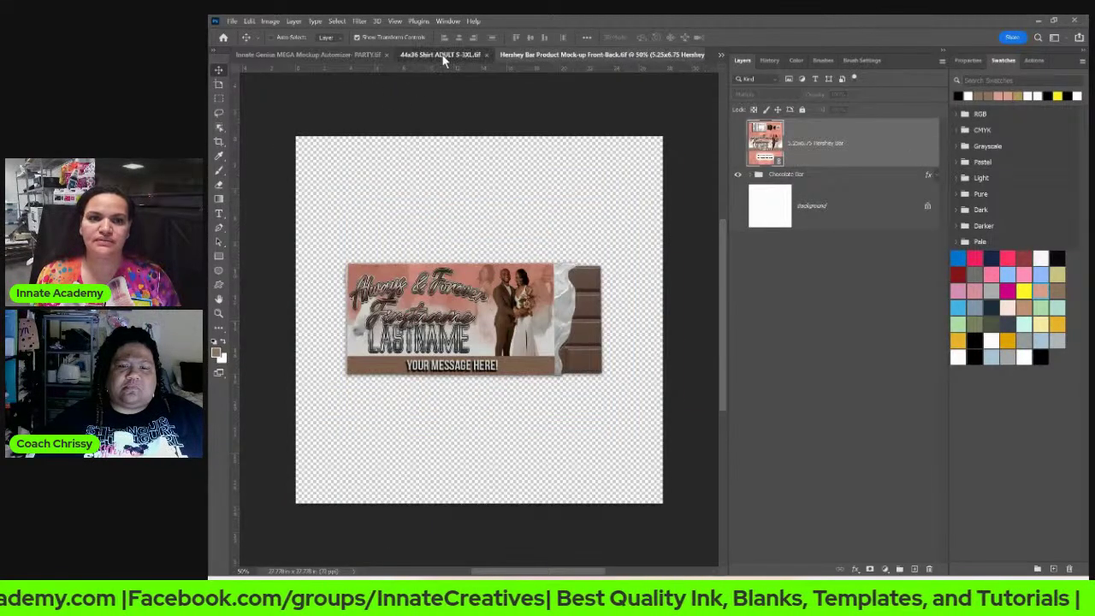
left_click(579, 55)
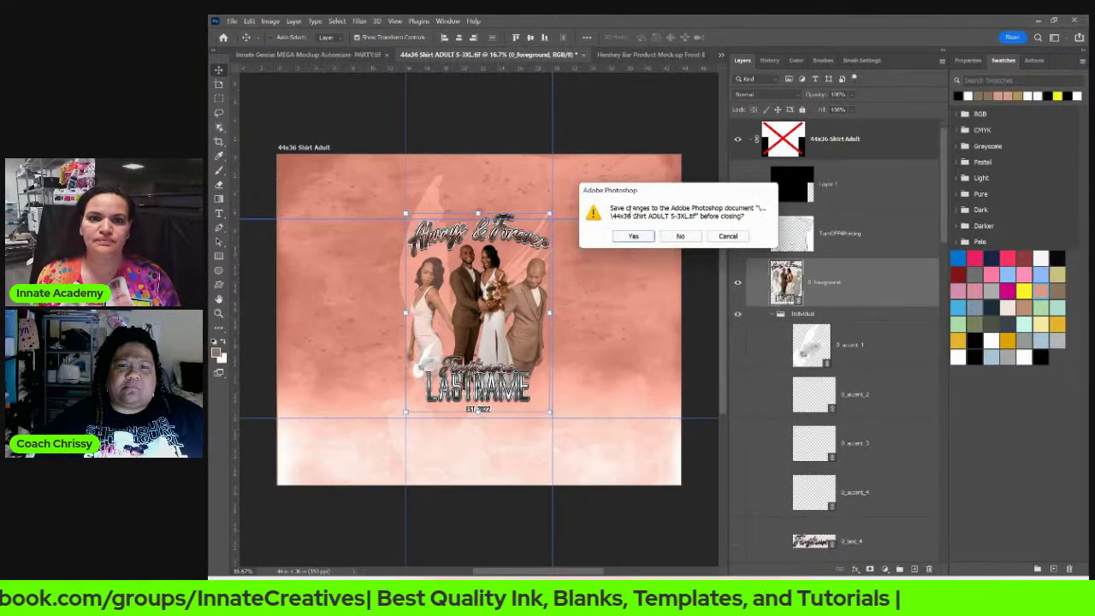
left_click(633, 240)
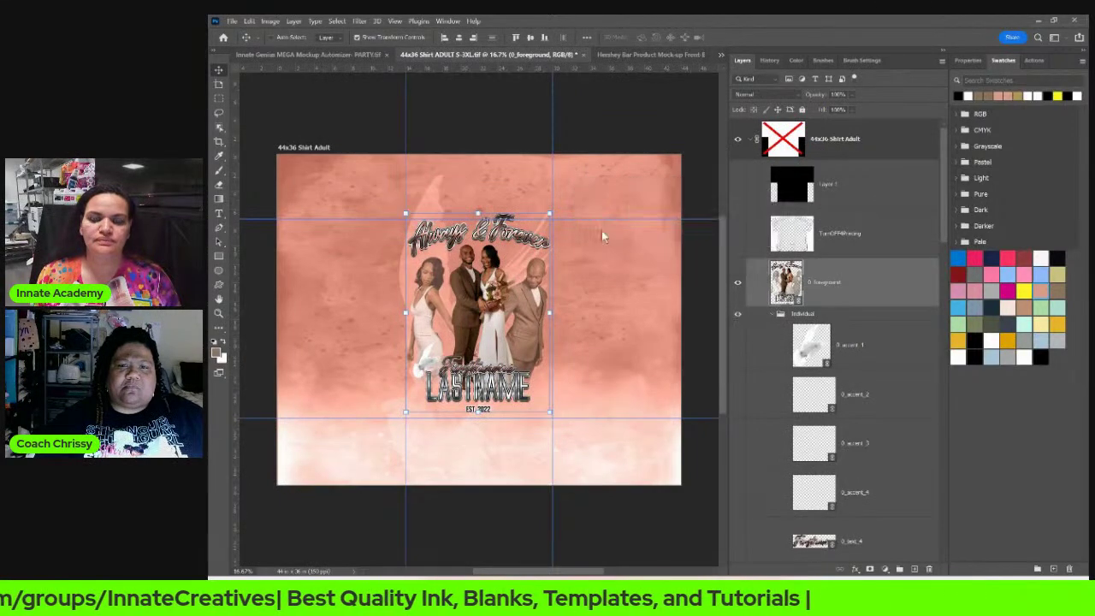
left_click(349, 54)
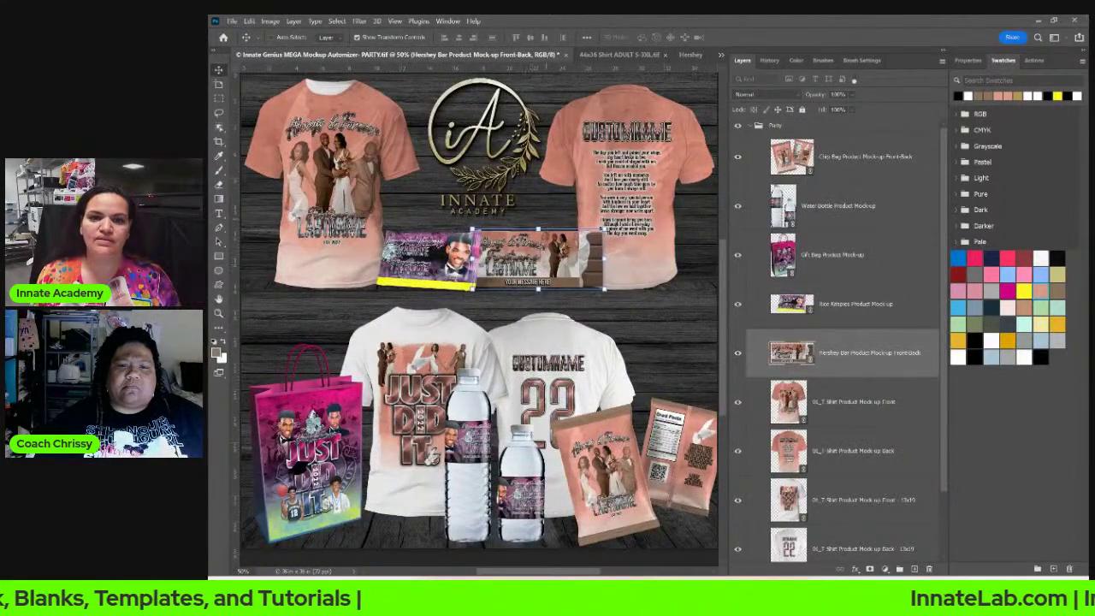
left_click(666, 54)
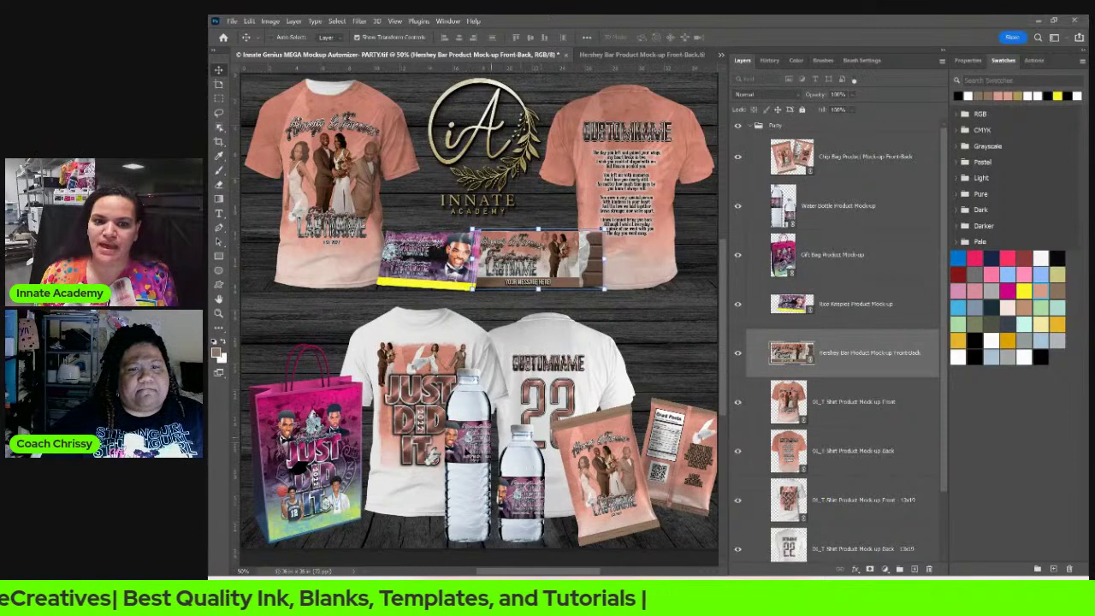
Step: Open the 8.5x2 Water Bottle Label nested in the party mock-up's Water Bottle Product Mock-up and update all its modified linked content
right_click(465, 440)
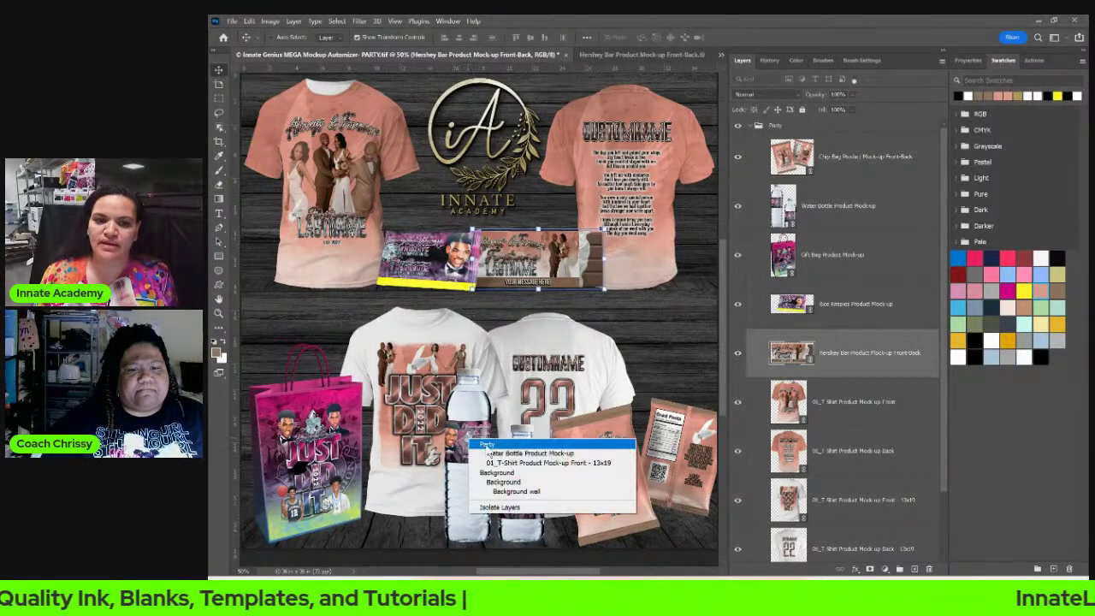
left_click(499, 454)
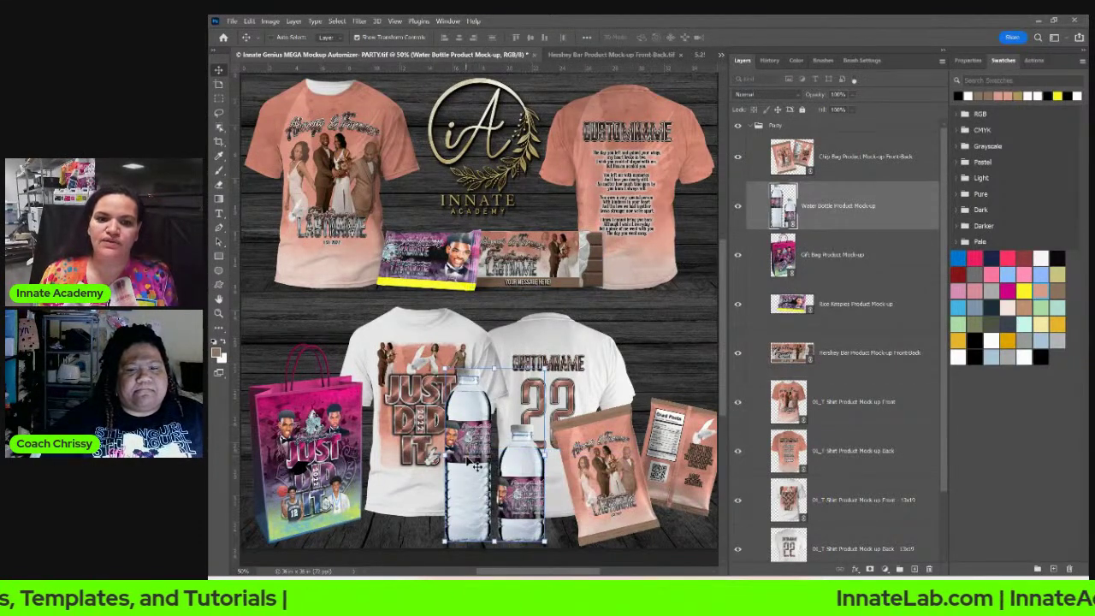
double_click(783, 204)
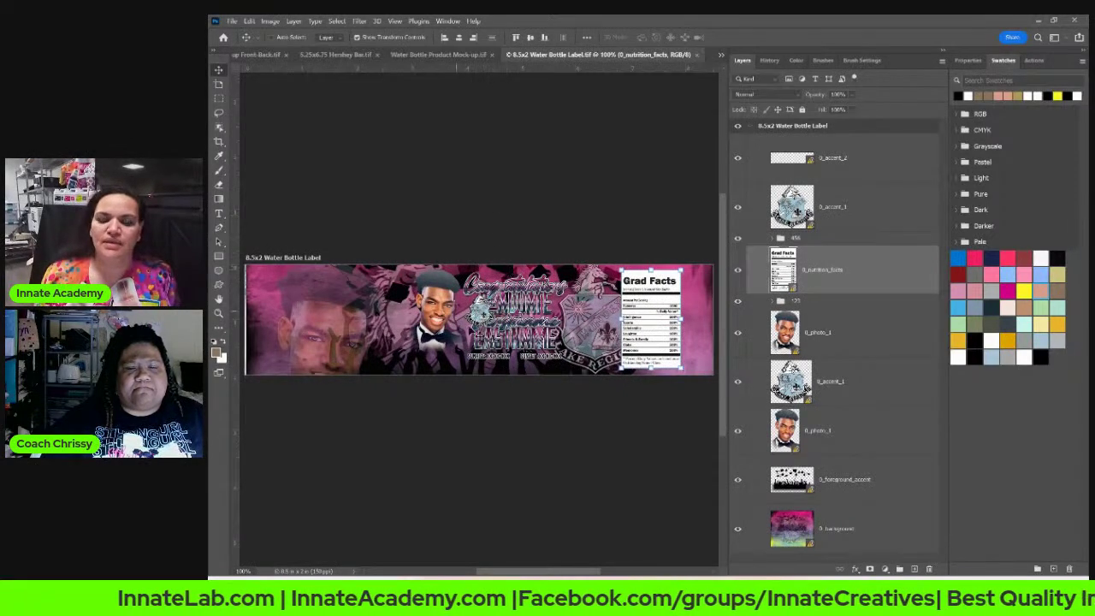
right_click(852, 214)
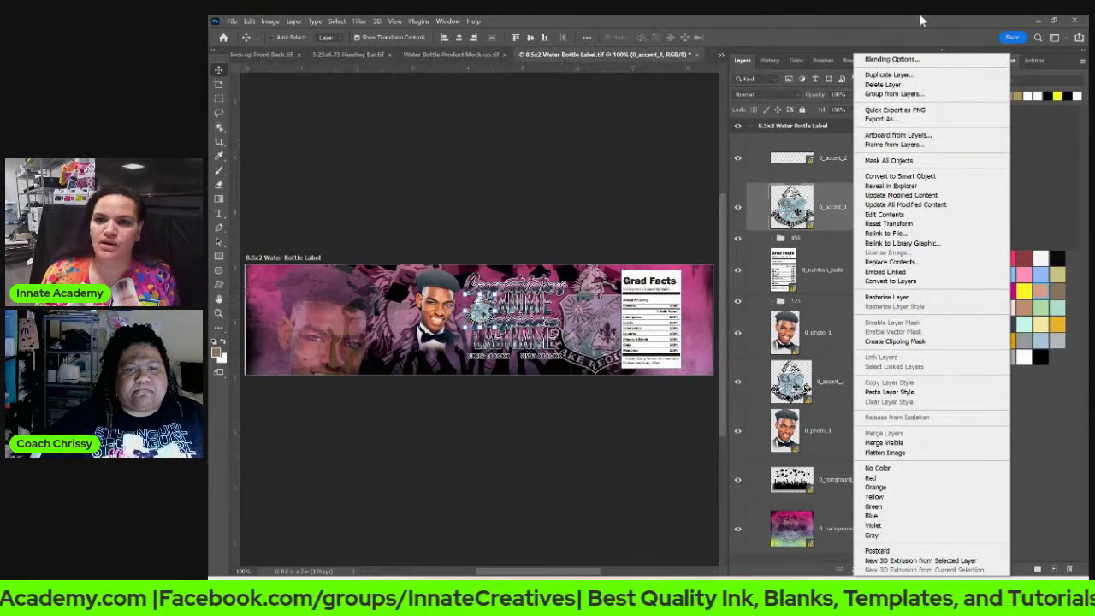
left_click(909, 206)
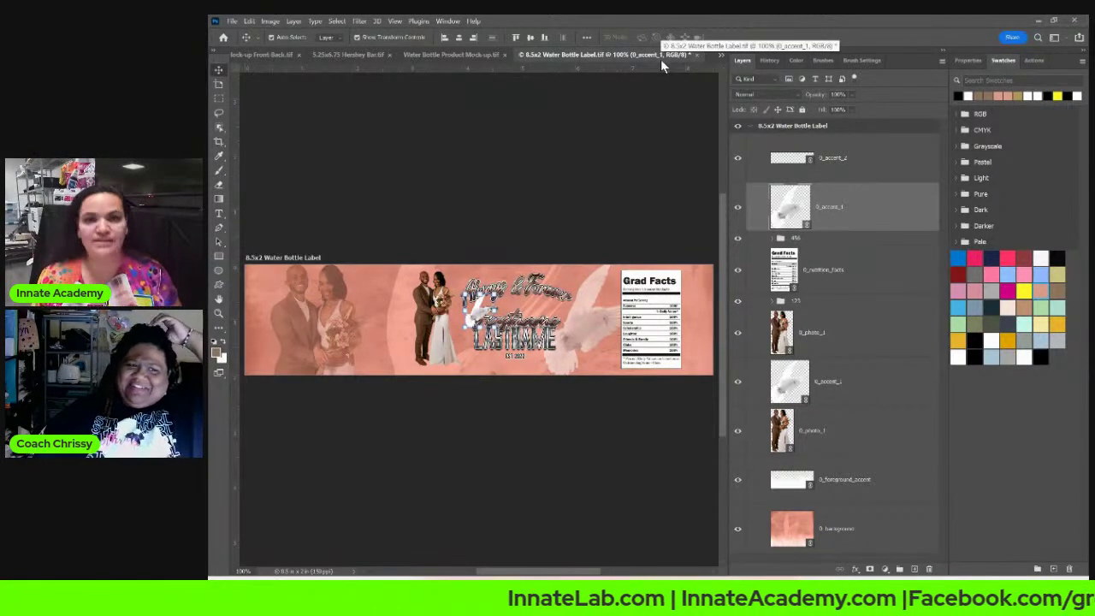
Step: Save the 8.5x2 Water Bottle Label and check it on the bottles in Water Bottle Product Mock-up
key("ctrl+s")
left_click(451, 53)
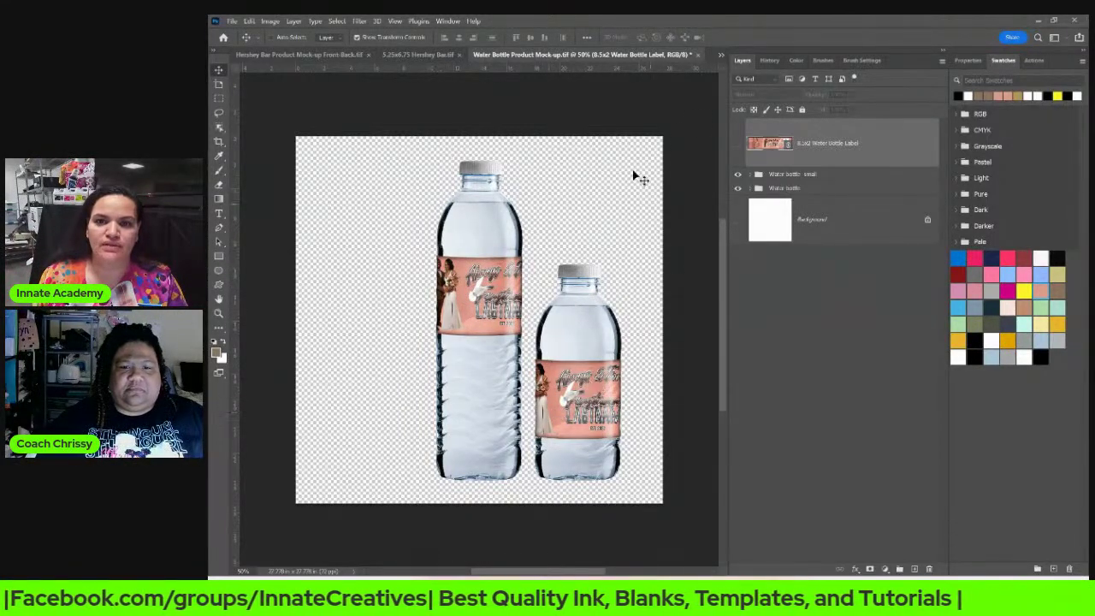
Step: Reopen the 8.5x2 Water Bottle Label and shift the full-colour couple photo slightly toward the Always & Forever text
double_click(768, 152)
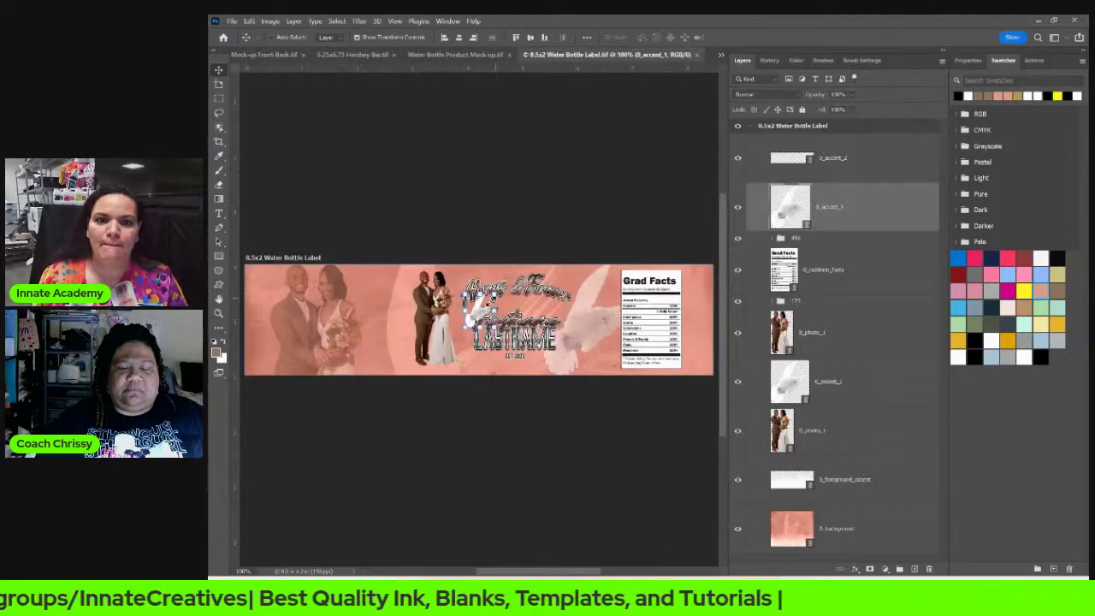
right_click(441, 334)
left_click(455, 347)
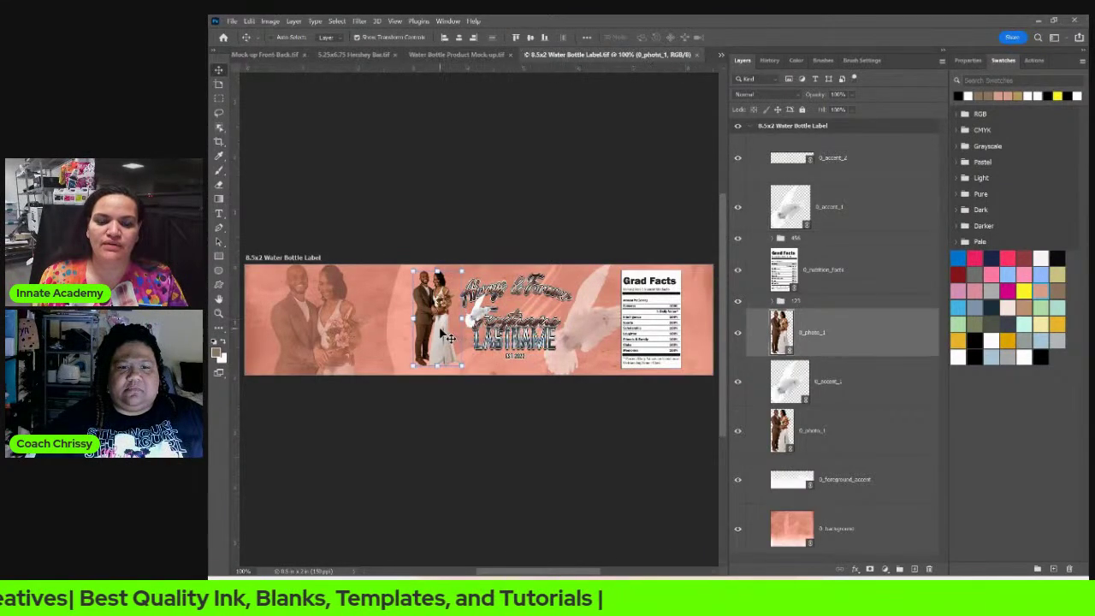
left_click_drag(441, 336, 452, 333)
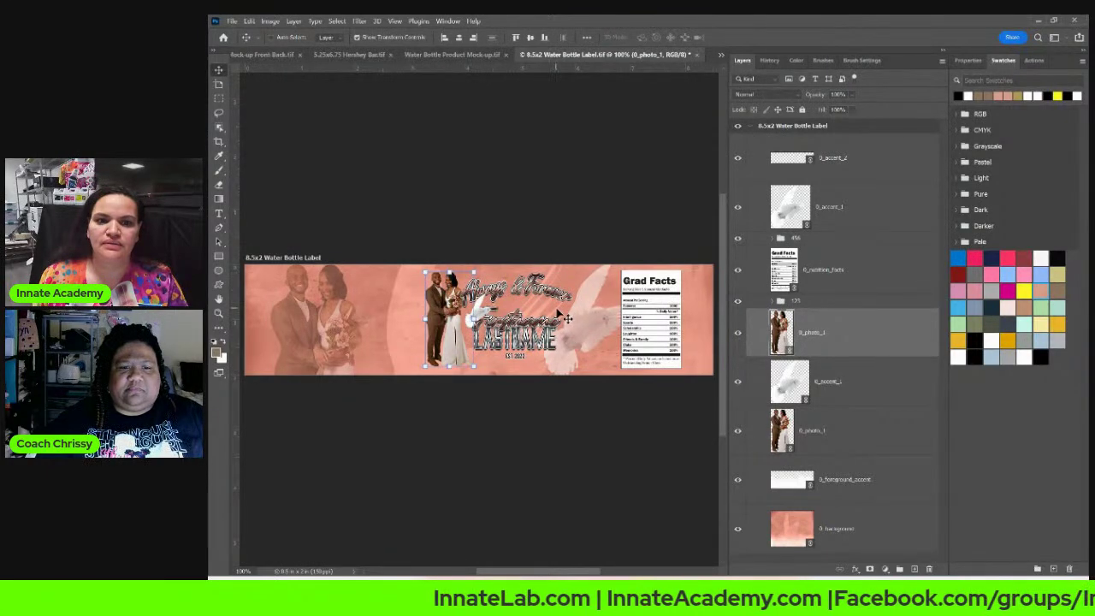
scroll(848, 457, "down", 10)
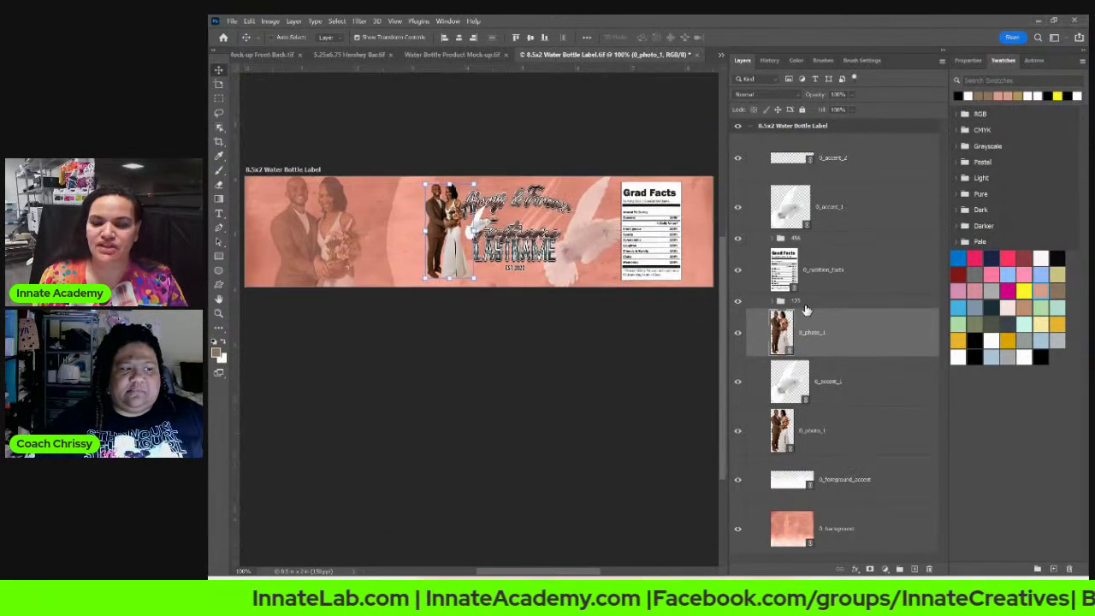
scroll(798, 333, "down", 3)
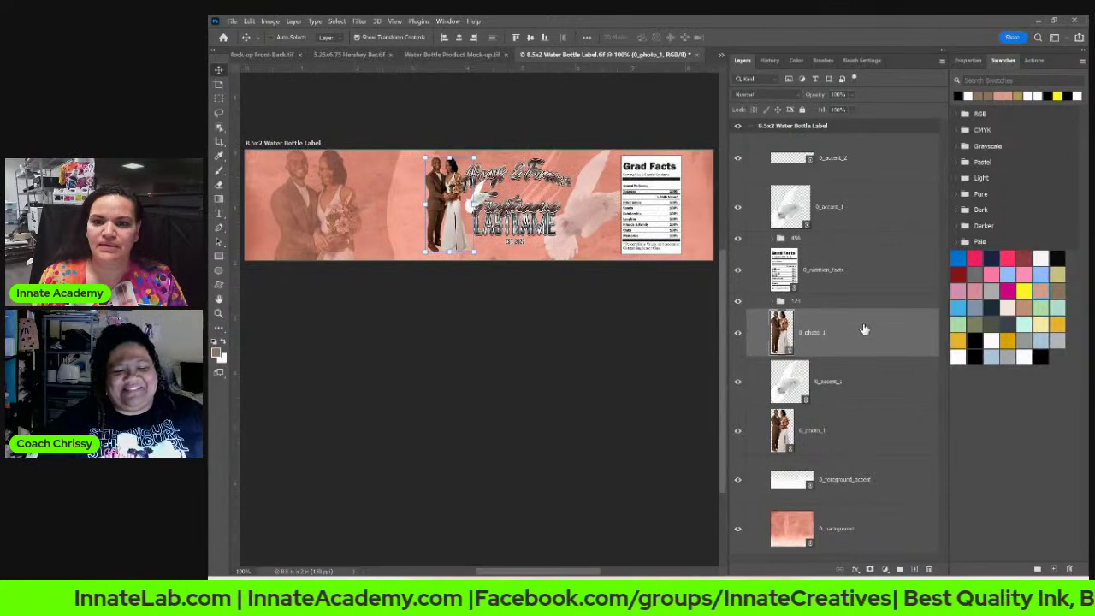
left_click(847, 270)
scroll(860, 292, "down", 6)
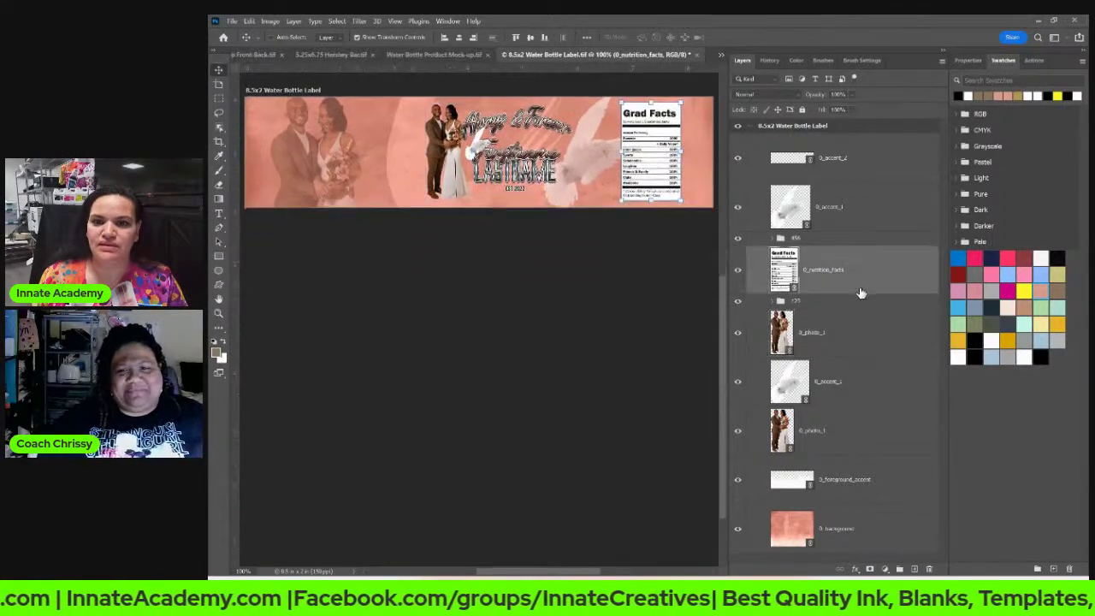
scroll(861, 292, "up", 15)
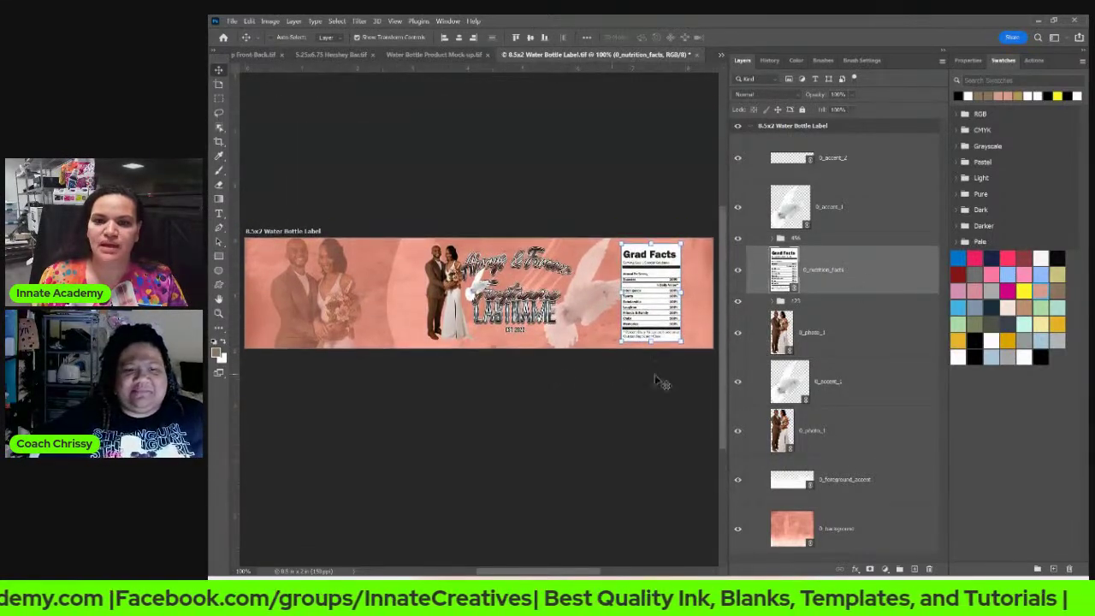
scroll(601, 333, "up", 5)
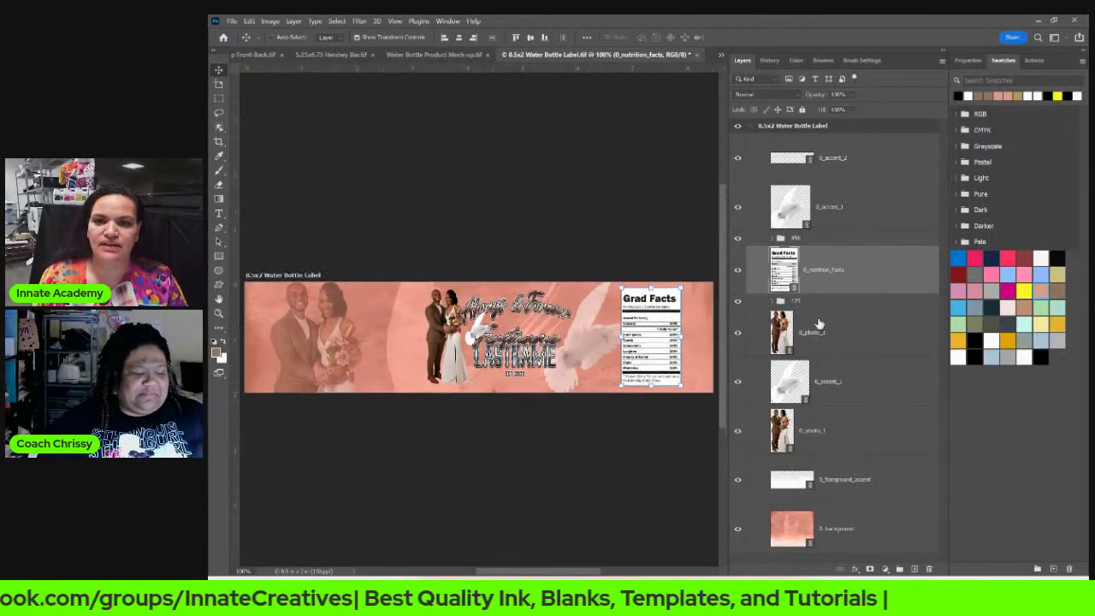
Step: Close the 8.5x2 Water Bottle Label and Water Bottle Product Mock-up files, saving the changes to both
left_click(698, 55)
left_click(640, 237)
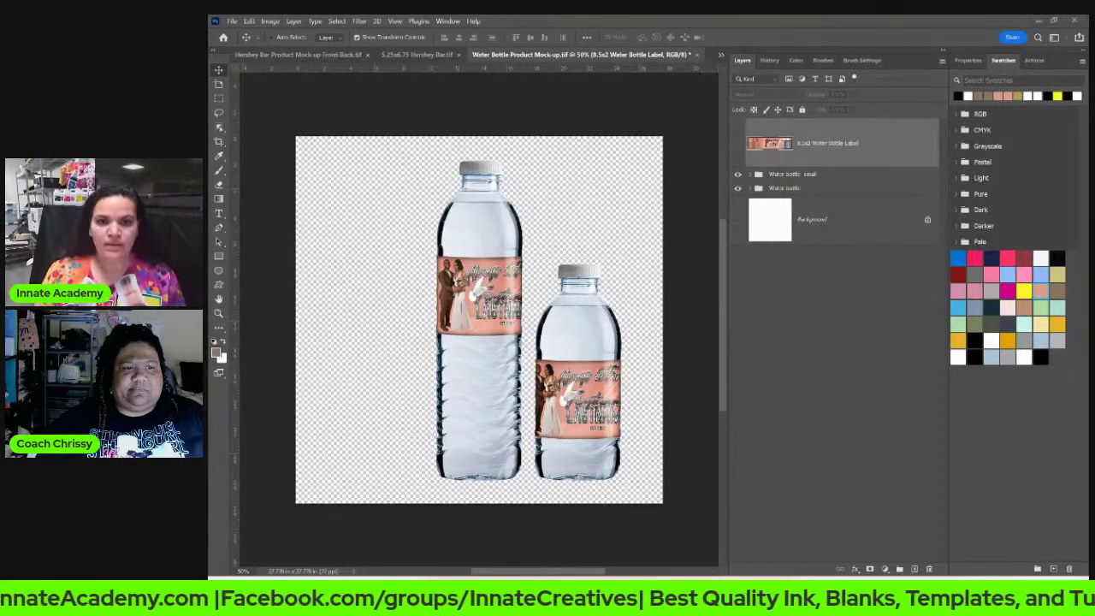
left_click(696, 55)
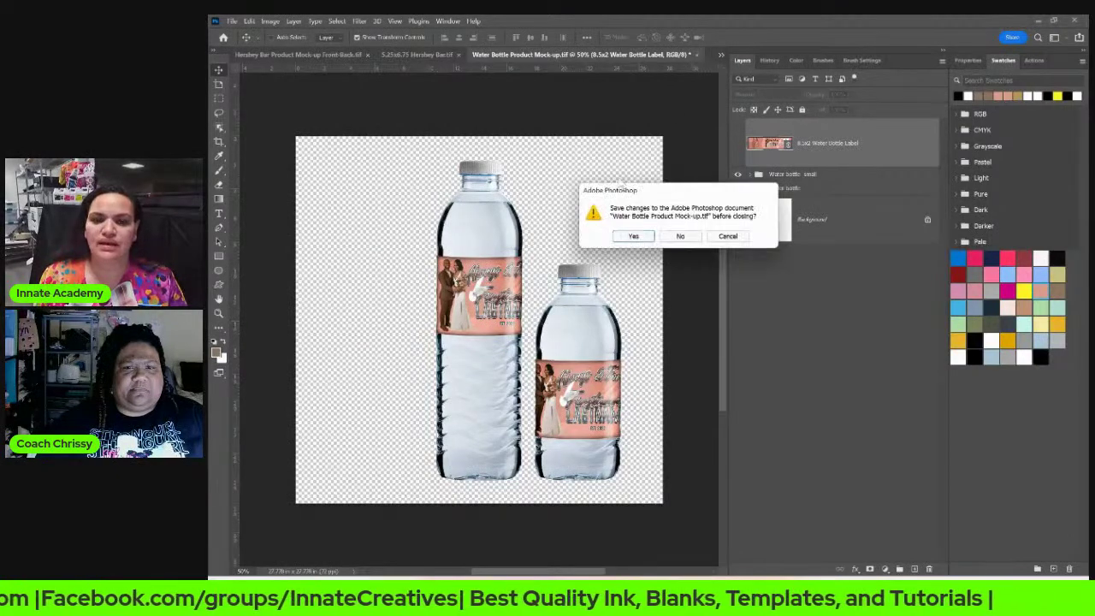
left_click(636, 240)
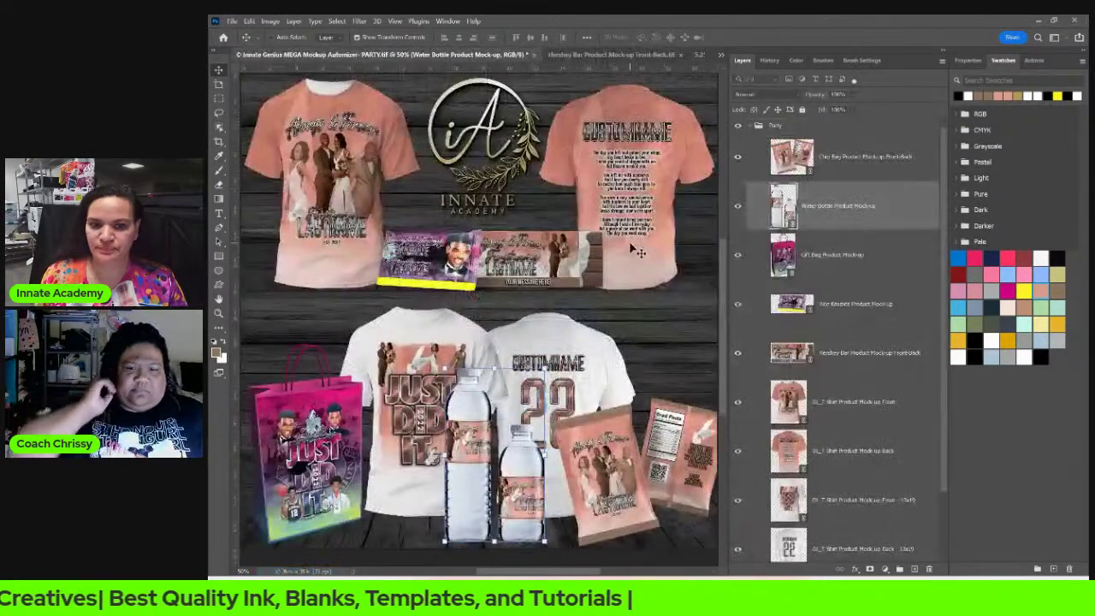
Step: Open the Gift Bag Product Mock-up nested in the party mock-up and update all its modified linked content
right_click(428, 267)
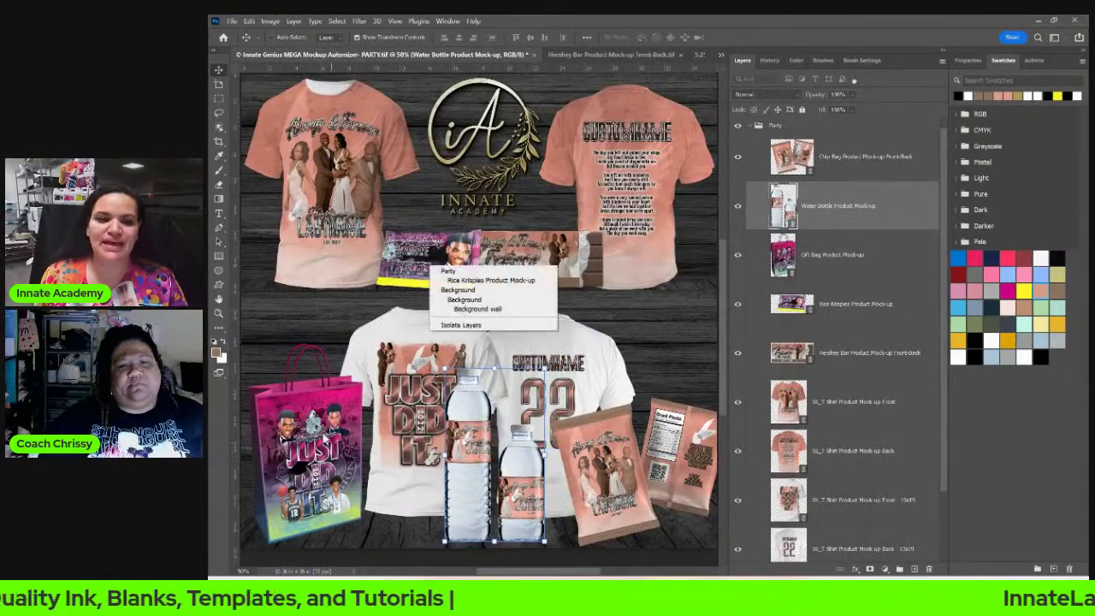
right_click(282, 440)
left_click(342, 446)
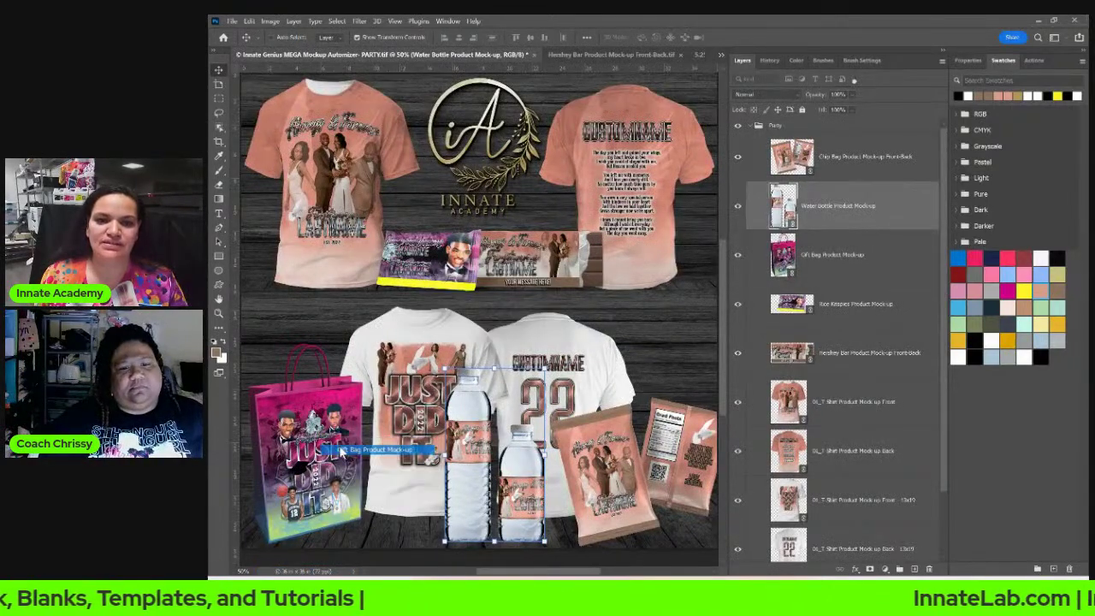
double_click(783, 256)
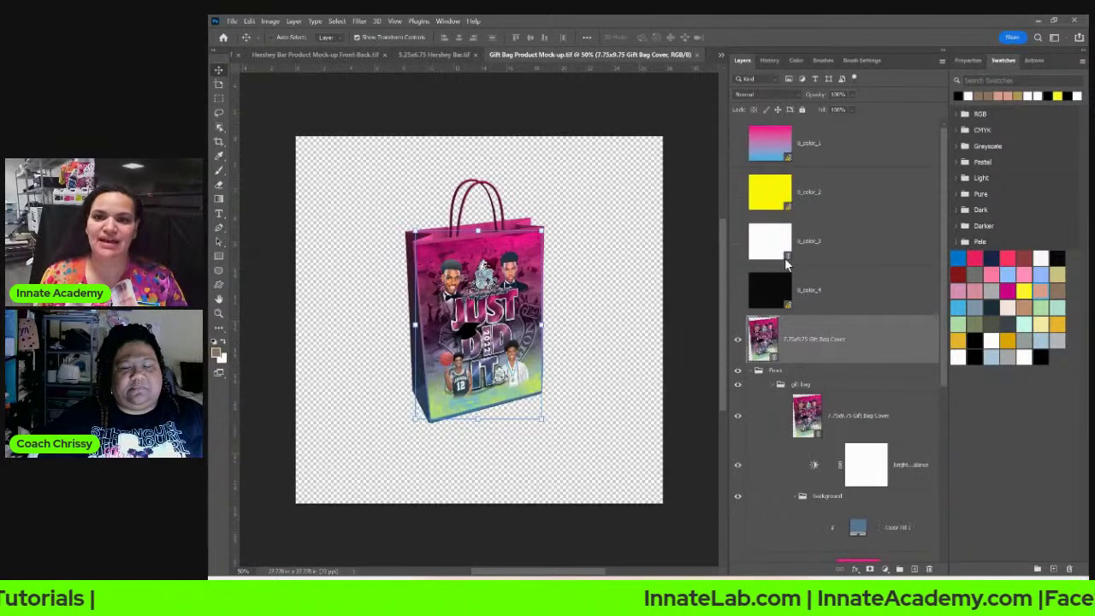
right_click(842, 250)
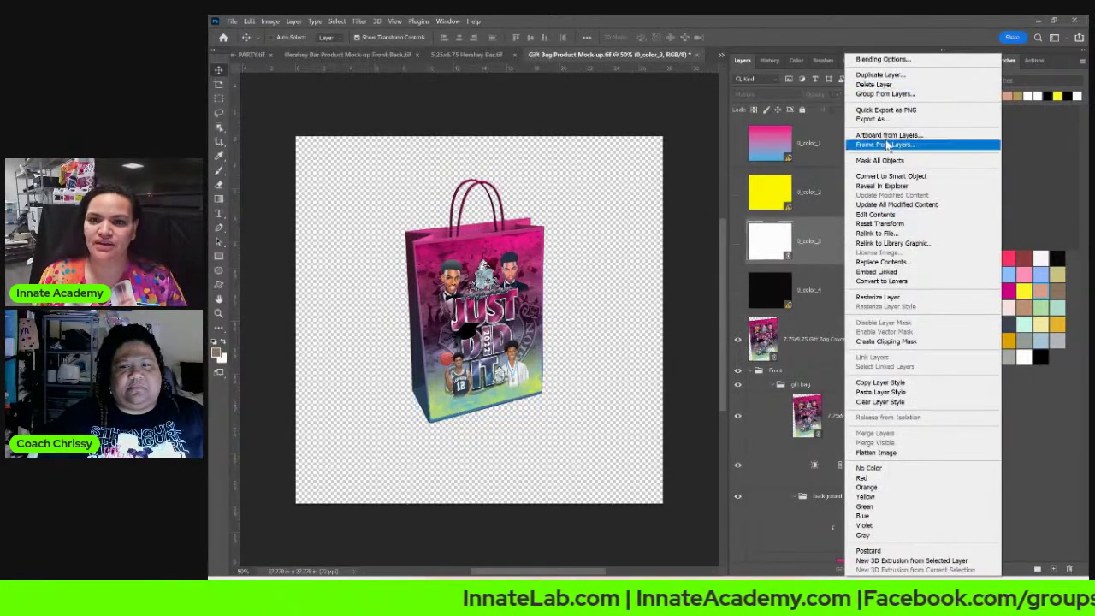
left_click(897, 204)
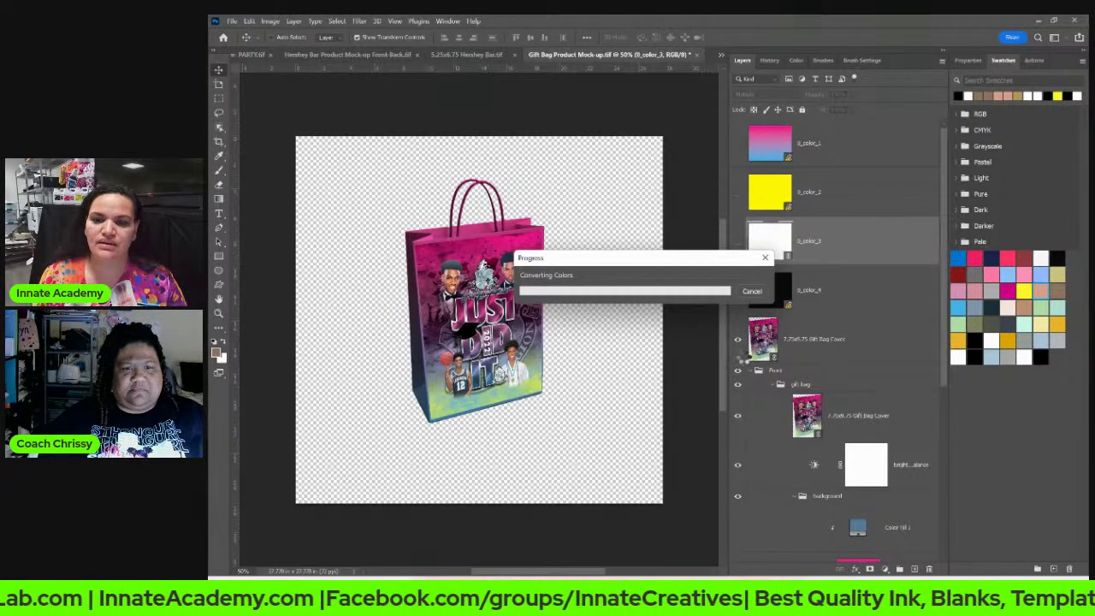
Step: Open the 7.75x9.75 Gift Bag Cover nested in the gift bag mock-up and update all its modified linked content
left_click(764, 350)
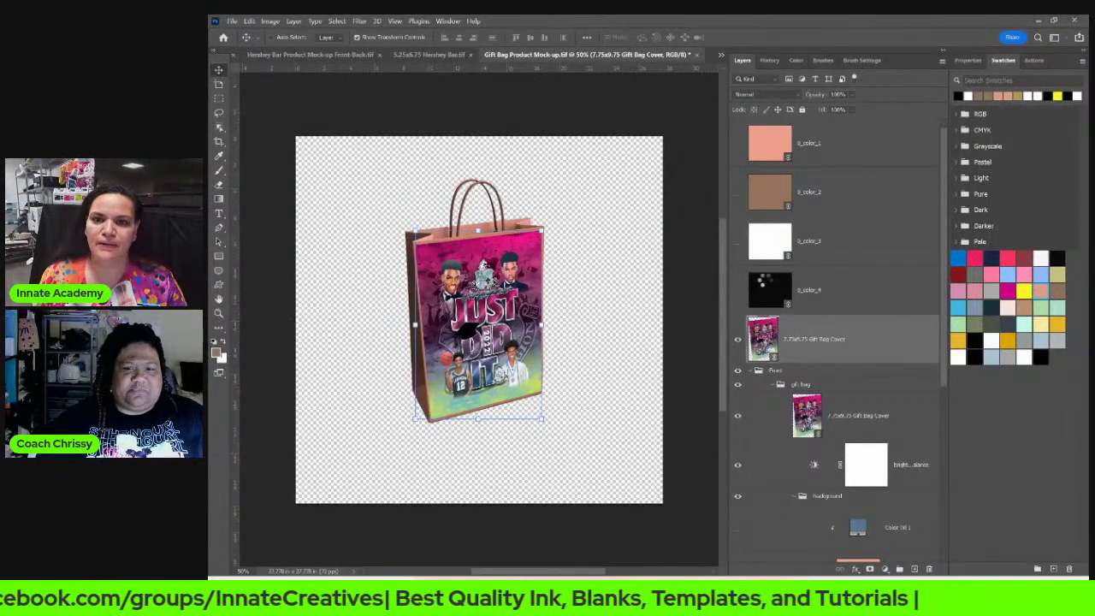
double_click(762, 339)
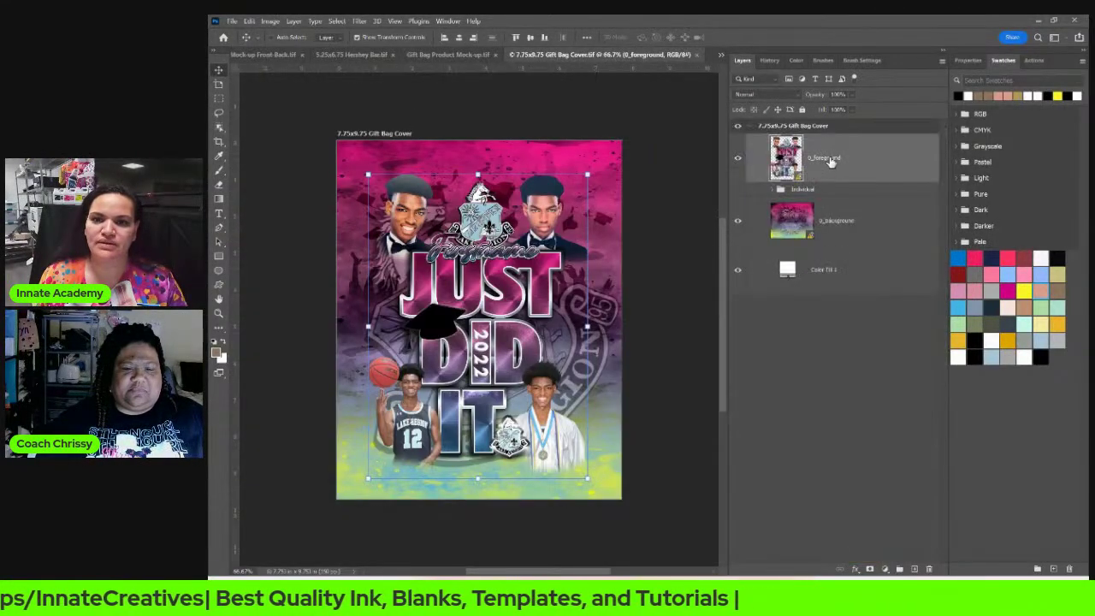
right_click(830, 162)
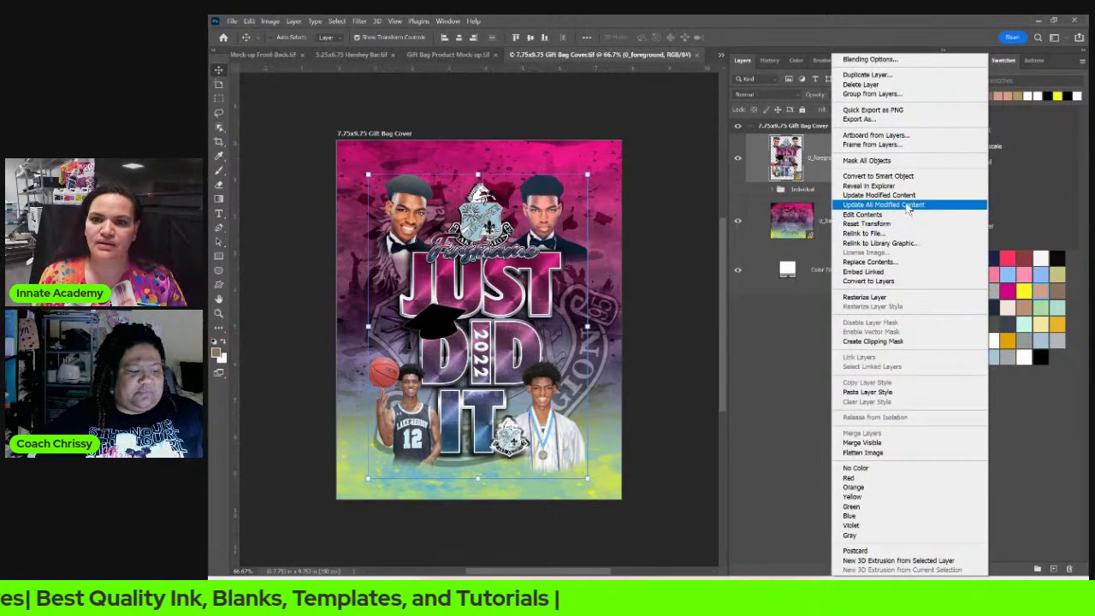
left_click(907, 207)
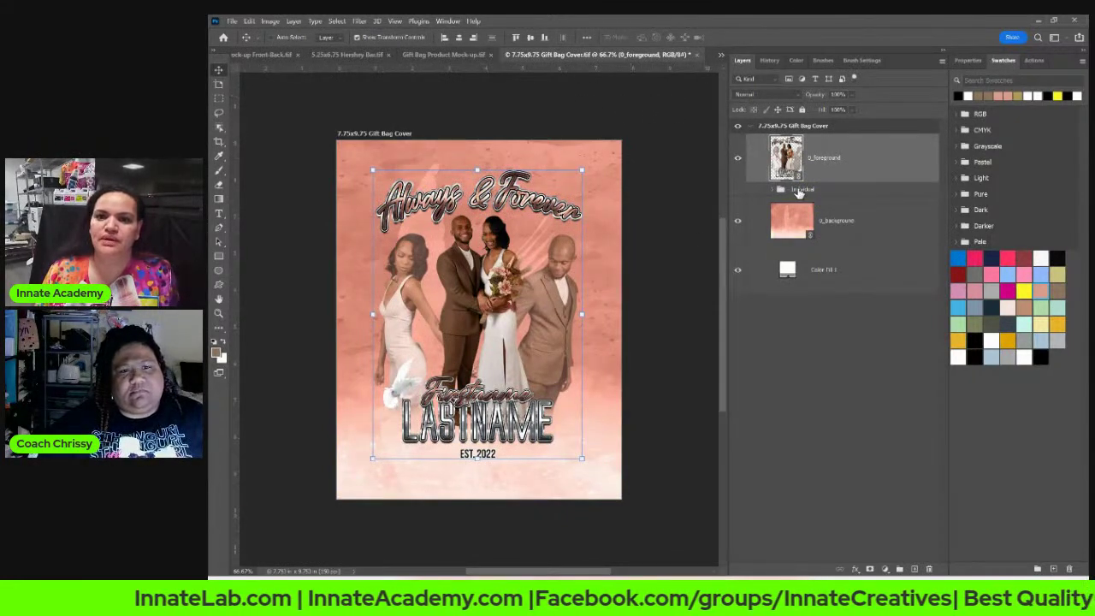
Step: Close the 7.75x9.75 Gift Bag Cover and Gift Bag Product Mock-up files, saving the changes to both
left_click(794, 190)
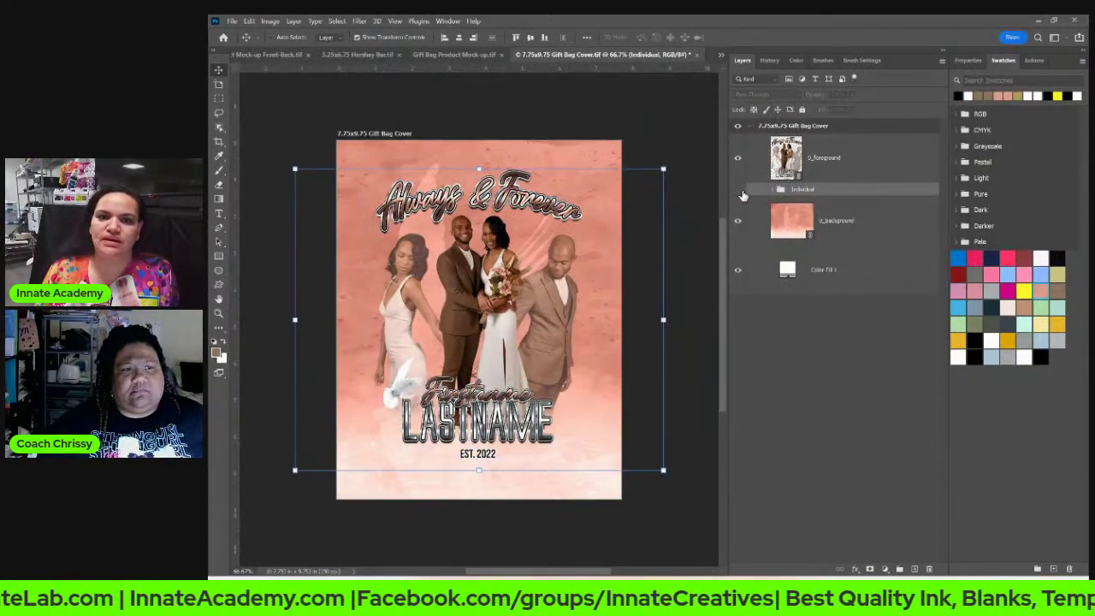
left_click(697, 54)
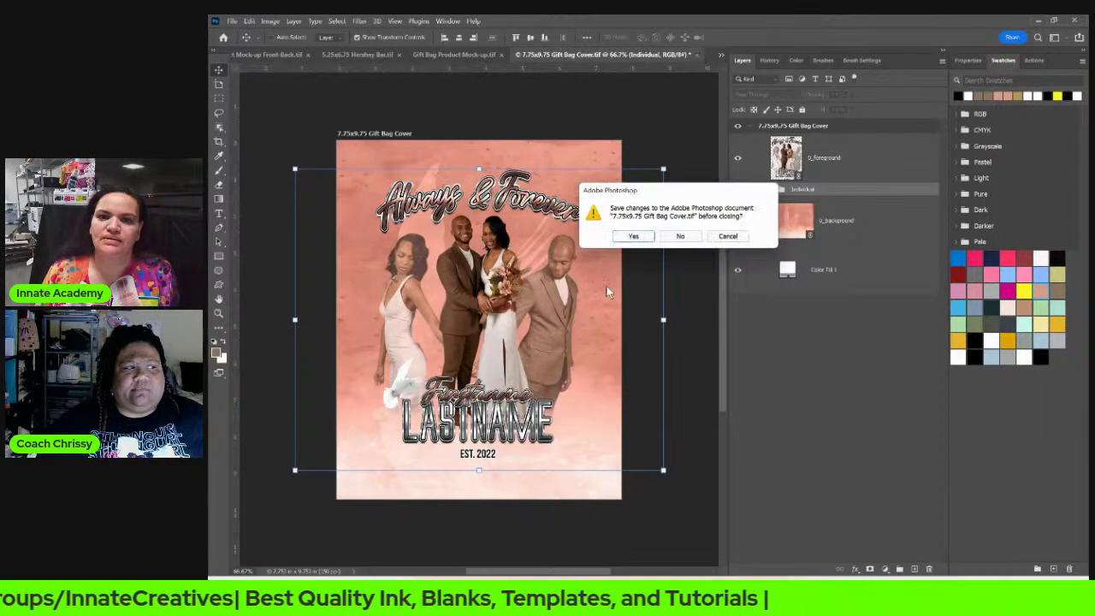
left_click(637, 239)
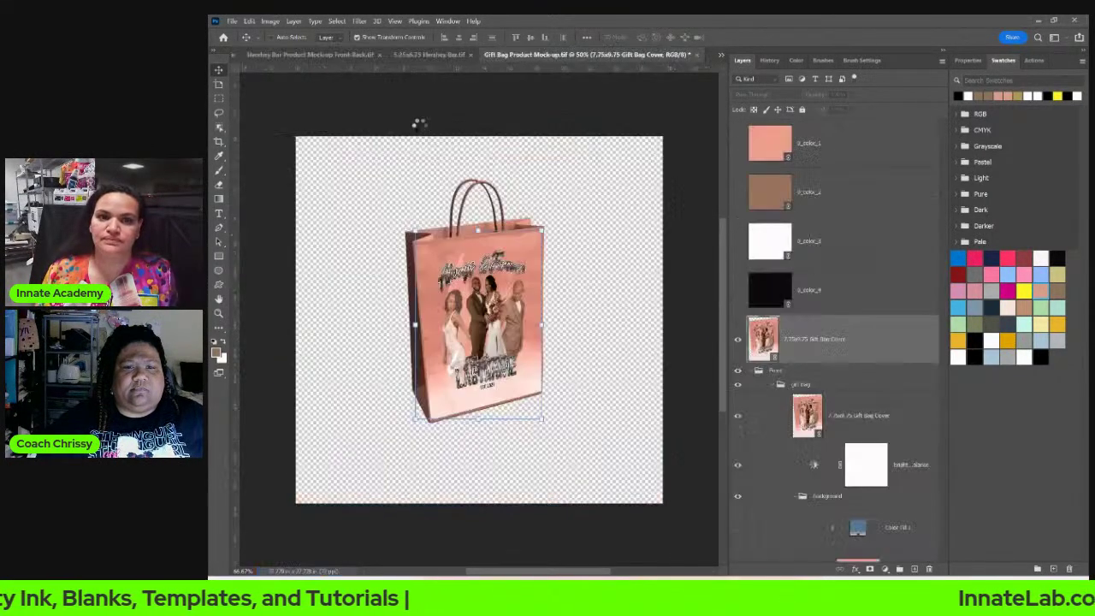
left_click(697, 56)
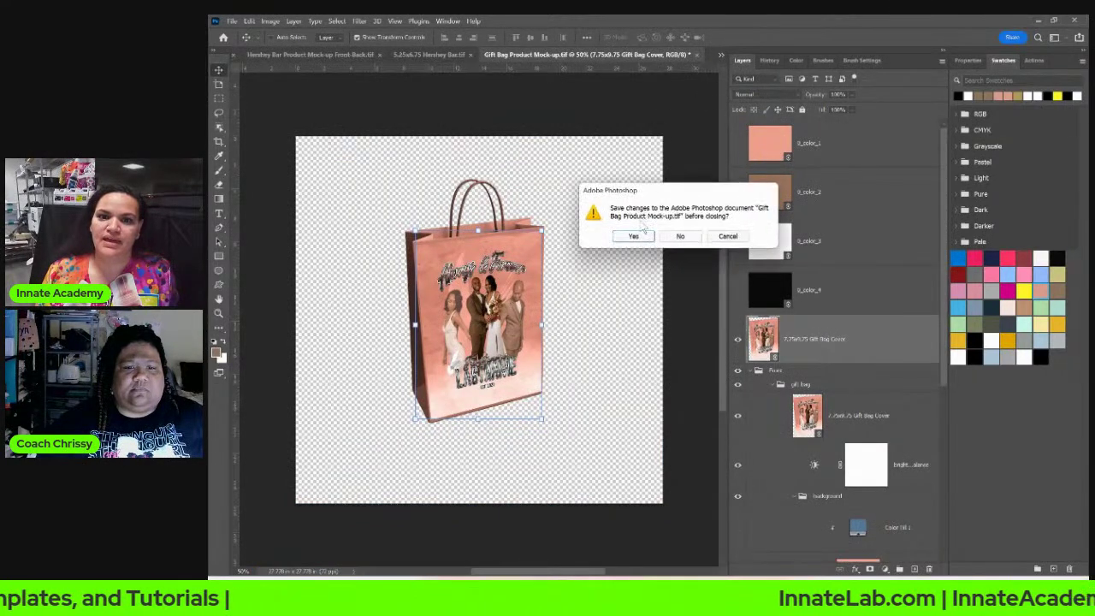
left_click(630, 236)
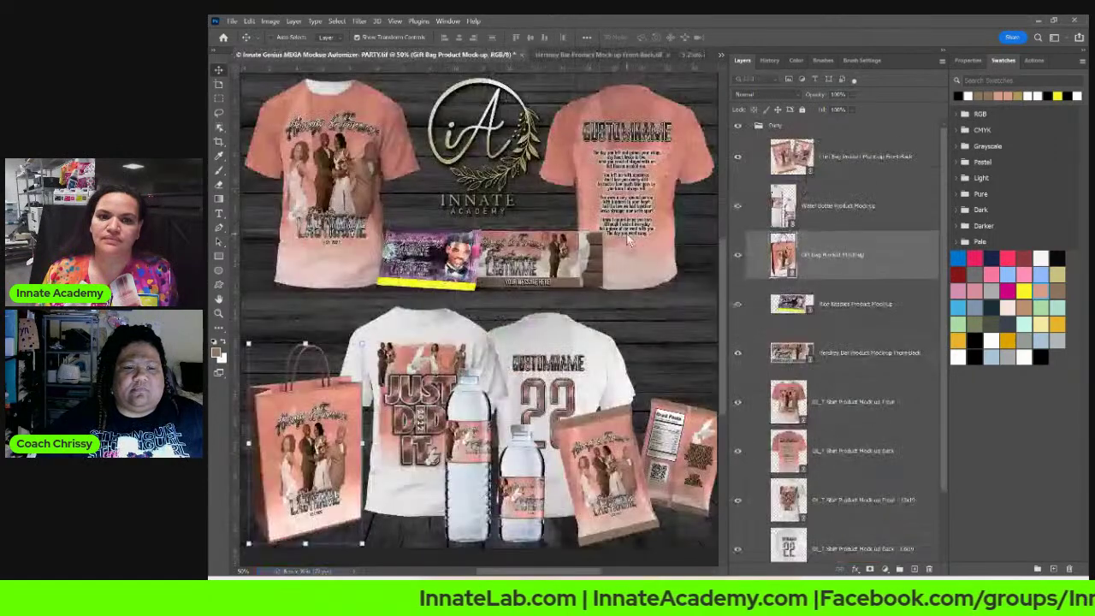
Step: Open the 5.25x7 Rice Krispies Treat nested in the party mock-up's Rice Krispies Product Mock-up and update all its modified linked content
right_click(426, 264)
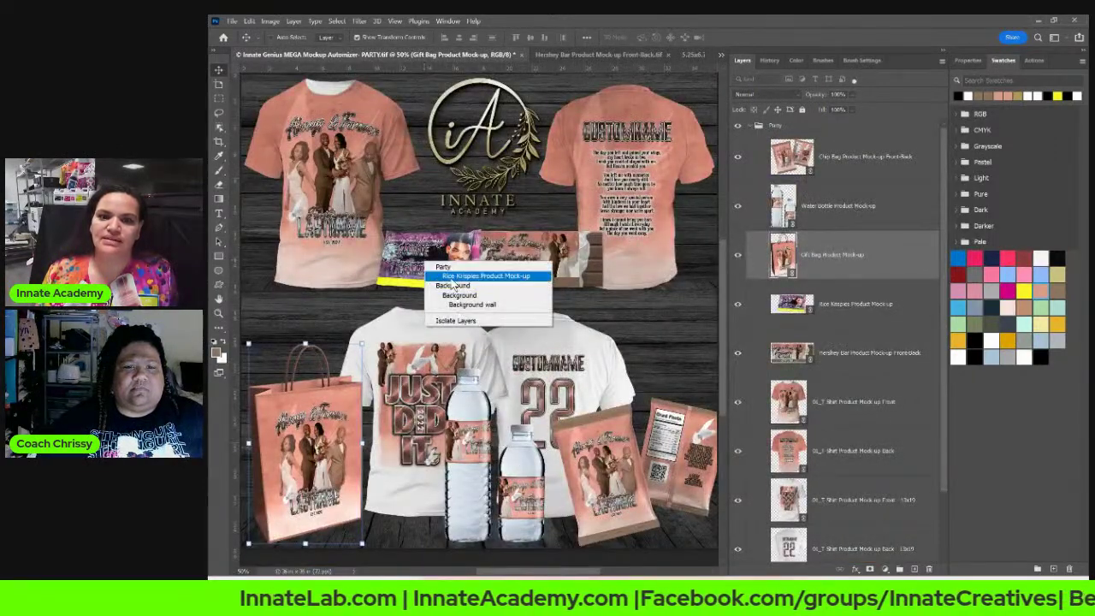
left_click(466, 276)
double_click(794, 308)
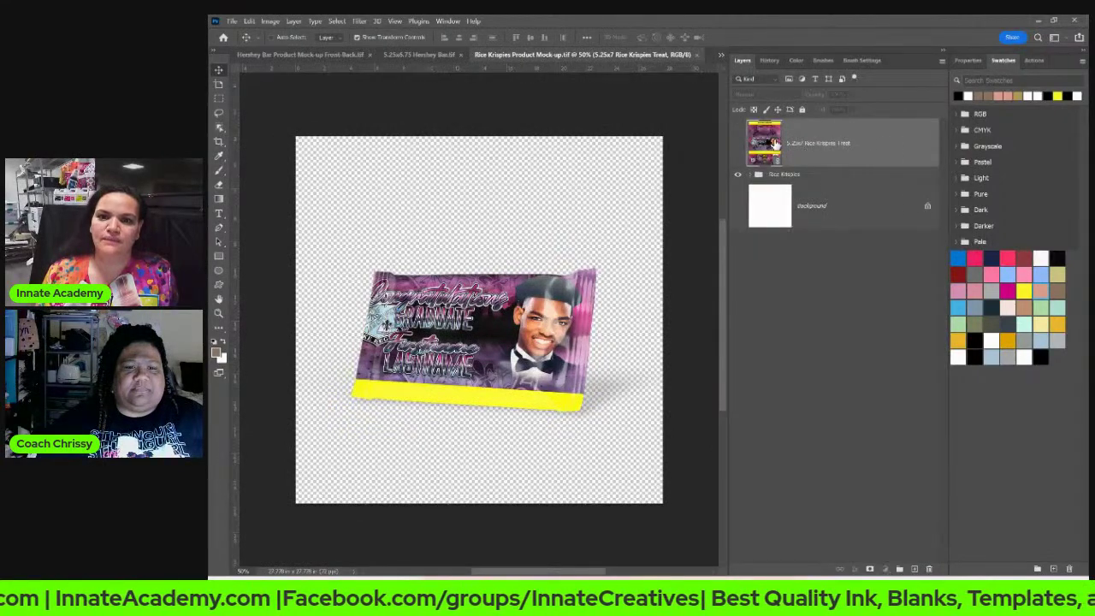
double_click(774, 144)
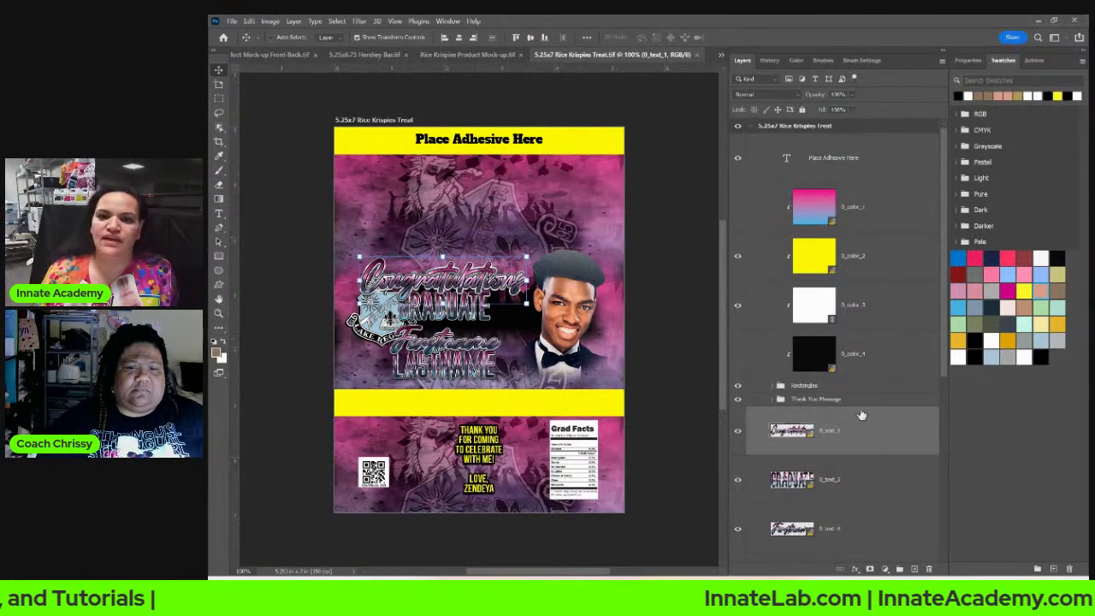
right_click(899, 224)
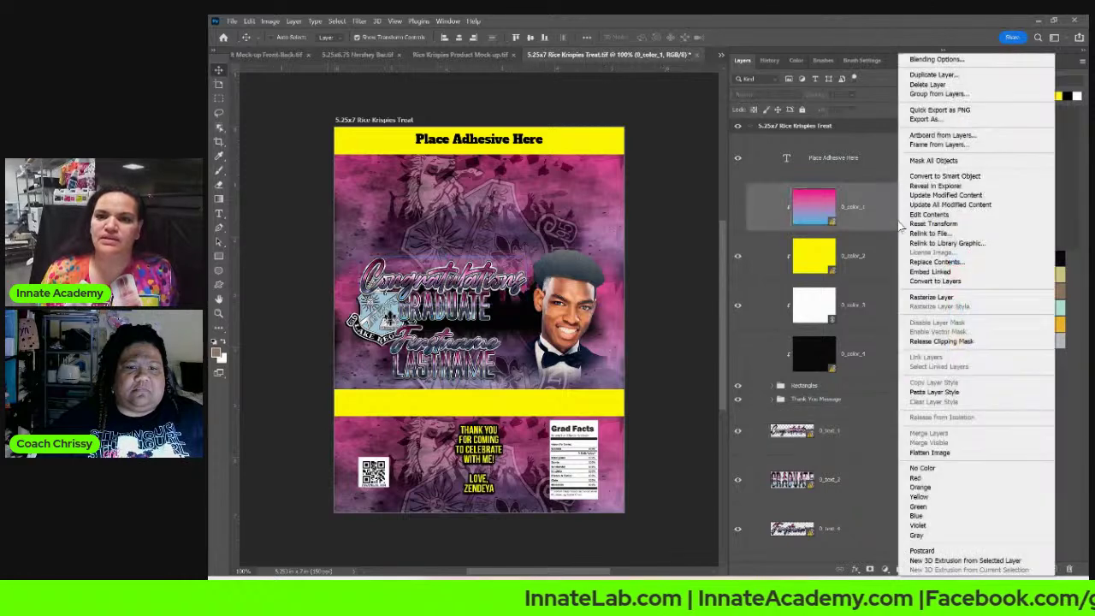
left_click(947, 208)
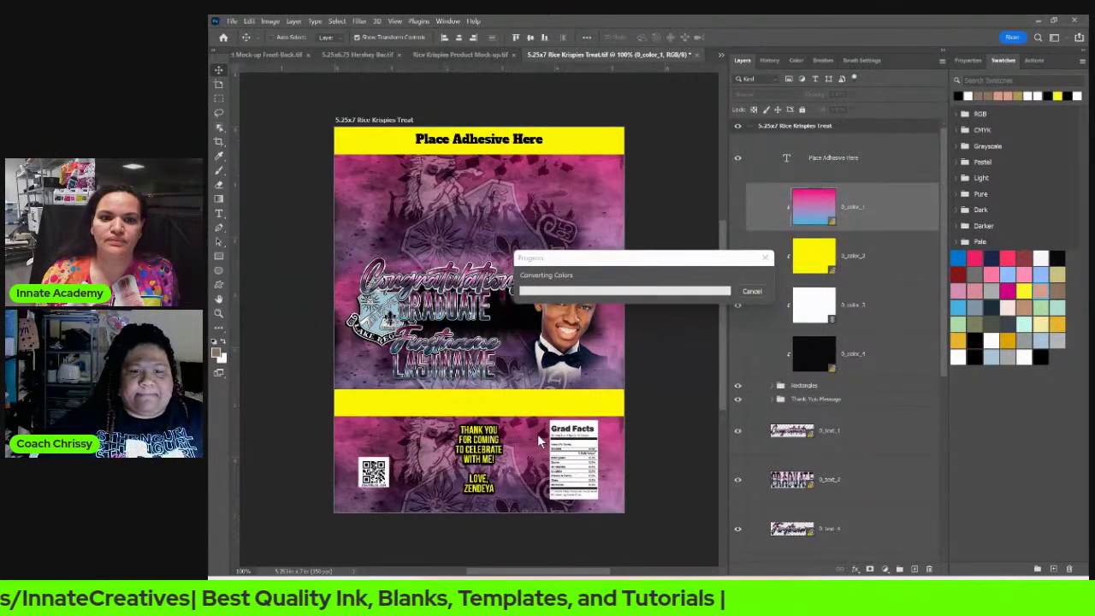
Step: Compare the Rice Krispies Product Mock-up with the 5.25x6.75 Hershey Bar wrapper's panel orientation, and return to the 5.25x7 Rice Krispies Treat file
left_click(471, 53)
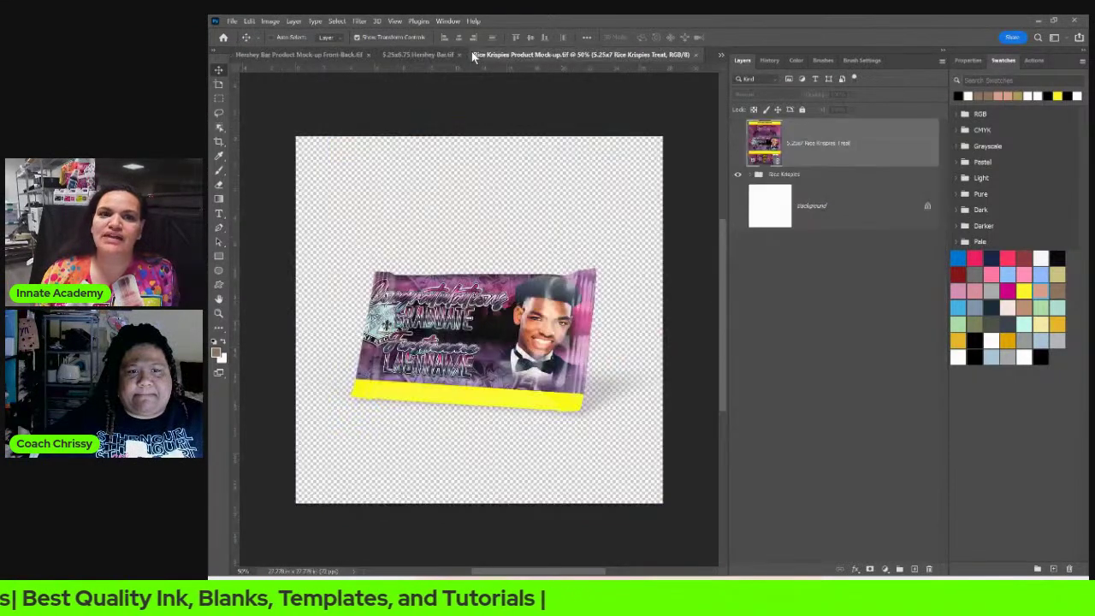
left_click(413, 55)
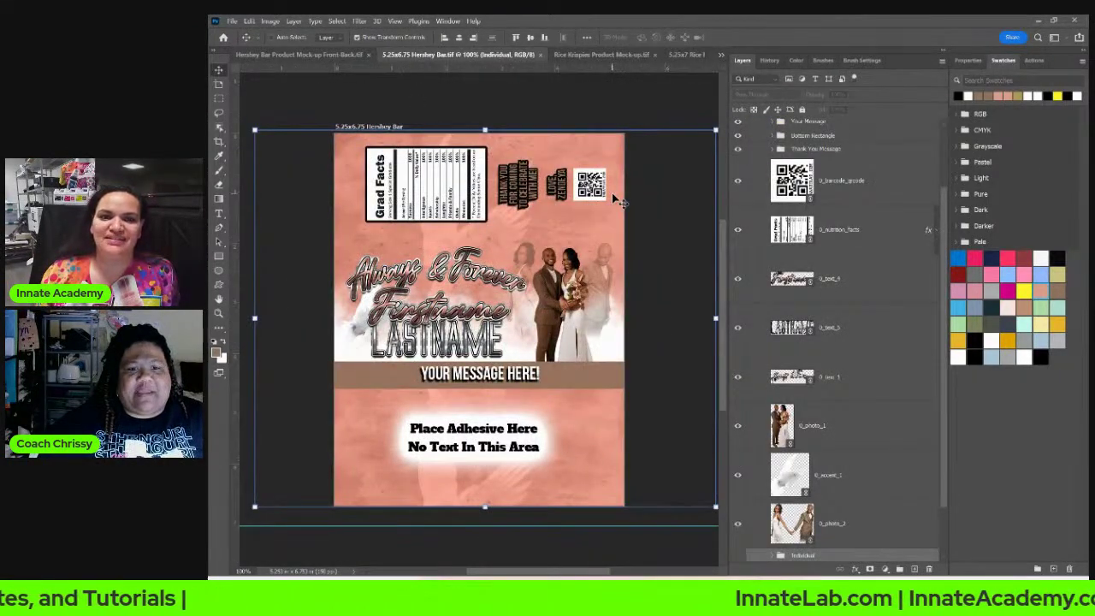
left_click(590, 54)
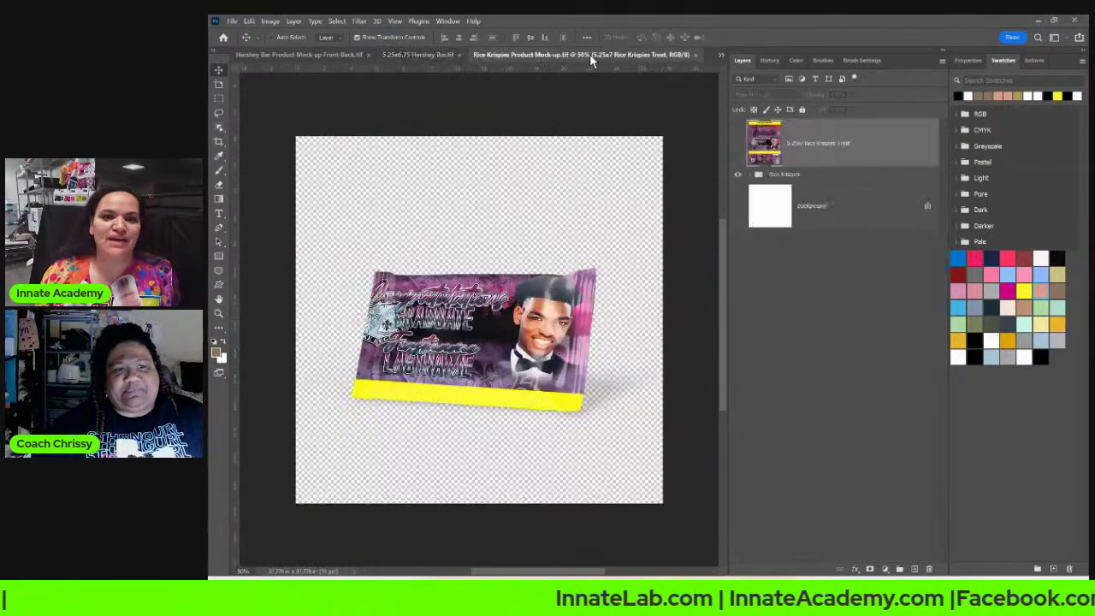
left_click(719, 54)
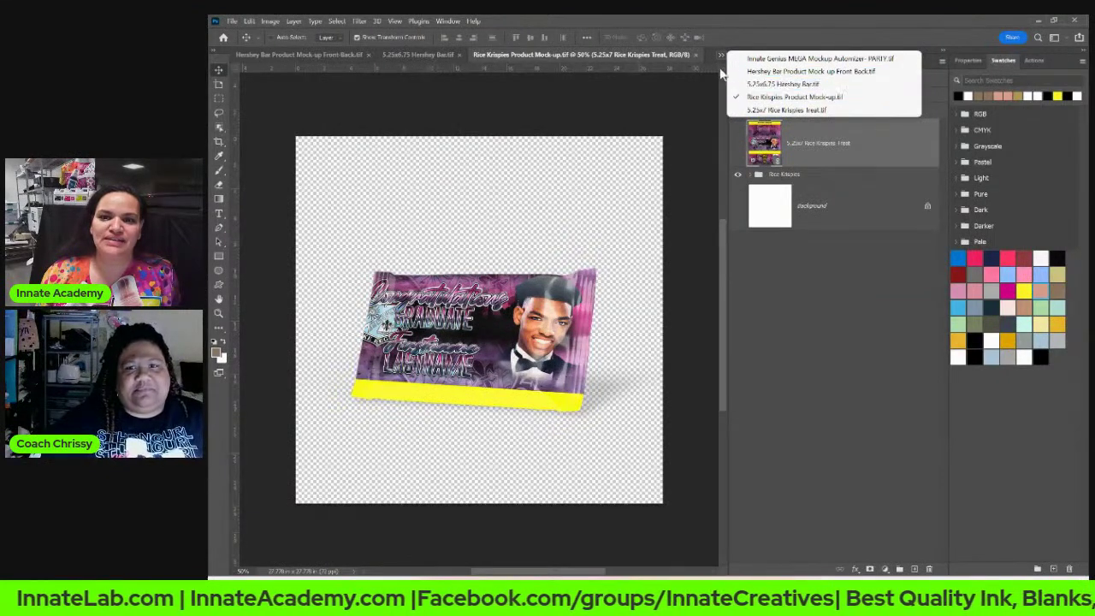
left_click(661, 58)
left_click(418, 54)
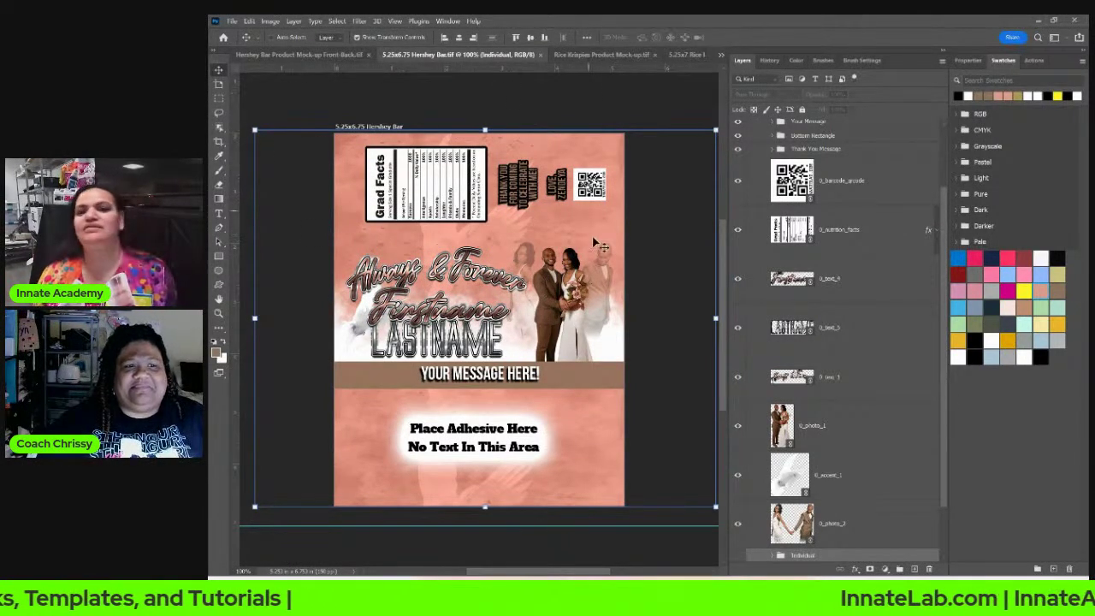
left_click(614, 56)
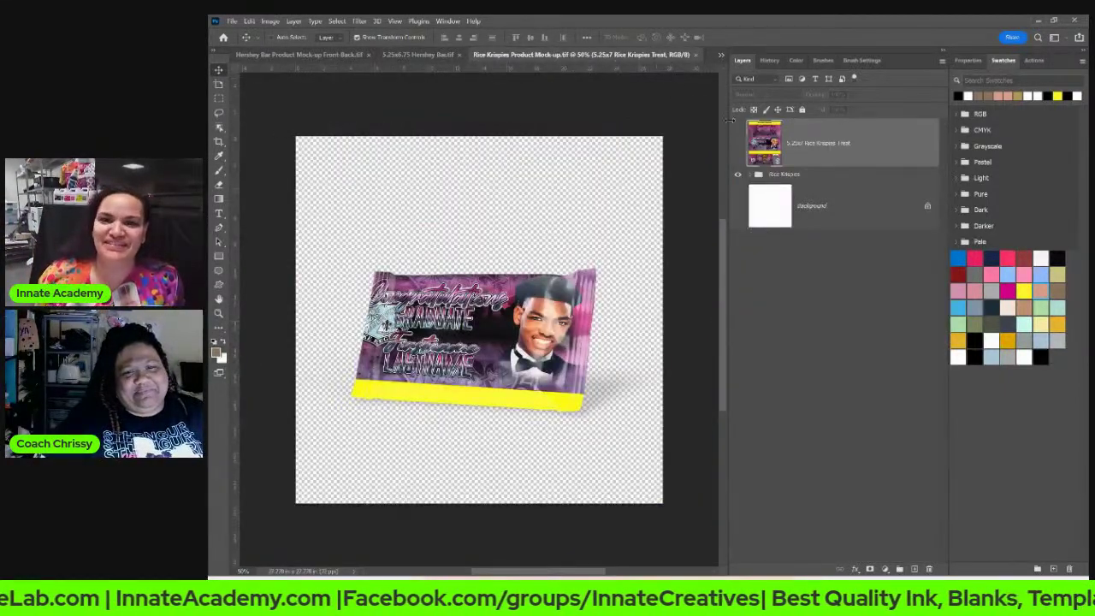
left_click(720, 55)
left_click(754, 109)
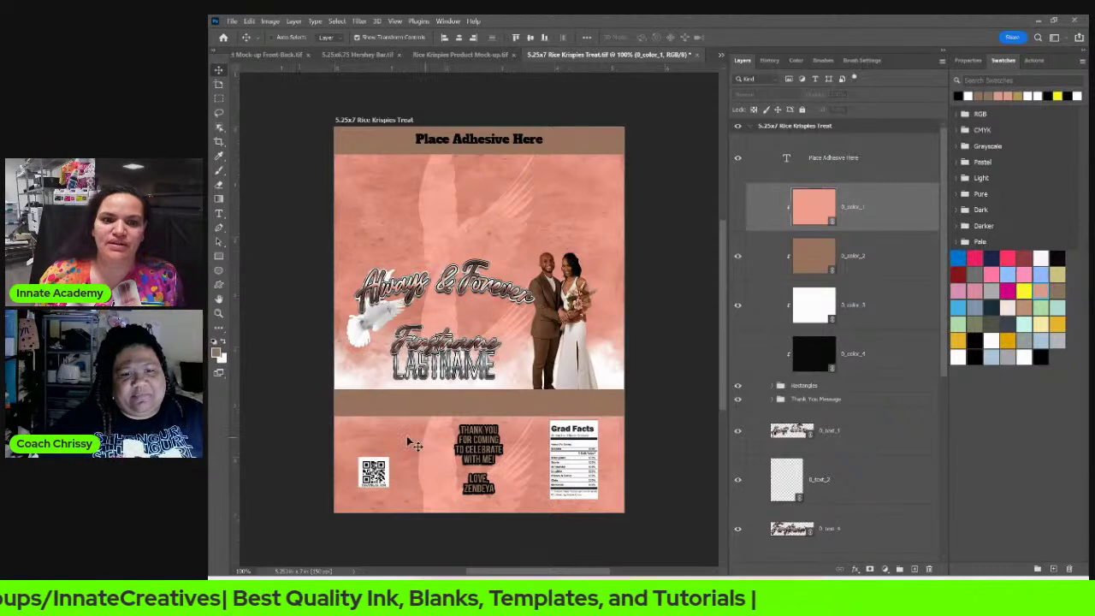
Step: Rotate the QR code on the wrapper's lower back panel by 180 degrees
right_click(379, 480)
left_click(393, 493)
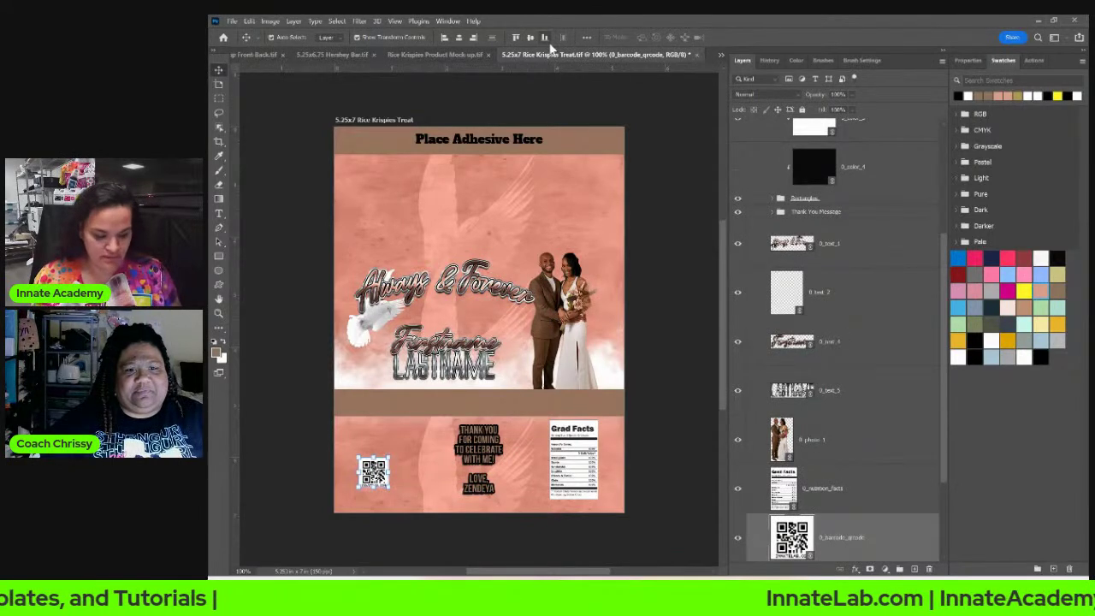
key("ctrl+t")
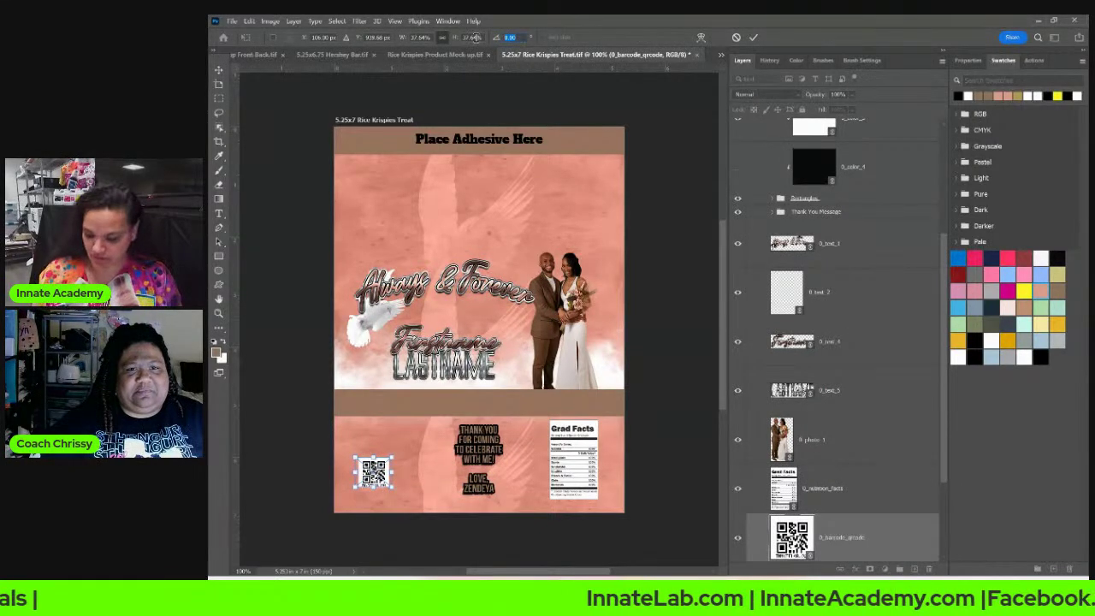
type("180")
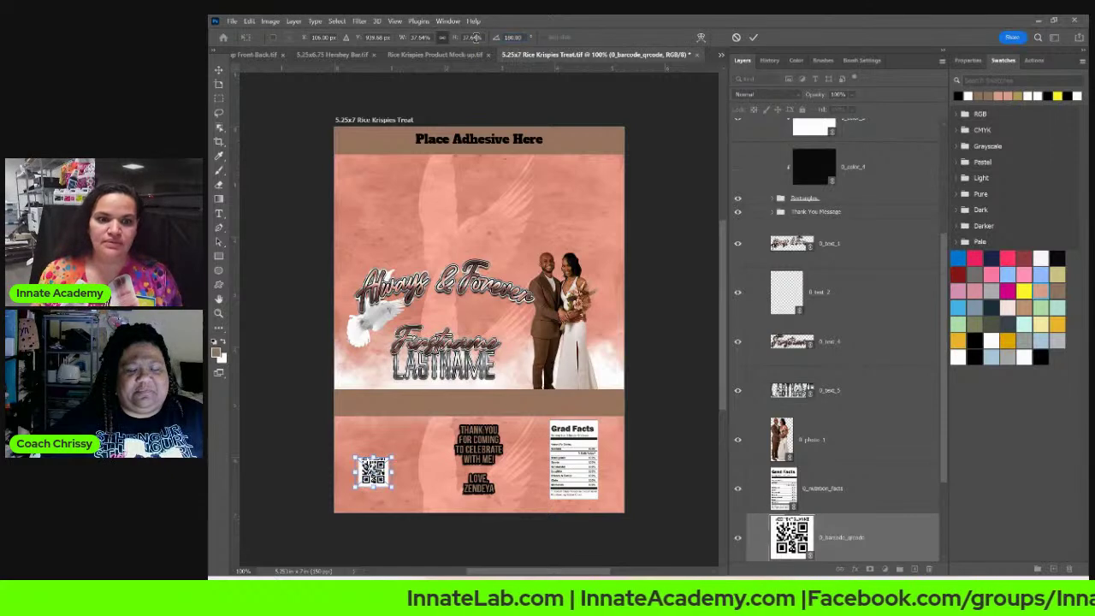
key("Return")
Step: Rotate the Grad Facts nutrition label on the lower back panel by 180 degrees
right_click(582, 448)
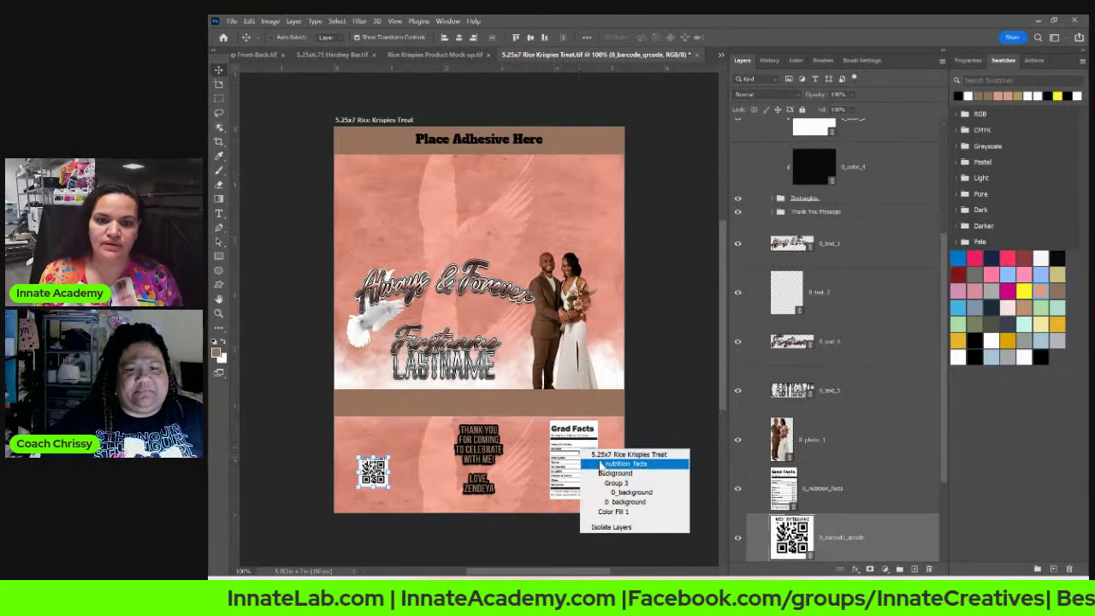
left_click(616, 464)
key("ctrl+t")
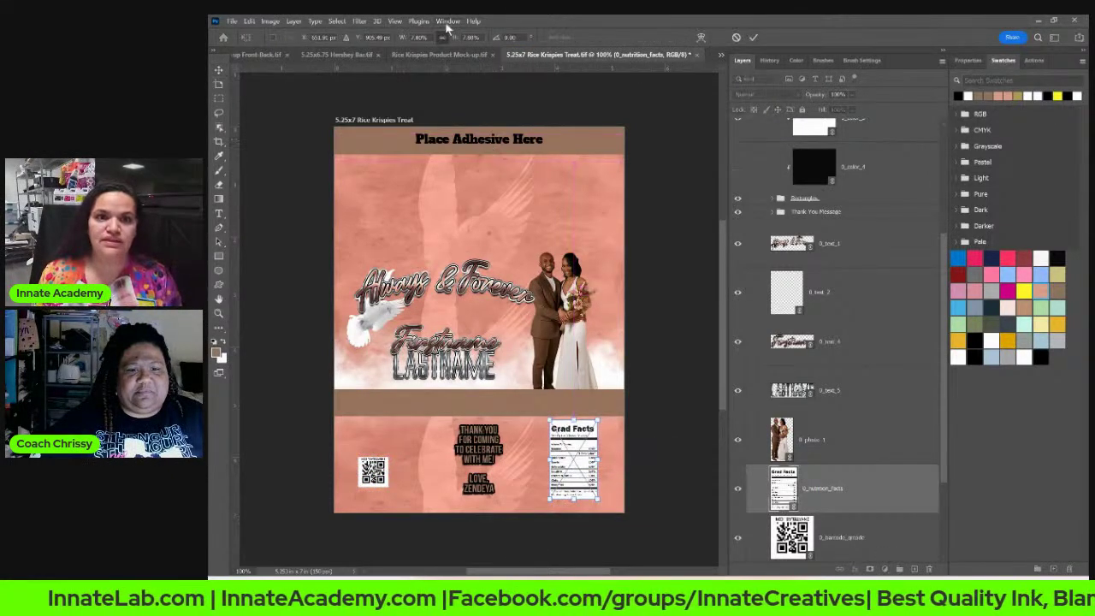
left_click(496, 38)
type("180")
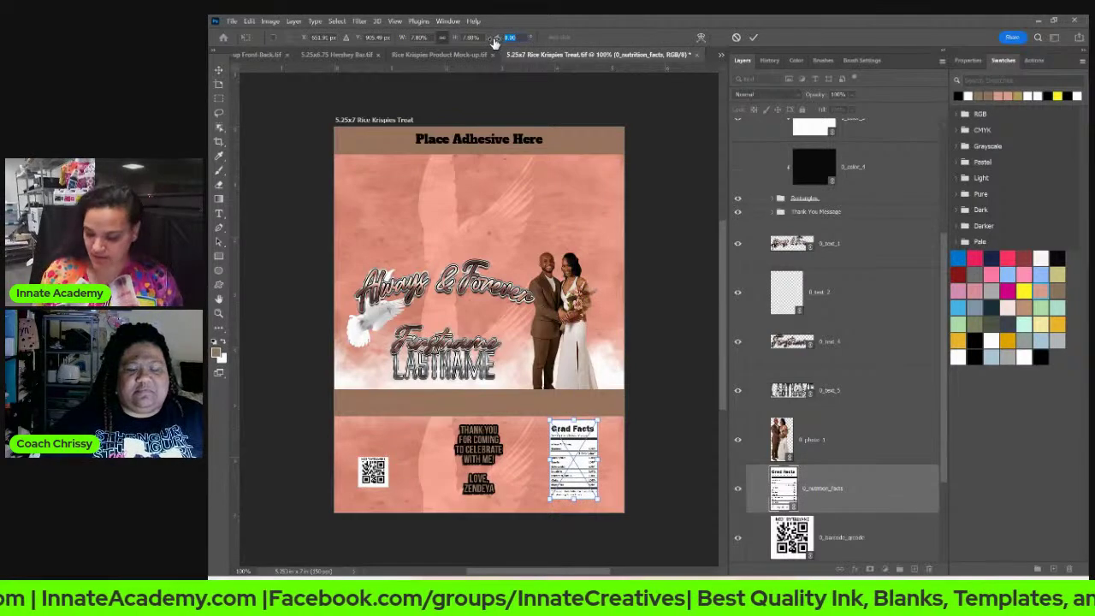
key("Return")
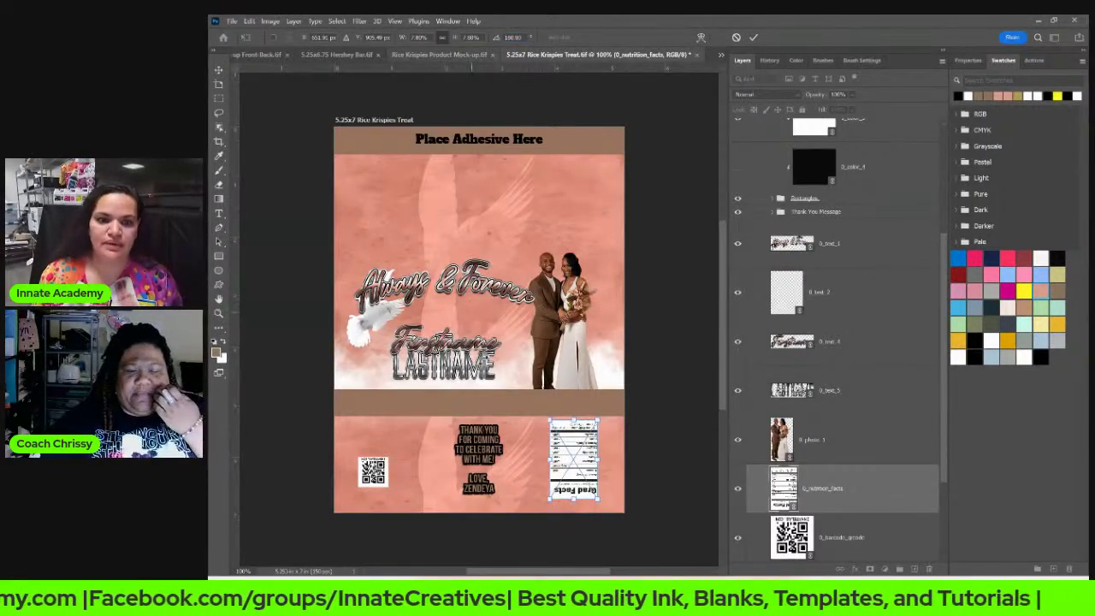
right_click(484, 448)
right_click(476, 444)
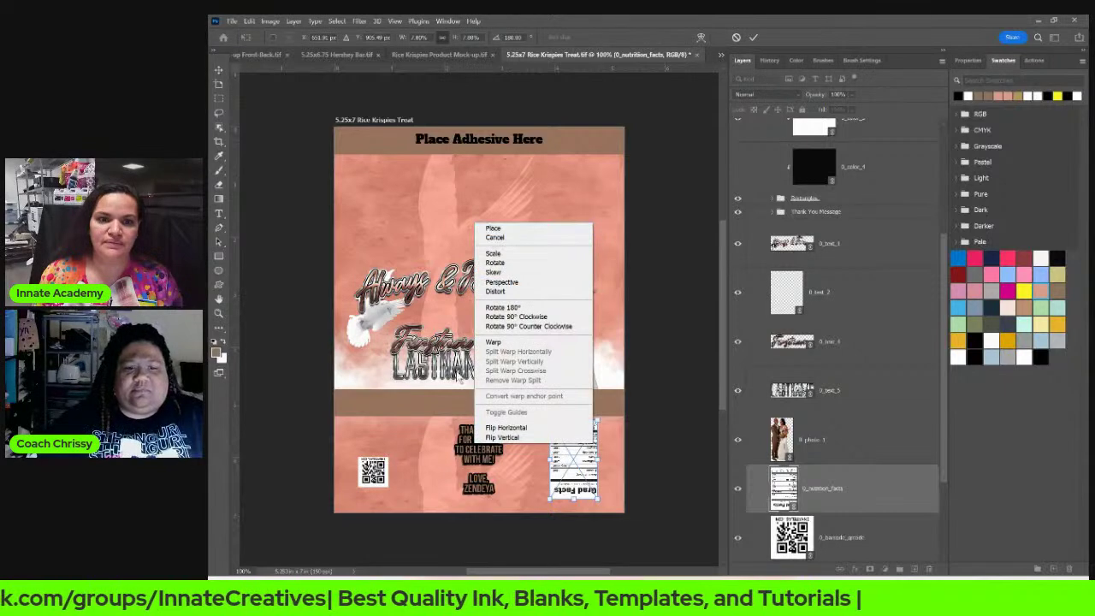
left_click(460, 427)
key("Return")
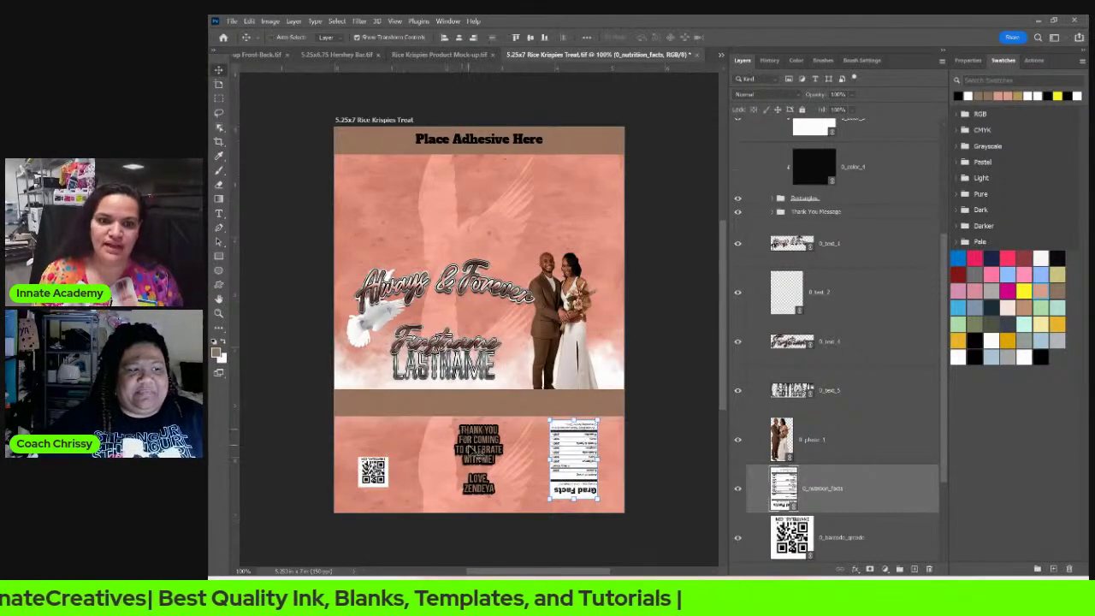
Step: Rotate the thank-you text inside the Thank You Message group by 180 degrees
right_click(469, 446)
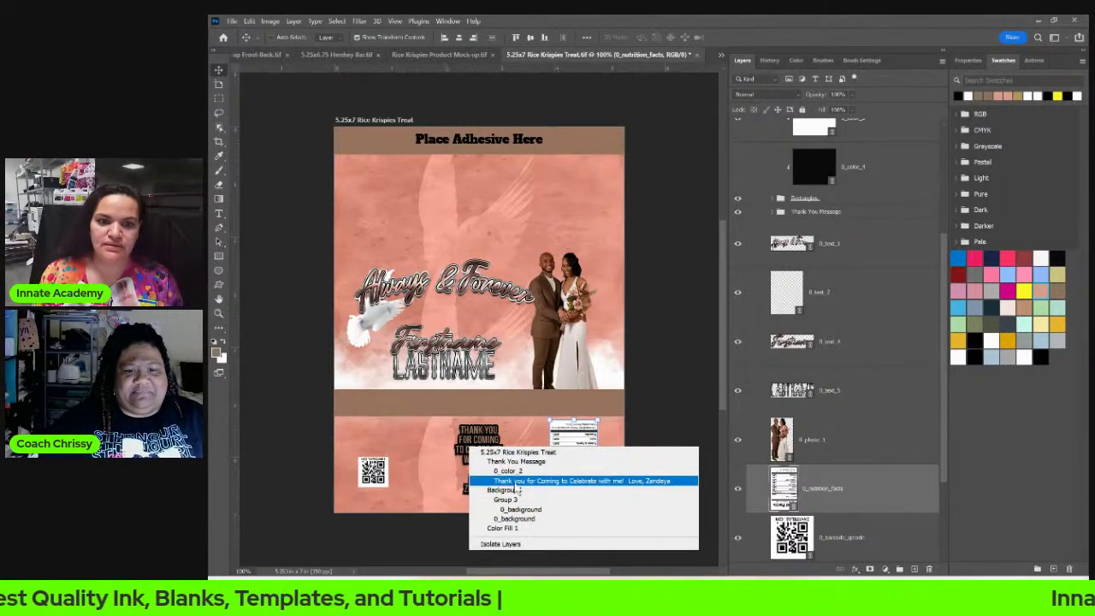
left_click(515, 461)
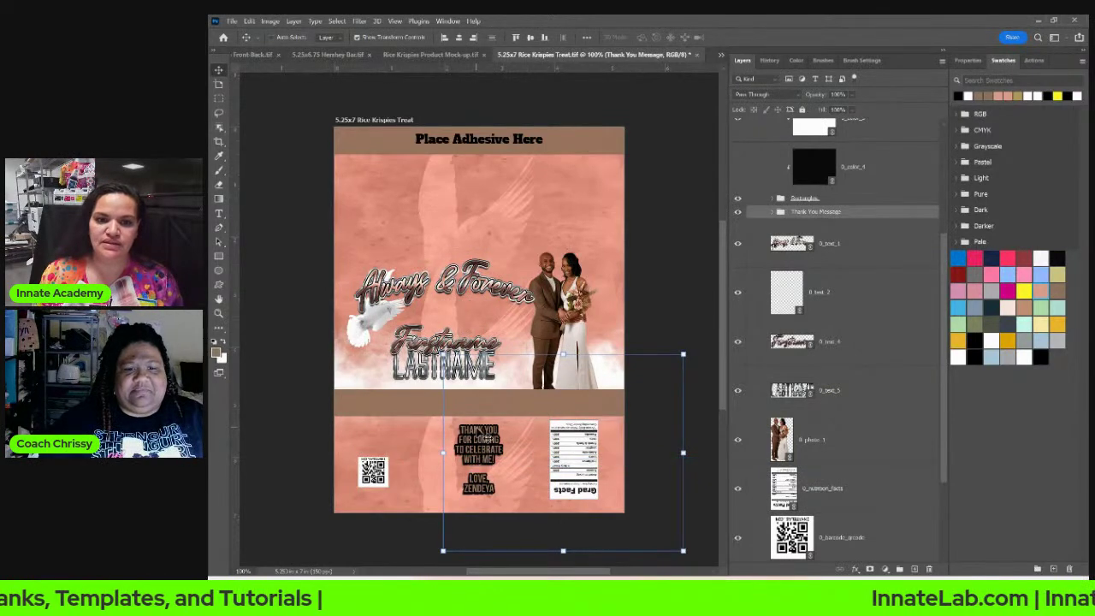
right_click(481, 432)
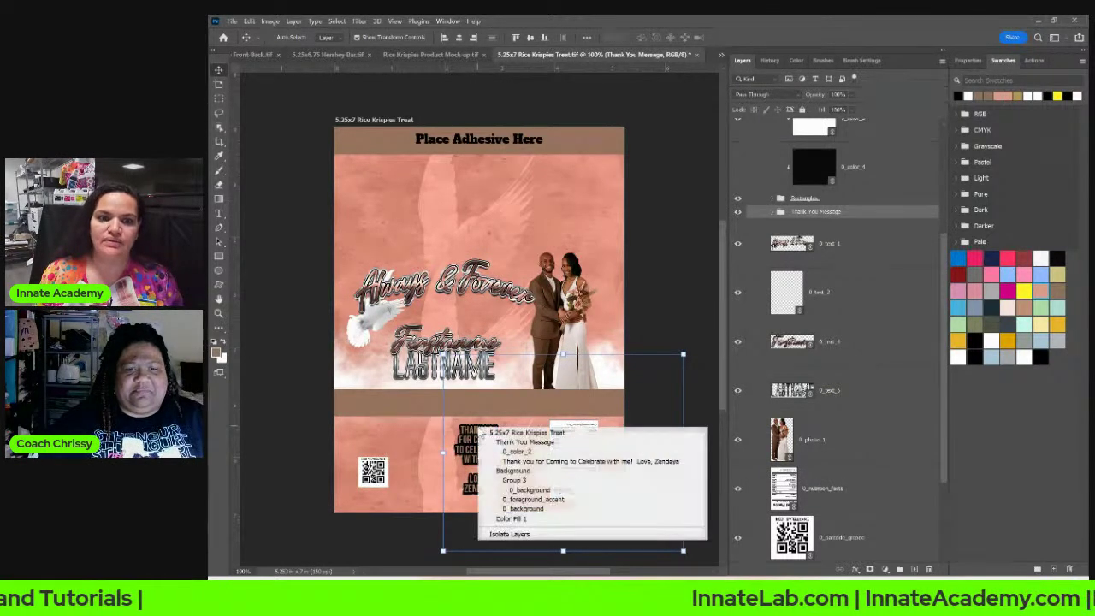
left_click(491, 469)
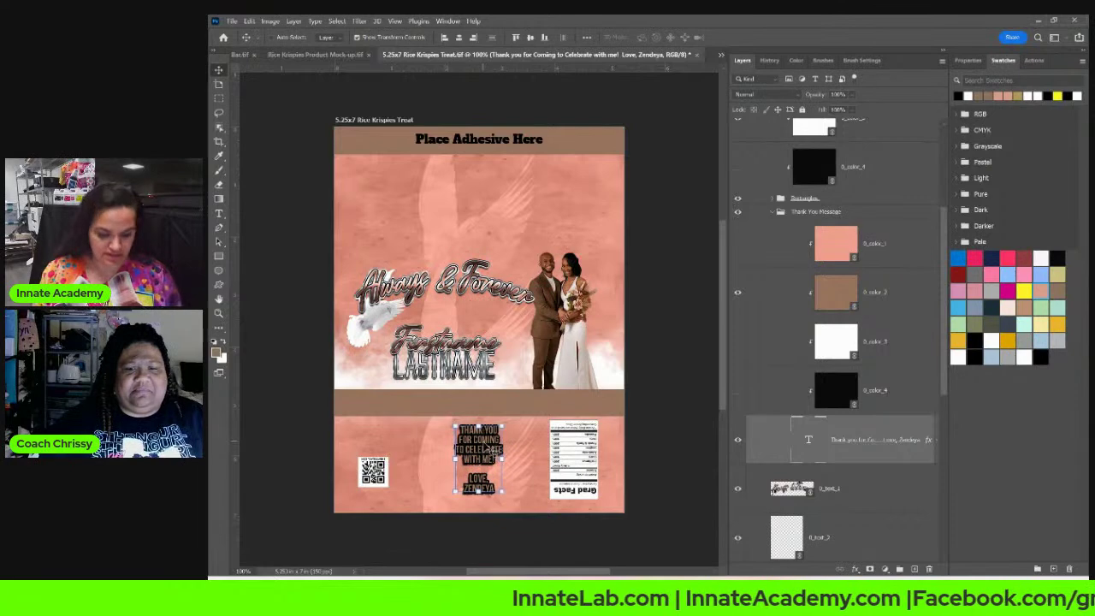
key("ctrl+t")
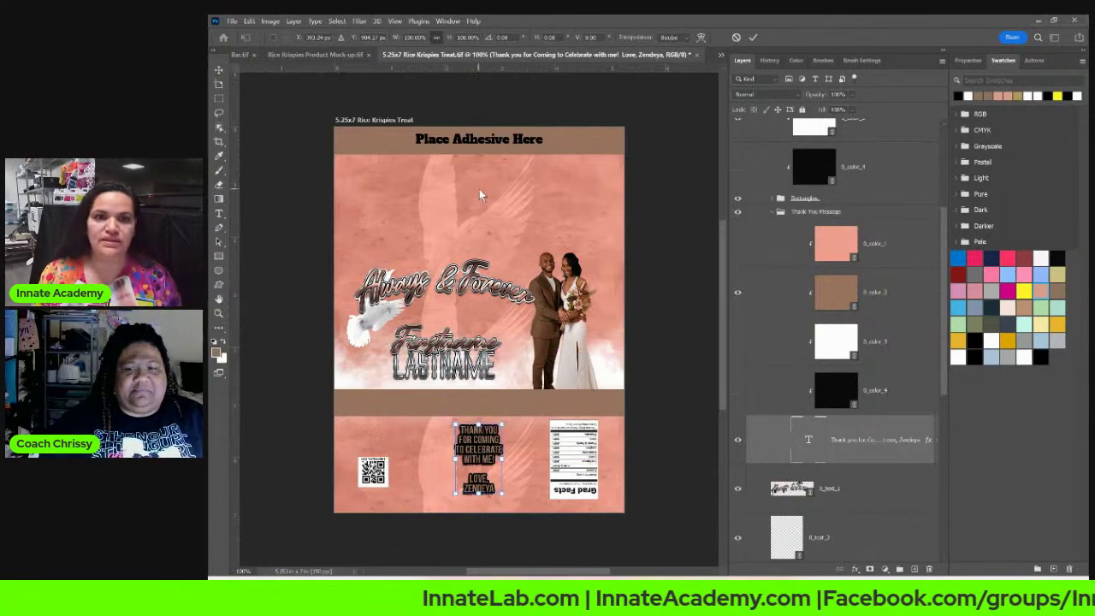
left_click(513, 36)
type("180")
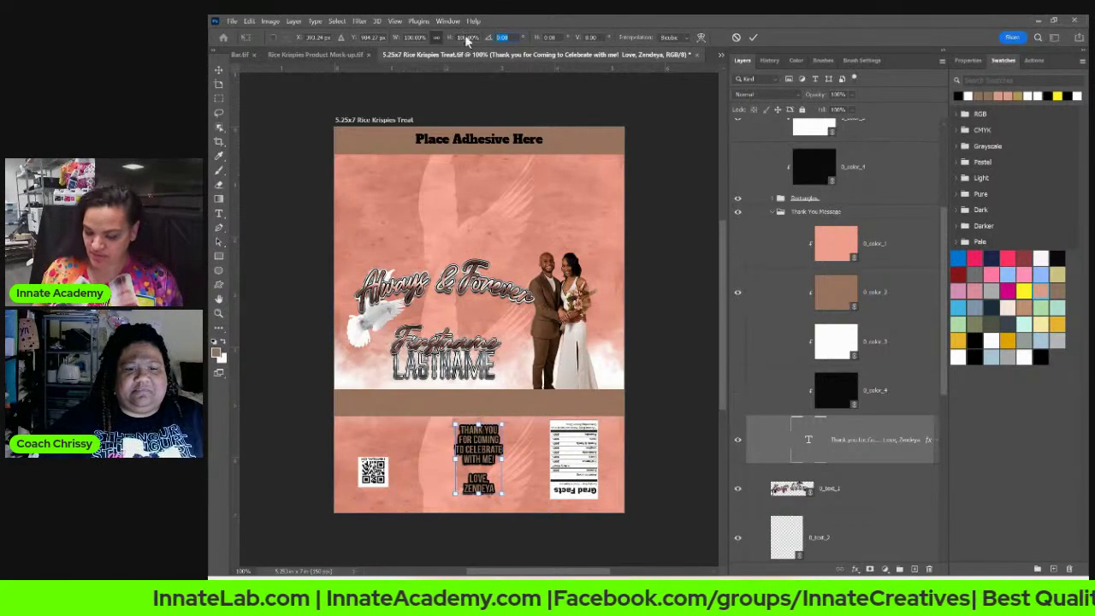
key("Return")
key("Return")
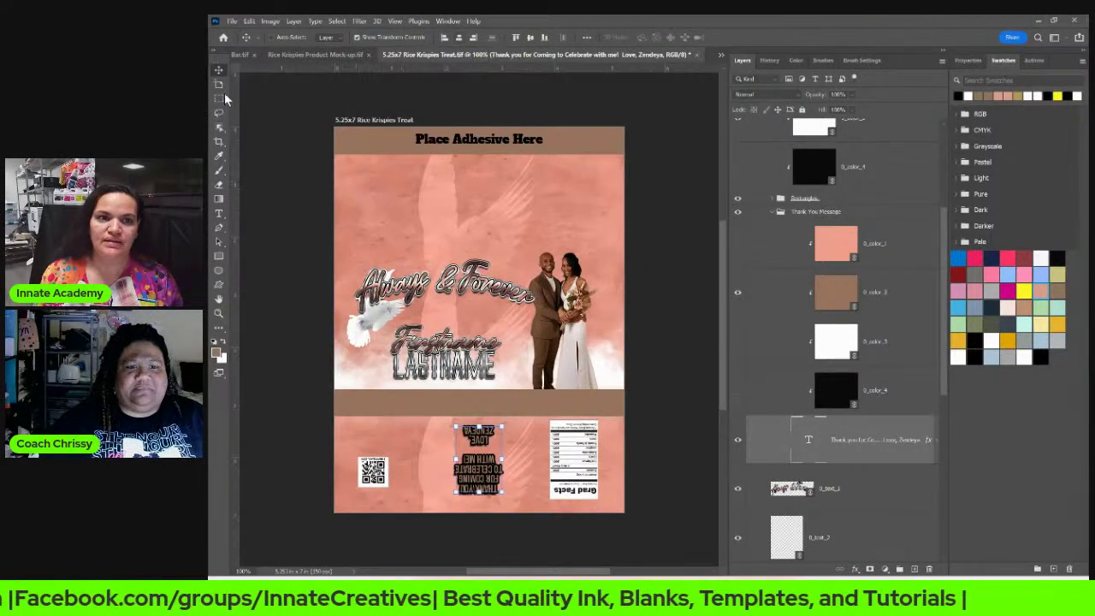
Step: Turn Group 3's background image behind the lower back panel upside down and move it up to cover the panel
left_click(909, 259)
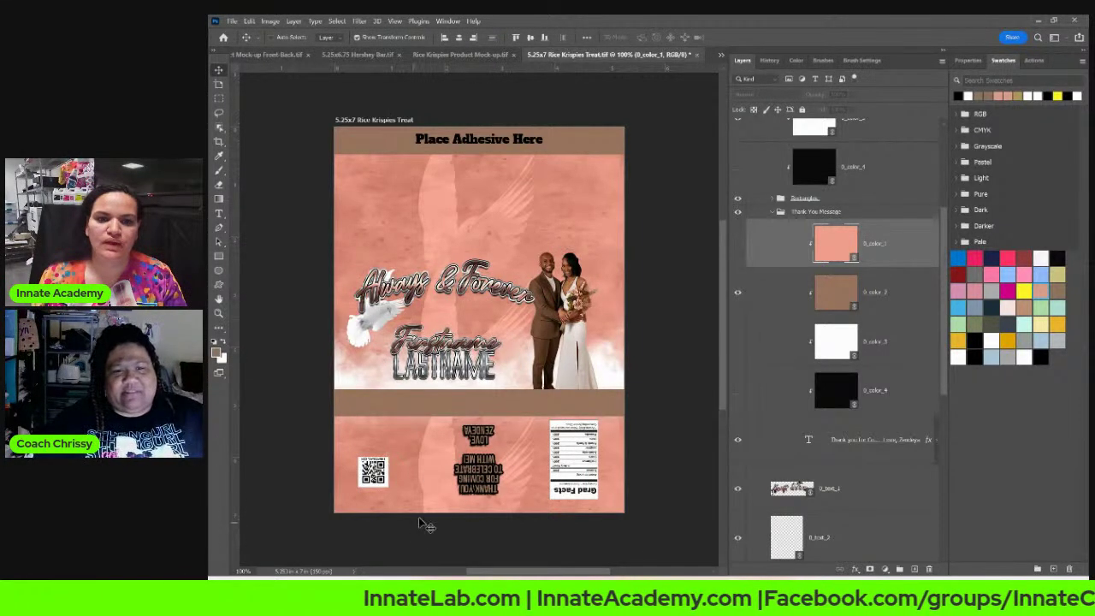
right_click(444, 468)
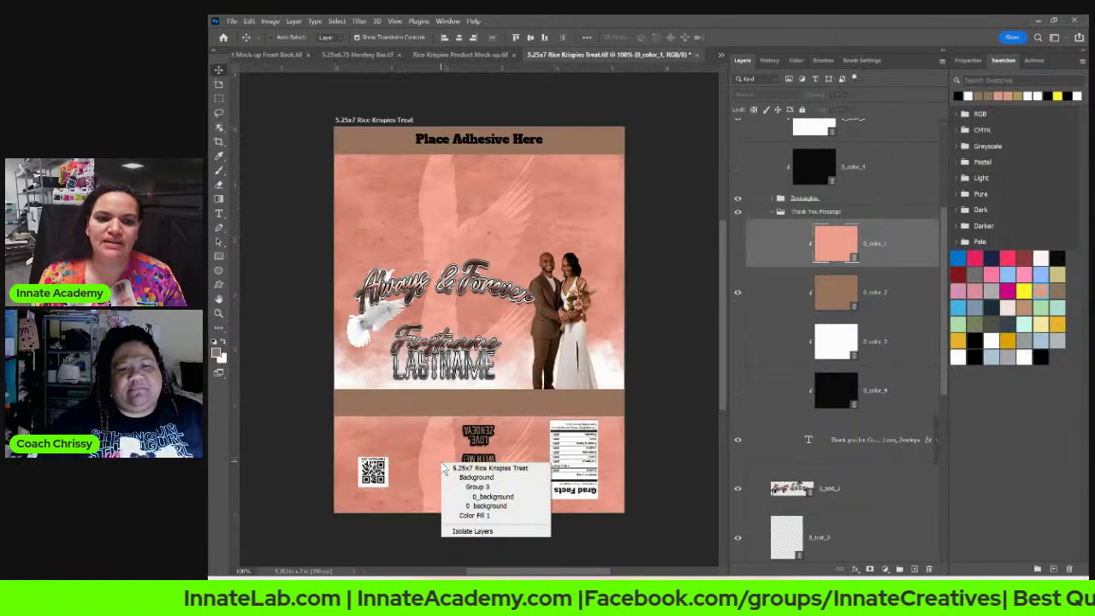
left_click(451, 478)
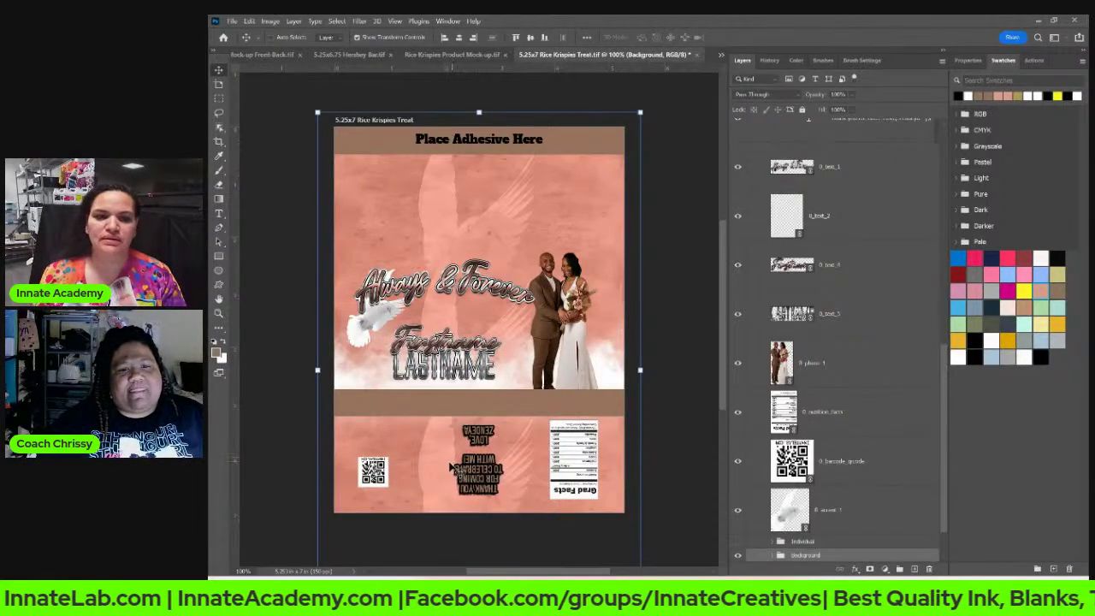
right_click(442, 466)
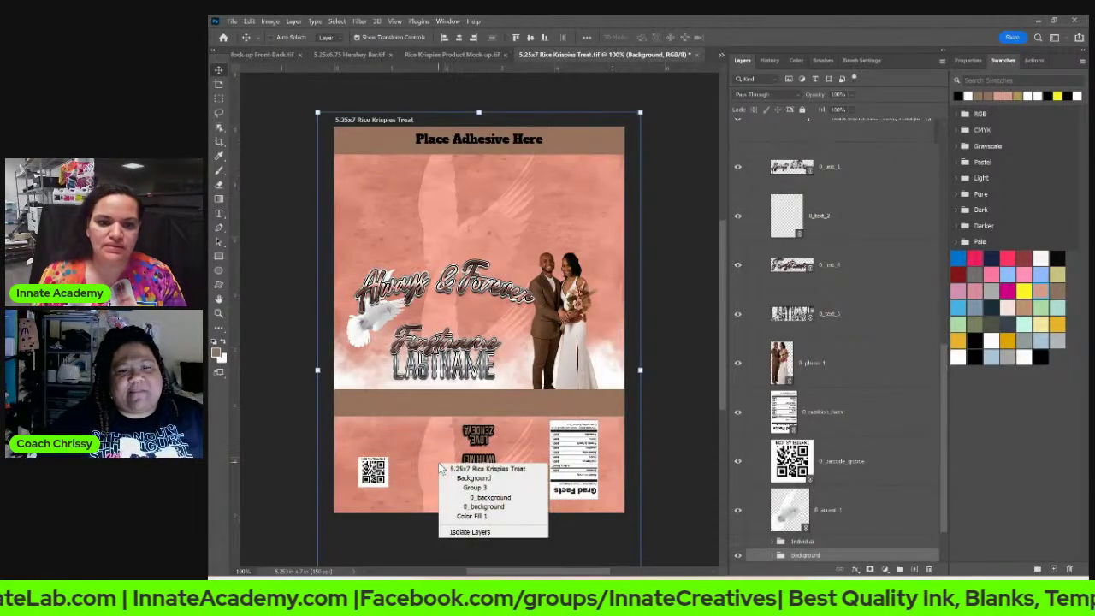
left_click(468, 508)
right_click(441, 507)
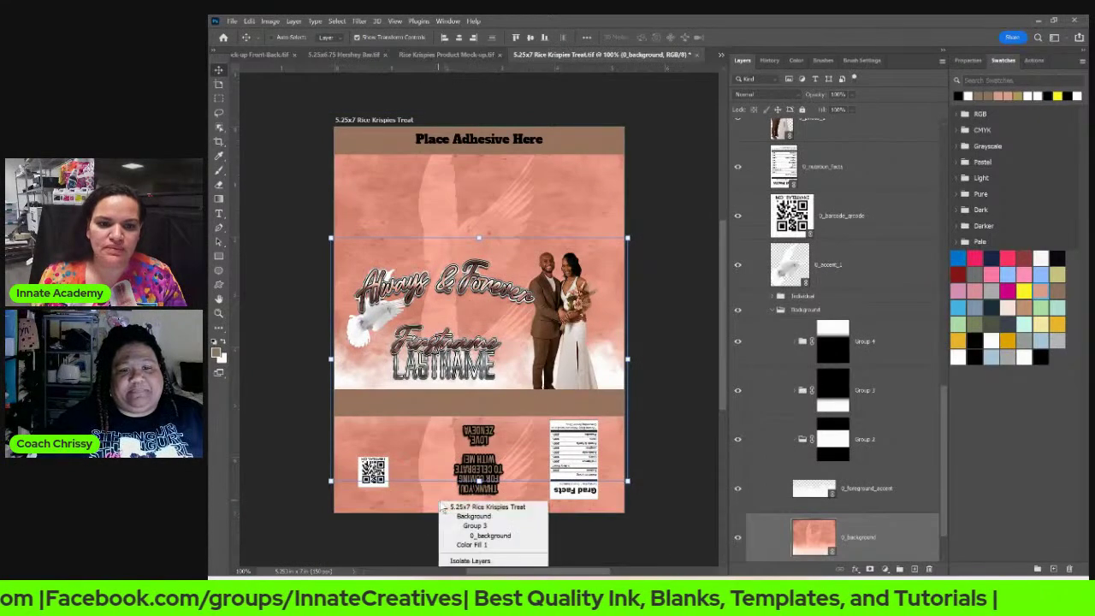
left_click(469, 530)
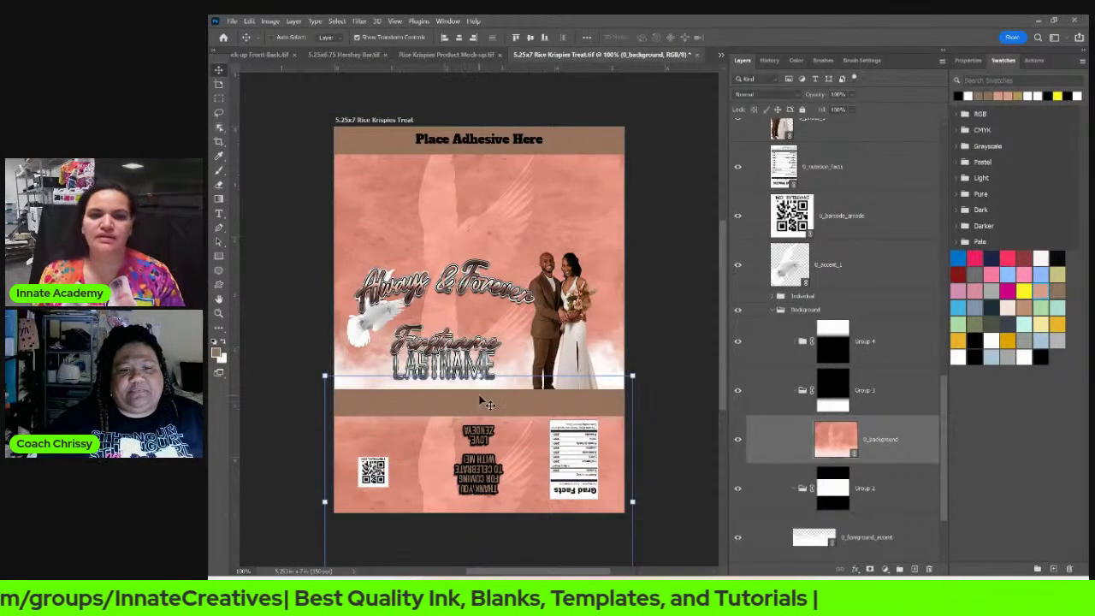
key("ctrl+t")
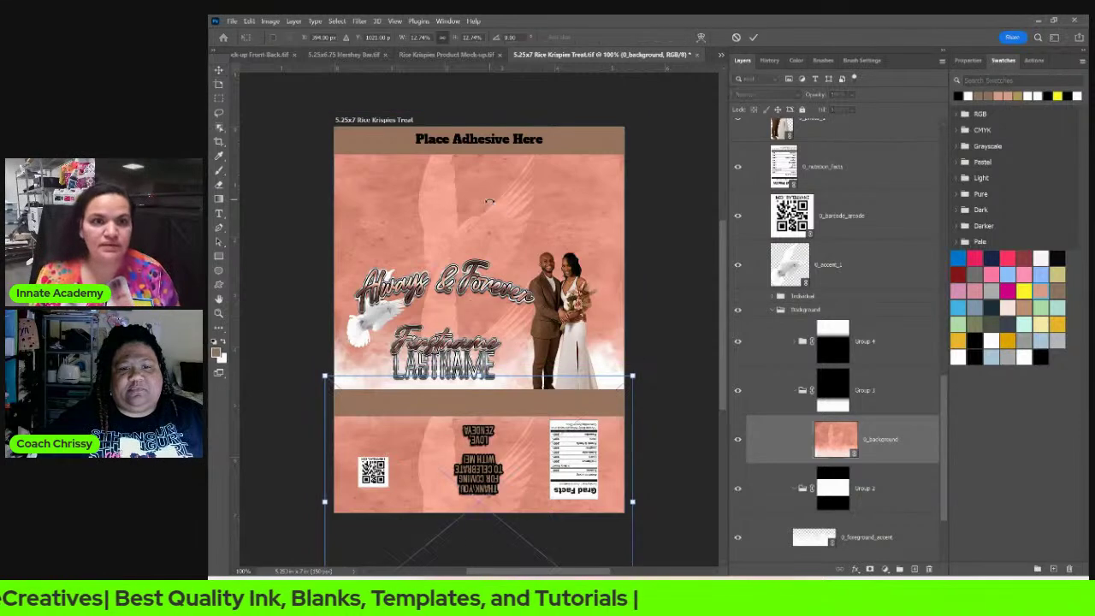
left_click_drag(518, 38, 497, 39)
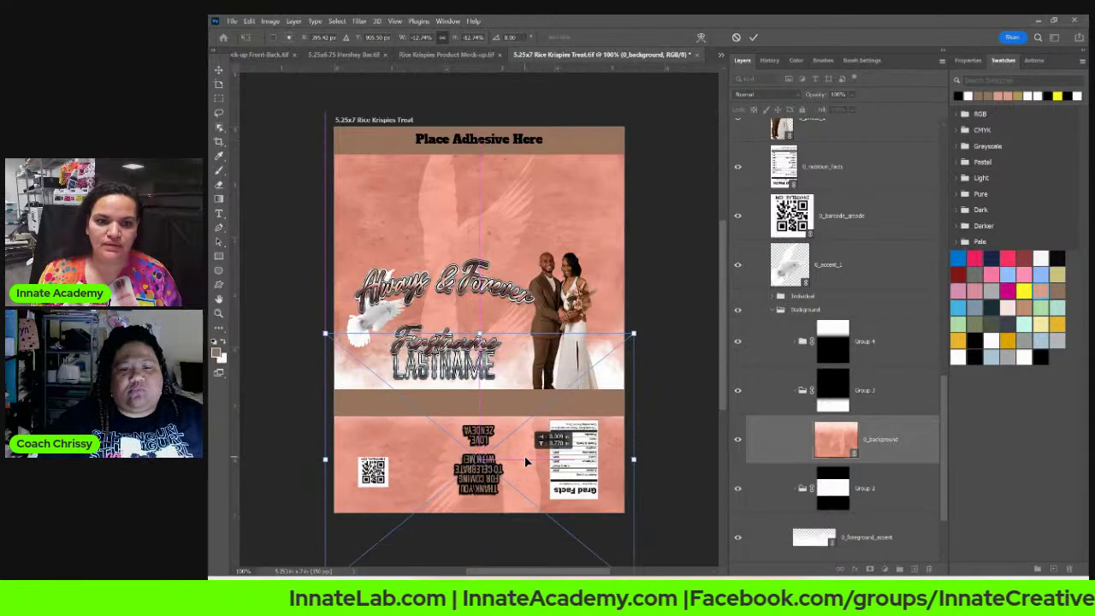
left_click_drag(524, 502, 524, 472)
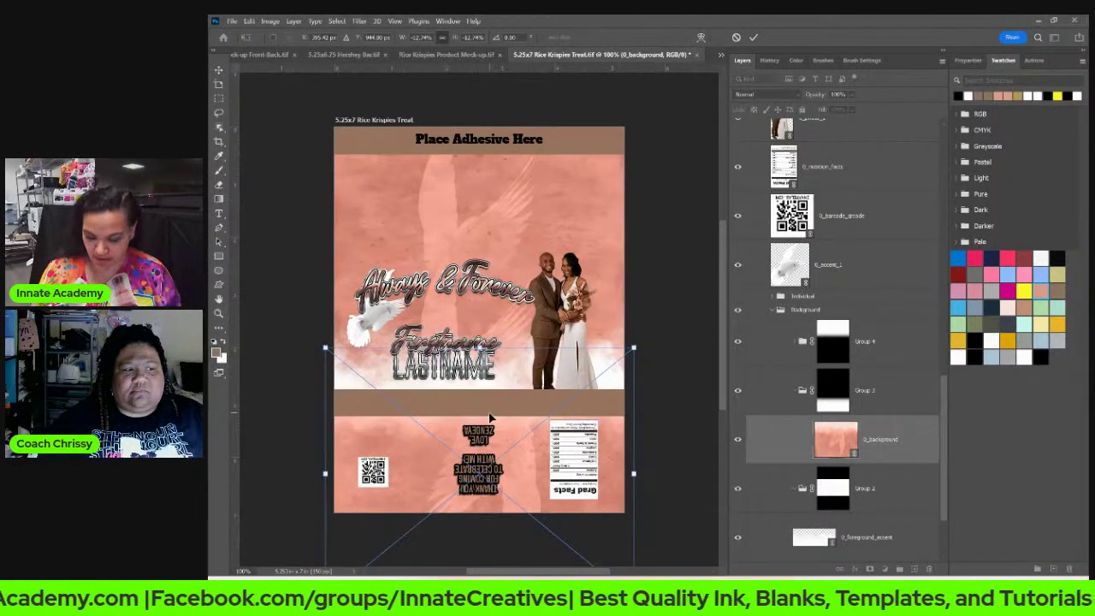
key("Return")
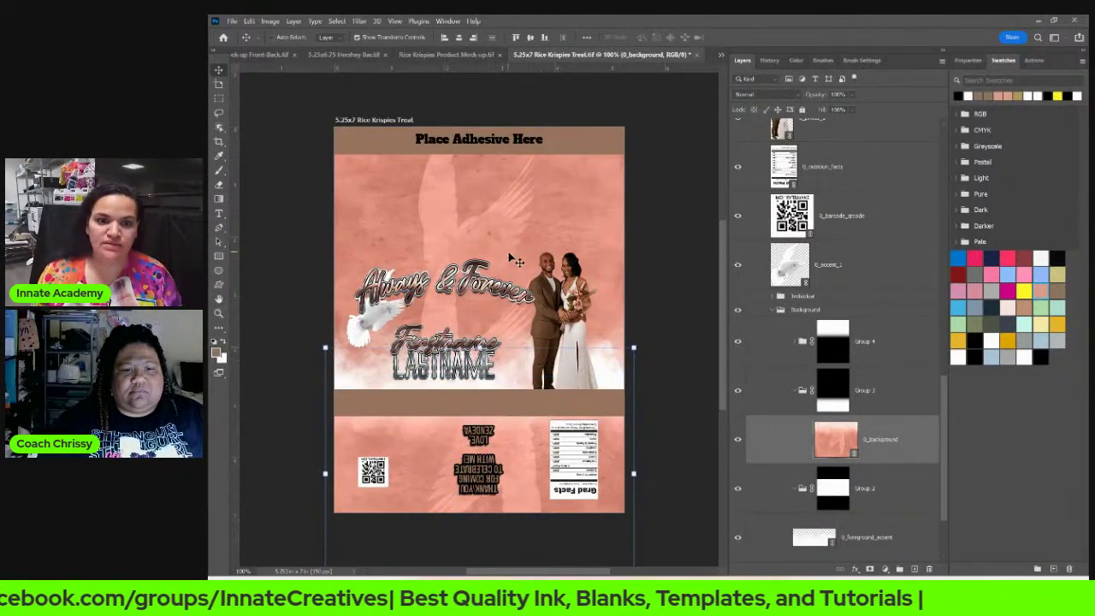
Step: Rotate Group 4's background image behind the wrapper's upper panel by 180 degrees and move it up
right_click(504, 214)
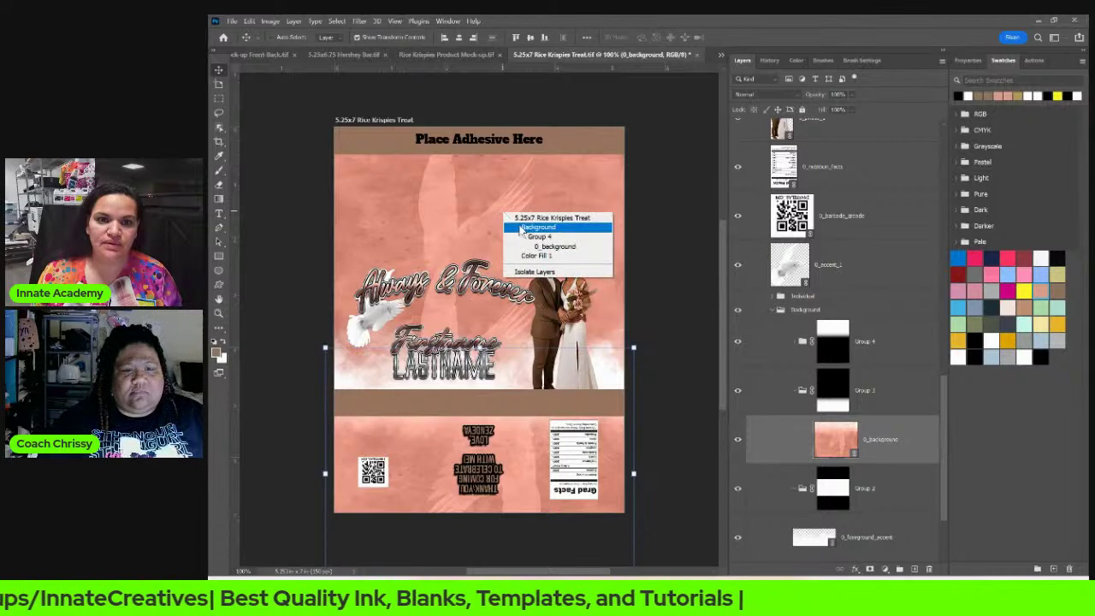
left_click(548, 247)
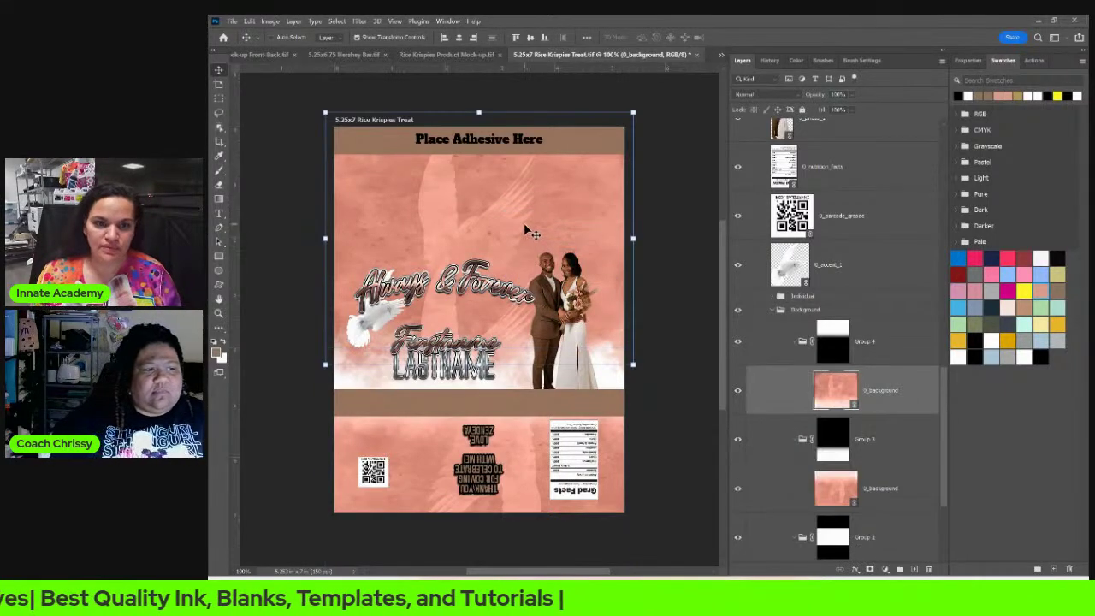
key("ctrl+t")
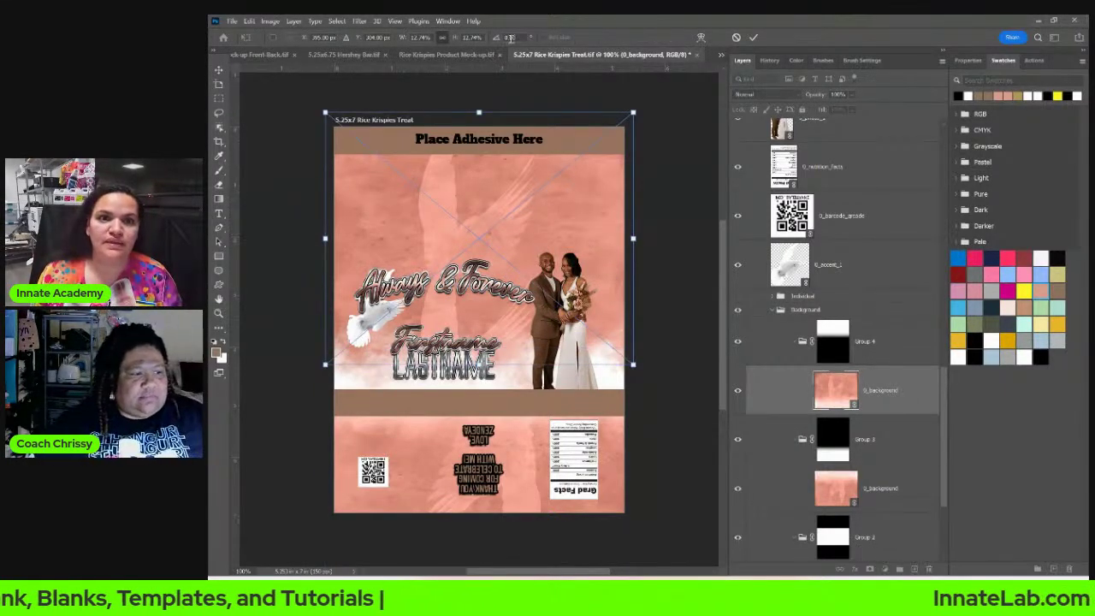
type("15")
key("Return")
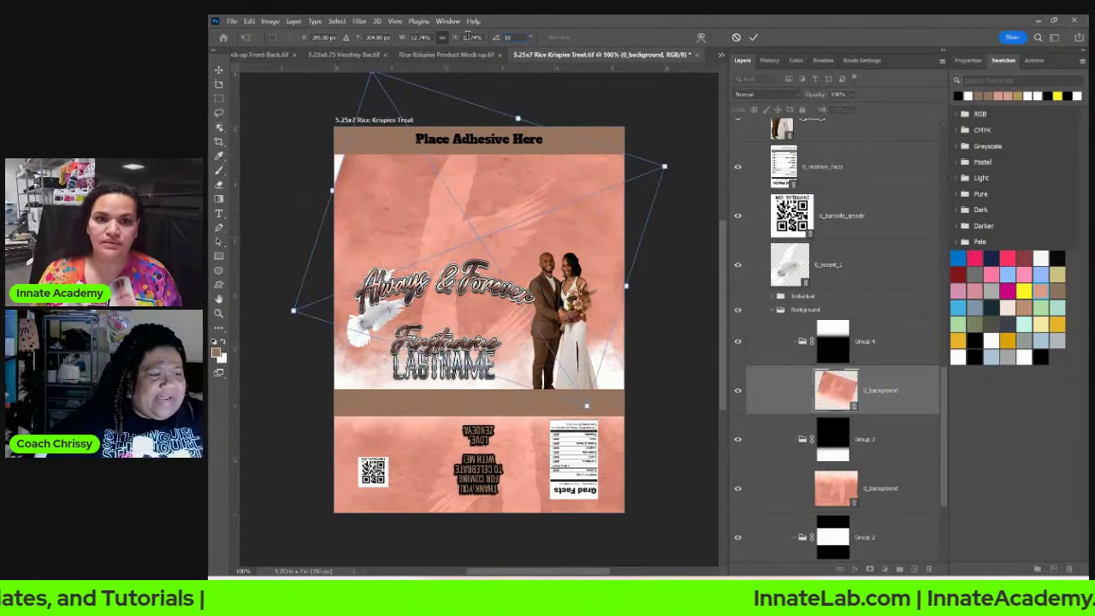
type("180")
key("Return")
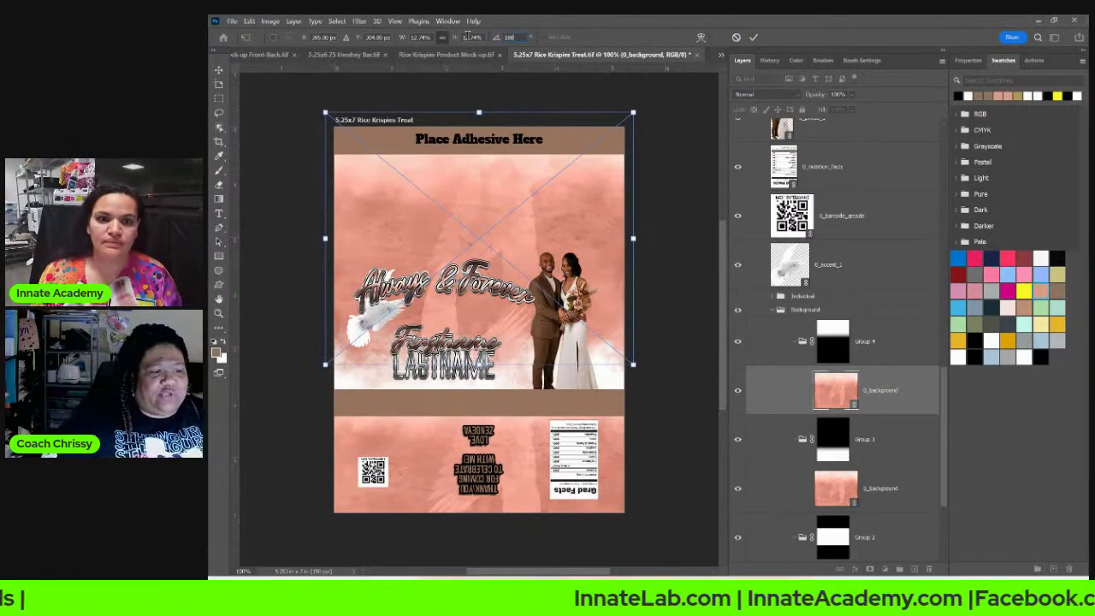
left_click_drag(526, 245, 520, 182)
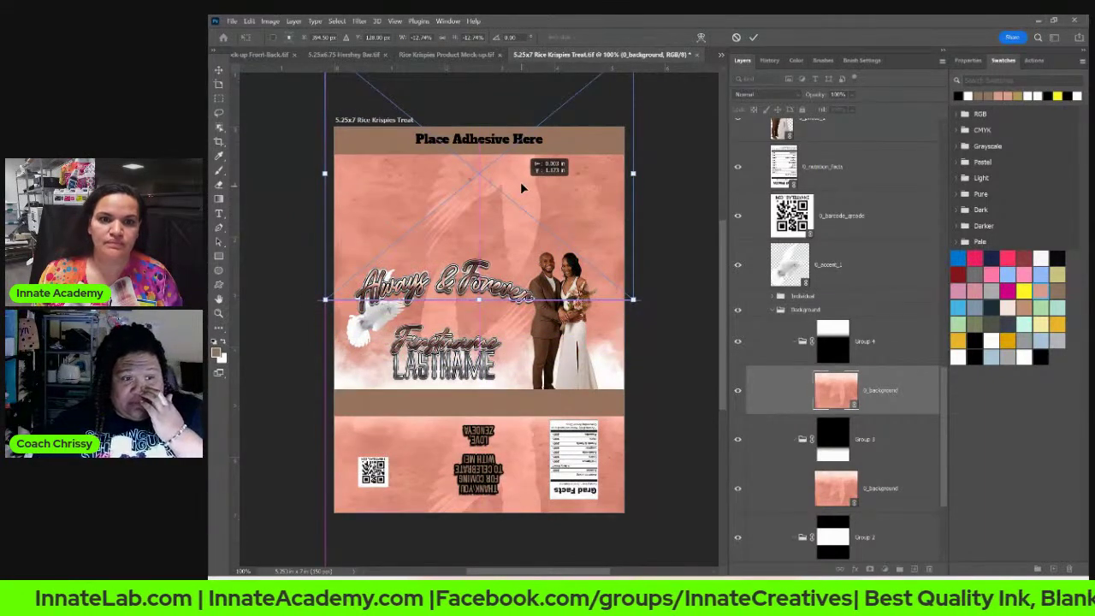
left_click_drag(520, 182, 540, 206)
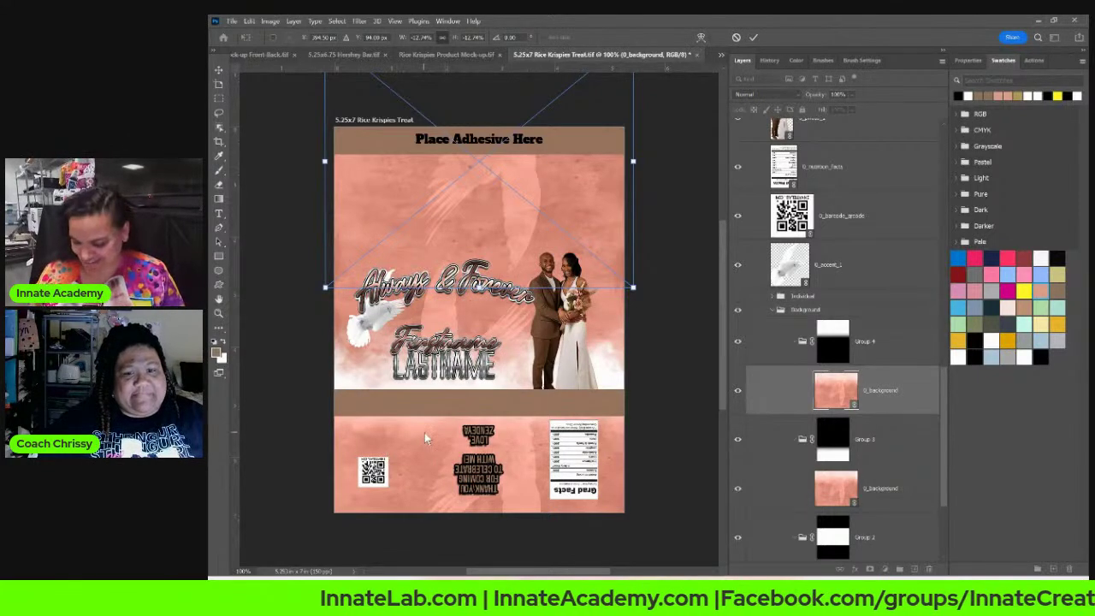
key("Return")
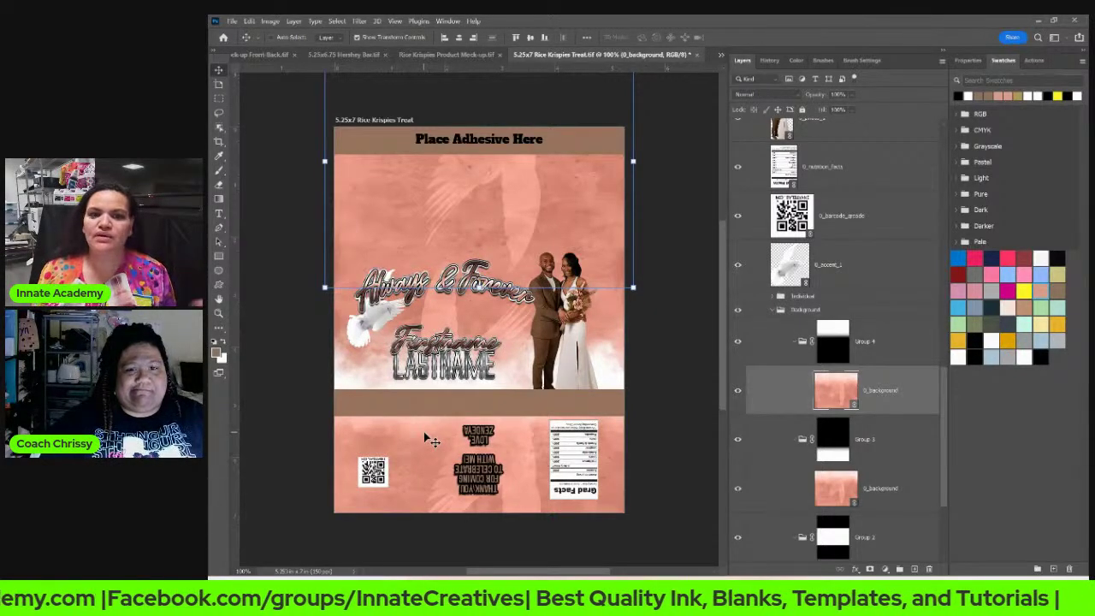
Step: Examine the wrapper's text, nutrition label, photo and background layers
right_click(454, 343)
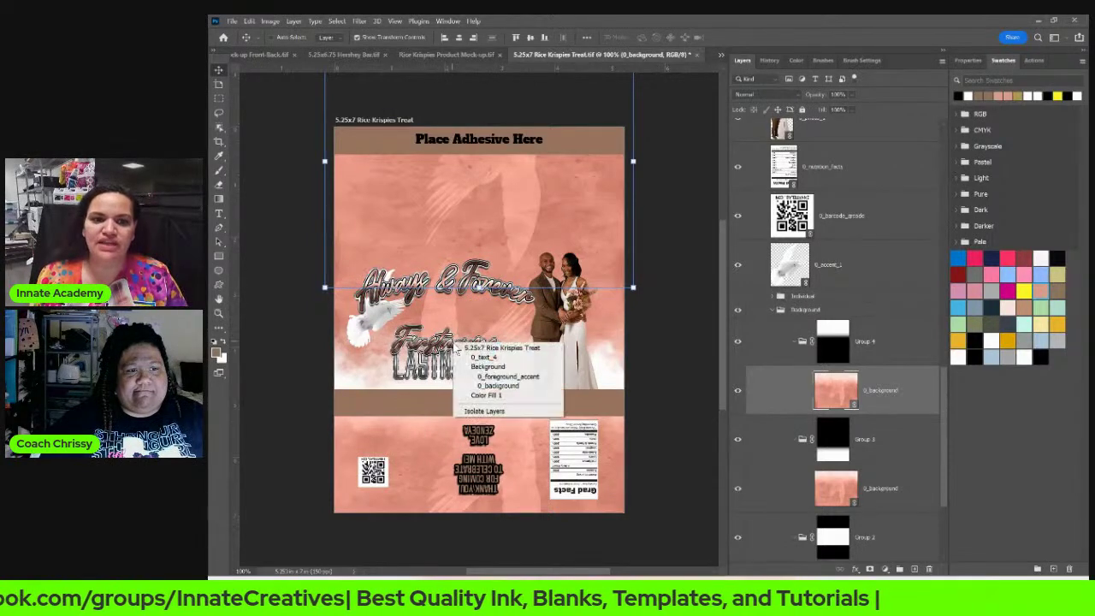
left_click(471, 358)
left_click_drag(456, 314, 471, 335)
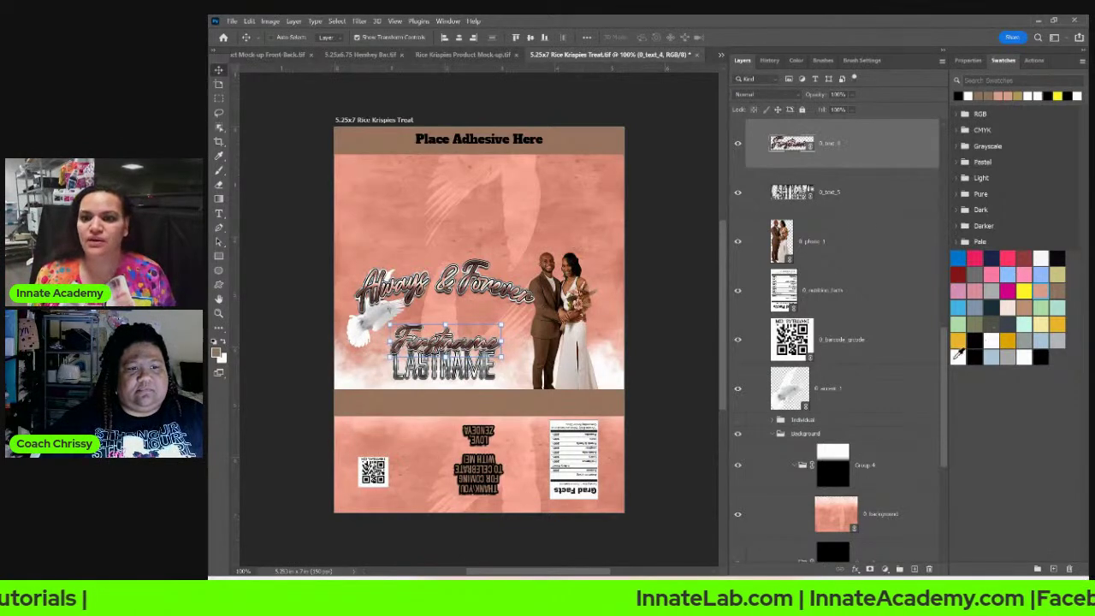
mouse_move(944, 358)
left_mouse_down()
mouse_move(946, 459)
mouse_move(945, 344)
left_mouse_up()
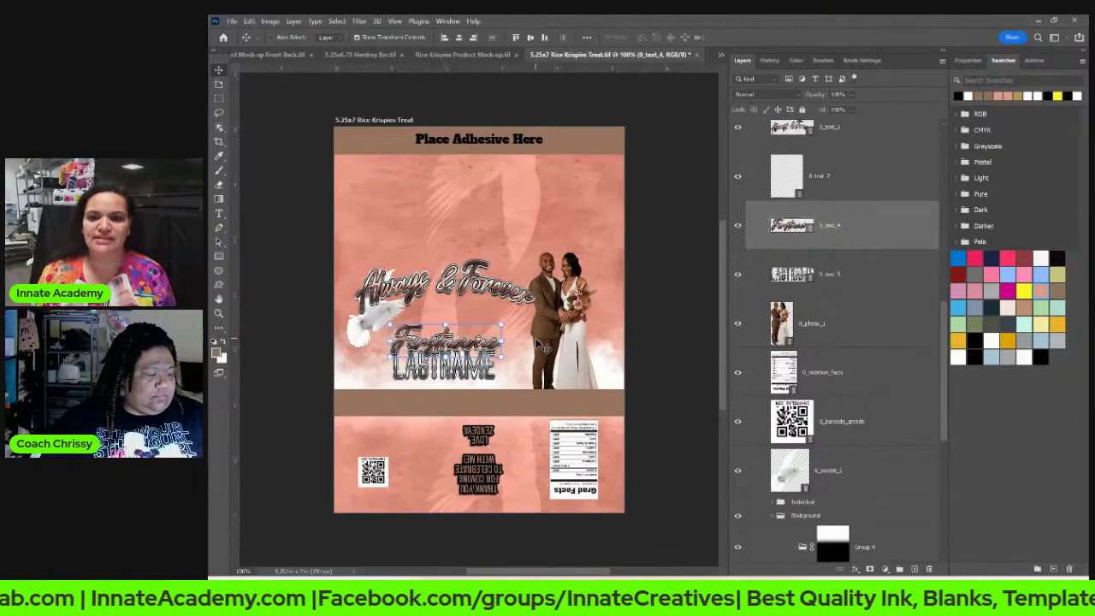
scroll(544, 346, "down", 2)
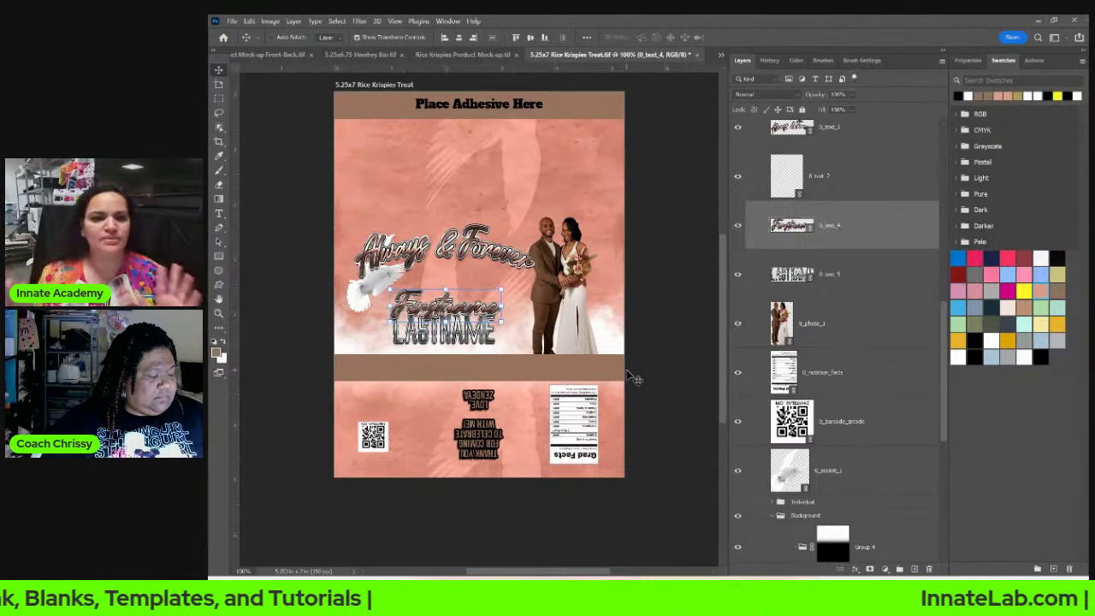
left_click(843, 391)
scroll(843, 392, "down", 1)
scroll(843, 393, "down", 3)
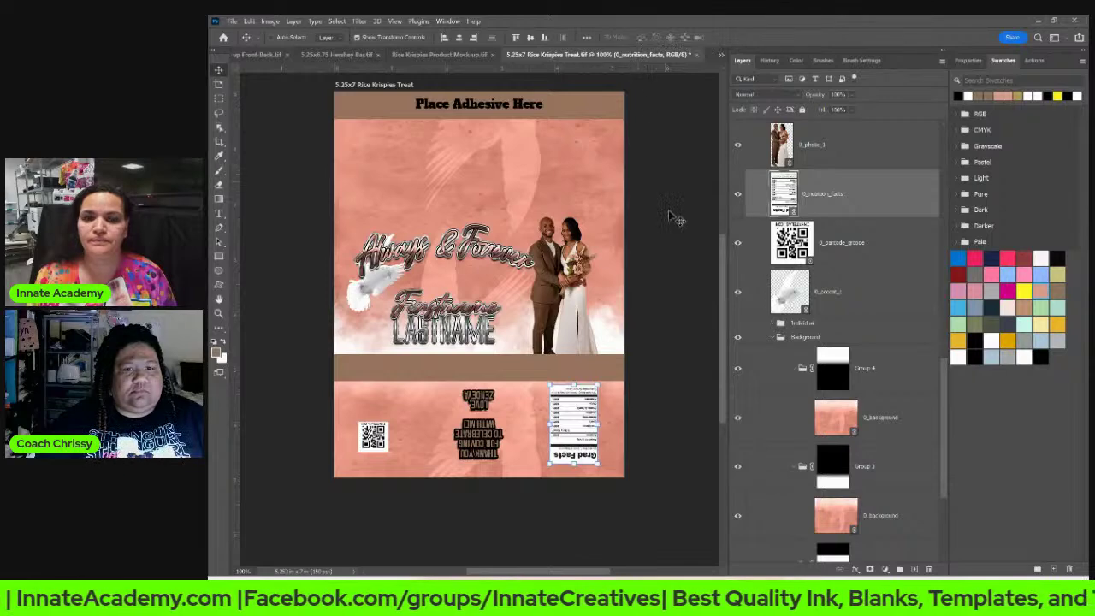
Step: Try white and the pink 0_color_1 on the wrapper's rectangle strips, and restore the brown 0_color_2
right_click(527, 374)
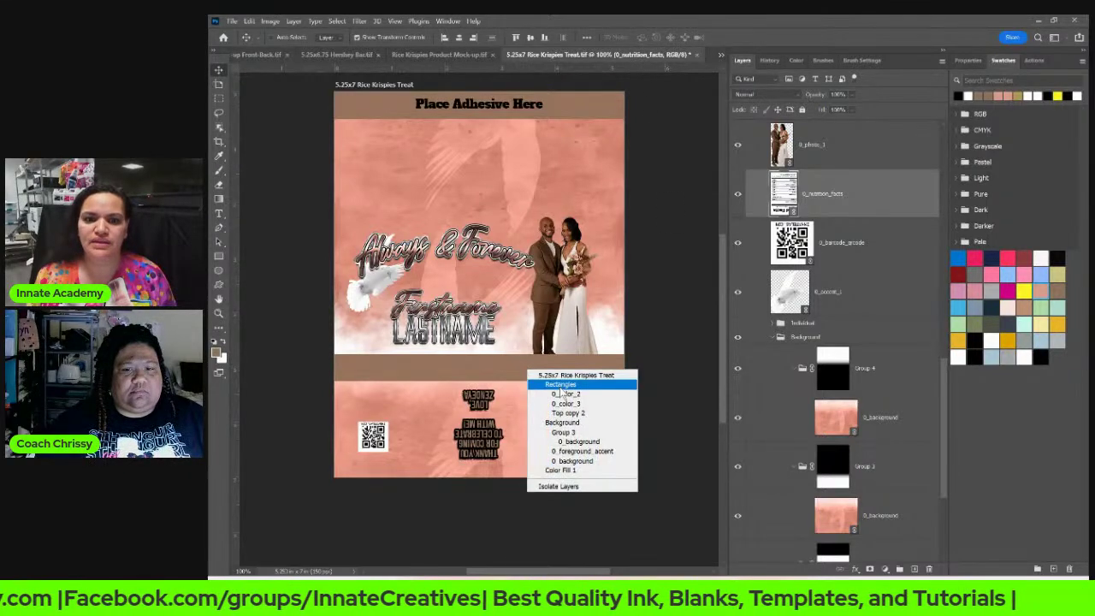
left_click(558, 385)
scroll(821, 216, "up", 5)
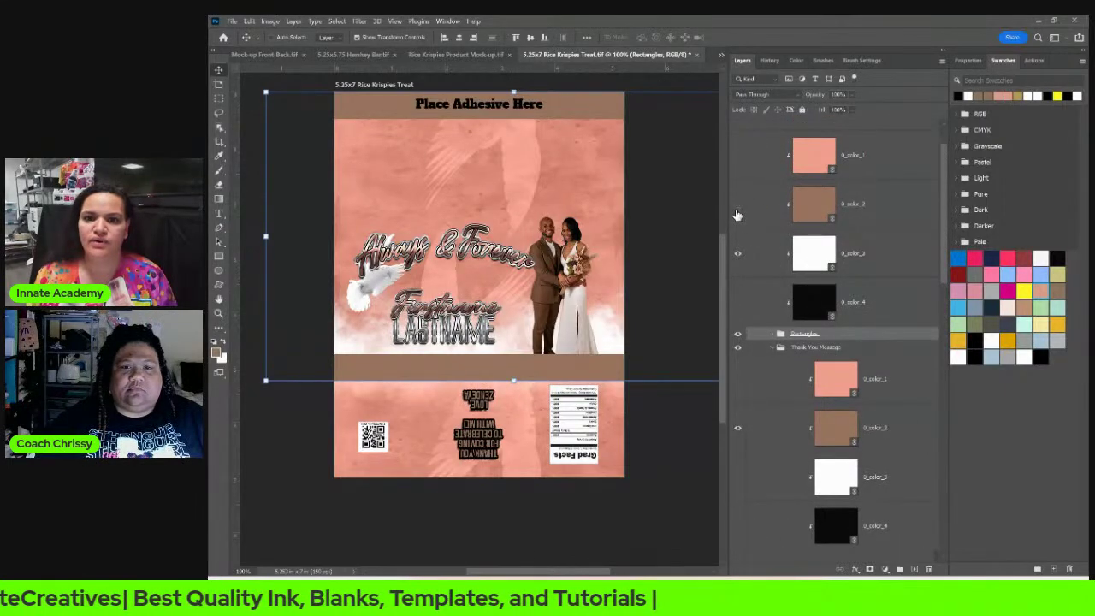
left_click(737, 204)
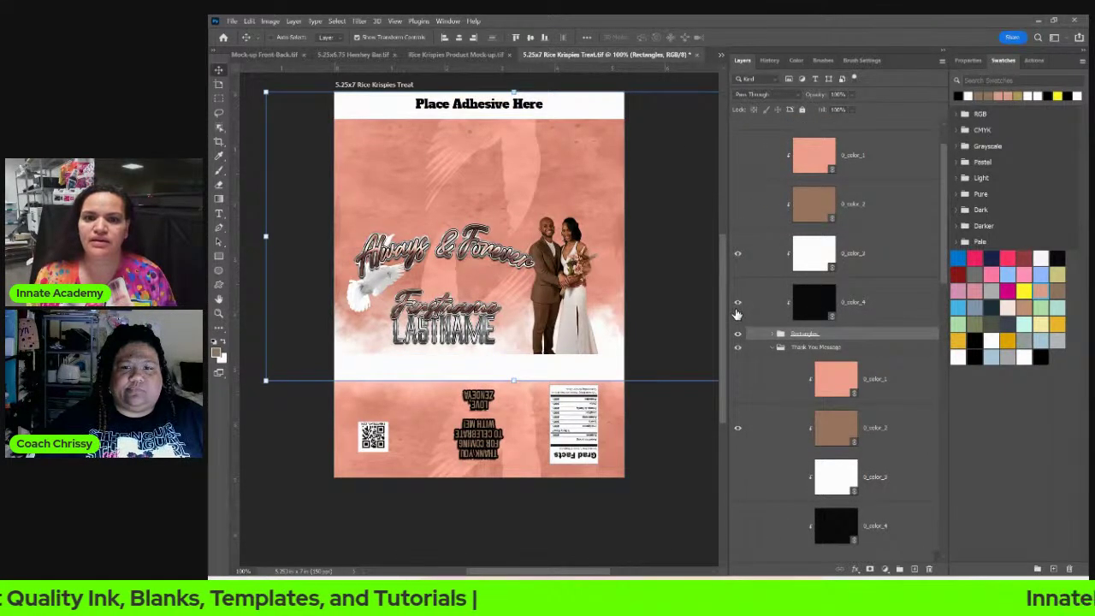
left_click(738, 155)
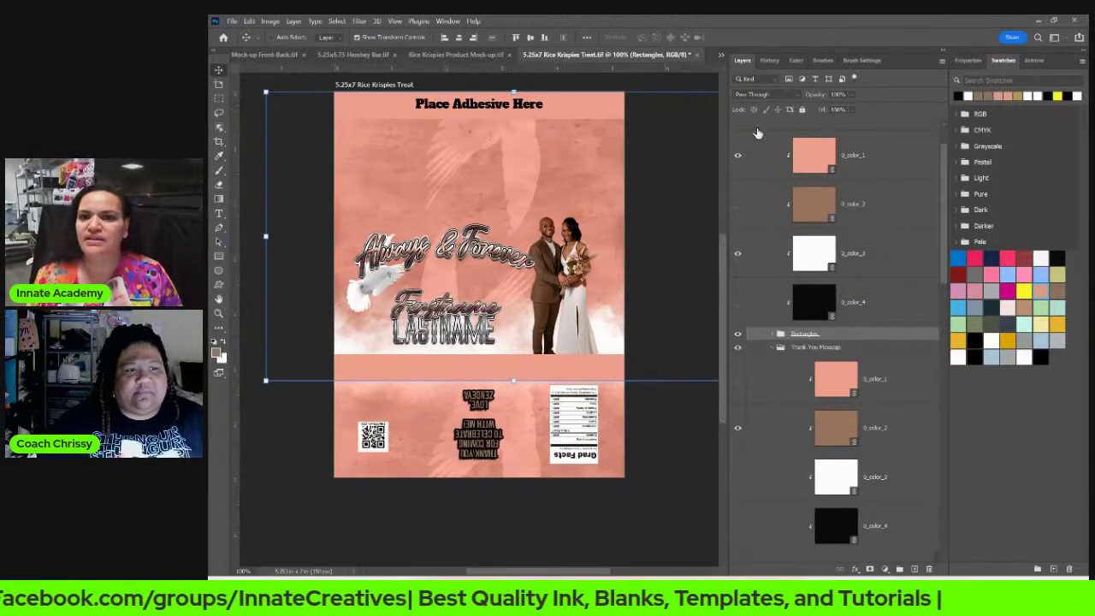
scroll(784, 328, "up", 2)
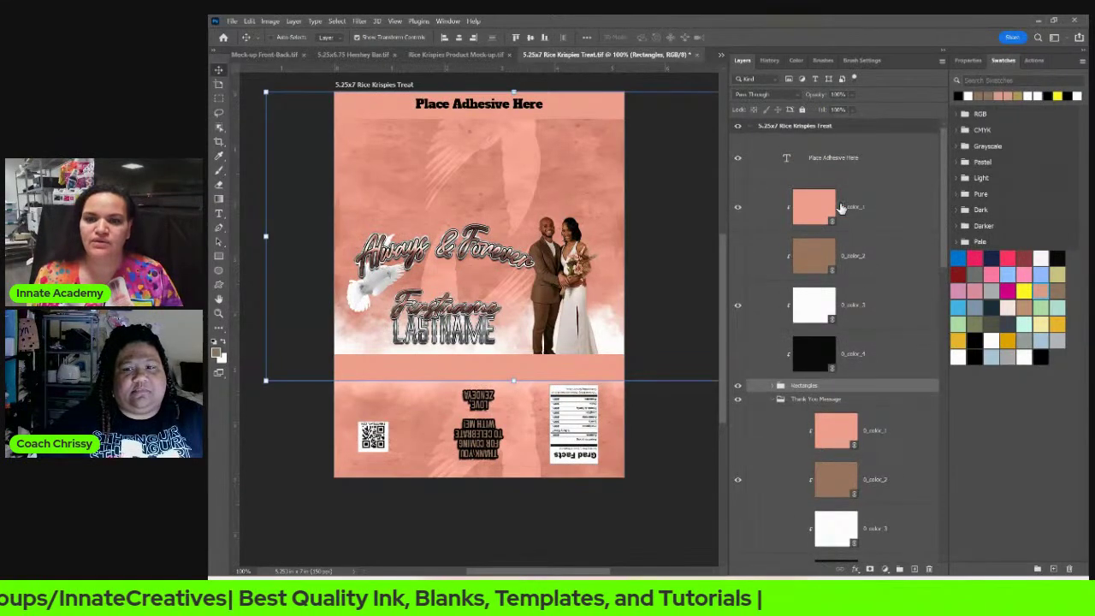
left_click(737, 210)
left_click(738, 257)
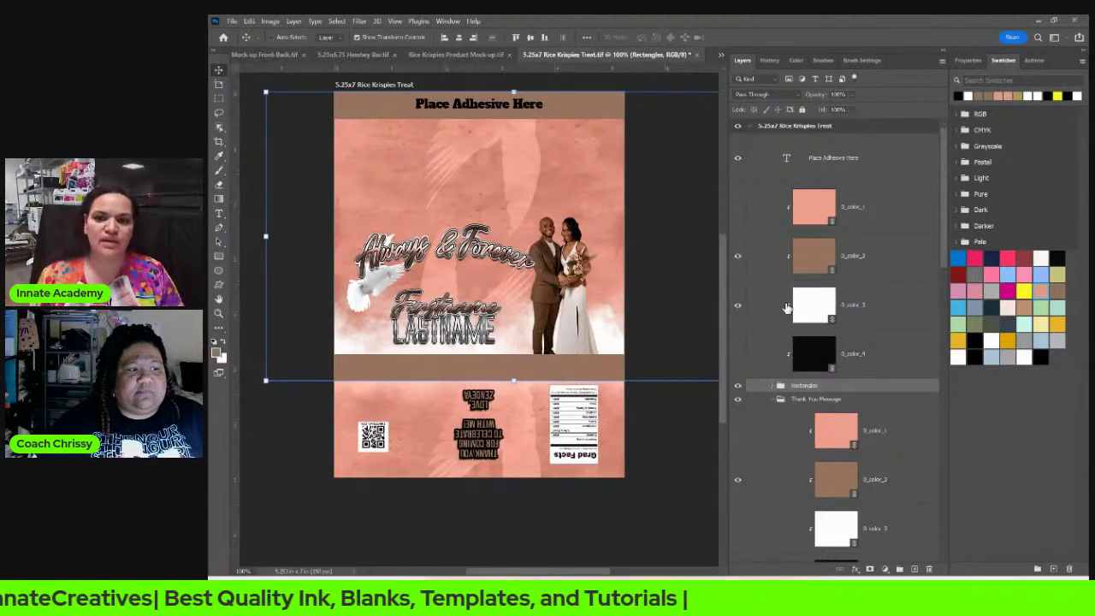
Step: Collapse the Thank You Message group, and save and close the 5.25x7 Rice Krispies Treat file
left_click(825, 216)
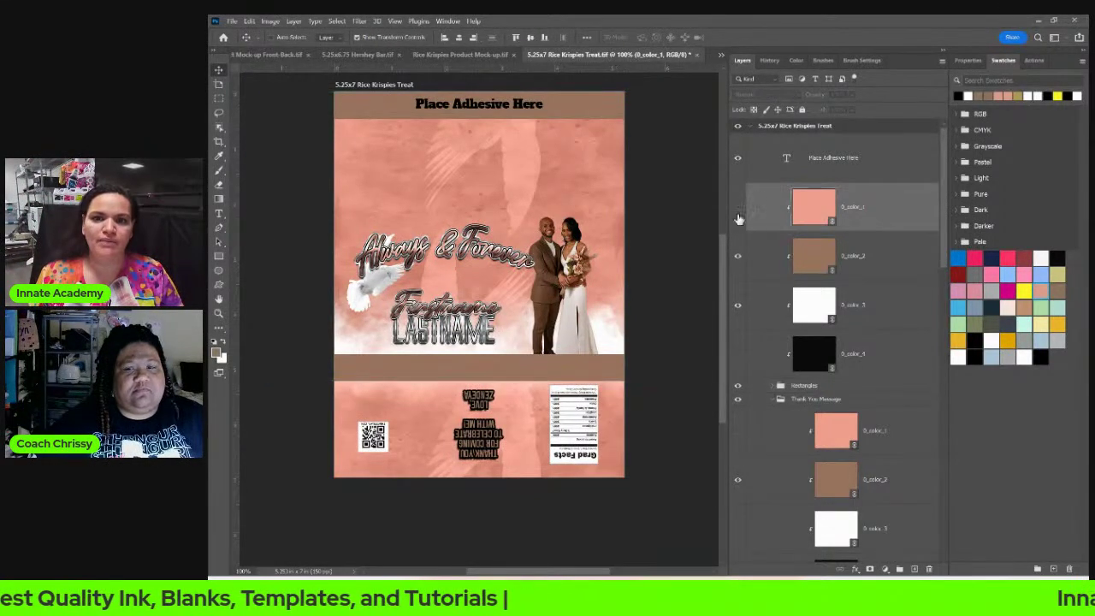
left_click(810, 260)
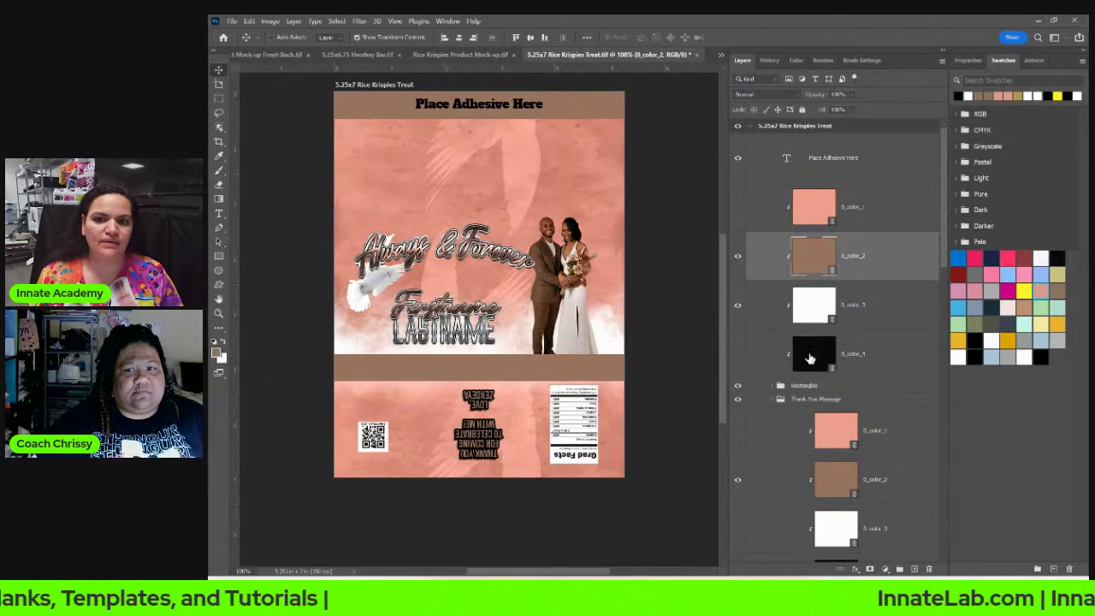
left_click(811, 364)
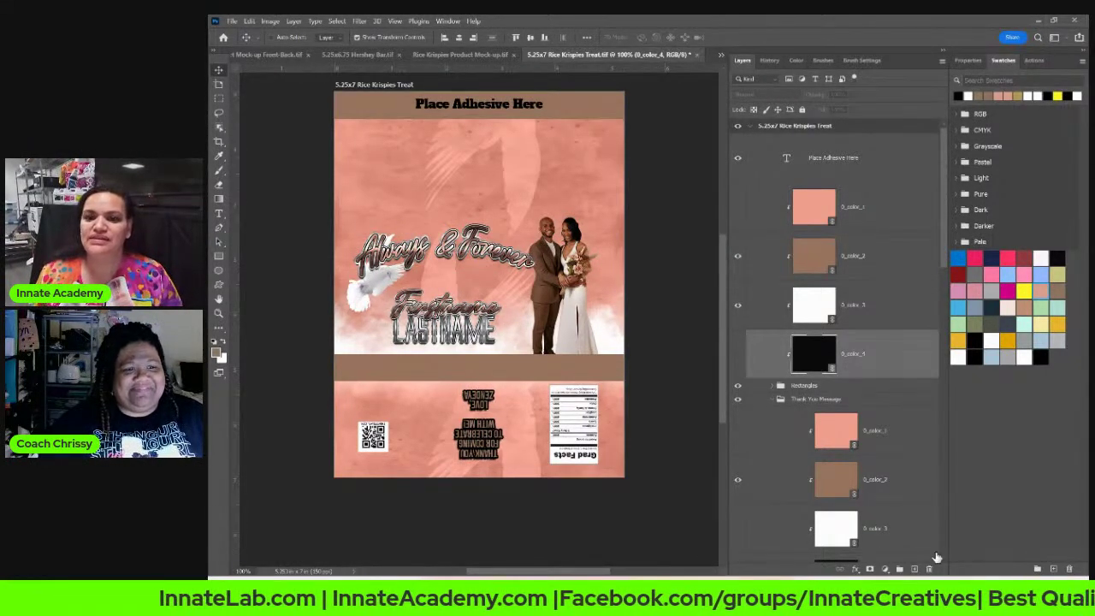
left_click(828, 401)
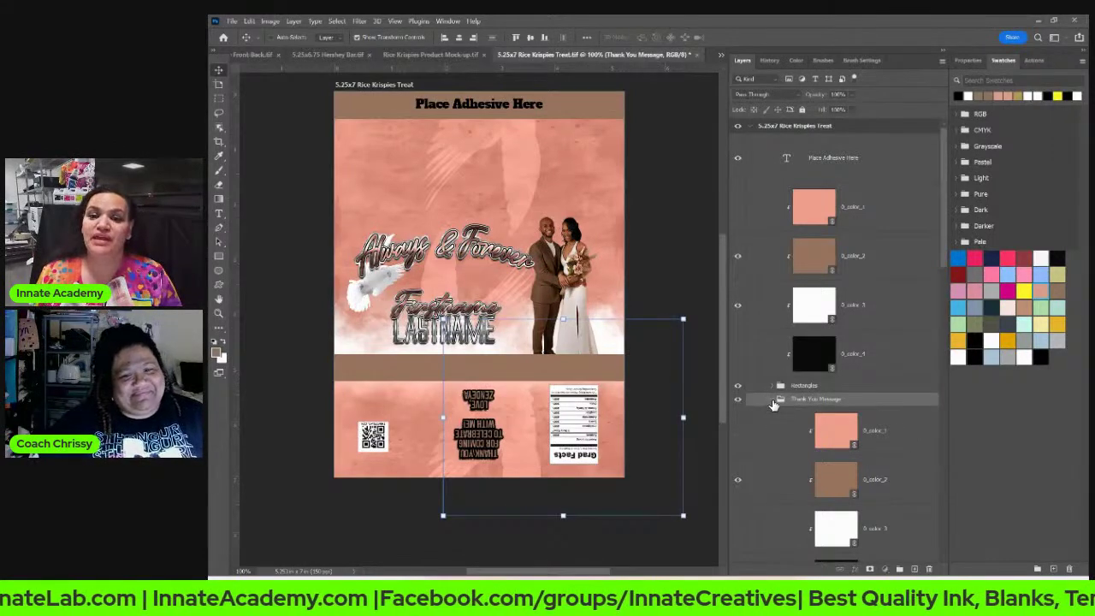
left_click(773, 403)
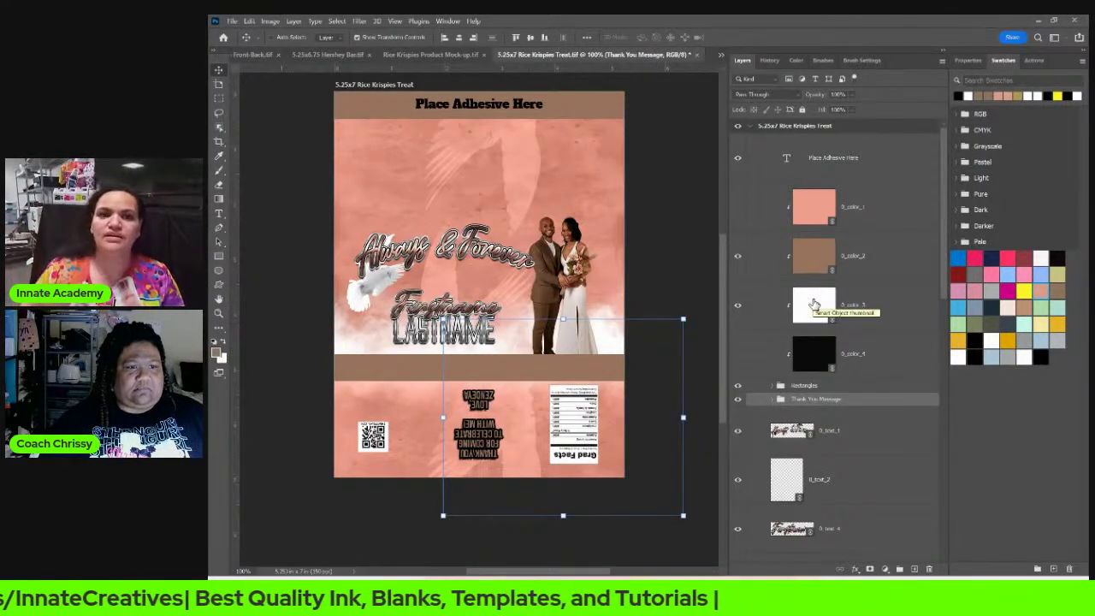
left_click(697, 54)
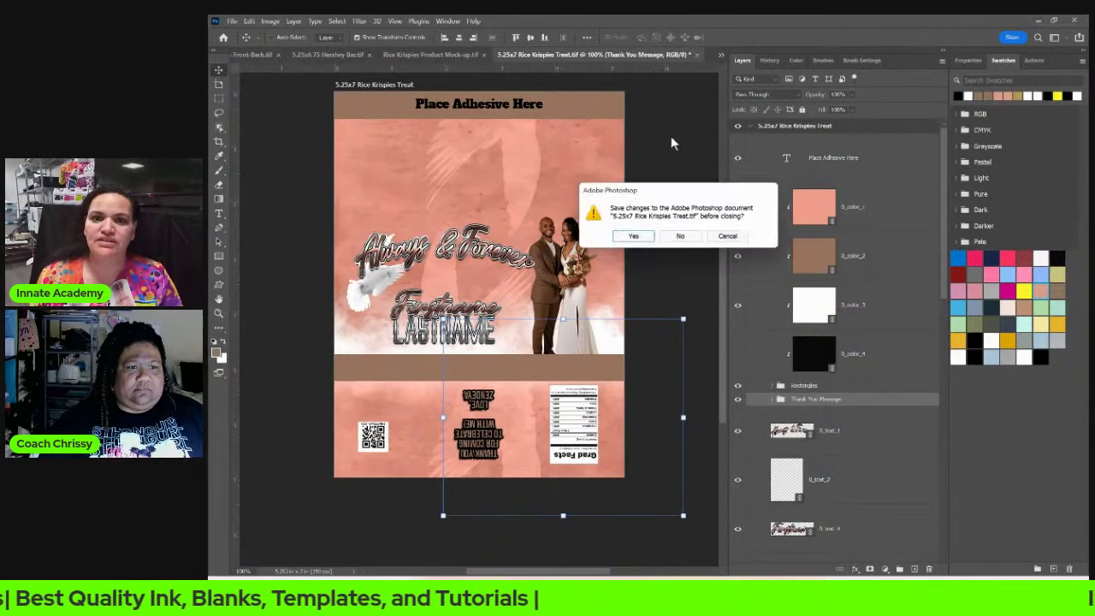
left_click(644, 237)
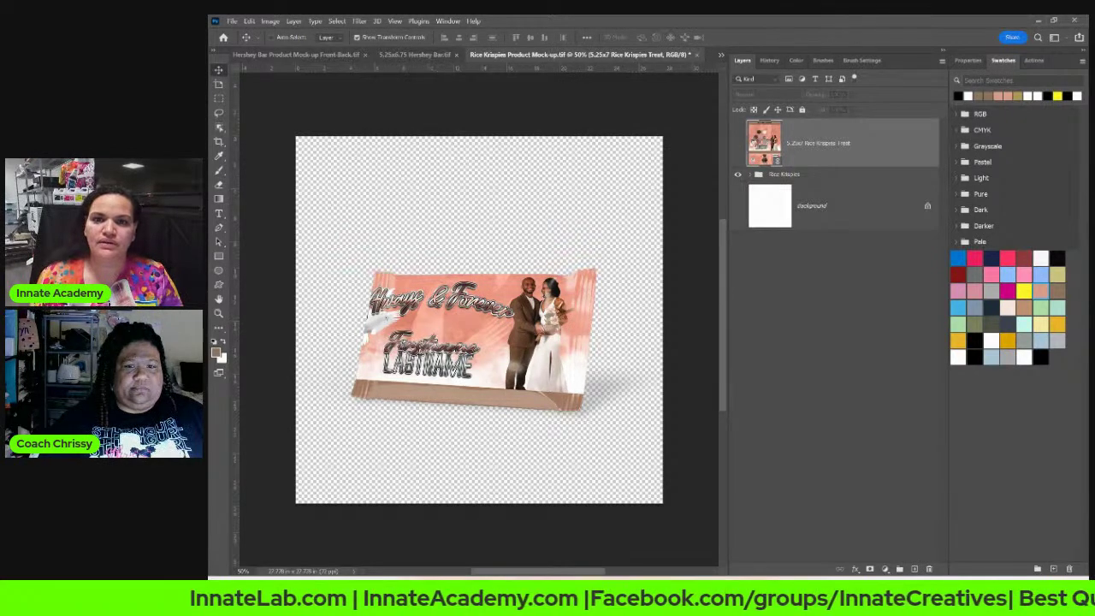
double_click(763, 138)
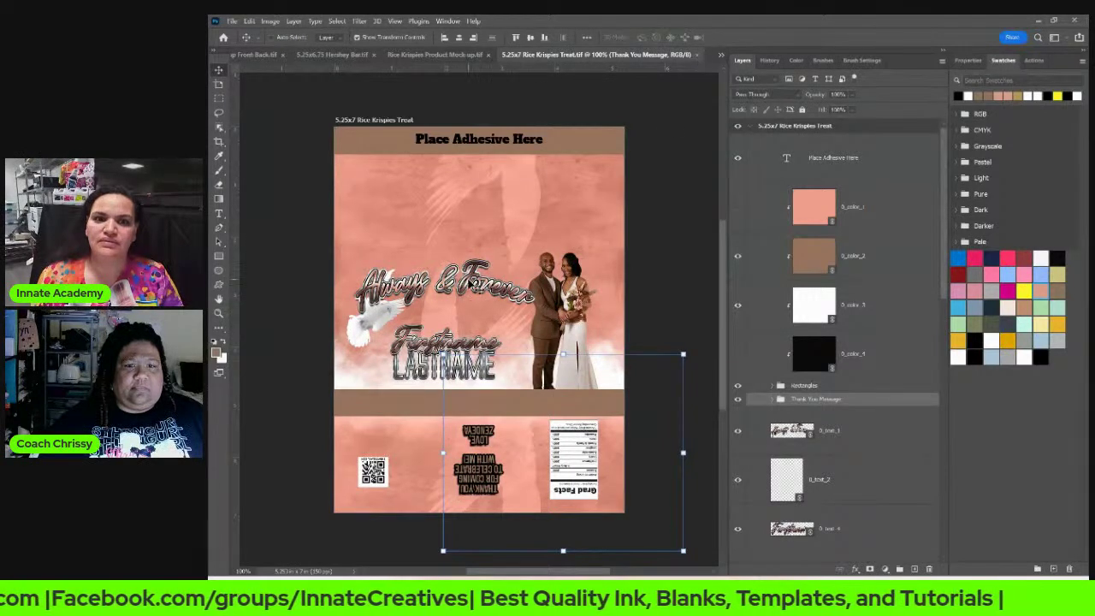
left_click(697, 54)
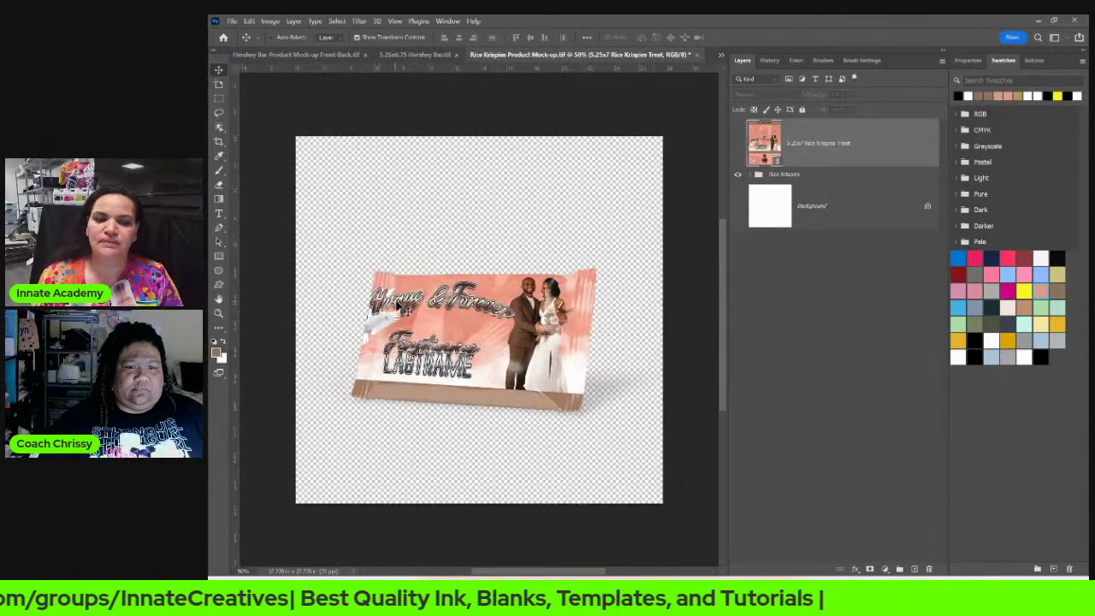
right_click(410, 309)
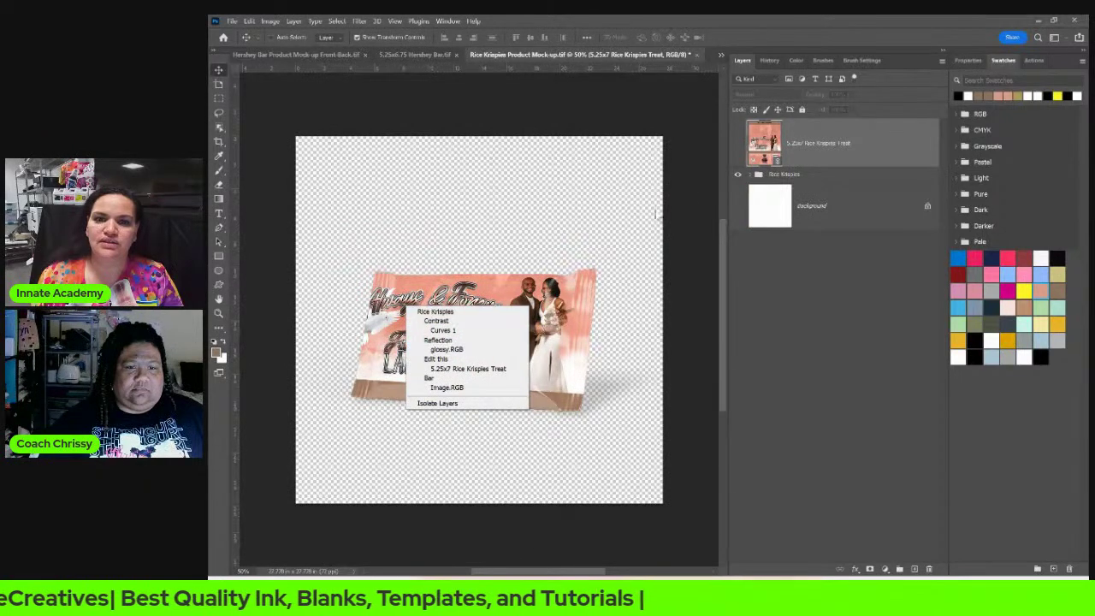
left_click(752, 179)
Step: Expand the Rice Krispies and Edit This groups and identify the masked wrapper layer by hiding and showing it
left_click(756, 176)
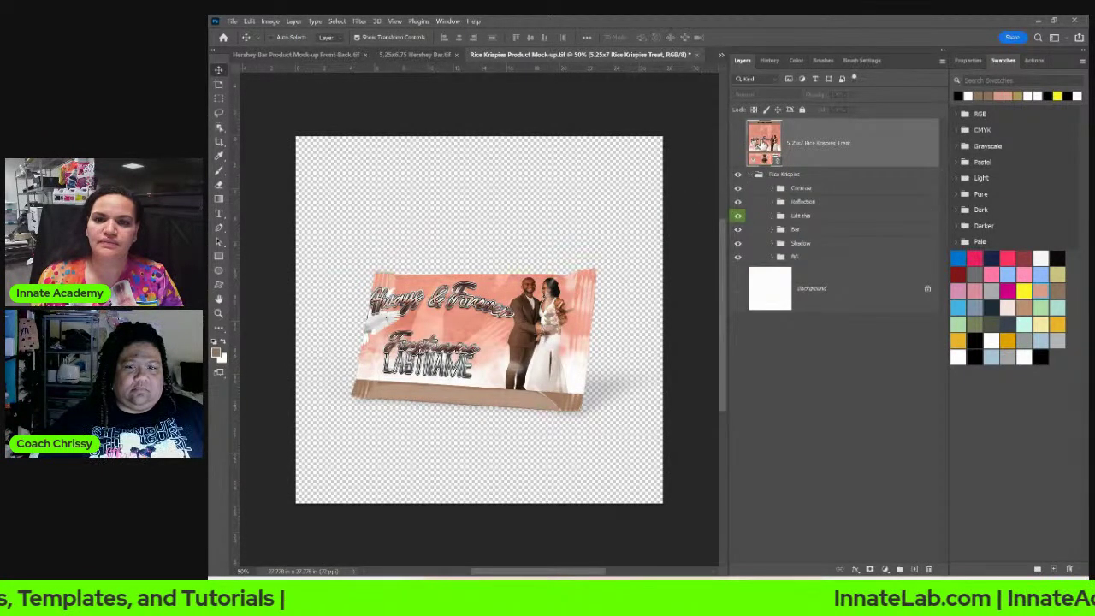
left_click(773, 216)
left_click(738, 247)
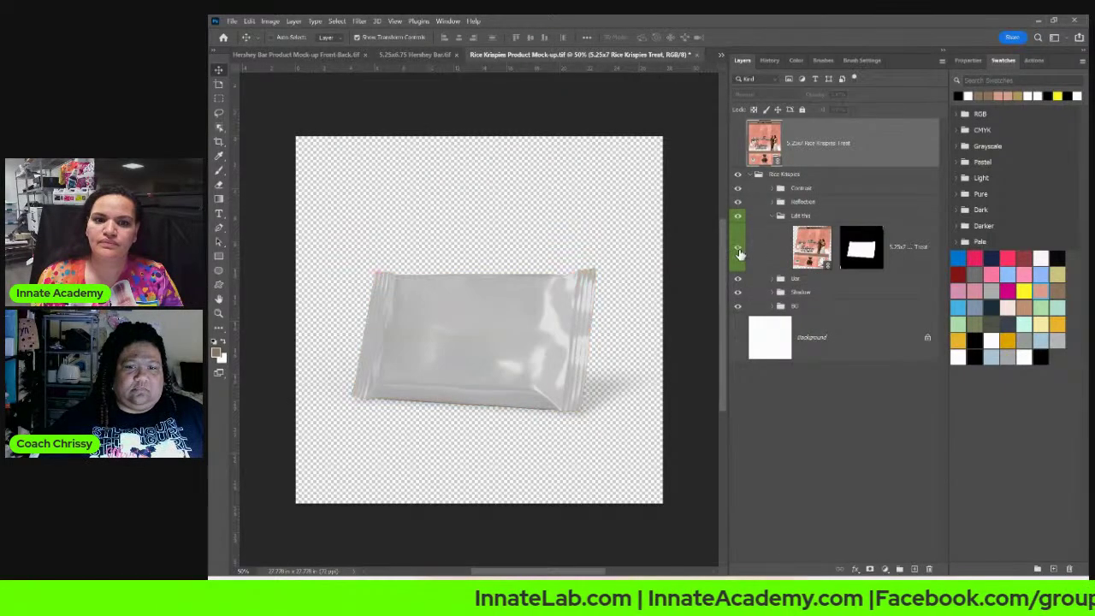
left_click(738, 248)
Step: Nudge the masked wrapper artwork in the Edit This group rightward so the Always & Forever title fits on the treat package
left_click(819, 254)
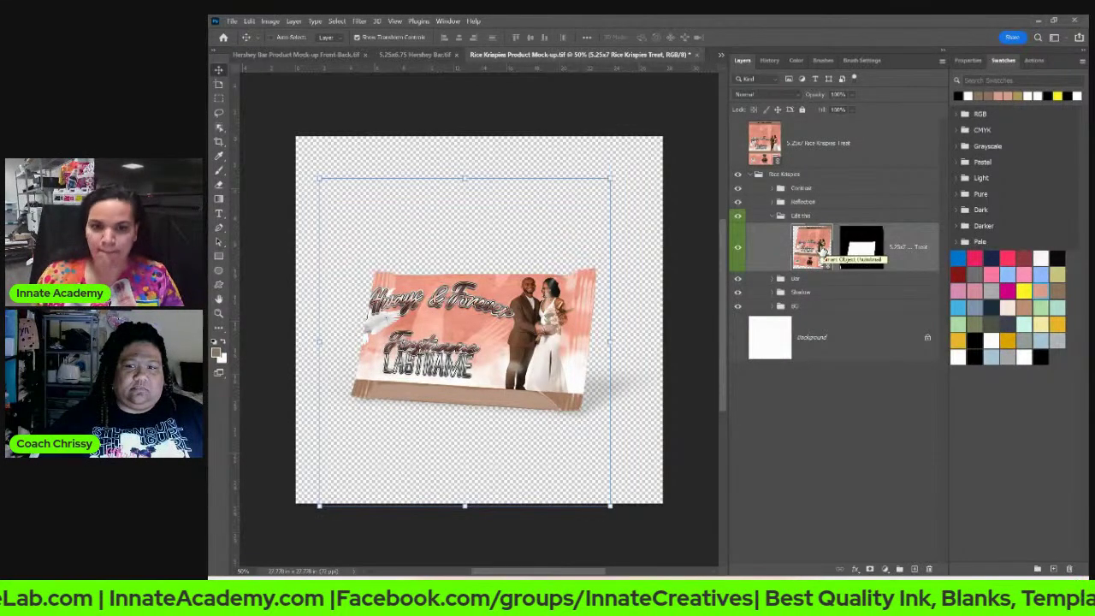
key("Right")
key("Right")
key("Right")
key("Right")
key("Right")
key("Right")
key("Right")
key("Right")
key("Right")
key("Right")
key("Right")
key("Right")
key("Right")
key("Right")
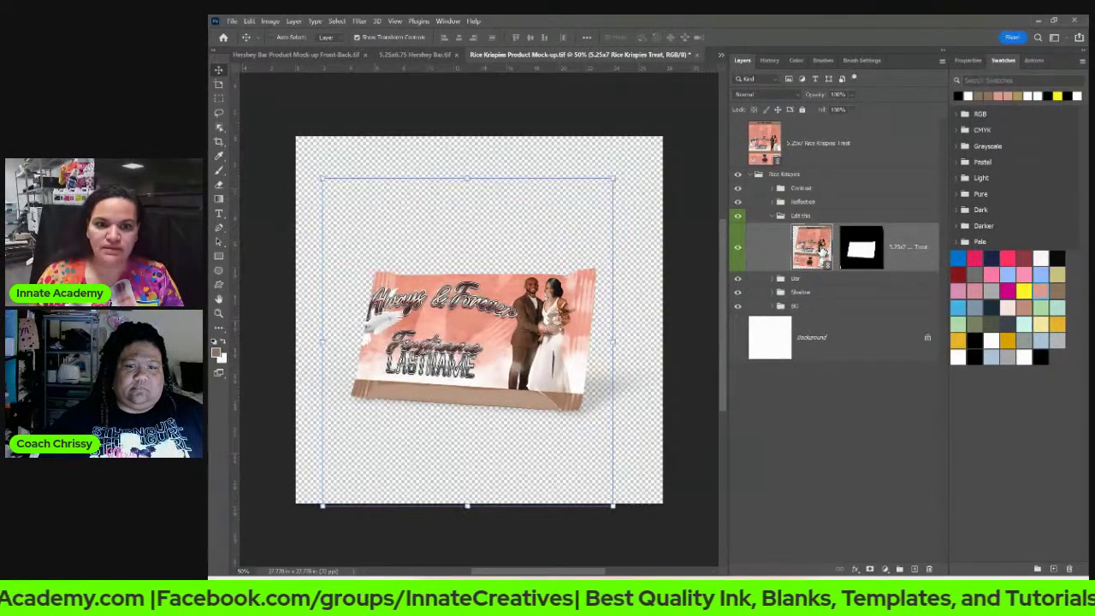
key("Right")
key("Right")
key("Right")
key("Right")
key("Right")
key("Right")
key("Right")
key("Right")
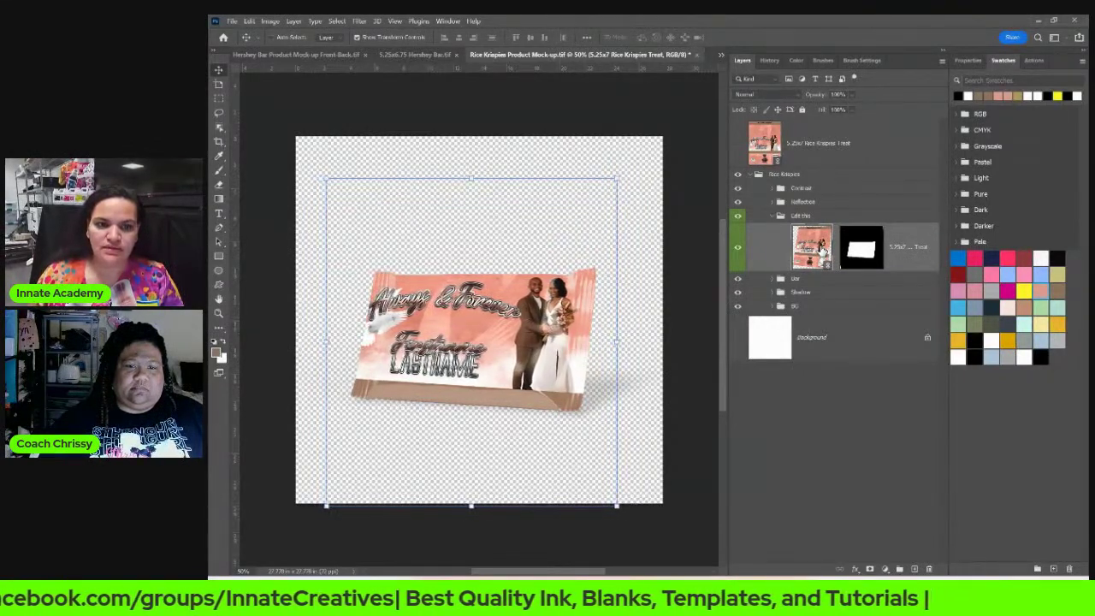
key("Right")
key("Right")
key("Right")
key("Right")
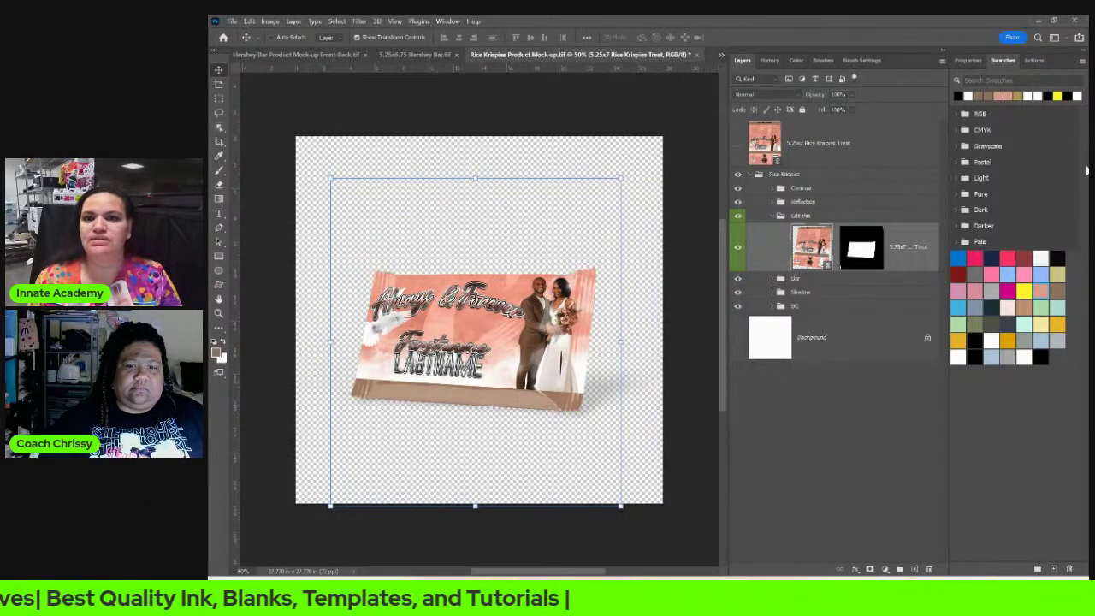
Step: Collapse the Edit This and Rice Krispies groups and select the 5.25x7 Rice Krispies Treat layer
left_click(774, 218)
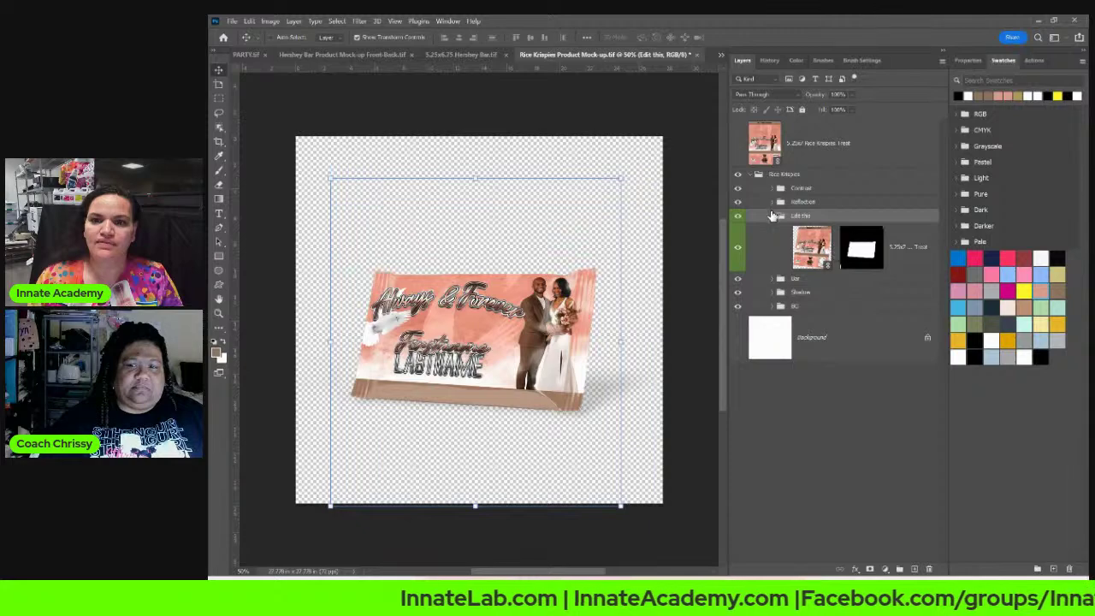
left_click(773, 216)
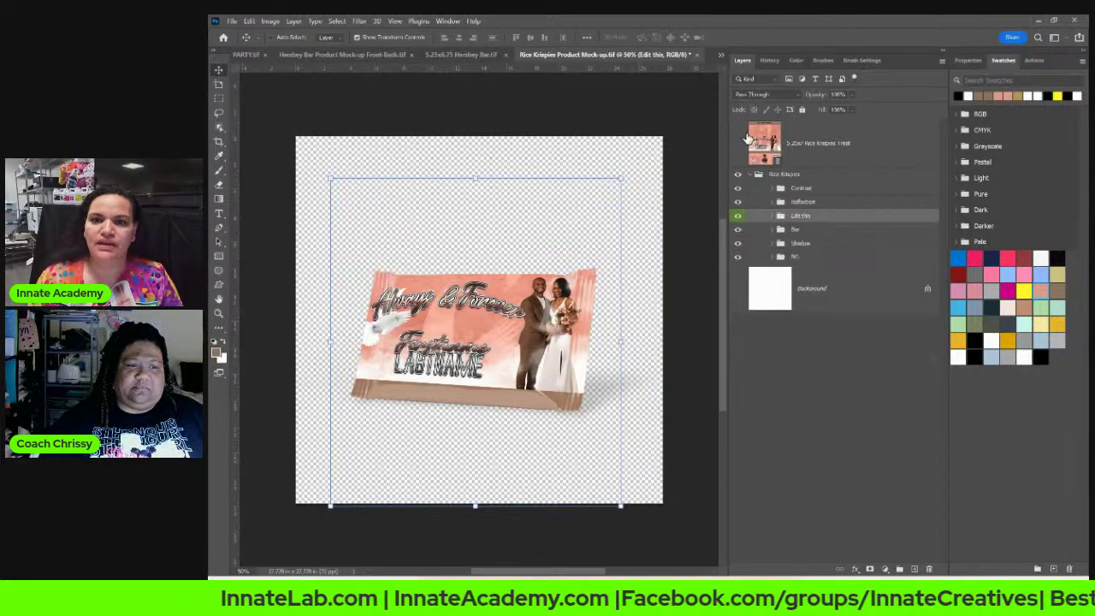
left_click(751, 175)
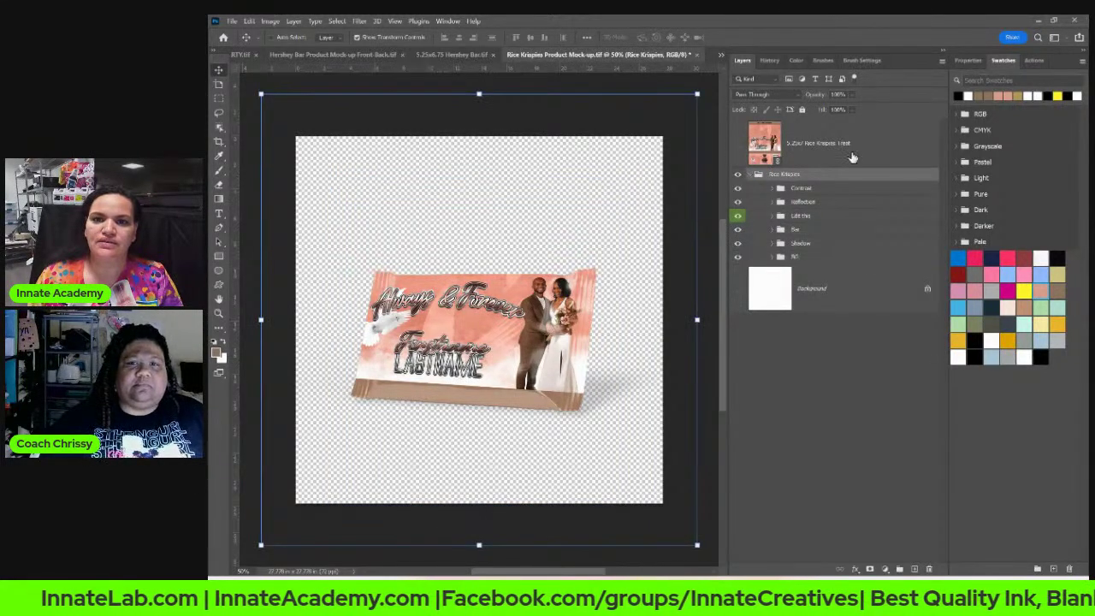
left_click(752, 176)
left_click(843, 150)
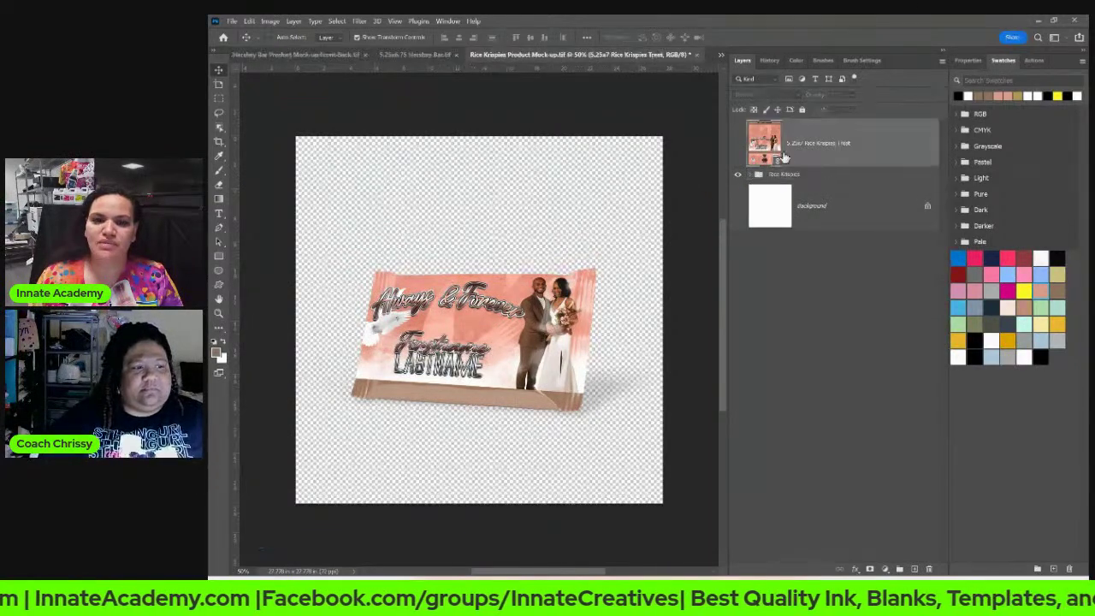
Step: Save and close the Rice Krispies Product Mock-up file, and close the 5.25x6.75 Hershey Bar file
left_click(696, 54)
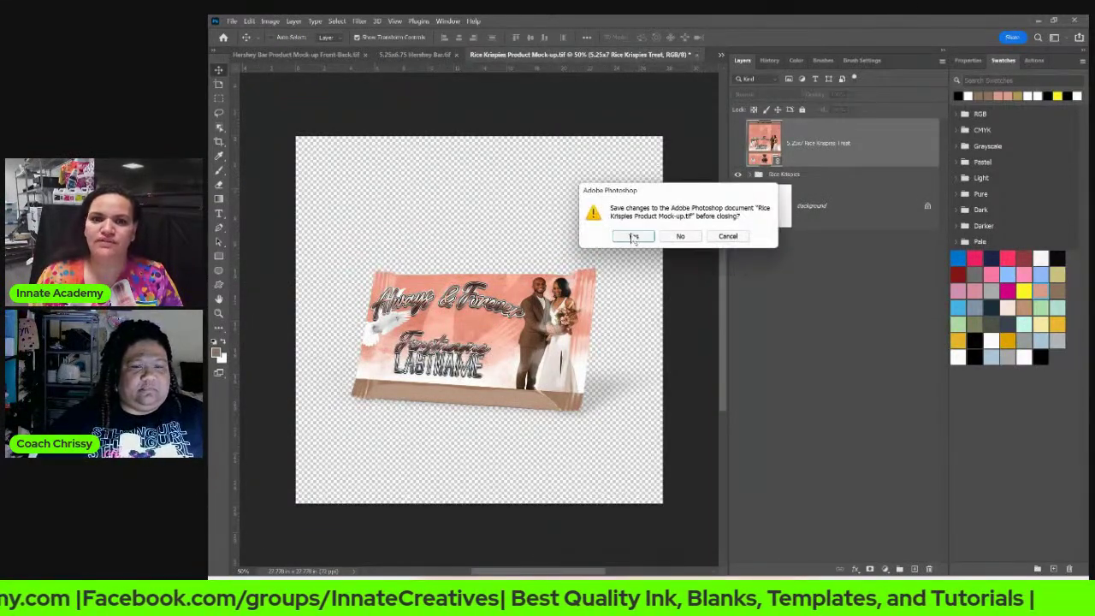
left_click(633, 238)
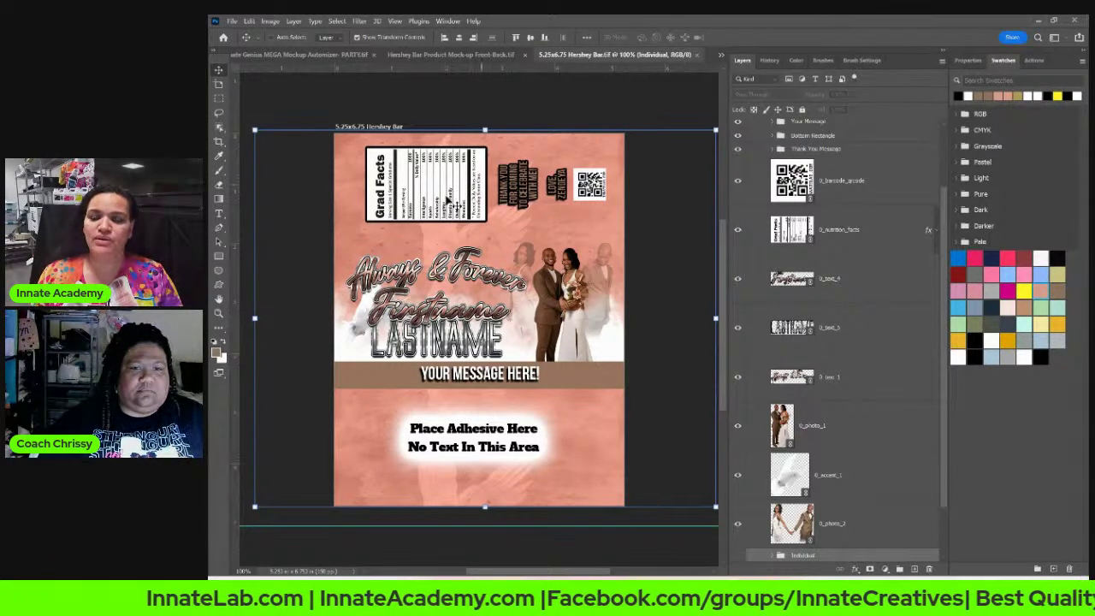
left_click(697, 54)
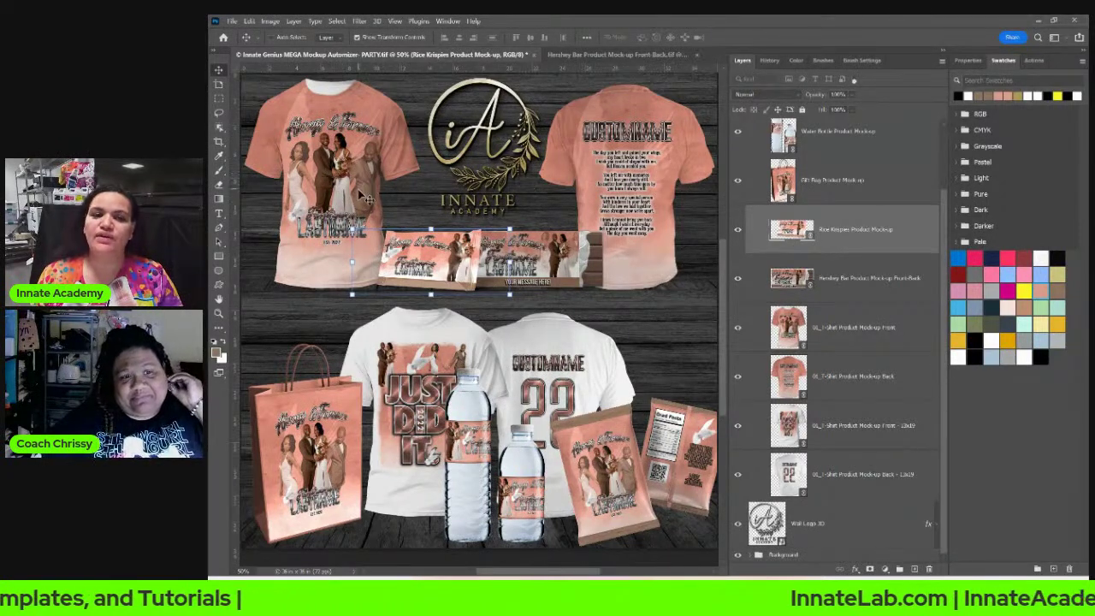
Step: Open the linked 01_T-Shirt Product Mock-up Back file and its nested 44x36 Shirt ADULT S-3XL BACK artwork
right_click(626, 204)
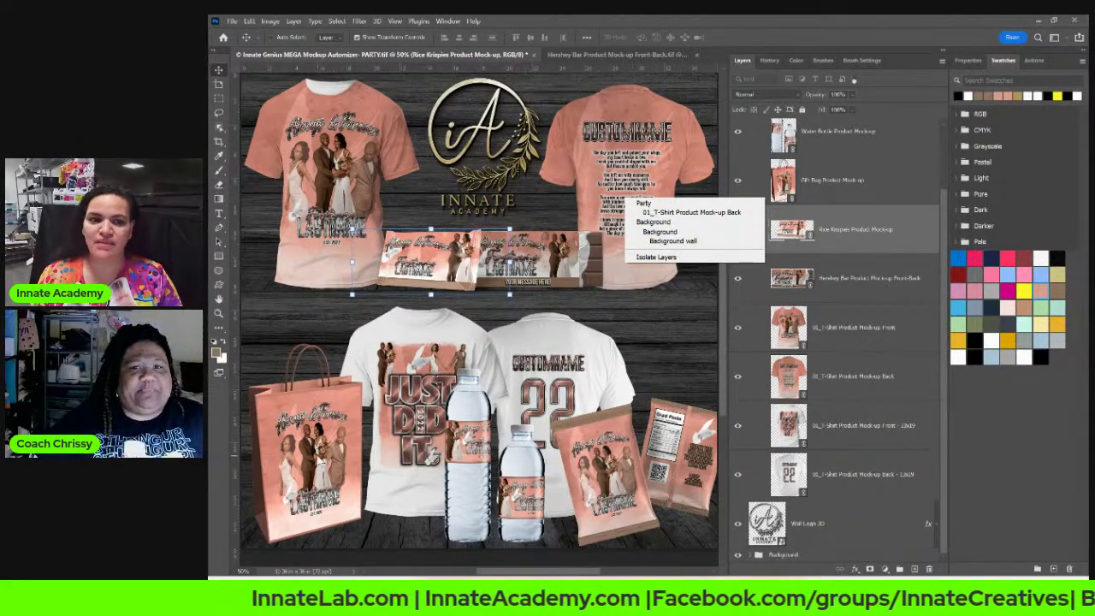
left_click(685, 212)
double_click(794, 376)
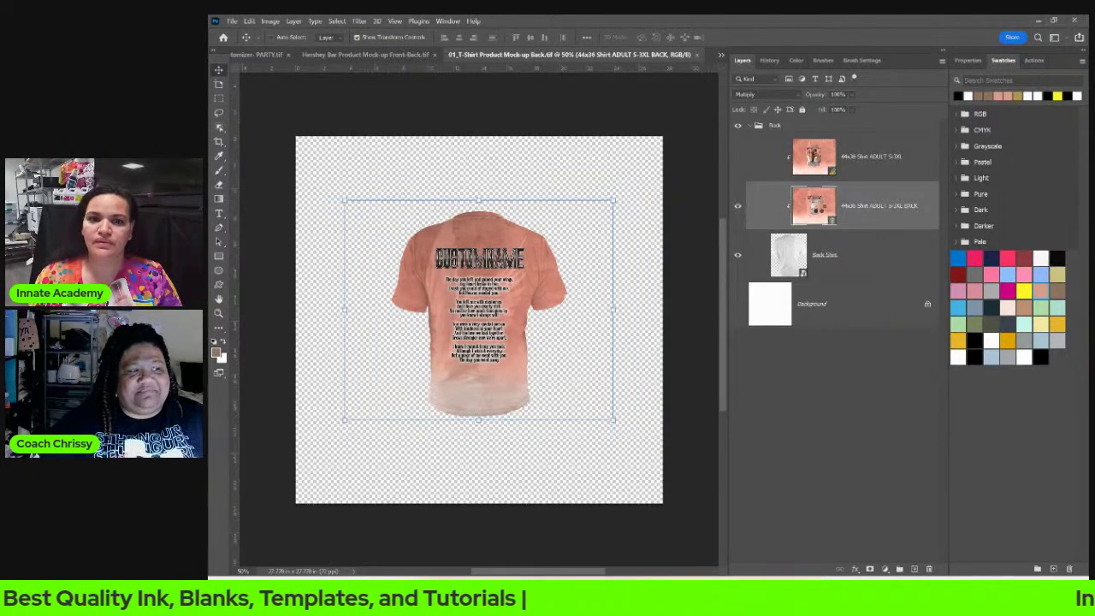
double_click(820, 206)
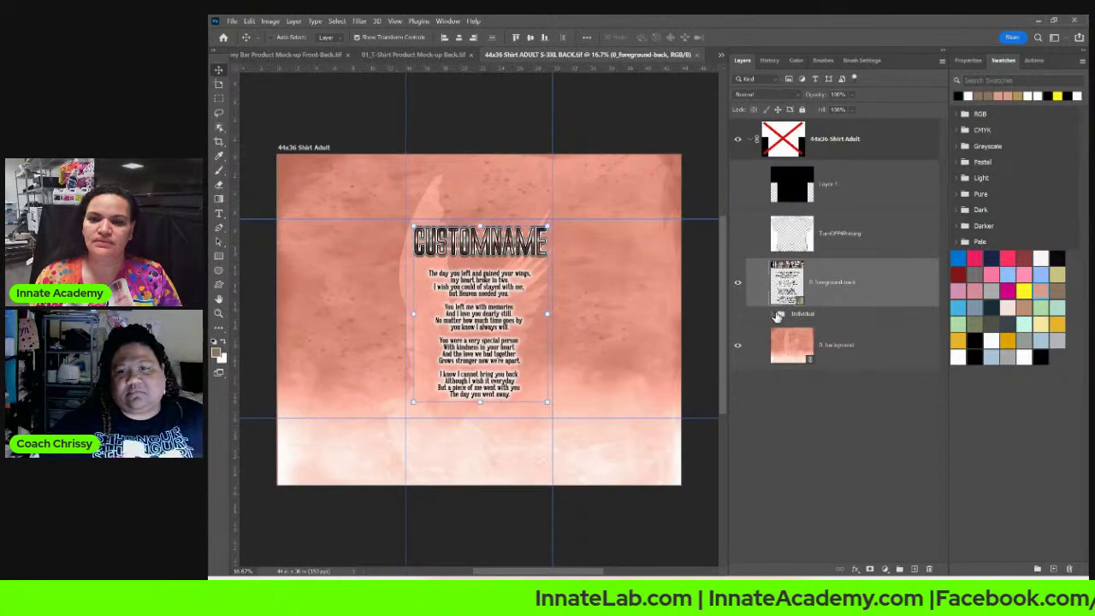
Step: Move 0_photo_2 out of the Individual group to just below the 0_foreground-back layer and make it visible
left_click(772, 313)
scroll(805, 340, "down", 3)
scroll(804, 340, "down", 3)
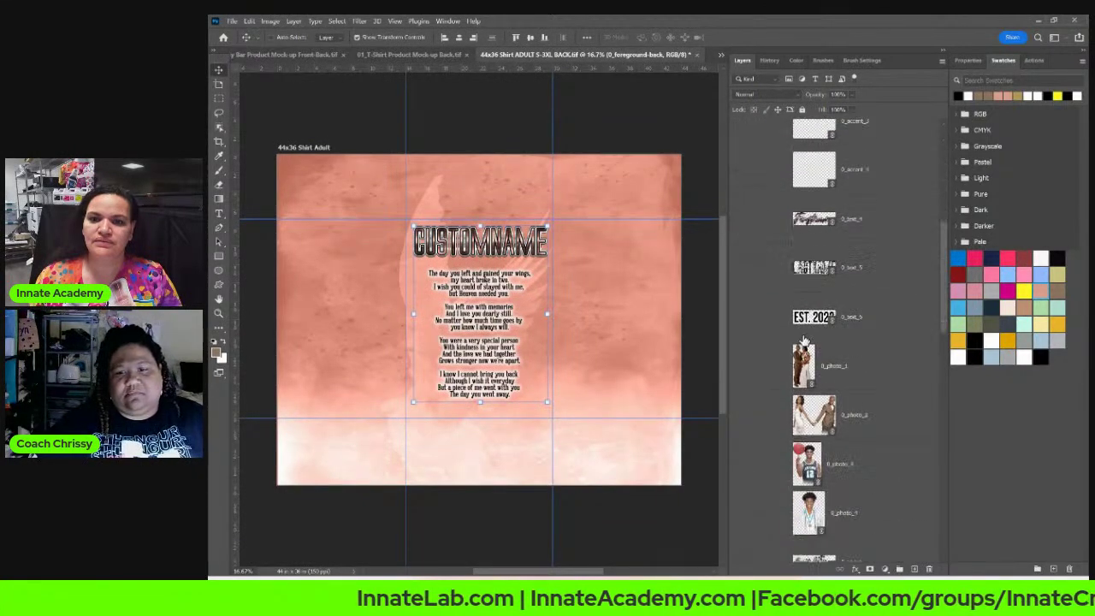
left_click(855, 418)
left_click_drag(858, 426, 836, 306)
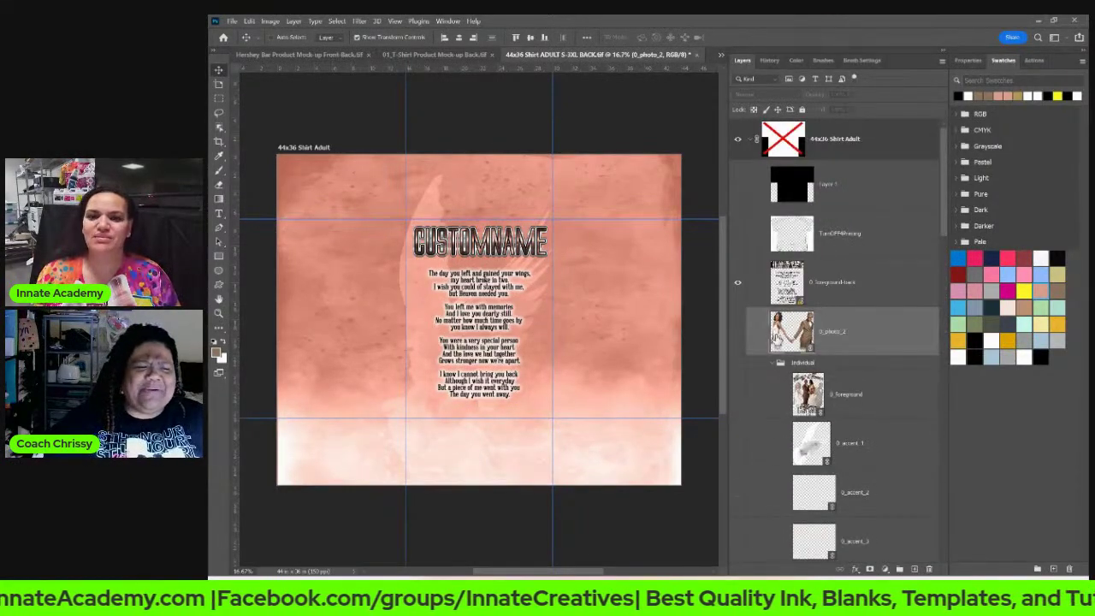
left_click(737, 332)
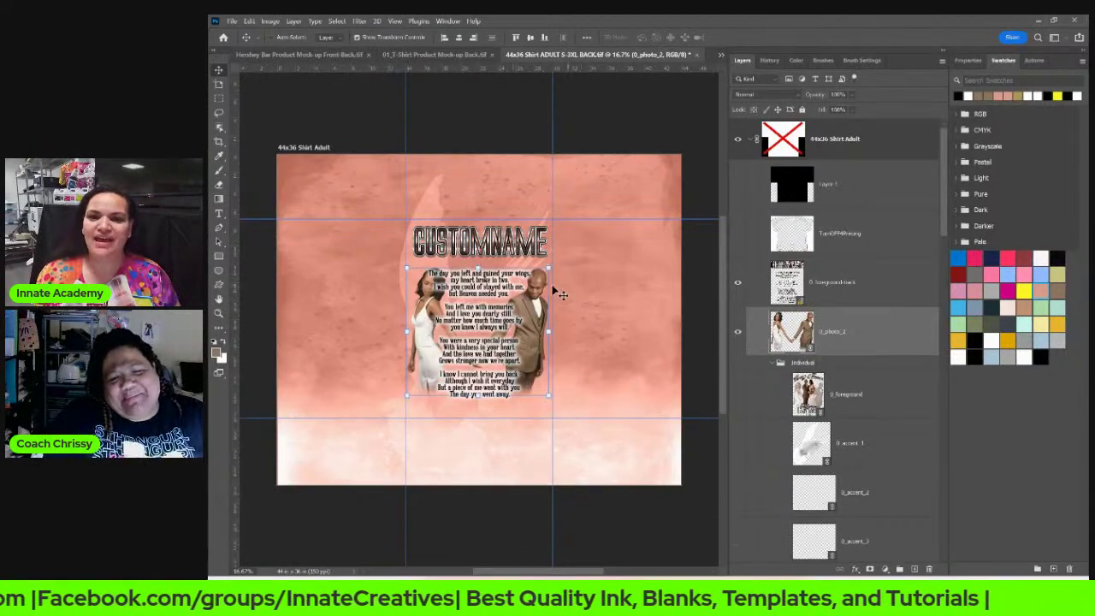
Step: Enlarge the 0_photo_2 couple to about 128% and position it behind the back text, one person on each side
left_click_drag(477, 268, 492, 168)
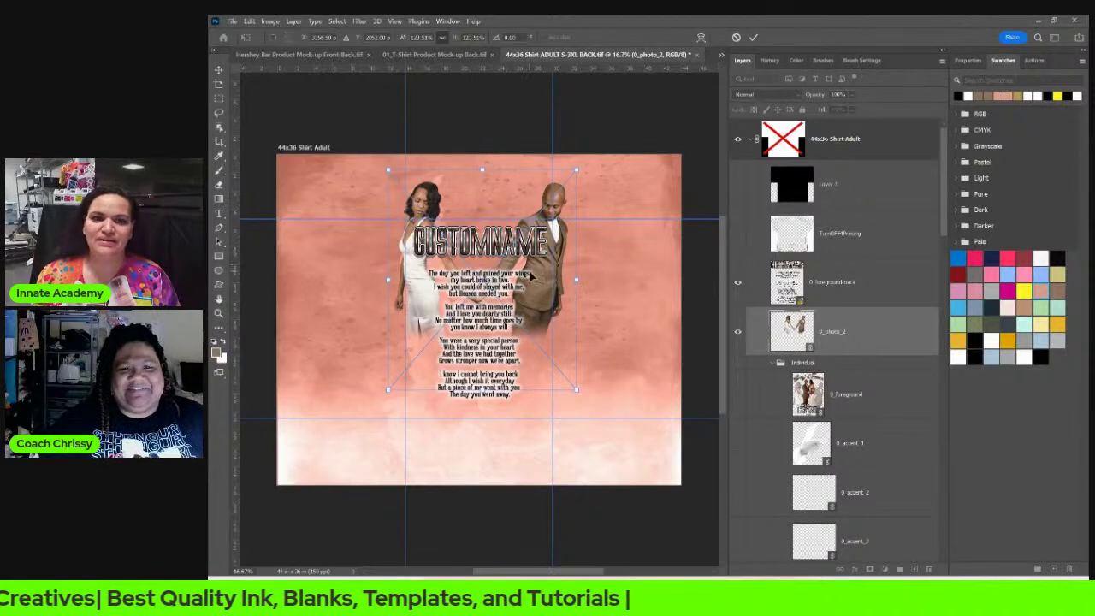
left_click_drag(531, 274, 523, 353)
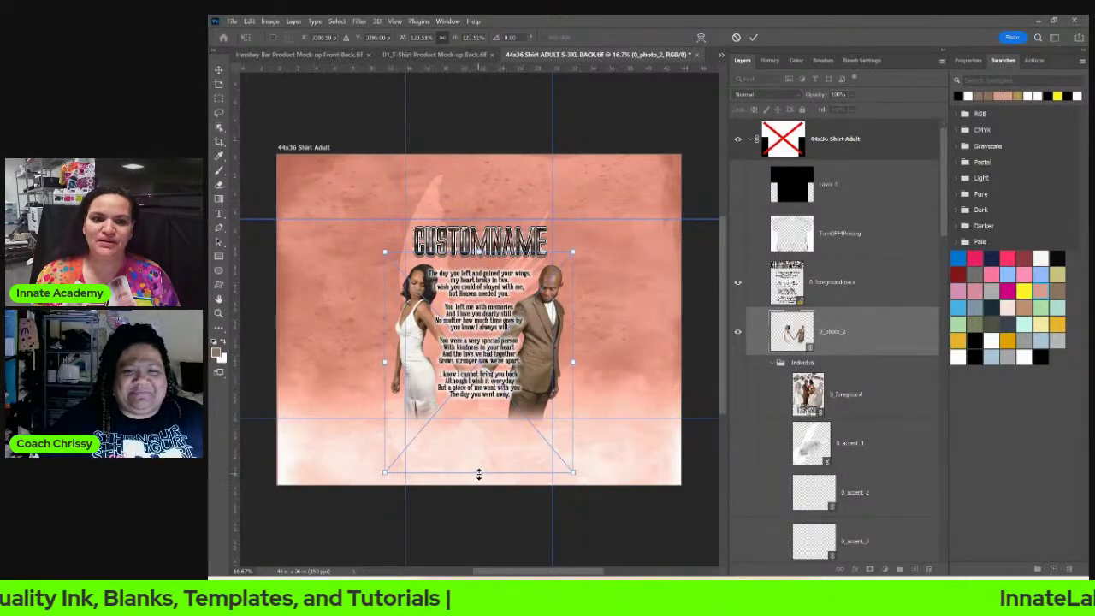
left_click_drag(478, 472, 478, 504)
left_click_drag(551, 351, 541, 346)
left_click_drag(470, 498, 479, 476)
left_click_drag(530, 359, 546, 351)
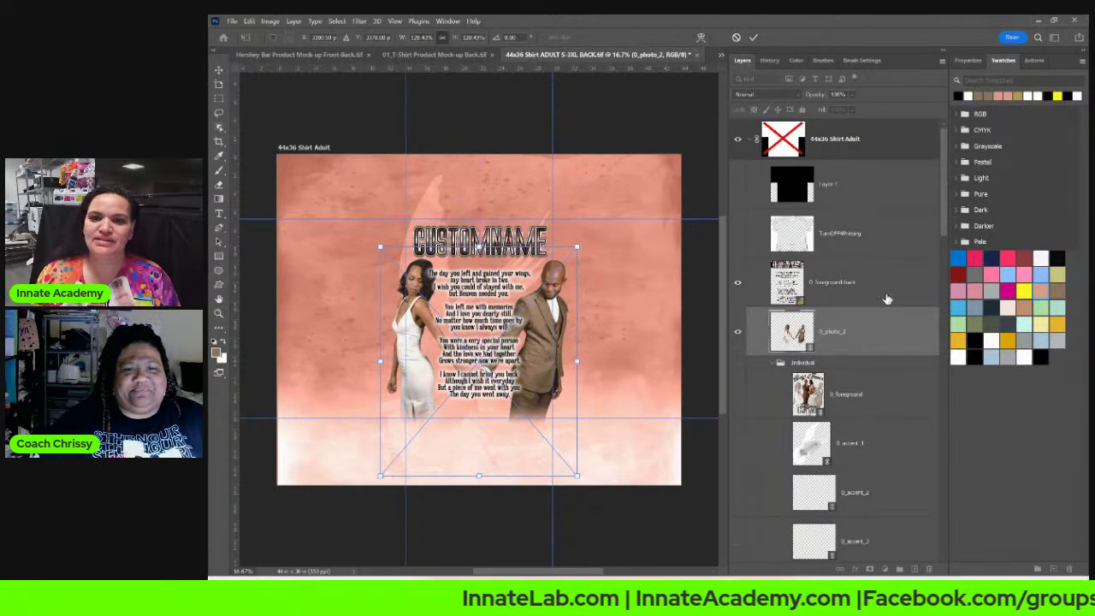
Step: Check the linked 0_foreground-back file's contents, close it, and update all modified content in the shirt back artwork
left_click(785, 288)
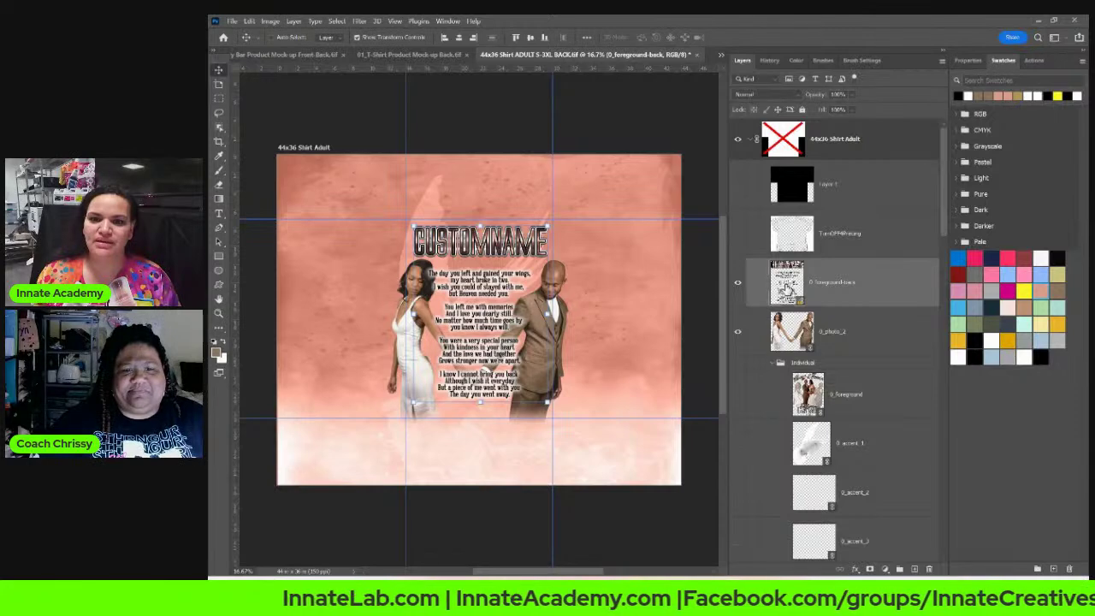
double_click(786, 288)
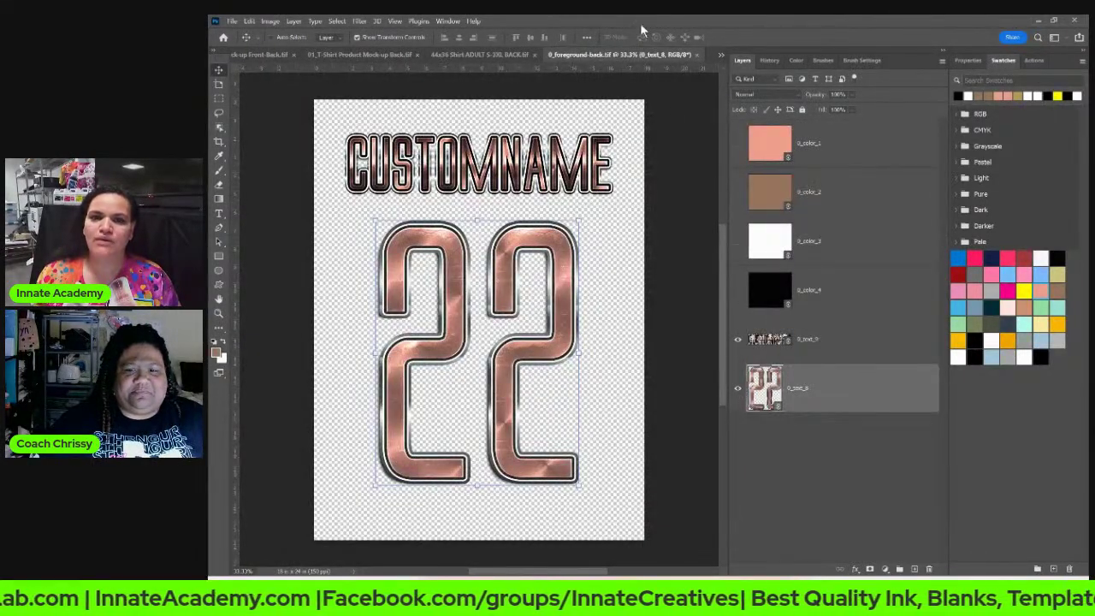
left_click(698, 55)
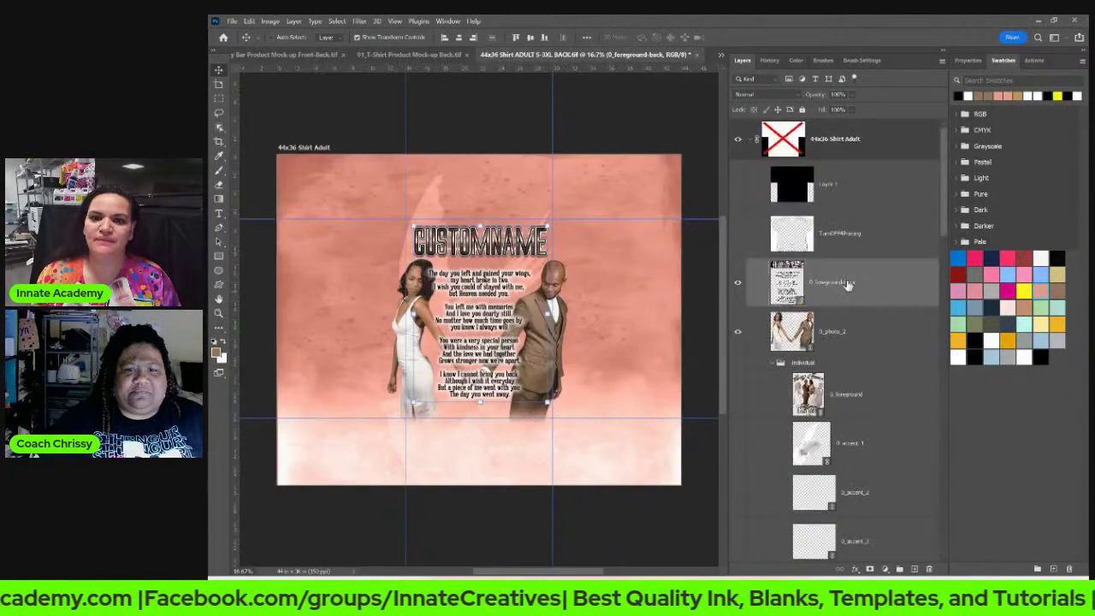
right_click(847, 293)
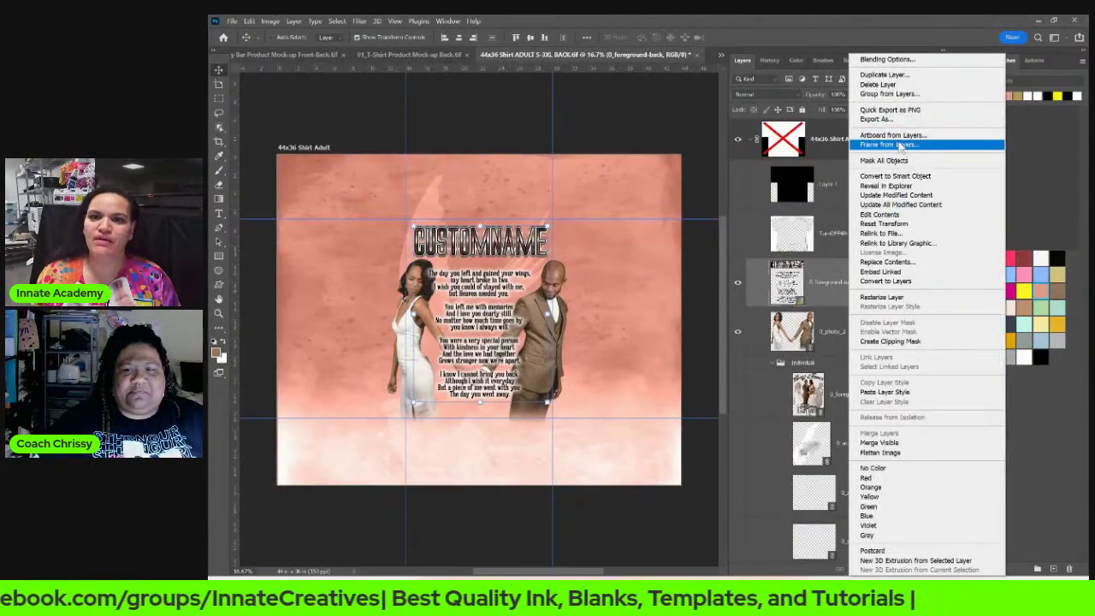
left_click(890, 206)
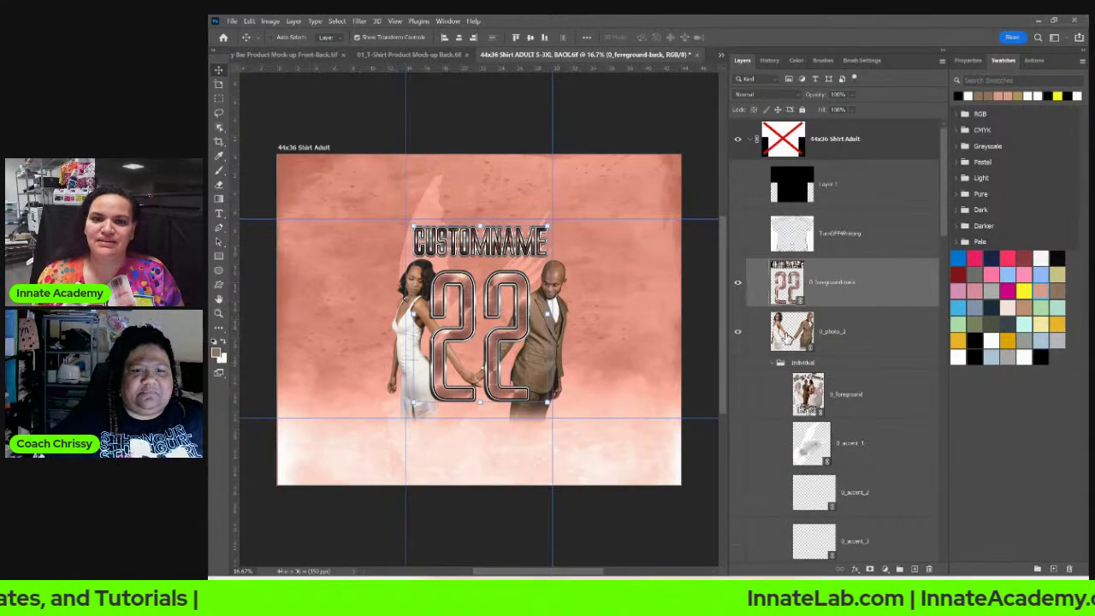
Step: Lower the 0_photo_2 layer's fill to 49%, and save and close the 44x36 Shirt ADULT S-3XL BACK file
left_click(848, 343)
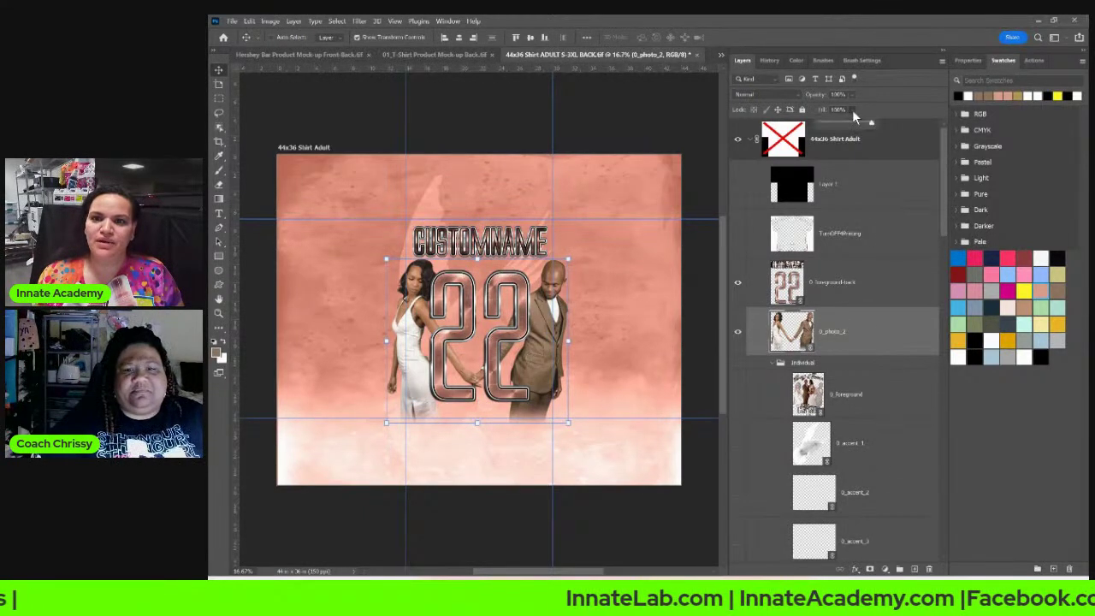
left_click_drag(847, 126, 845, 127)
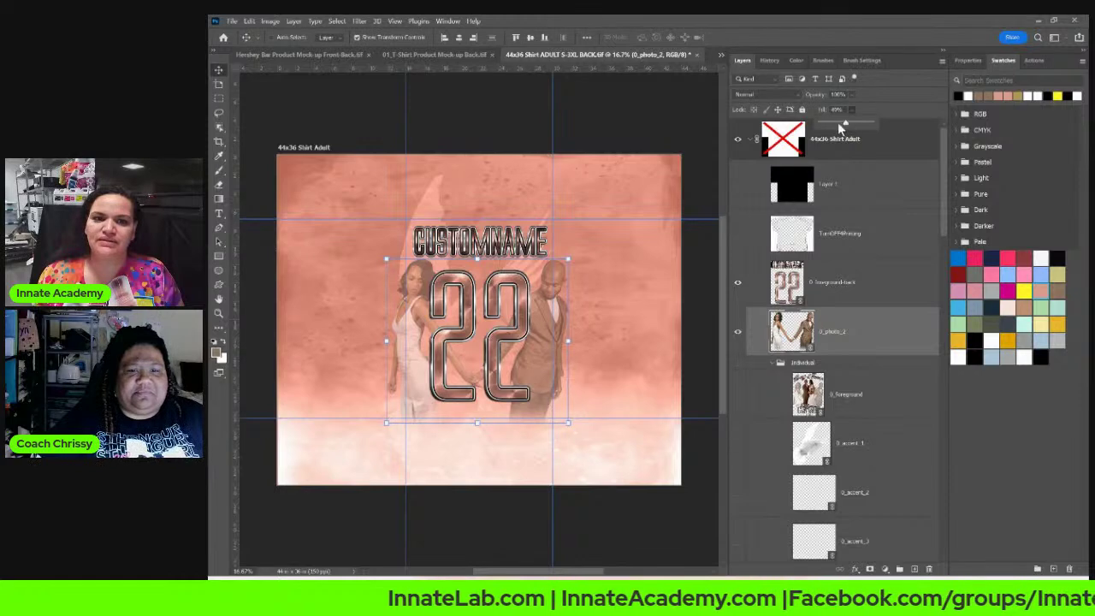
left_click(698, 54)
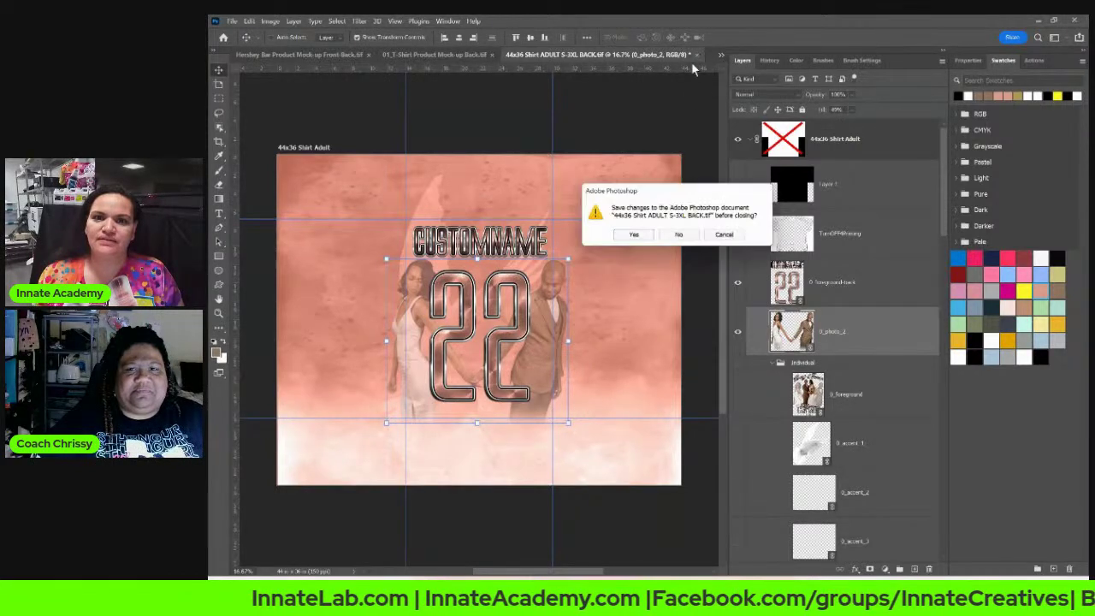
left_click(633, 235)
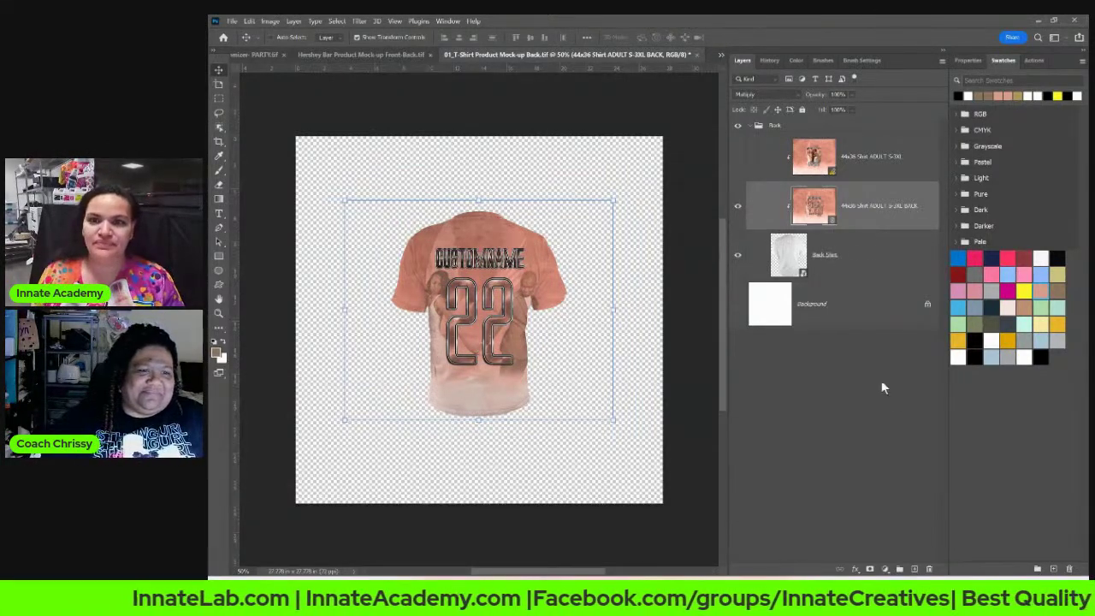
Step: Update all modified content in the 01_T-Shirt Product Mock-up Back file, and save and close it
left_click(859, 161)
right_click(861, 166)
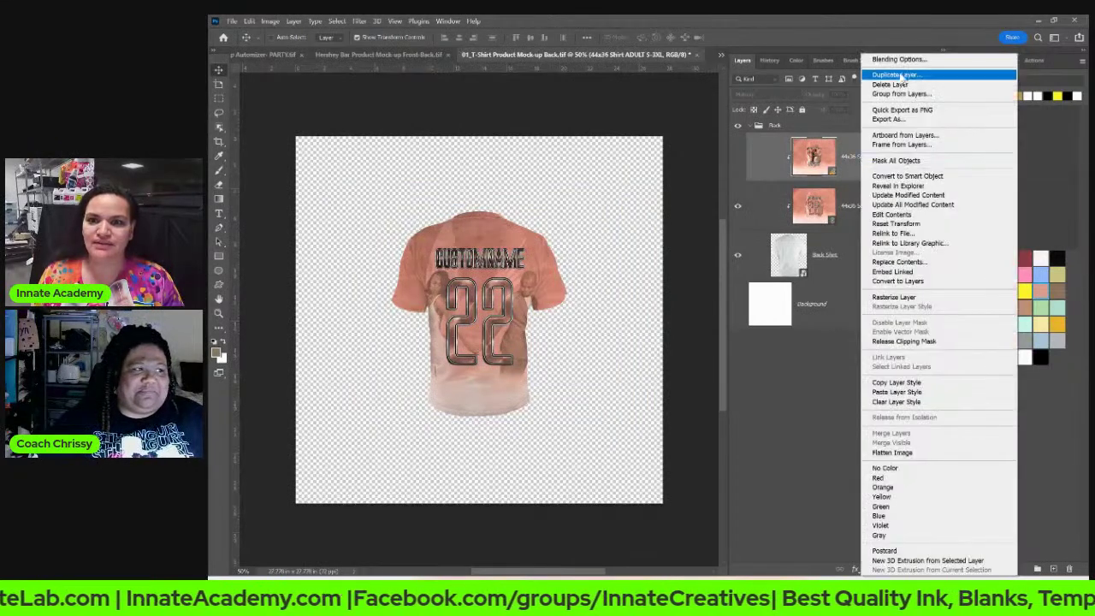
left_click(914, 206)
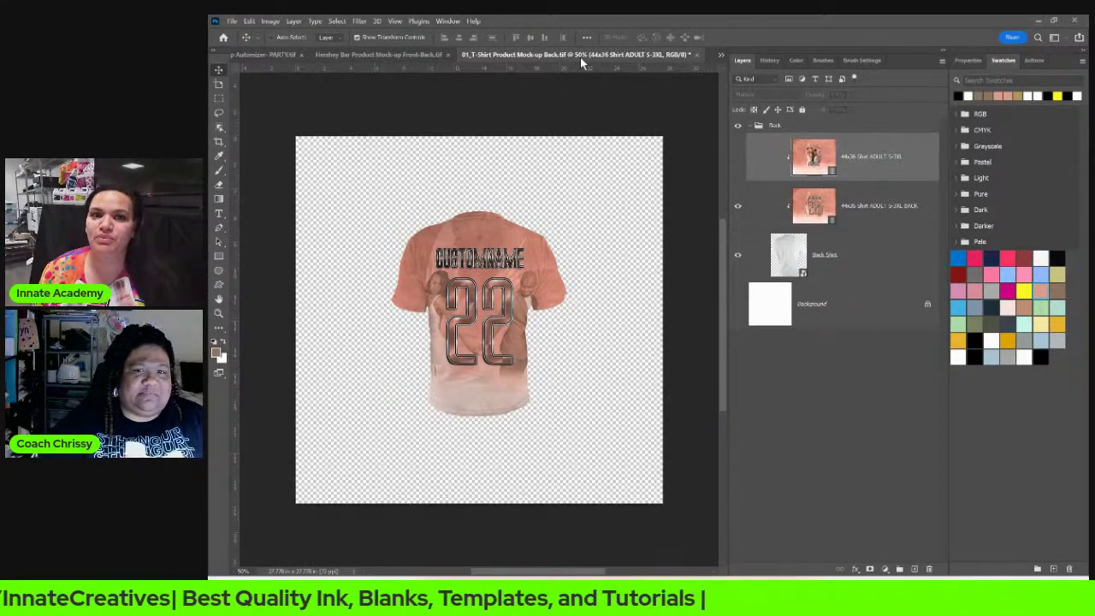
left_click(696, 55)
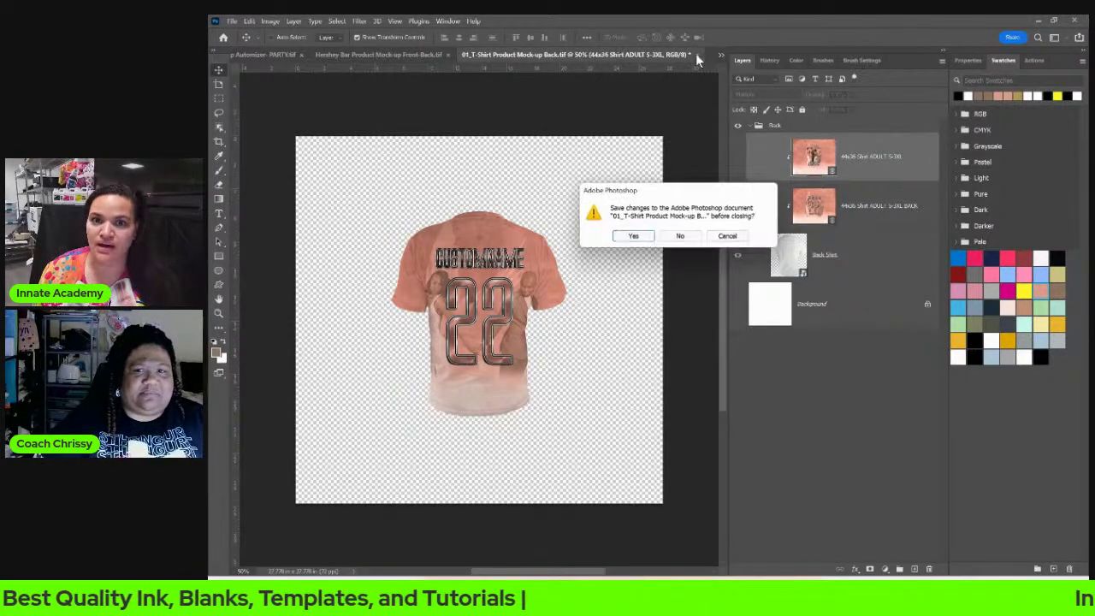
left_click(624, 239)
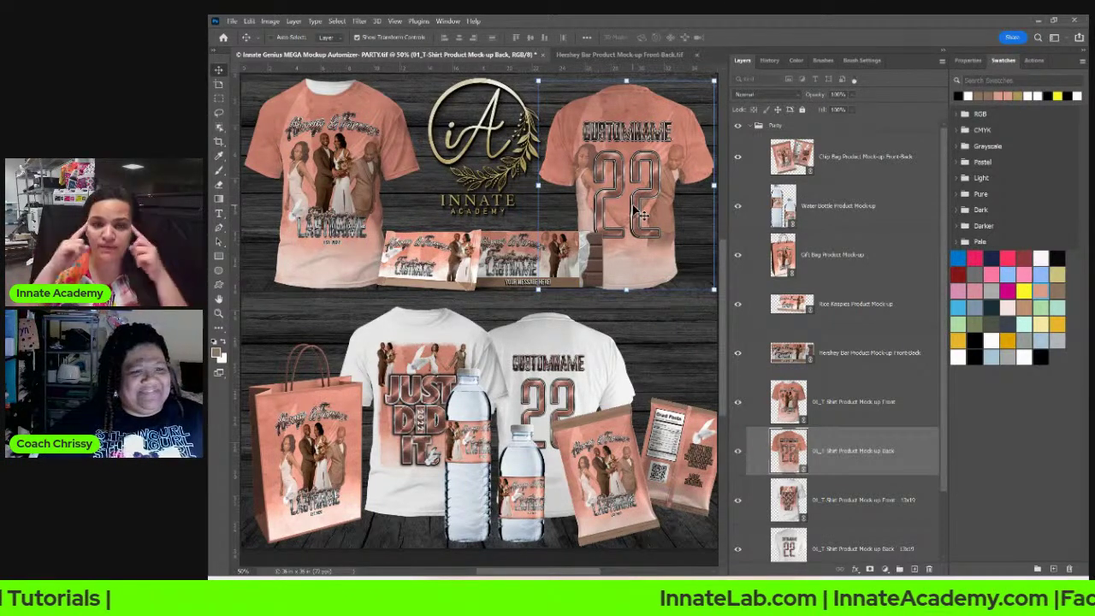
Step: Open the Wall Logo 3D smart object from the party mock-up and the nested logo file inside it
left_click(838, 163)
scroll(839, 162, "down", 2)
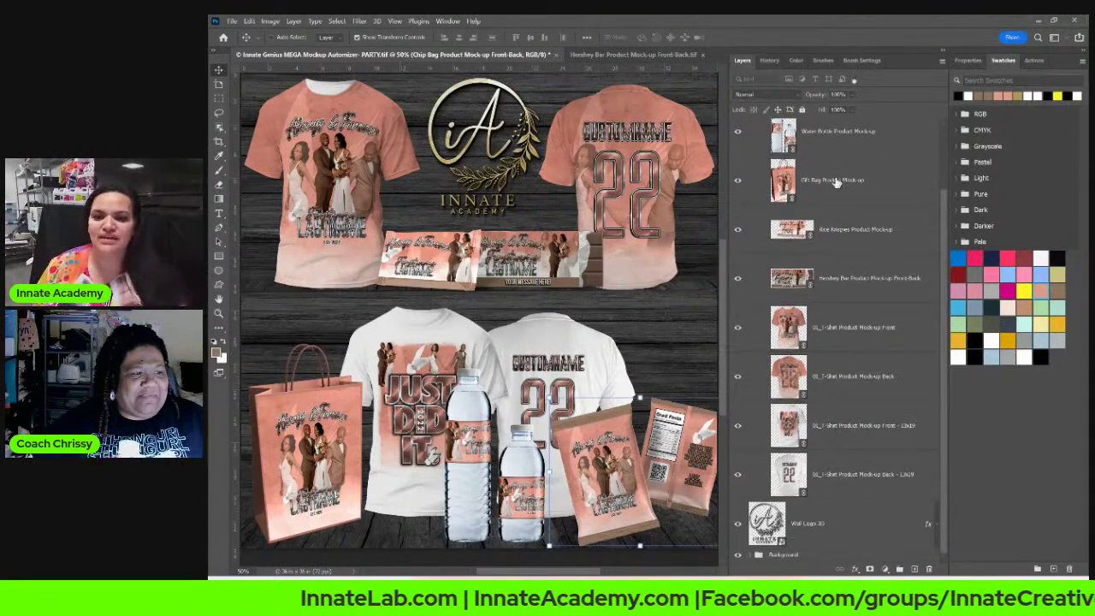
left_click(770, 523)
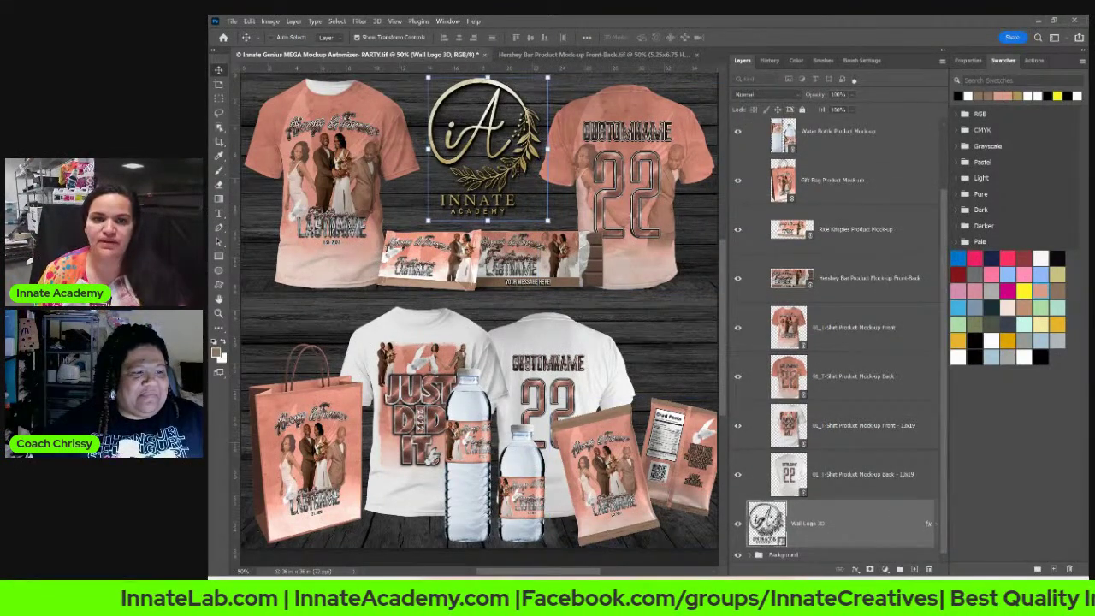
double_click(766, 523)
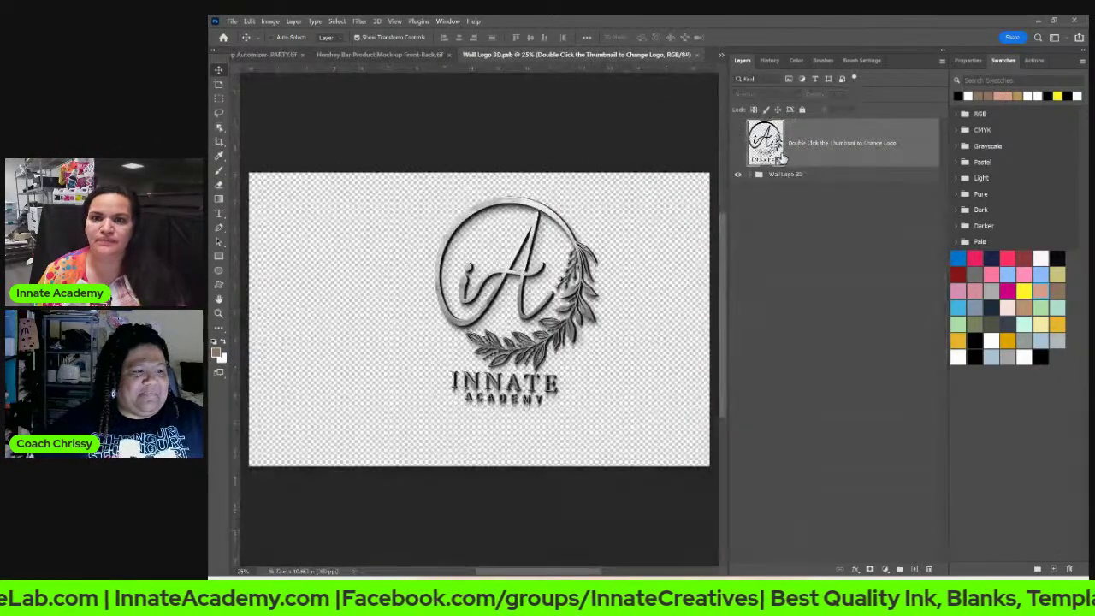
double_click(770, 145)
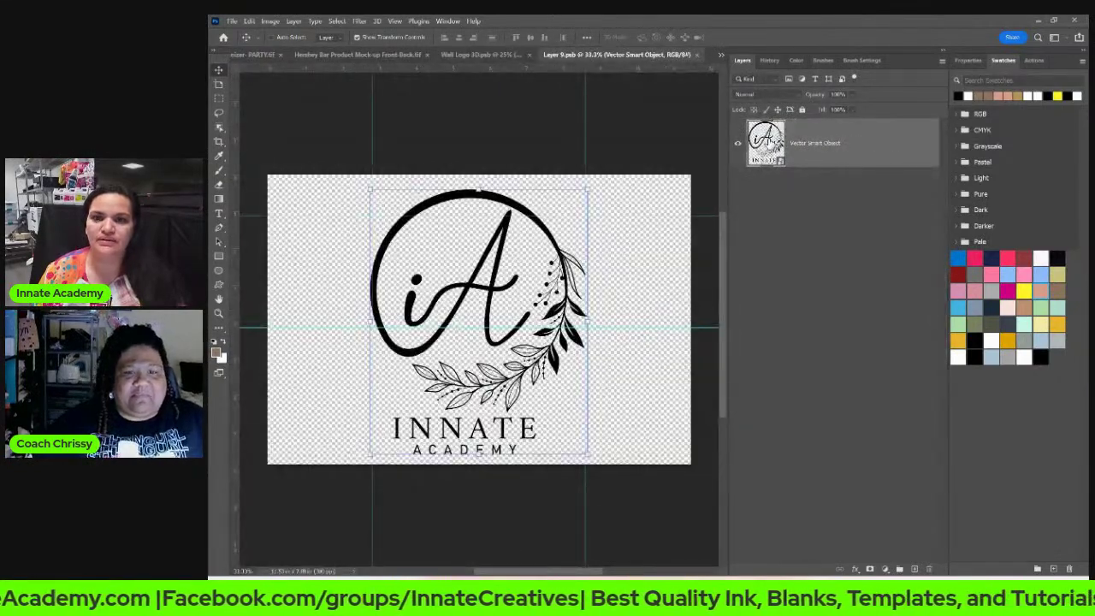
Step: Replace the Innate Academy logo with a placed black Nike swoosh in the nested logo file, and save and close that file
mouse_move(636, 591)
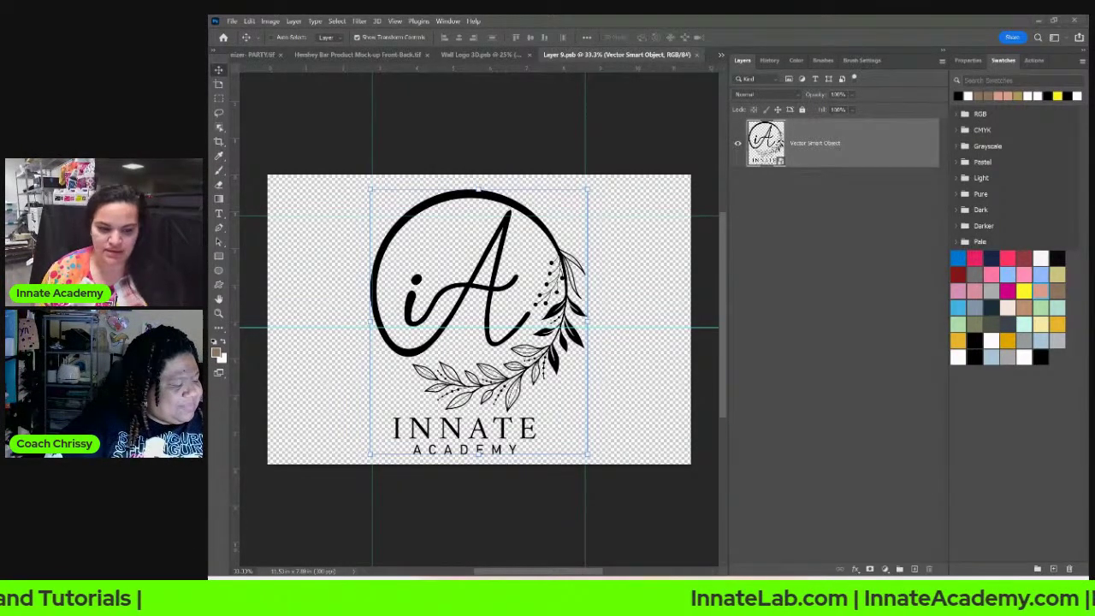
left_click_drag(581, 411, 509, 295)
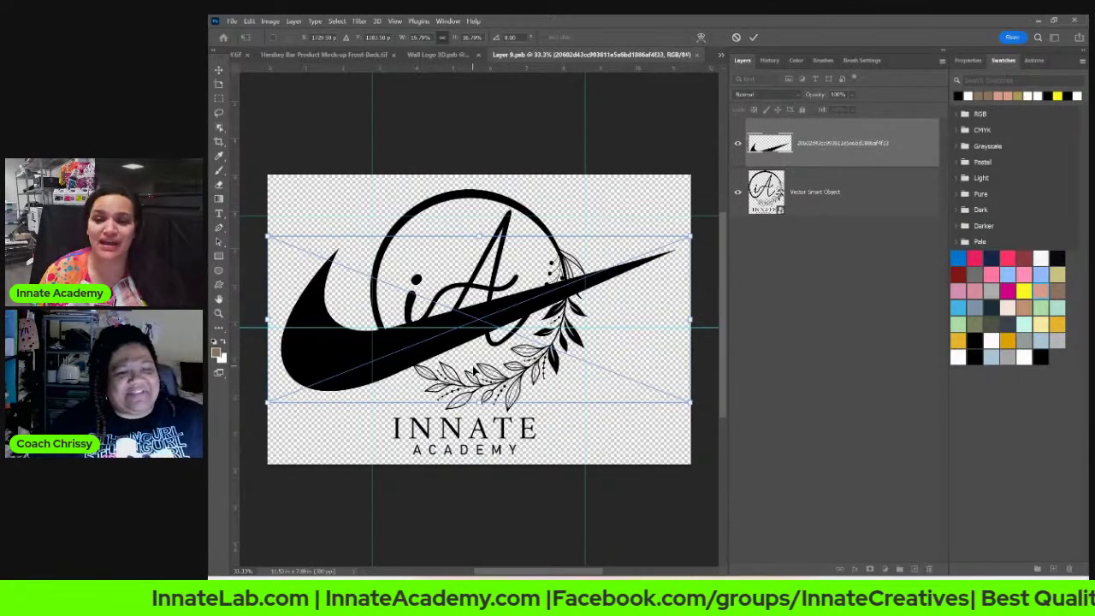
key("Return")
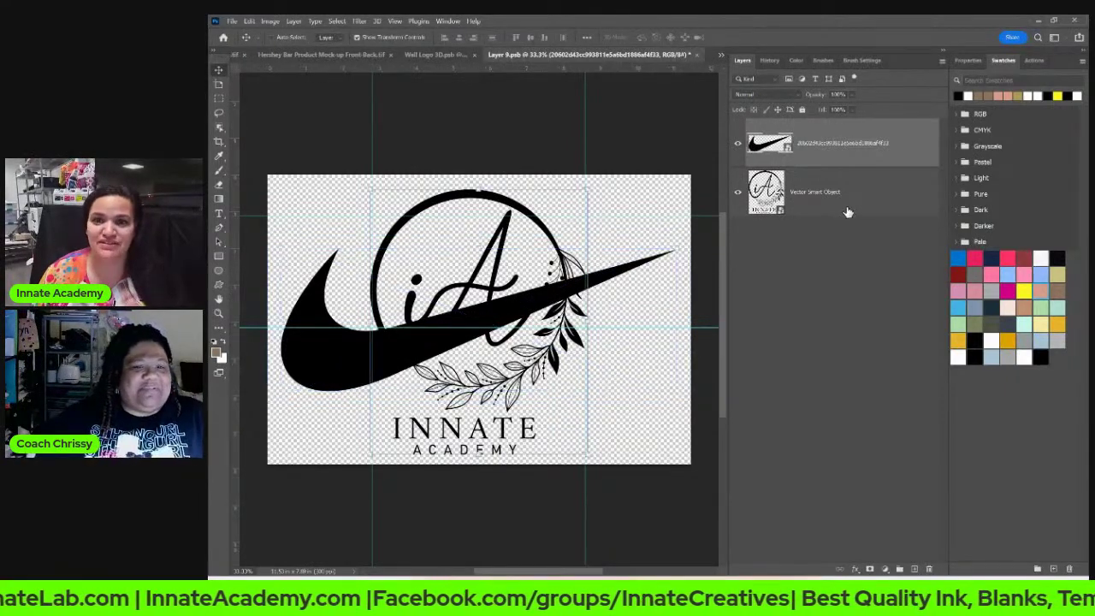
left_click(847, 212)
left_click(737, 192)
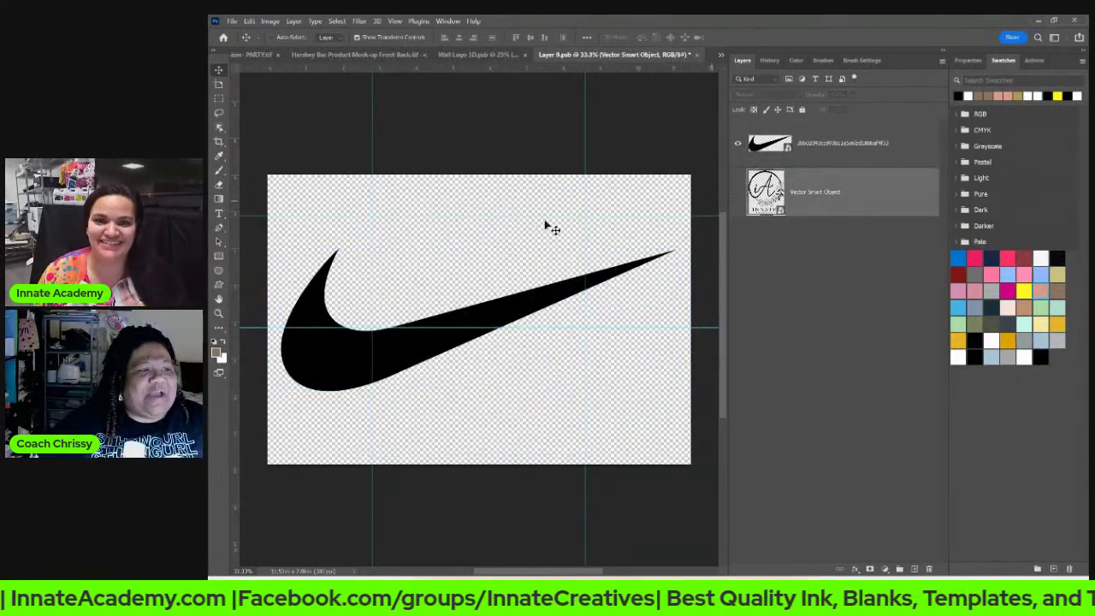
left_click(697, 54)
left_click(634, 236)
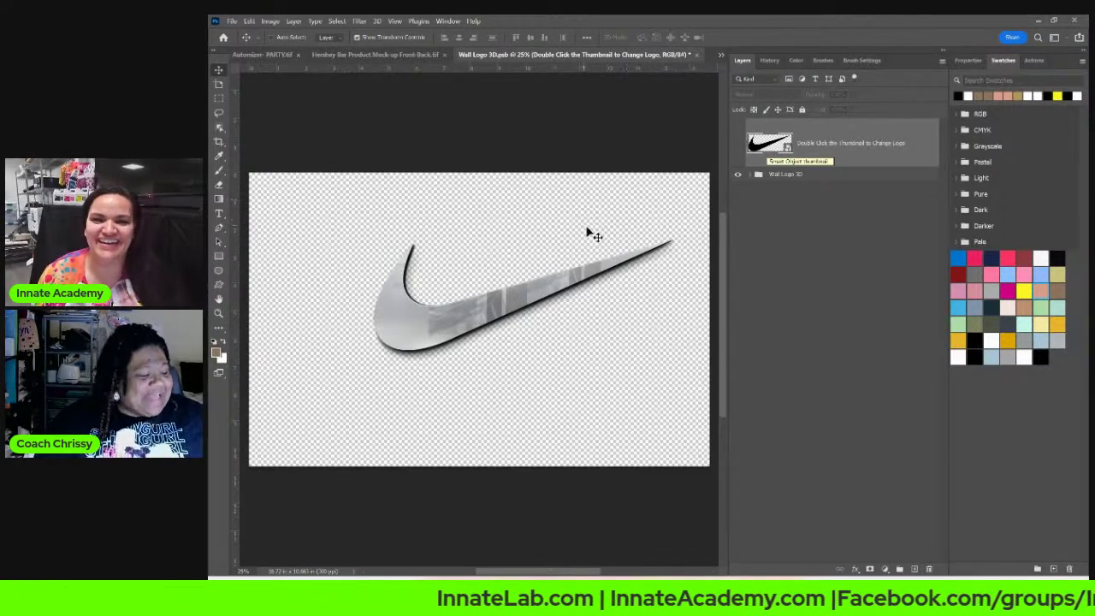
Step: Reopen the nested logo file and scale the swoosh down to about 10.5%, using the Innate Academy logo as a size reference
double_click(763, 147)
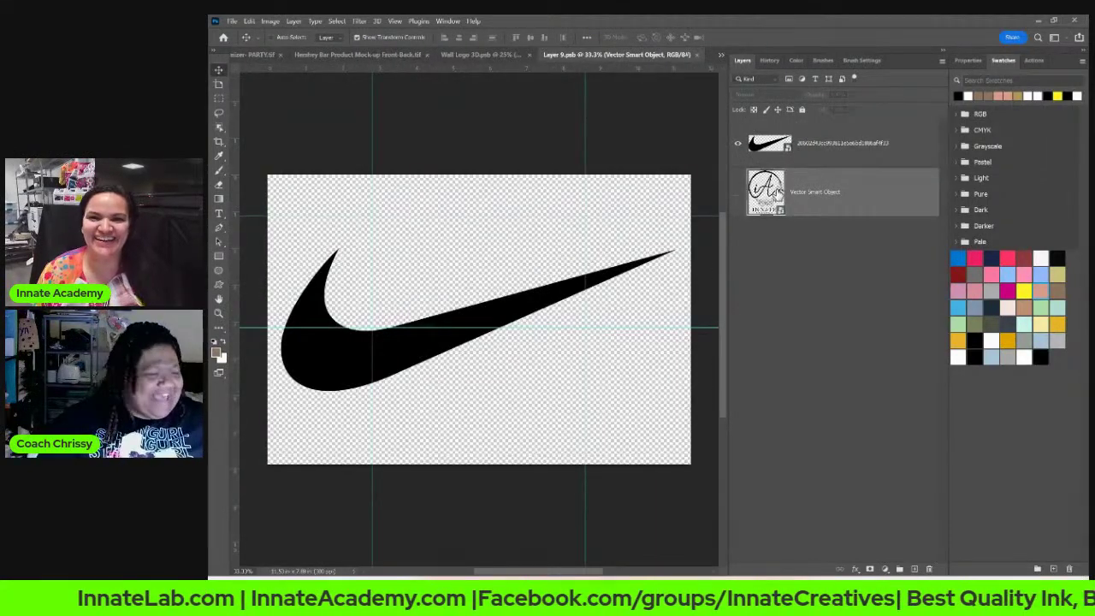
left_click(737, 193)
left_click(766, 157)
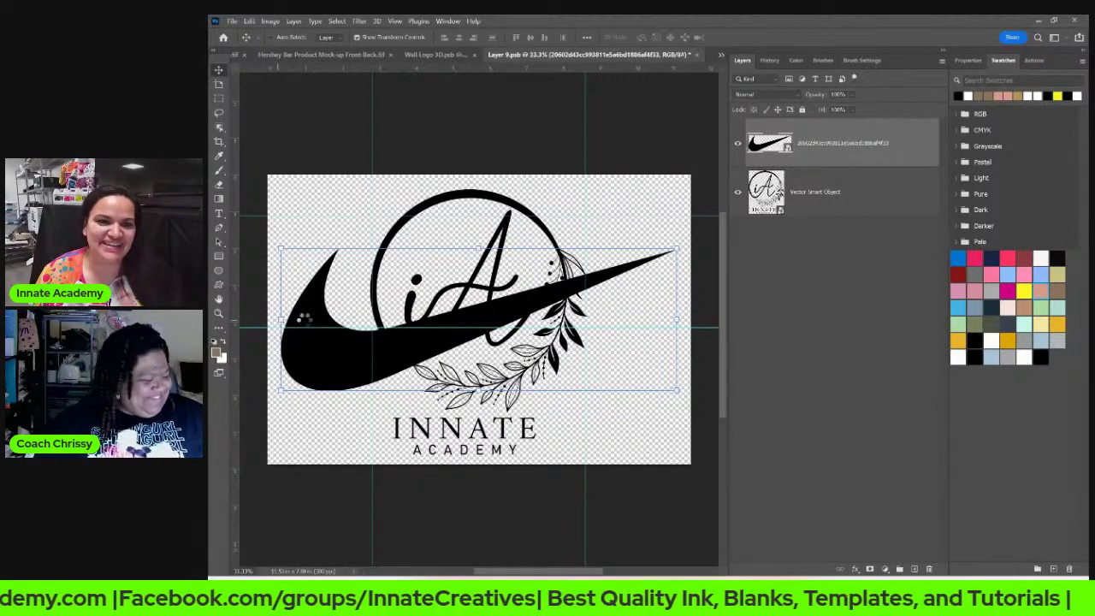
left_click_drag(284, 321, 479, 340)
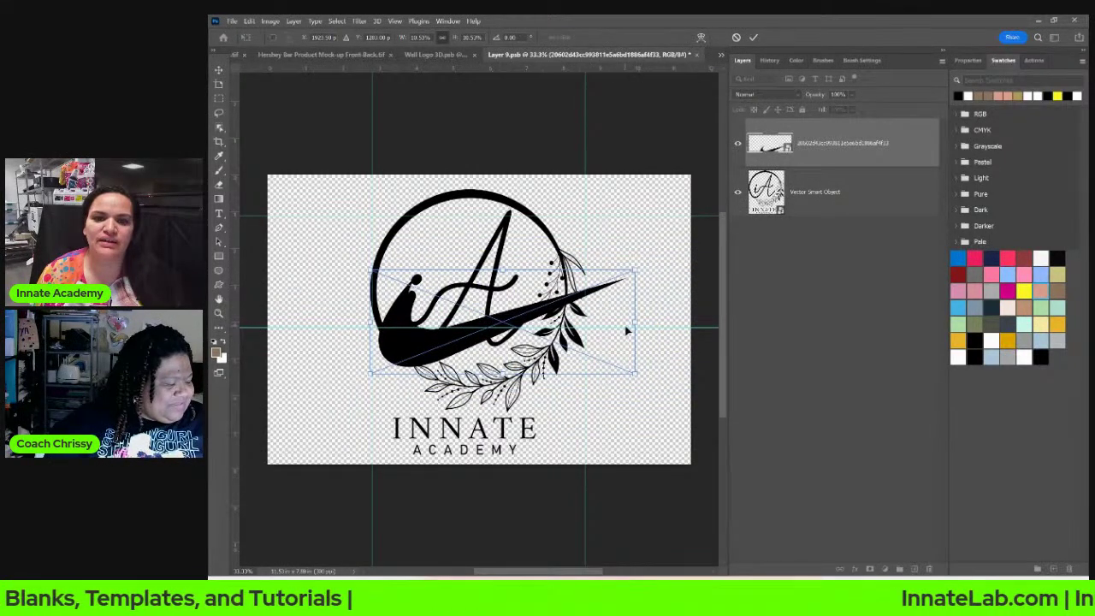
left_click_drag(633, 324, 473, 316)
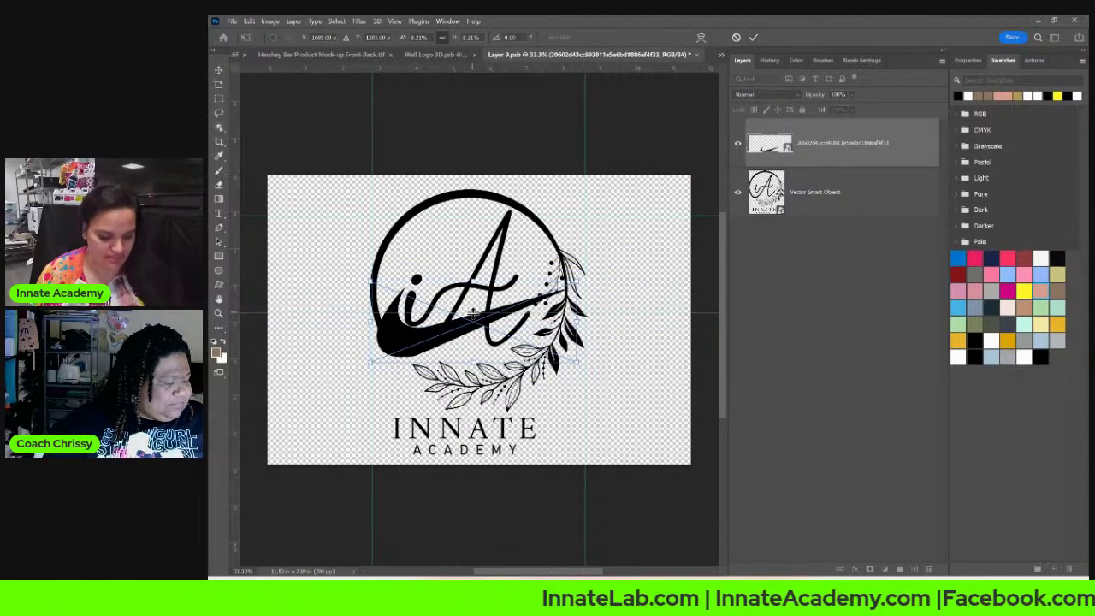
key("ctrl+z")
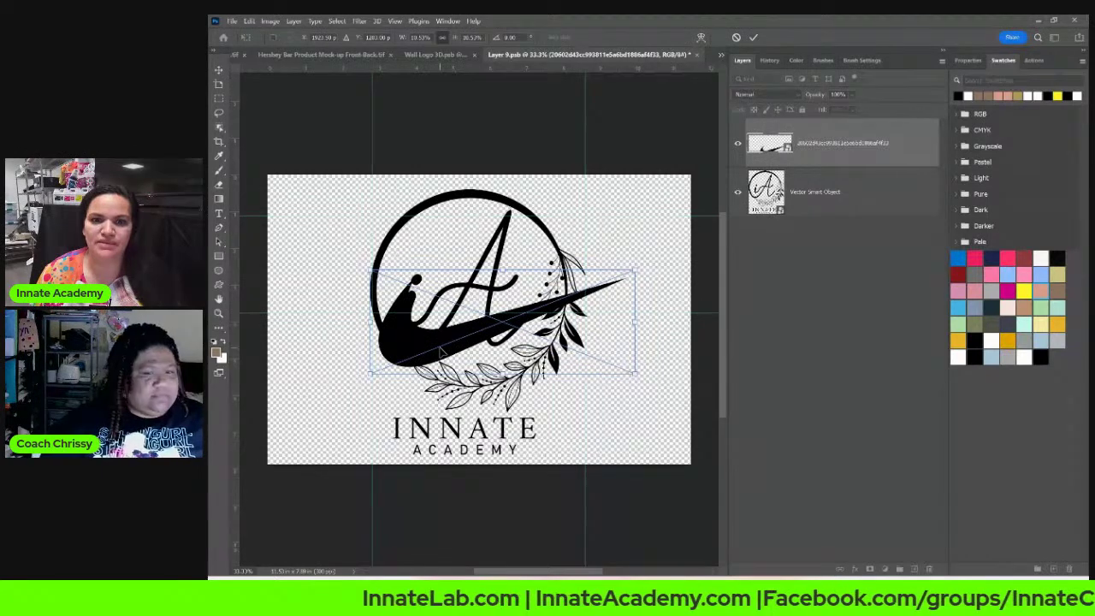
left_click(808, 195)
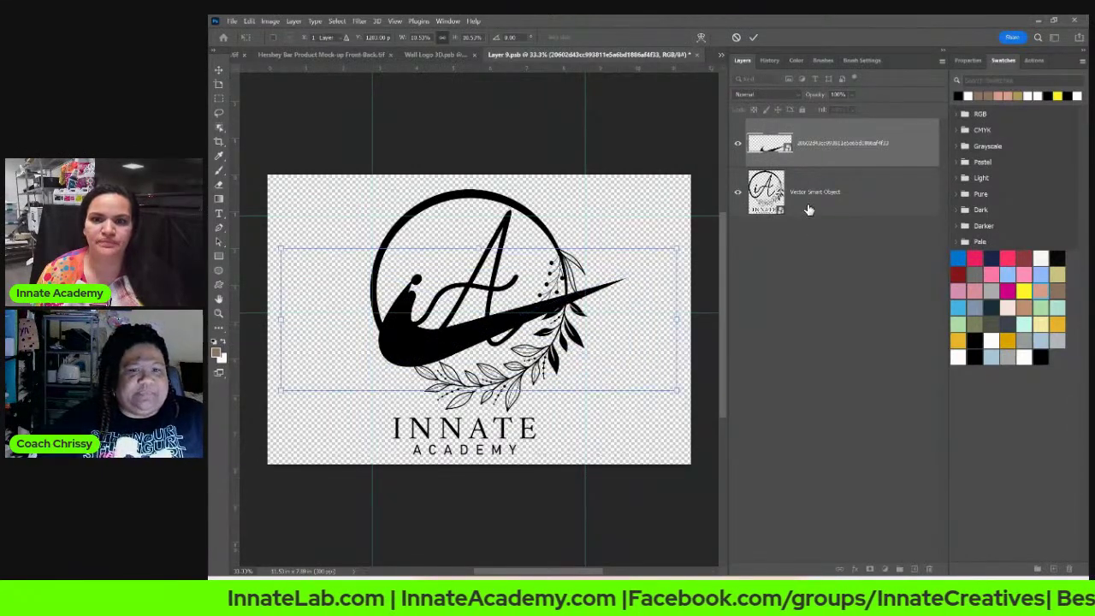
Step: Hide the Innate Academy logo layer, and save and close both the nested logo file and the Wall Logo 3D file
left_click(737, 191)
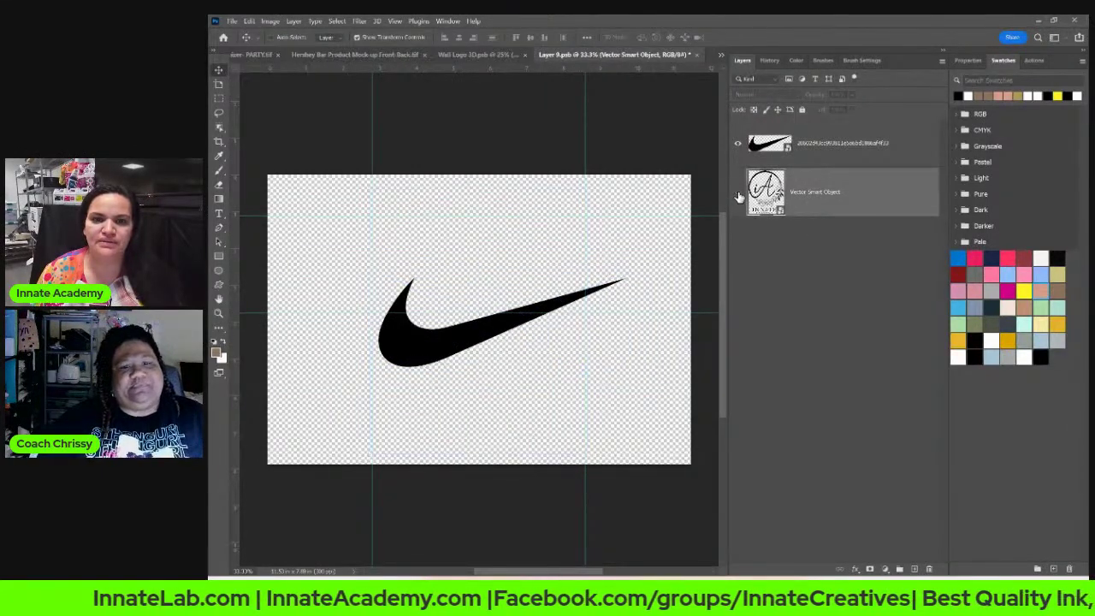
left_click(697, 55)
left_click(640, 239)
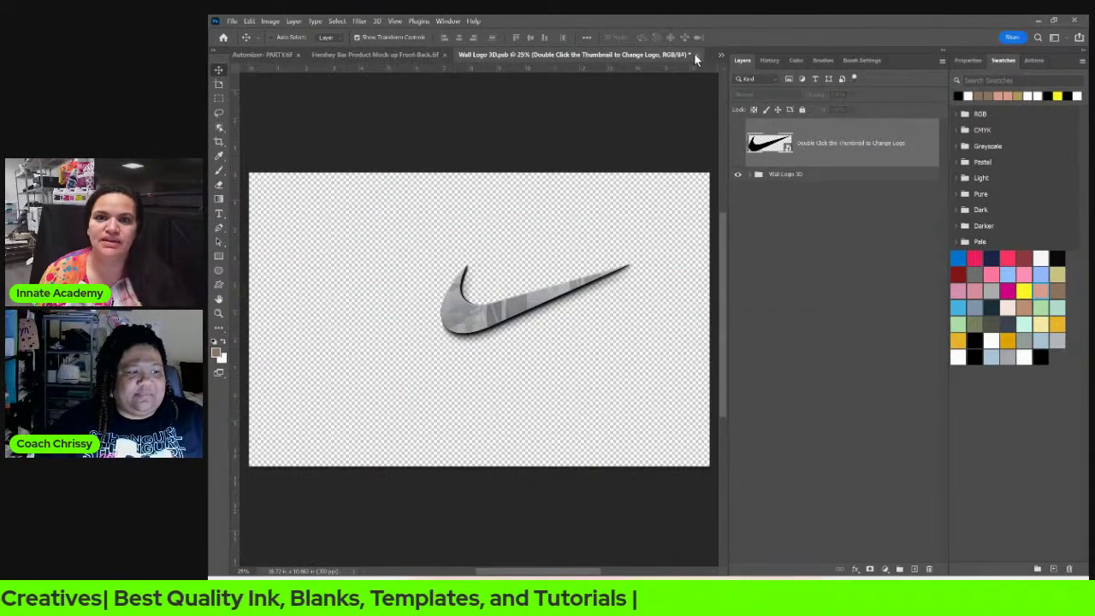
left_click(695, 56)
left_click(643, 242)
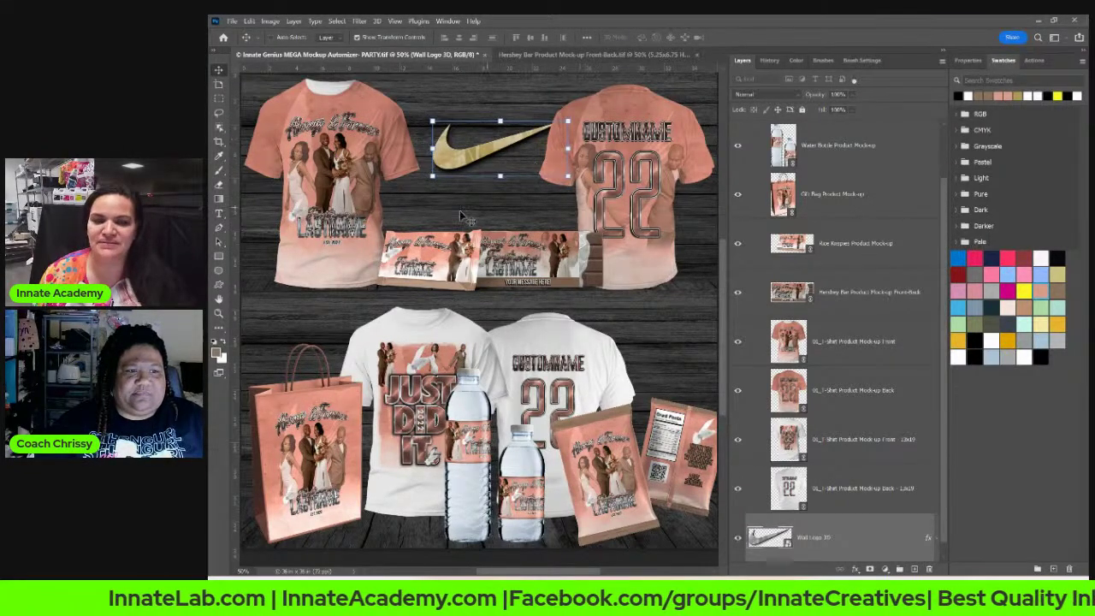
Step: Reopen the wall logo's nested file from the party mock-up, show the Innate Academy logo and delete the swoosh layer
scroll(526, 184, "down", 2)
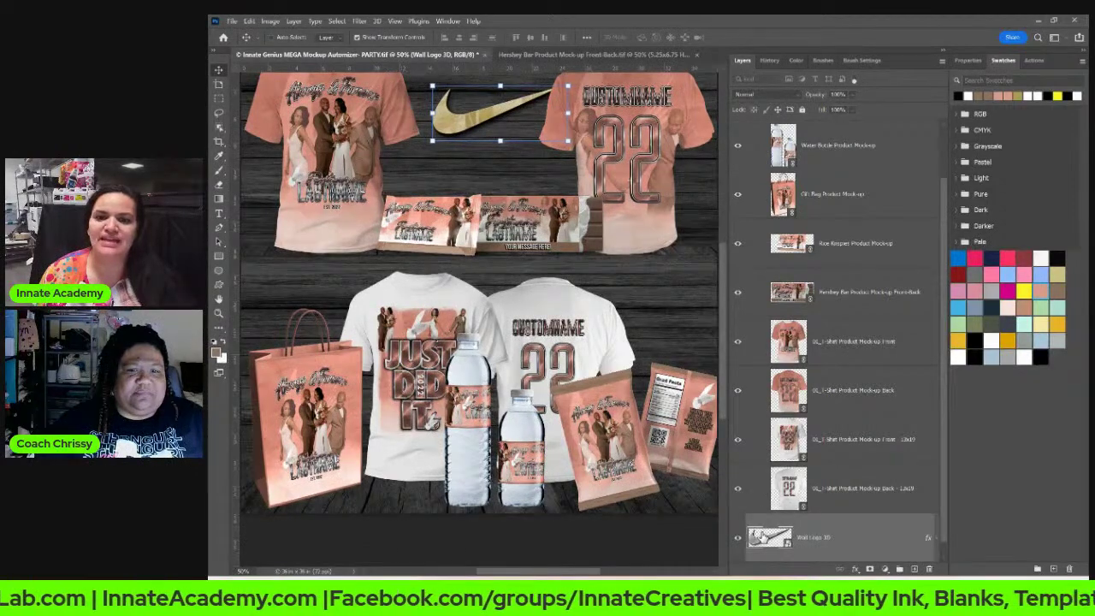
double_click(763, 536)
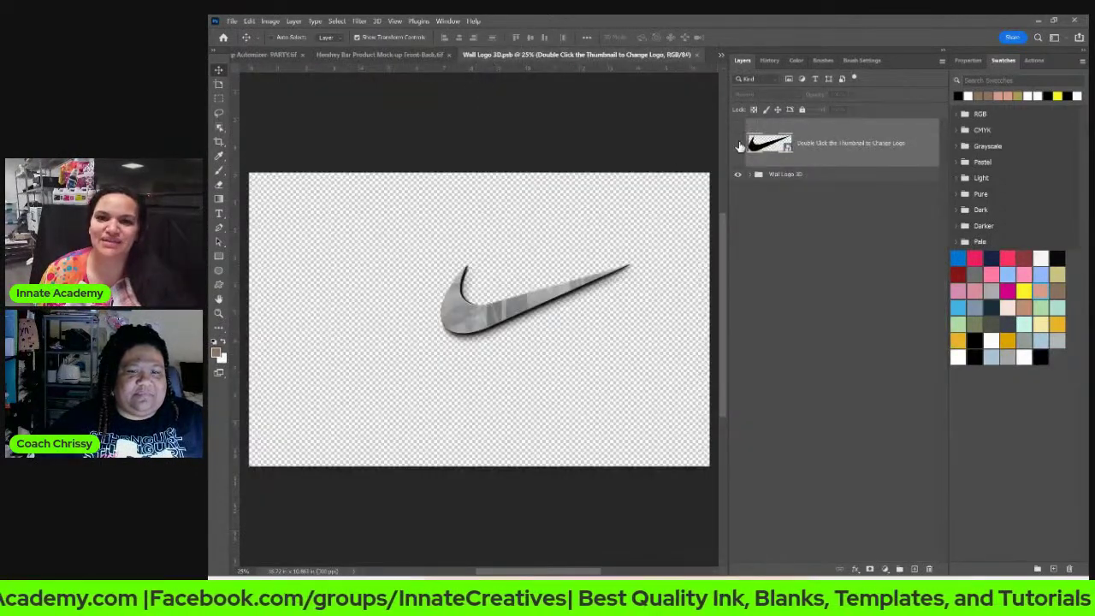
double_click(766, 143)
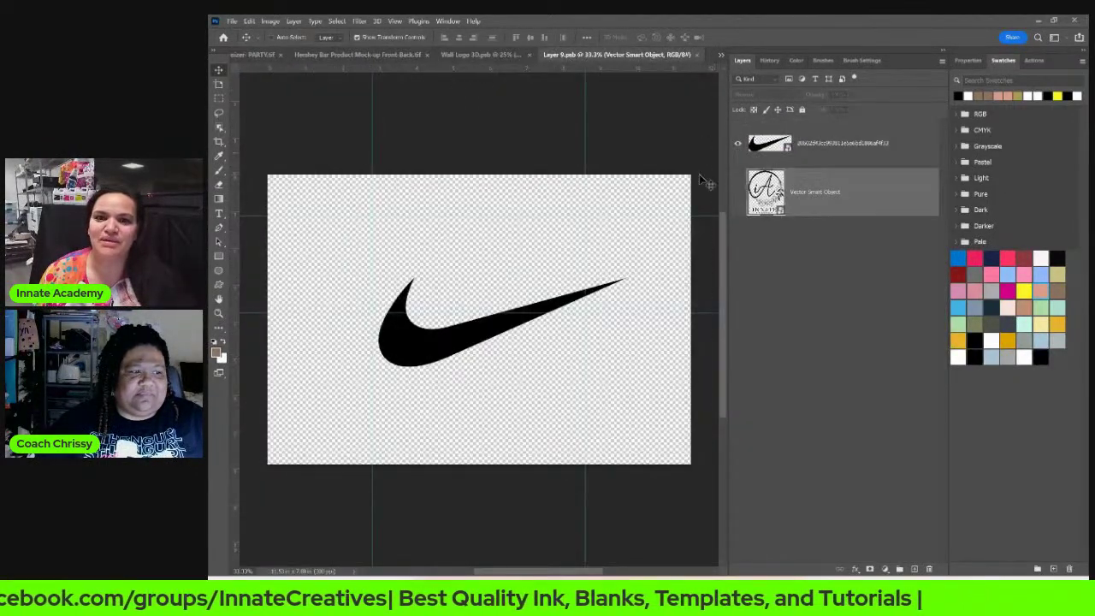
left_click(741, 202, "alt")
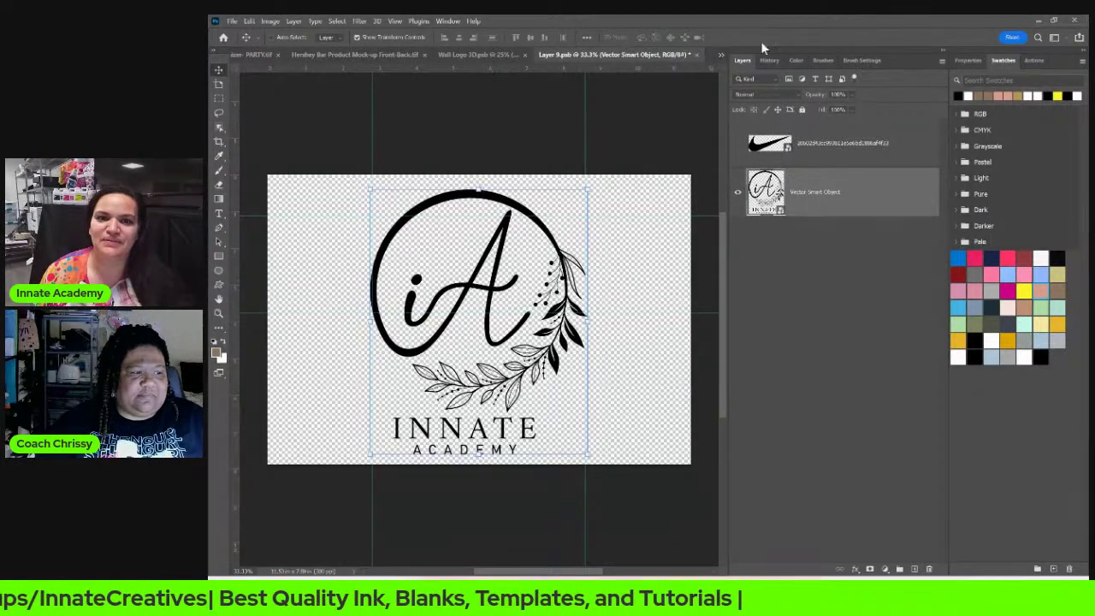
left_click(827, 140)
key("Delete")
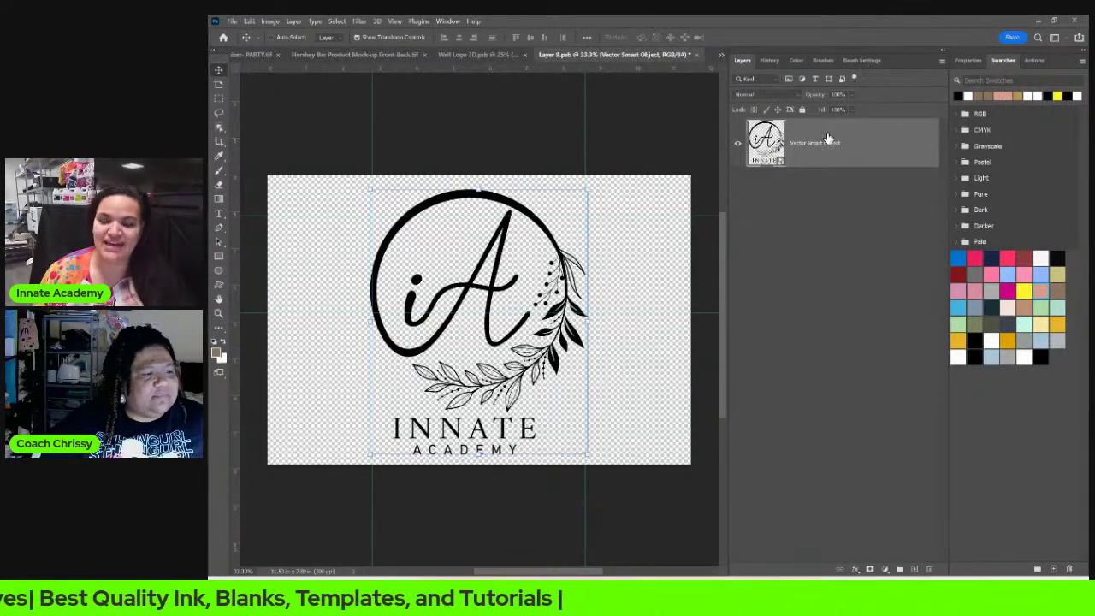
Step: Save and close the nested logo file and the Wall Logo 3D file with the Innate Academy logo restored
left_click(697, 54)
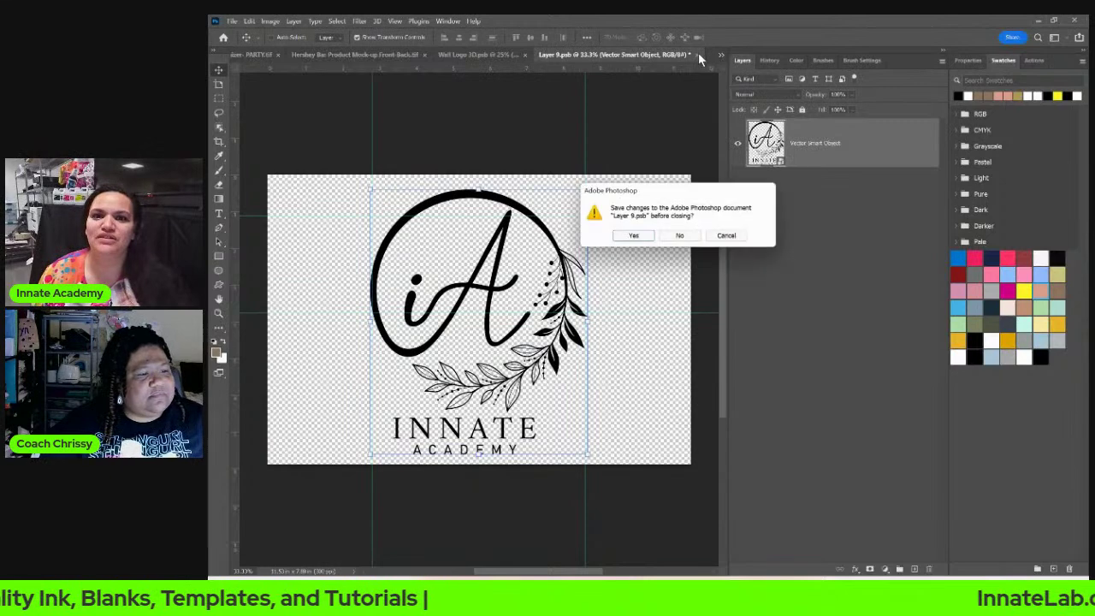
left_click(644, 237)
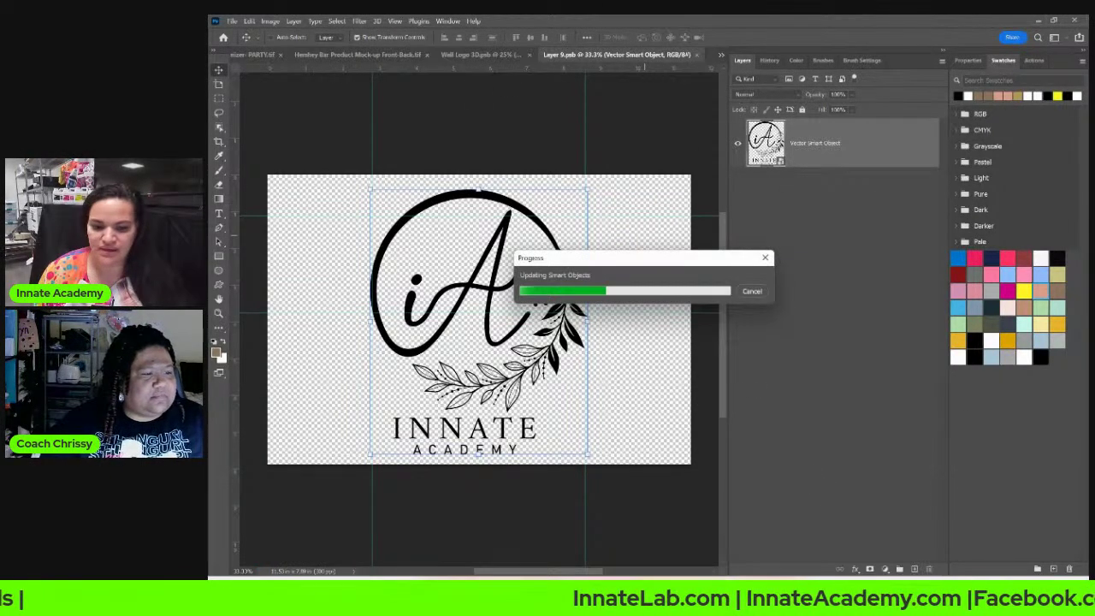
left_click(697, 54)
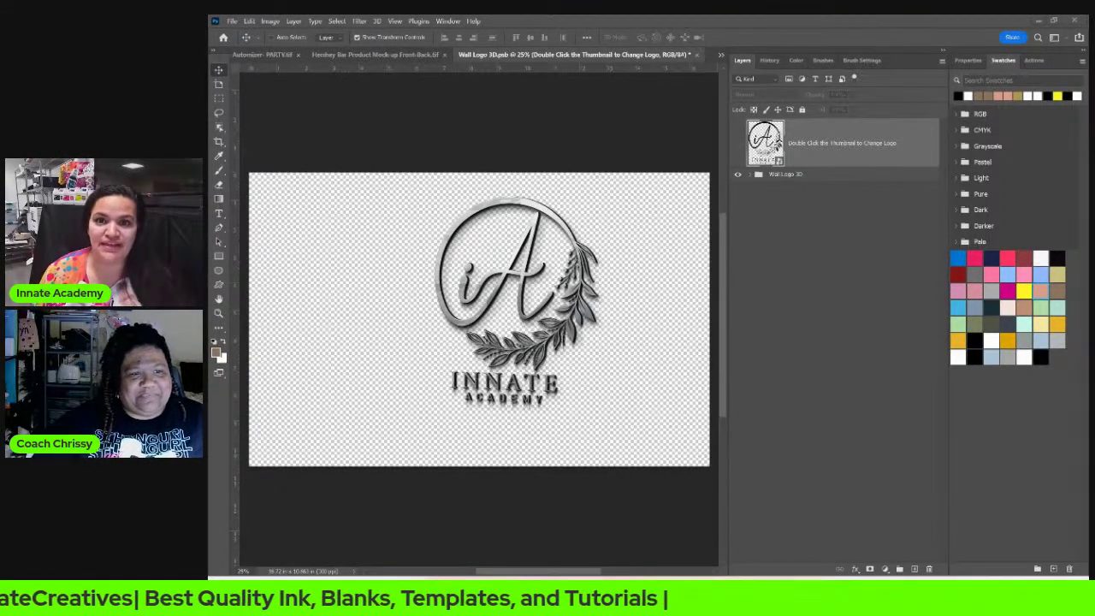
left_click(697, 54)
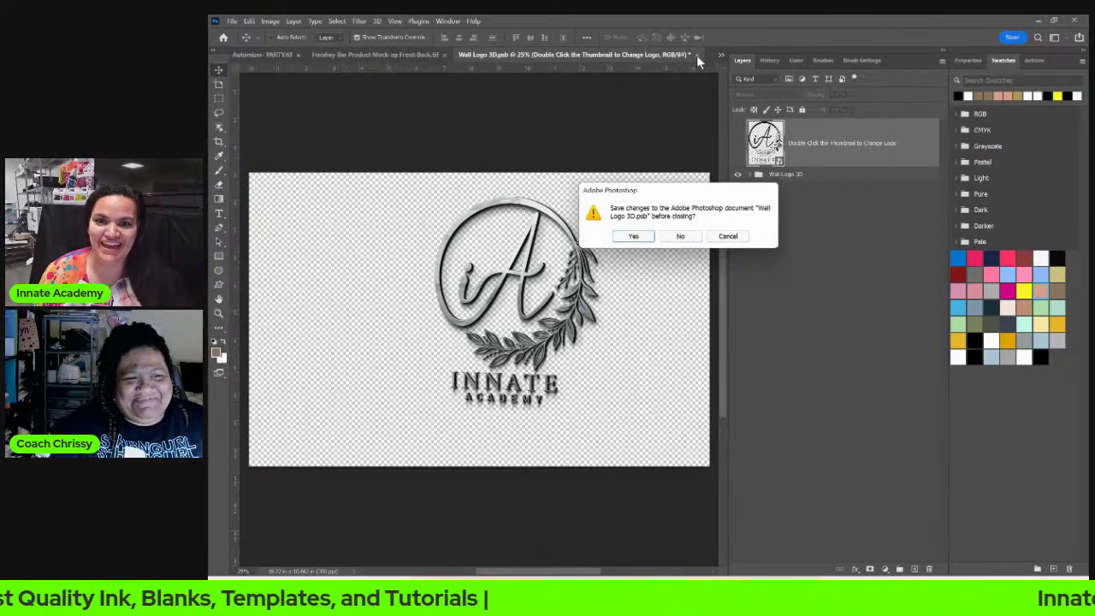
left_click(640, 237)
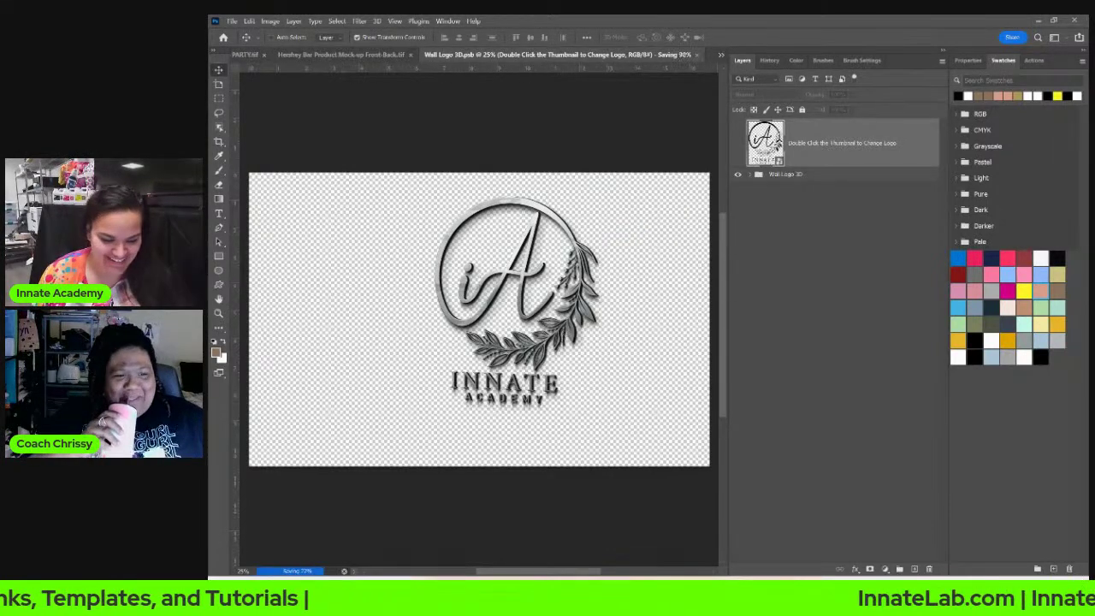
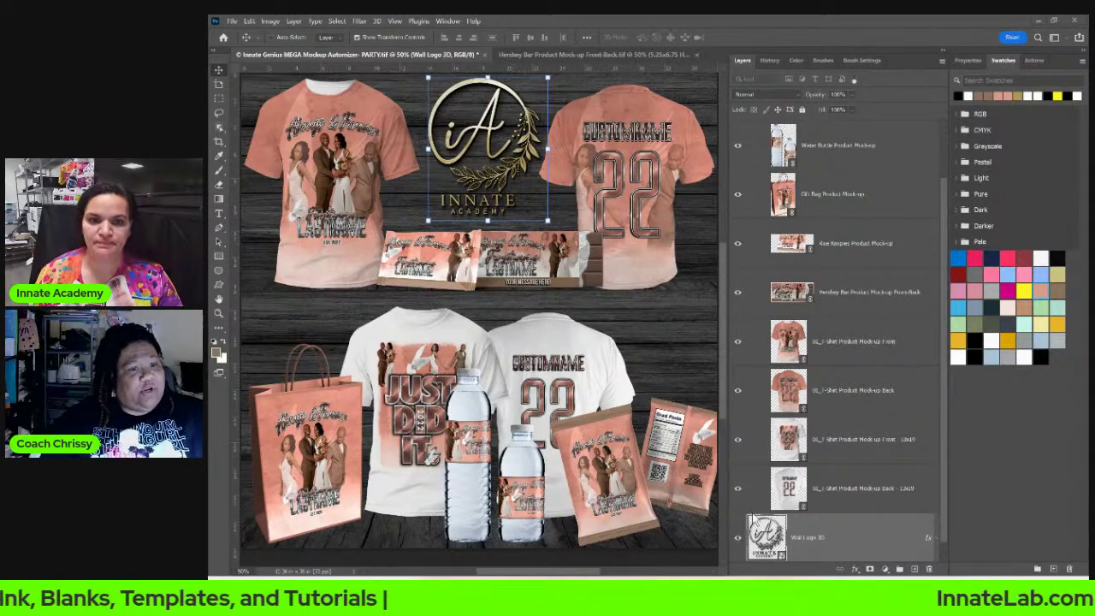
Step: Save a PNG copy of the party mock-up in the MASTER folder, using the large file size (fastest saving) option
left_click(233, 22)
left_click(265, 142)
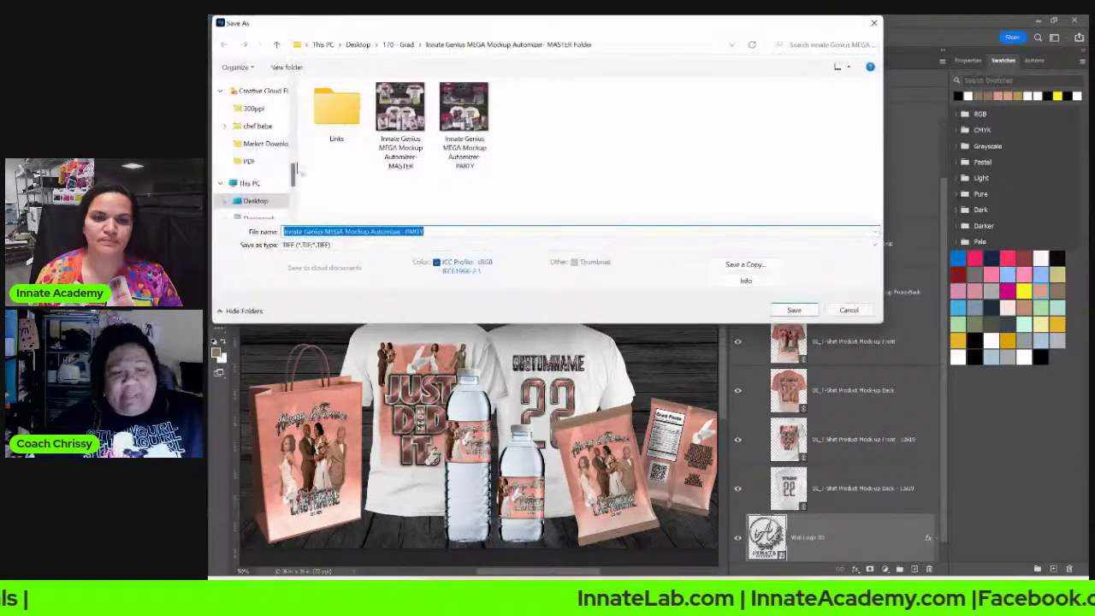
left_click(394, 245)
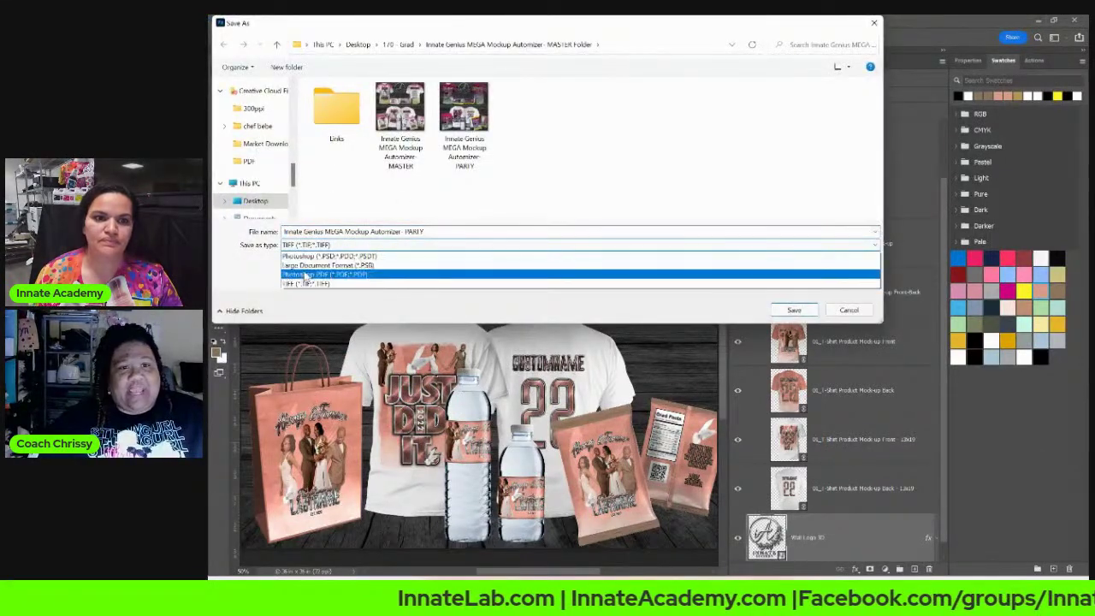
left_click(268, 280)
left_click(734, 266)
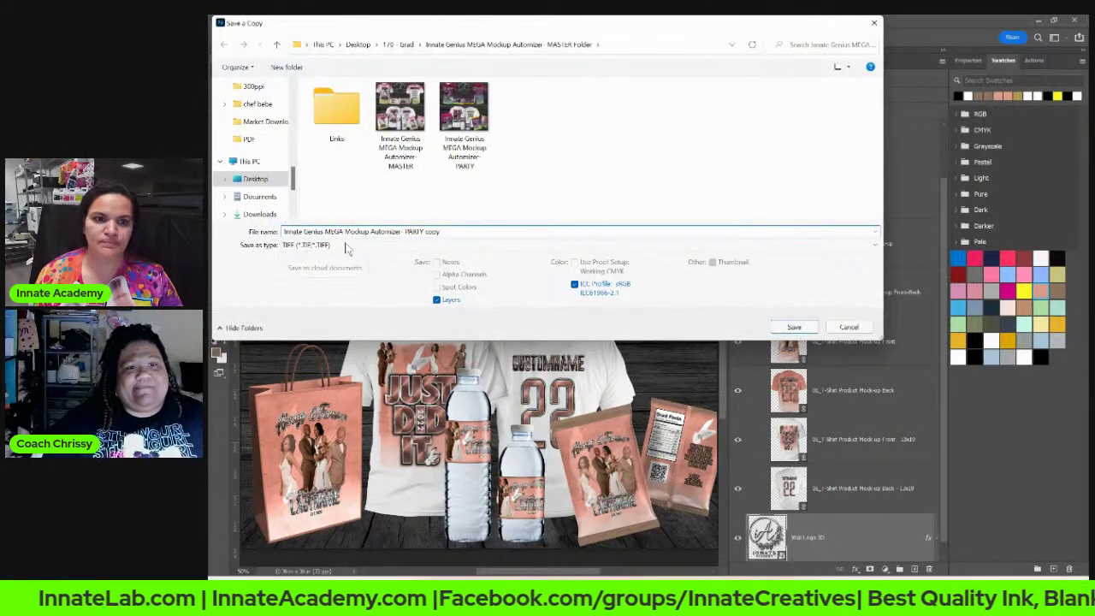
left_click(346, 245)
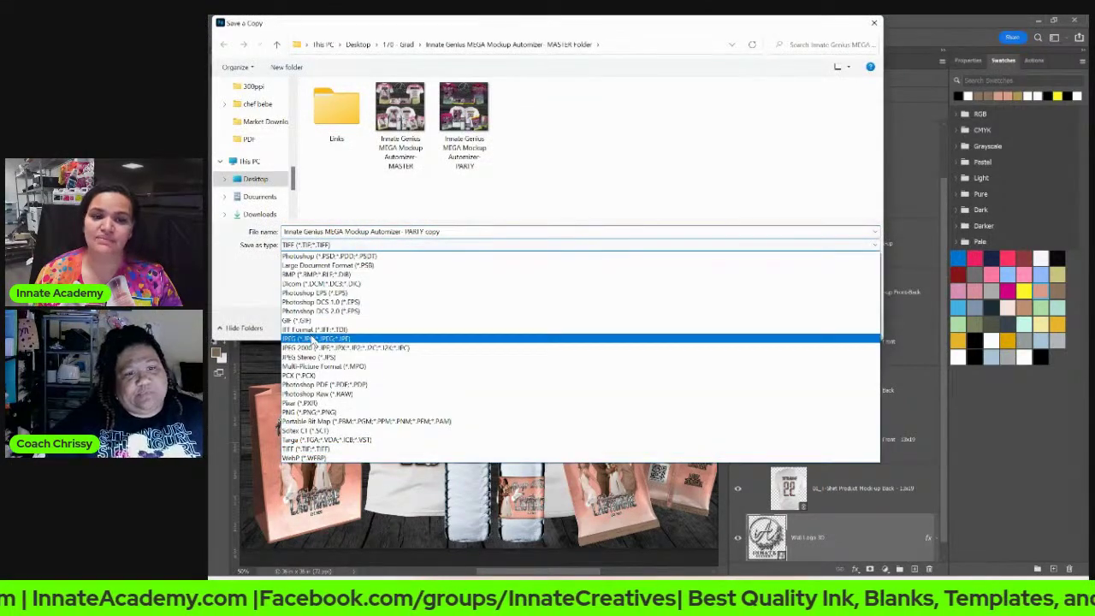
left_click(315, 412)
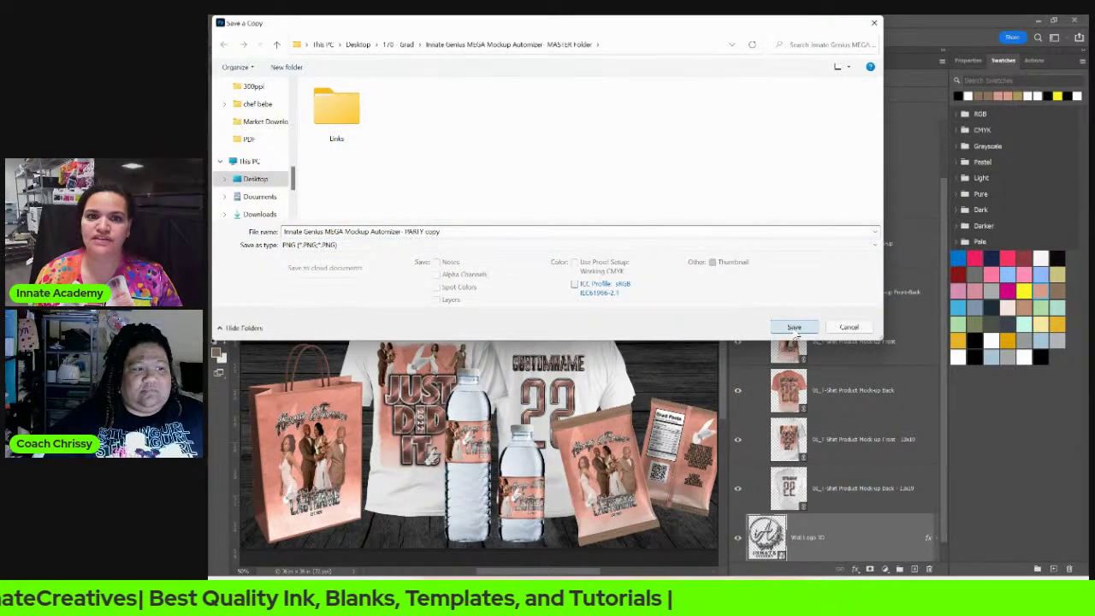
left_click_drag(601, 28, 670, 120)
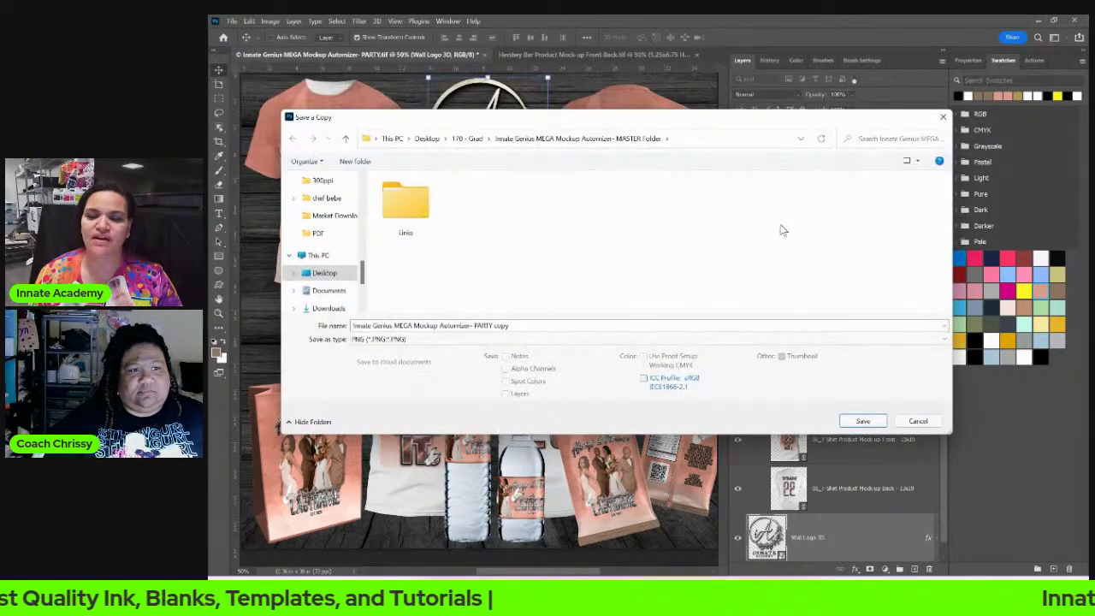
left_click(863, 422)
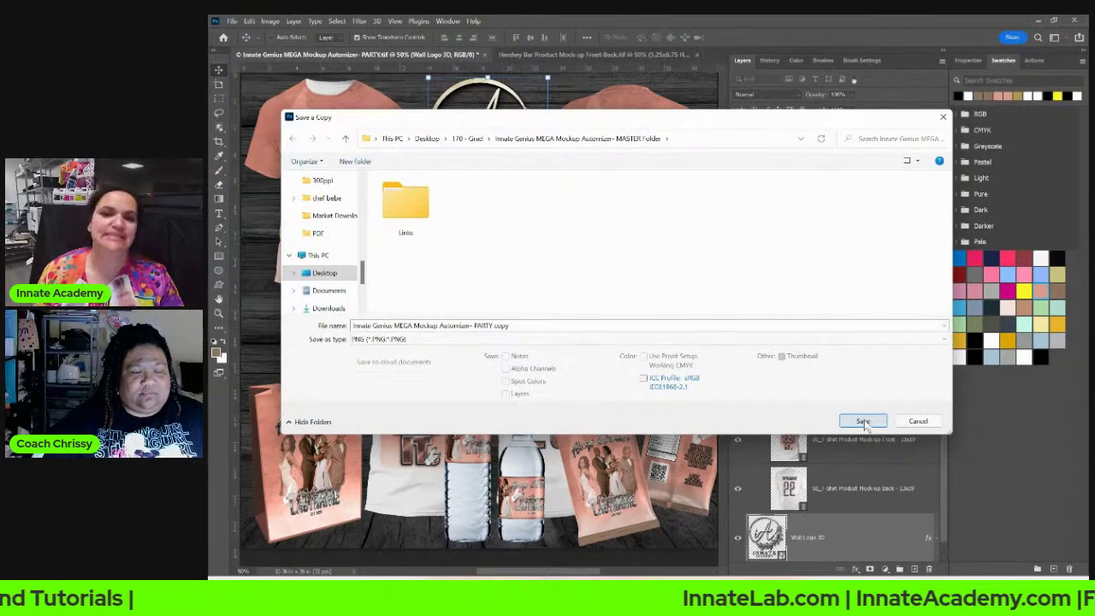
left_click_drag(706, 126, 725, 130)
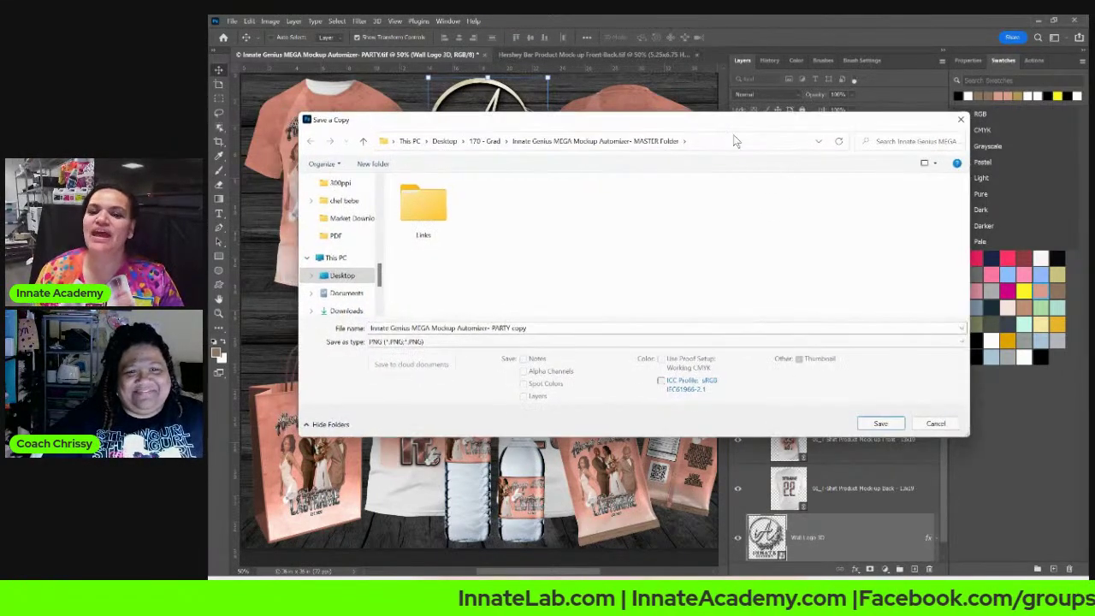
left_click(881, 424)
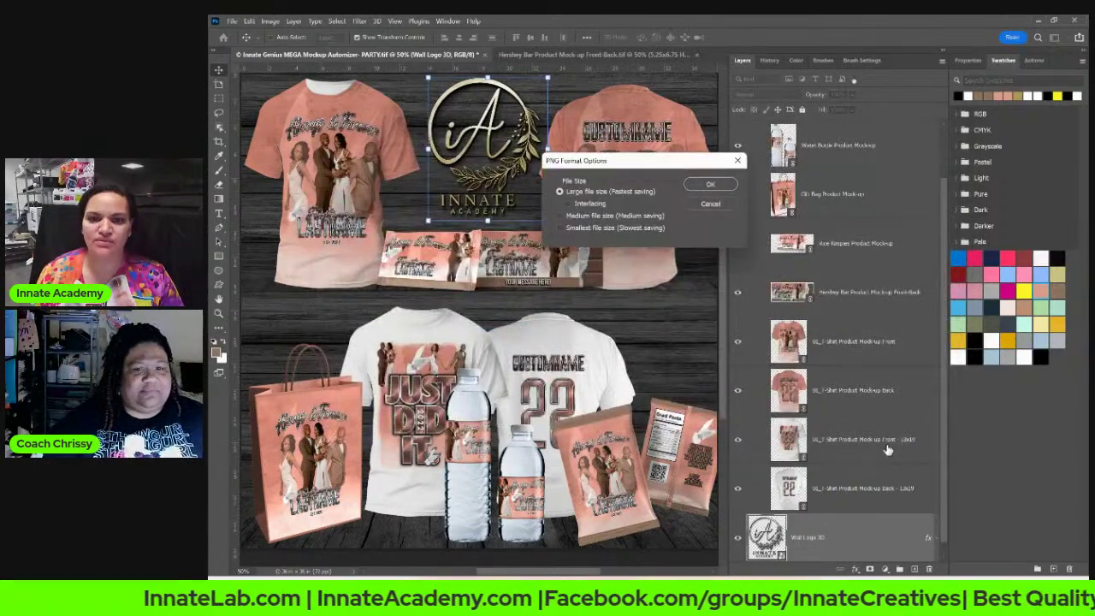
left_click(718, 186)
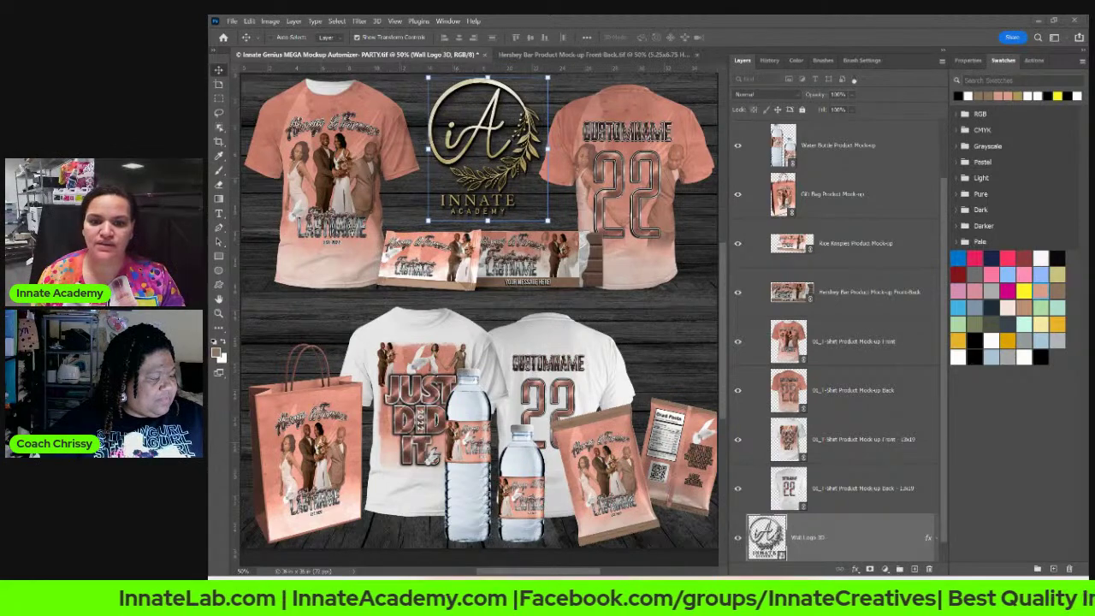
Step: Switch to the STARTER mock-up file and examine its products and their layers
mouse_move(646, 570)
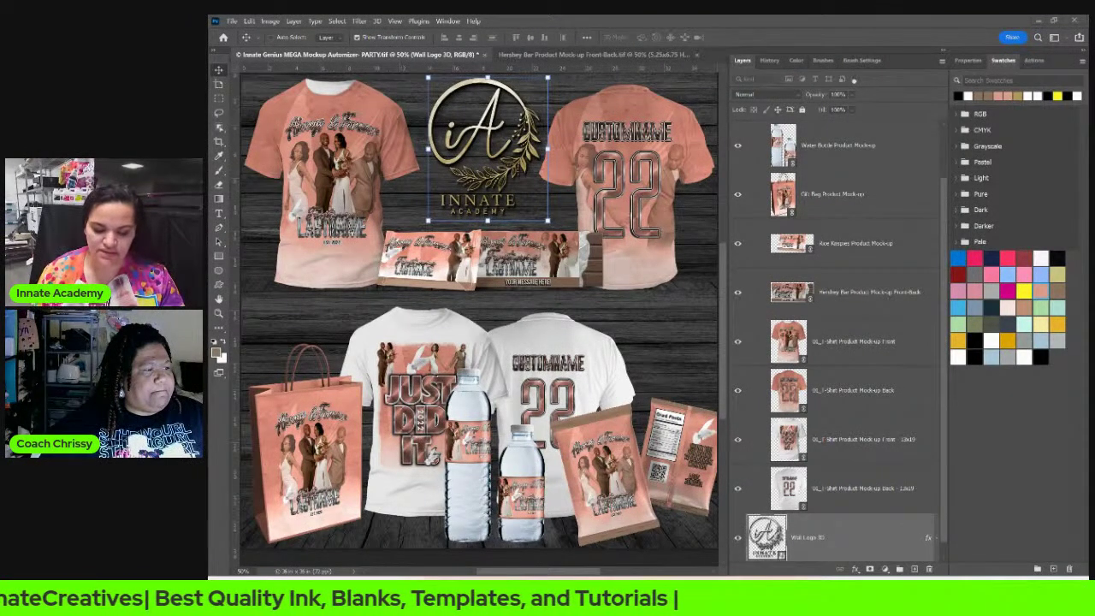
key("ctrl+Tab")
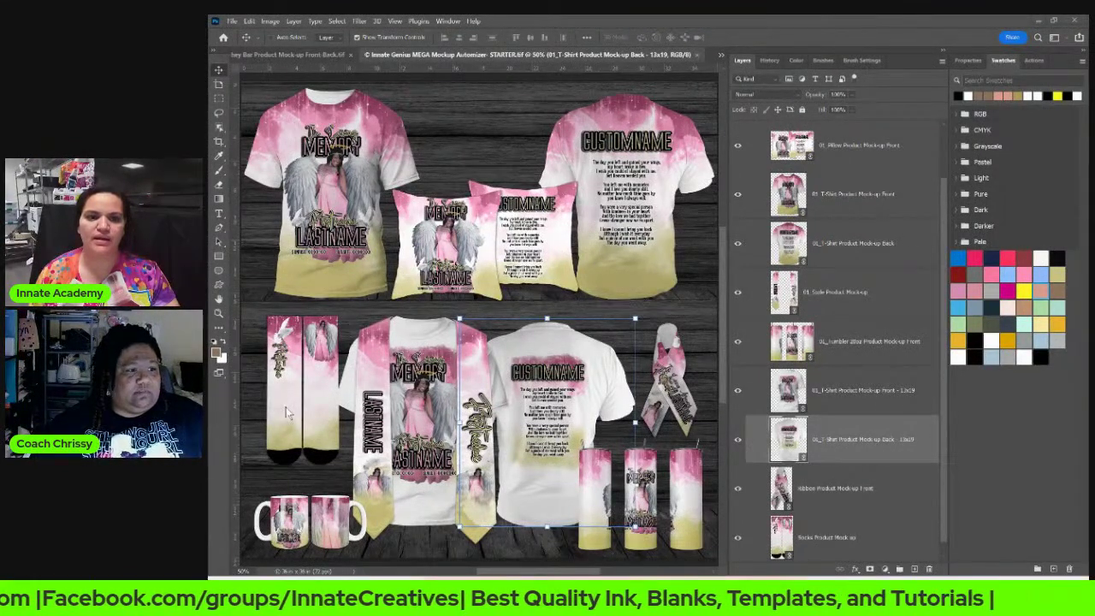
right_click(320, 366)
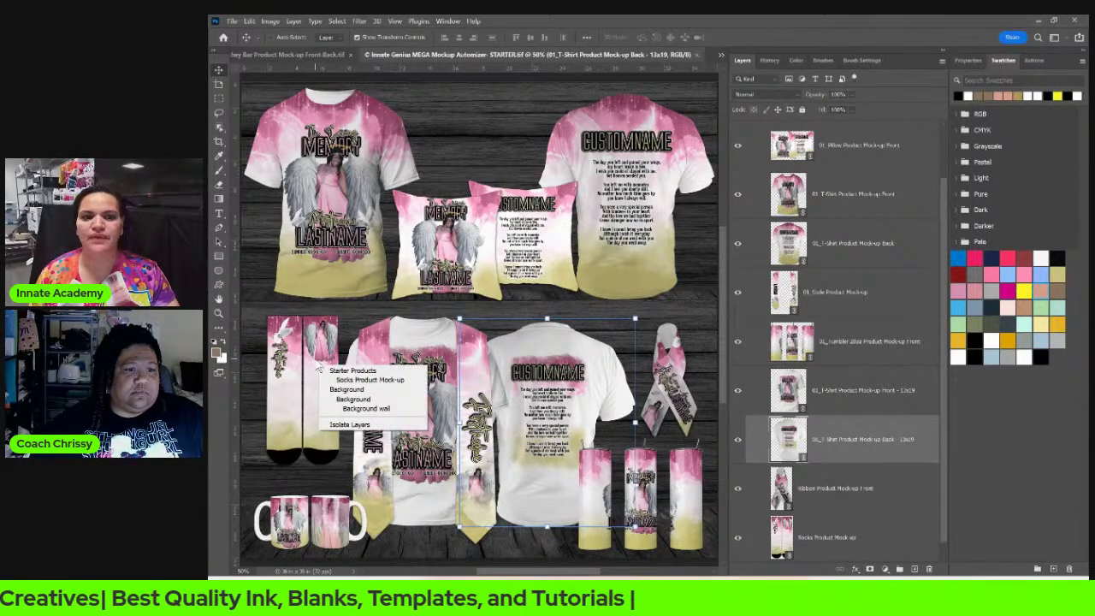
key("Escape")
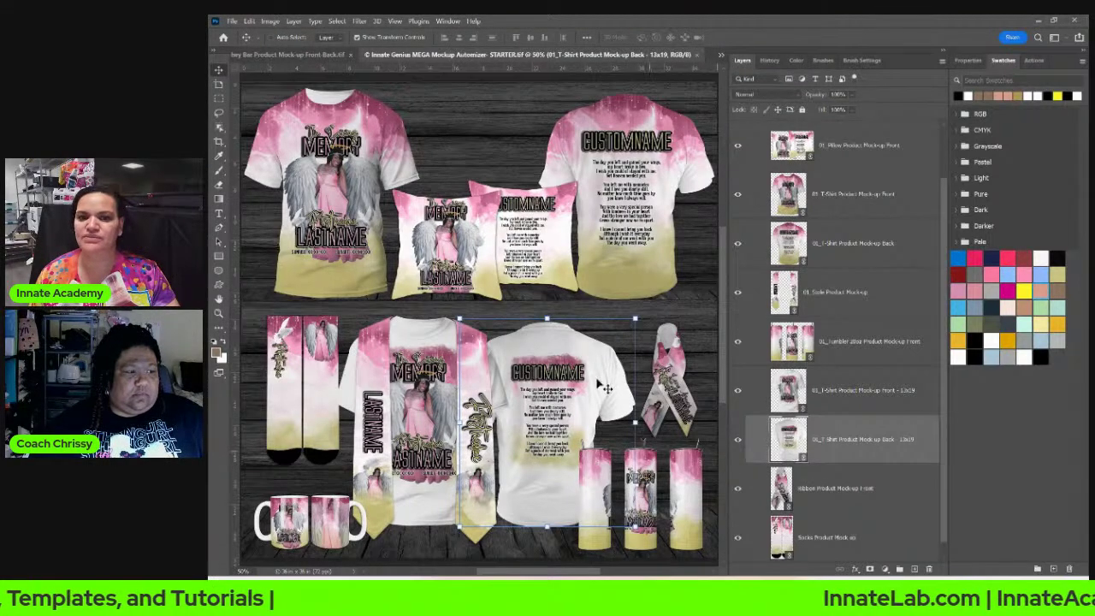
scroll(894, 396, "down", 1)
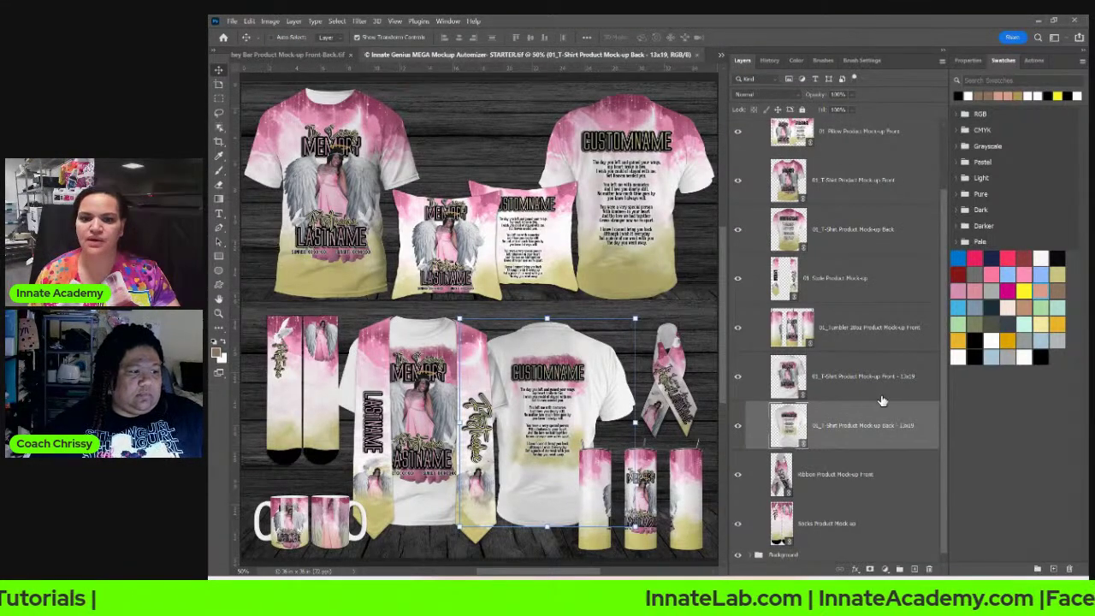